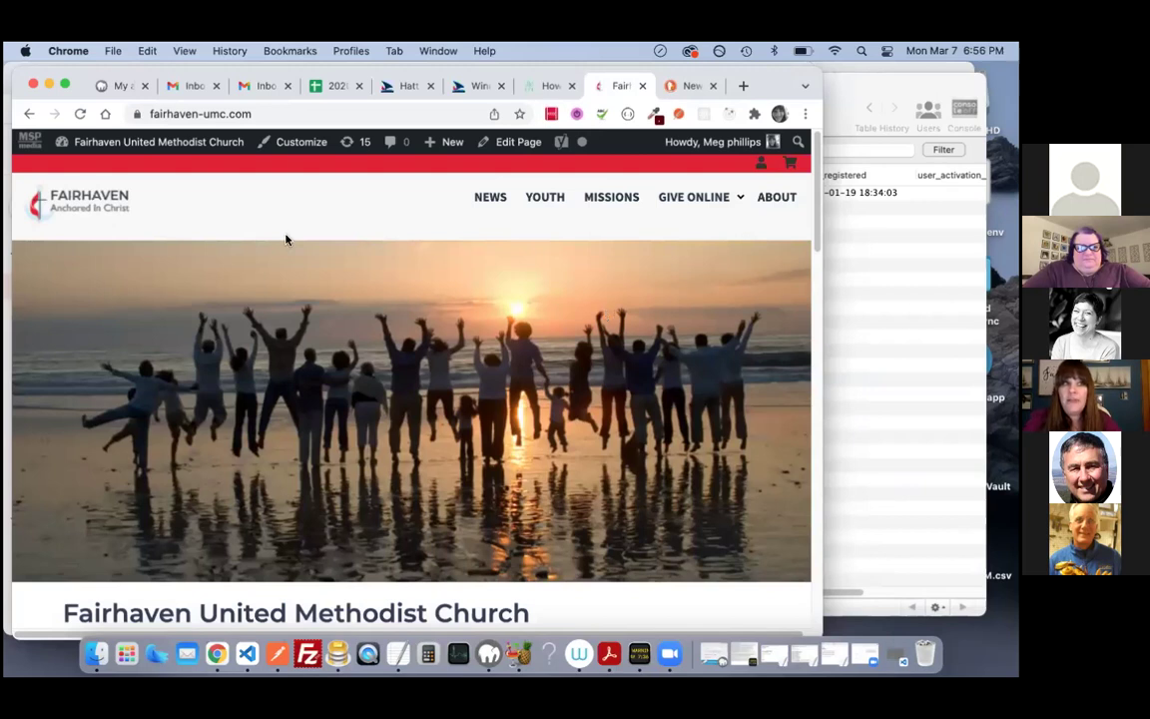
# Expand the browser window to full screen and close both Gmail inbox tabs and the 2020 spreadsheet tab
pyautogui.click(64, 84)
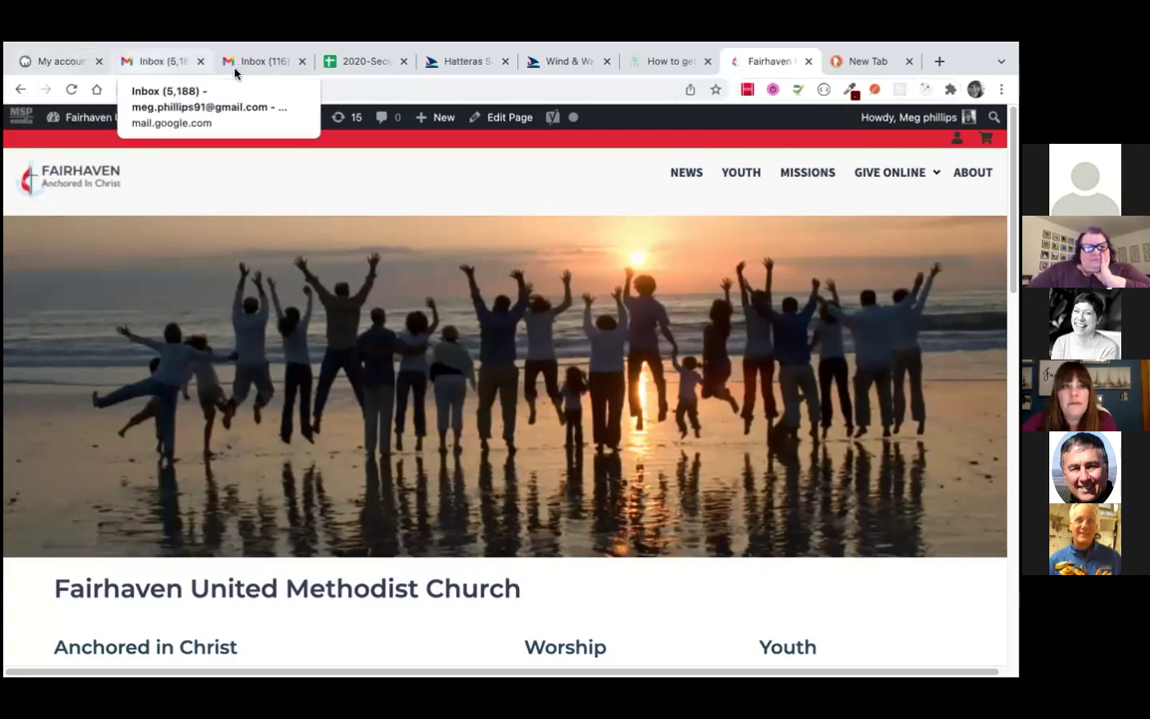
pyautogui.click(301, 61)
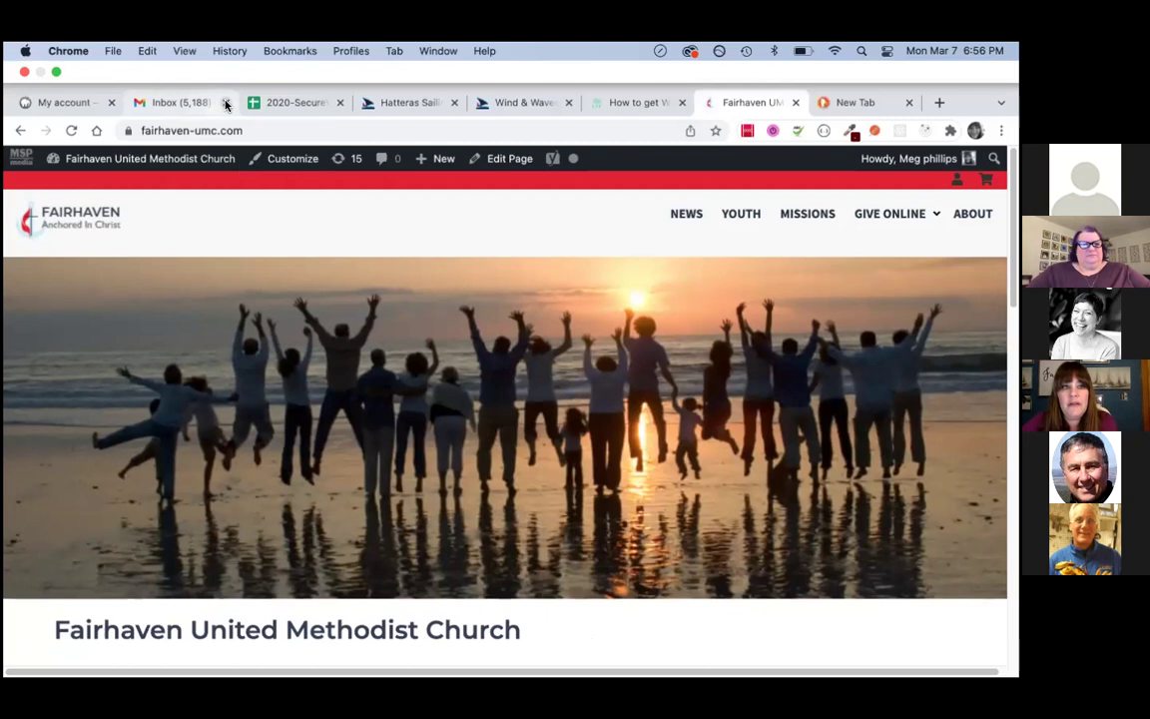
pyautogui.click(227, 103)
pyautogui.click(225, 103)
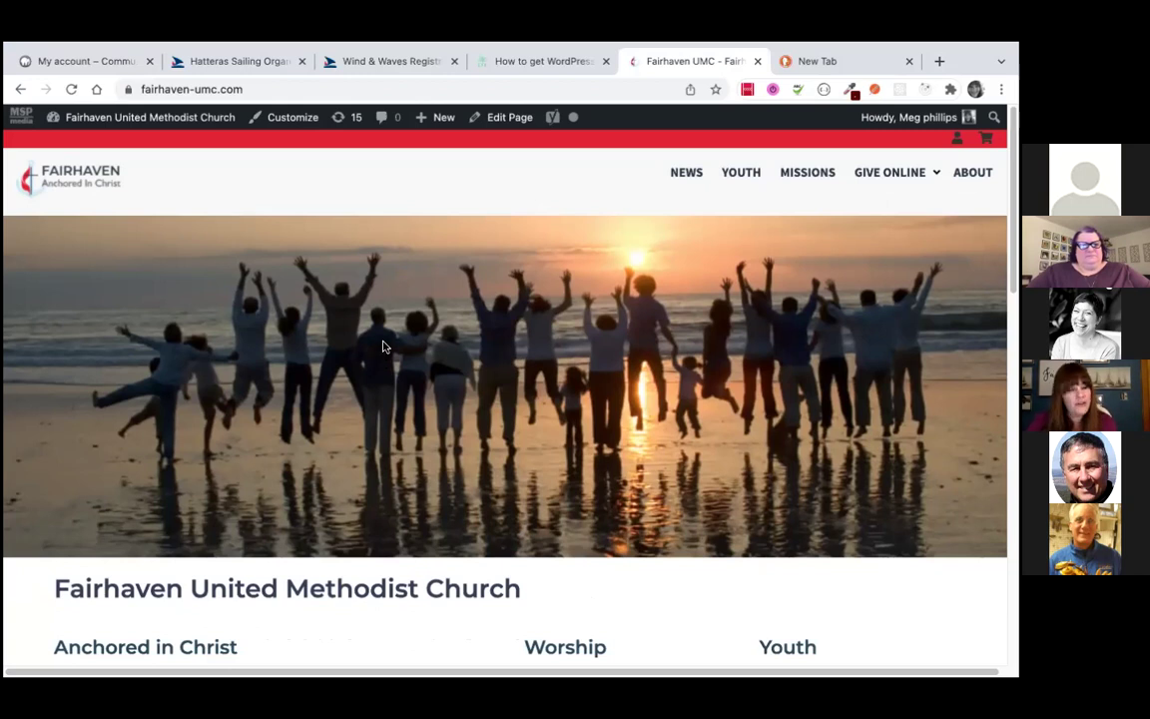
# Review the Fairhaven UMC home page from the banner image through the Get Connected form to the footer links
pyautogui.scroll(-1, 796, 317)
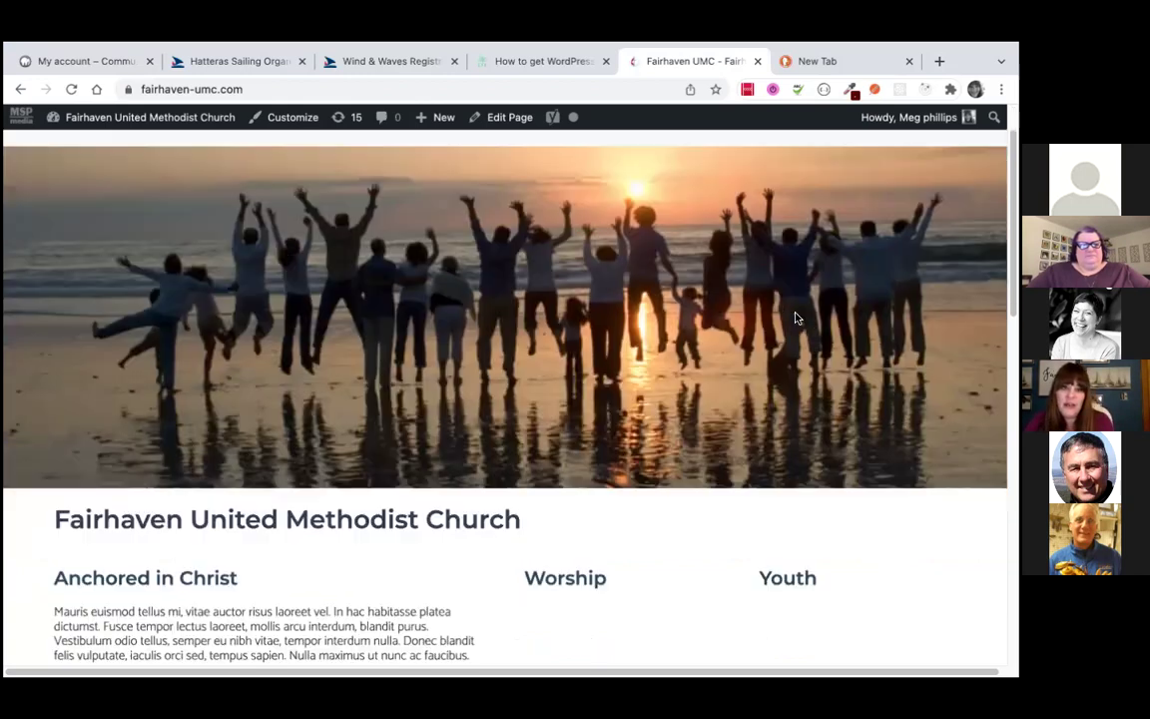
pyautogui.scroll(-2, 795, 318)
pyautogui.scroll(-1, 795, 318)
pyautogui.scroll(-4, 936, 268)
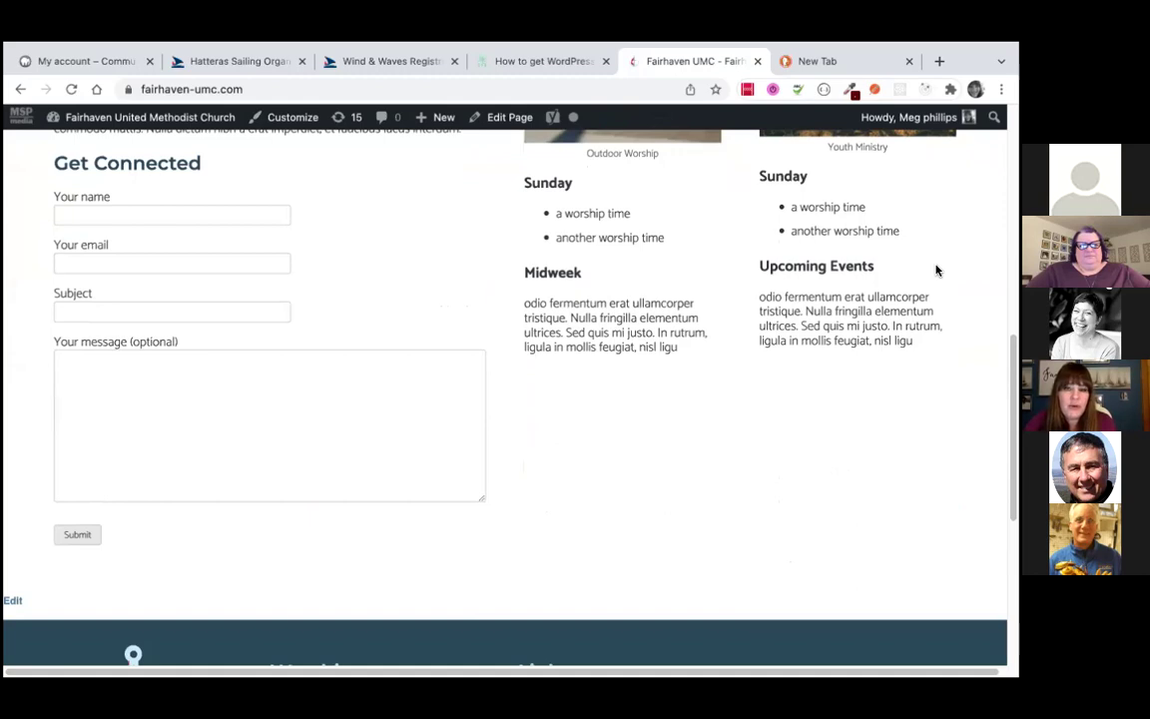
pyautogui.scroll(-4, 936, 270)
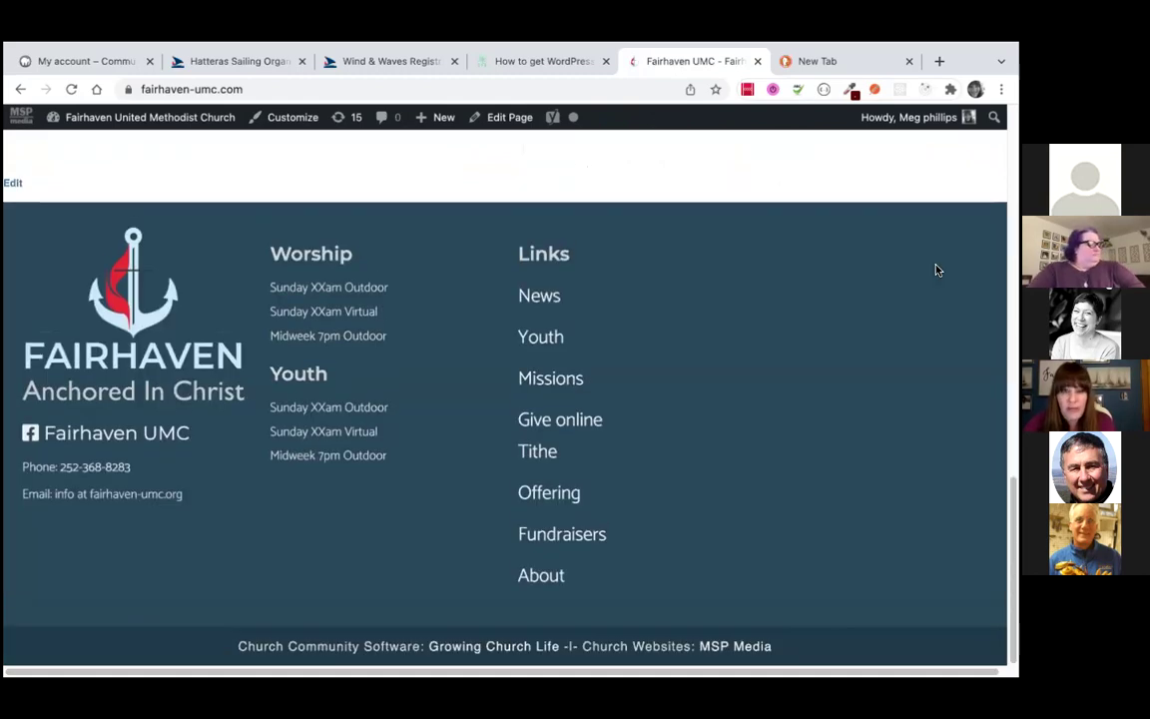
pyautogui.scroll(3, 937, 269)
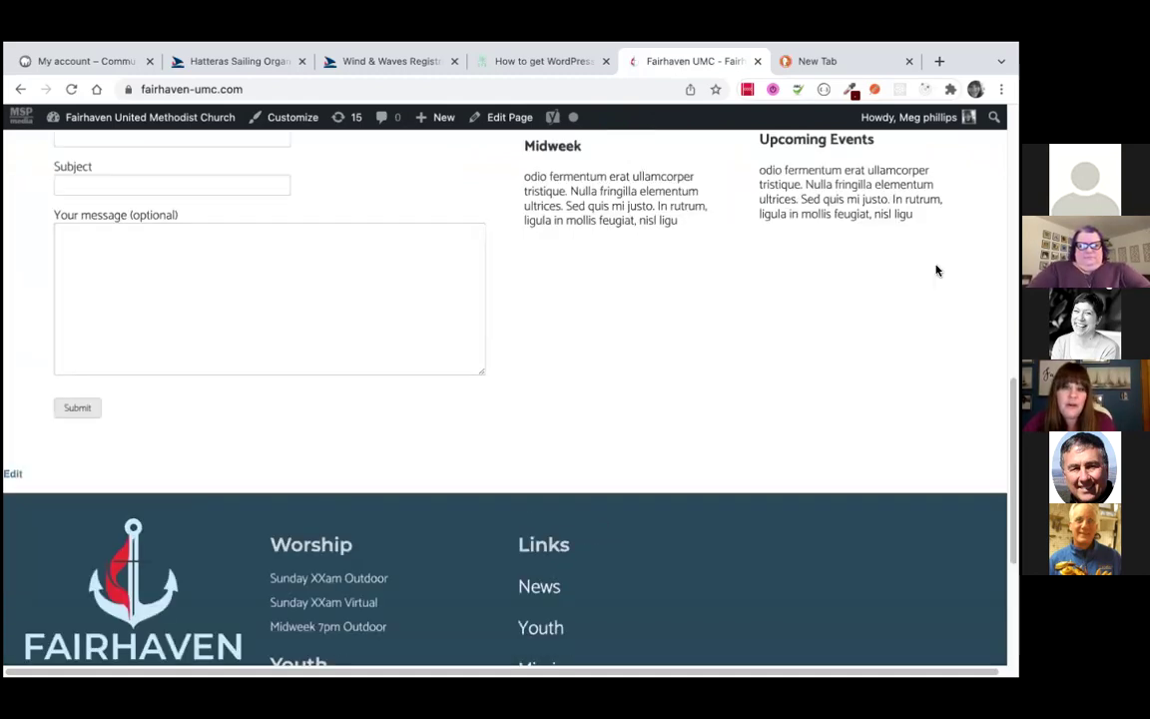
pyautogui.scroll(7, 936, 270)
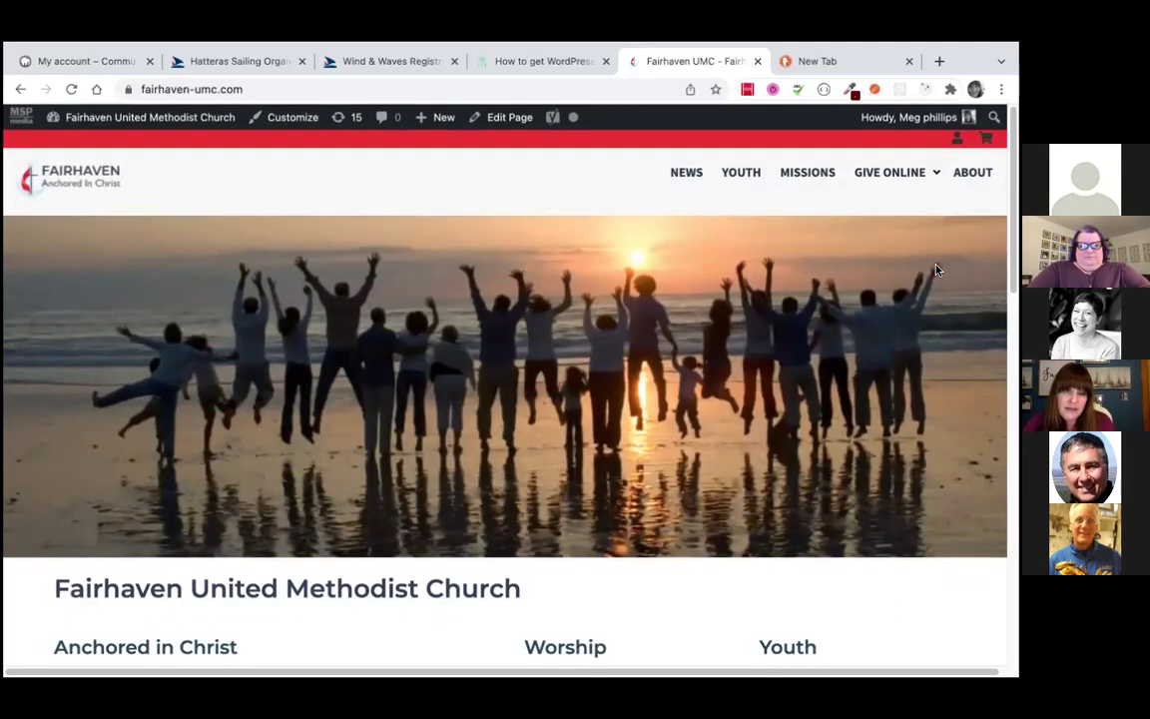
# Open the Missions archive and look through its BBQ Fundraiser post, sidebar and footer
pyautogui.click(808, 175)
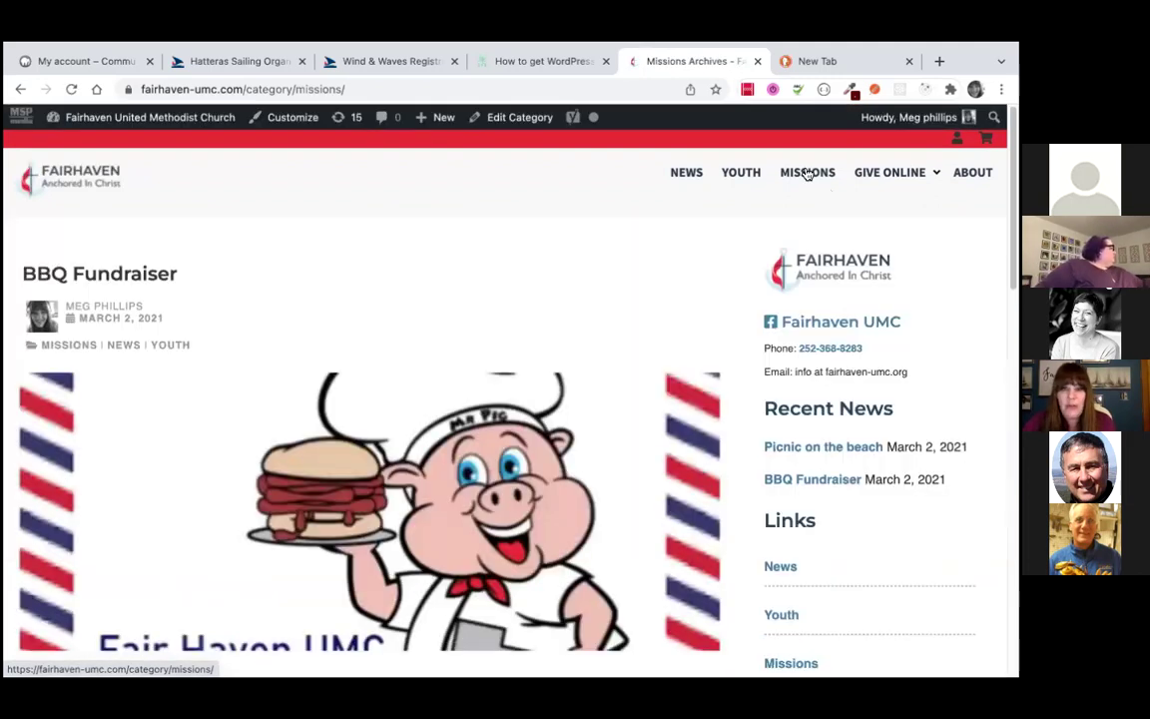
pyautogui.scroll(-8, 743, 296)
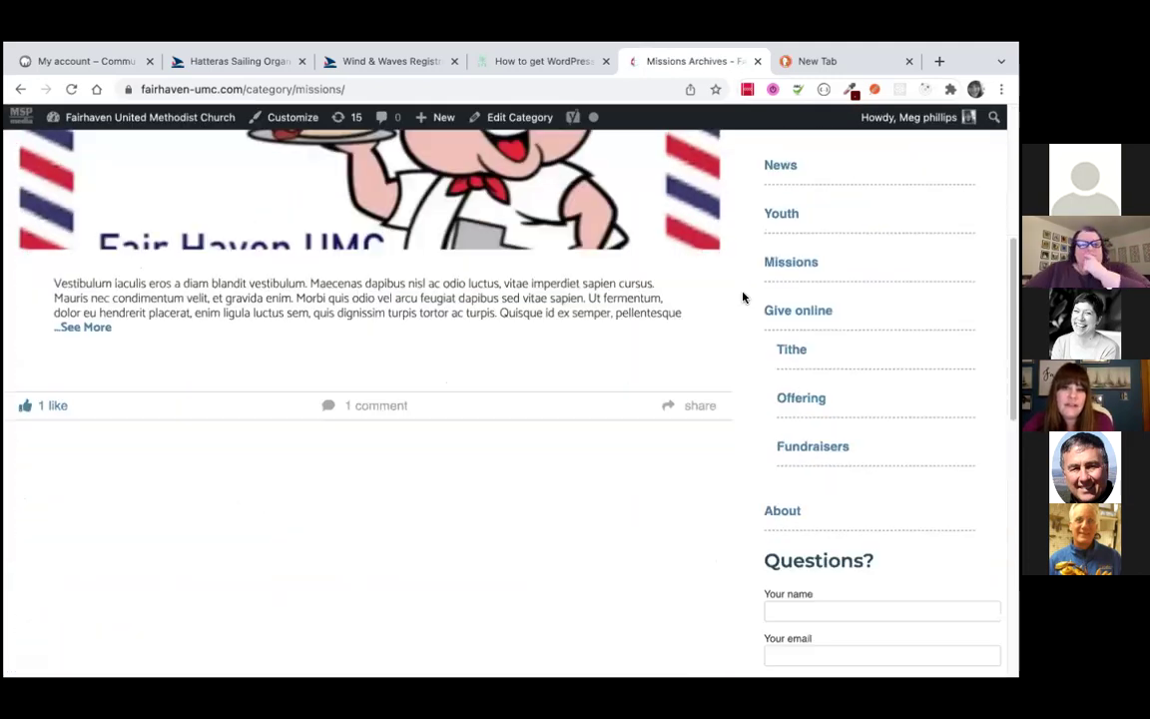
pyautogui.scroll(-5, 743, 296)
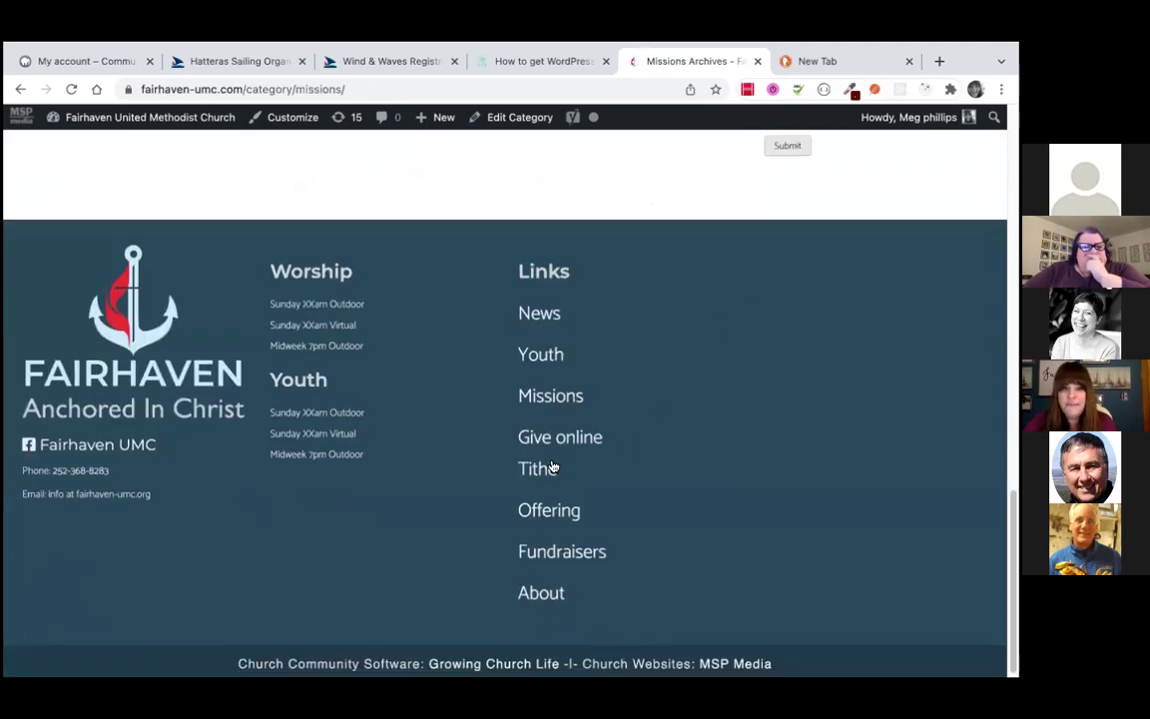
# Open the Tithe giving page and review its description, adjustable amount, cart option and related products
pyautogui.click(537, 471)
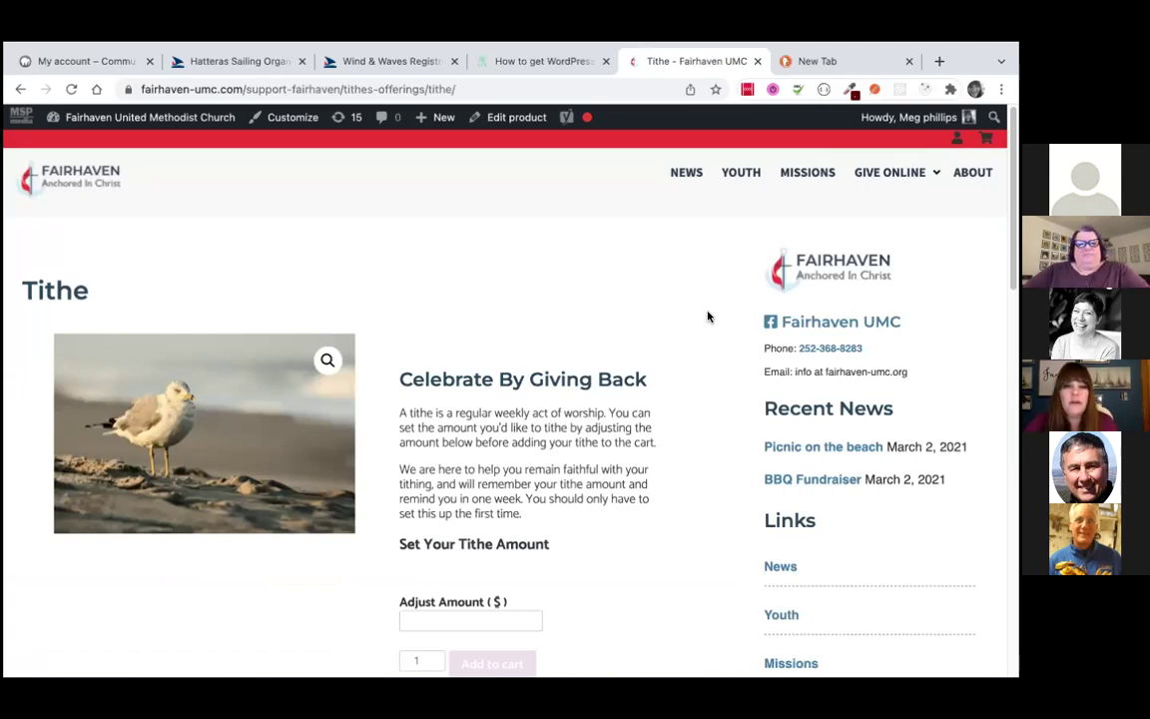
pyautogui.scroll(-2, 707, 318)
pyautogui.scroll(-5, 707, 318)
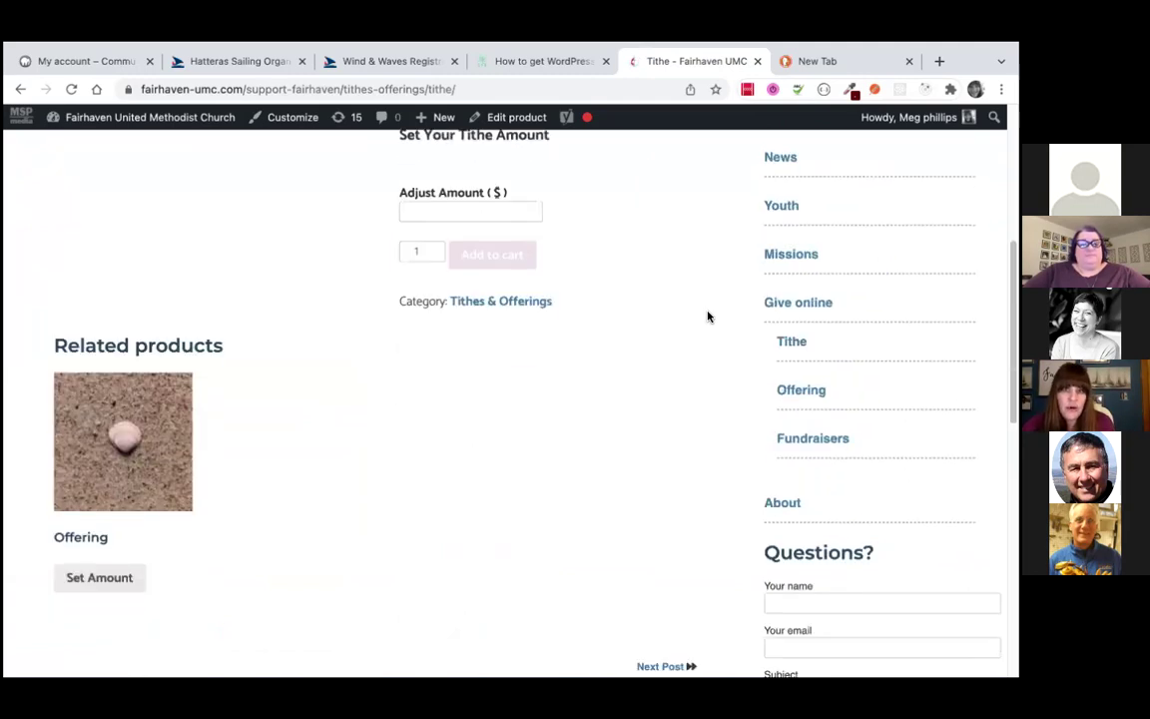
pyautogui.scroll(5, 707, 317)
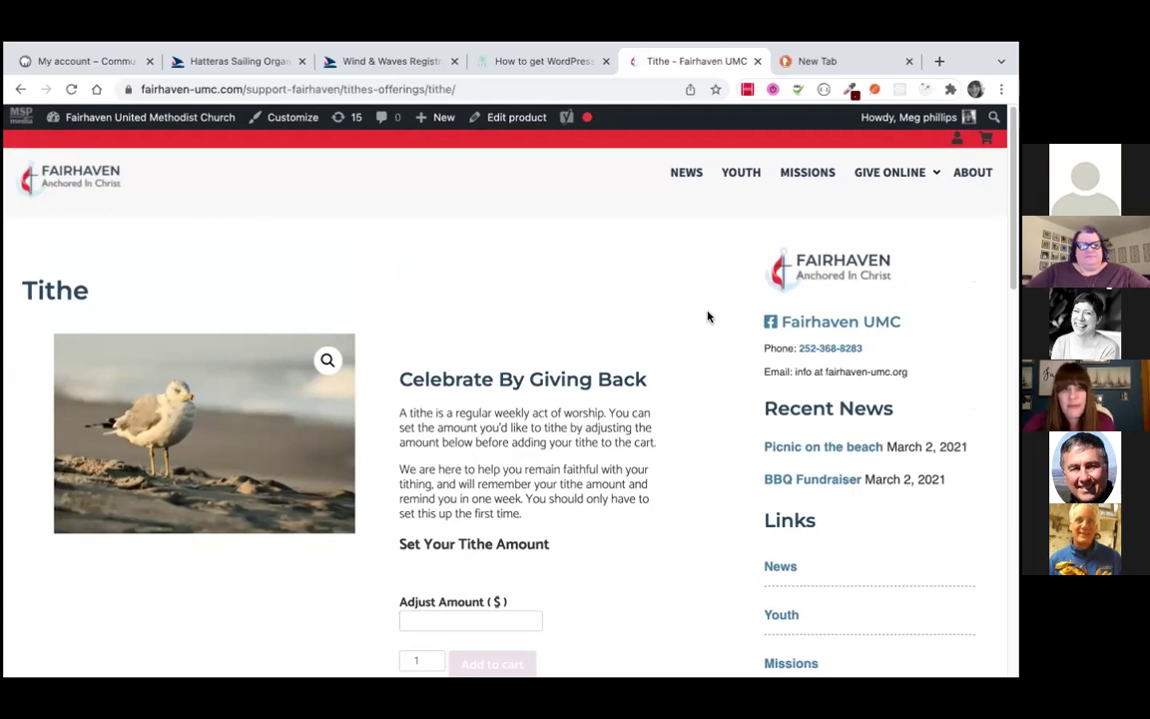
pyautogui.scroll(-1, 708, 317)
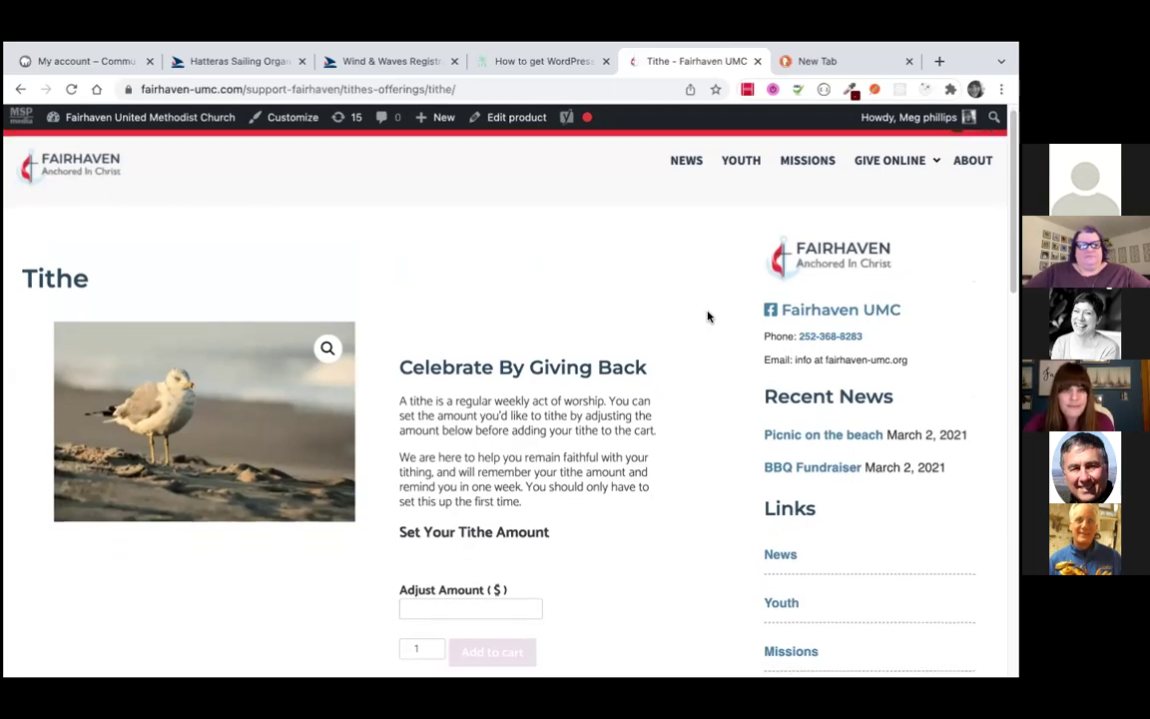
pyautogui.scroll(-1, 707, 317)
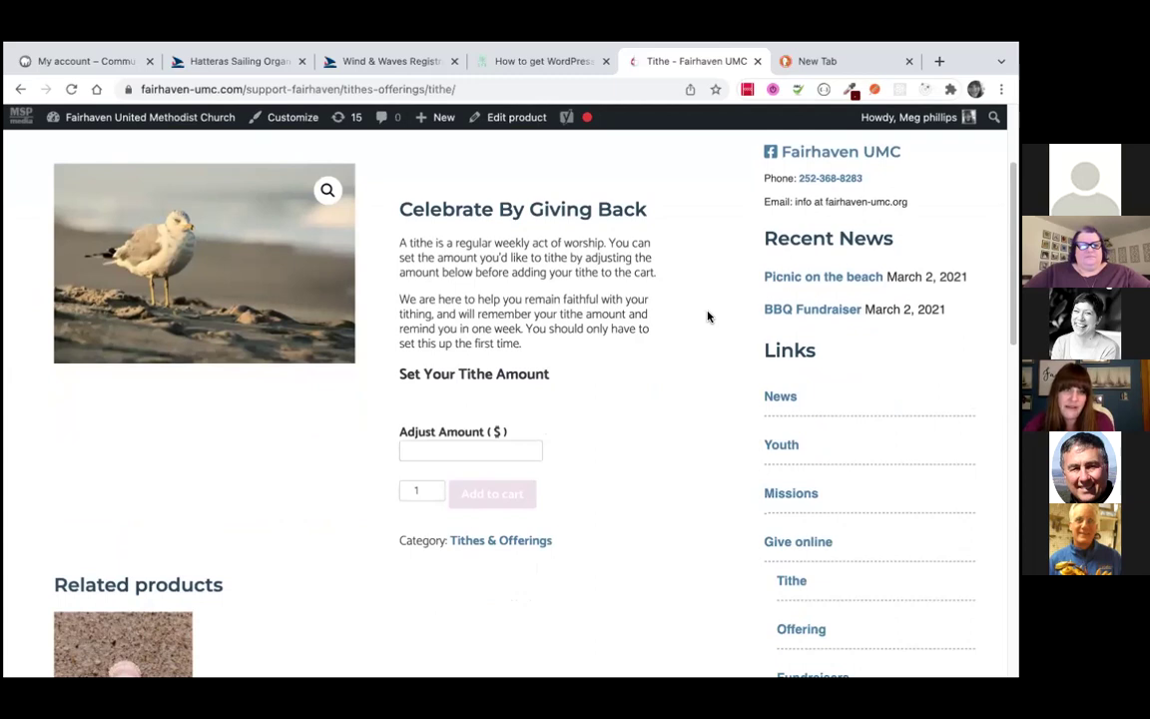
pyautogui.scroll(-1, 708, 318)
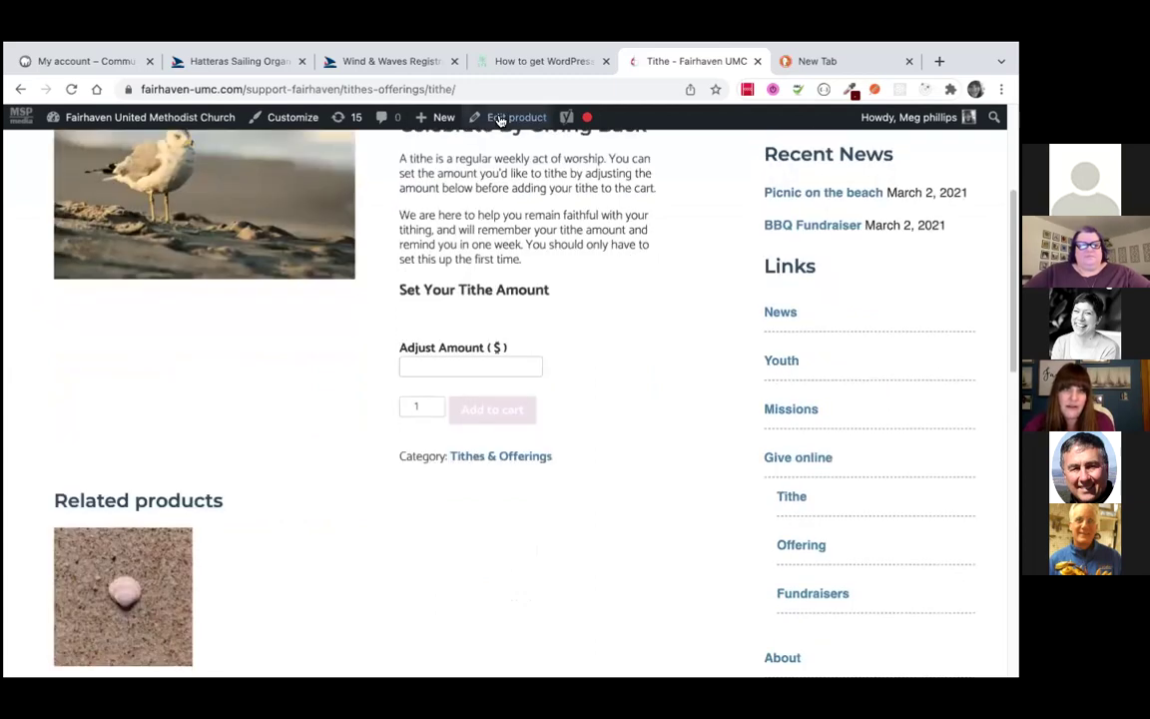
# Open the Tithe product in the WordPress editor for a look and return to the public home page
pyautogui.click(500, 119)
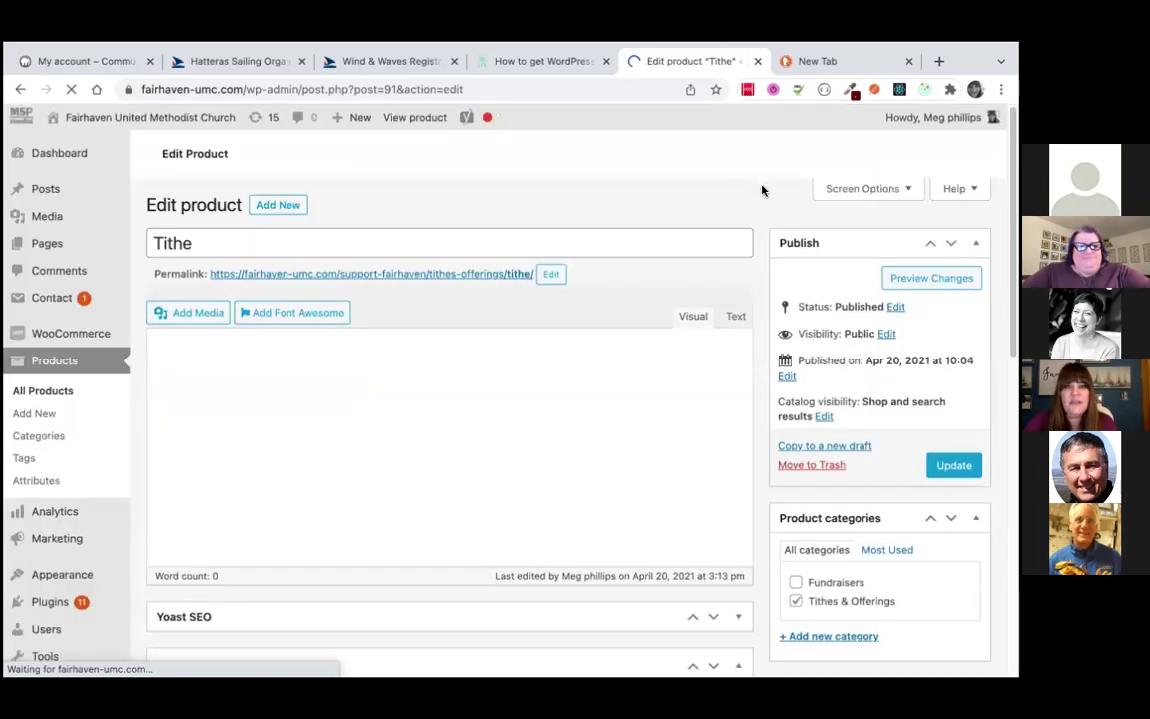
pyautogui.scroll(-1, 762, 190)
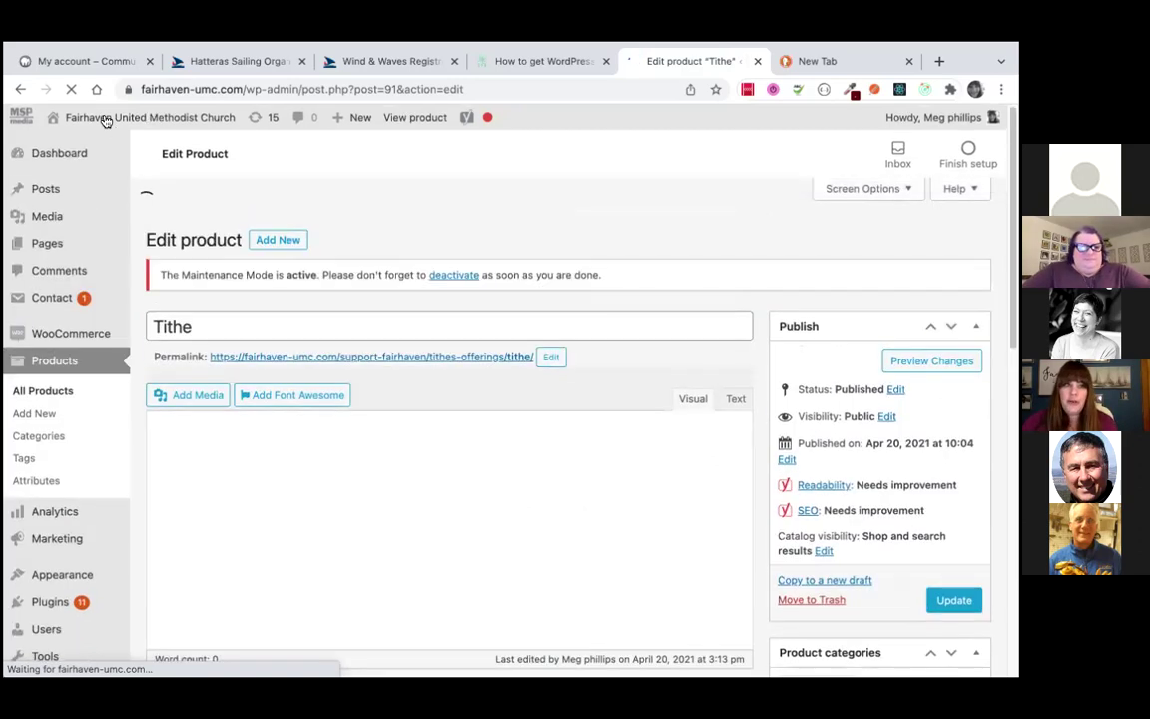
pyautogui.click(103, 119)
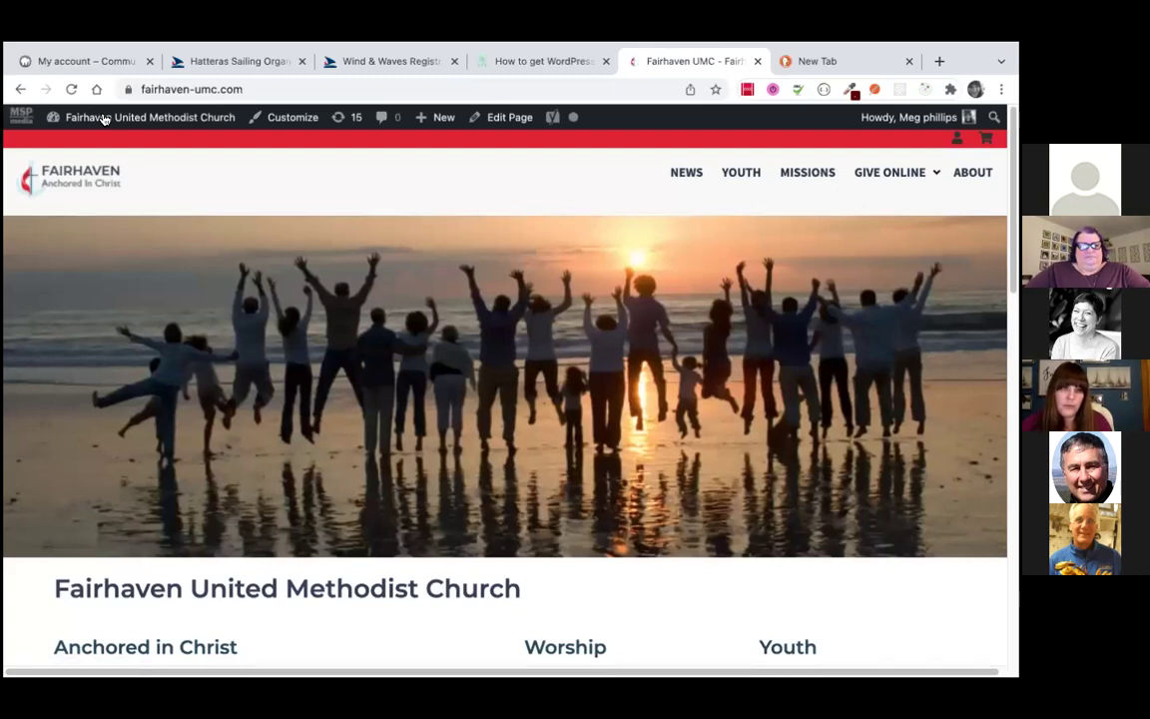
# Open the site's WordPress dashboard and view its Updates page
pyautogui.click(104, 118)
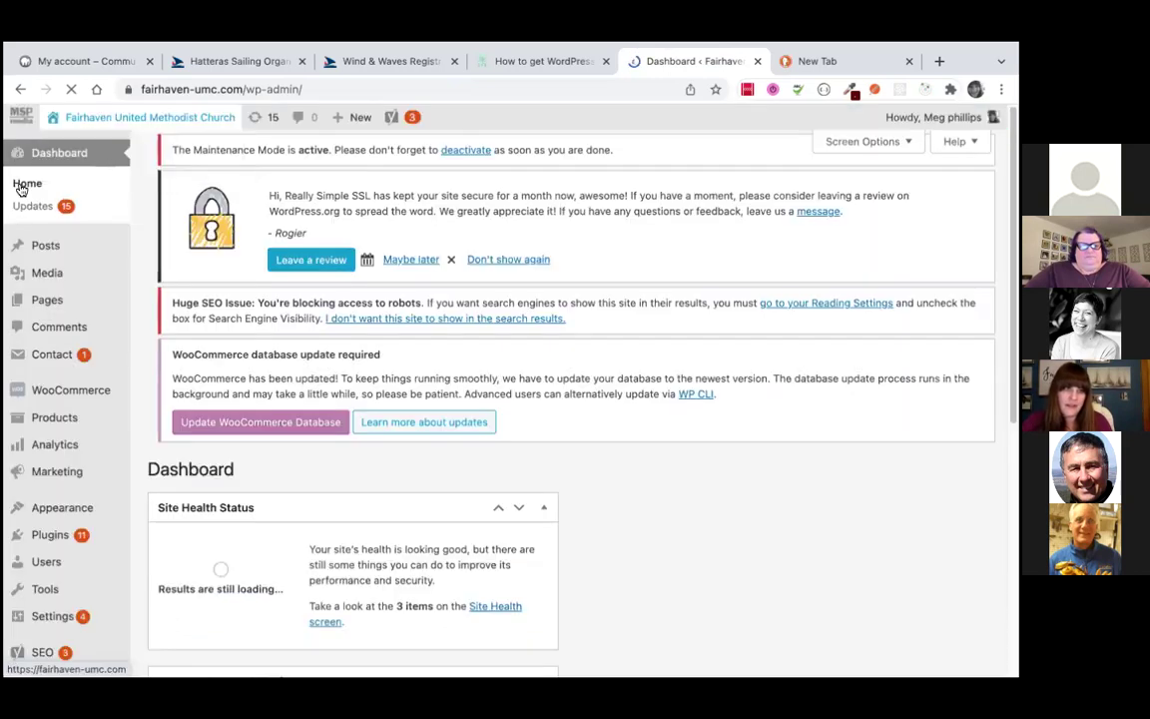
pyautogui.click(29, 206)
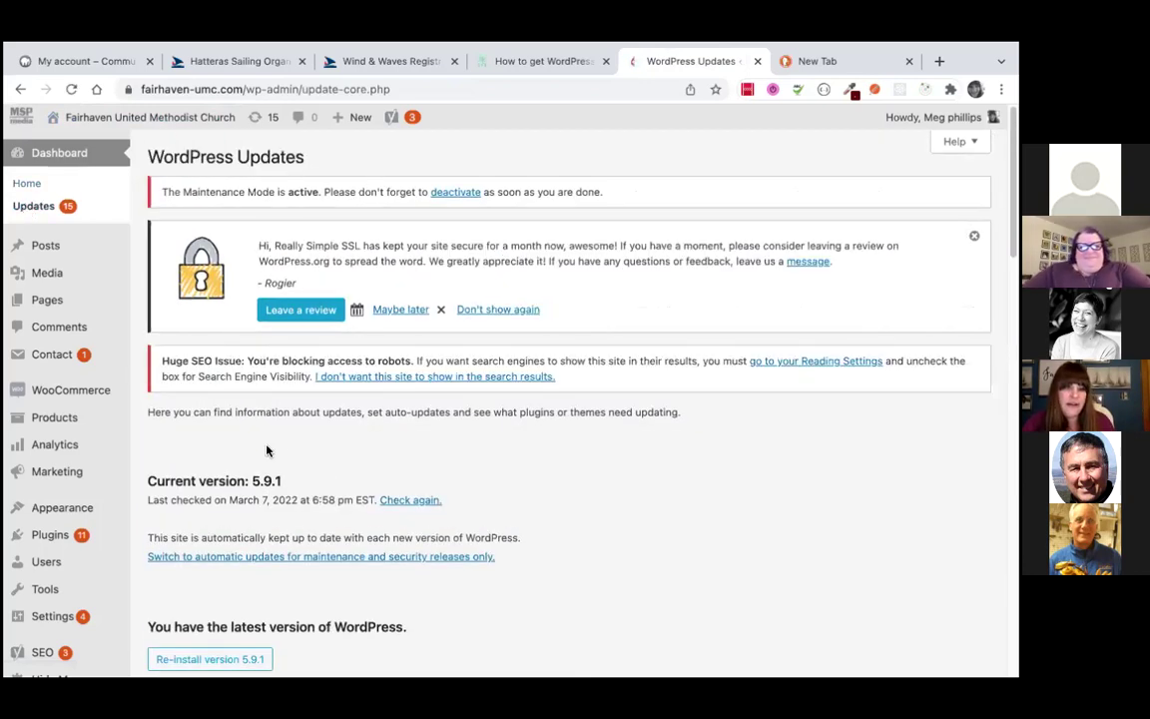
pyautogui.scroll(-1, 84, 241)
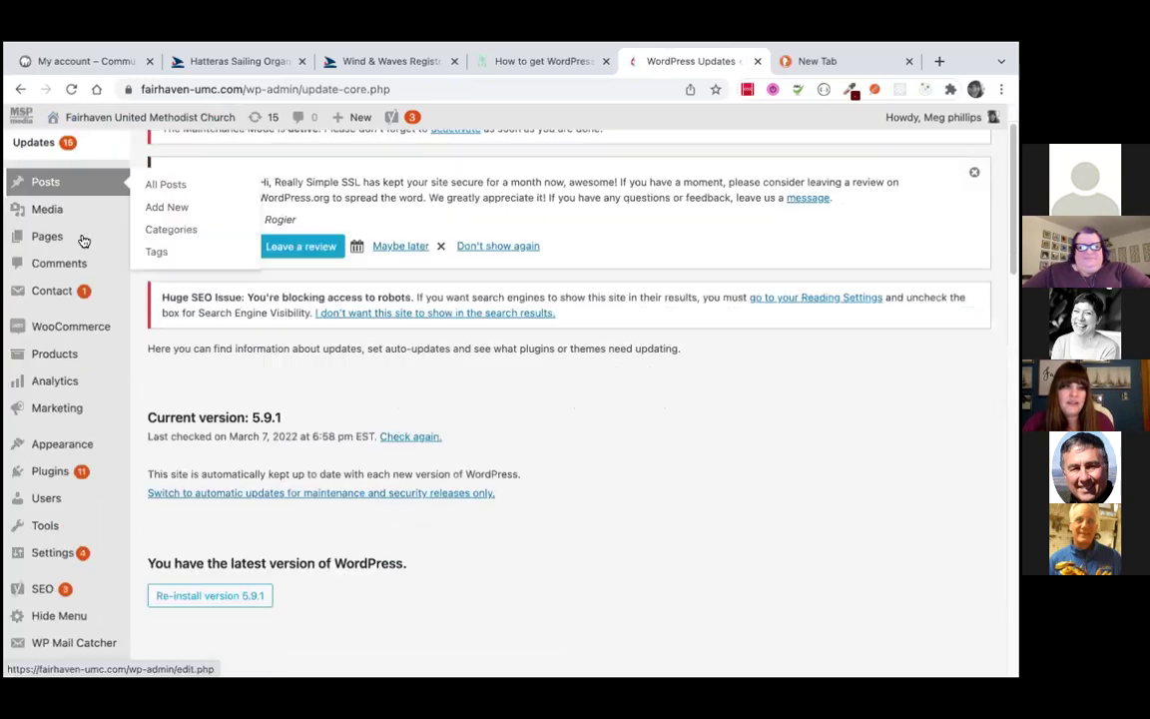
# Open the installed plugins list and examine it in full, including Text To Tithe and the WooCommerce extensions
pyautogui.scroll(-2, 84, 241)
pyautogui.click(50, 430)
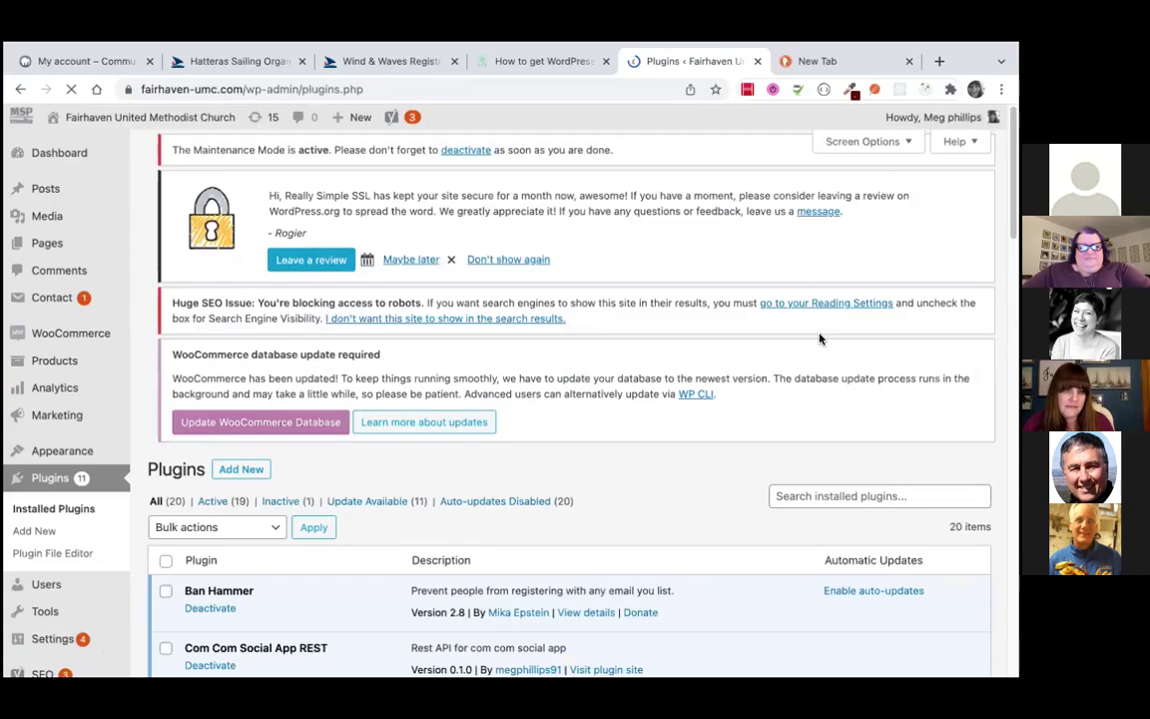
pyautogui.scroll(-3, 679, 383)
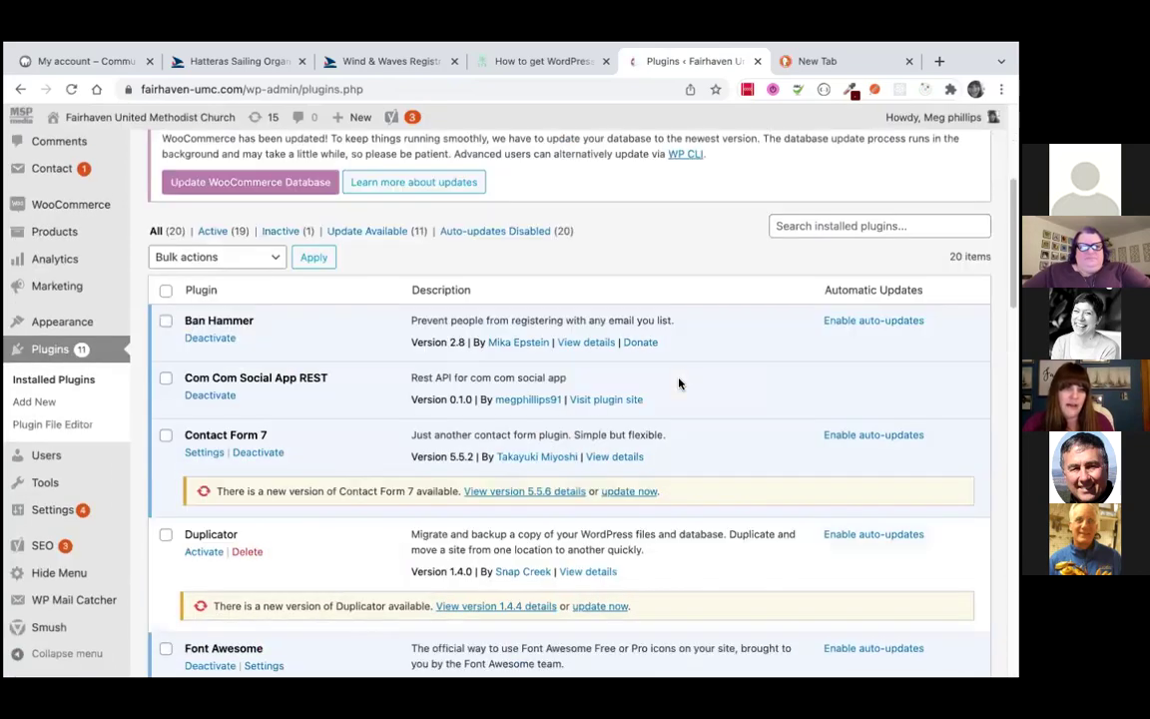
pyautogui.scroll(-4, 679, 383)
pyautogui.scroll(-4, 679, 383)
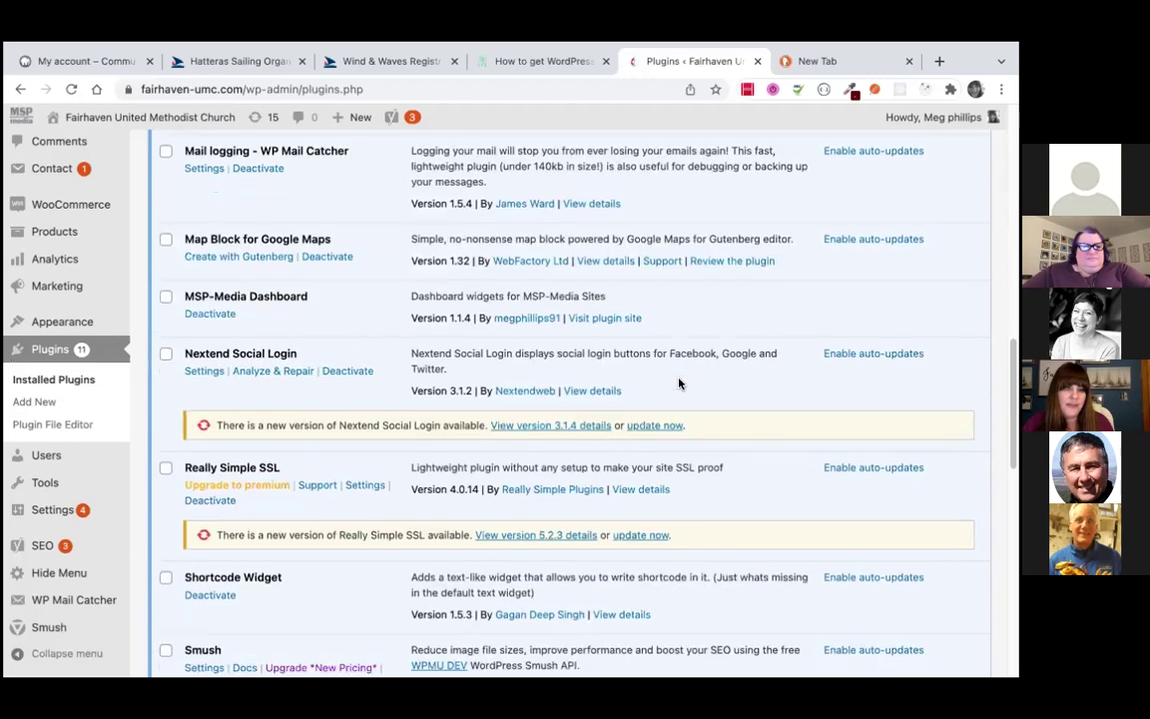
pyautogui.scroll(-5, 678, 383)
pyautogui.scroll(-2, 679, 383)
pyautogui.scroll(3, 680, 380)
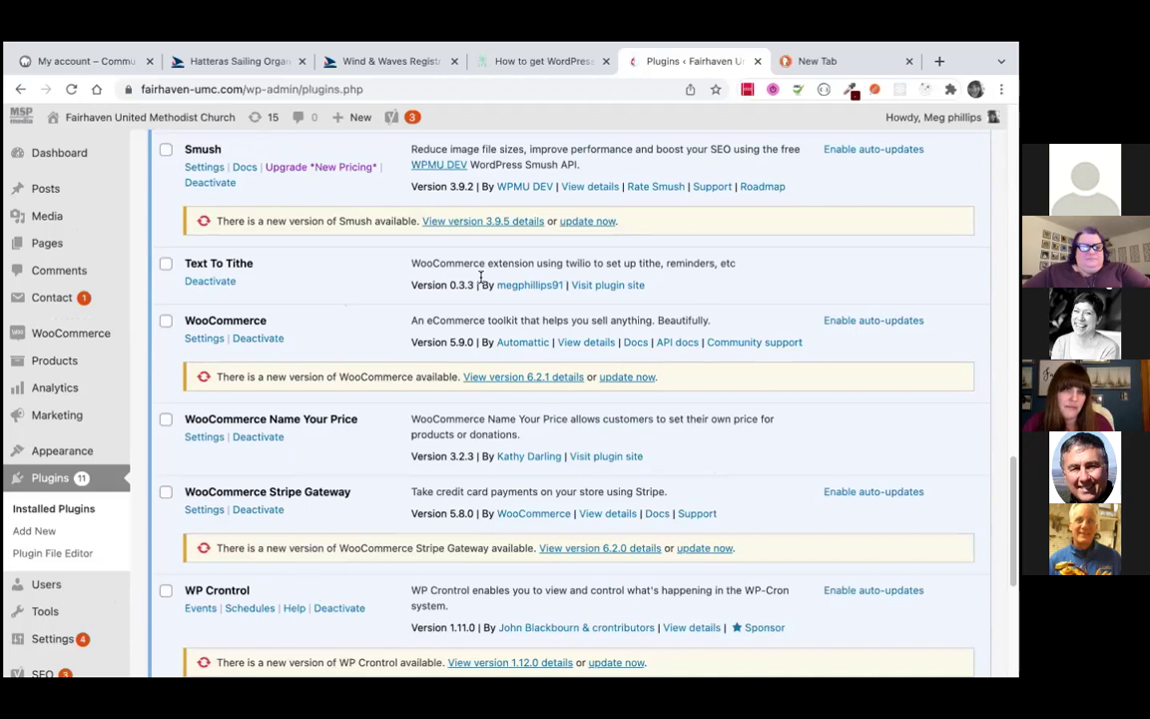
pyautogui.scroll(-2, 649, 277)
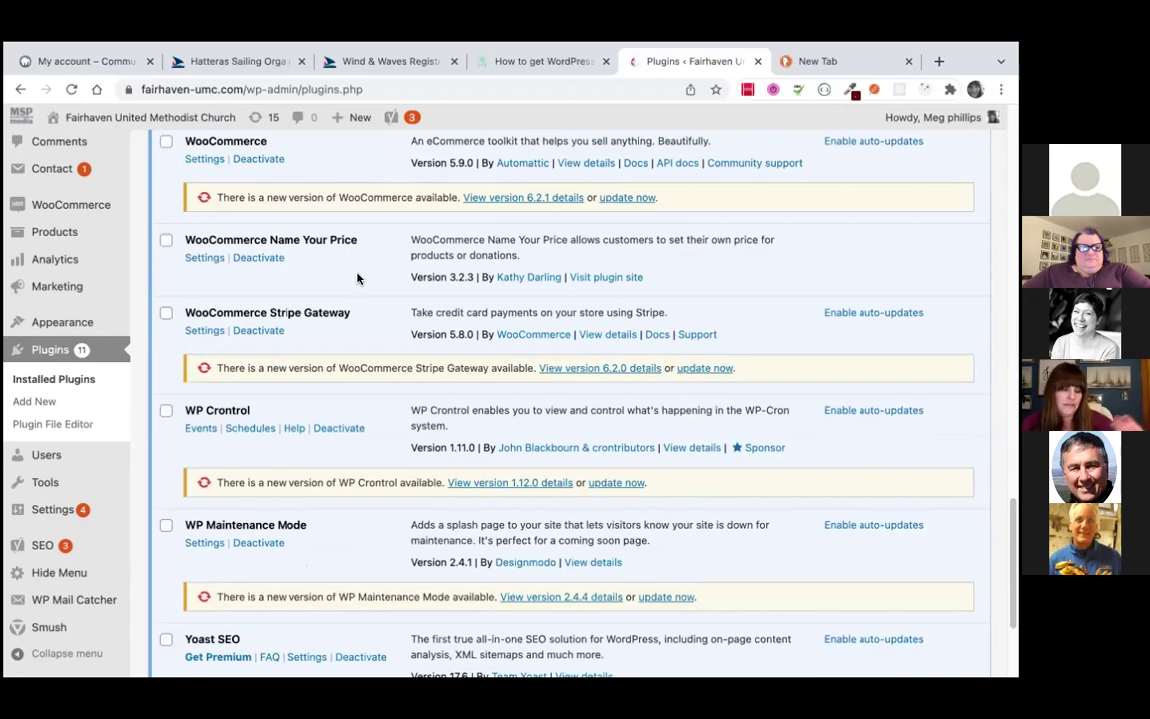
pyautogui.scroll(-5, 358, 278)
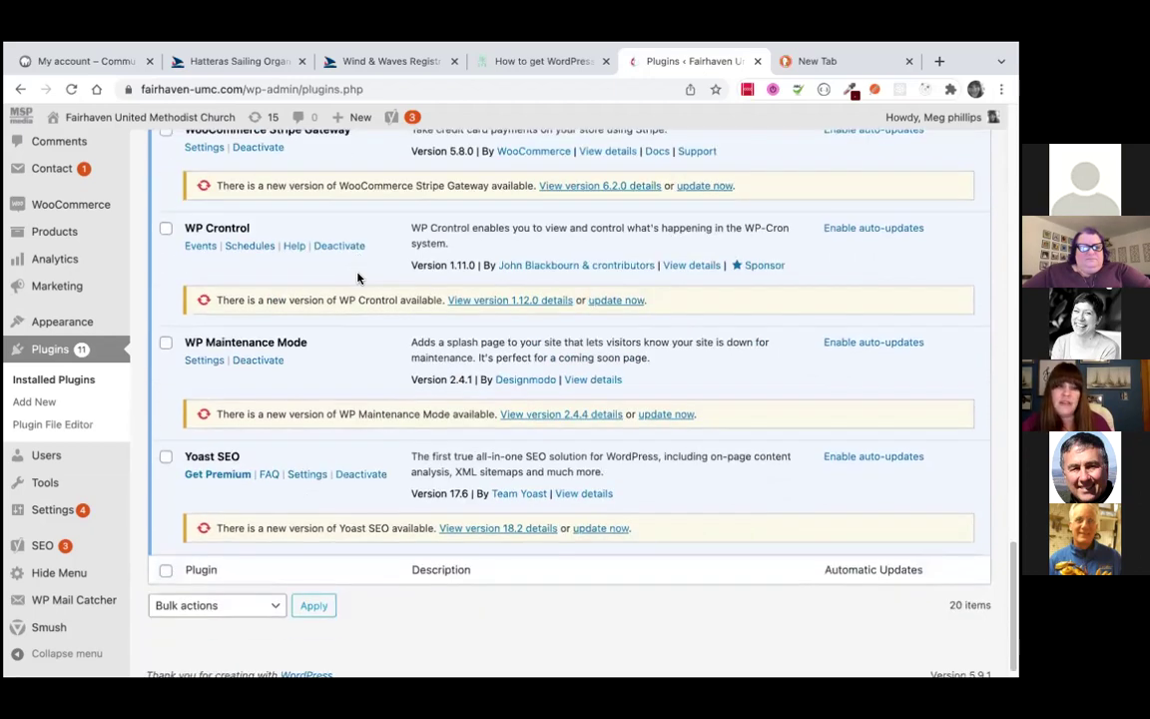
pyautogui.scroll(20, 357, 277)
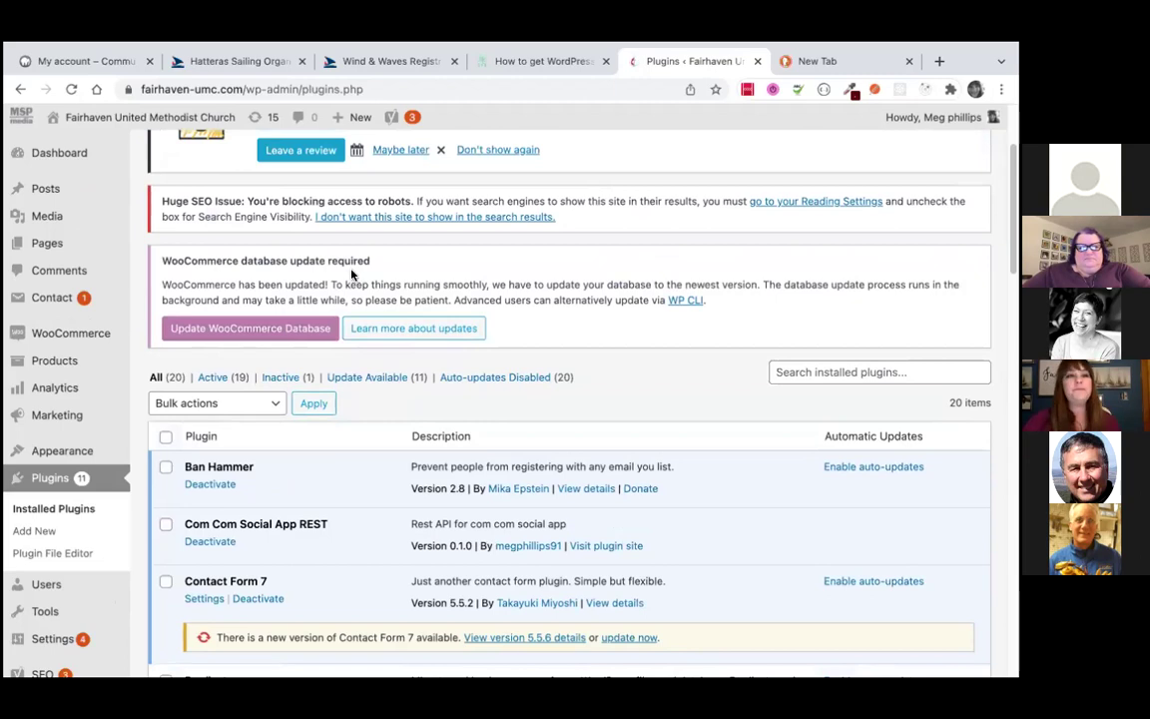
# Return to the public Fairhaven home page and view its footer and contact form
pyautogui.click(130, 121)
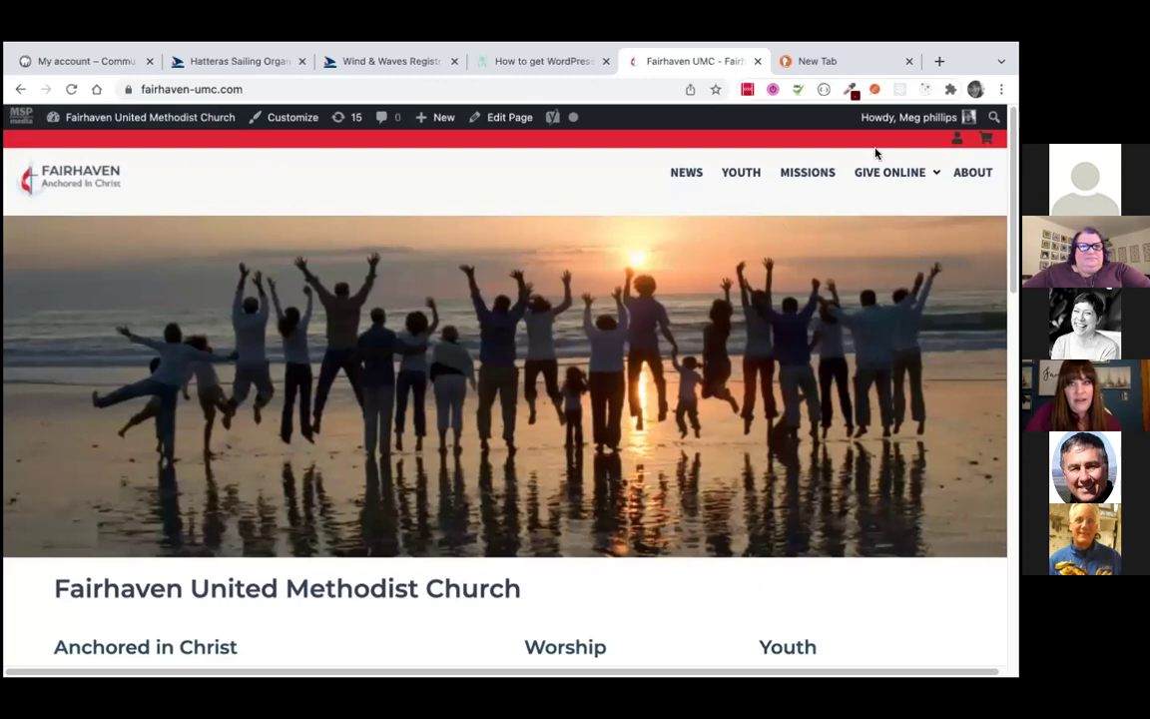
pyautogui.scroll(-10, 734, 296)
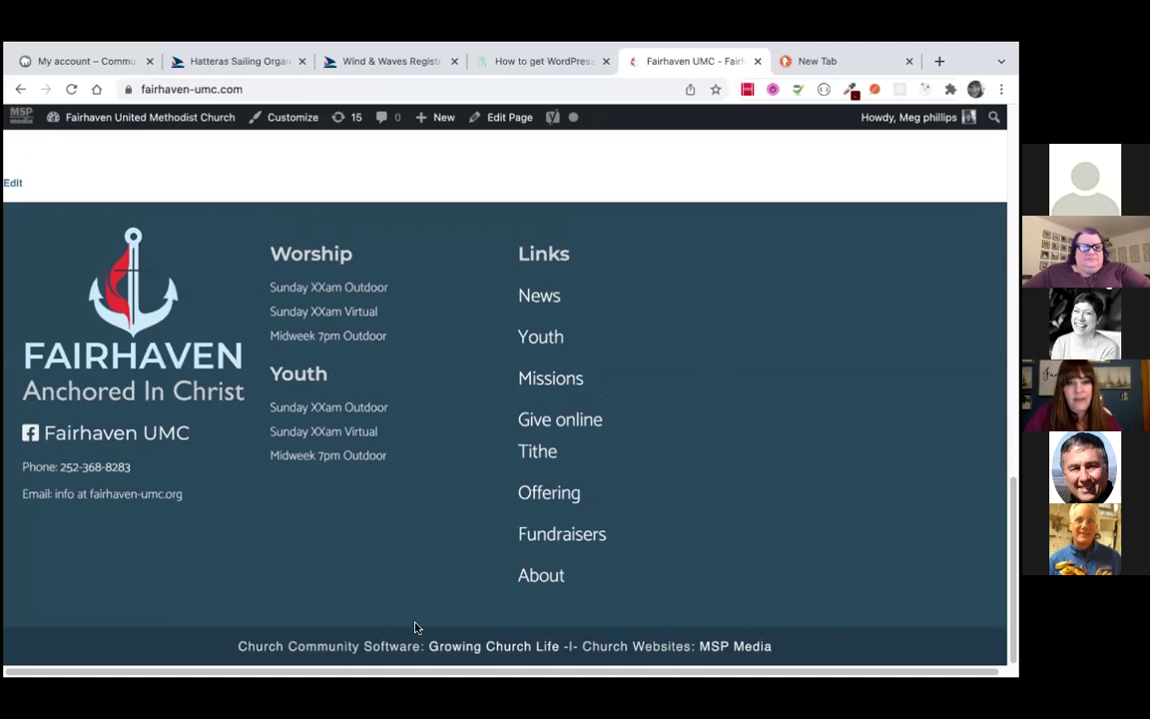
pyautogui.scroll(3, 744, 425)
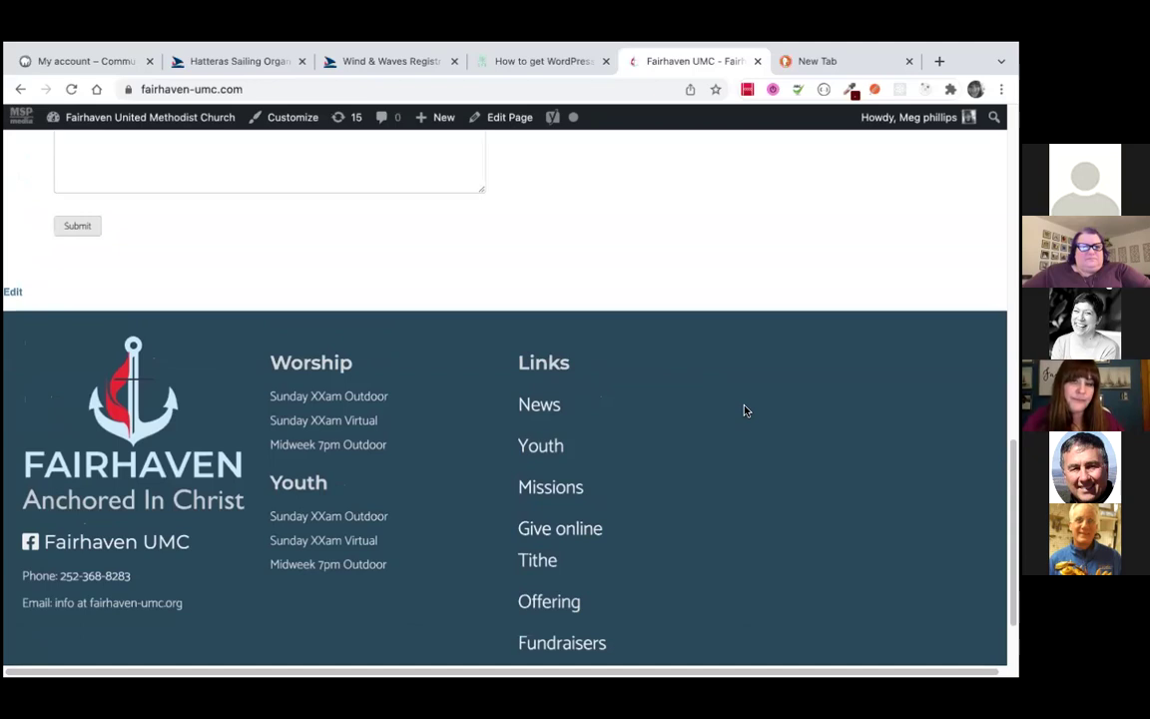
pyautogui.scroll(5, 744, 410)
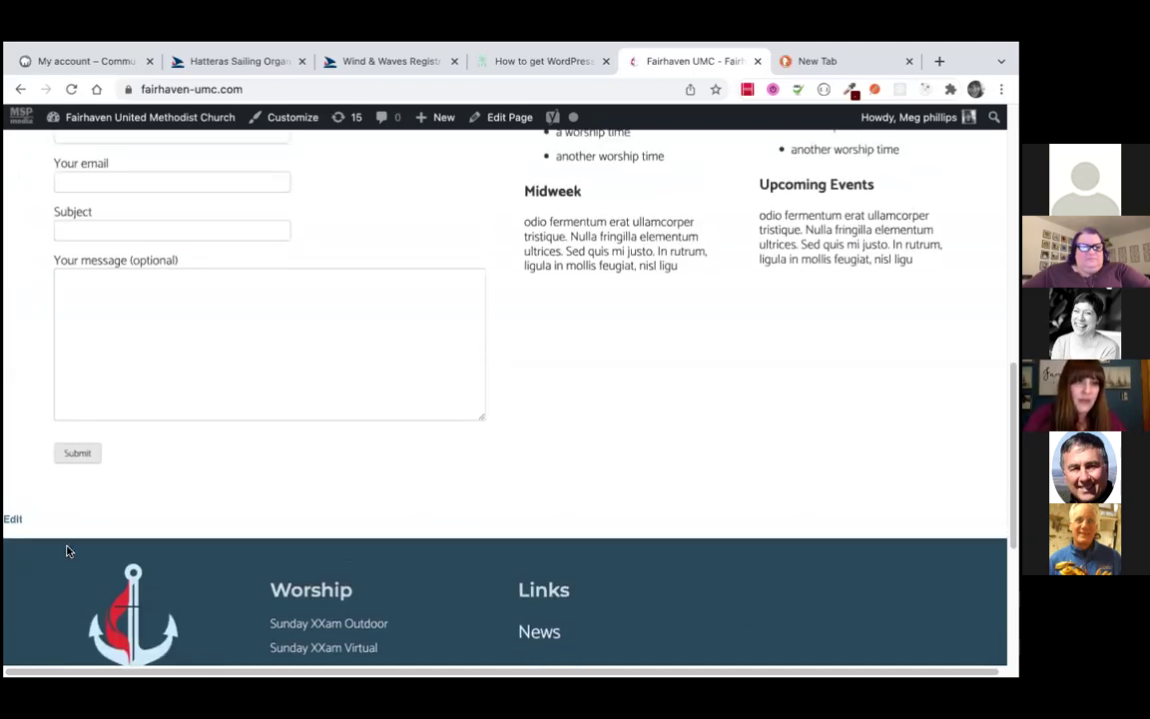
pyautogui.rightClick(170, 614)
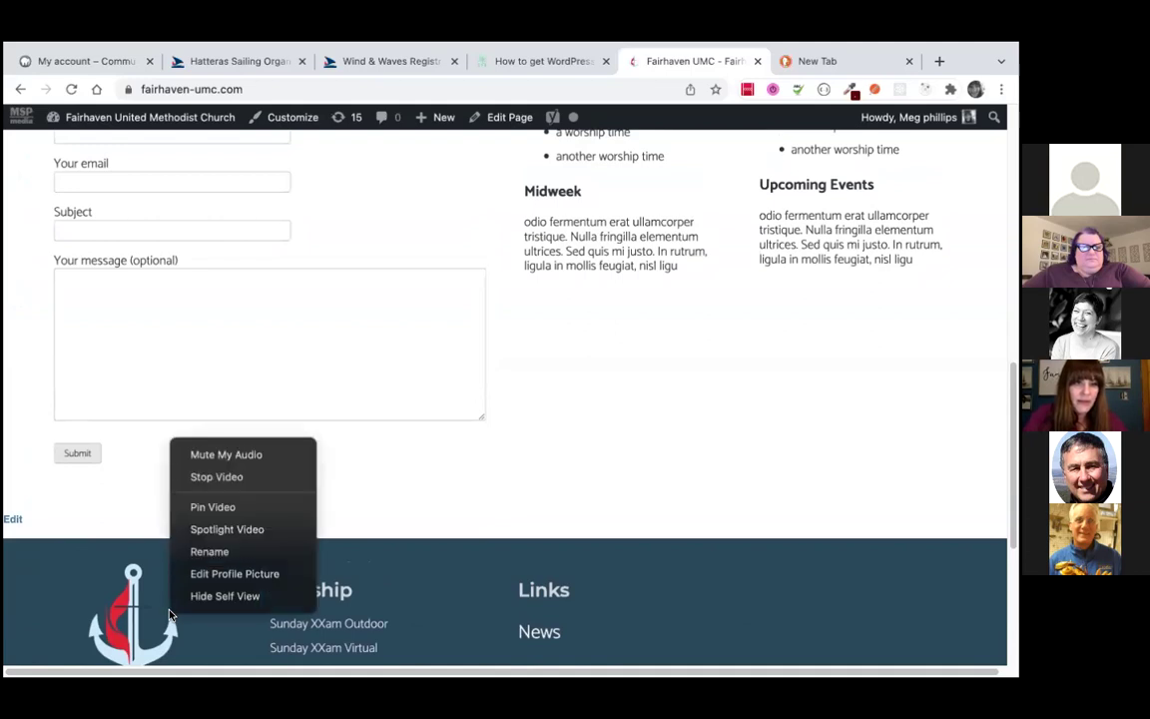
pyautogui.click(191, 507)
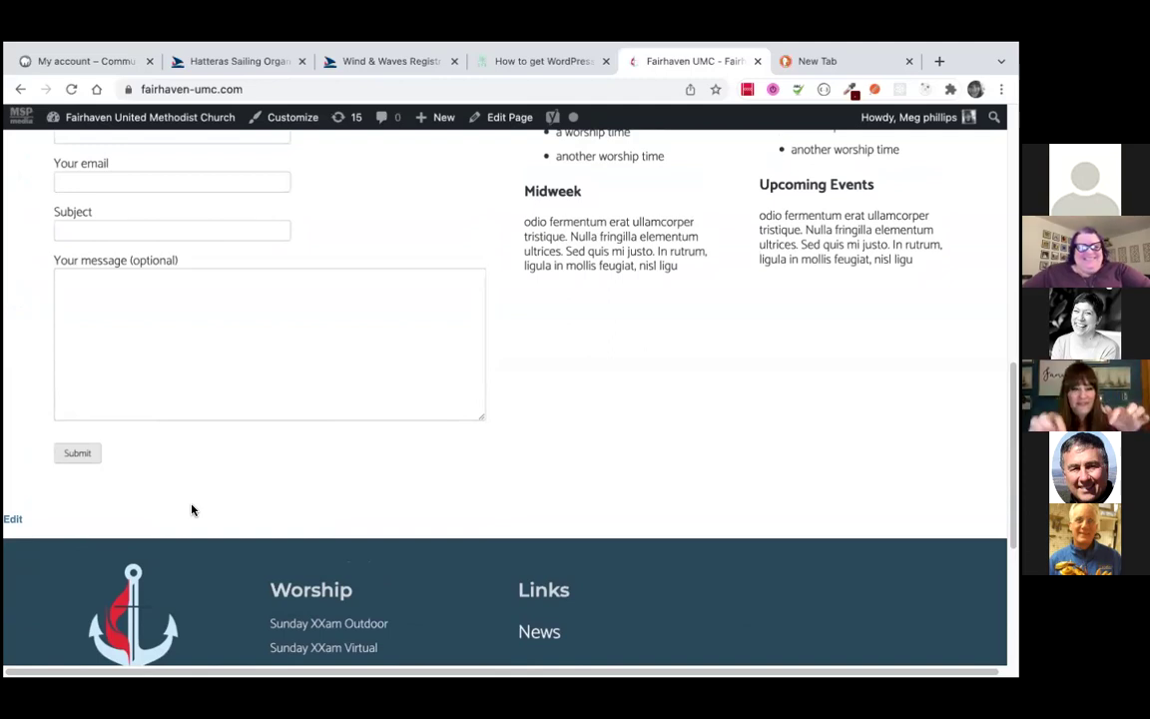
# View the home page footer, then open the News page and look through its posts and sidebar
pyautogui.scroll(-3, 385, 542)
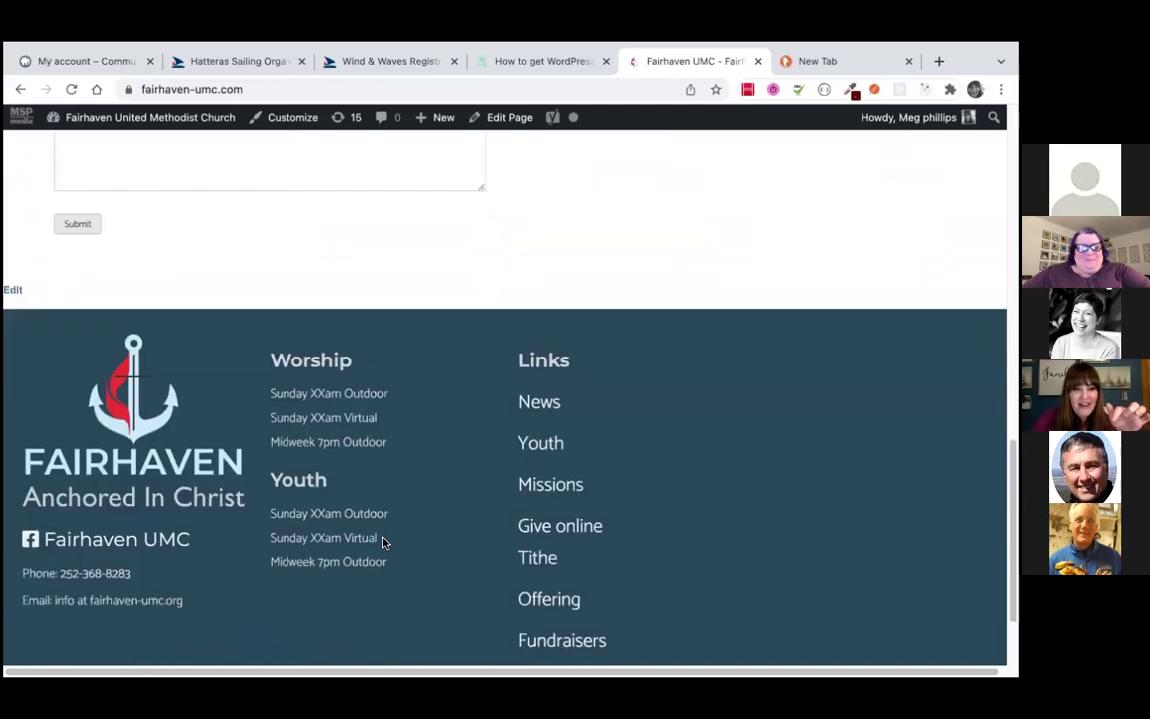
pyautogui.scroll(-1, 384, 535)
pyautogui.scroll(15, 382, 529)
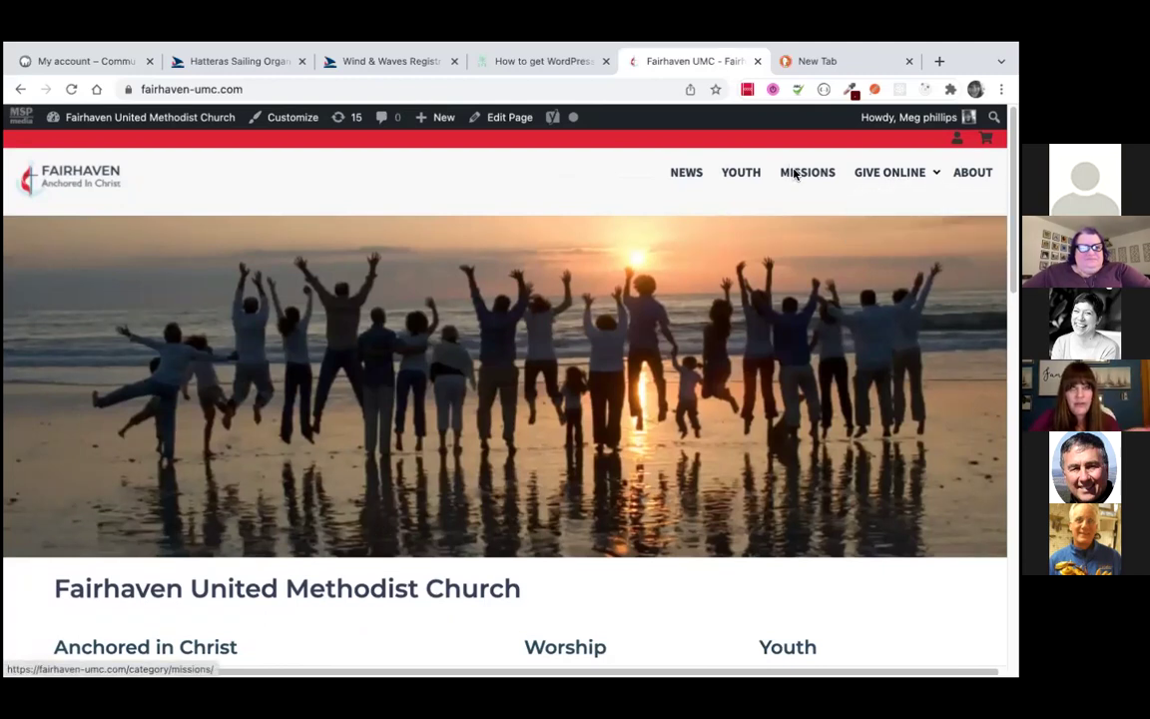
pyautogui.click(683, 174)
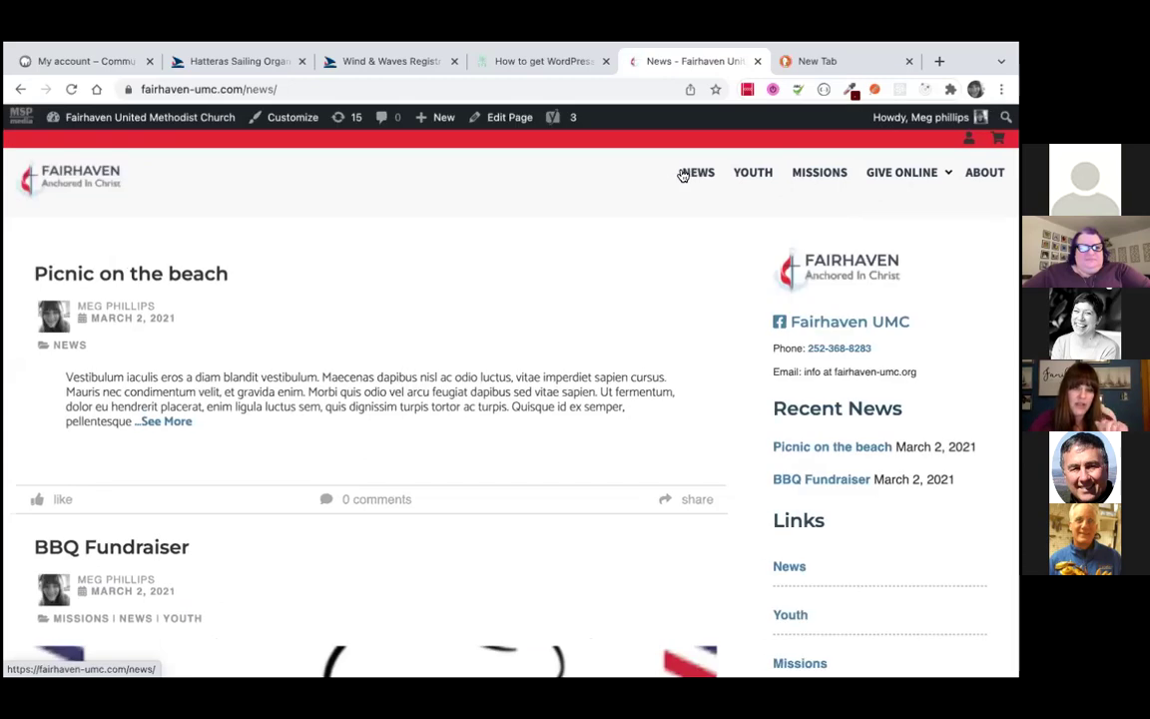
pyautogui.scroll(-2, 926, 286)
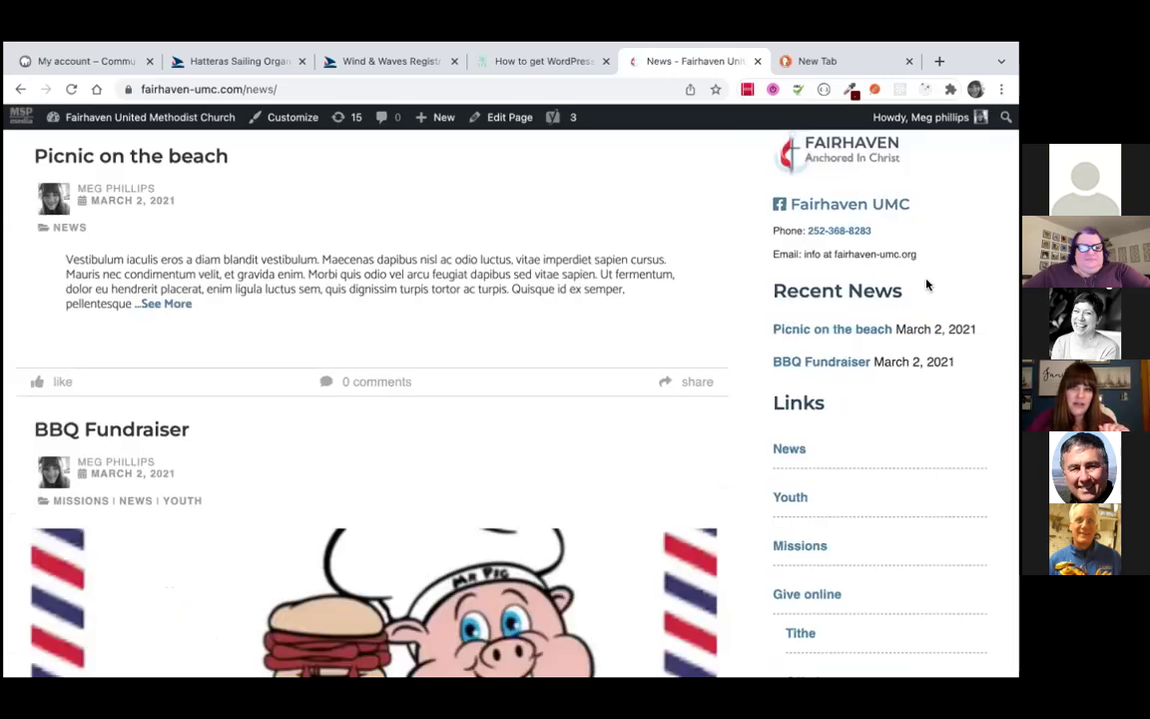
pyautogui.scroll(-9, 926, 285)
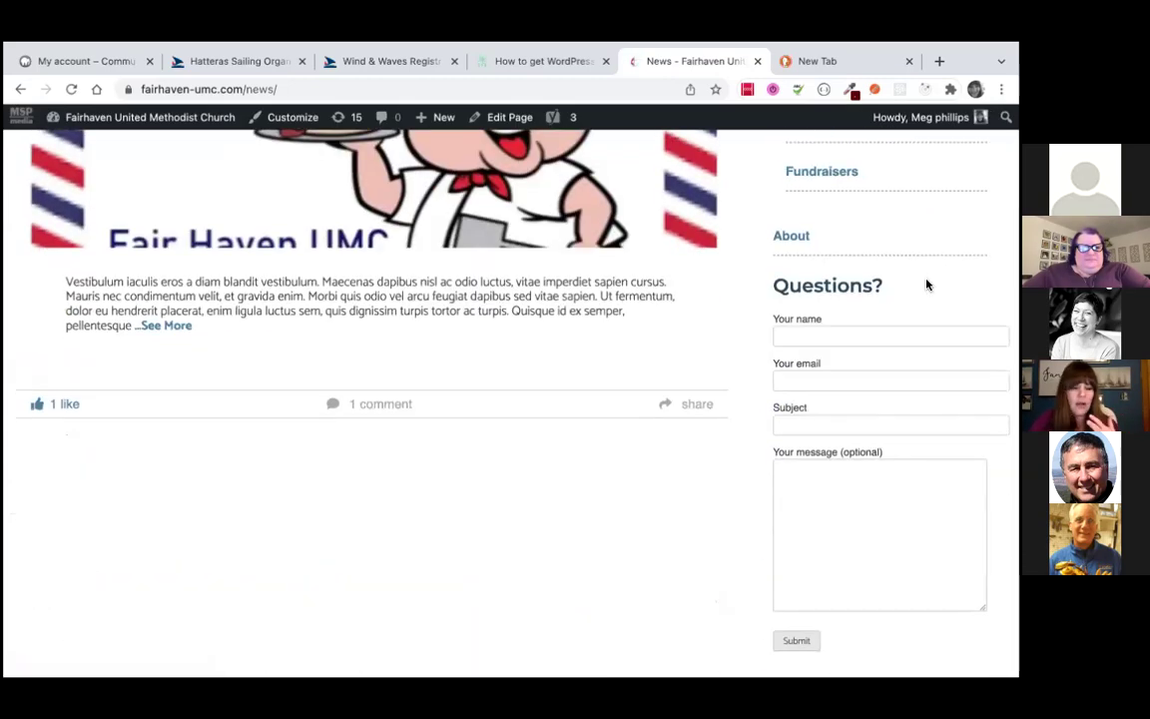
pyautogui.scroll(10, 926, 285)
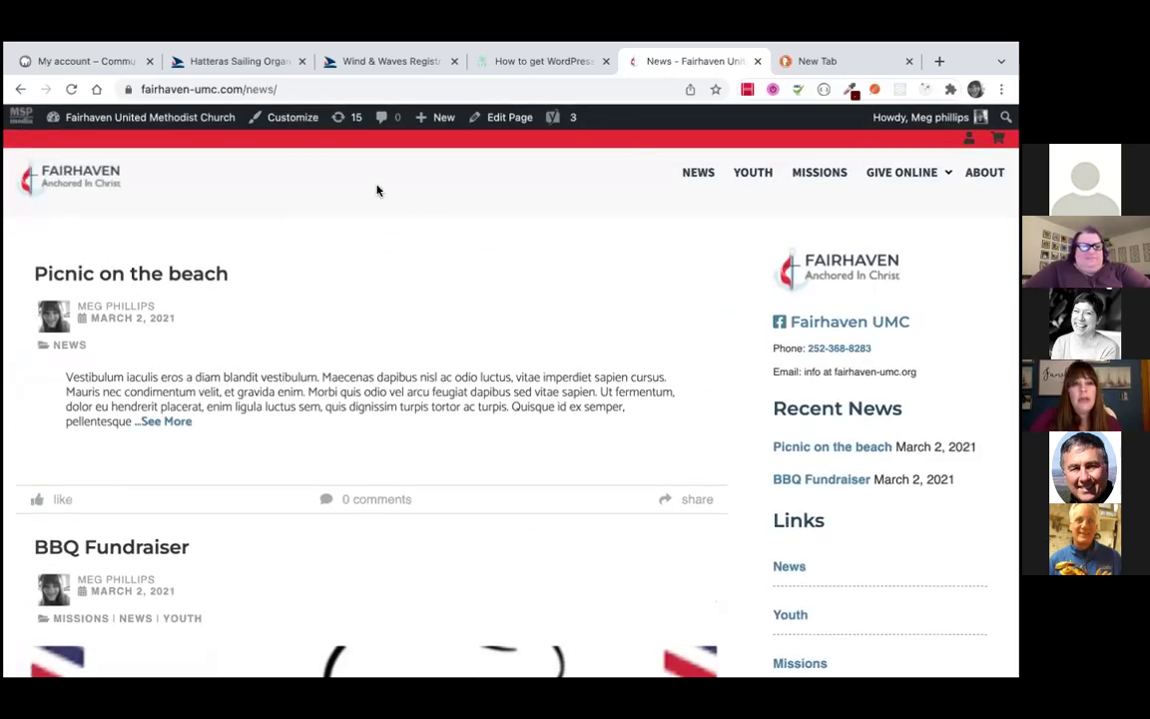
# Open the site Customizer's color settings and set the Header Accent Color to green #3be51d
pyautogui.click(288, 119)
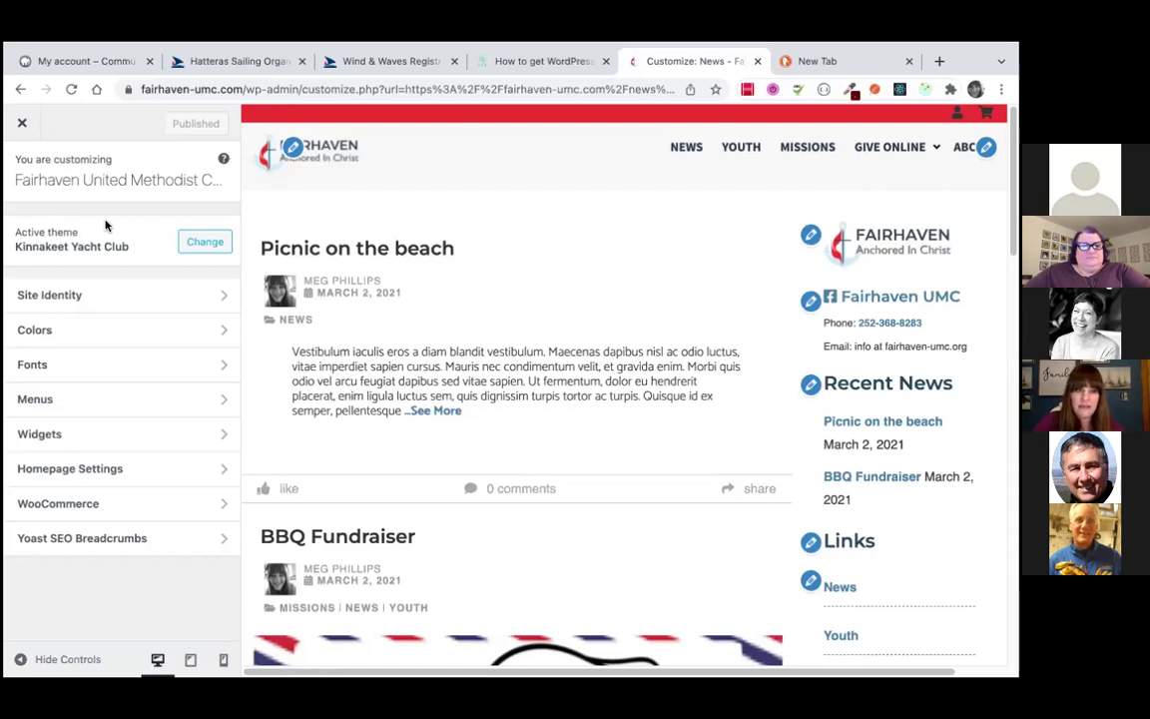
pyautogui.click(81, 331)
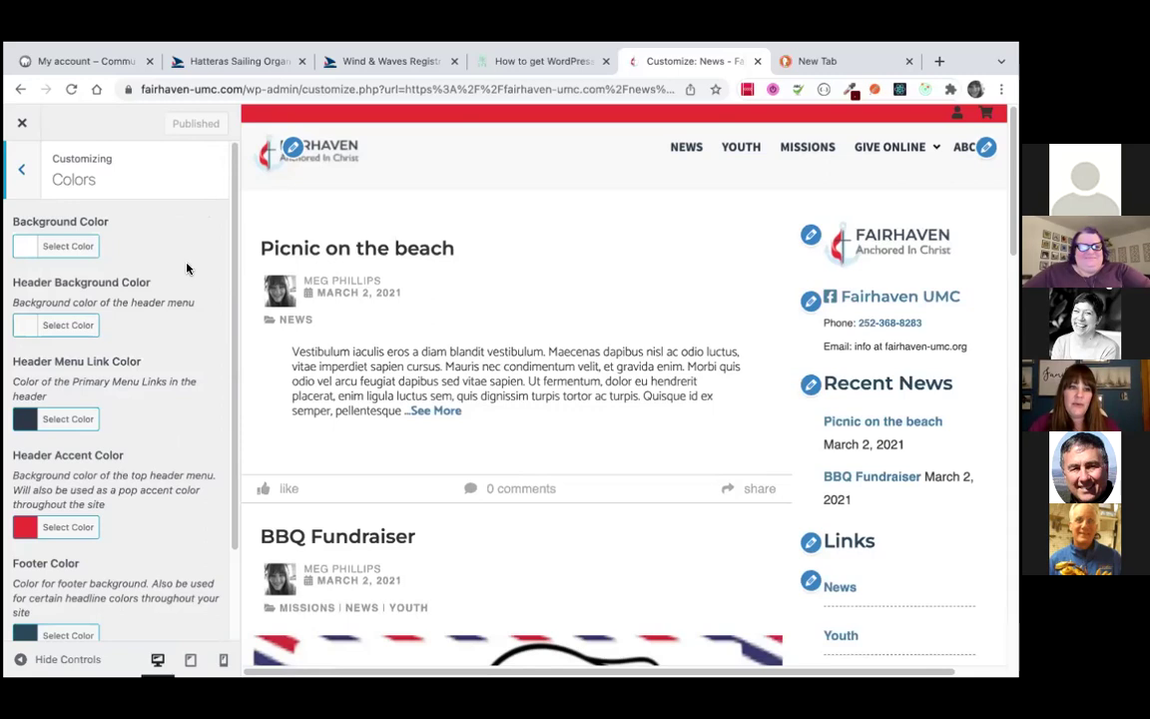
pyautogui.scroll(-3, 187, 267)
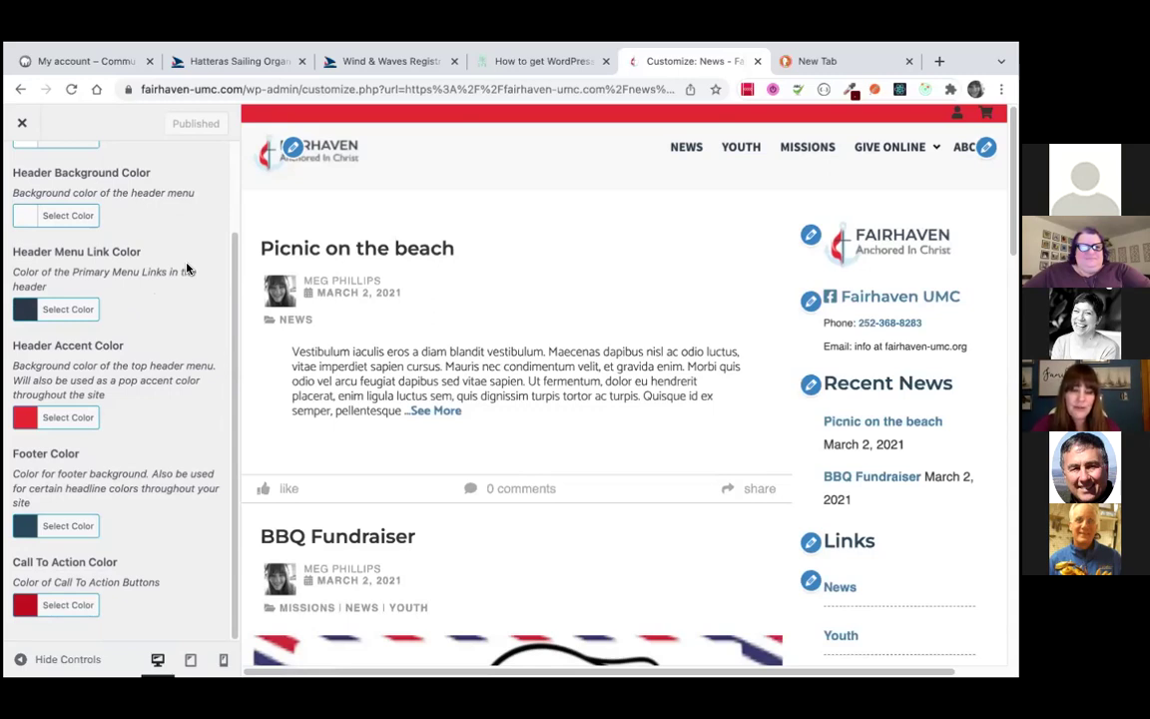
pyautogui.click(26, 425)
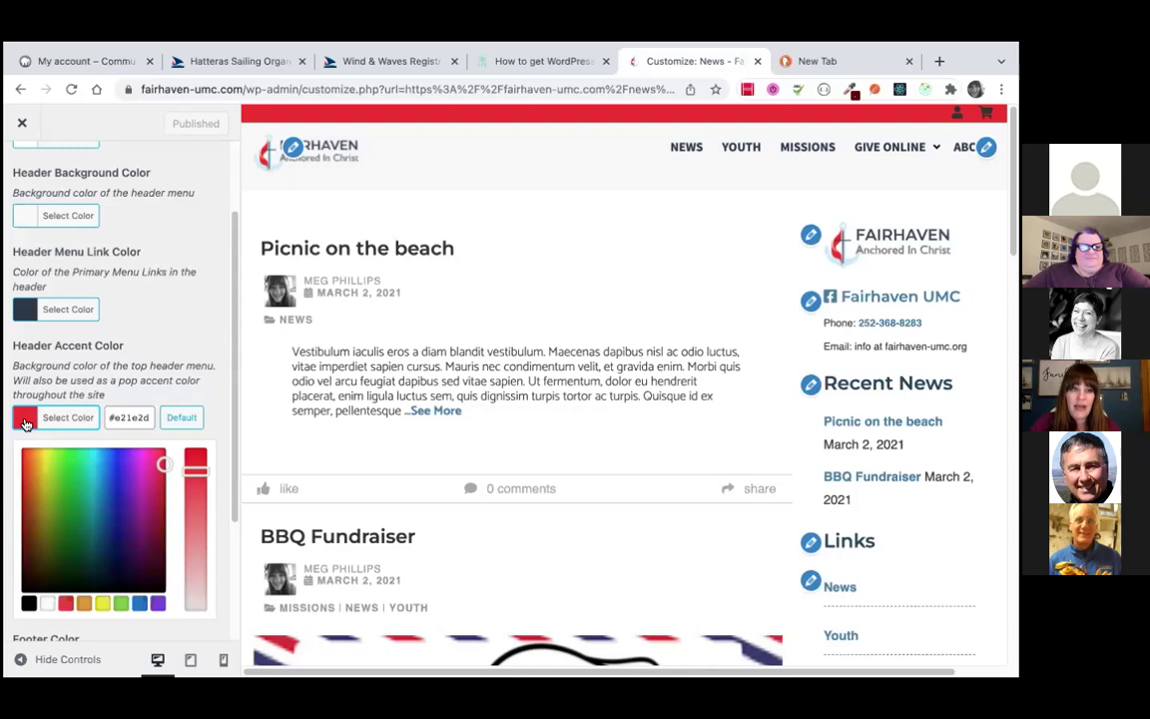
pyautogui.click(65, 461)
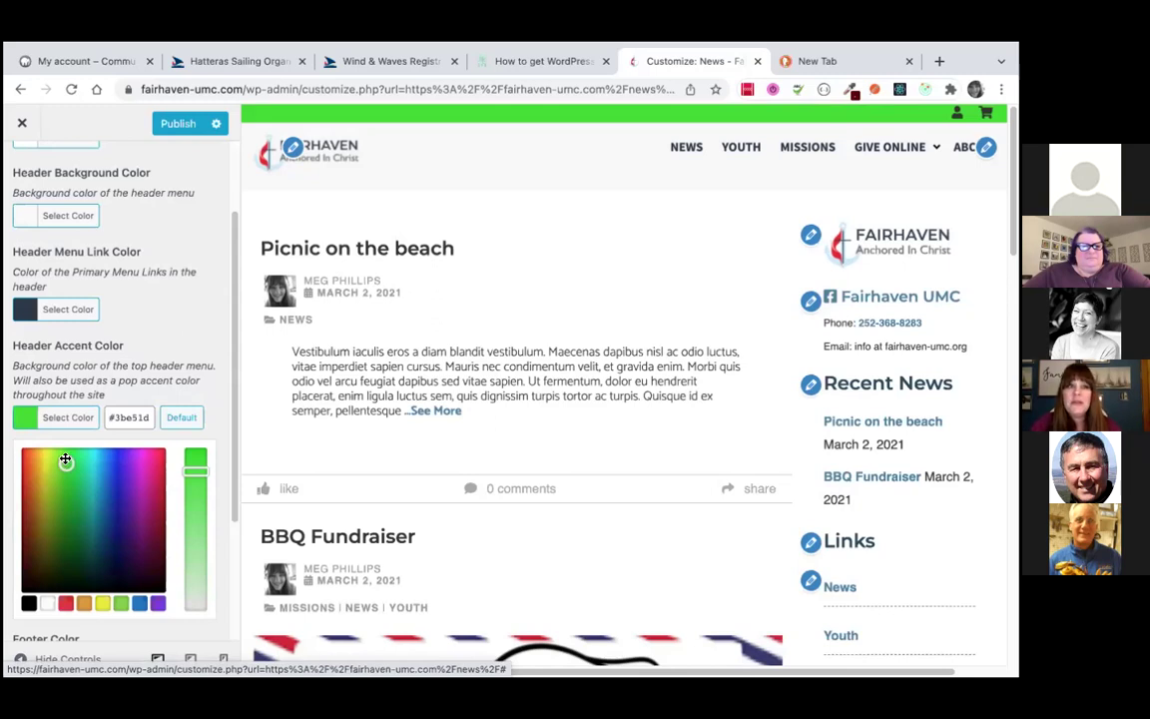
pyautogui.click(134, 367)
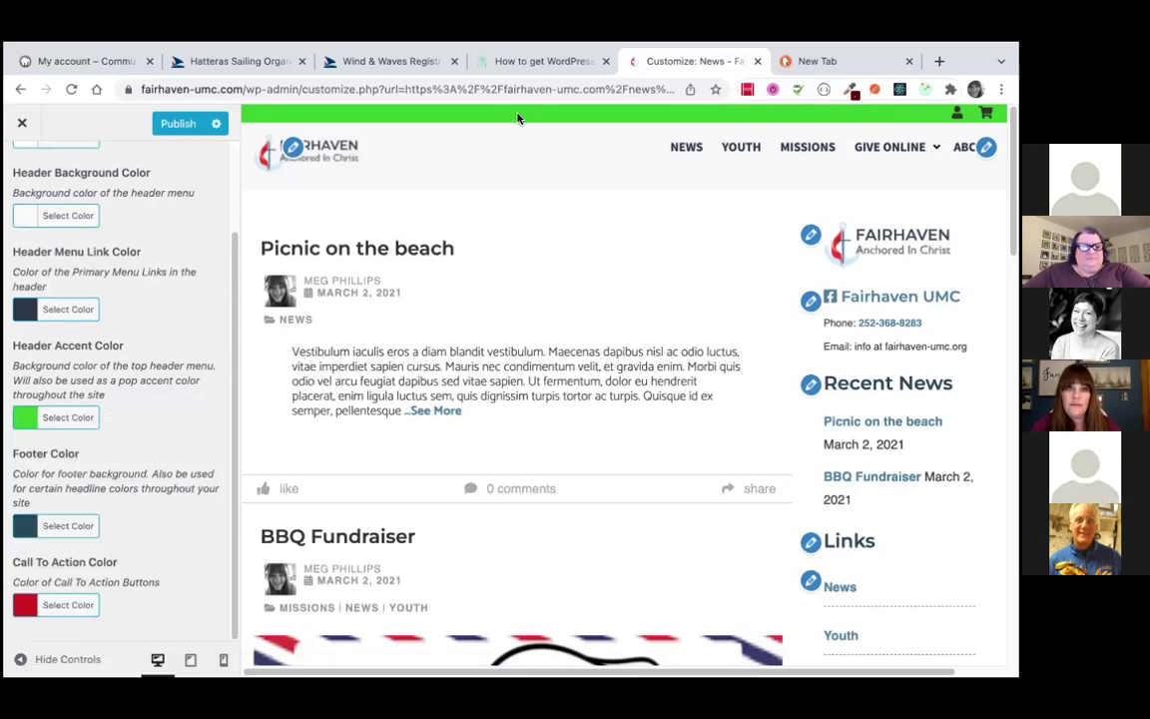
# Set the Footer Color to dark purple #381830 and publish the color changes
pyautogui.scroll(-20, 441, 239)
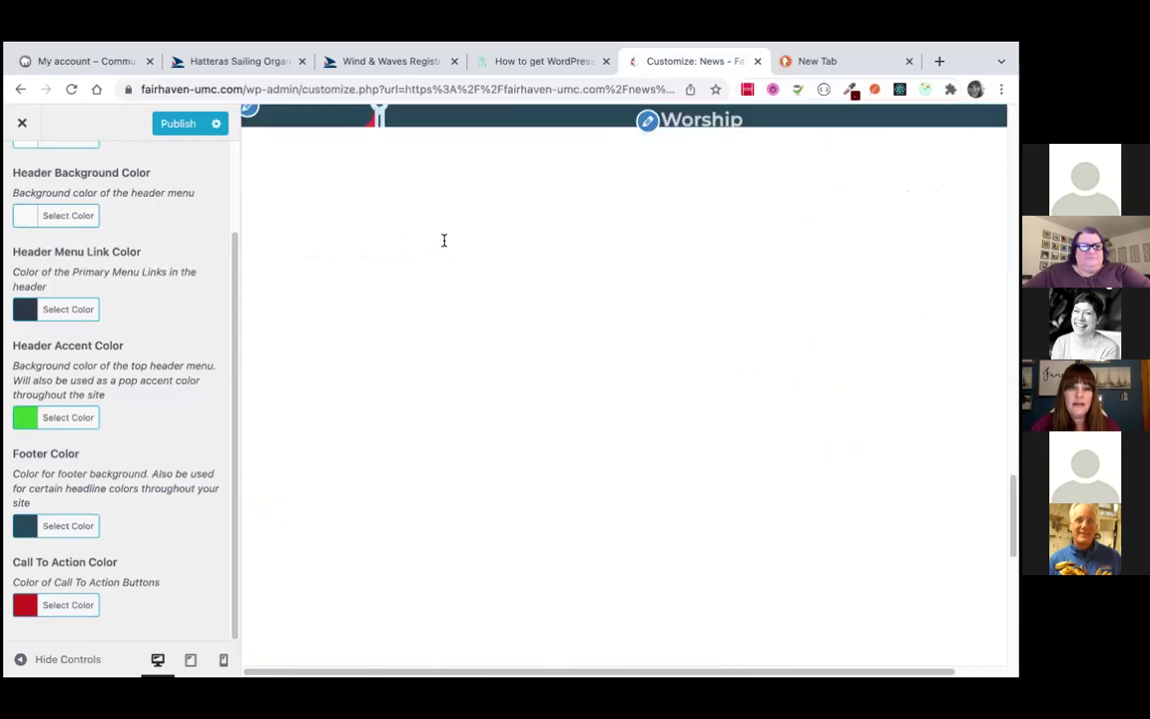
pyautogui.click(68, 525)
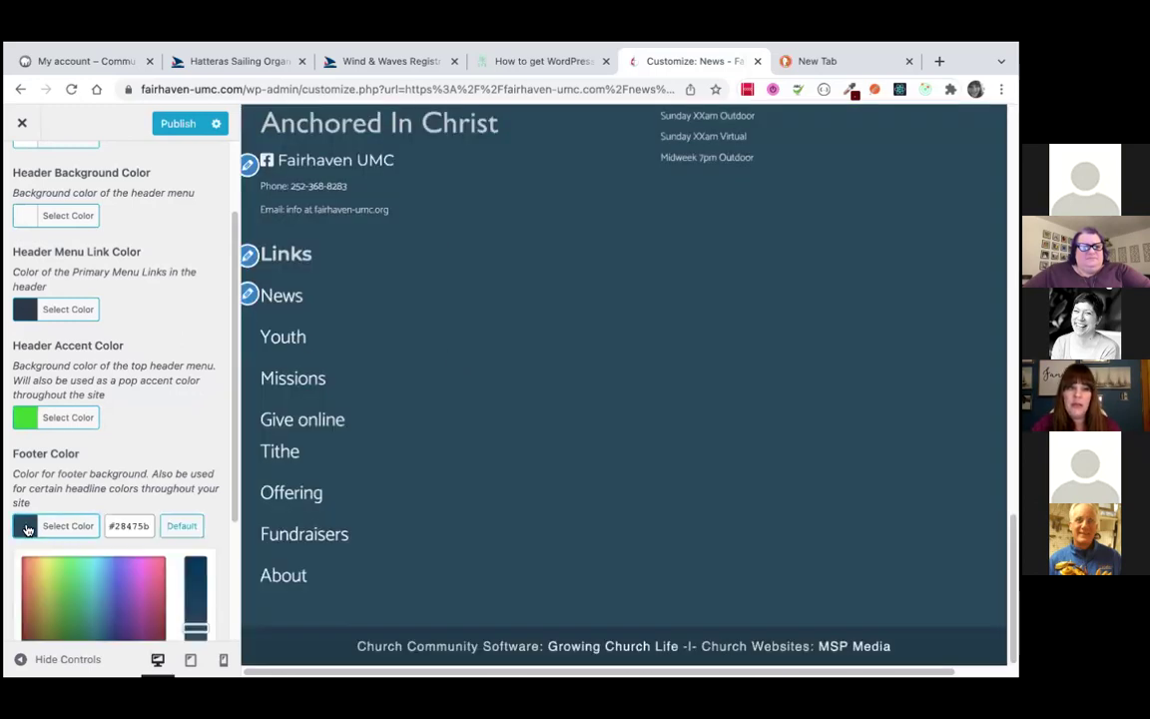
pyautogui.scroll(-3, 185, 369)
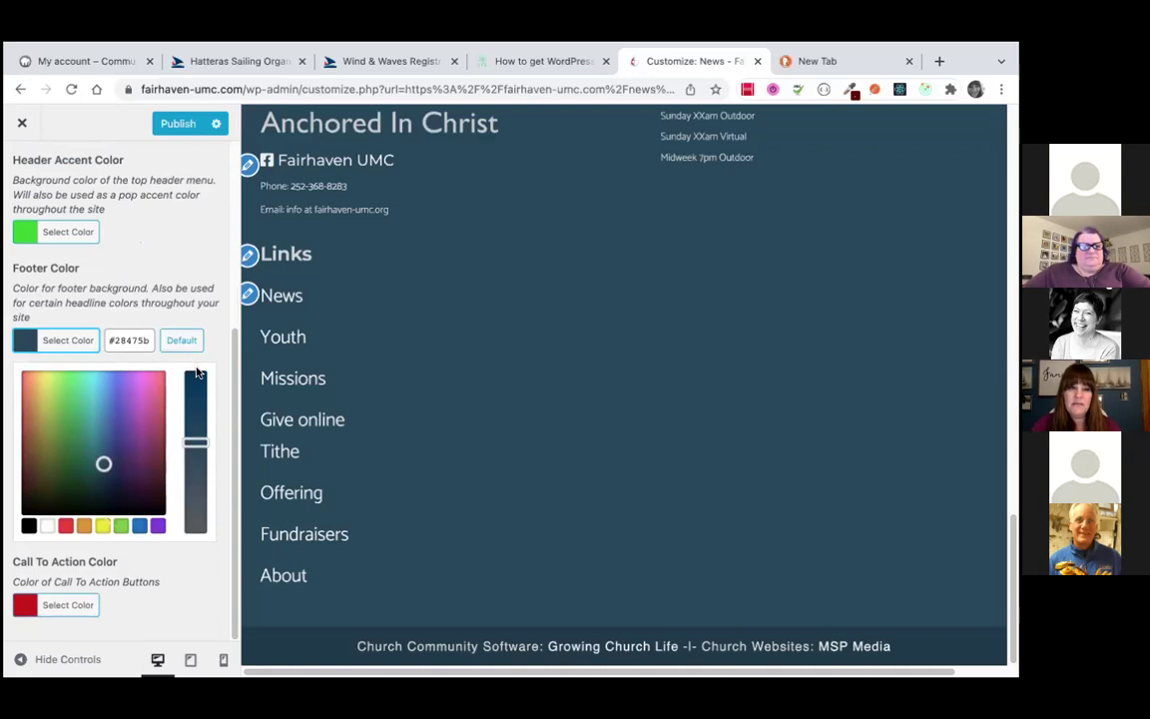
pyautogui.click(147, 483)
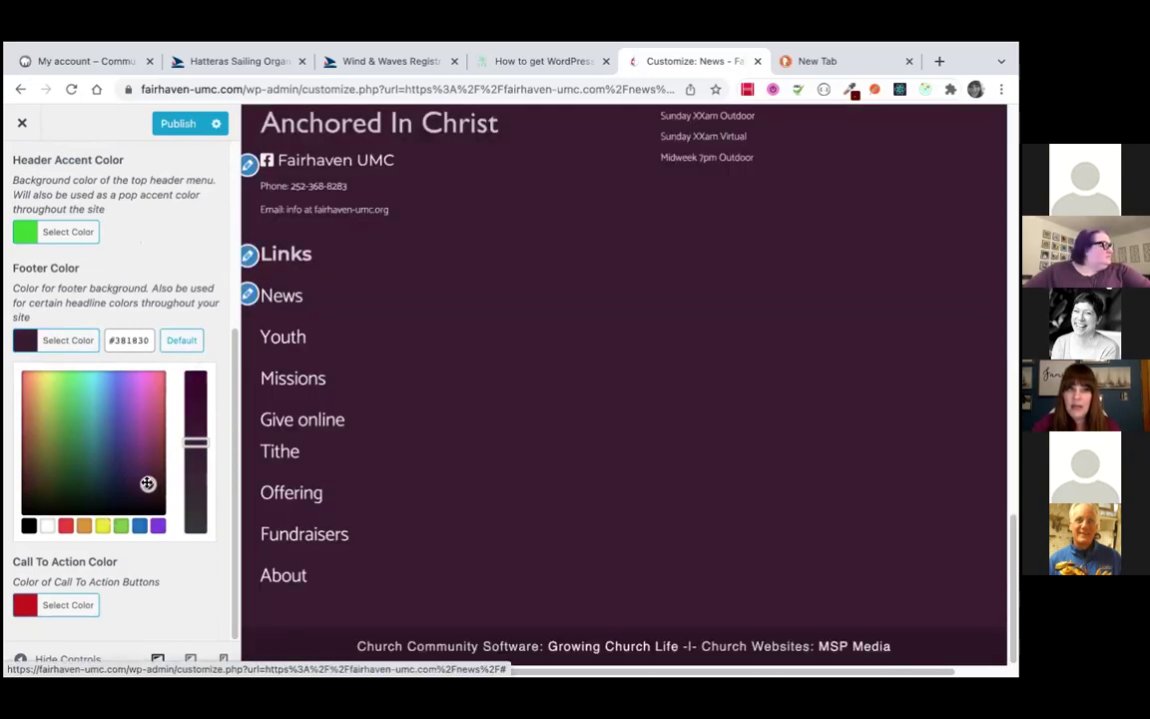
pyautogui.click(163, 123)
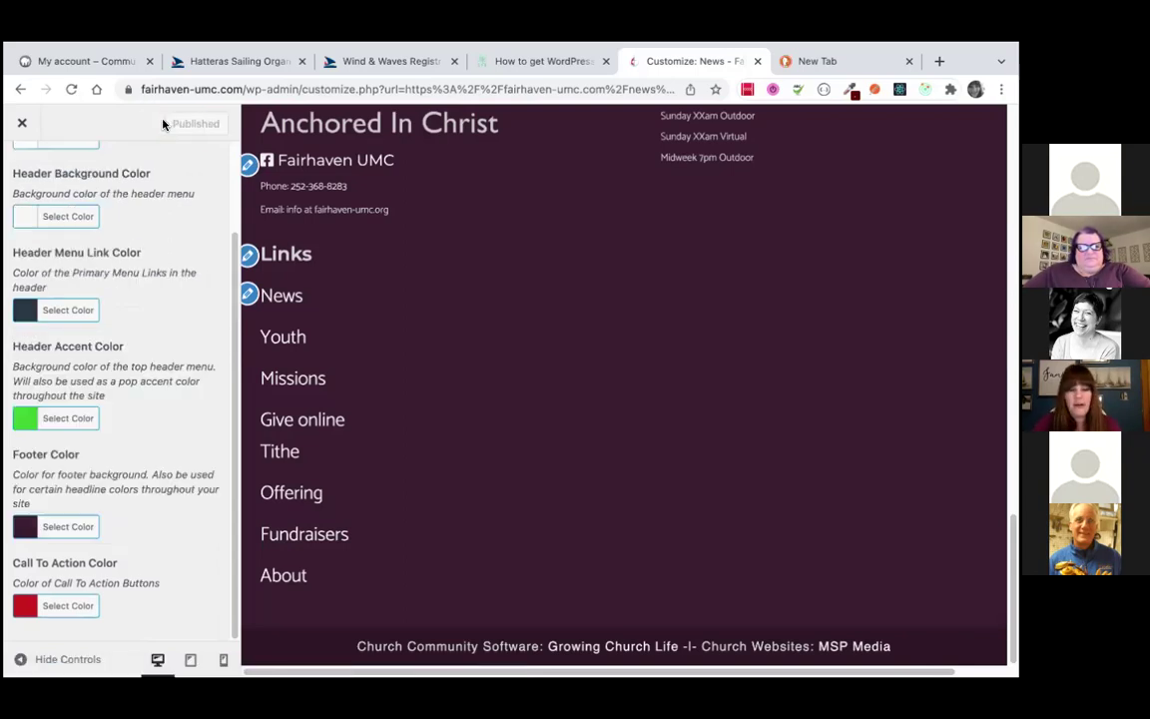
# View the Site Identity settings in the Customizer and return to the main list of sections
pyautogui.scroll(2, 164, 217)
pyautogui.click(20, 172)
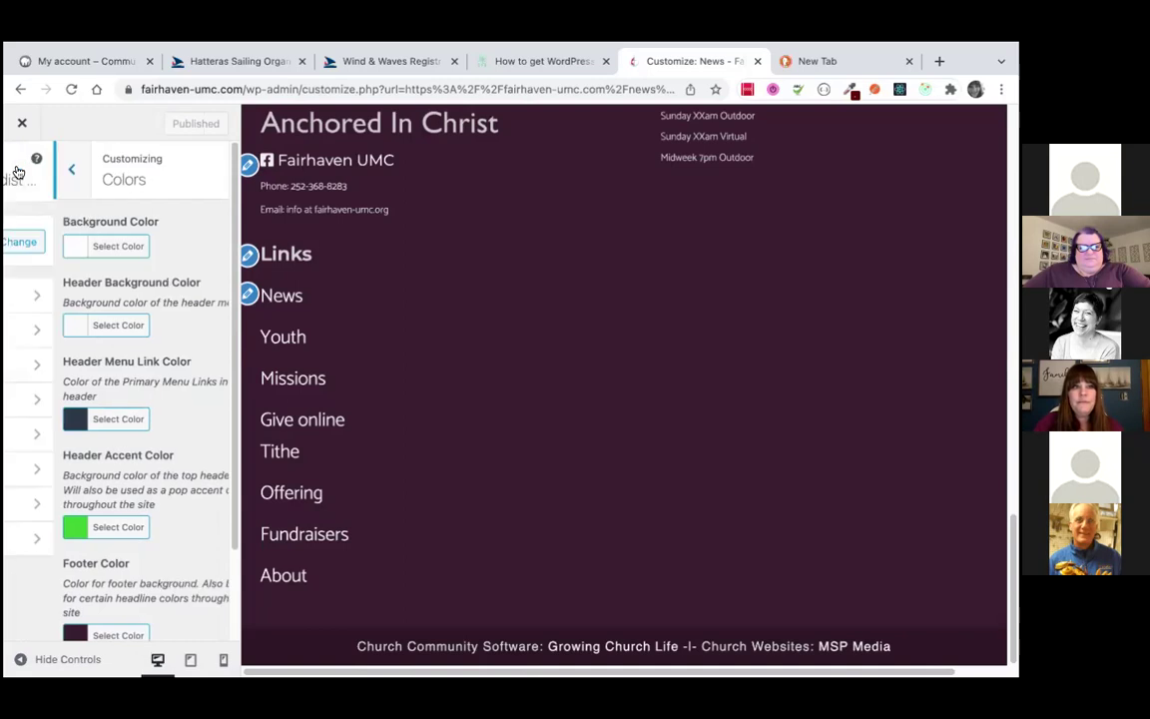
pyautogui.click(74, 293)
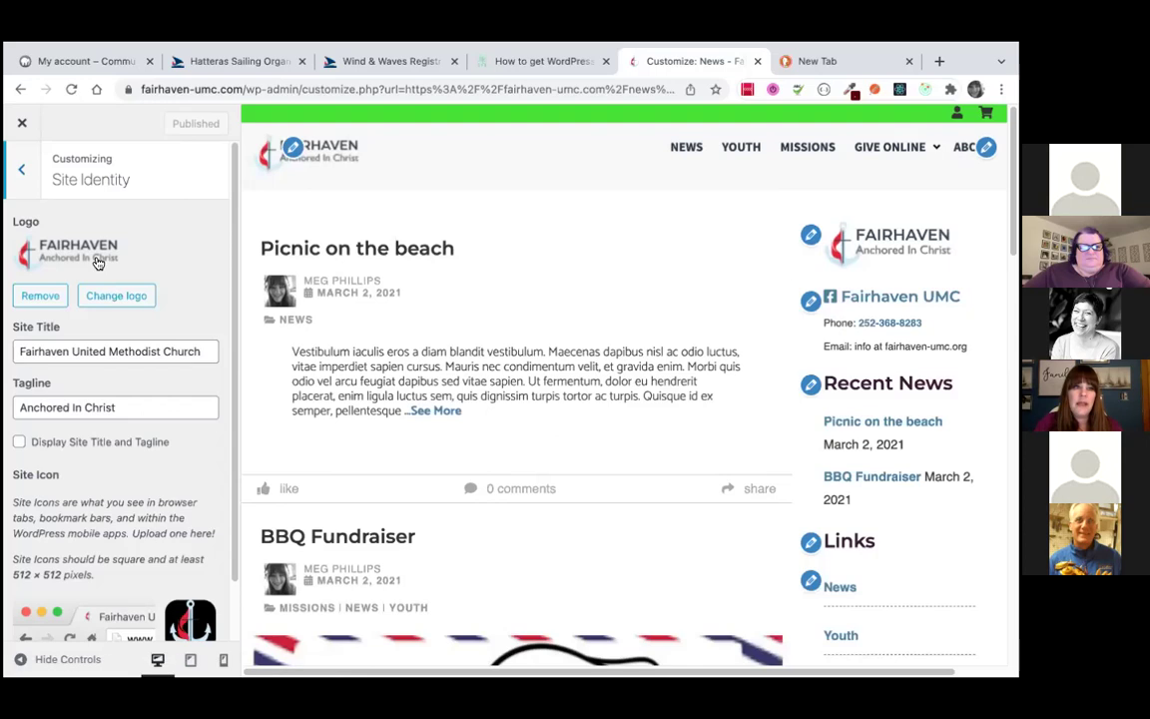
pyautogui.click(22, 170)
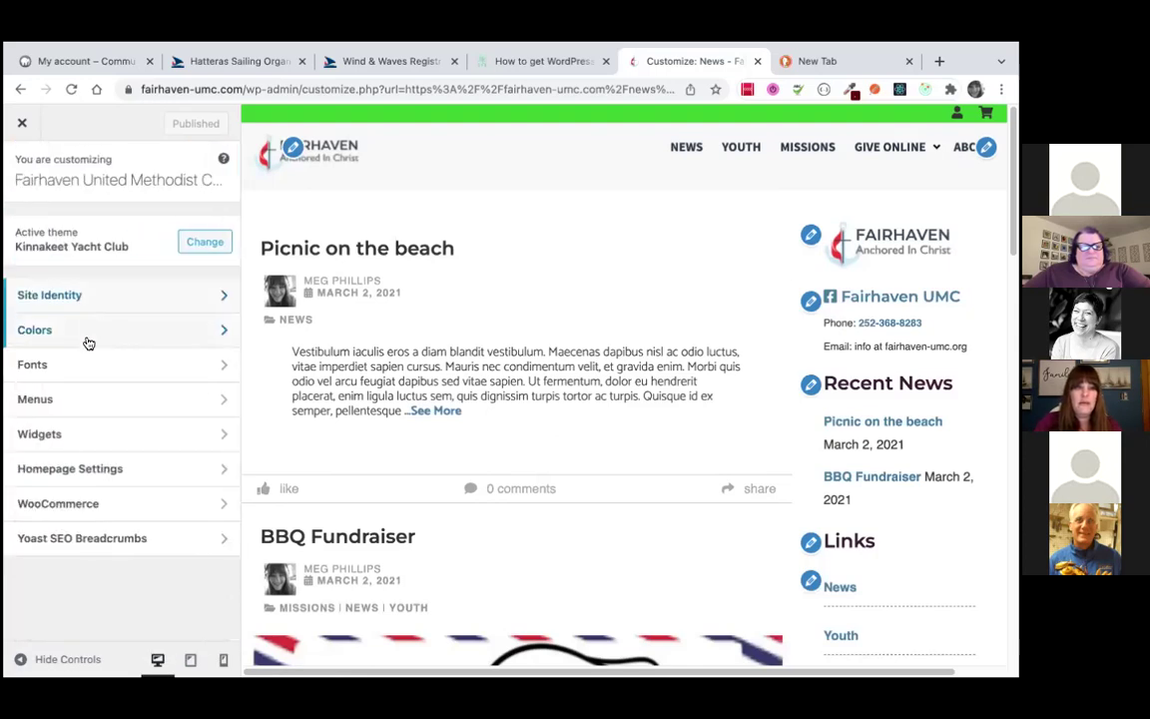
# Examine the Links navigation menu widget in the Footer #3 widget area, including its menu choices, and compare it with the footer preview
pyautogui.click(69, 439)
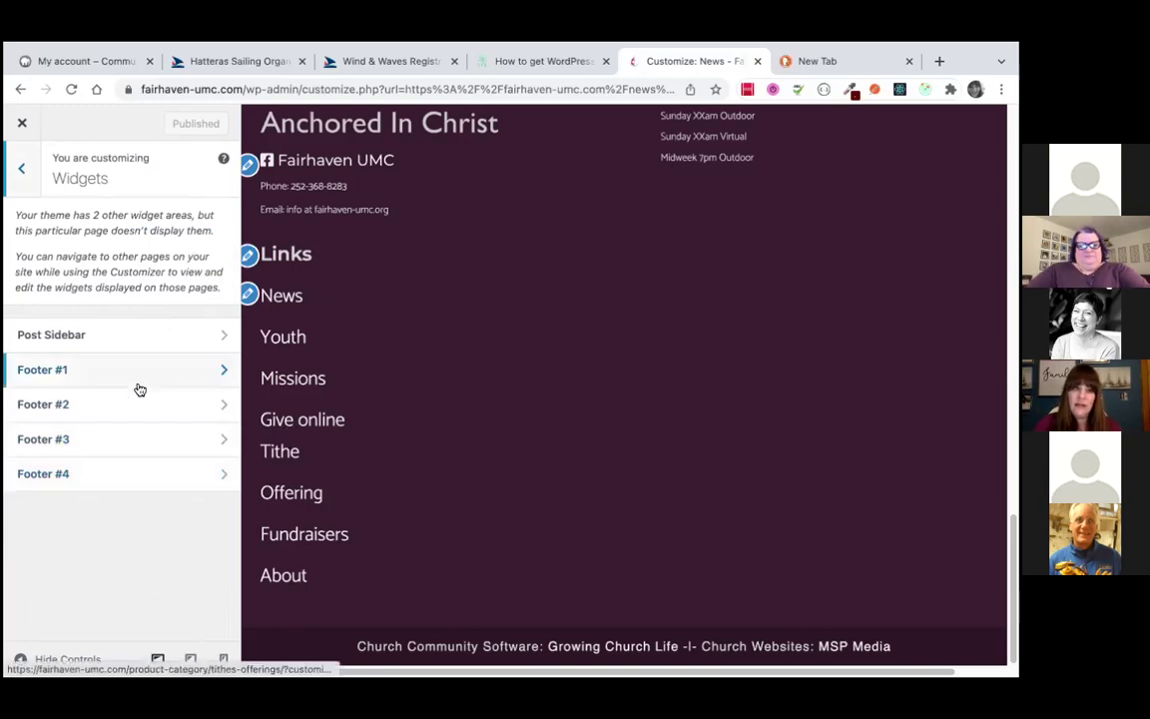
pyautogui.scroll(4, 432, 313)
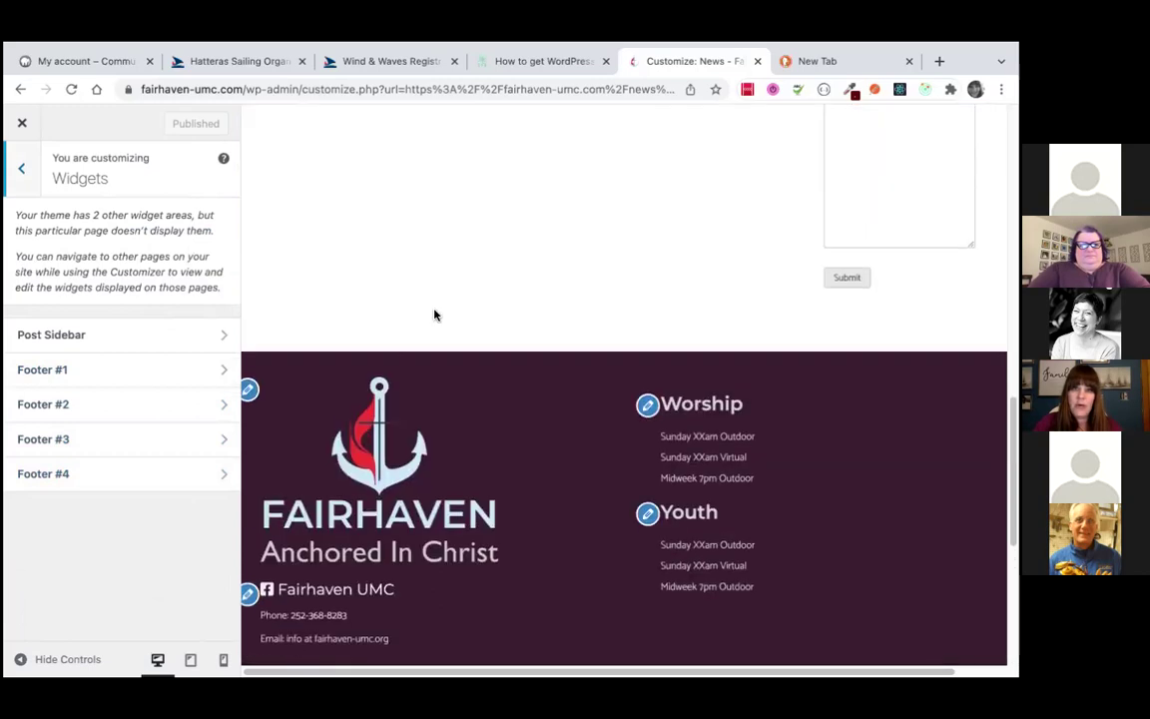
pyautogui.click(113, 445)
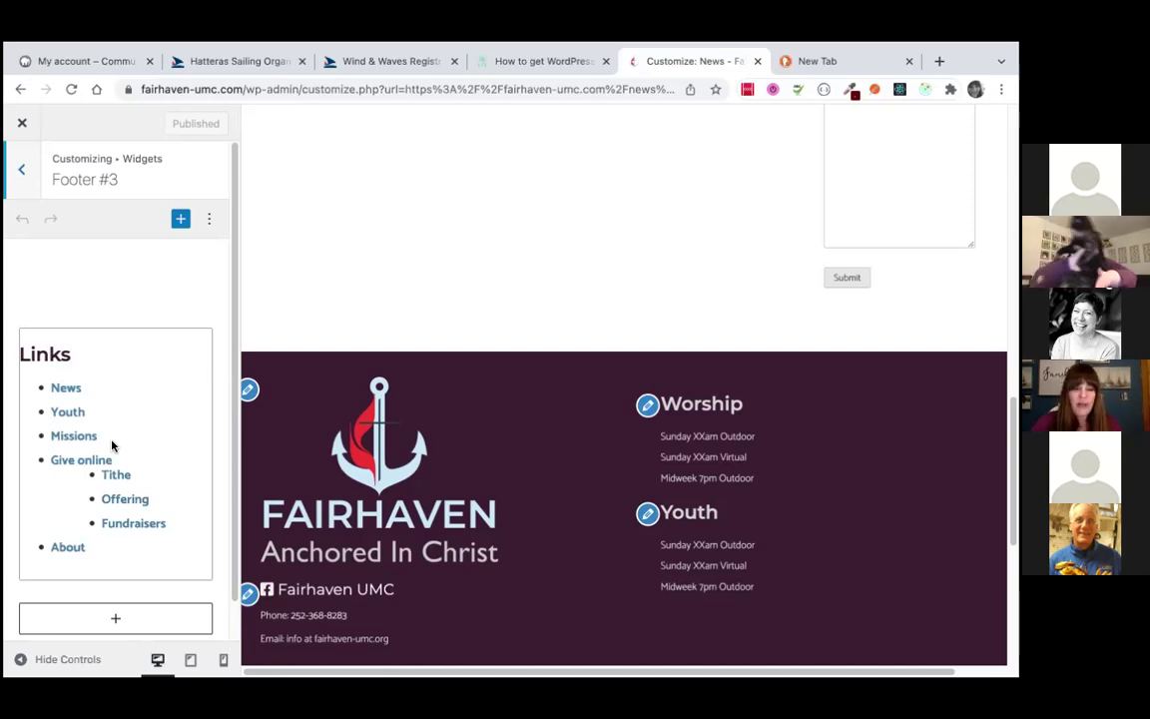
pyautogui.click(108, 386)
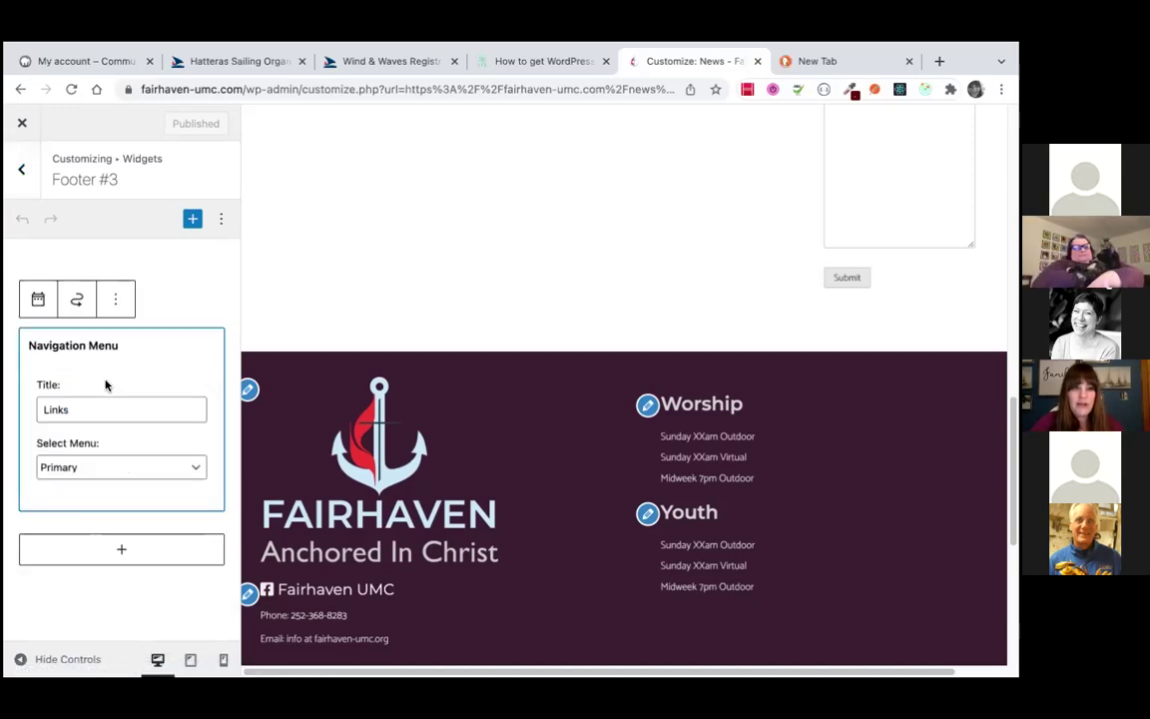
pyautogui.click(198, 471)
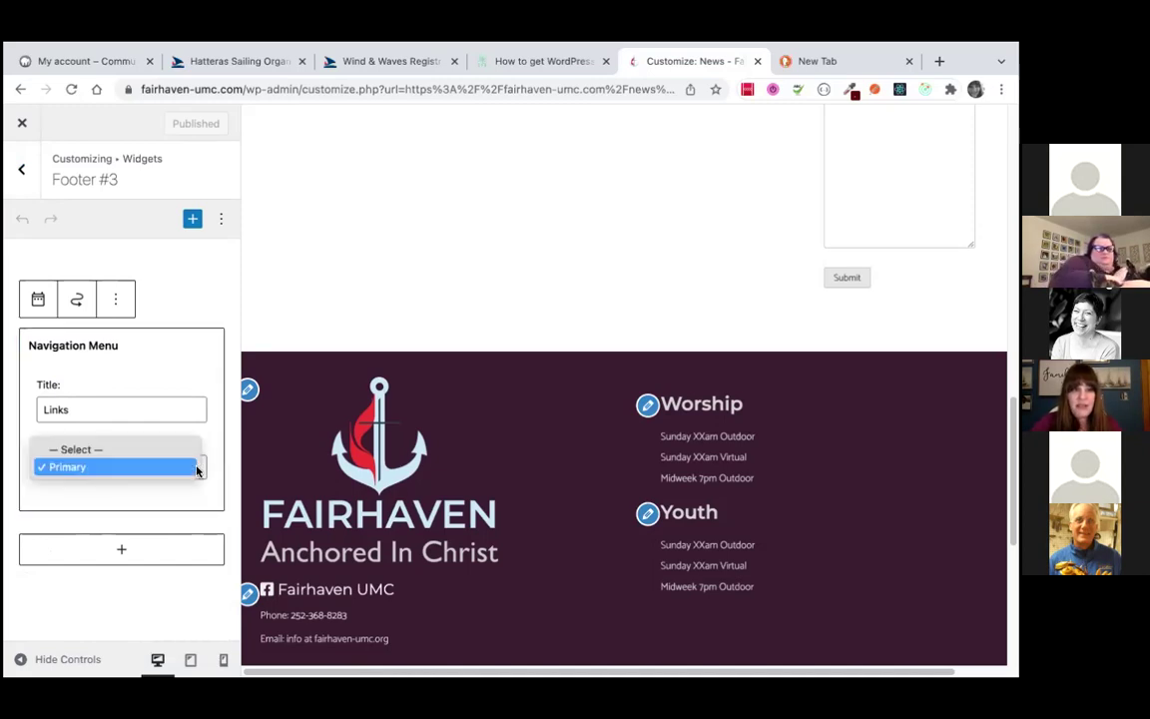
pyautogui.click(198, 468)
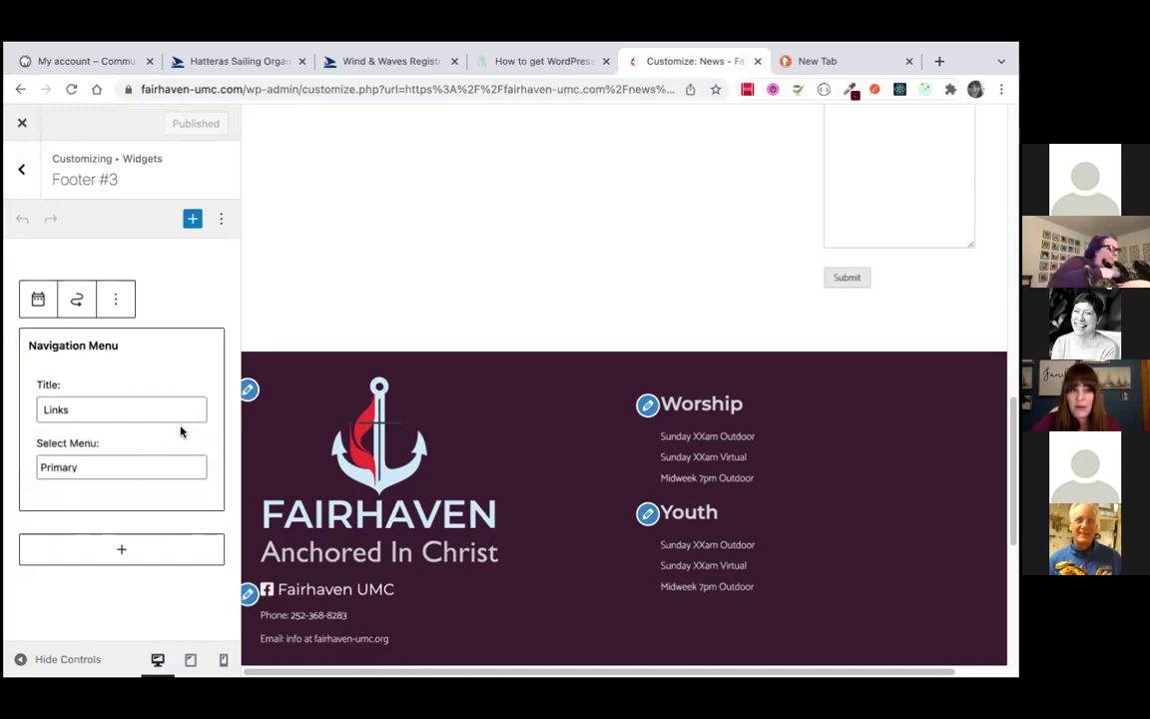
pyautogui.scroll(-4, 498, 467)
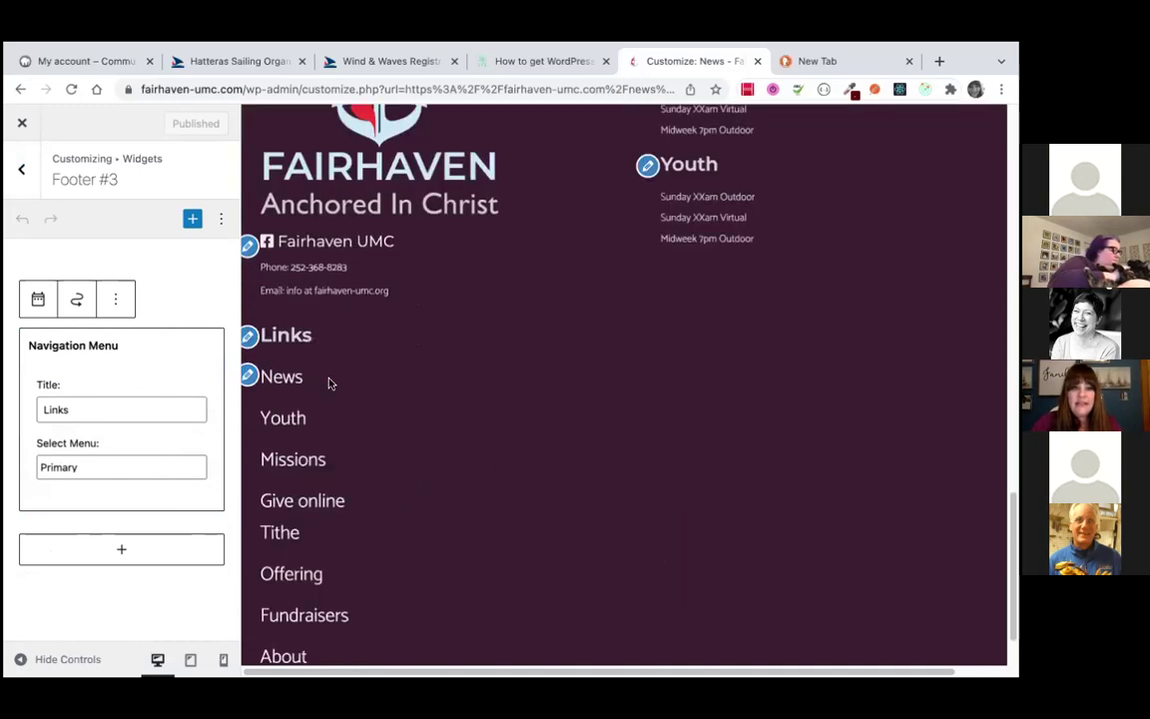
pyautogui.scroll(-1, 488, 476)
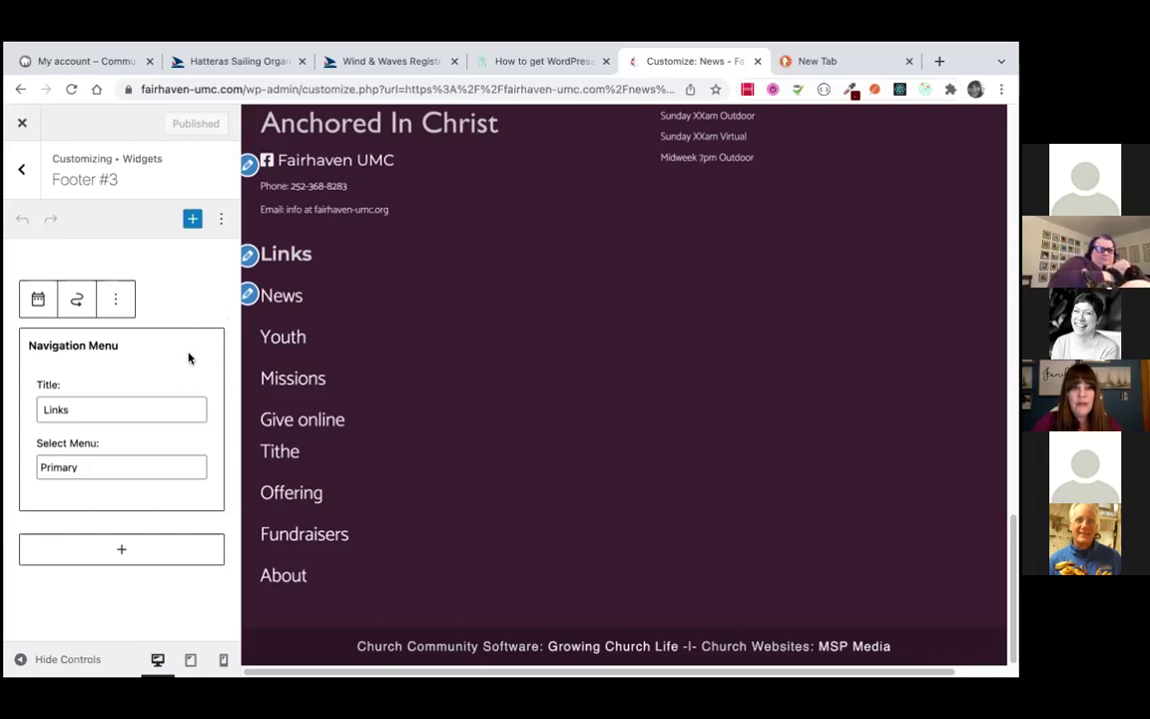
pyautogui.click(22, 171)
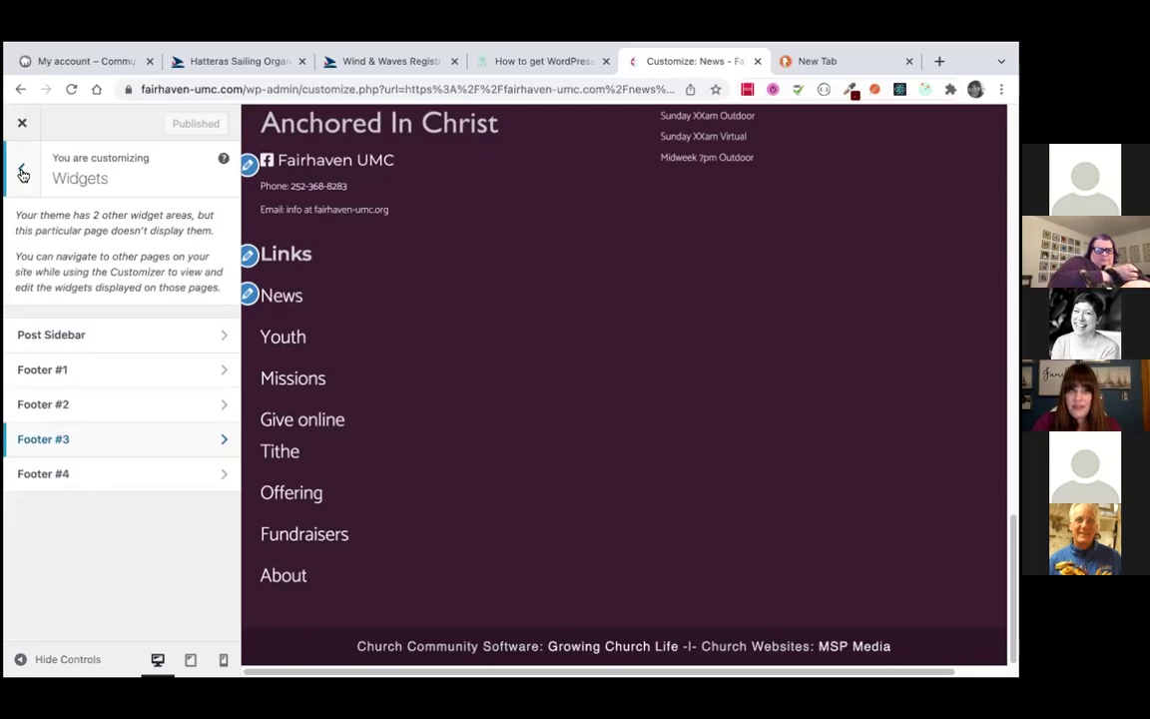
pyautogui.click(220, 437)
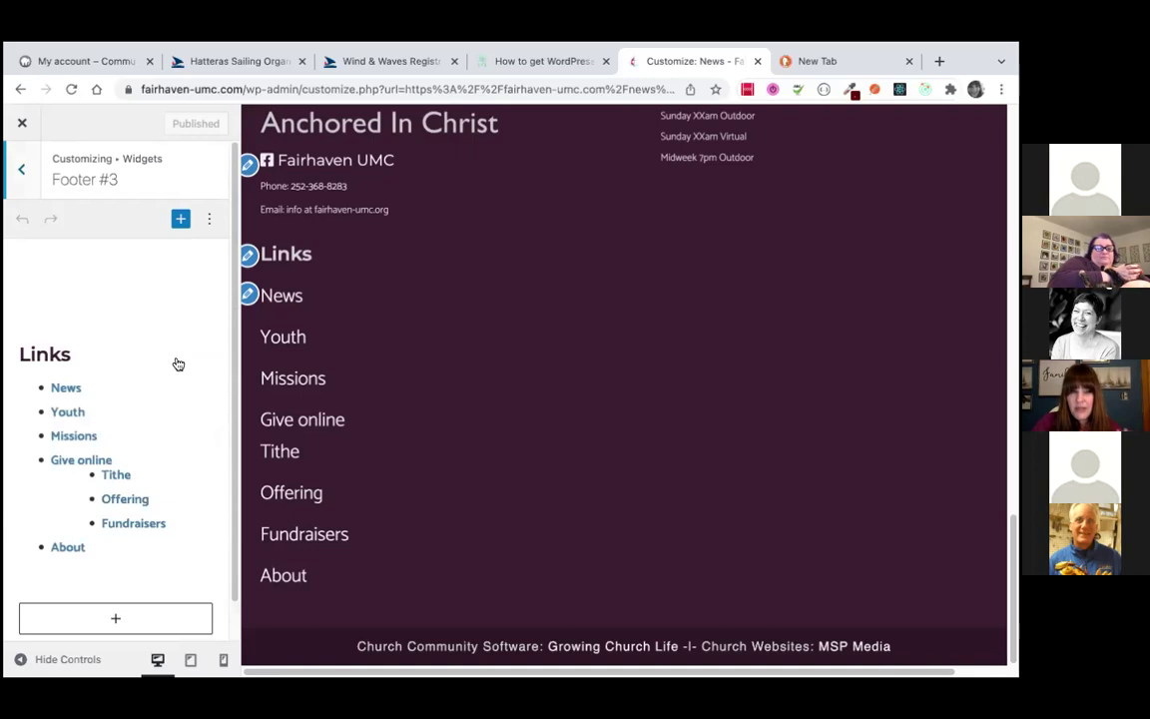
pyautogui.click(20, 160)
# View the Worship and Youth blocks in the Footer #2 widget area and close the Customizer
pyautogui.click(135, 405)
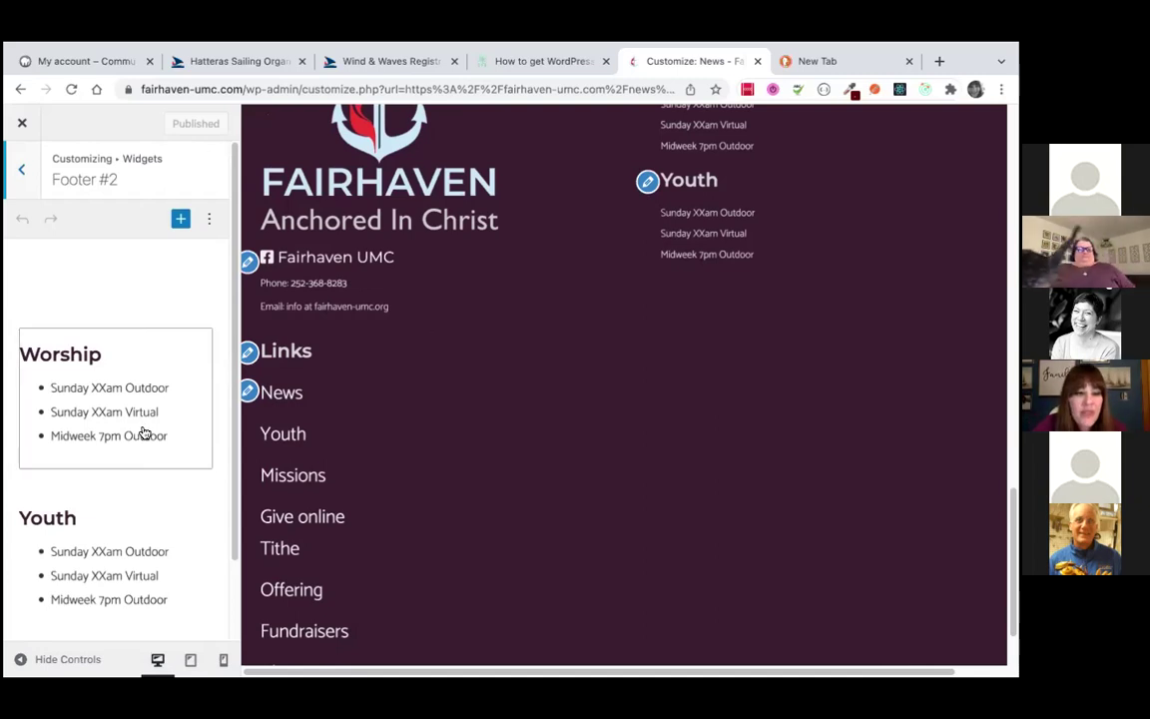
pyautogui.scroll(-2, 145, 432)
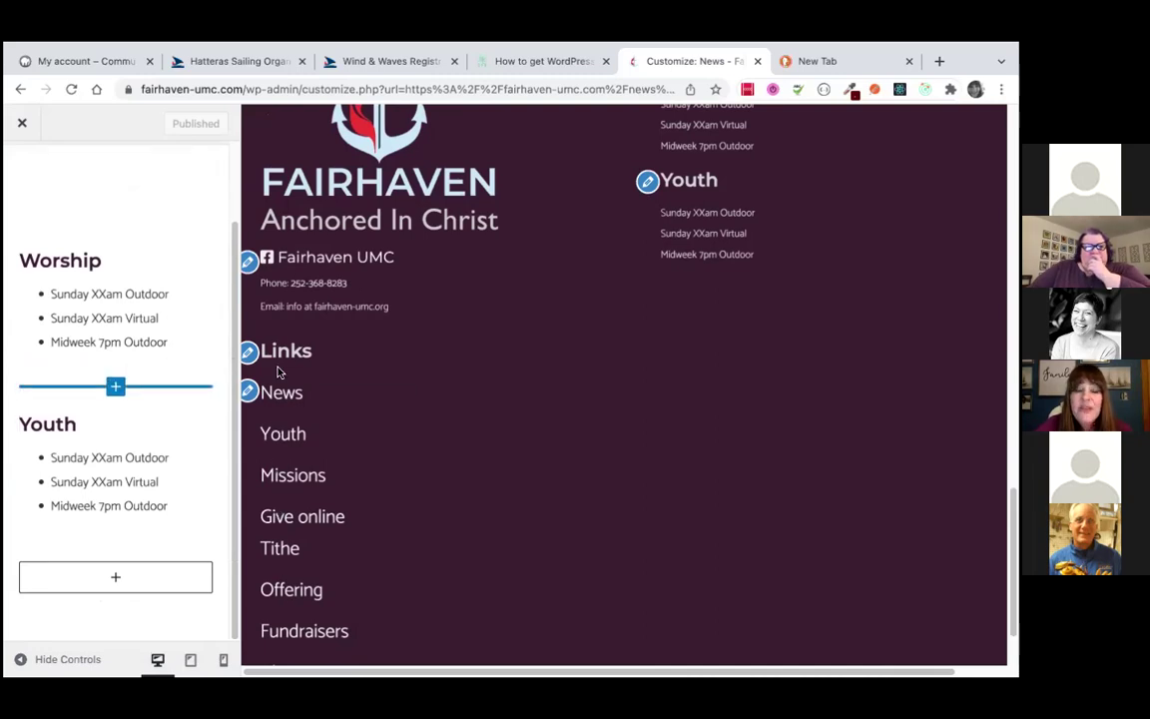
pyautogui.click(21, 123)
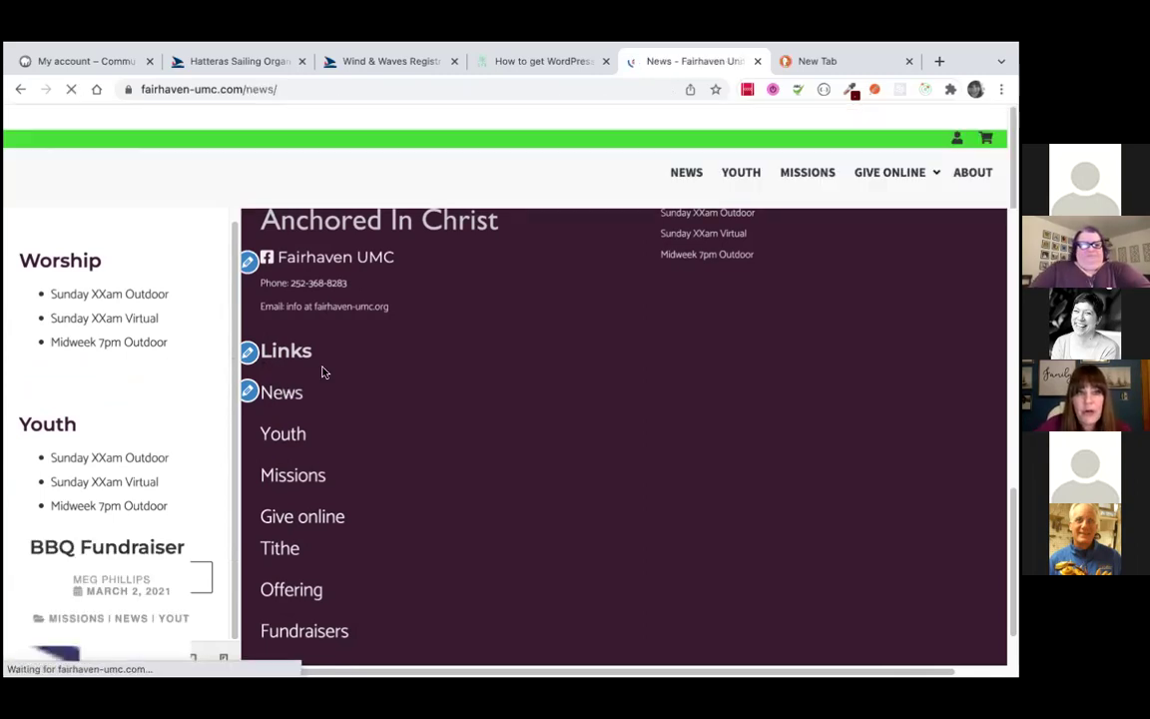
# View the published footer on the News page and open the widget areas in the Customizer
pyautogui.scroll(-10, 322, 372)
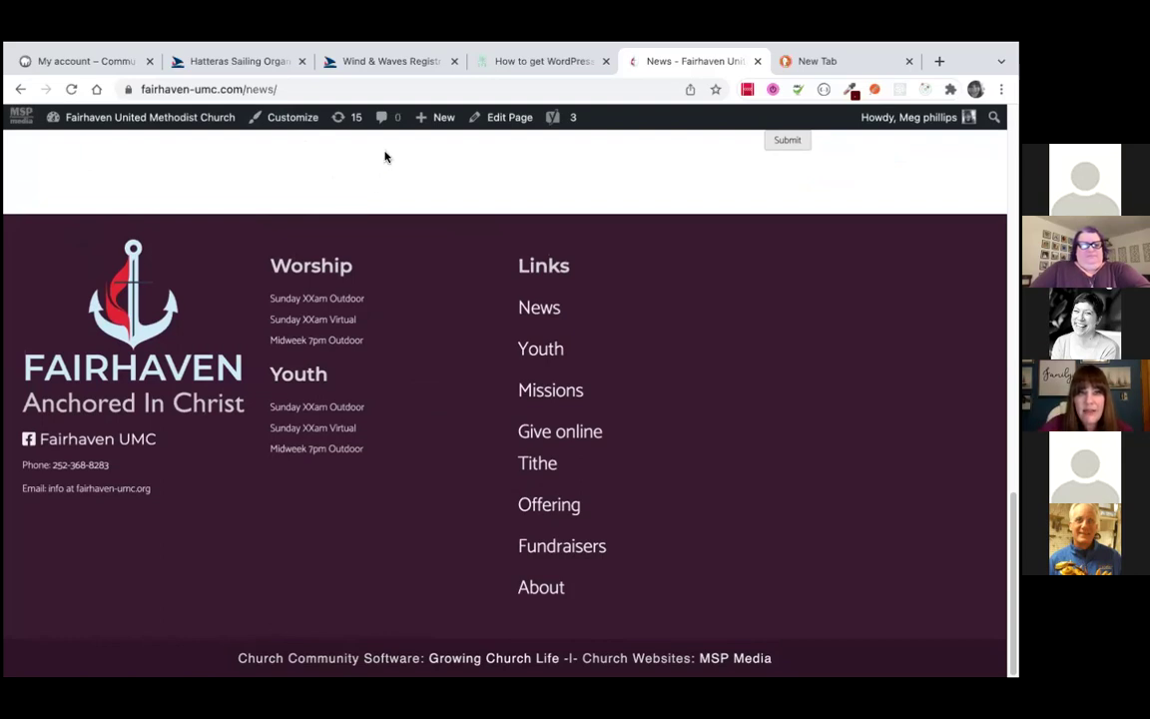
pyautogui.click(283, 120)
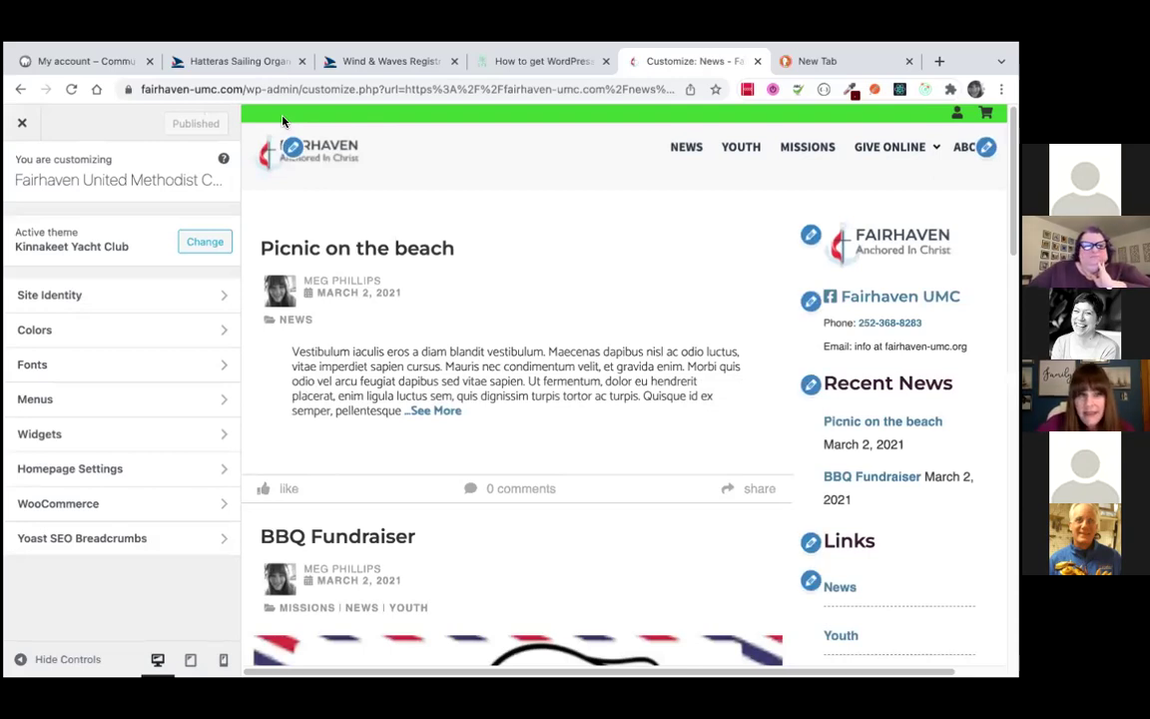
pyautogui.click(135, 433)
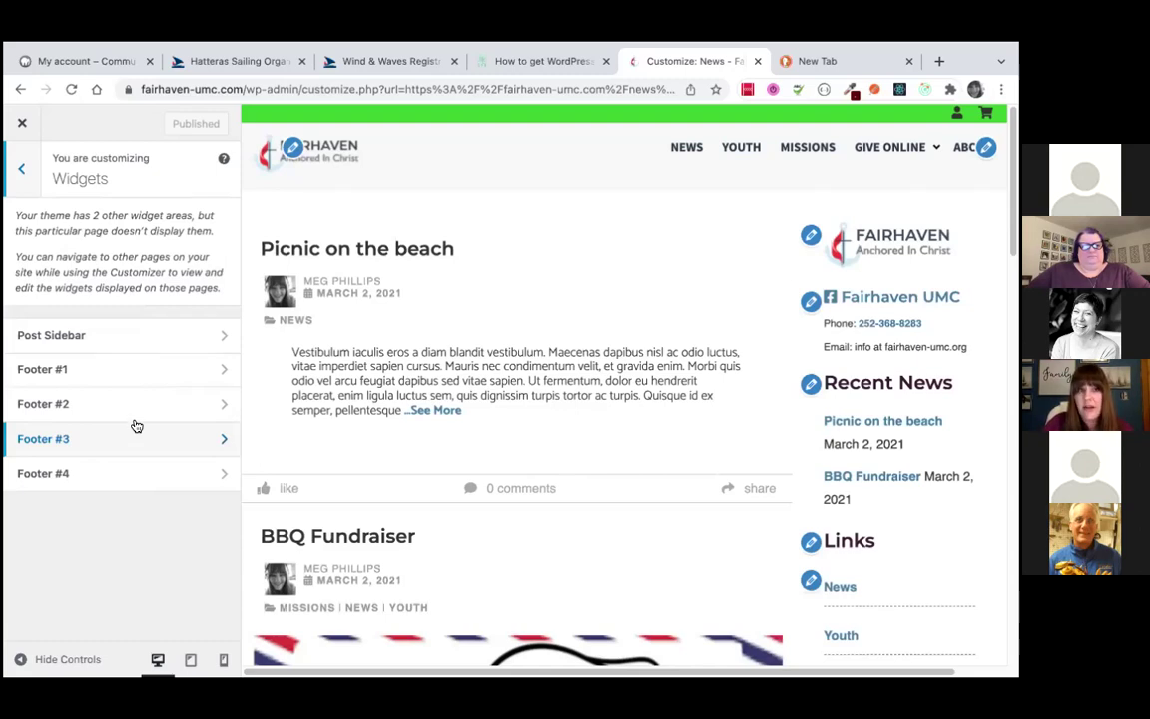
# Examine the Post Sidebar widgets and compare them with the footer in the preview
pyautogui.click(131, 335)
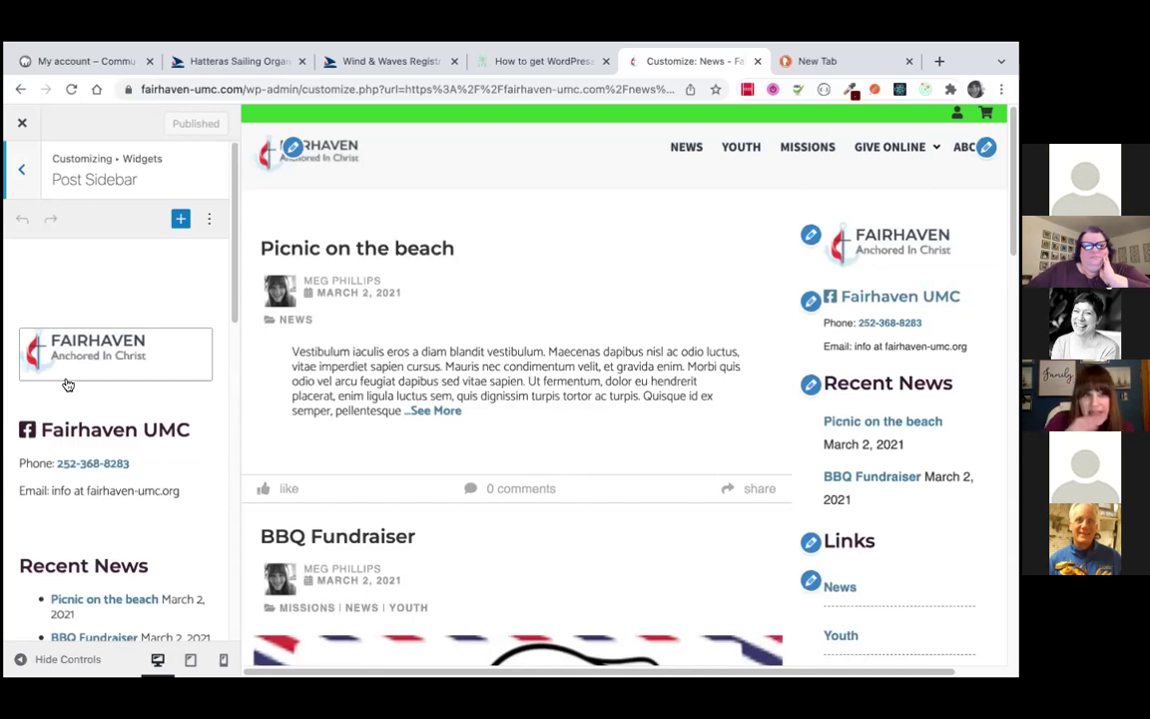
pyautogui.scroll(-4, 141, 305)
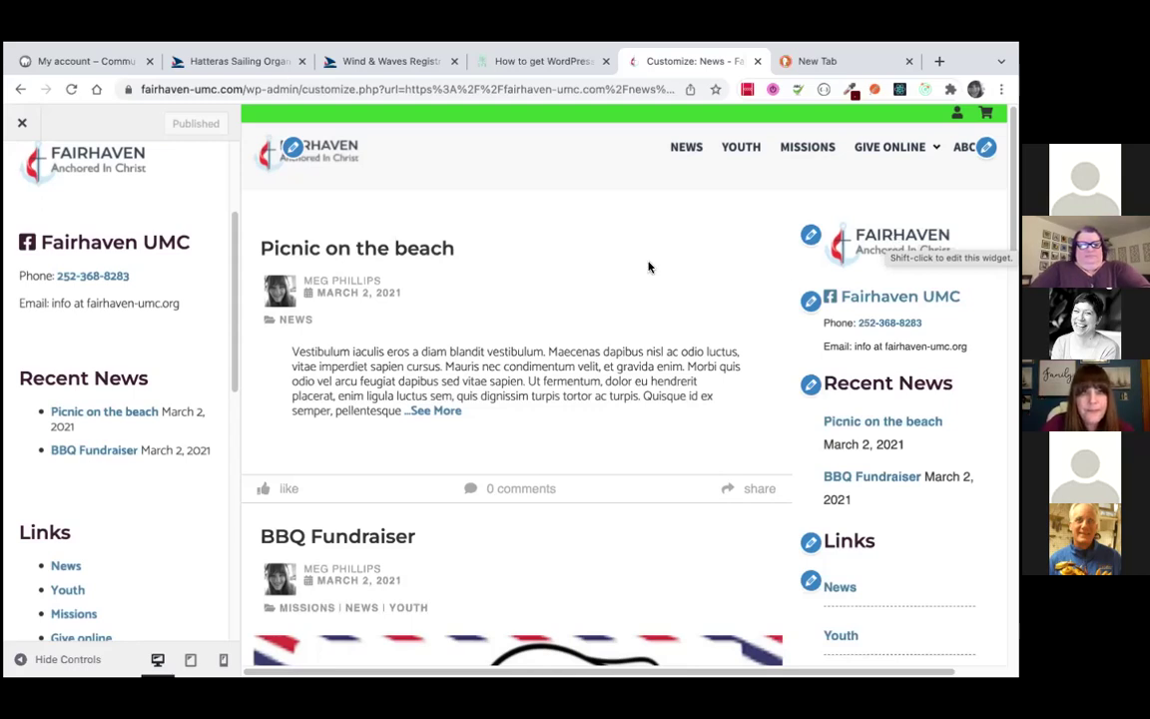
pyautogui.scroll(-15, 649, 263)
pyautogui.scroll(2, 648, 261)
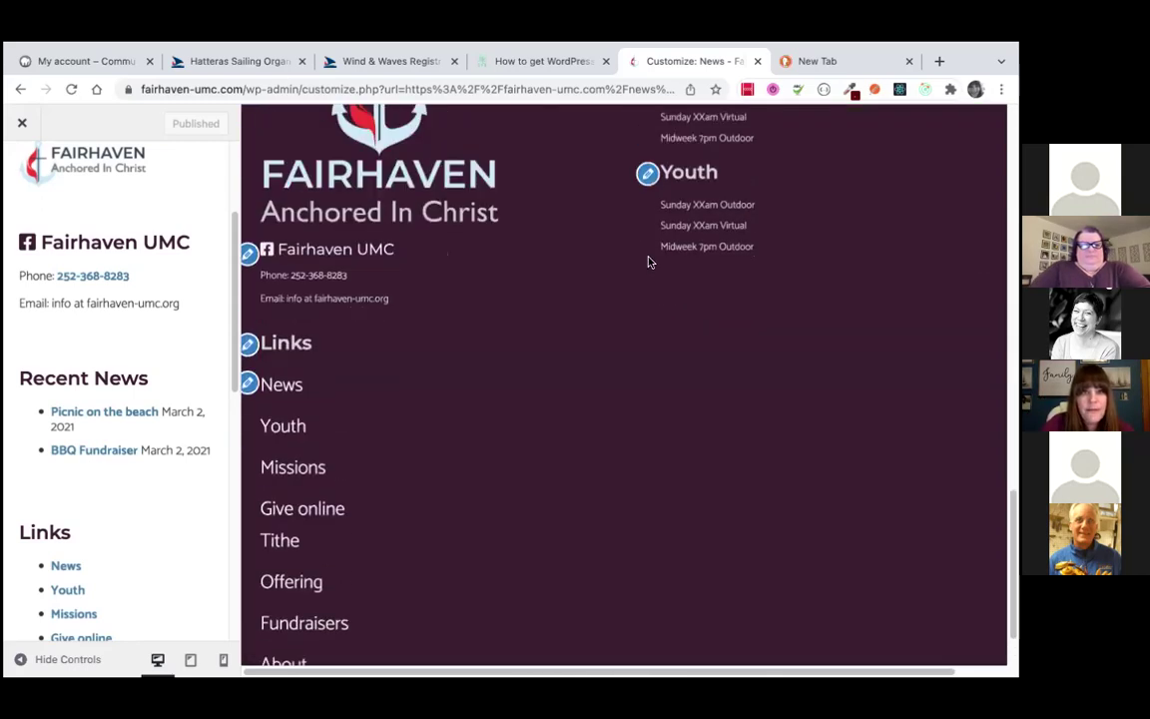
pyautogui.click(66, 166)
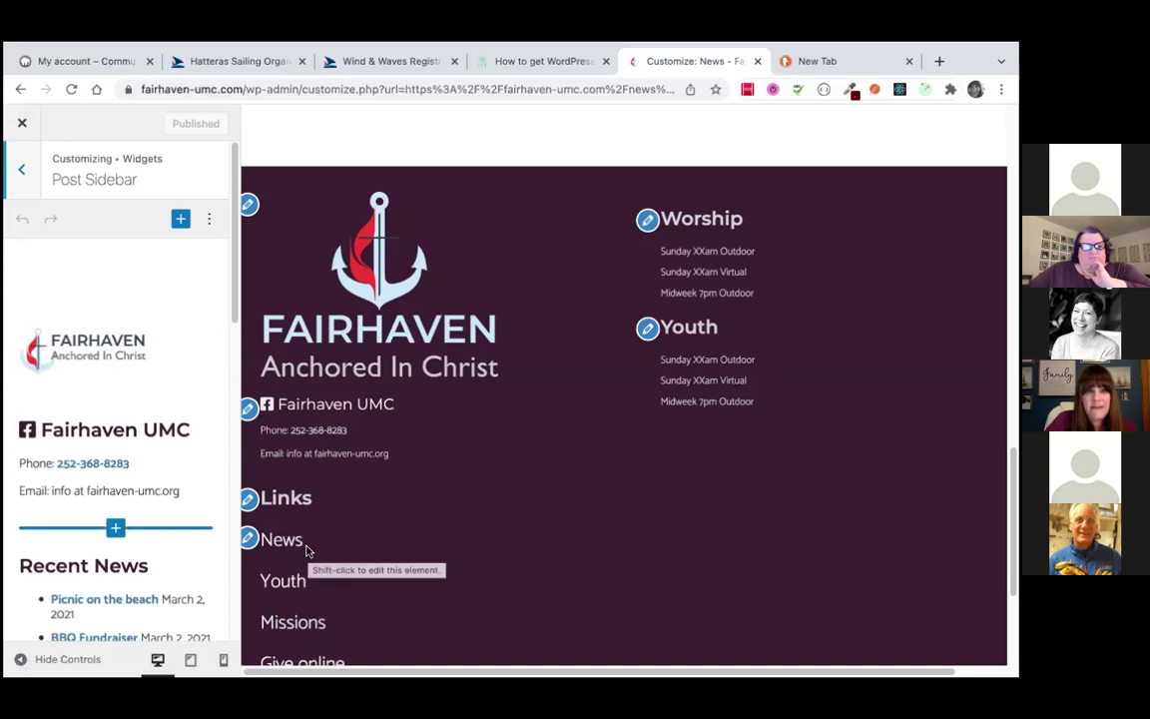
# Open the logo's Image widget in the Footer #1 area and try the title "Logo" on it
pyautogui.click(24, 170)
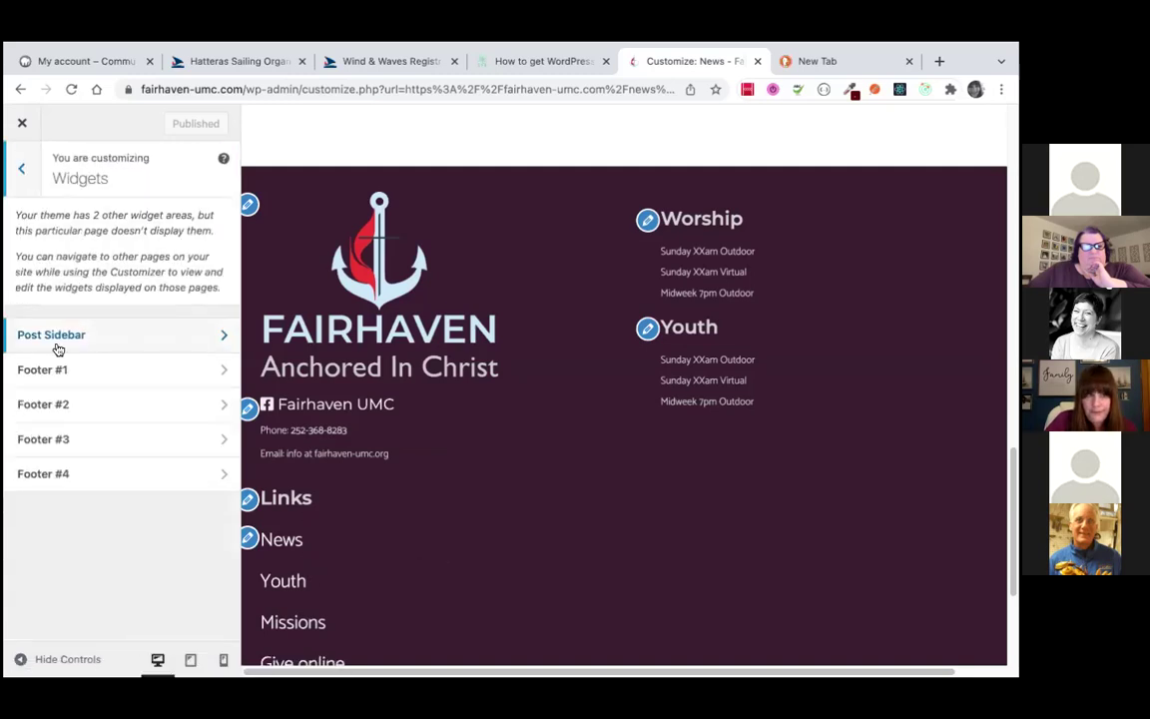
pyautogui.click(85, 373)
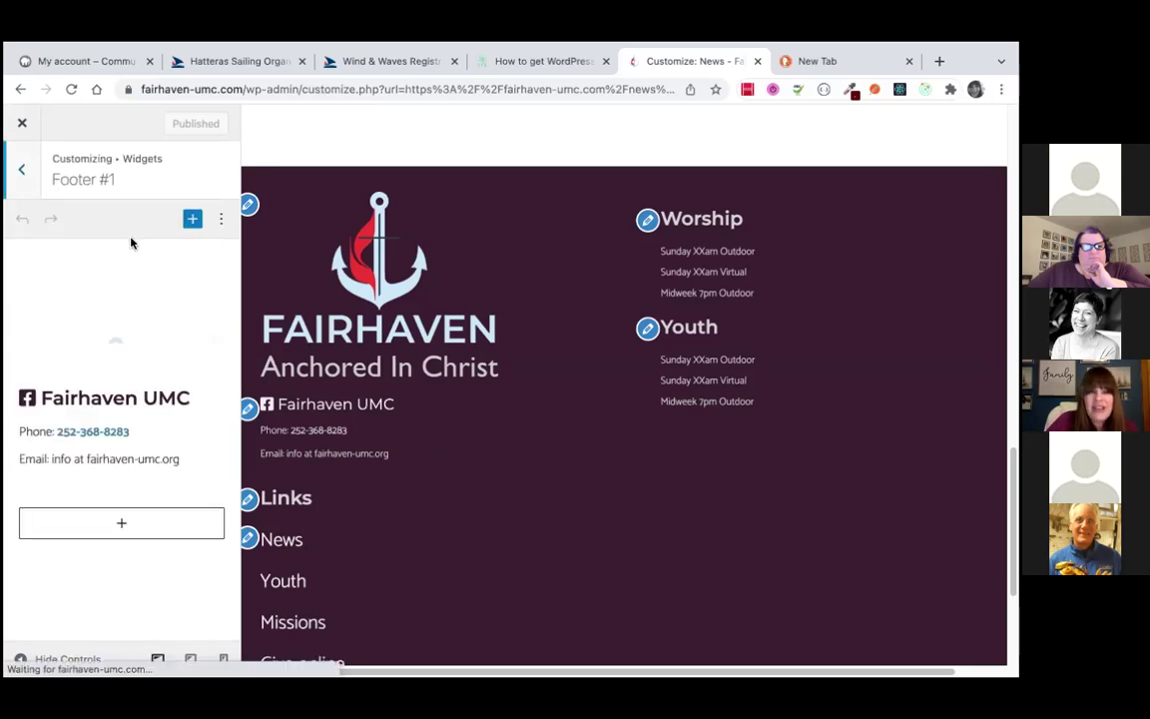
pyautogui.click(248, 205)
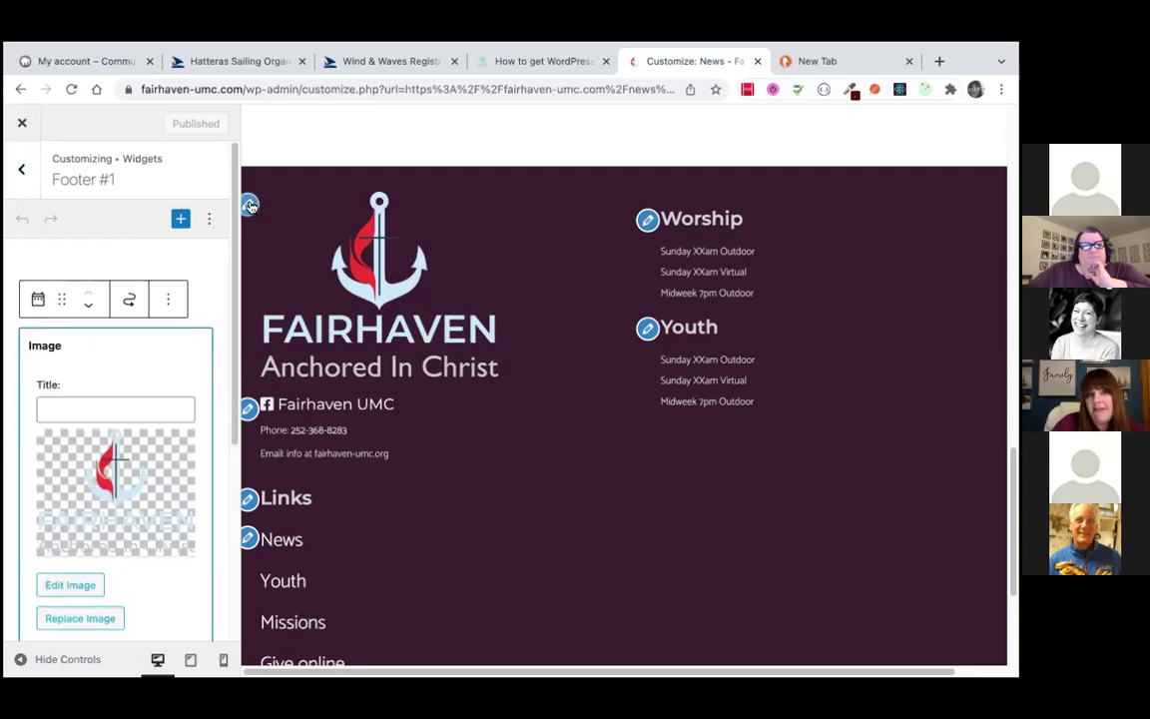
pyautogui.scroll(-3, 222, 283)
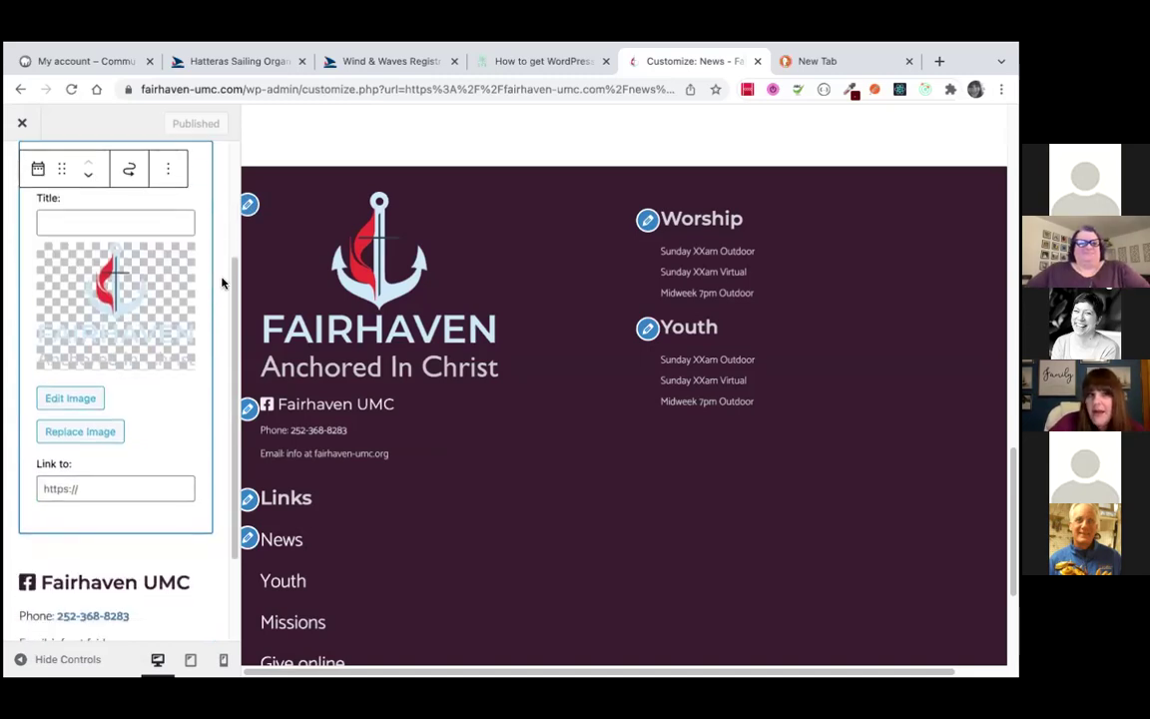
pyautogui.click(125, 215)
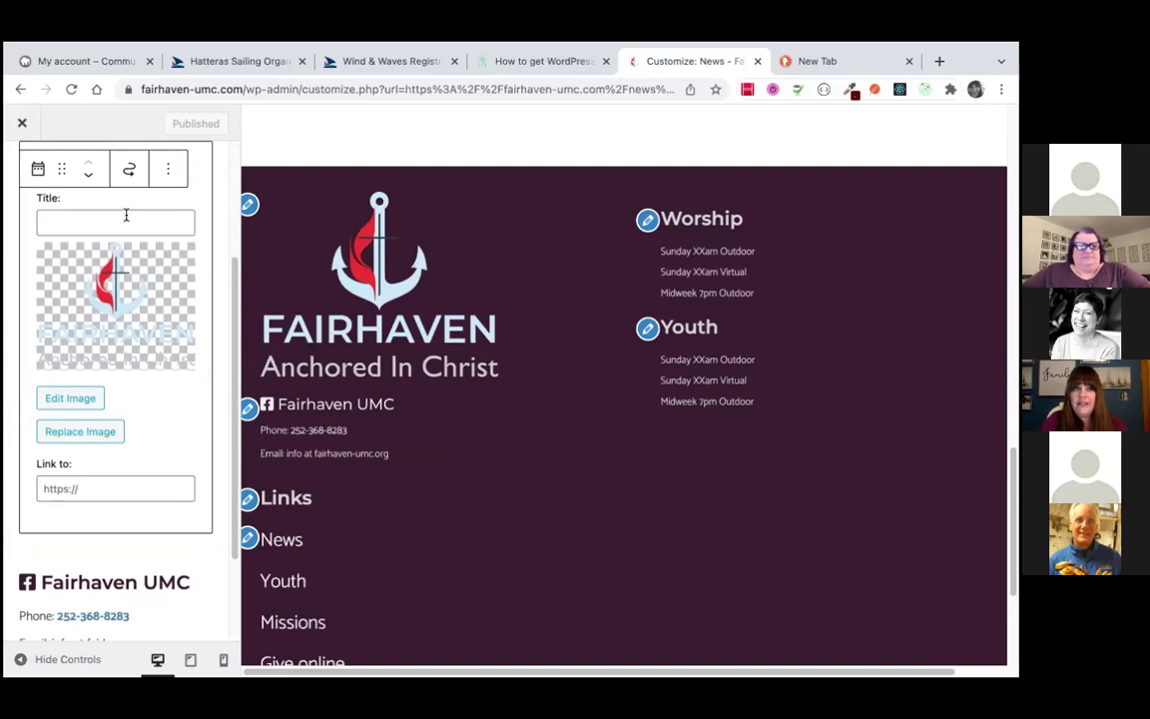
pyautogui.write('Logo')
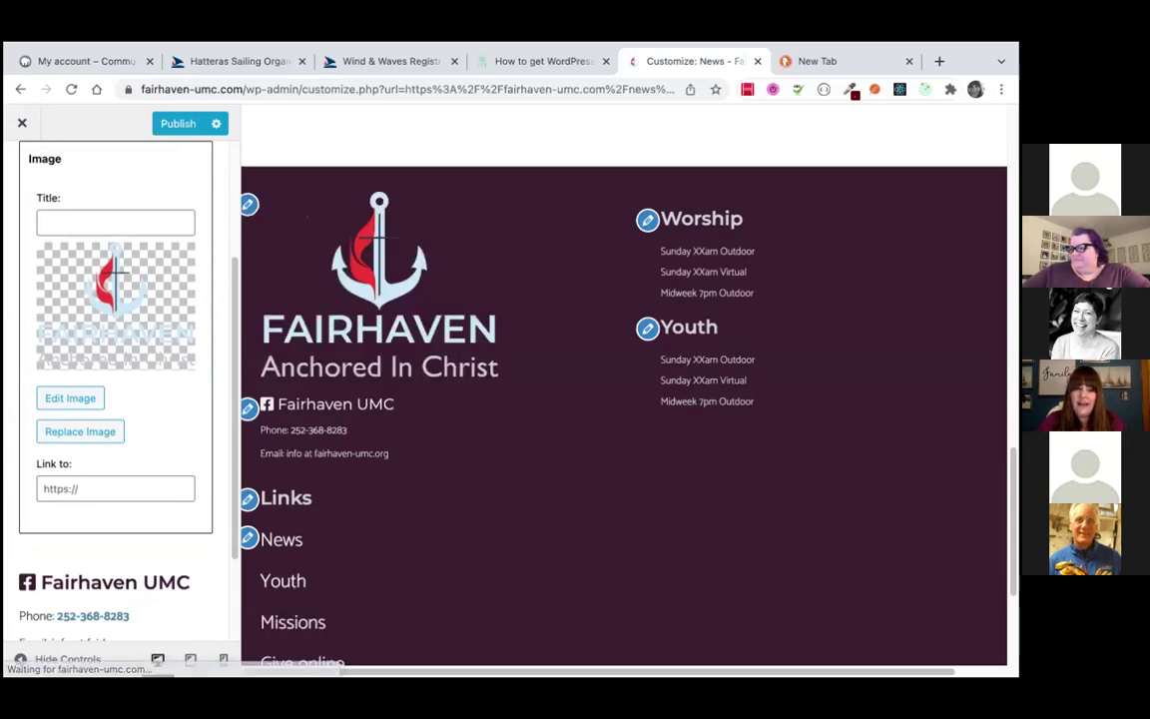
# Examine the Custom HTML contact block in the Footer #1 area and return to the list of widget areas
pyautogui.scroll(-3, 195, 439)
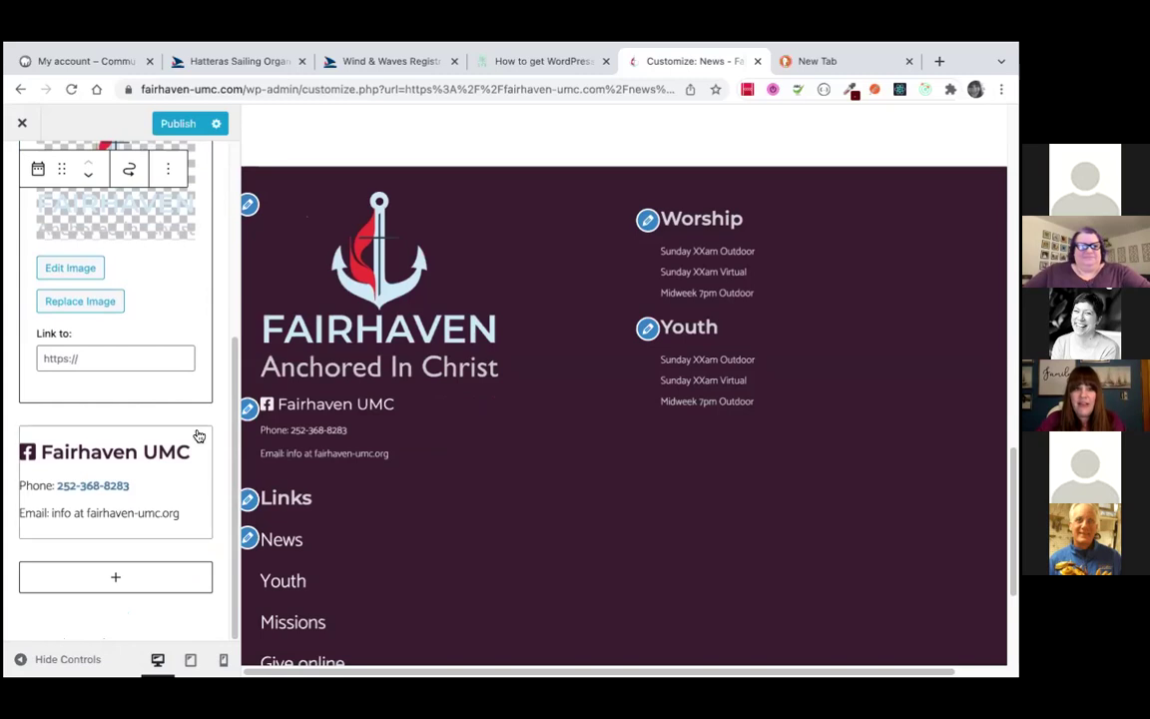
pyautogui.click(180, 513)
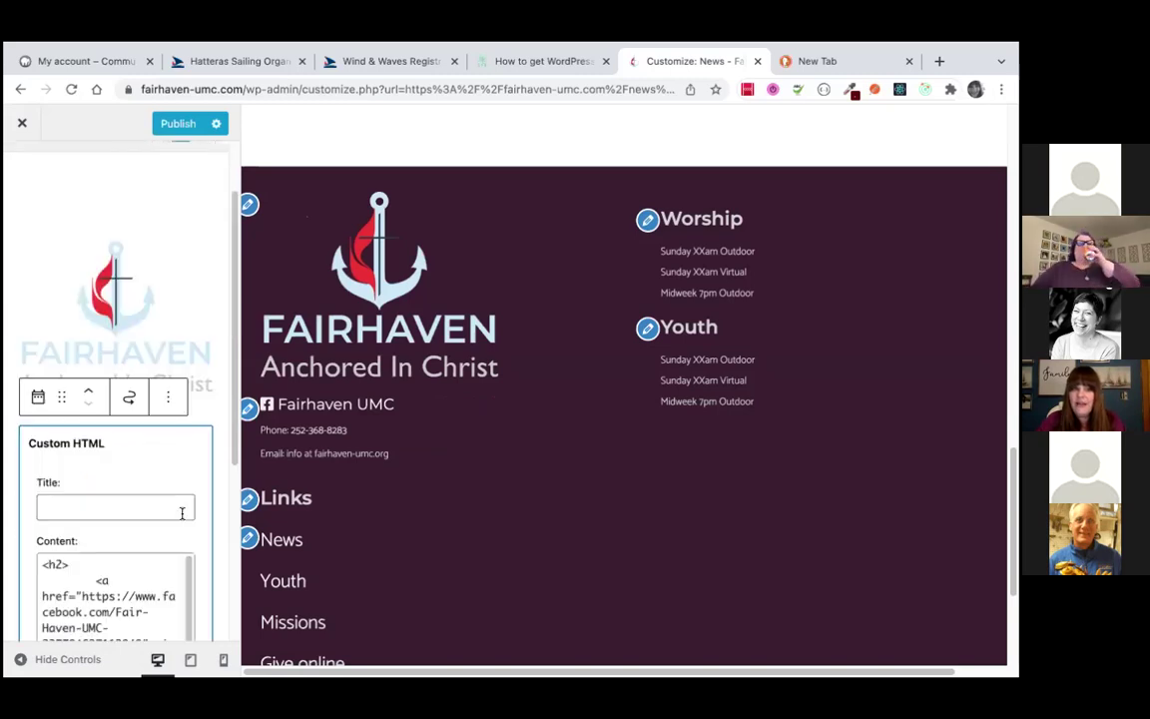
pyautogui.scroll(-5, 214, 461)
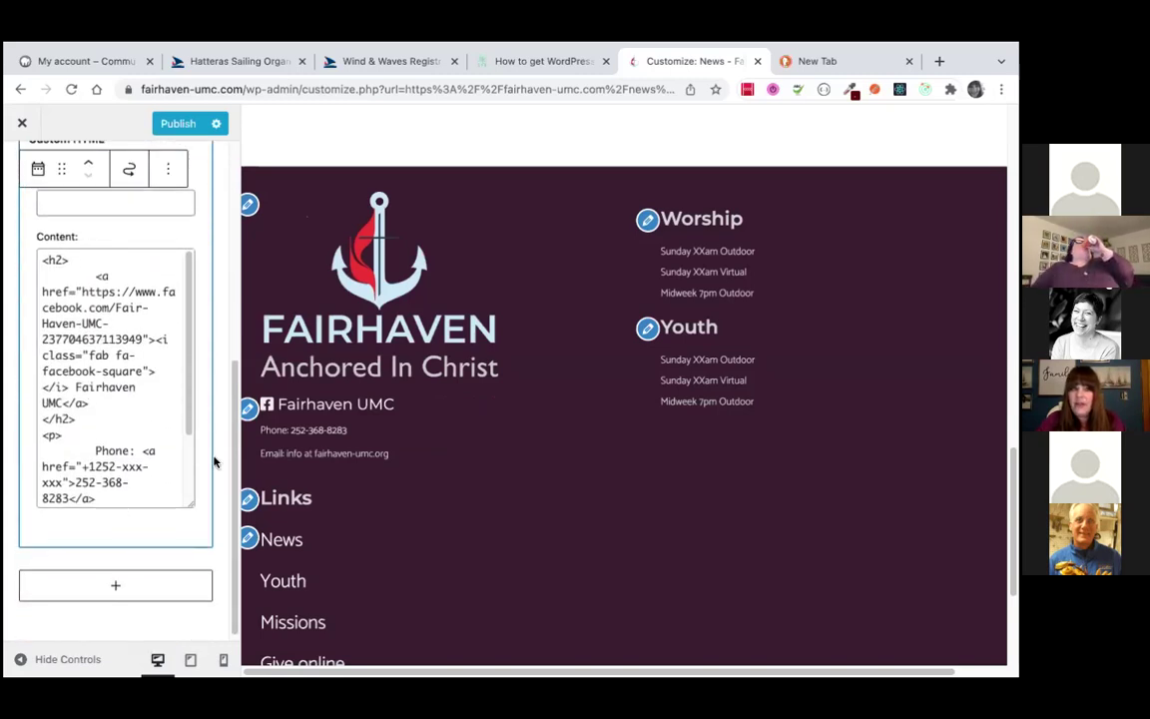
pyautogui.scroll(-2, 149, 379)
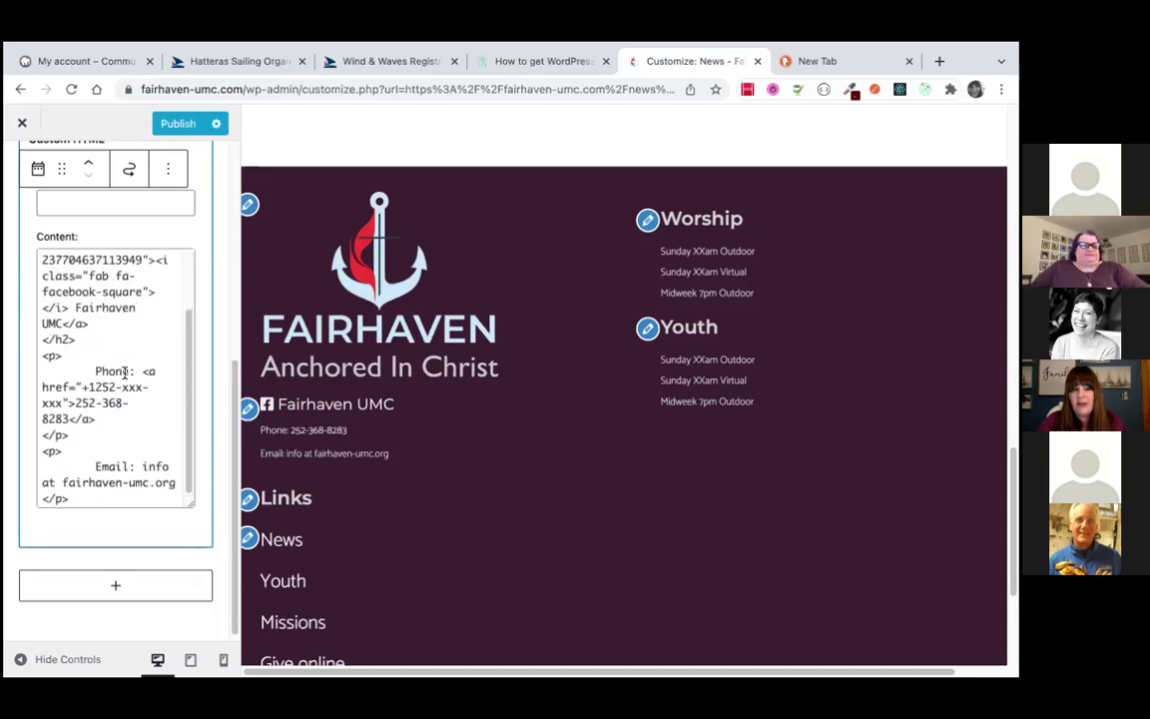
pyautogui.scroll(-1, 218, 339)
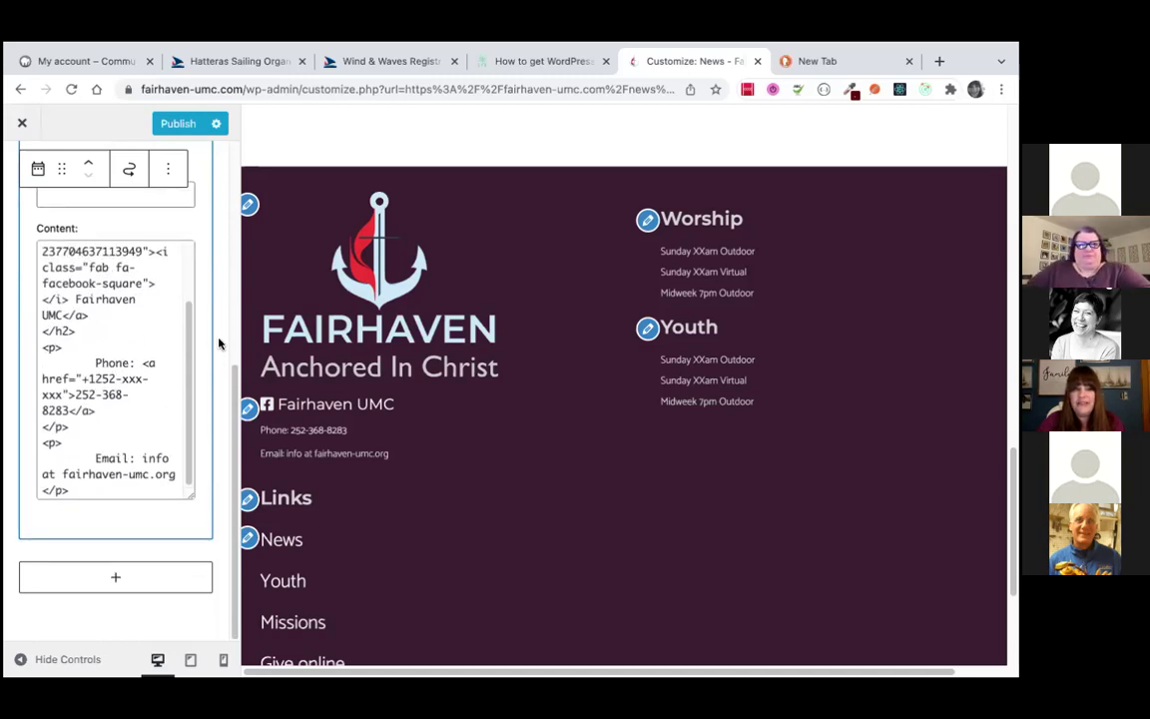
pyautogui.scroll(3, 219, 343)
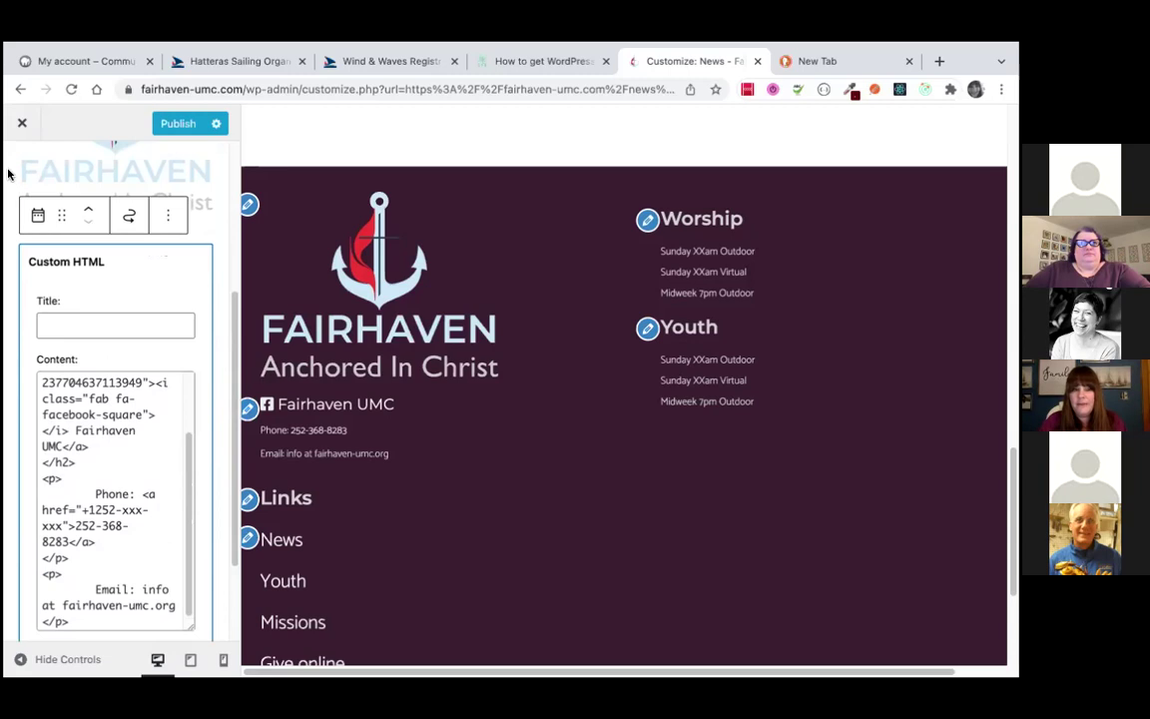
pyautogui.click(209, 229)
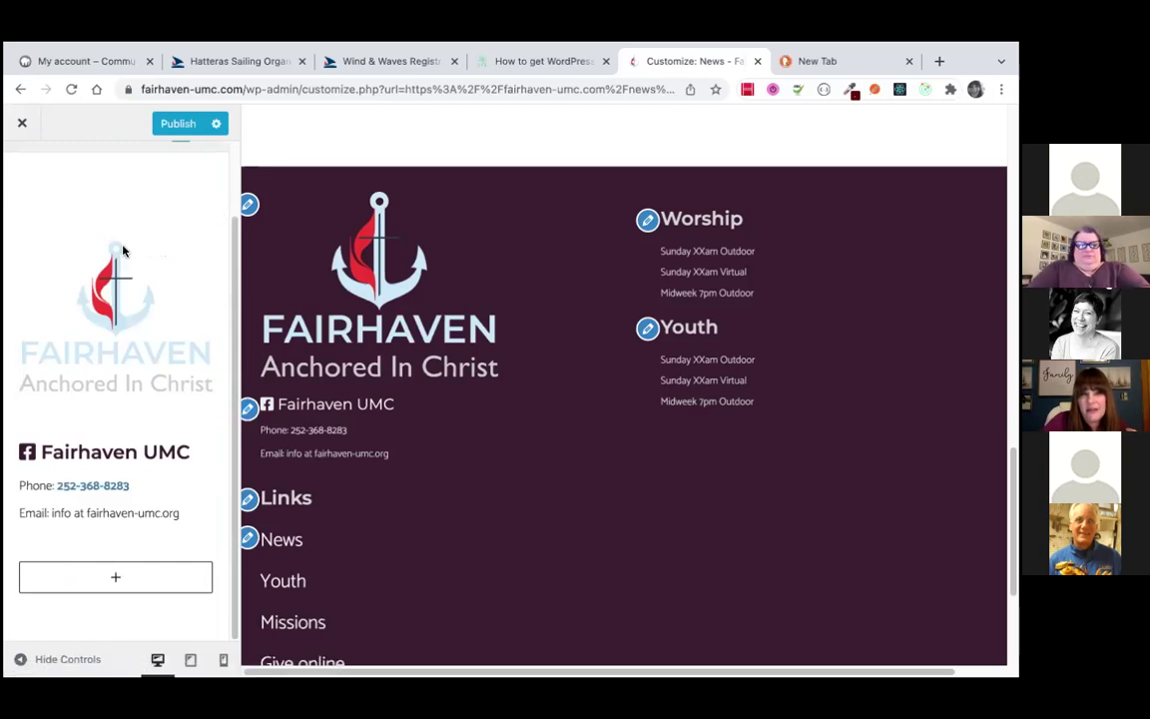
pyautogui.scroll(2, 44, 274)
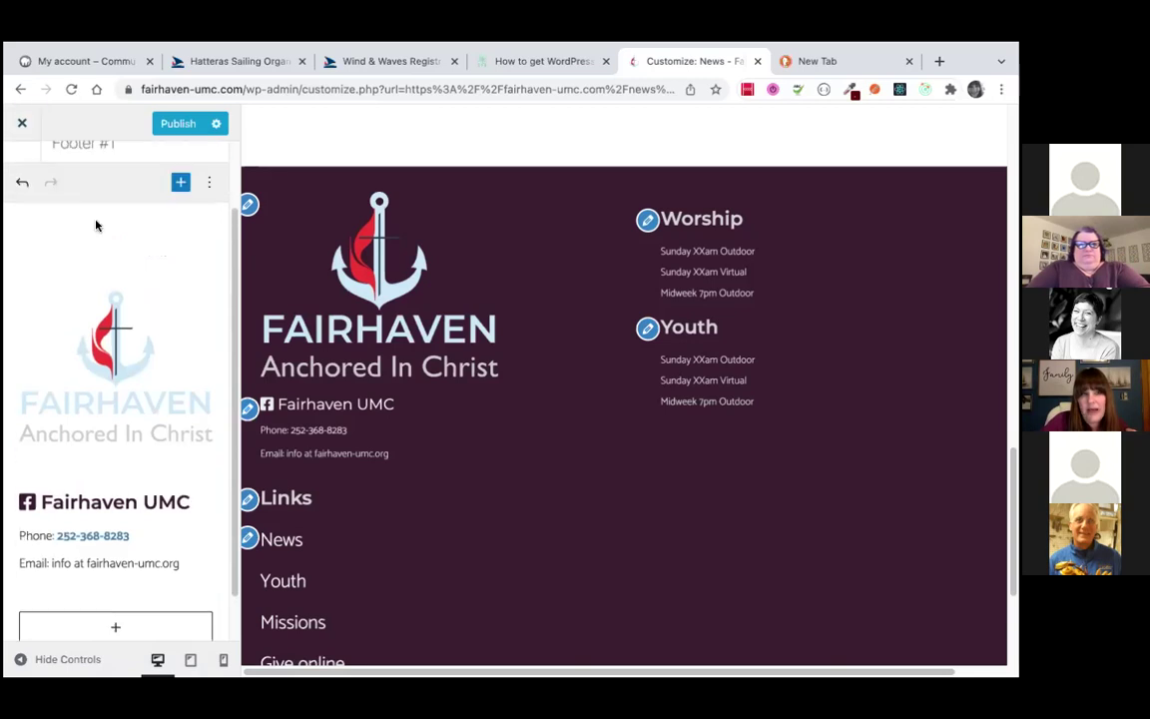
pyautogui.click(20, 172)
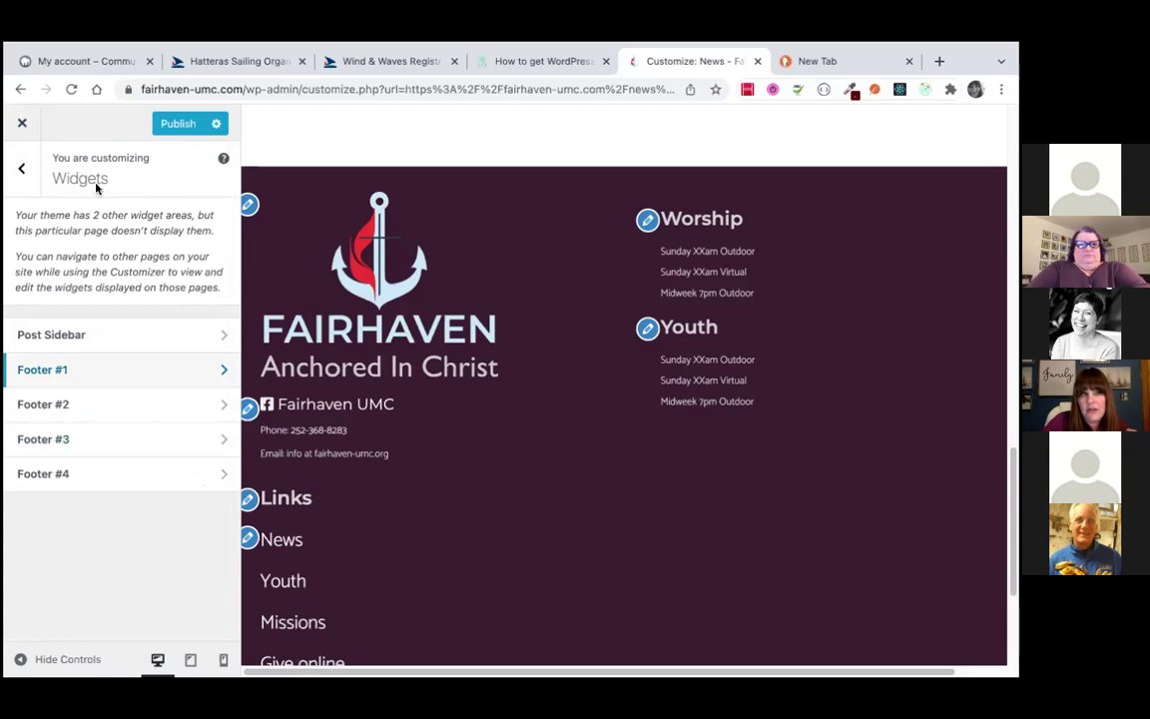
# Transform the Worship widget in the Footer #2 area into a Group
pyautogui.click(137, 414)
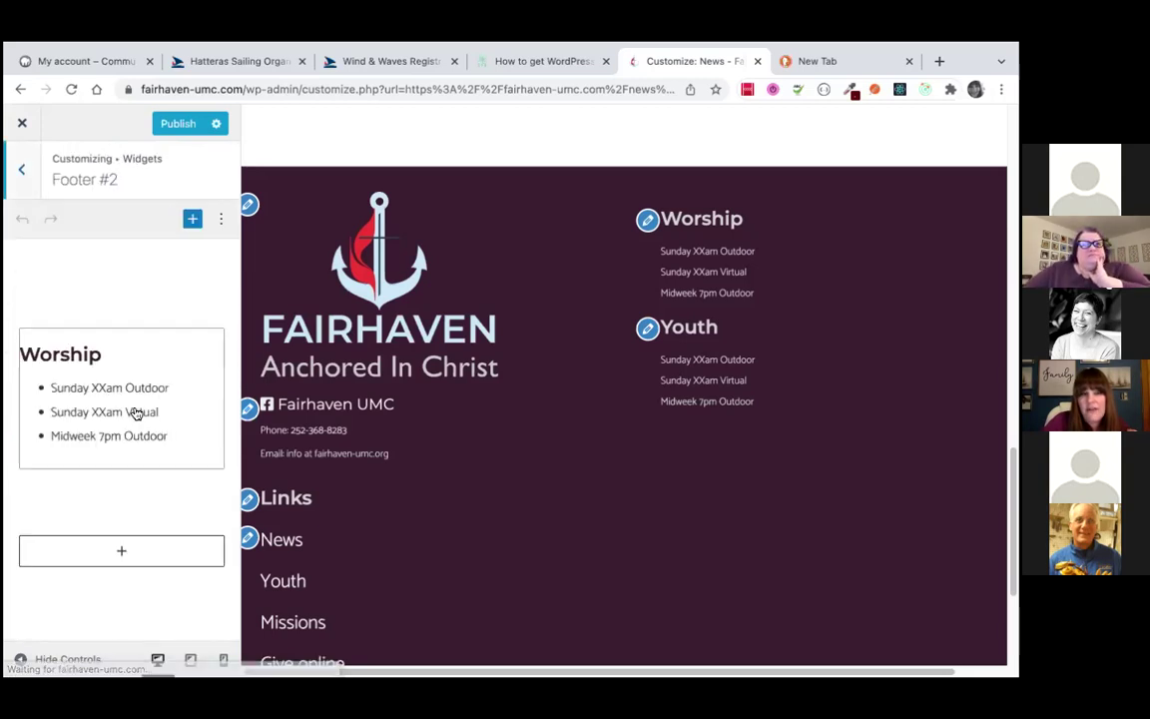
pyautogui.click(178, 376)
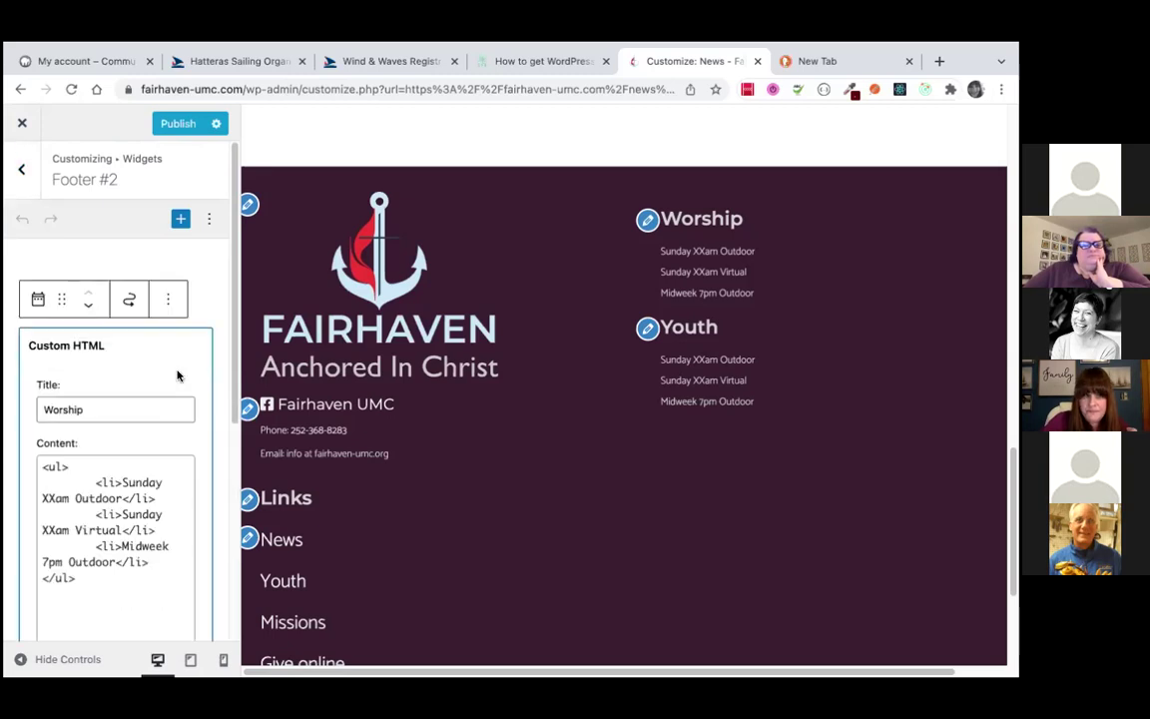
pyautogui.click(169, 300)
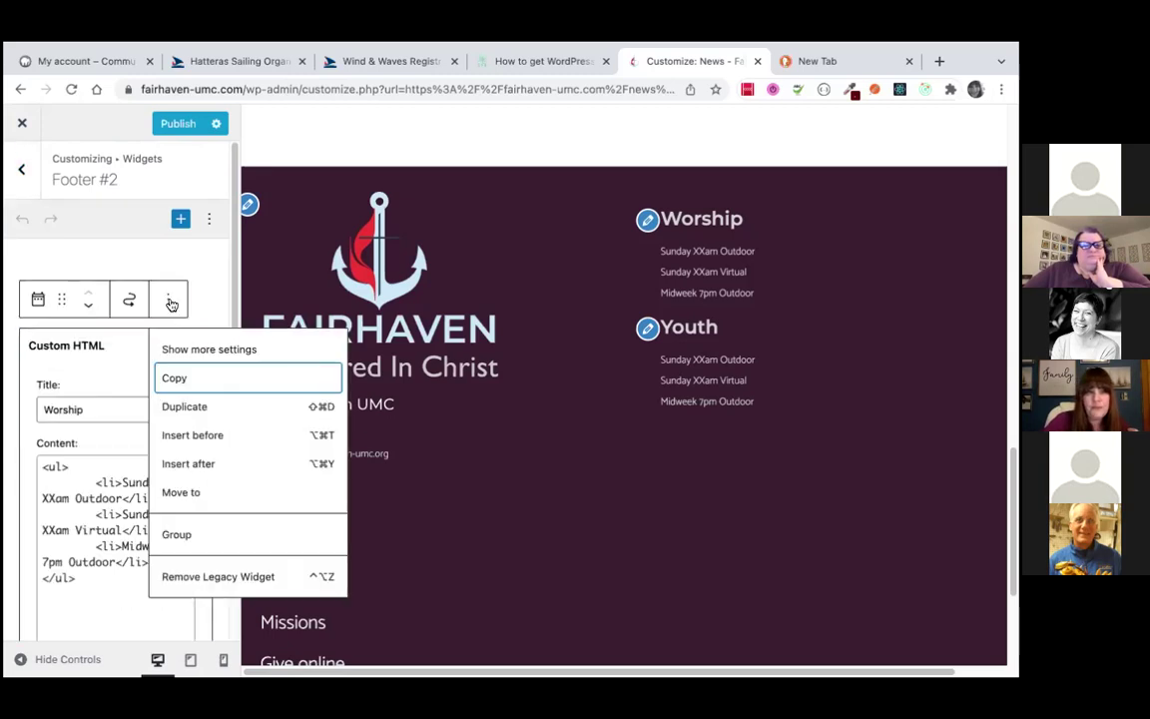
pyautogui.click(36, 301)
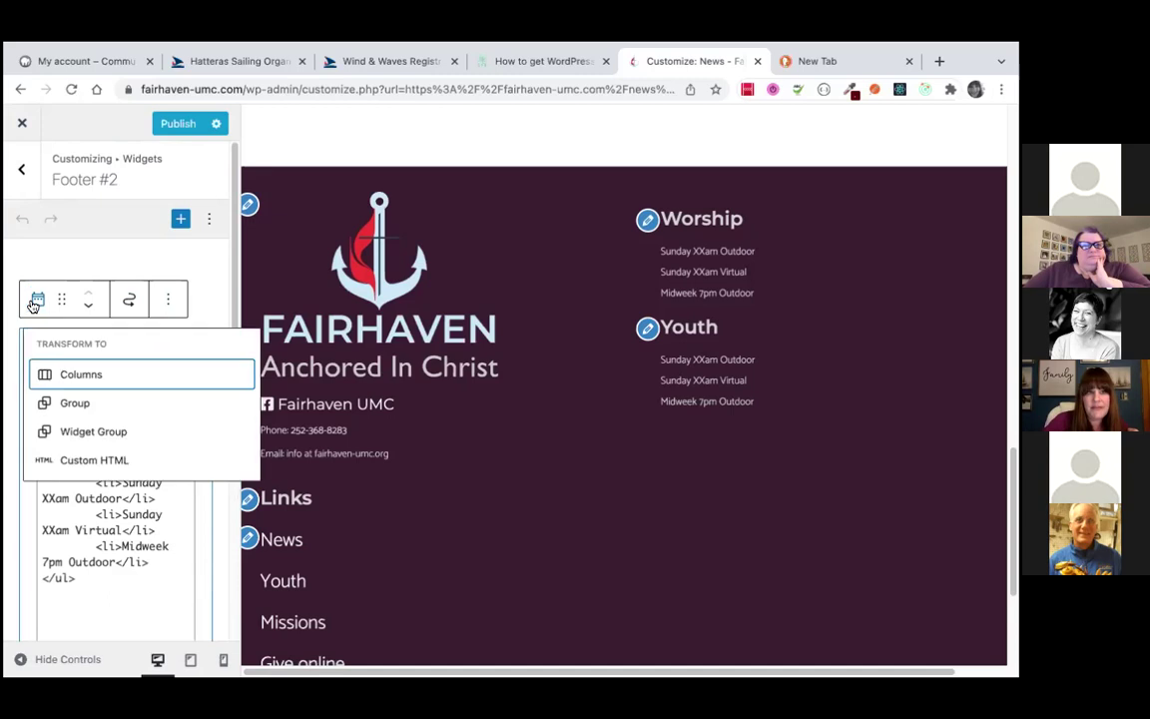
pyautogui.moveTo(117, 379)
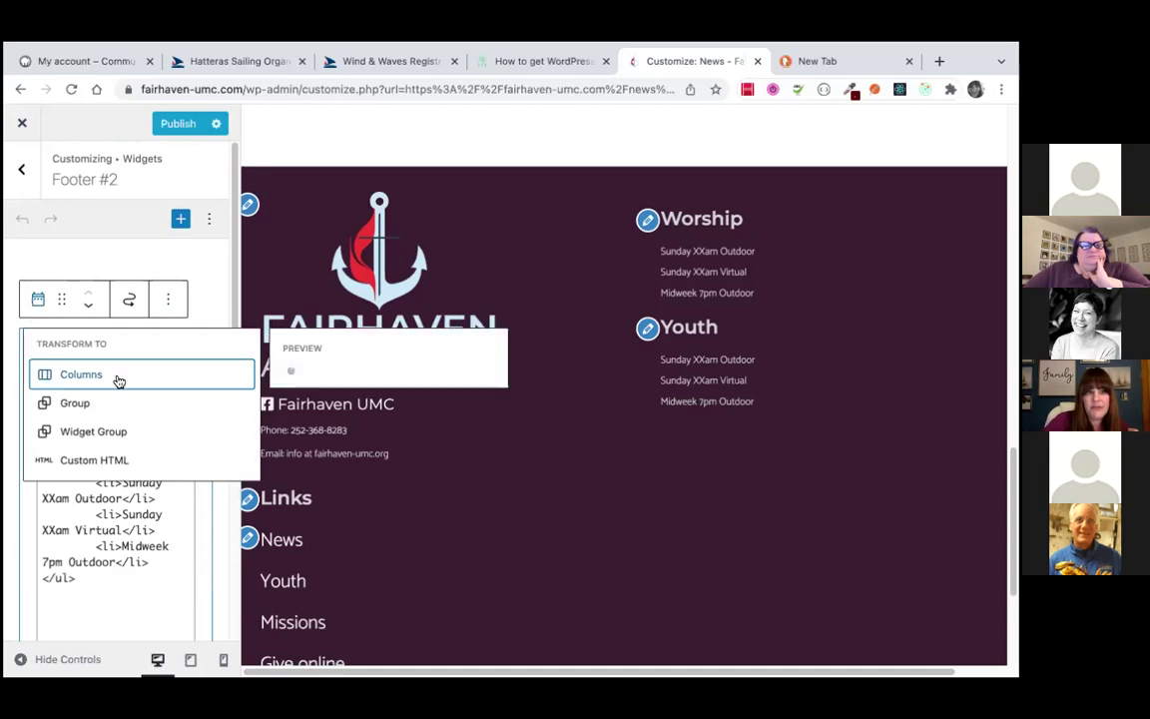
pyautogui.click(69, 407)
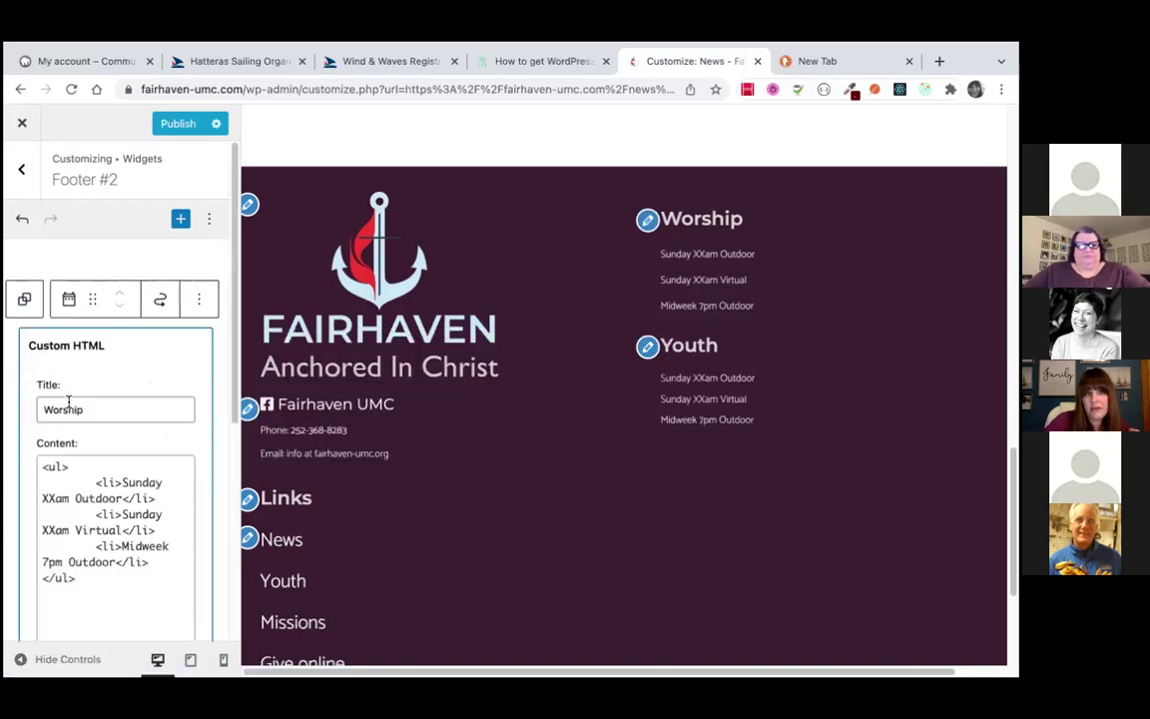
# Examine the HTML list content of the Worship and Youth widgets in the Footer #2 area
pyautogui.click(88, 460)
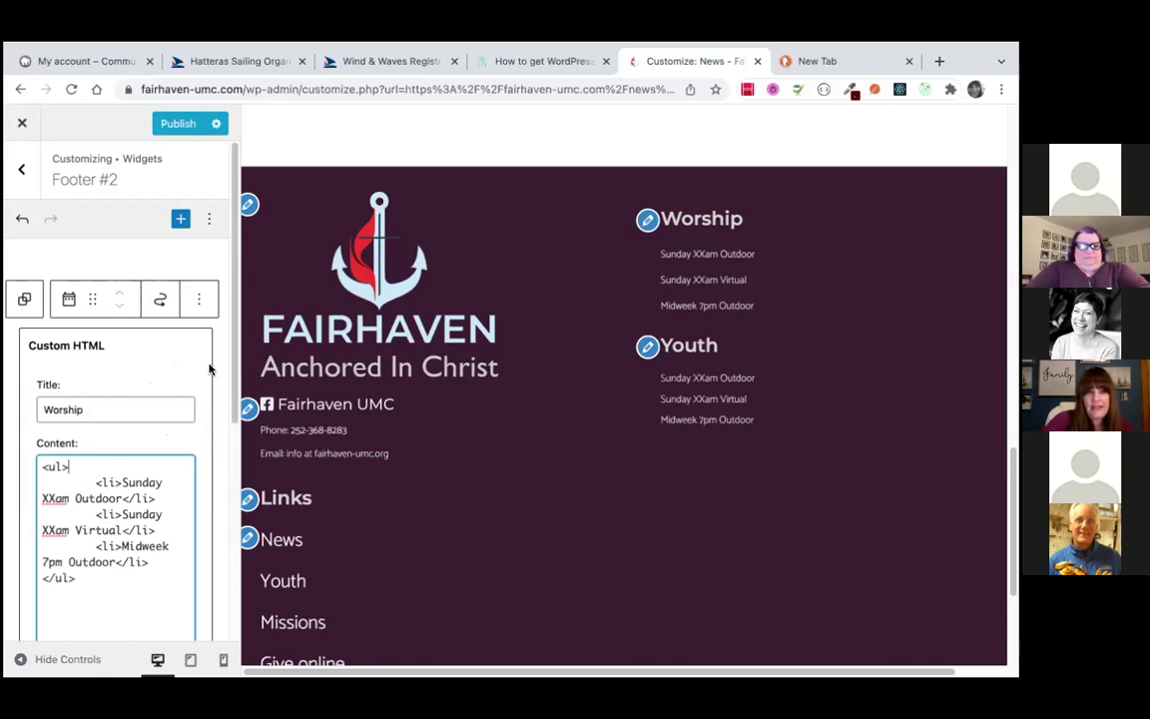
pyautogui.scroll(-5, 218, 364)
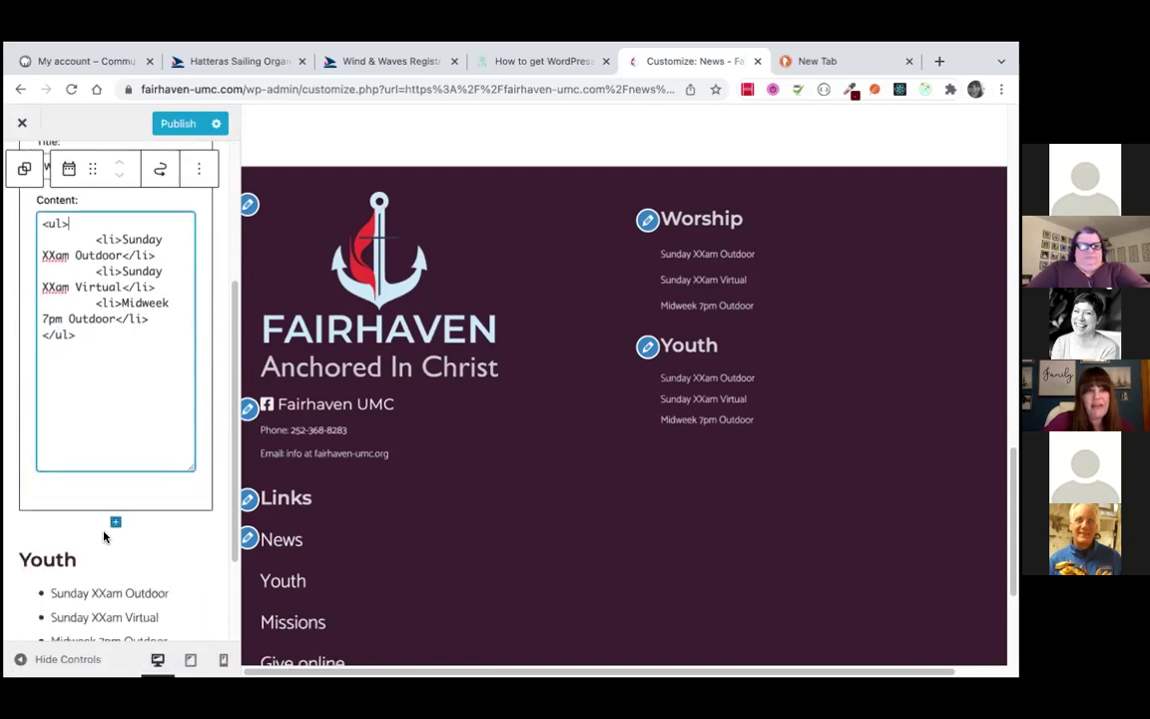
pyautogui.scroll(3, 113, 521)
pyautogui.scroll(-3, 195, 459)
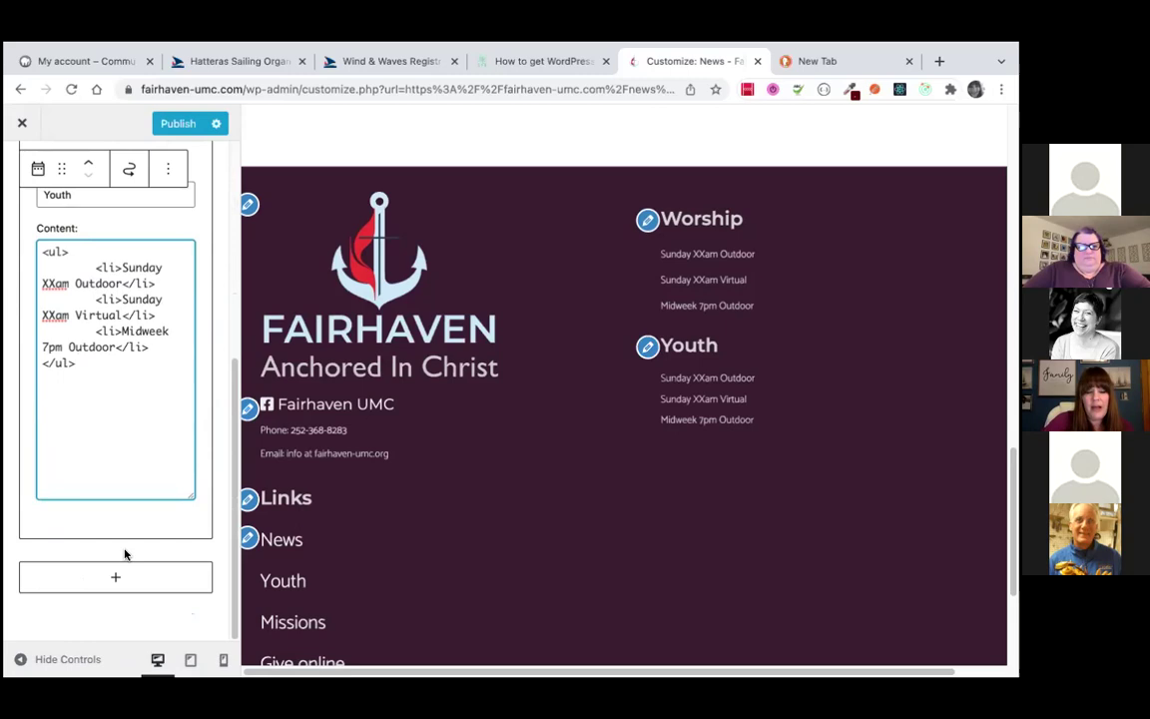
# Add a List block at the end of Footer #2 with items "Sunday XXam Outdoor", "Sunday XXam Virtual" and "Midweek XXpm Outdoor"
pyautogui.click(116, 579)
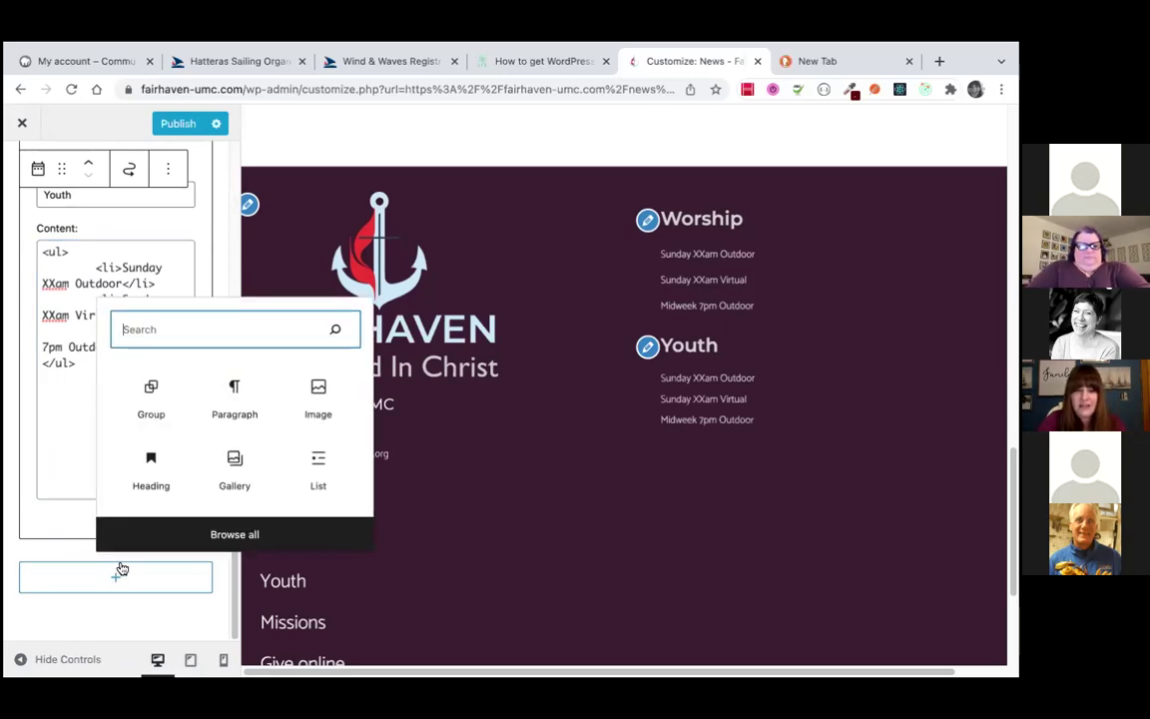
pyautogui.click(318, 465)
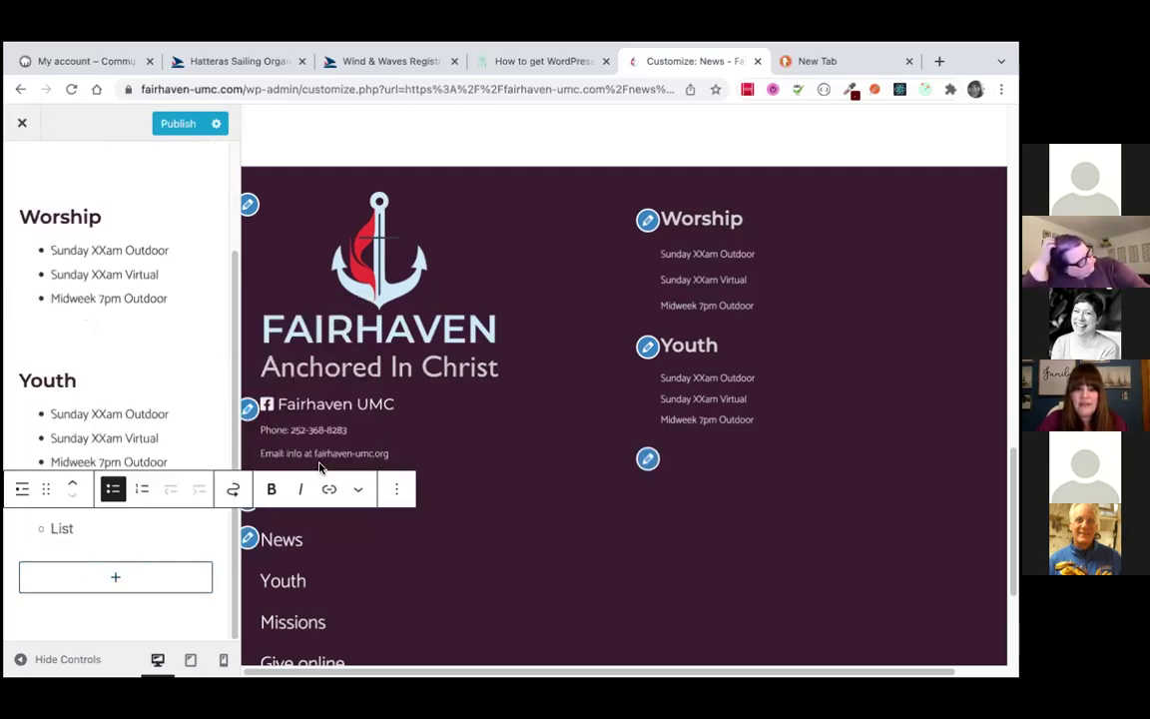
pyautogui.write('Sunday XX')
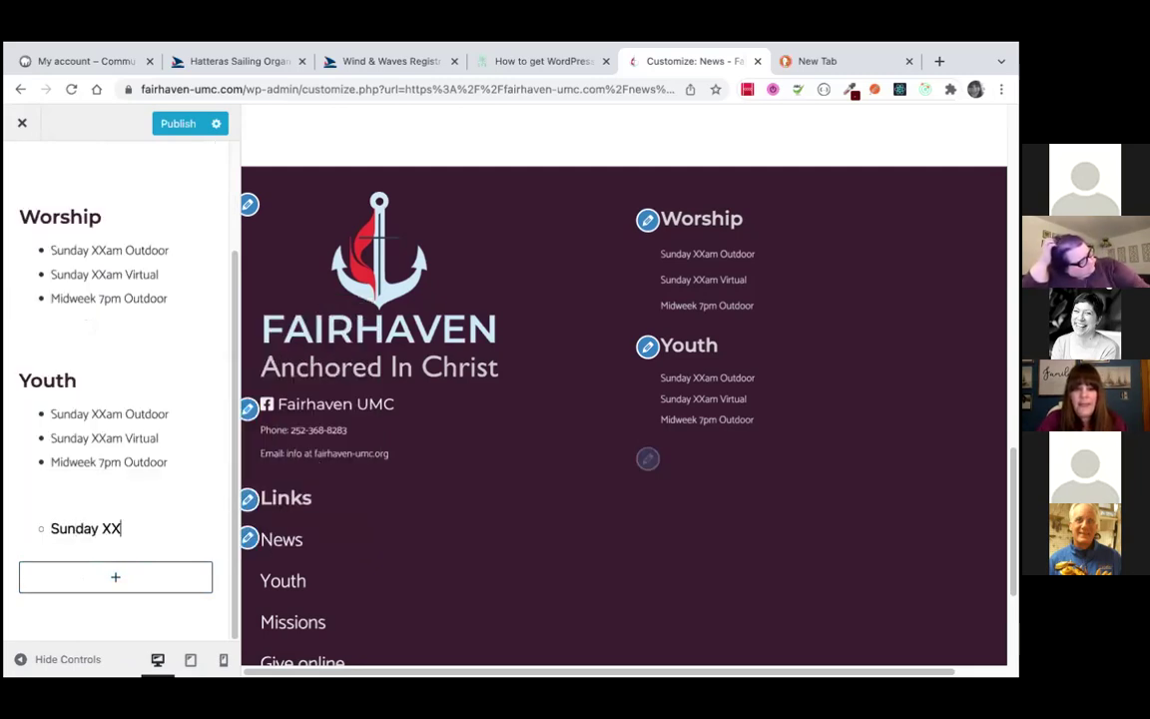
pyautogui.write('am Outer')
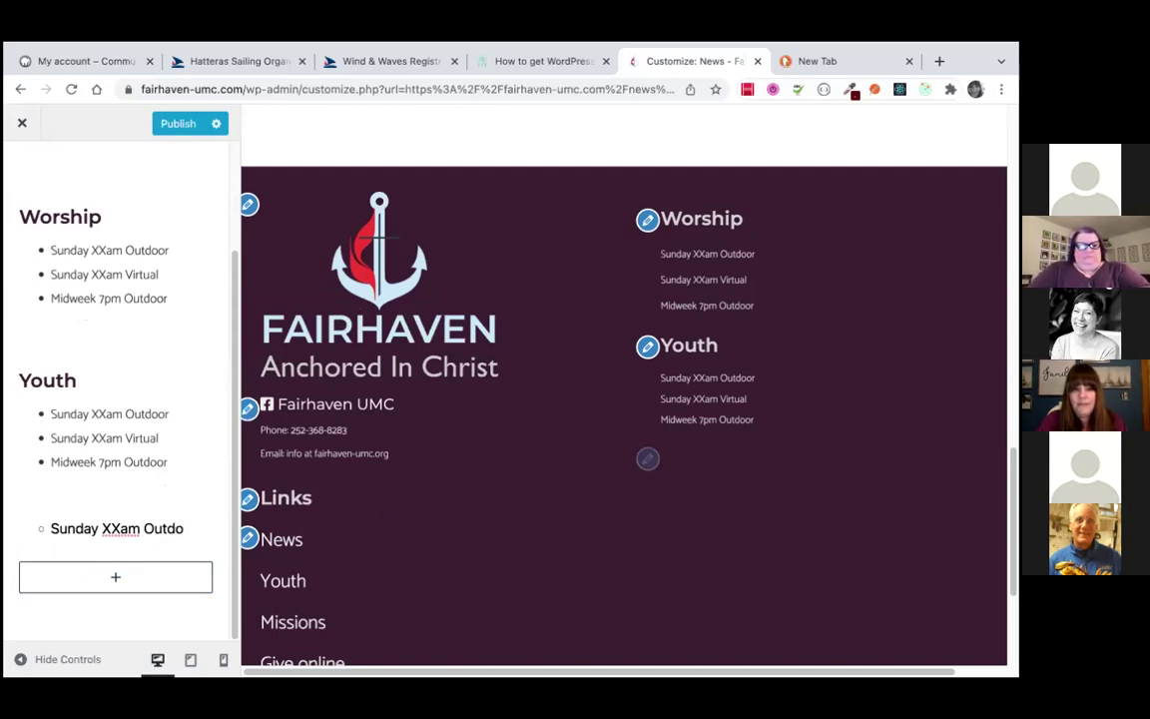
pyautogui.write('or')
pyautogui.press('Return')
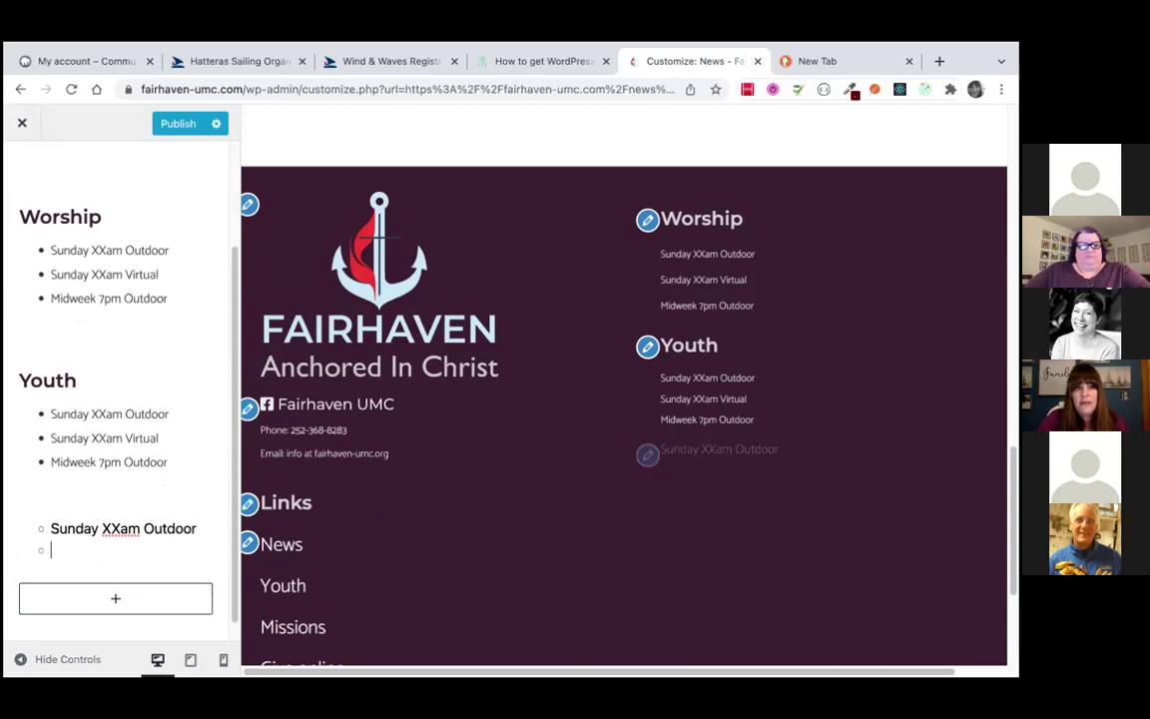
pyautogui.write('Sunday XXam ')
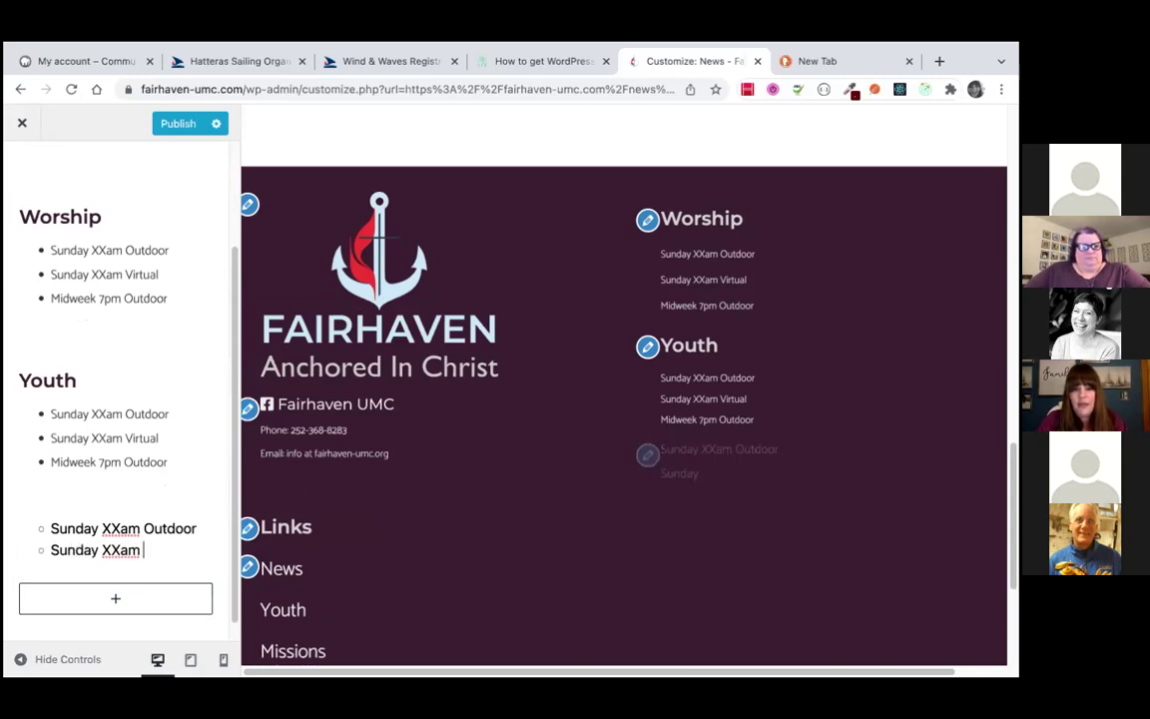
pyautogui.write('Virtual')
pyautogui.press('Return')
pyautogui.write('Midweek XX')
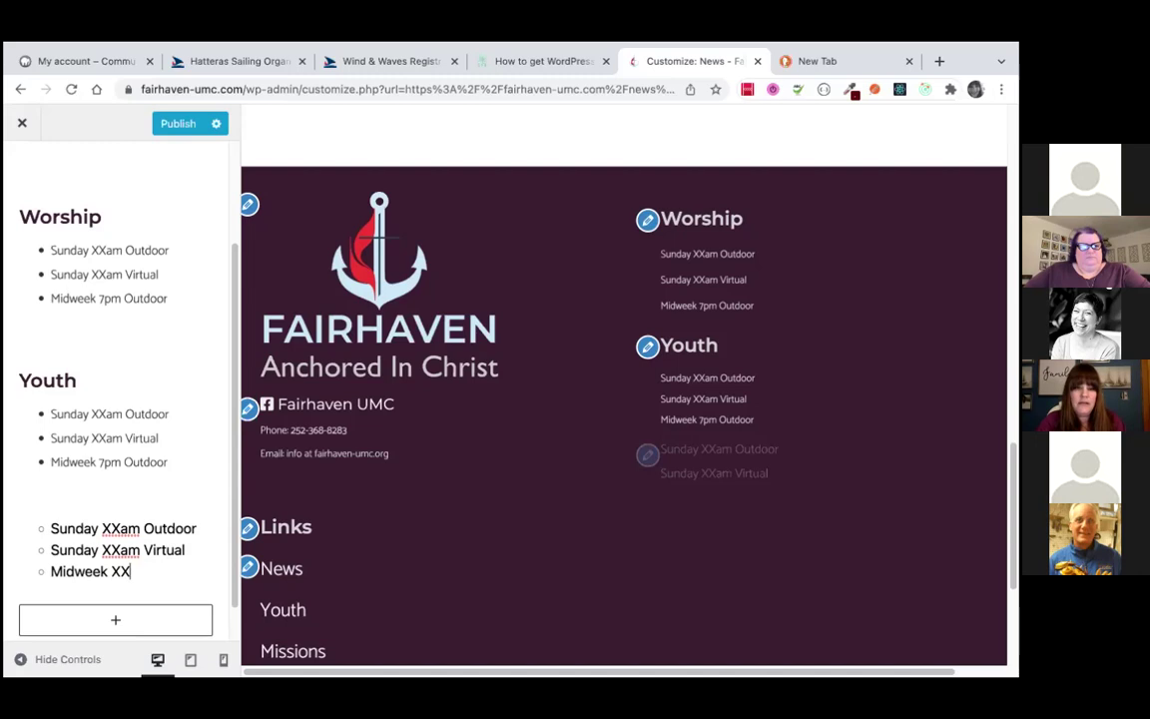
pyautogui.write('pm ')
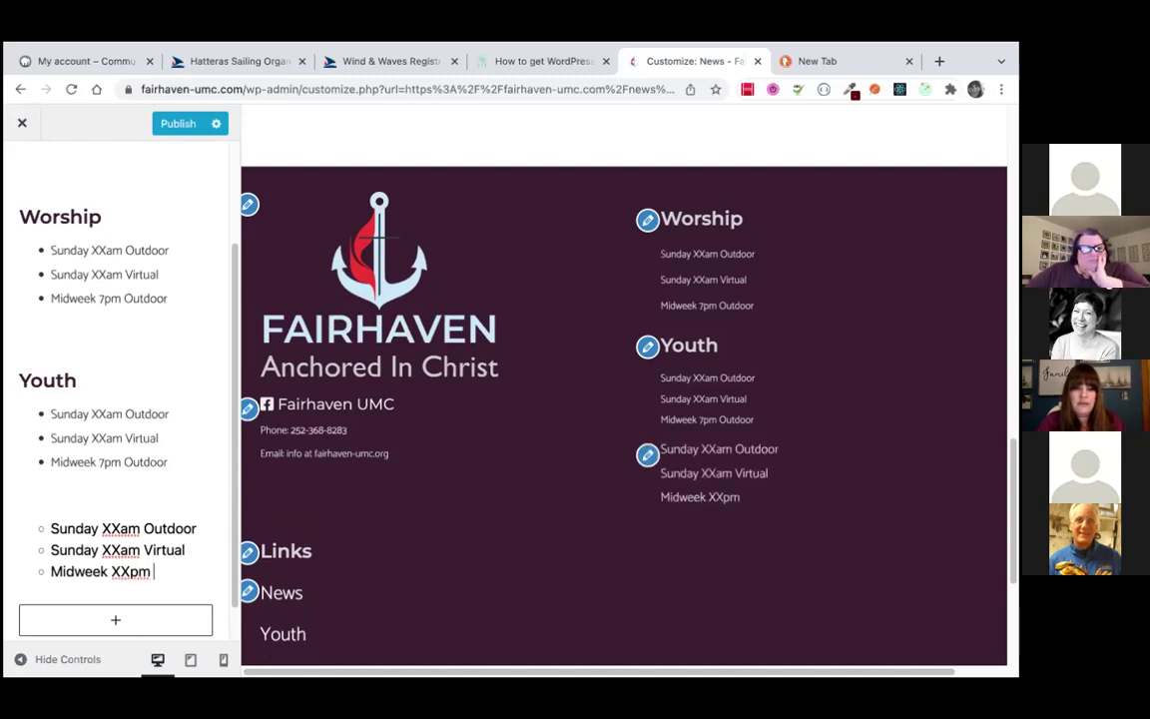
pyautogui.write('Oute')
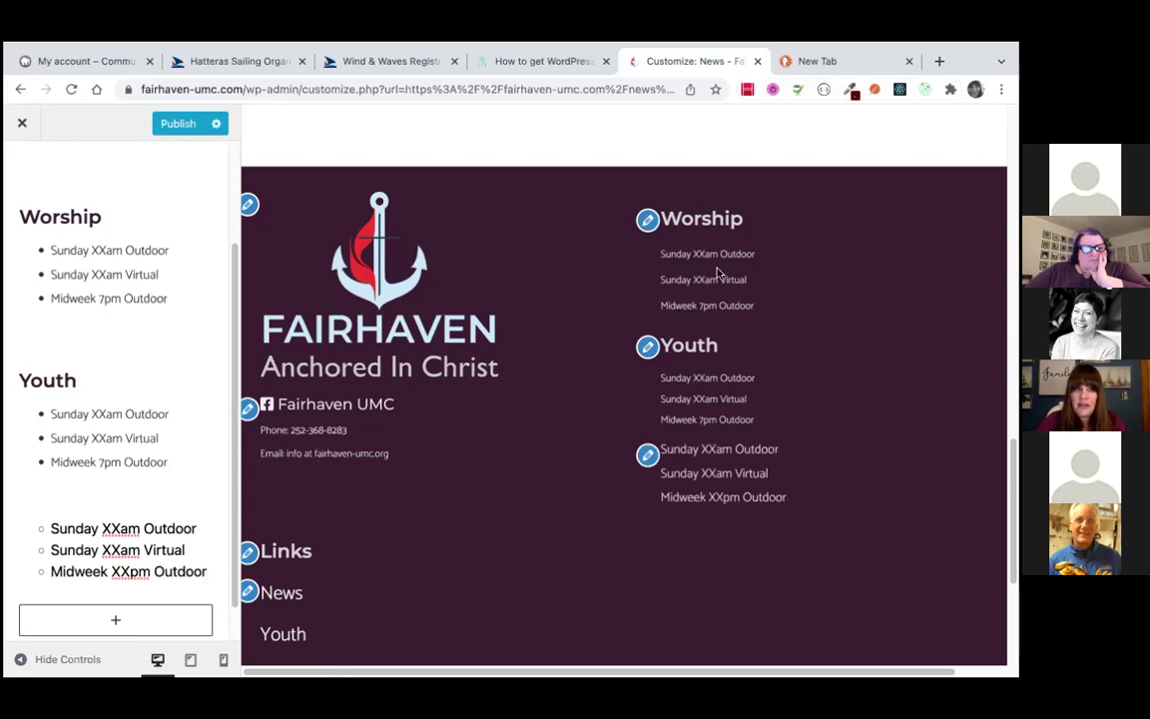
# Remove the legacy Youth Custom HTML widget from the Footer #2 area
pyautogui.click(27, 565)
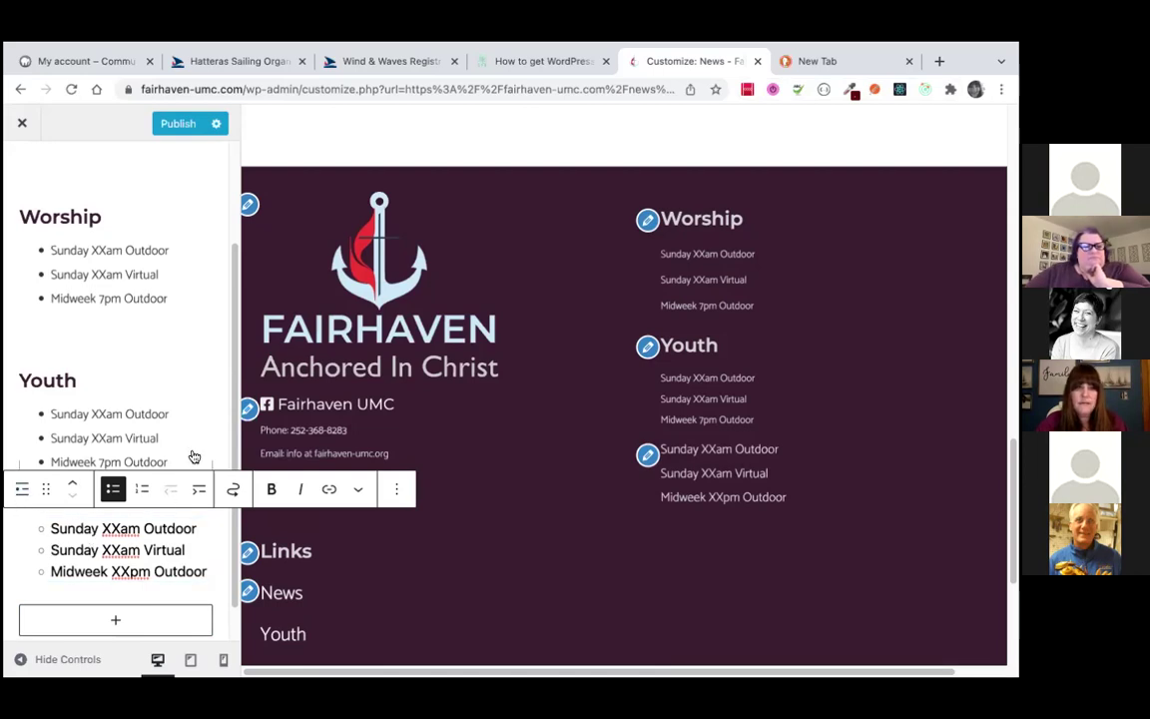
pyautogui.click(150, 434)
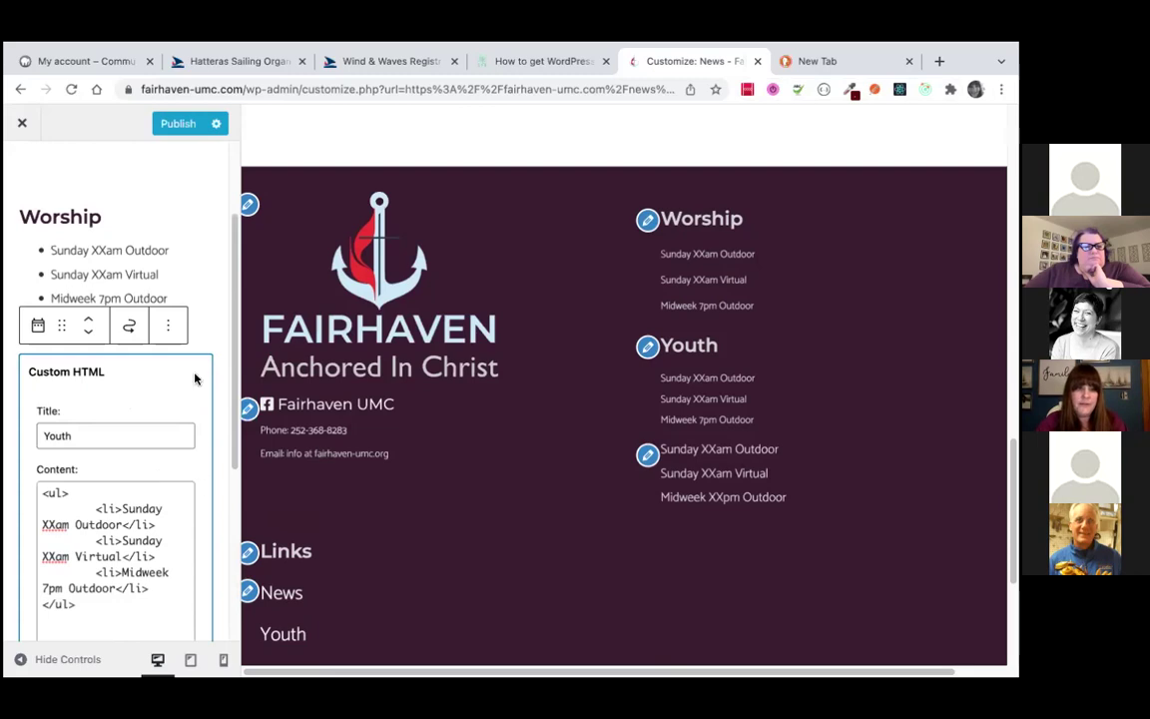
pyautogui.click(172, 328)
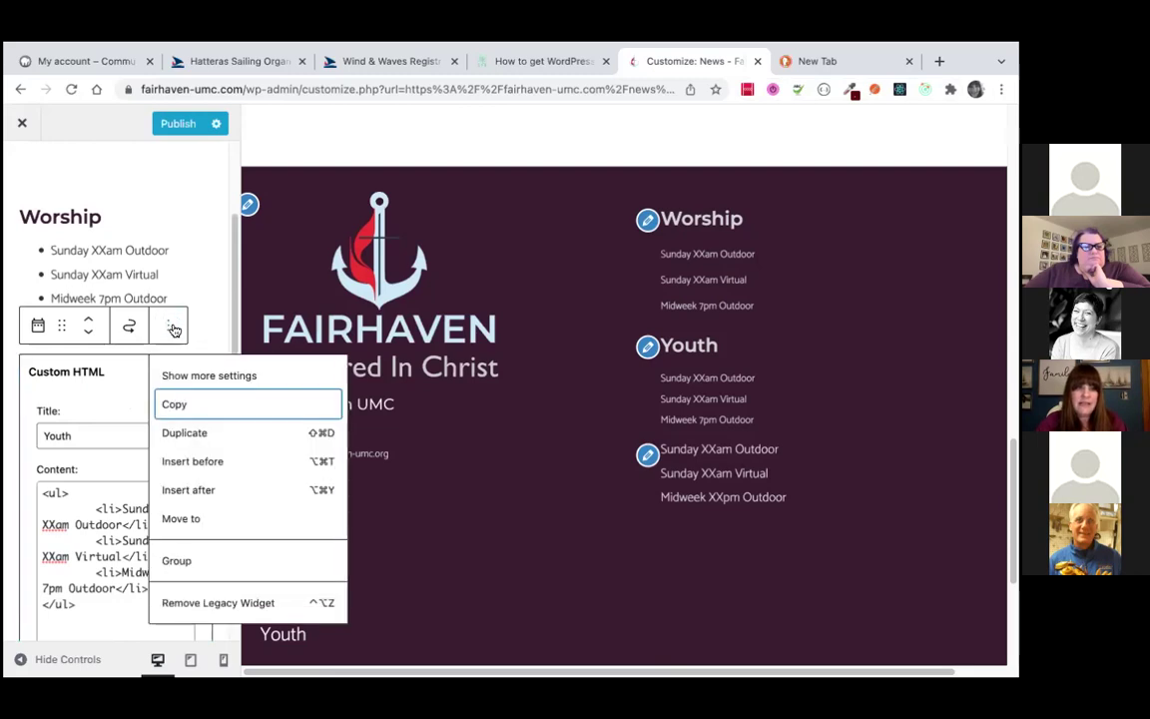
pyautogui.click(183, 602)
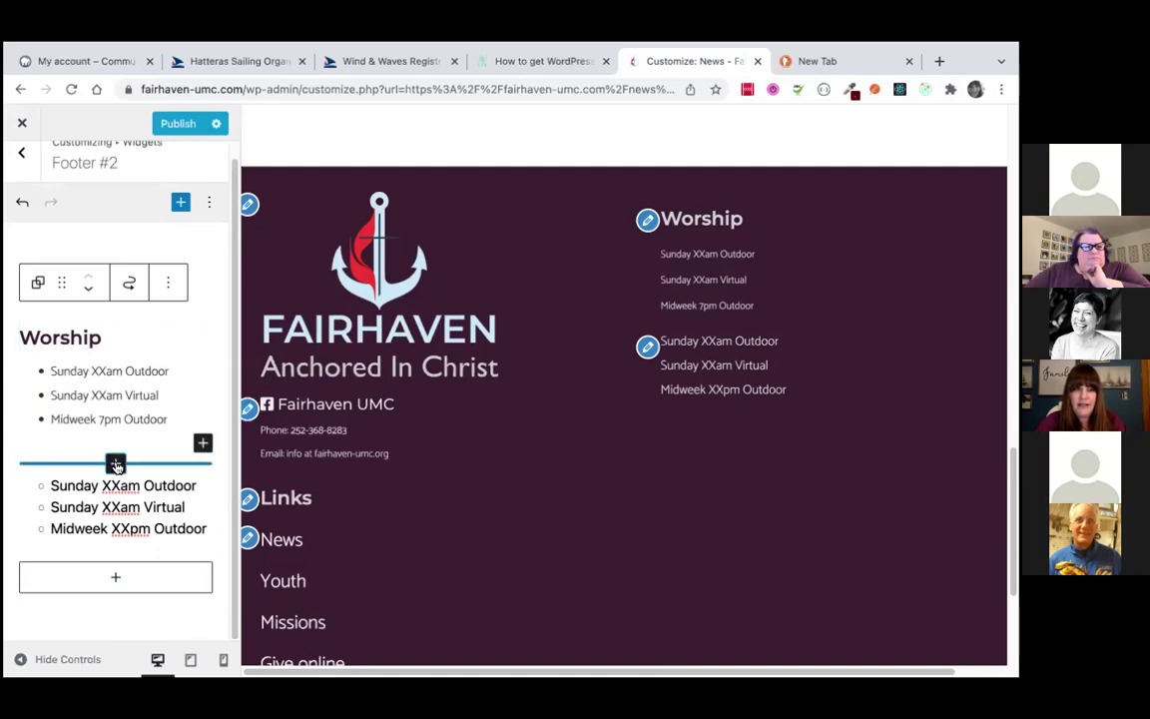
# Insert a Heading block reading "Worship Times" directly above the new list in Footer #2
pyautogui.click(116, 464)
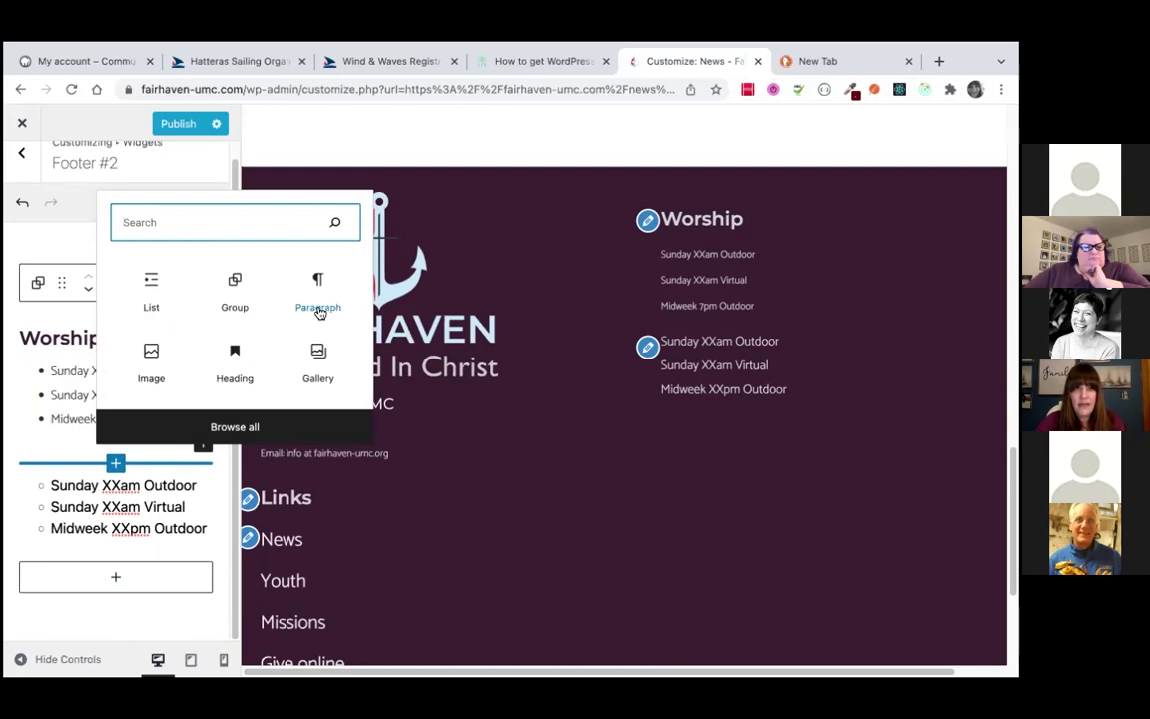
pyautogui.click(235, 360)
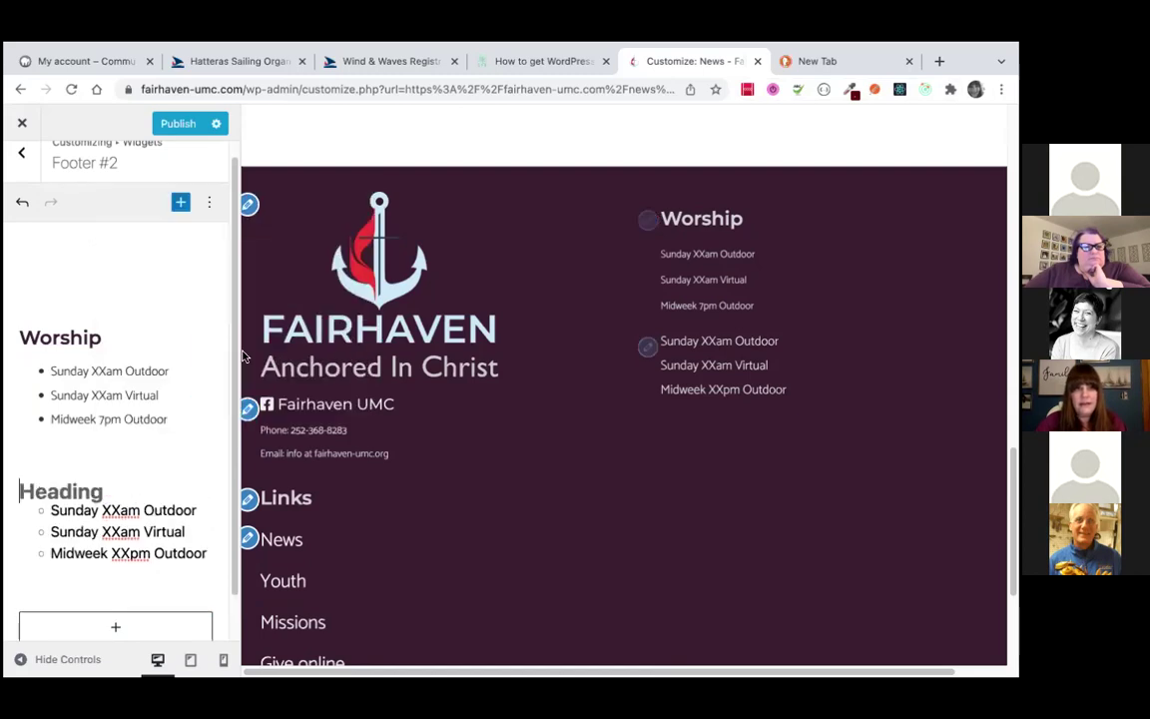
pyautogui.write('Wors')
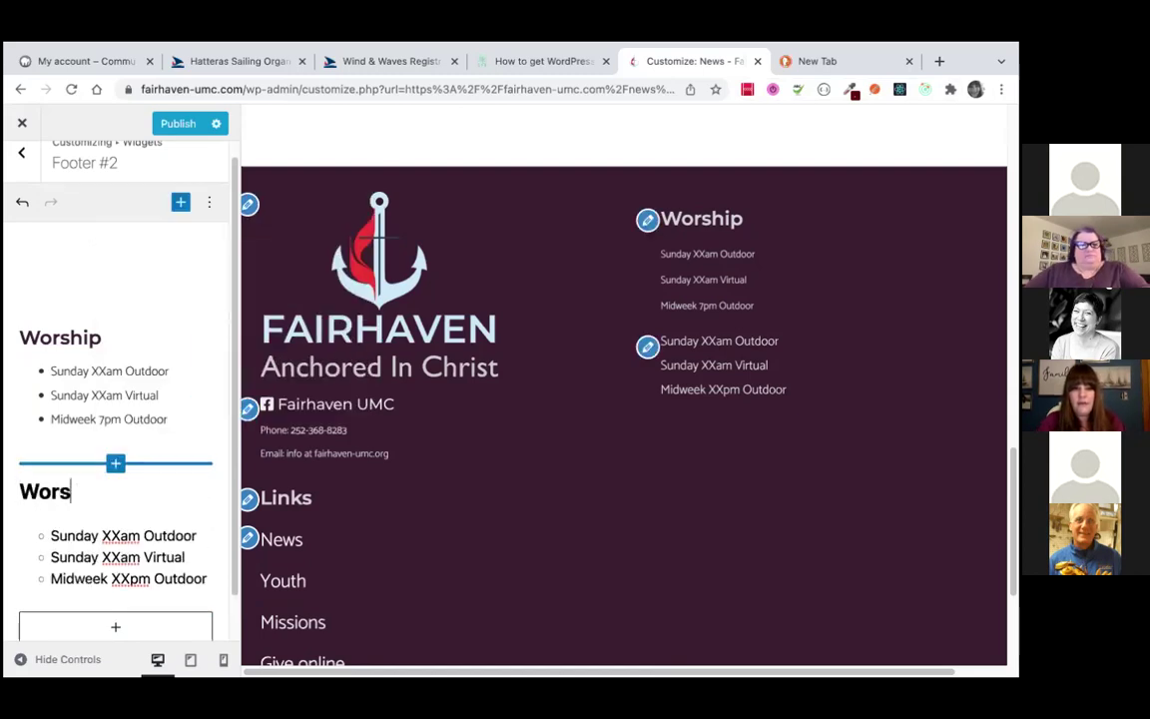
pyautogui.write('hip Times')
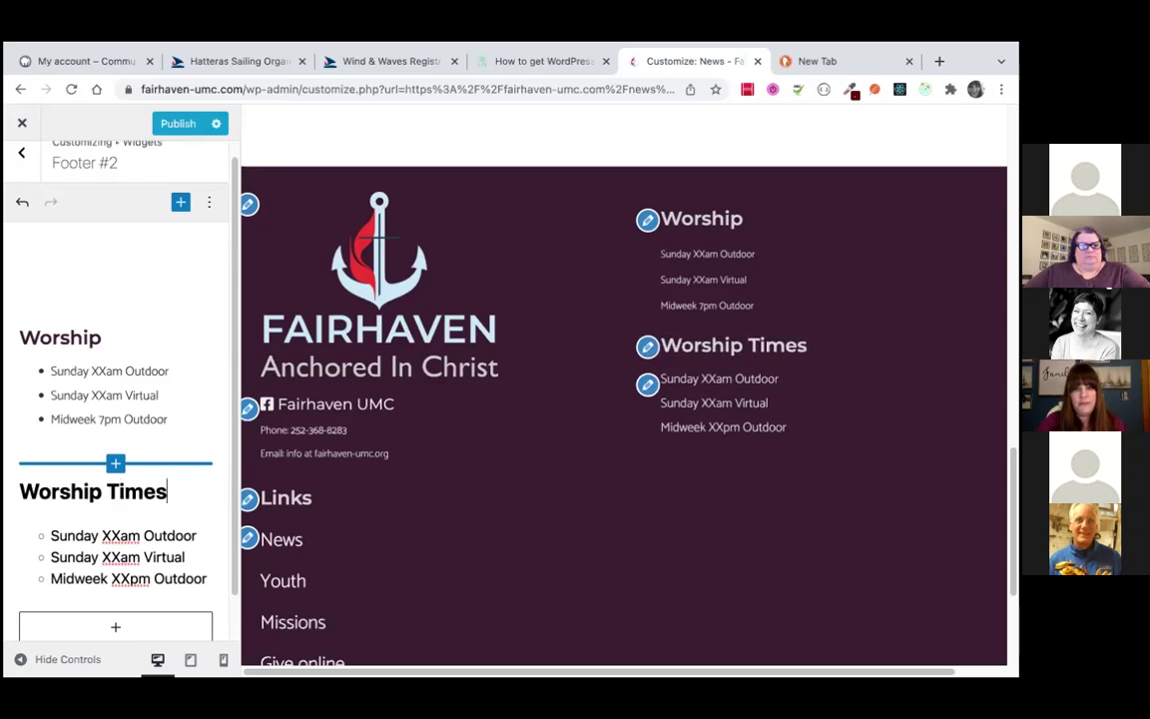
# Remove the legacy Worship Custom HTML widget from the Footer #2 group and publish the changes
pyautogui.click(162, 332)
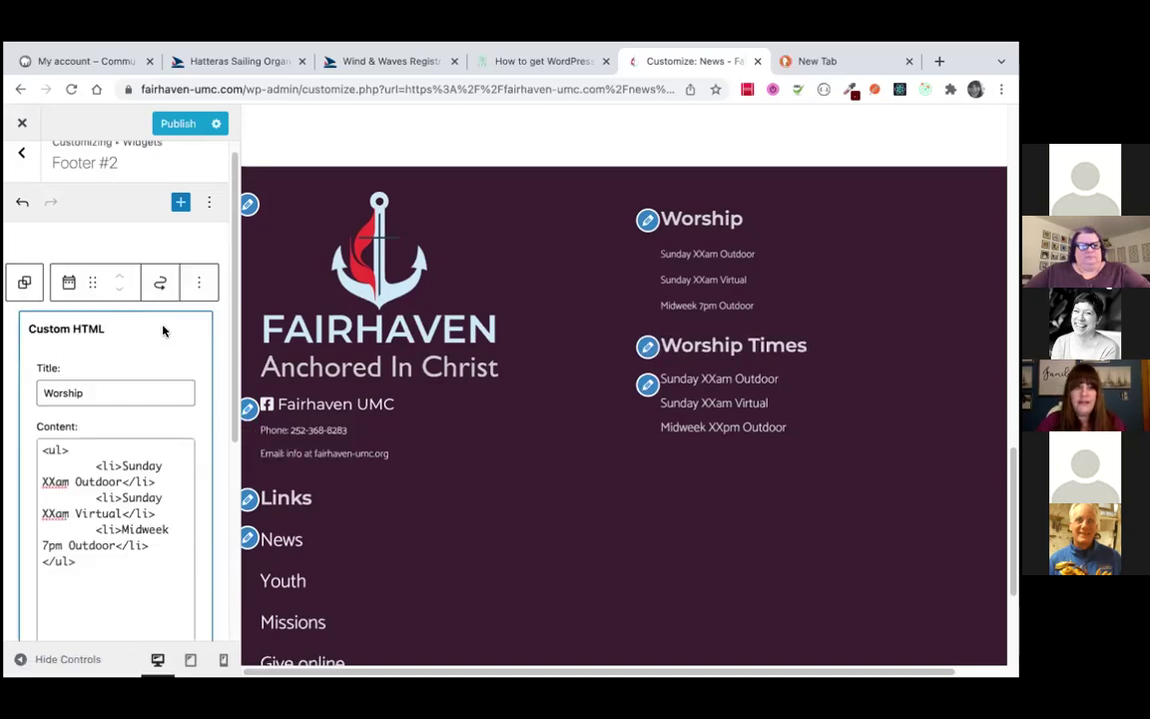
pyautogui.click(198, 283)
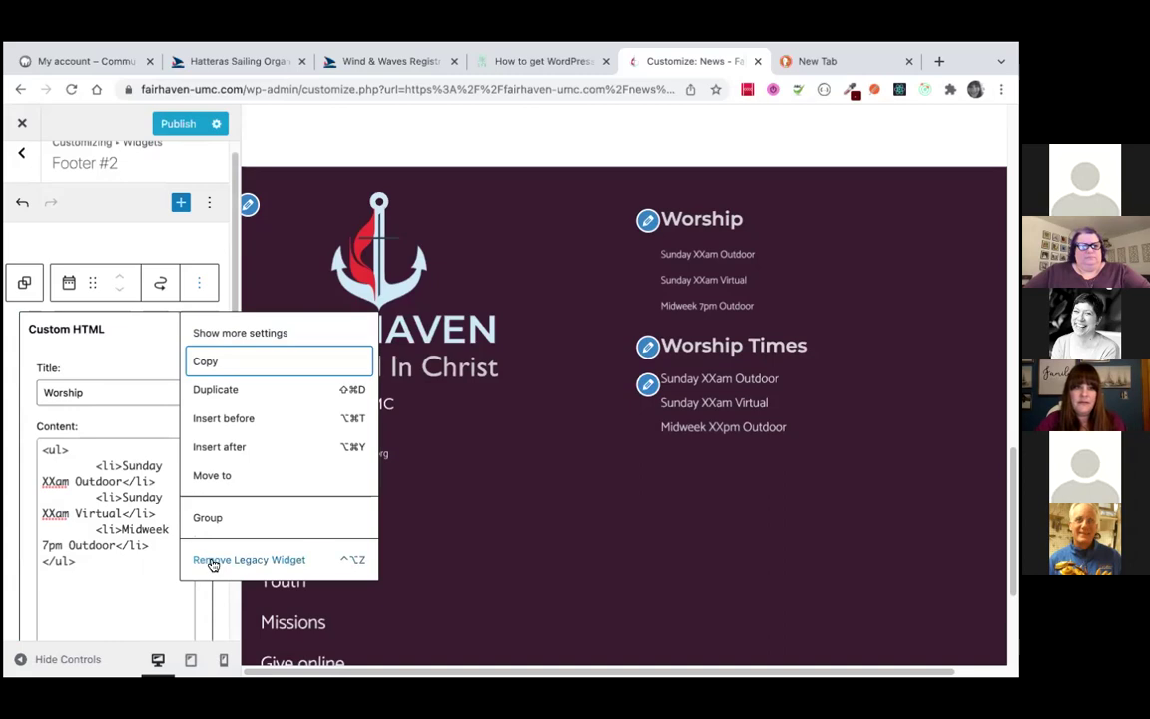
pyautogui.click(211, 560)
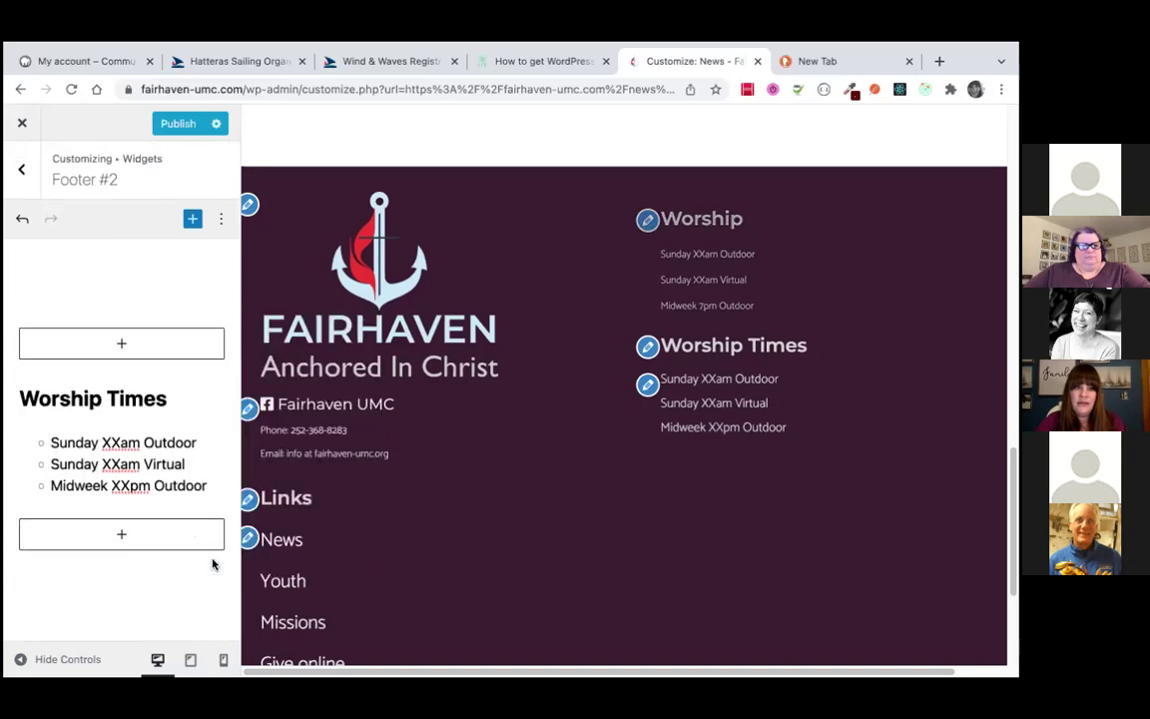
pyautogui.click(177, 122)
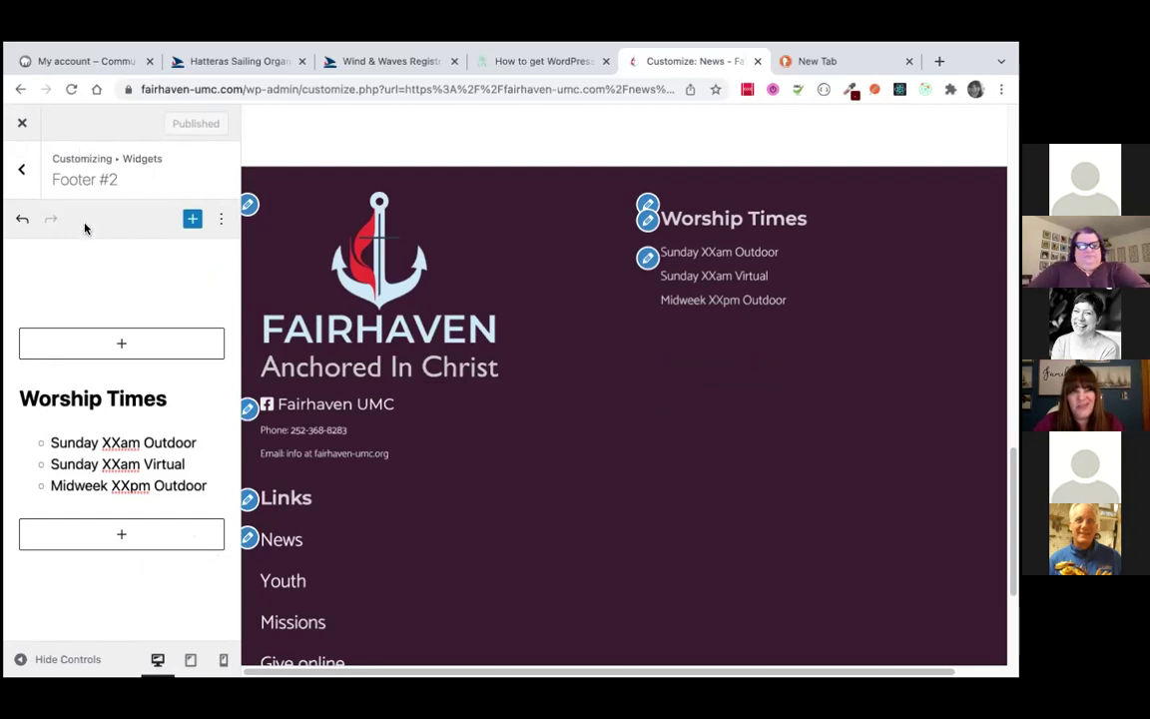
# Leave Footer #2, examine the Footer #4 widget area and return to the list of widget areas
pyautogui.click(20, 118)
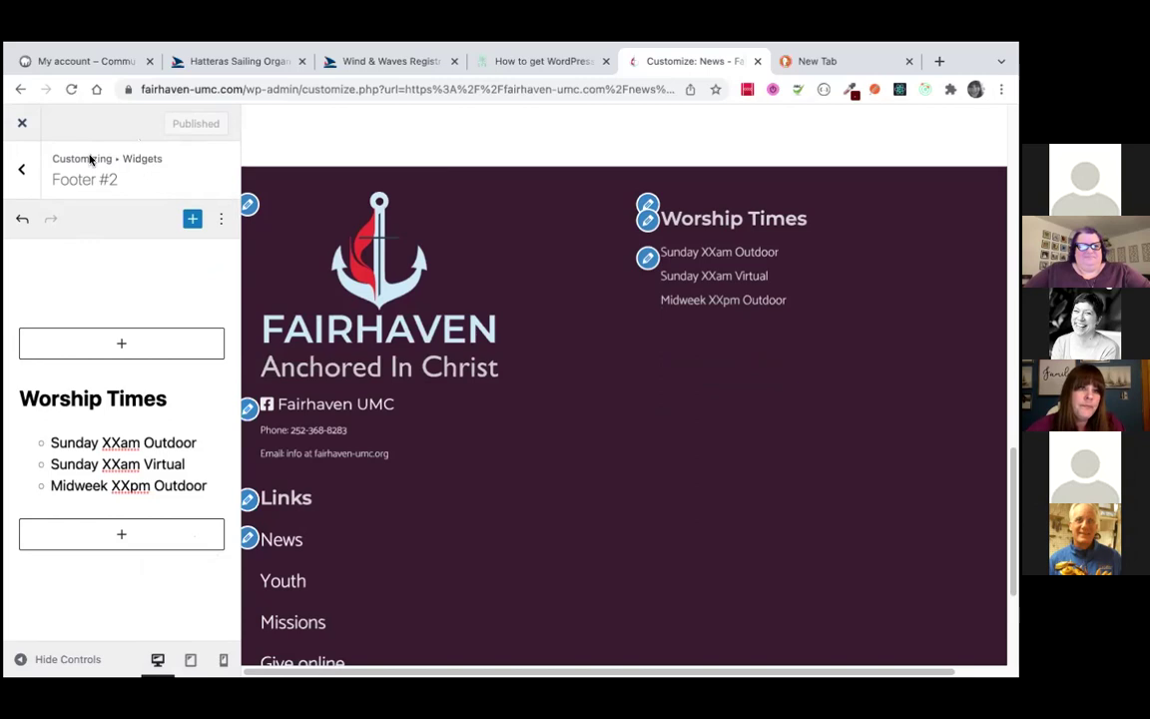
pyautogui.click(22, 169)
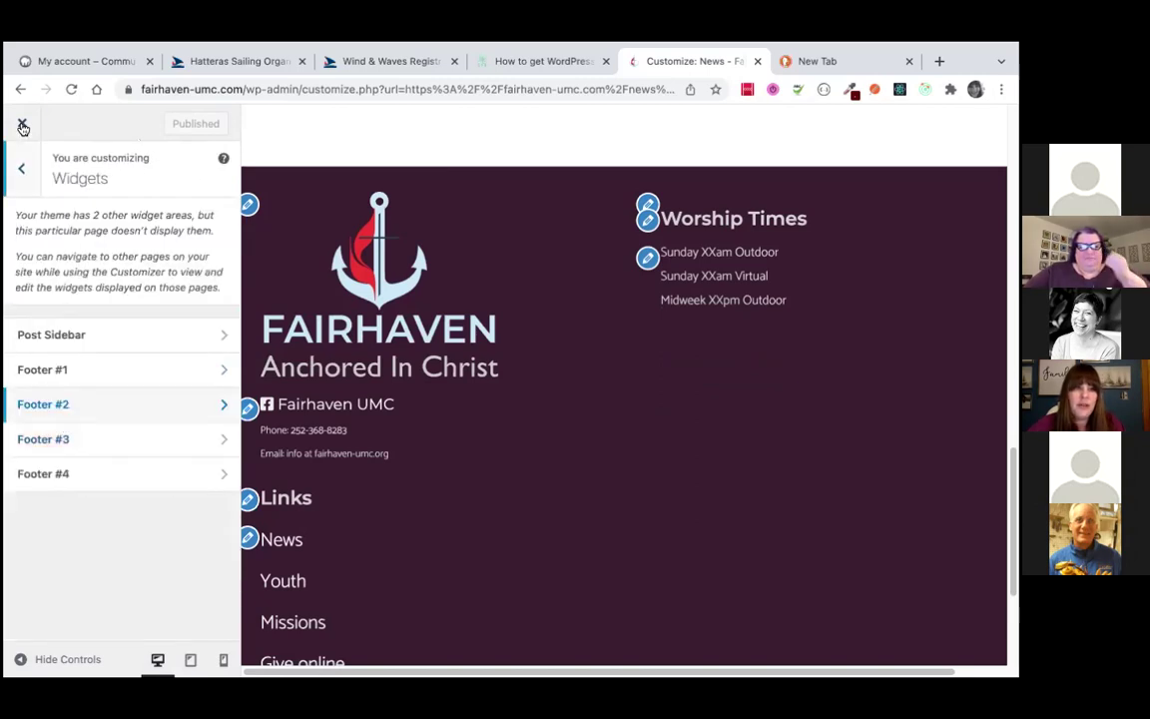
pyautogui.click(93, 474)
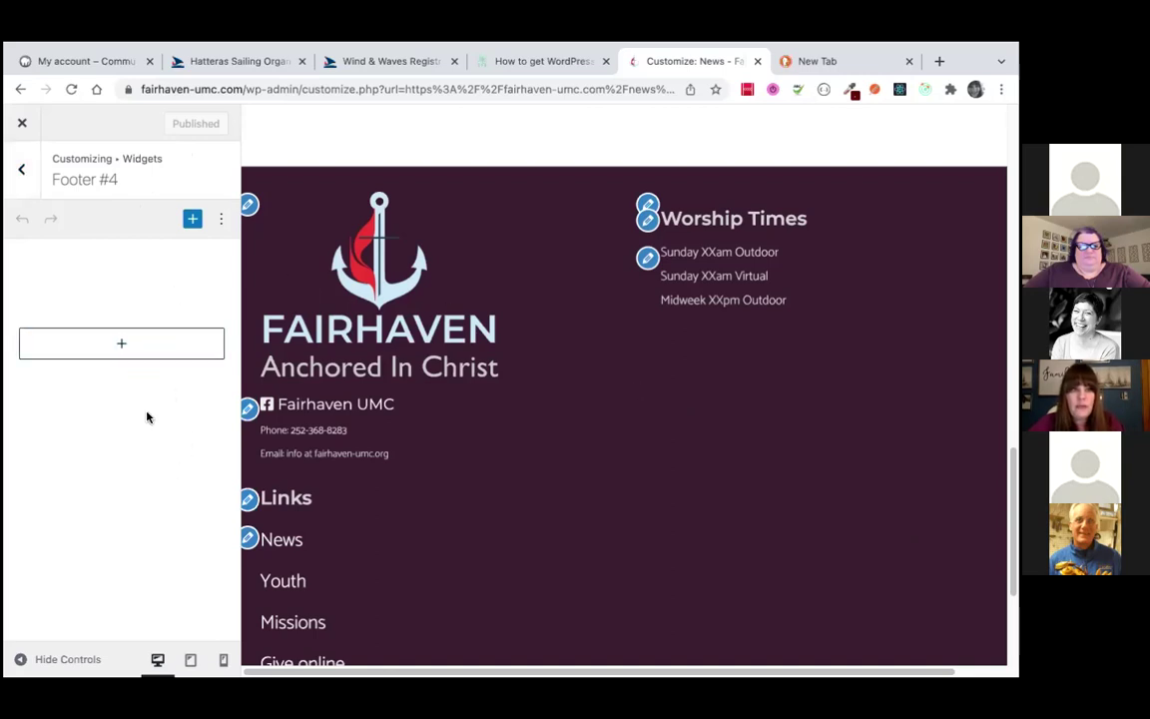
pyautogui.click(119, 340)
pyautogui.click(62, 386)
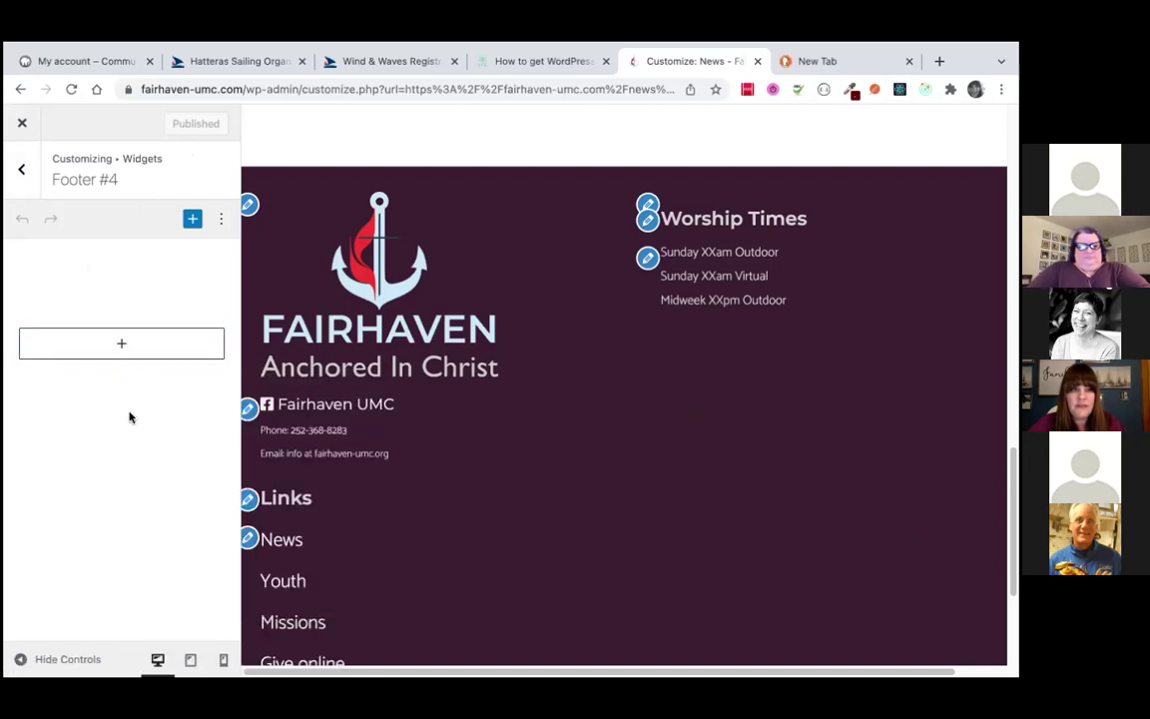
pyautogui.click(22, 170)
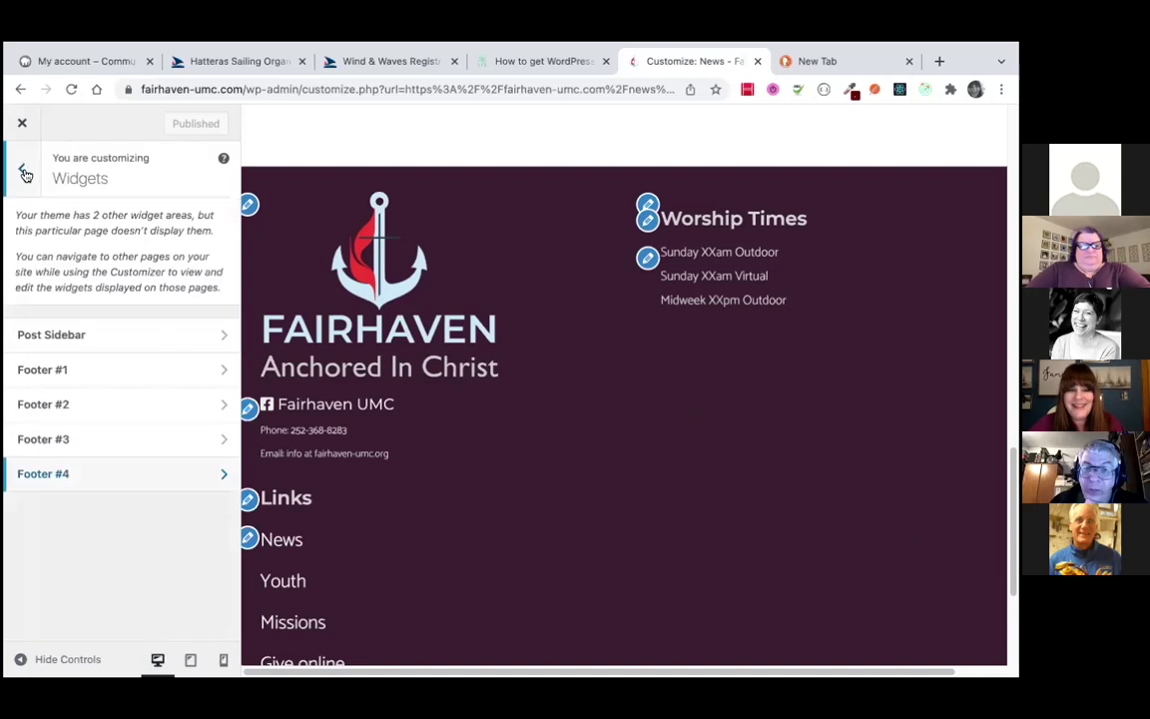
# Close the Customizer and open the list of installed plugins from the site's admin dashboard
pyautogui.click(22, 174)
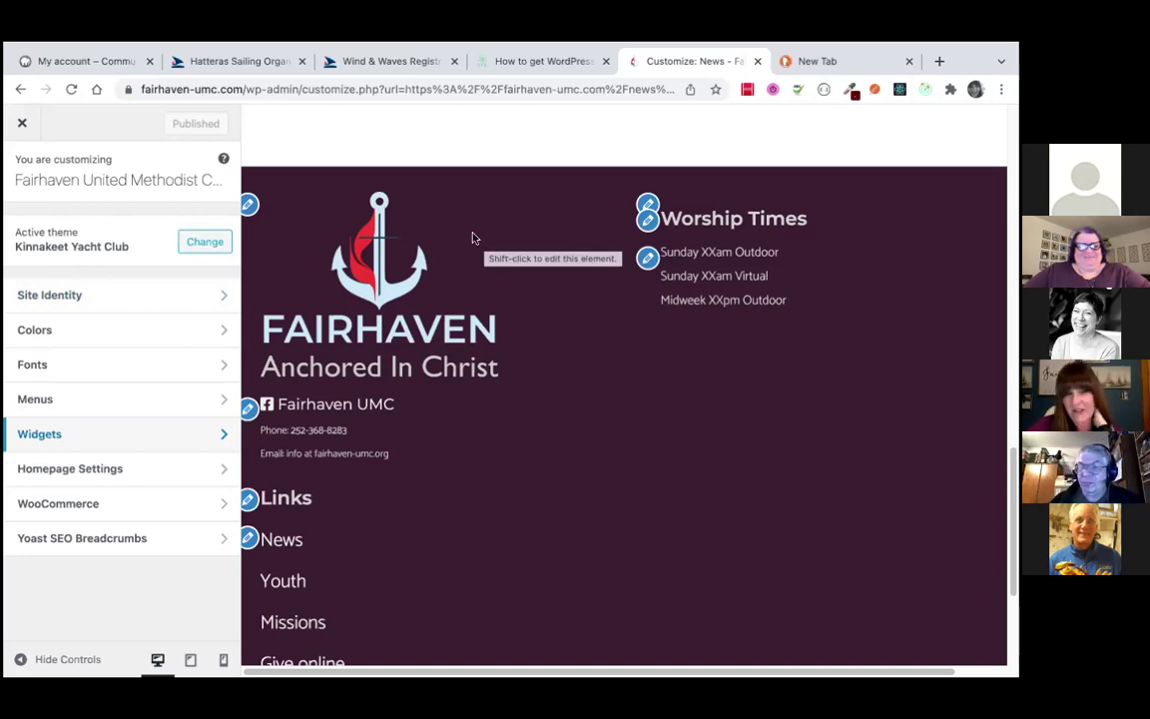
pyautogui.click(21, 125)
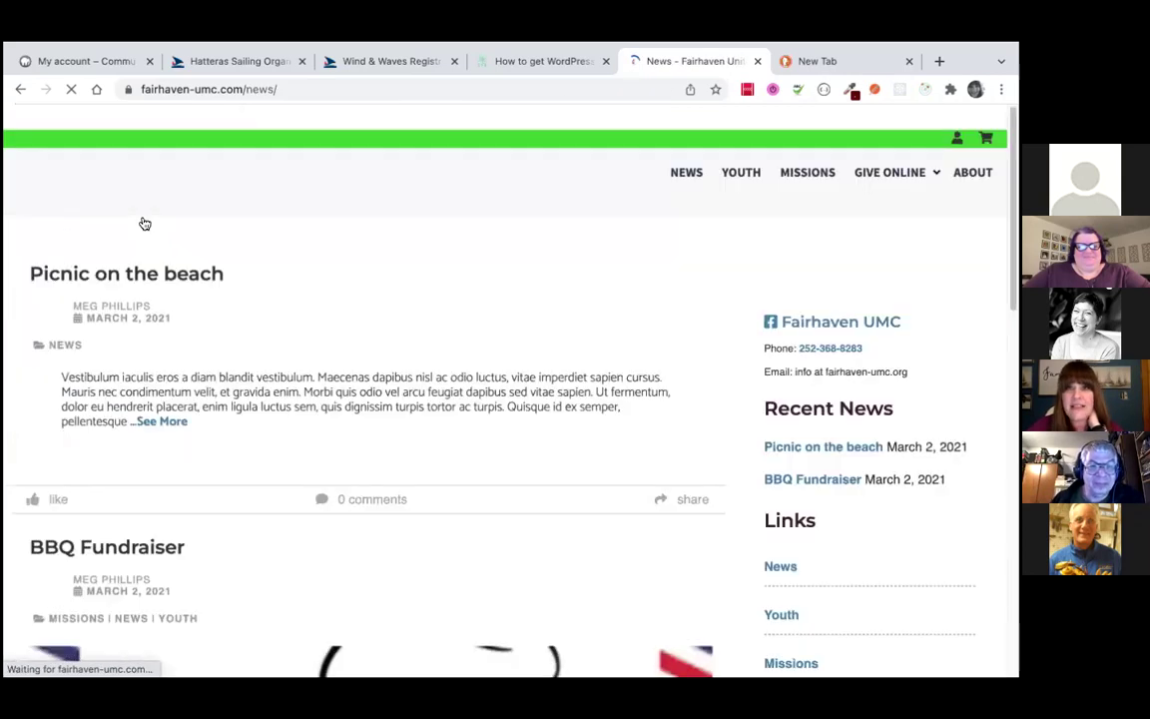
pyautogui.click(134, 116)
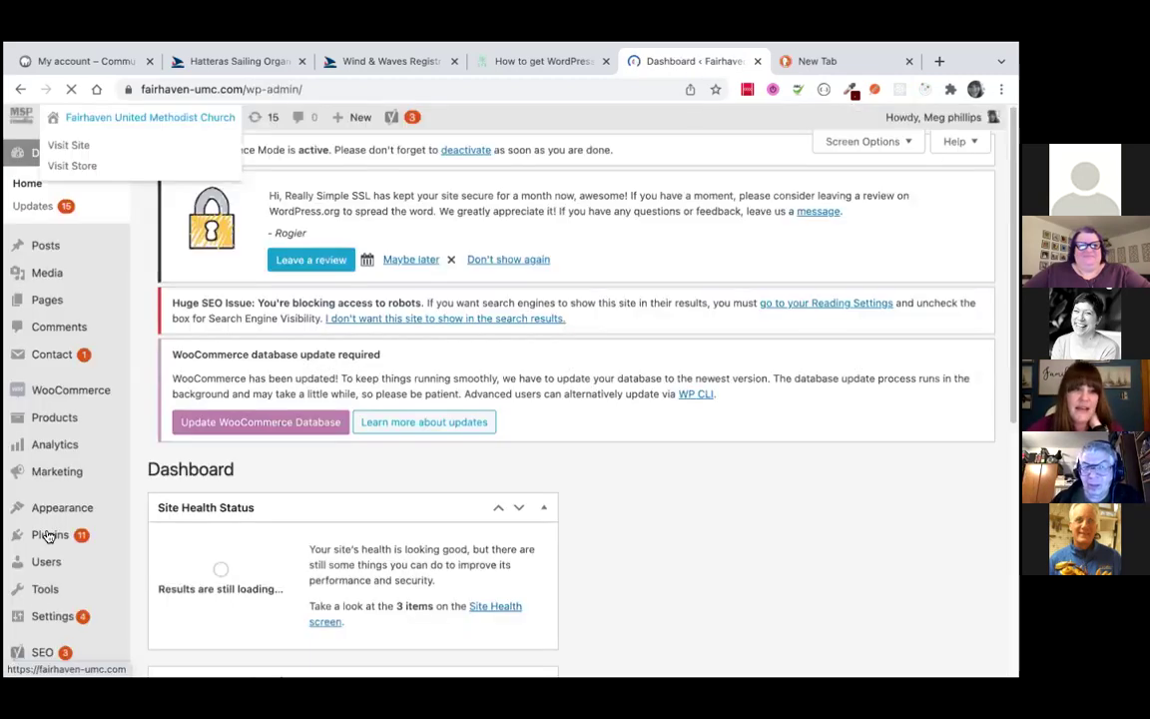
pyautogui.click(48, 536)
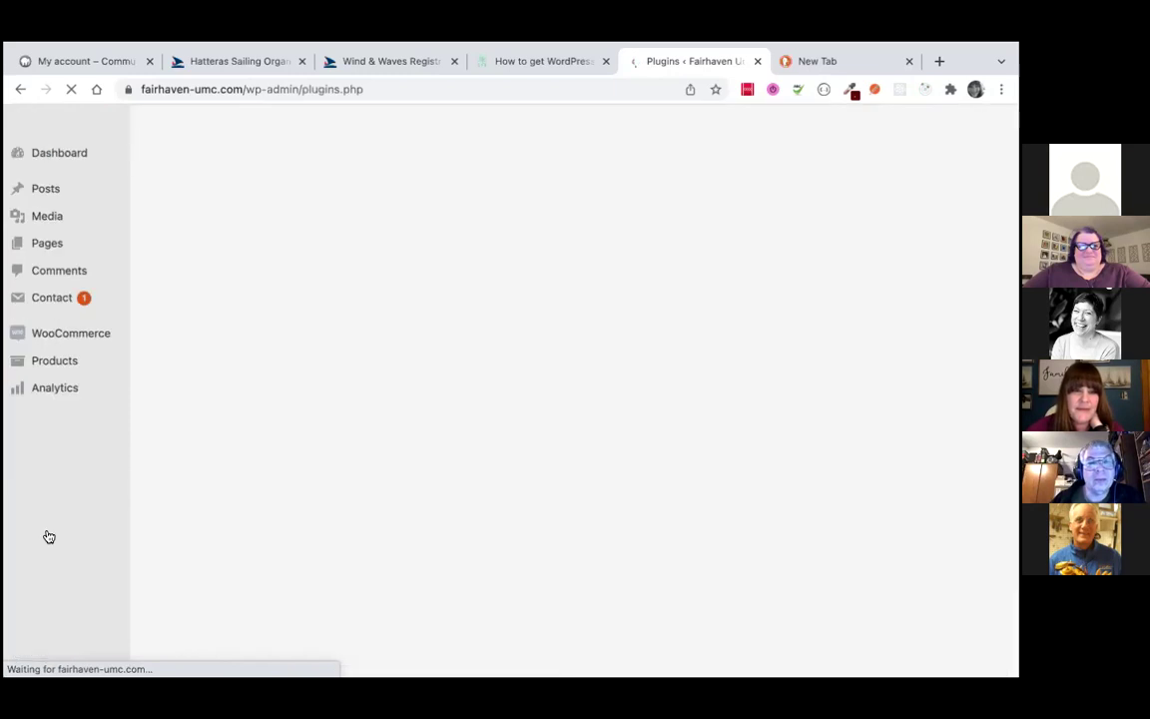
# Deactivate the WP Maintenance Mode plugin
pyautogui.scroll(-10, 446, 322)
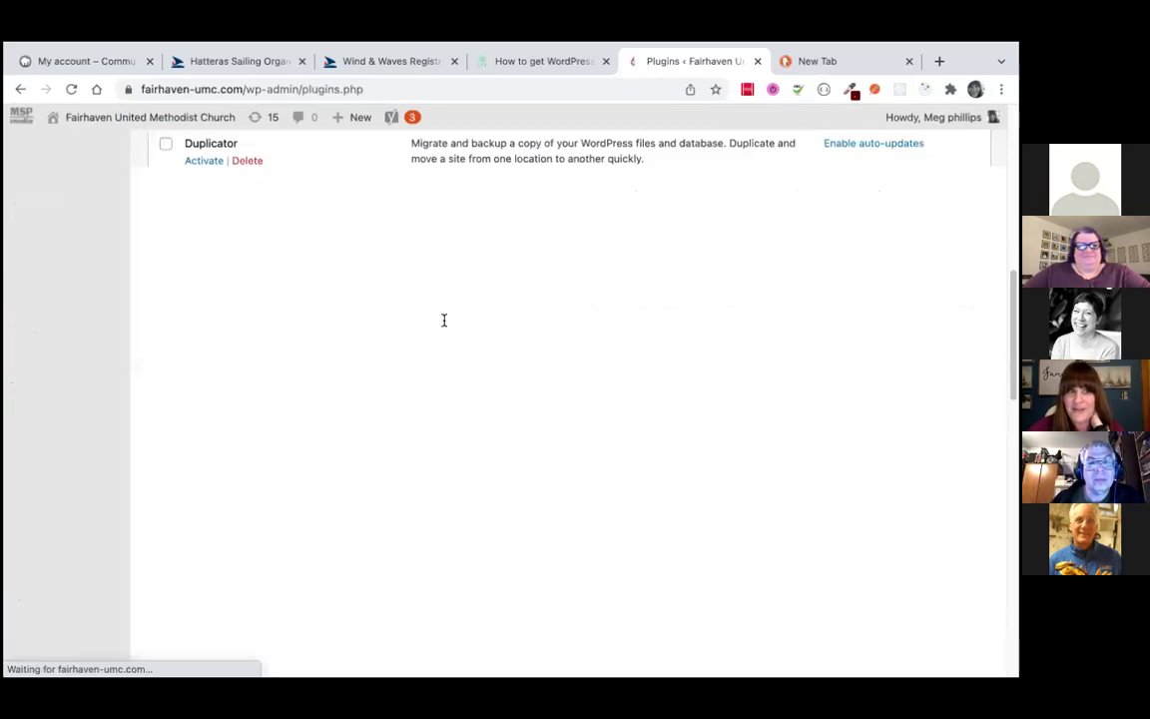
pyautogui.scroll(-5, 444, 320)
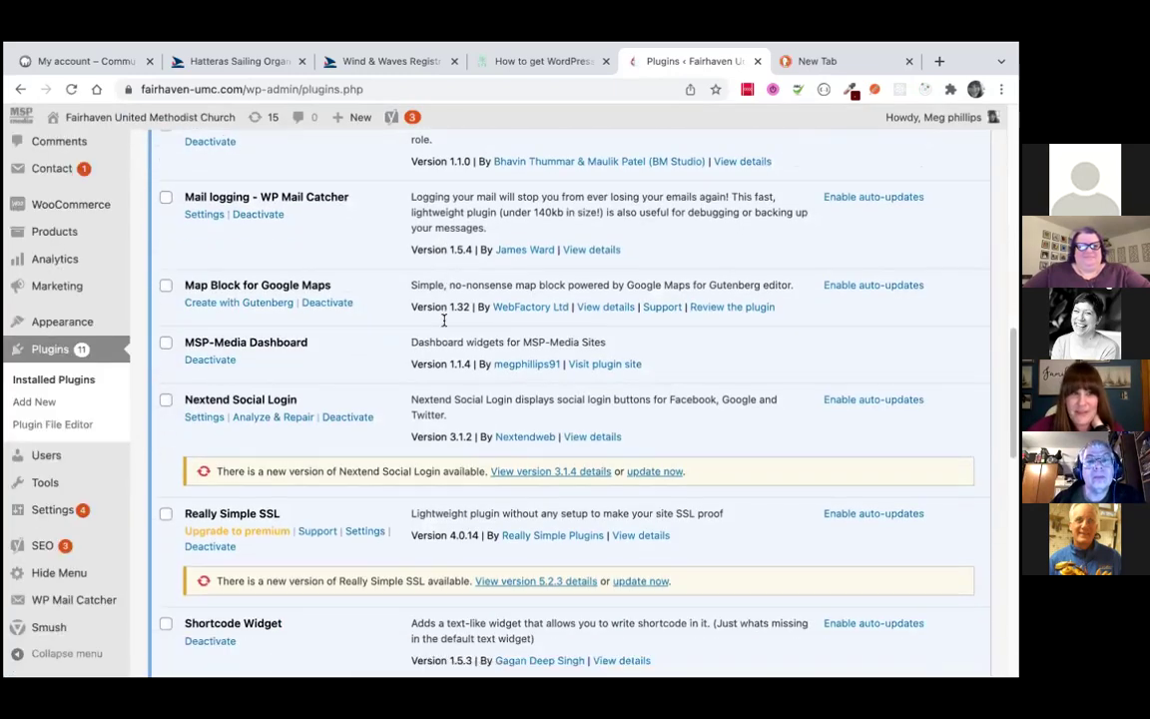
pyautogui.scroll(-5, 444, 322)
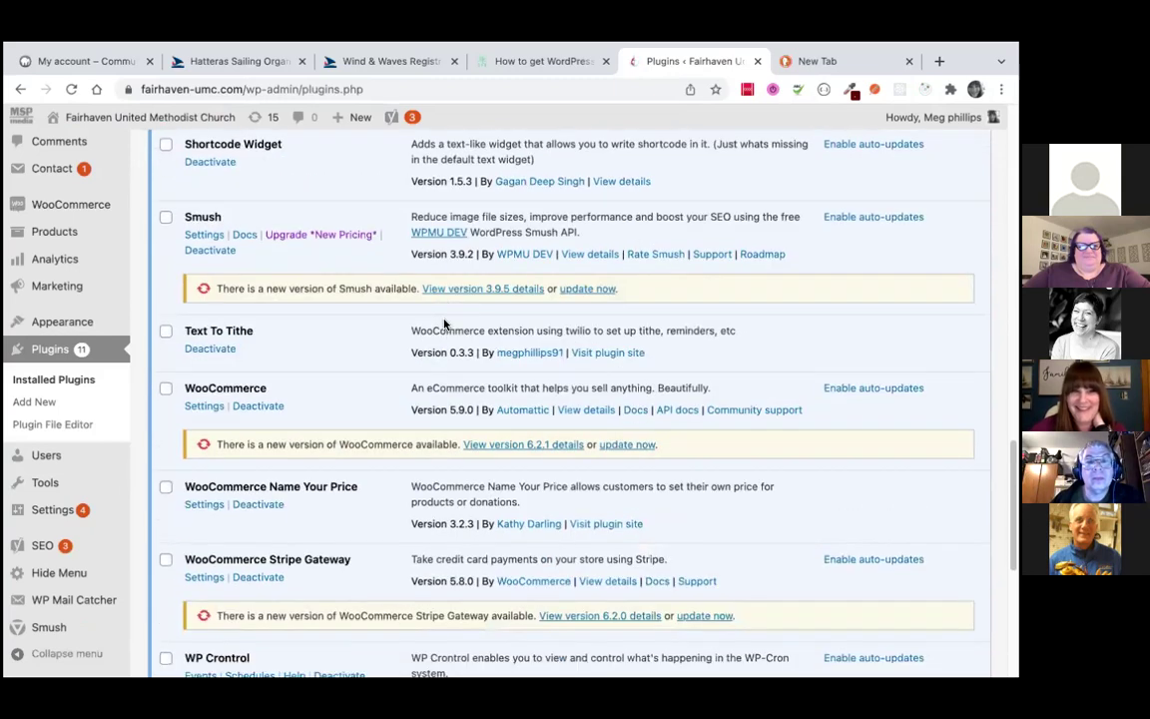
pyautogui.scroll(-6, 444, 322)
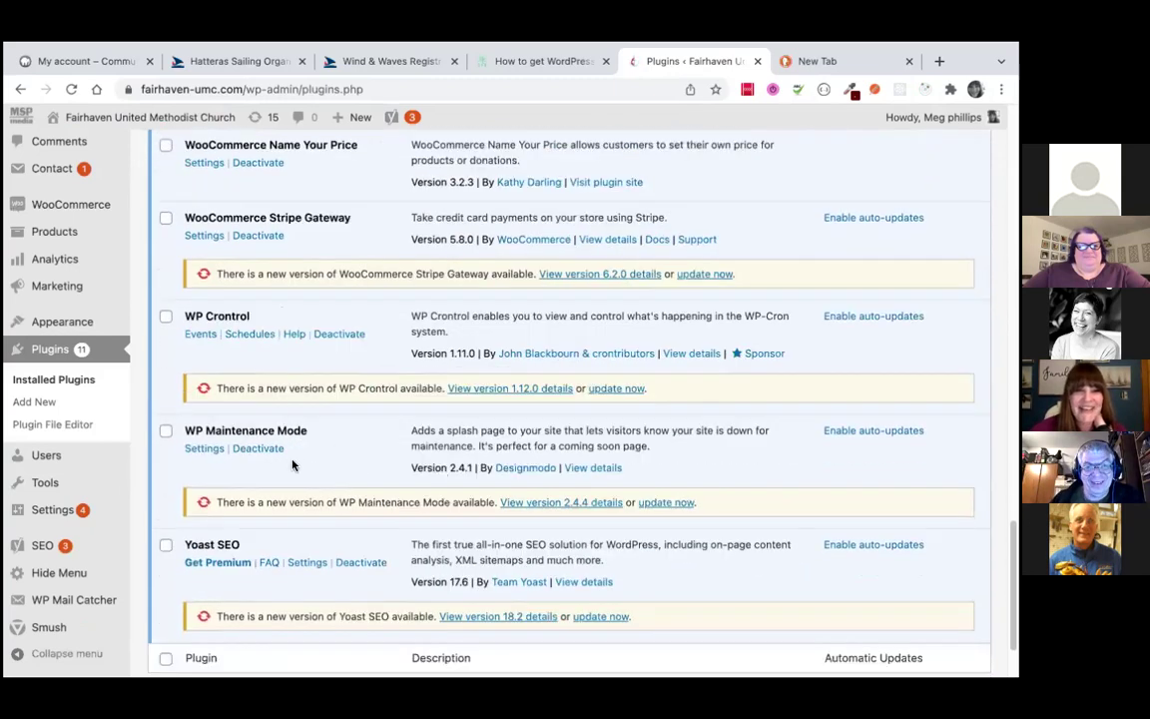
pyautogui.click(255, 451)
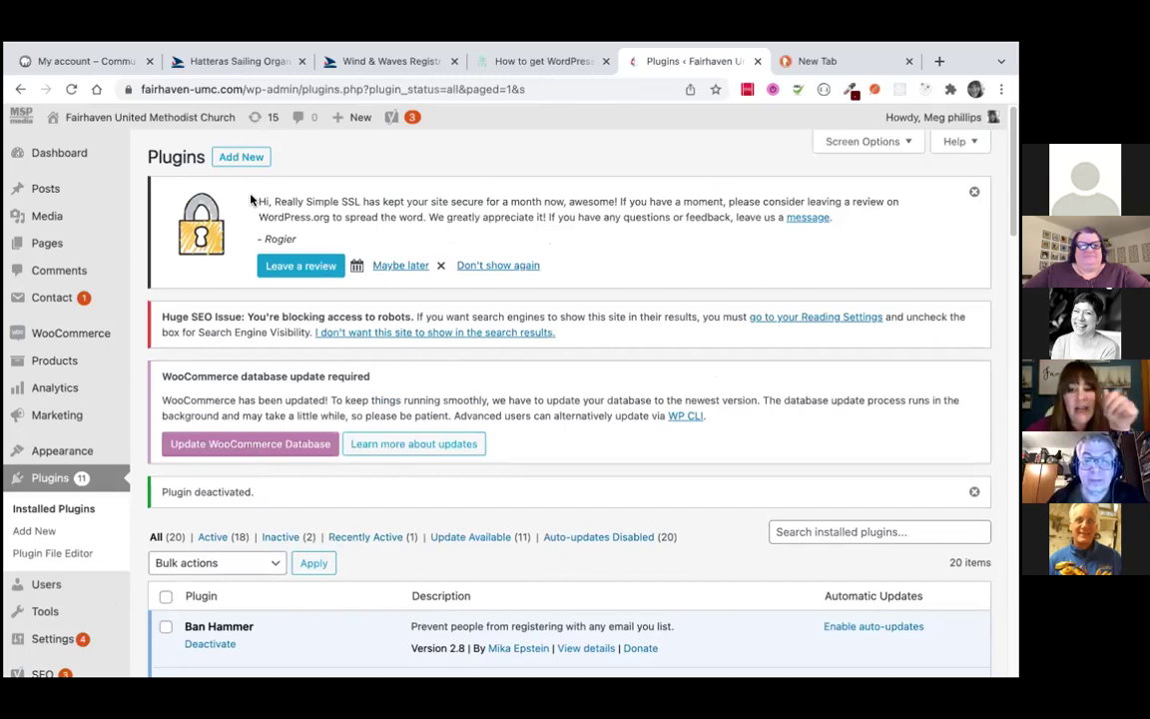
# Visit the site's front page and open its menu settings in the Customizer
pyautogui.click(83, 118)
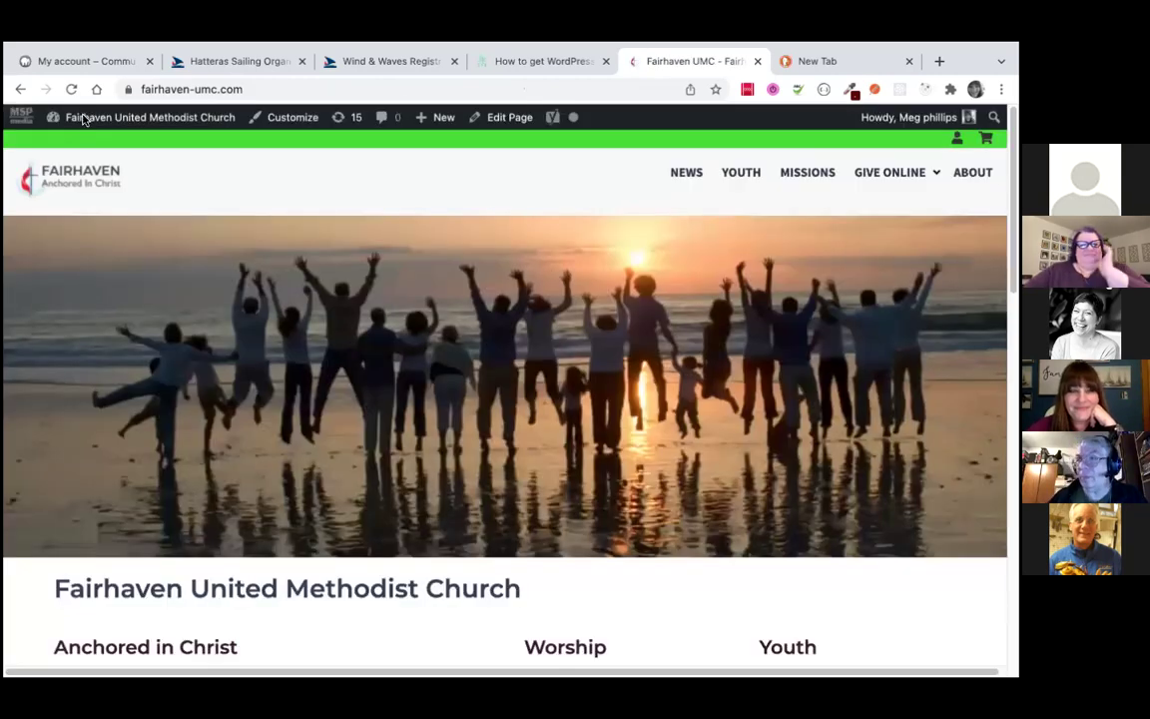
pyautogui.click(280, 119)
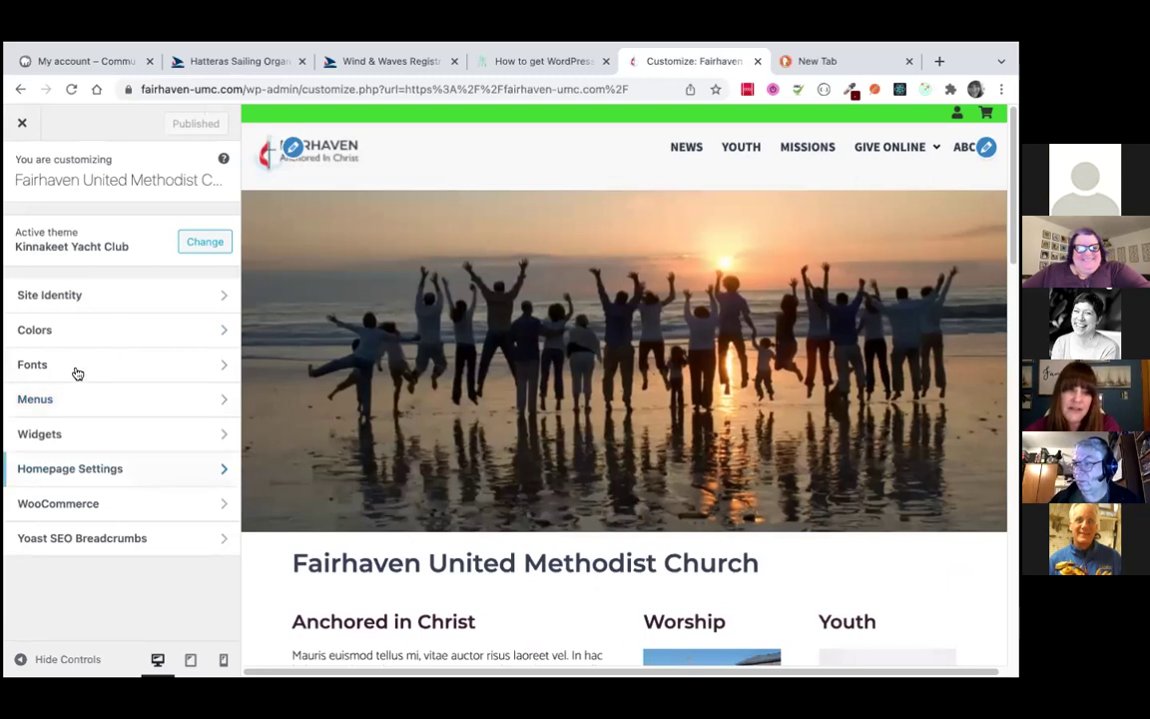
pyautogui.click(72, 408)
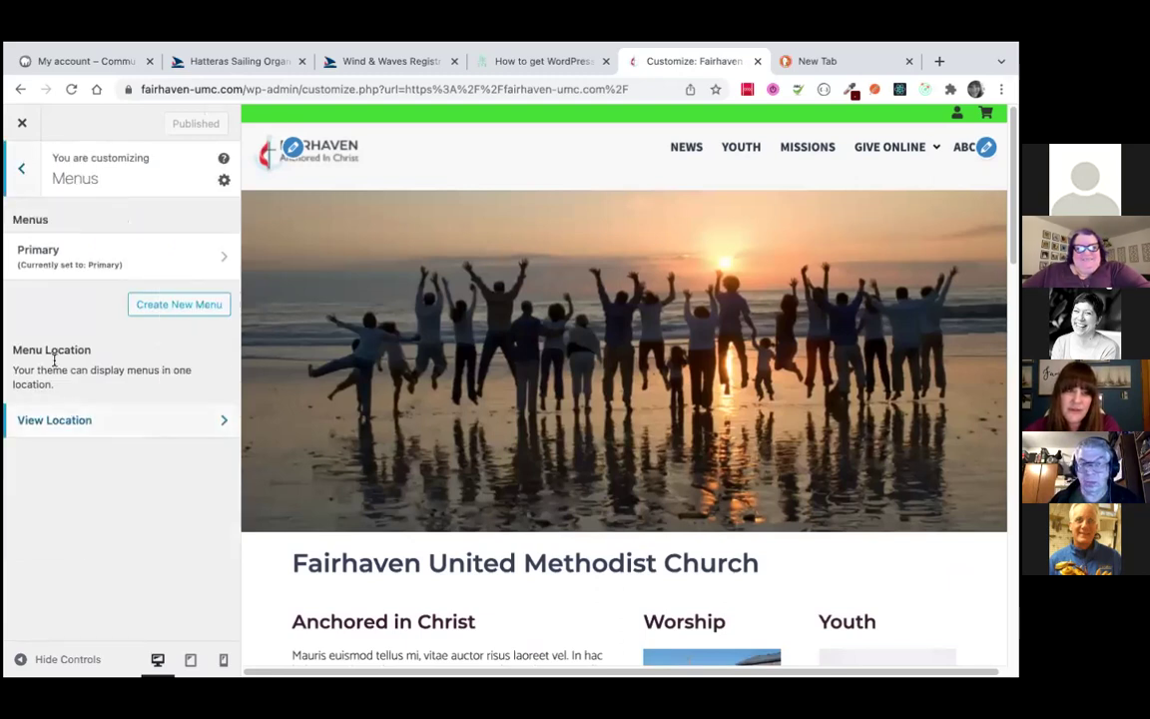
pyautogui.click(188, 309)
pyautogui.click(137, 246)
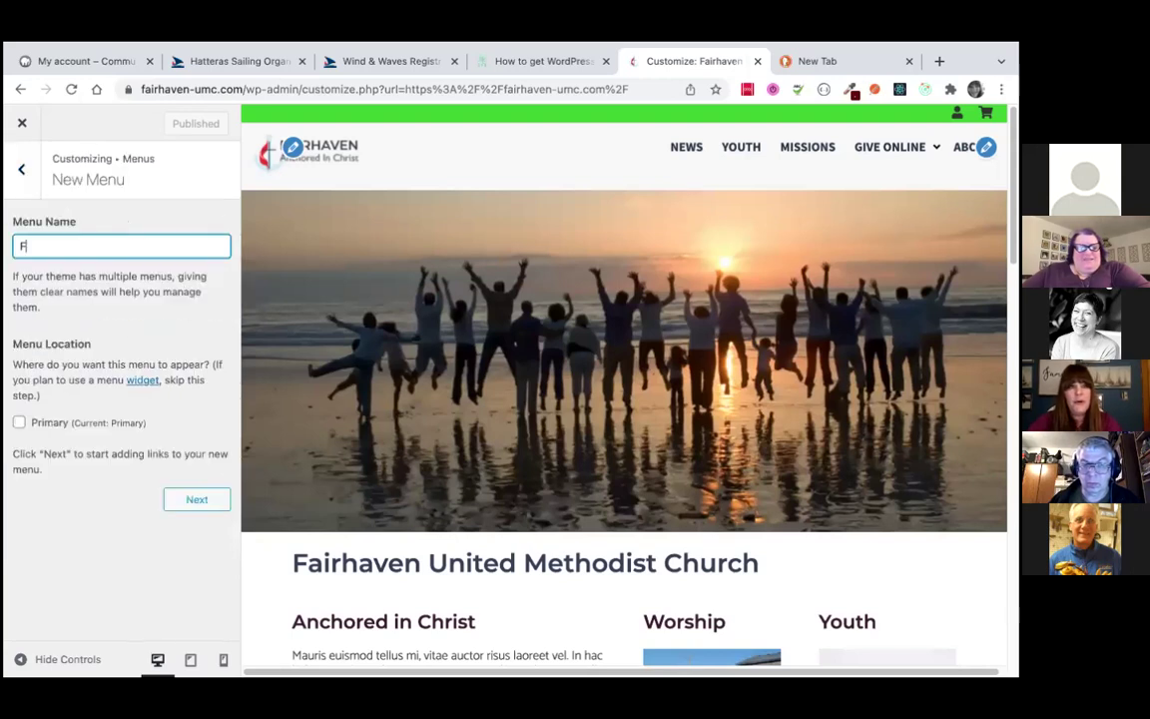
pyautogui.click(23, 178)
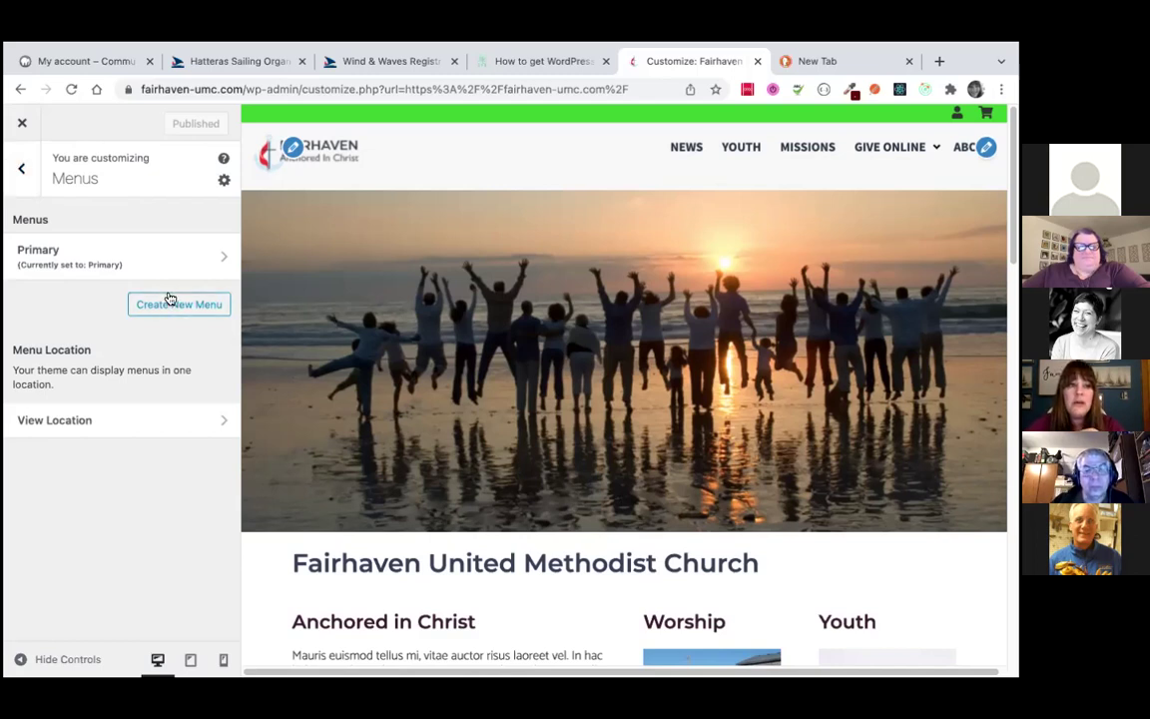
pyautogui.click(21, 172)
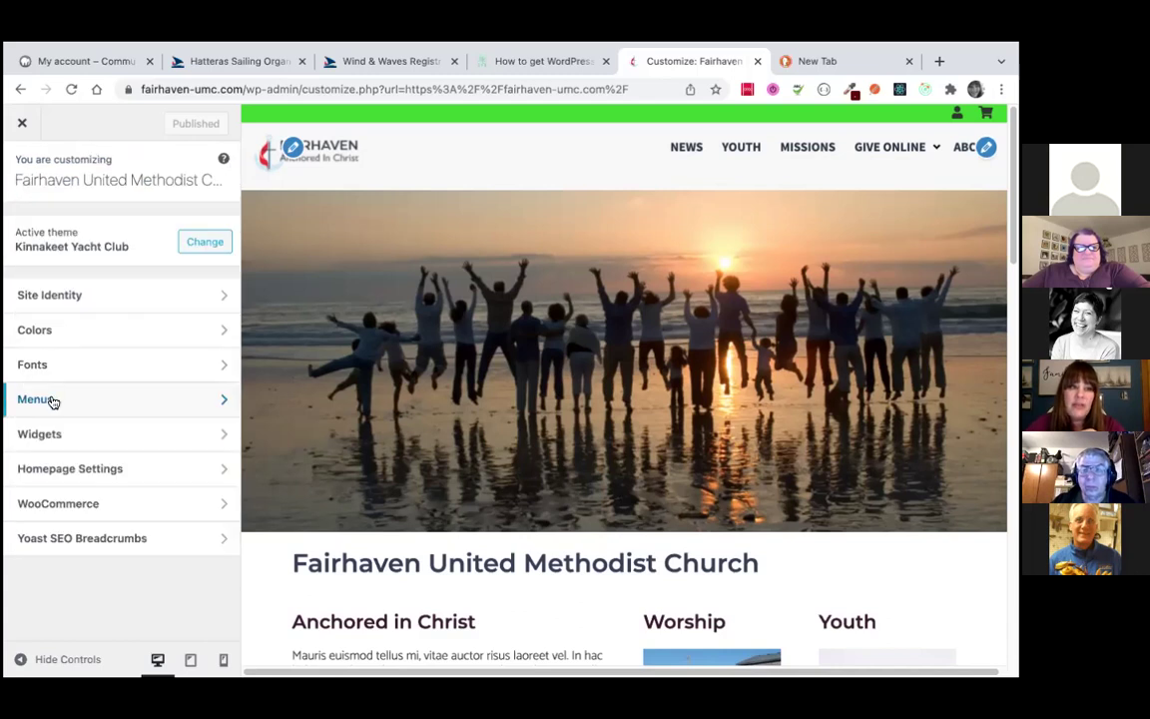
pyautogui.click(53, 399)
# Create a new menu named Footer Menu without assigning it to the Primary location
pyautogui.click(177, 302)
pyautogui.write('F')
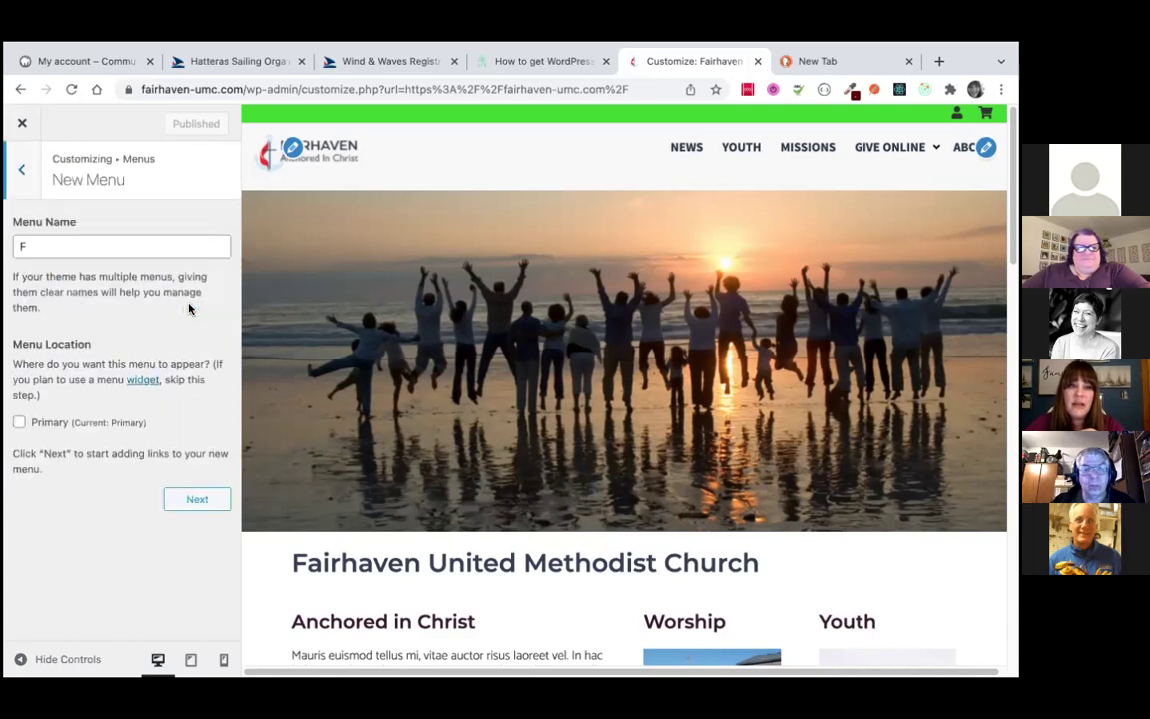
pyautogui.click(157, 241)
pyautogui.write('ooter Menu')
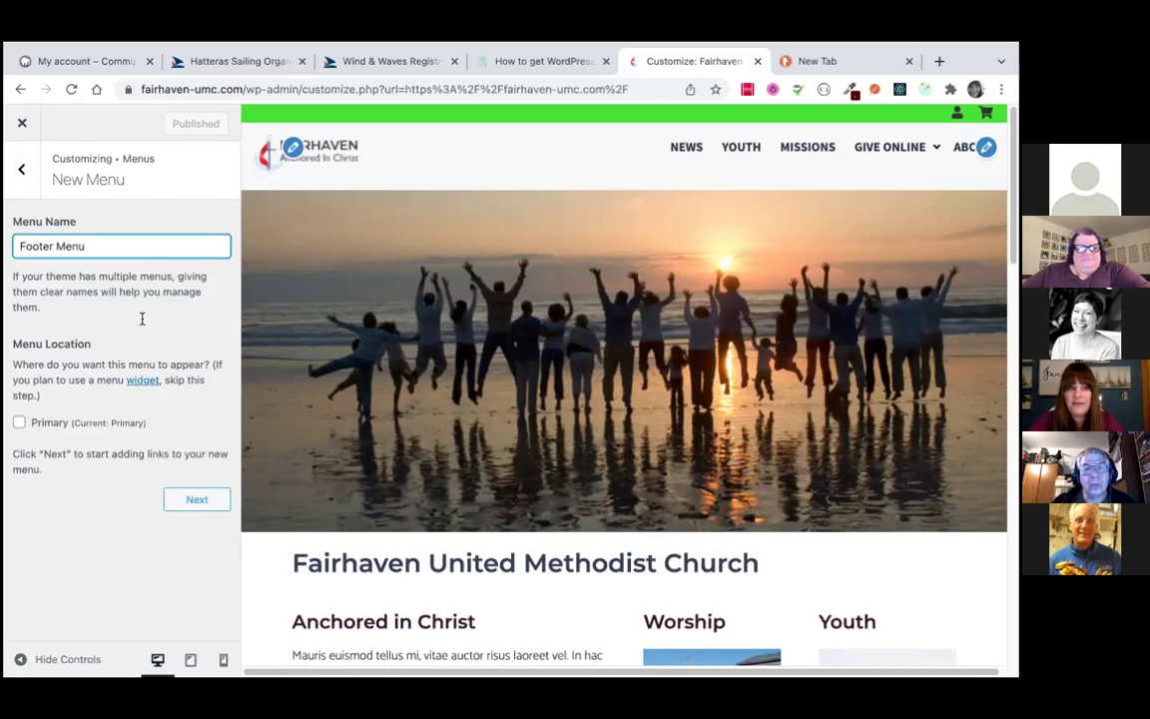
pyautogui.click(207, 500)
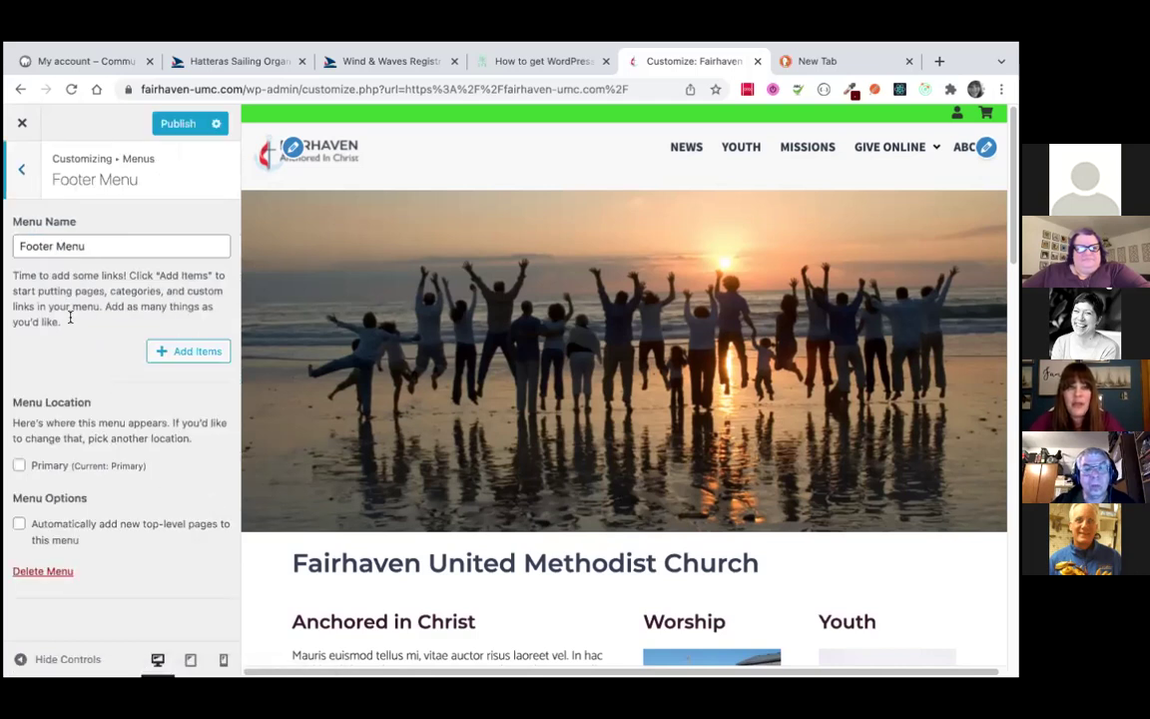
# Add the News, Fairhaven UMC and My Profile pages to the Footer Menu, with Fairhaven UMC placed first
pyautogui.click(196, 356)
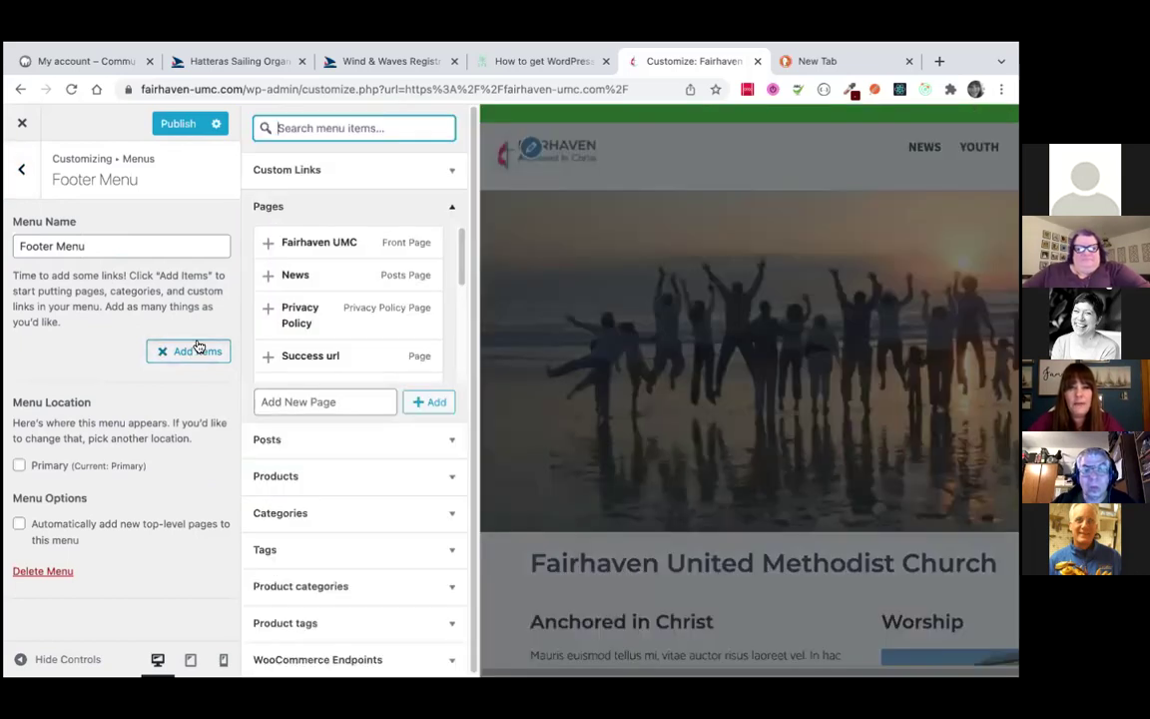
pyautogui.click(293, 275)
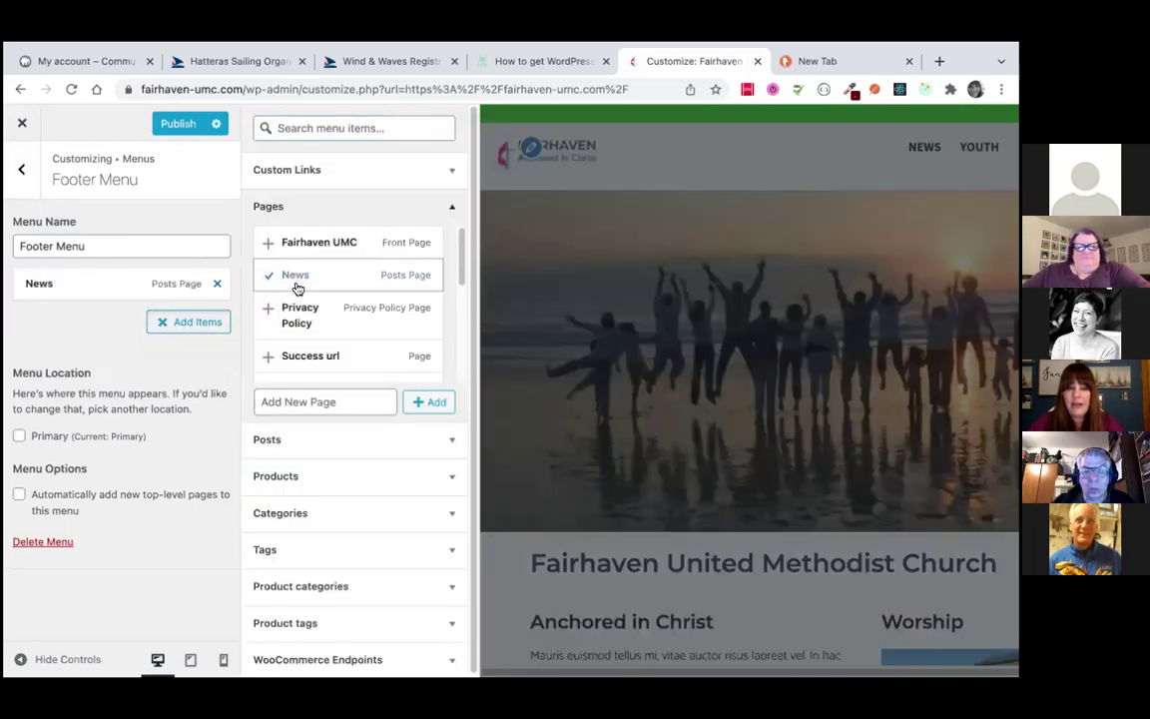
pyautogui.scroll(-3, 311, 284)
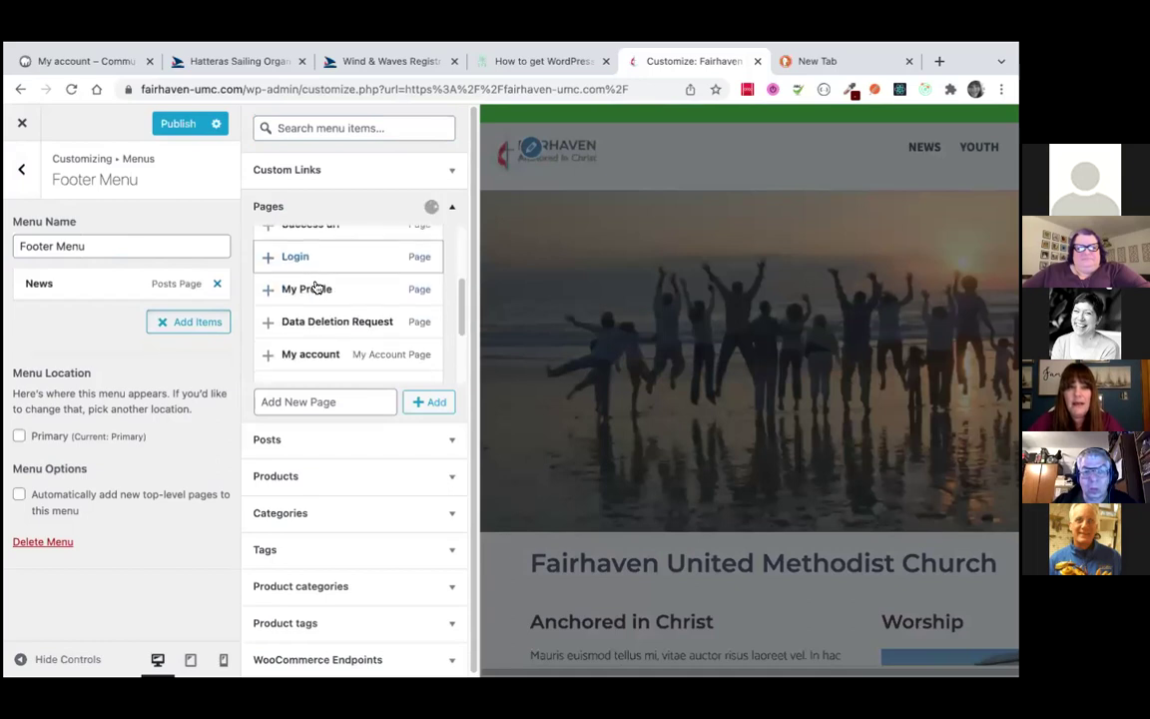
pyautogui.scroll(-5, 315, 287)
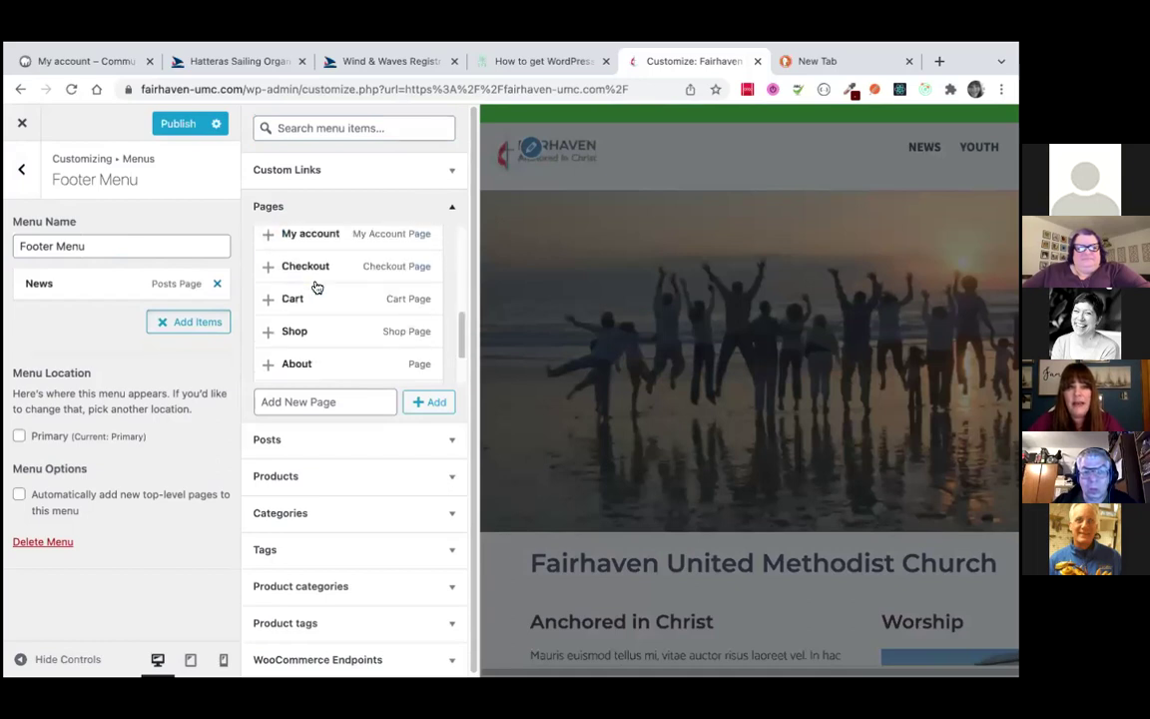
pyautogui.click(318, 362)
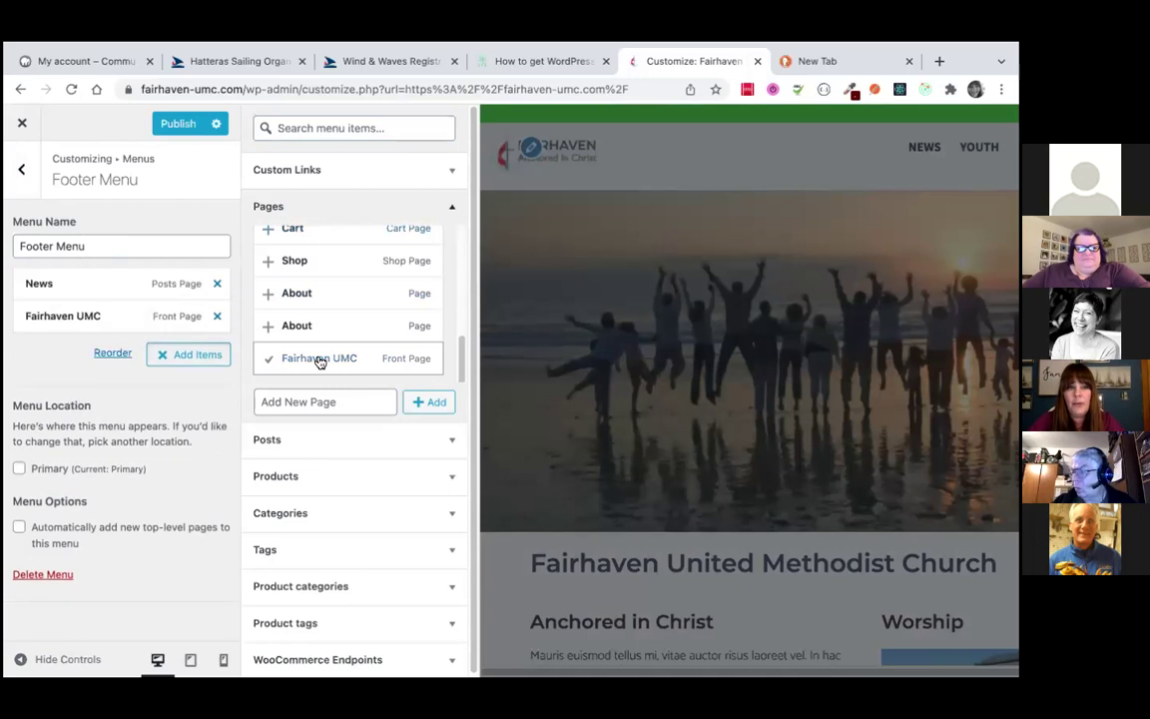
pyautogui.scroll(-3, 318, 362)
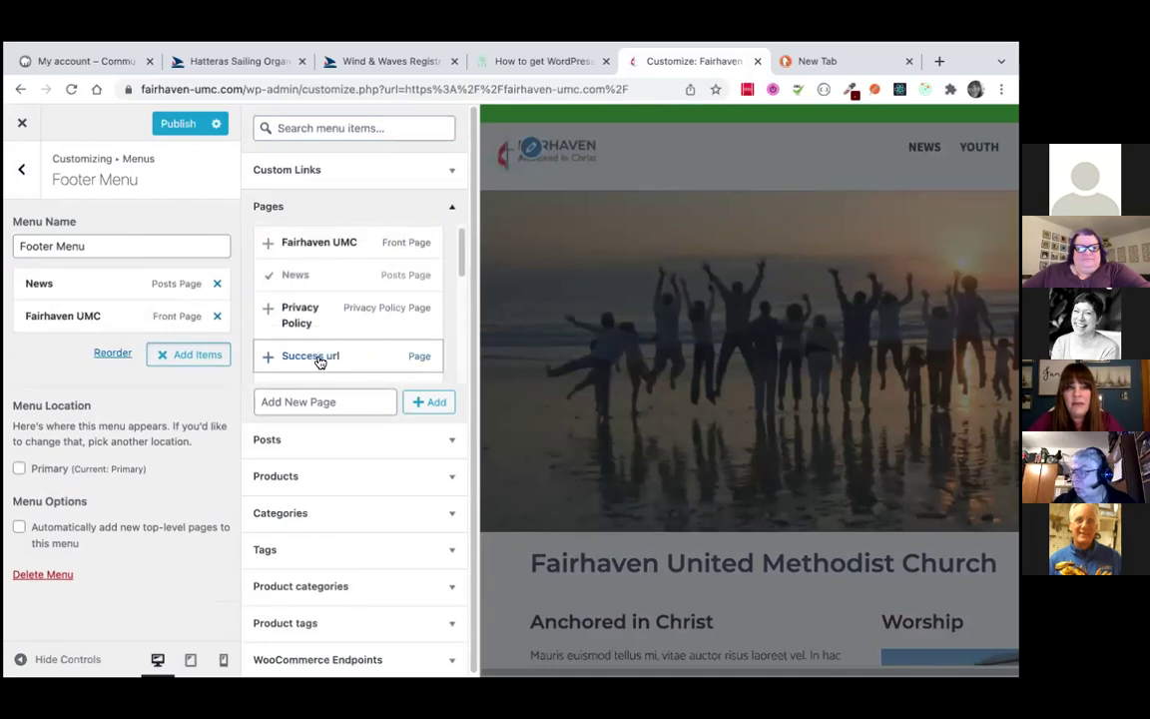
pyautogui.scroll(-2, 319, 285)
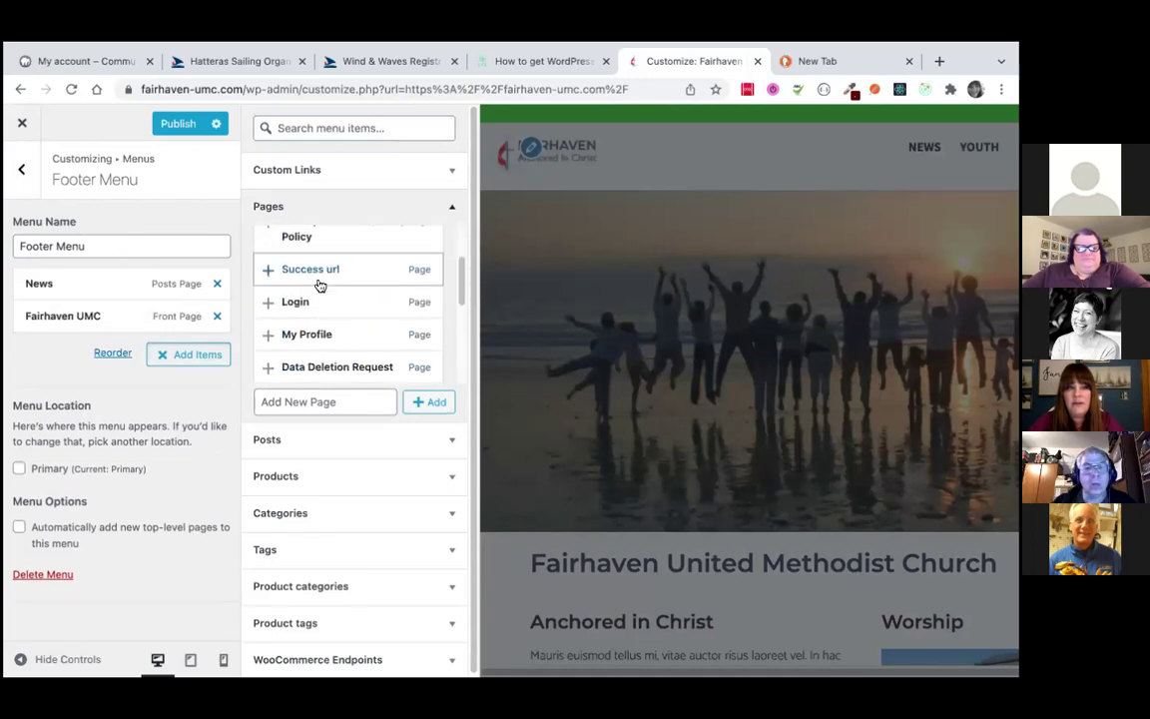
pyautogui.click(303, 320)
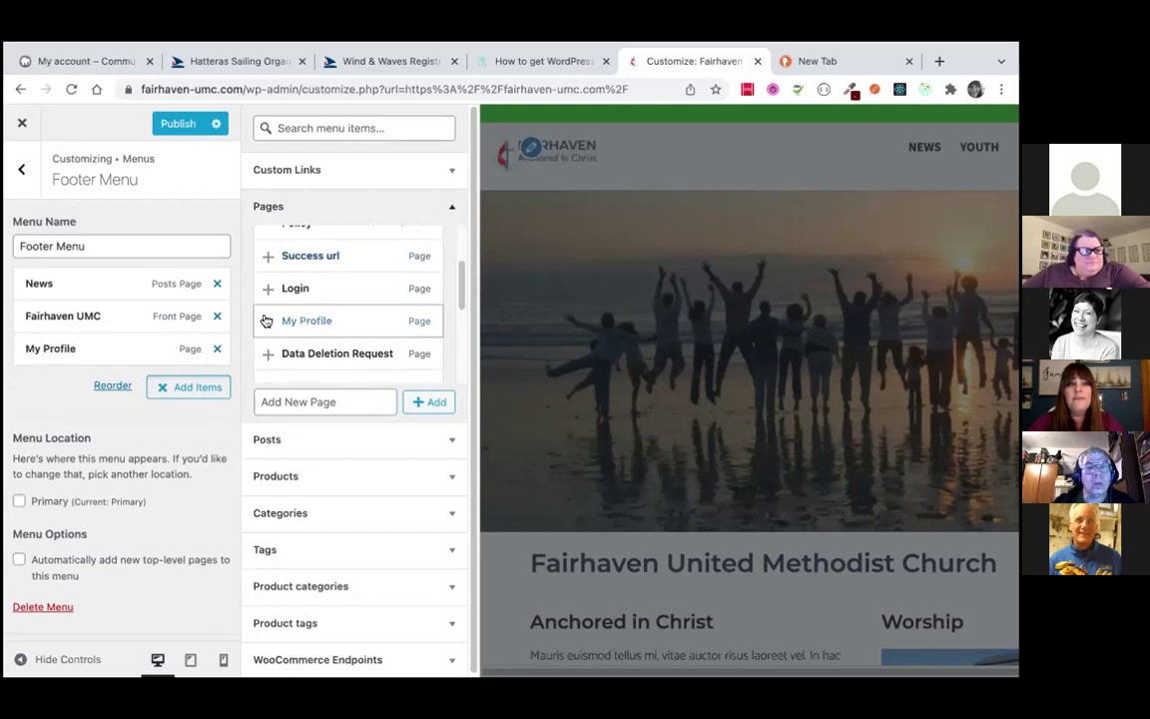
pyautogui.moveTo(53, 344); pyautogui.dragTo(72, 283)
# Add the Shop page to the end of the Footer Menu and publish the changes
pyautogui.scroll(3, 328, 280)
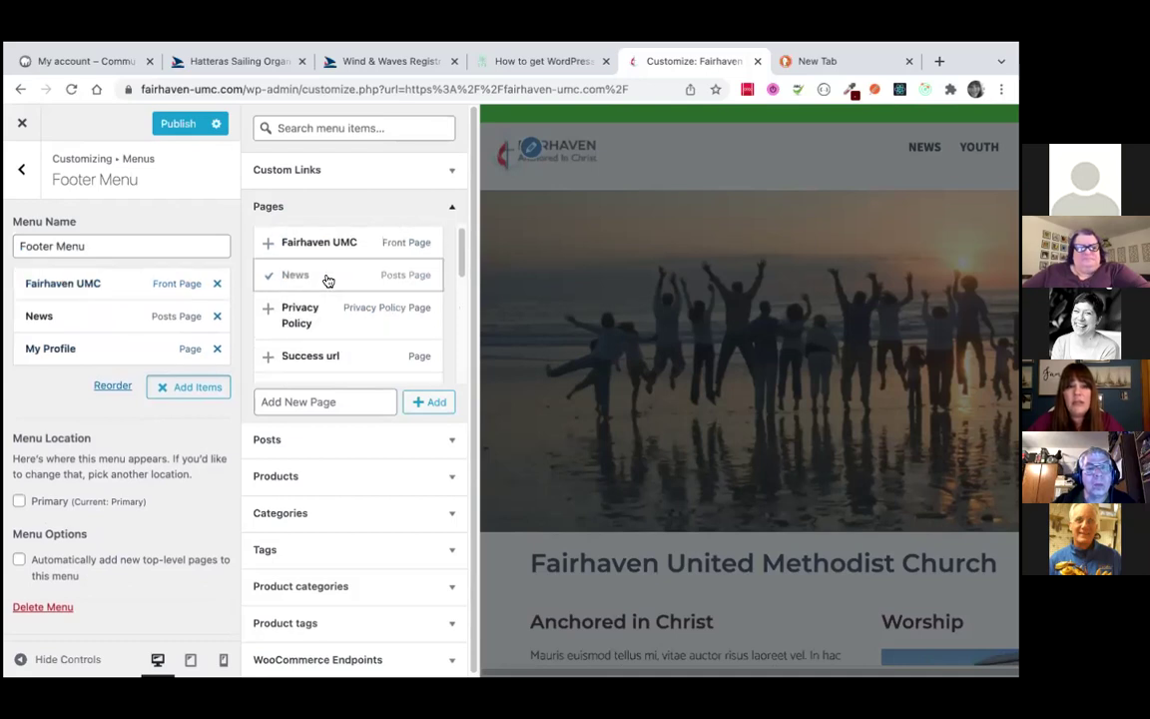
pyautogui.scroll(-5, 328, 281)
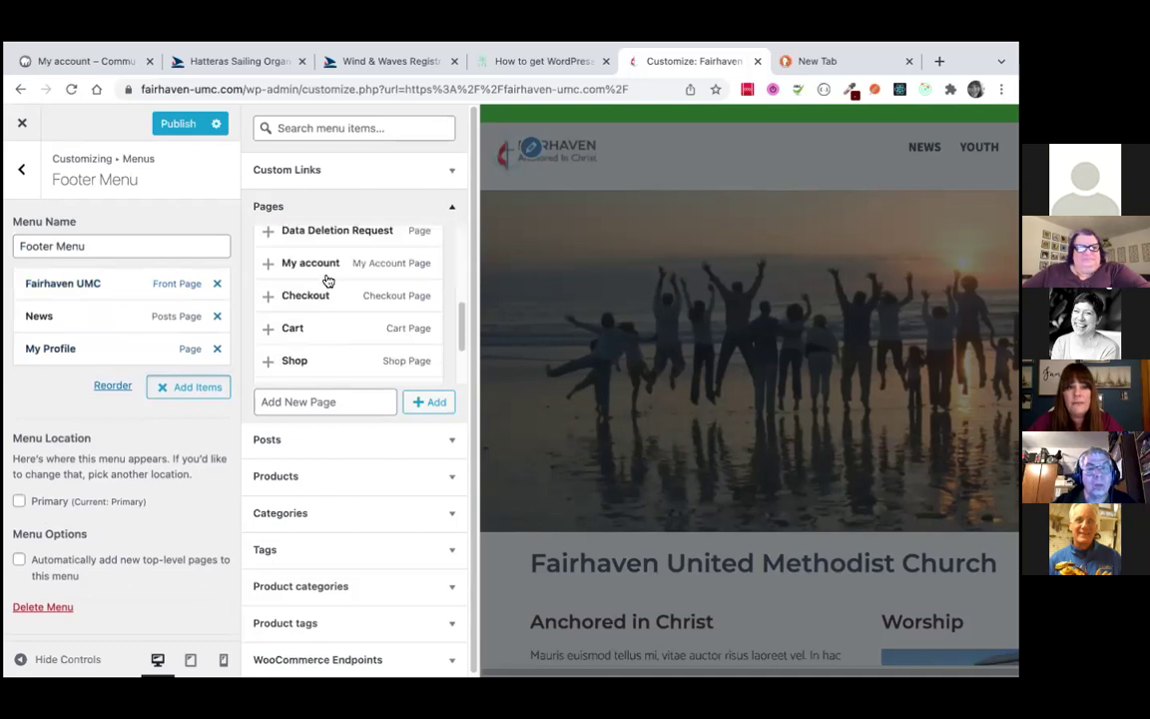
pyautogui.click(301, 262)
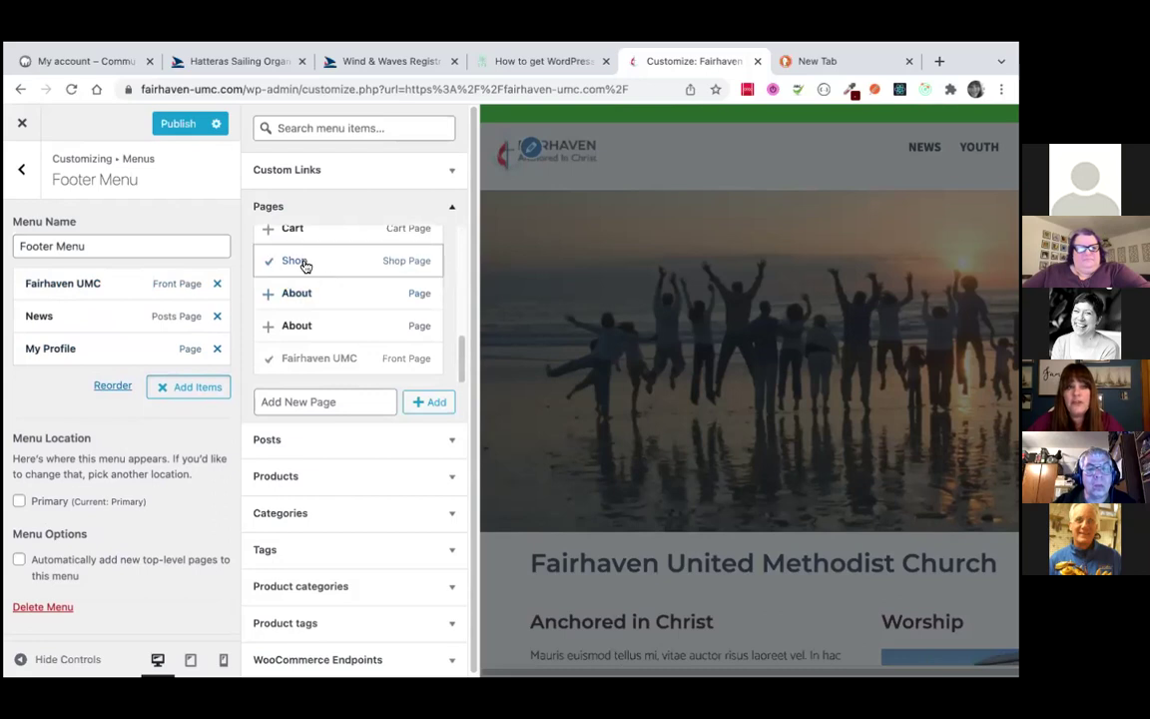
pyautogui.click(169, 125)
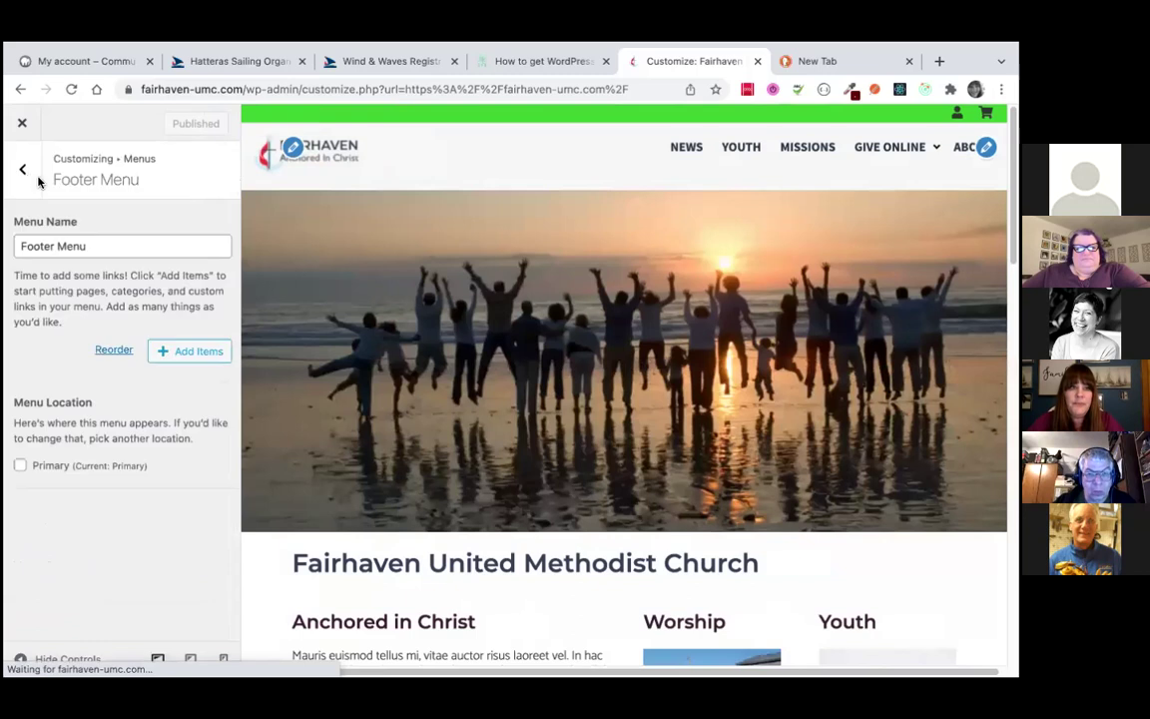
# Insert a Navigation Menu widget into the empty Footer #4 widget area
pyautogui.click(21, 170)
pyautogui.click(20, 171)
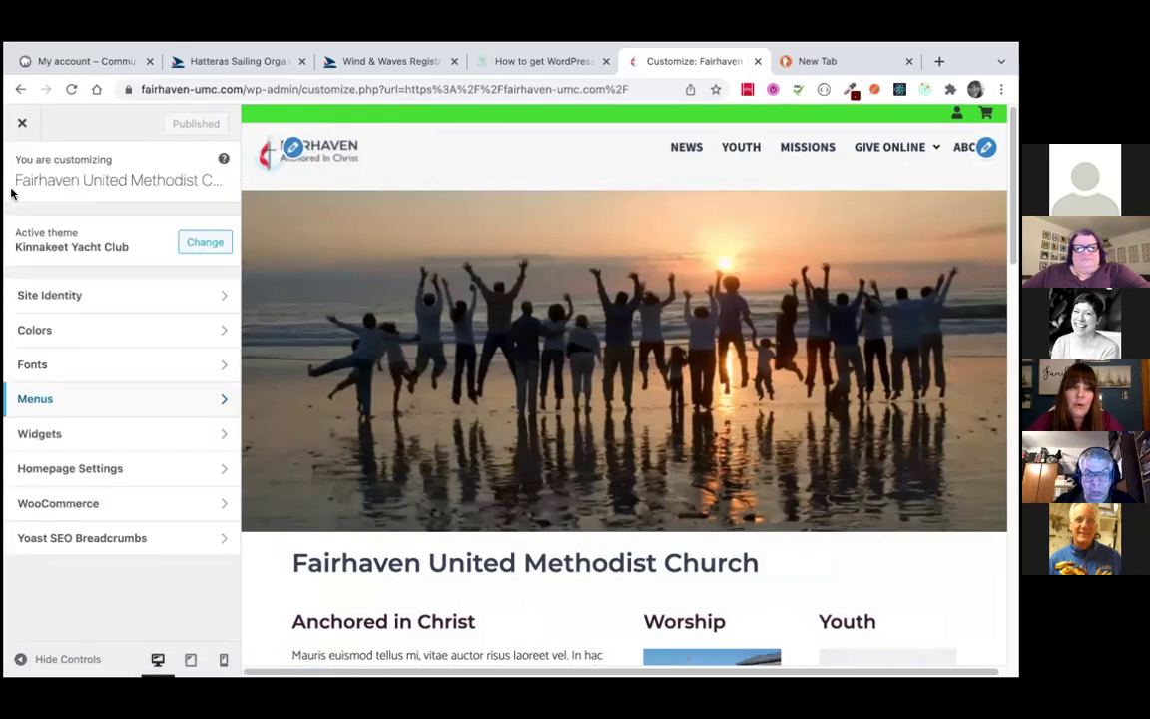
pyautogui.click(71, 435)
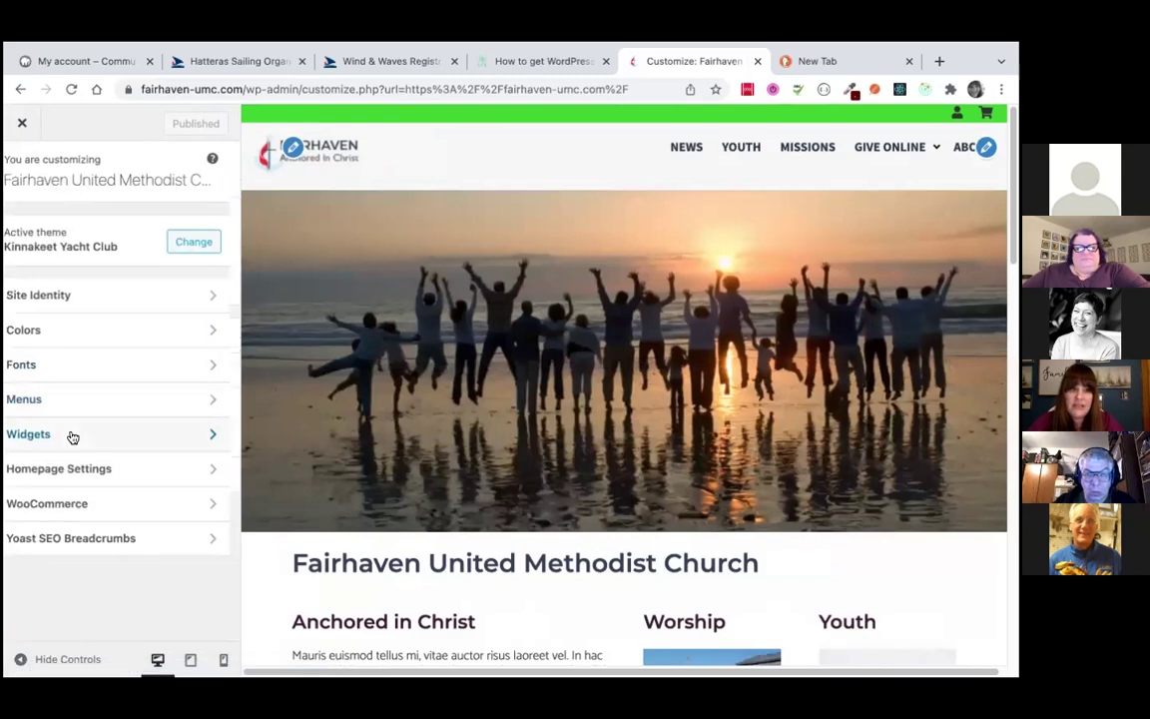
pyautogui.click(83, 476)
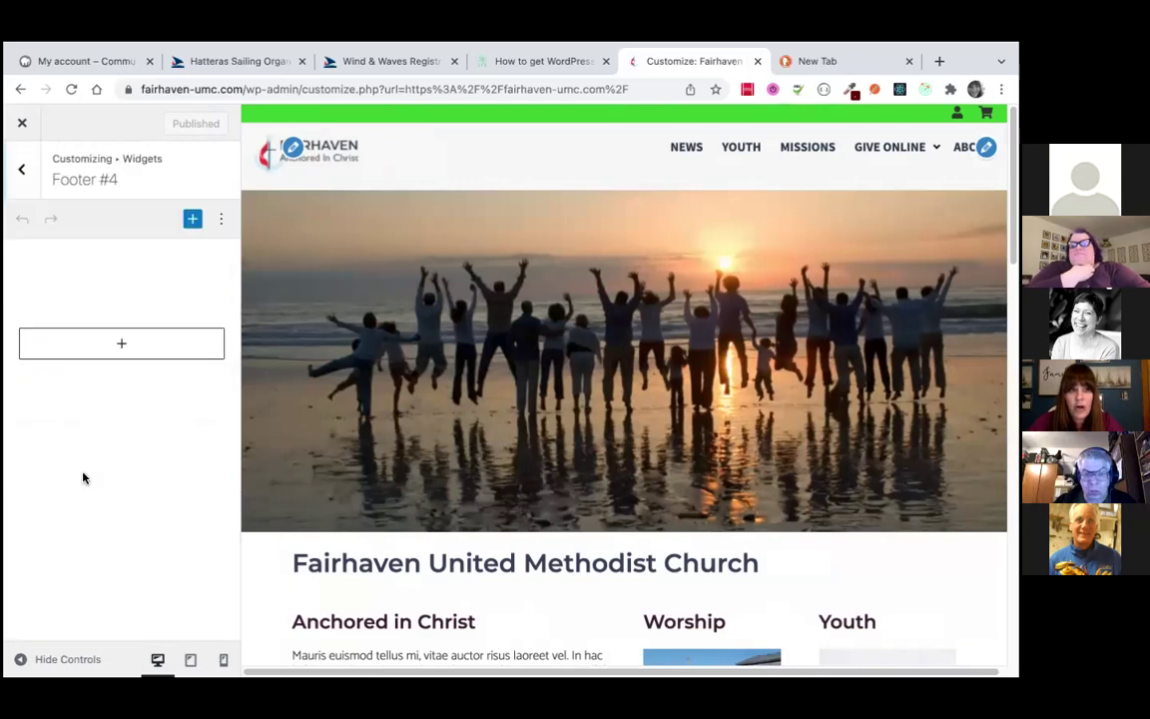
pyautogui.click(122, 345)
pyautogui.write('nav')
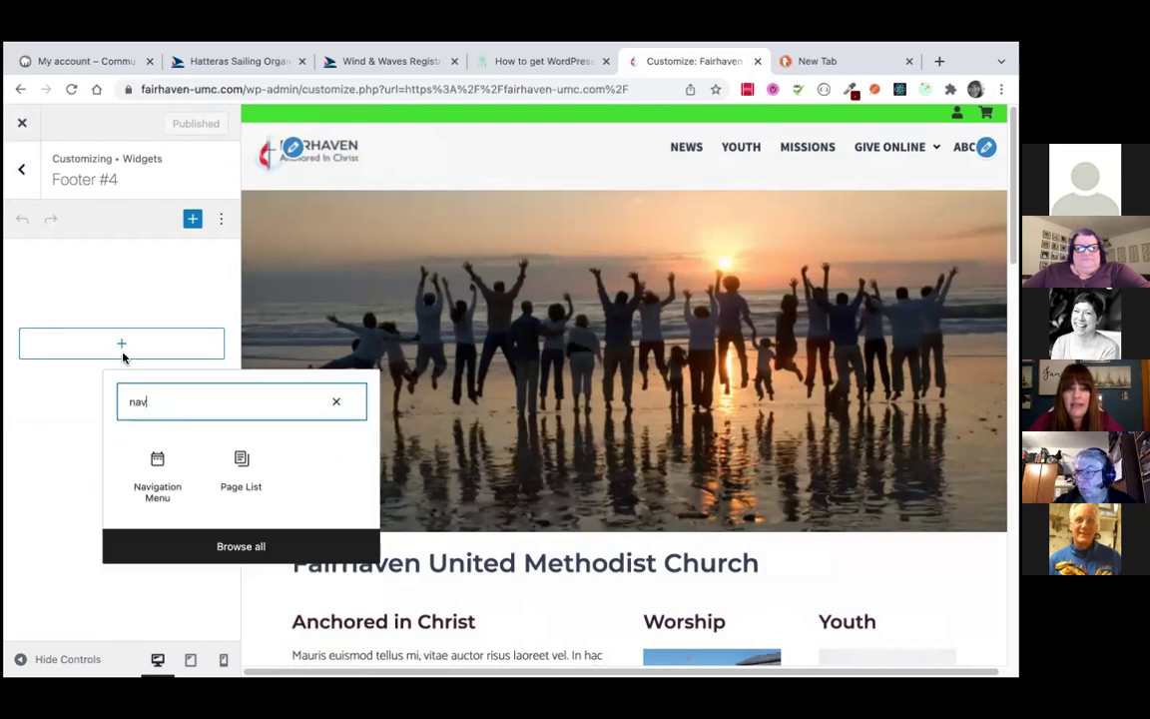
pyautogui.click(157, 469)
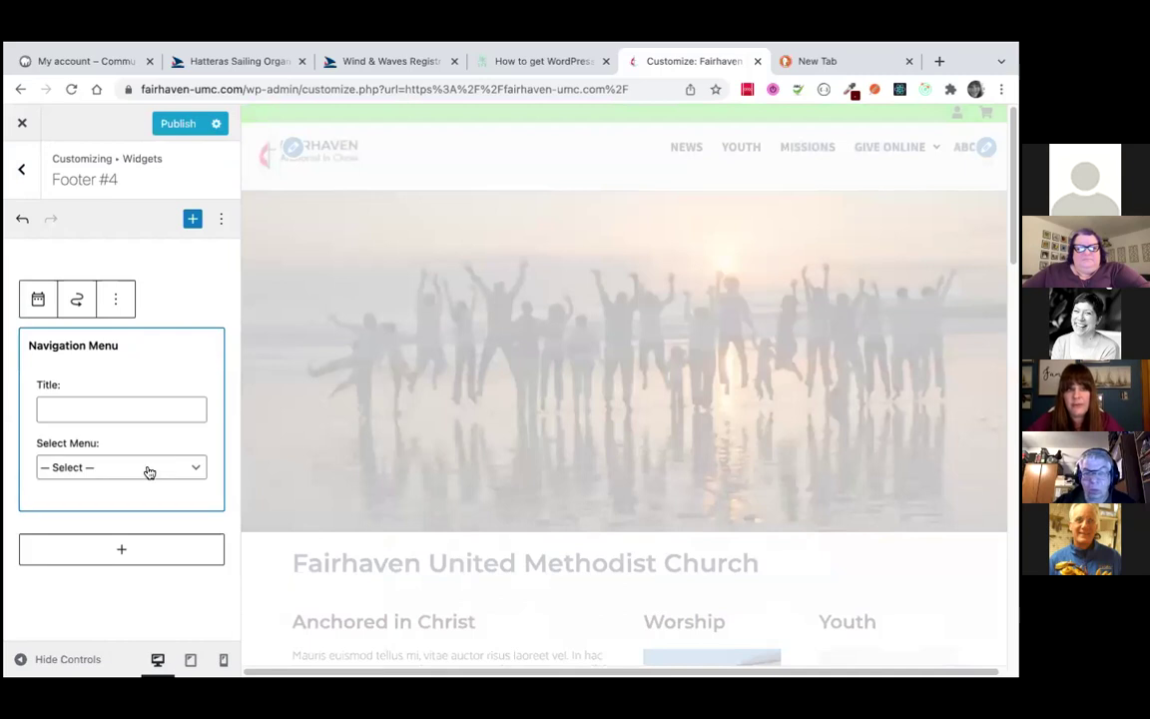
# Set the Footer #4 navigation widget to show the Footer Menu and open the News page in the preview
pyautogui.click(152, 461)
pyautogui.click(547, 289)
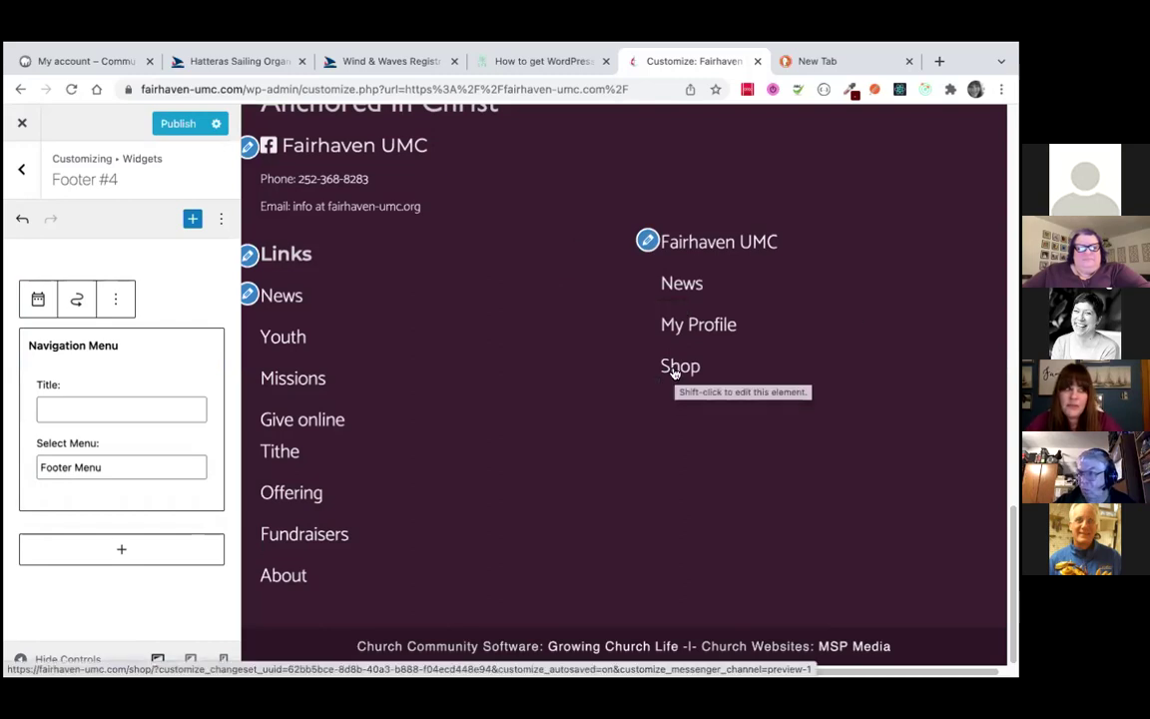
pyautogui.click(289, 311)
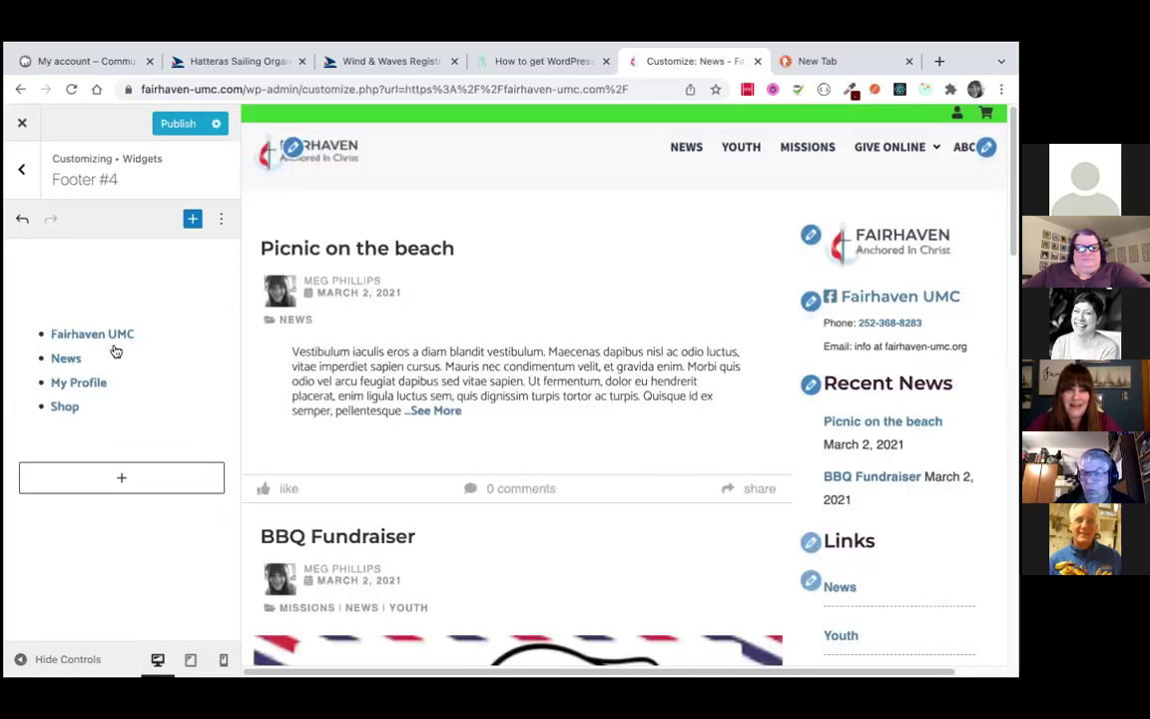
# Remove the legacy Links navigation menu widget from Footer #3 and publish the changes
pyautogui.click(21, 172)
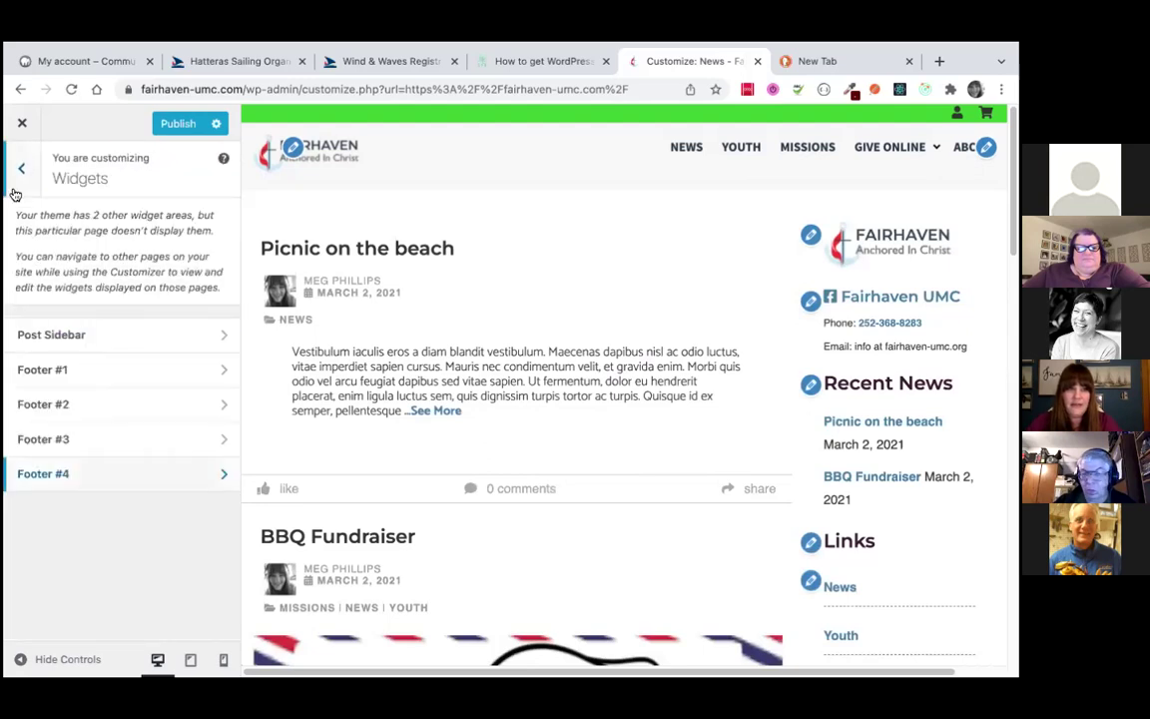
pyautogui.click(146, 439)
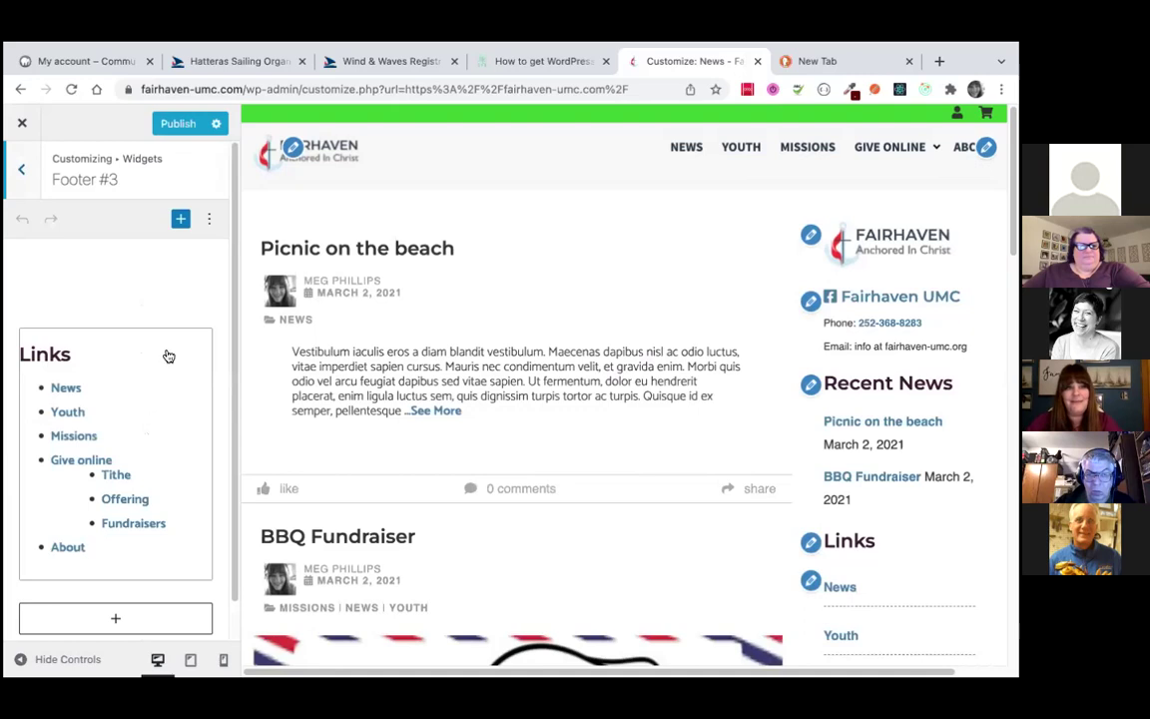
pyautogui.click(168, 350)
pyautogui.click(115, 298)
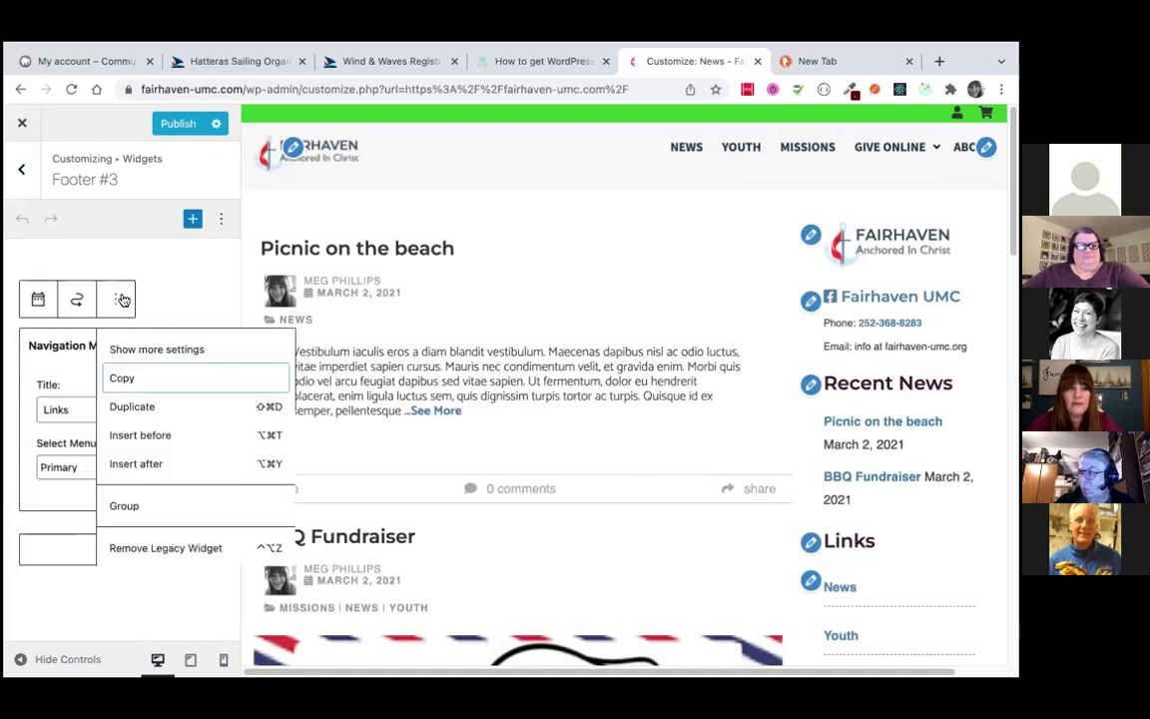
pyautogui.click(148, 548)
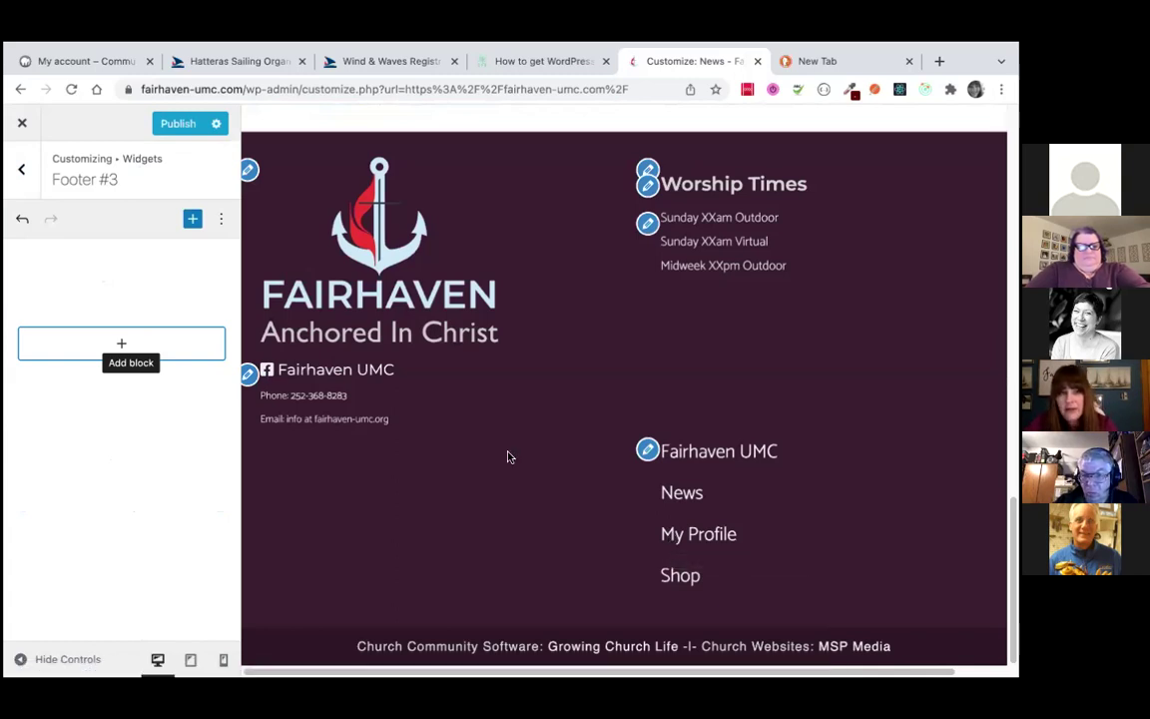
pyautogui.click(175, 126)
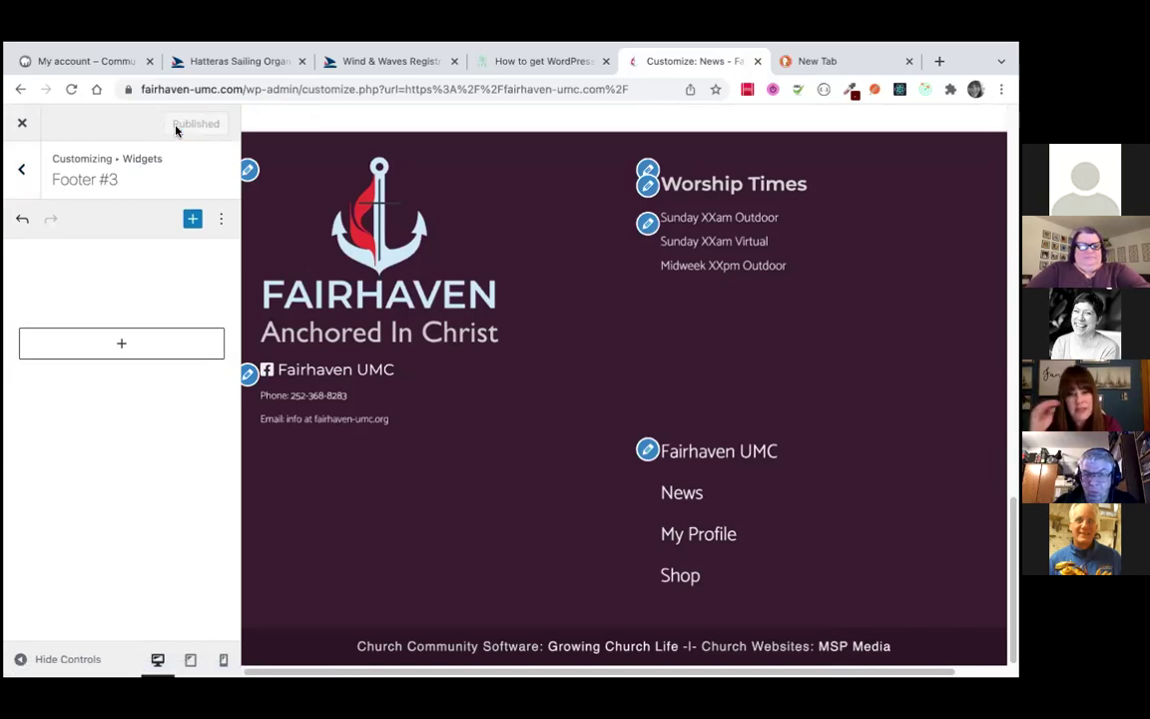
pyautogui.click(21, 170)
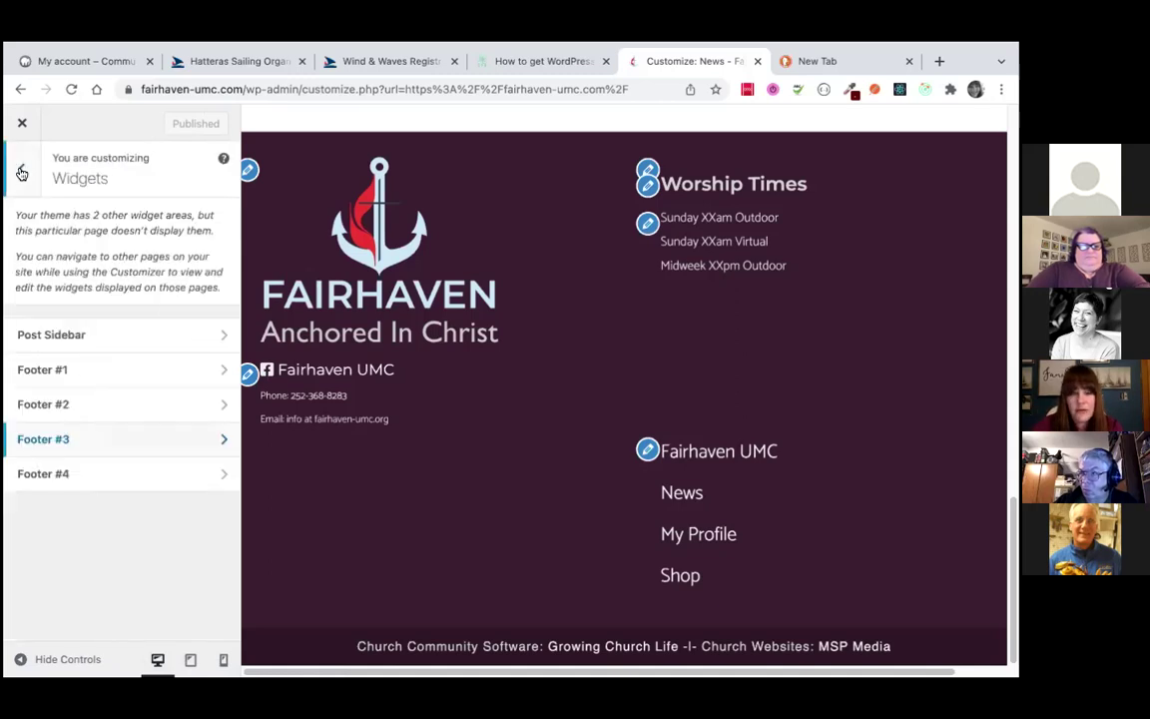
pyautogui.click(21, 171)
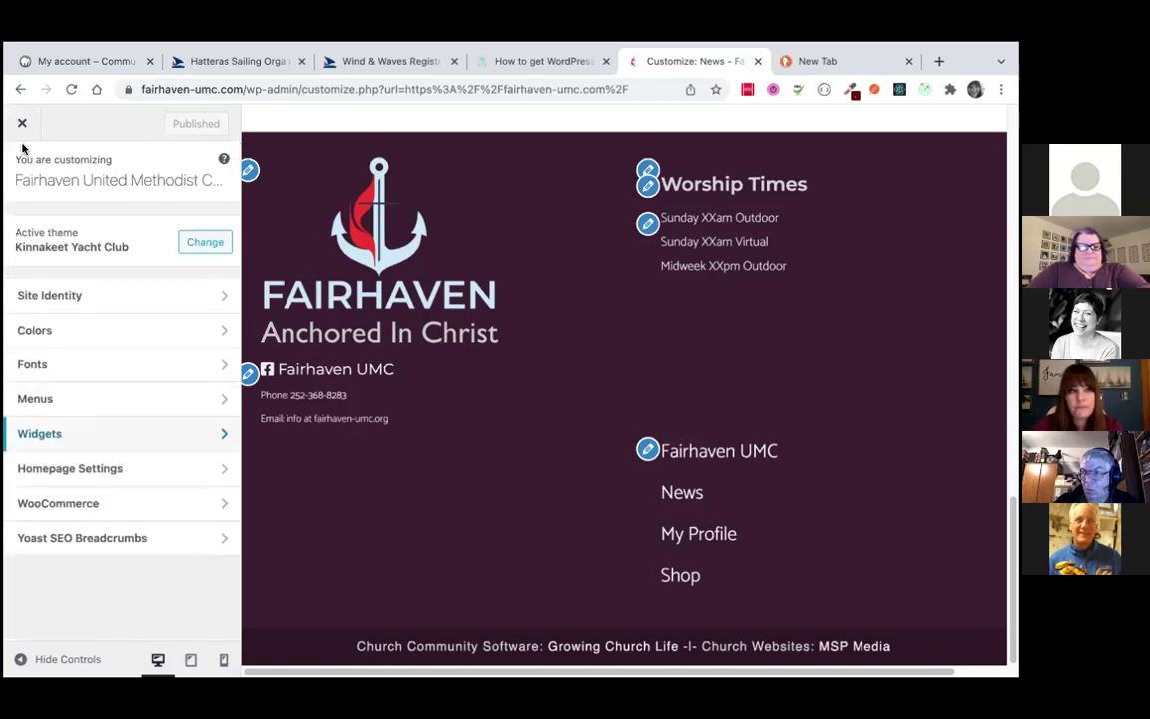
# Close the Customizer and return to the live Fairhaven UMC home page
pyautogui.click(22, 124)
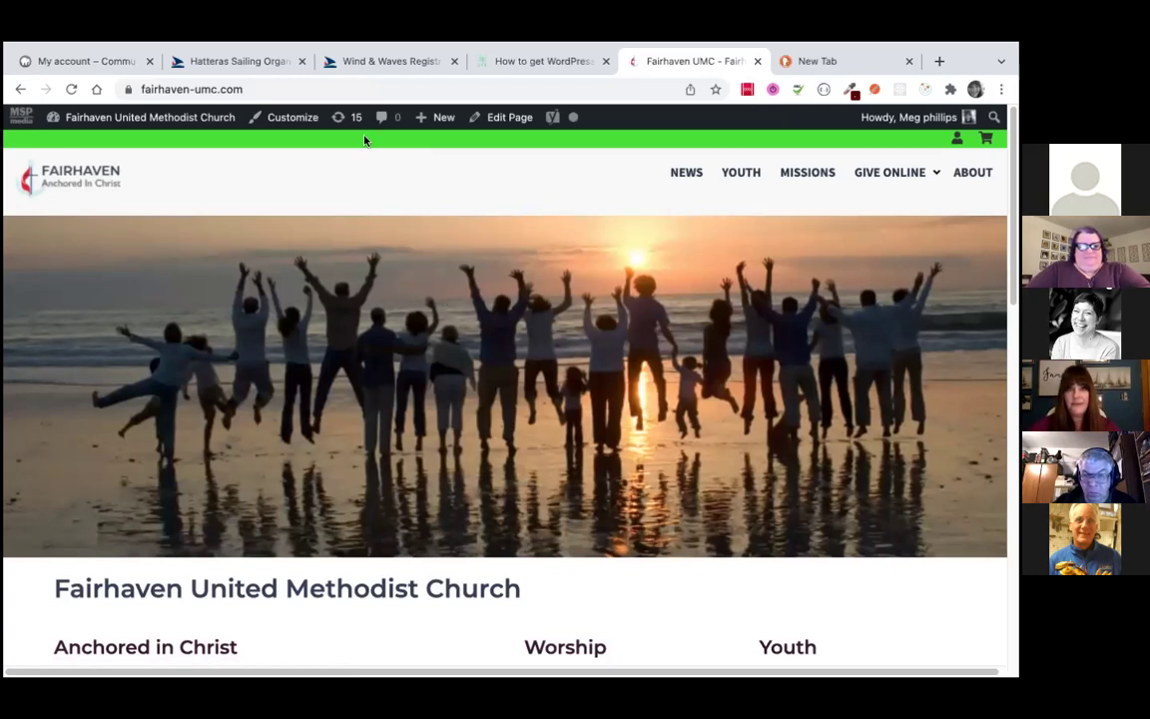
pyautogui.click(535, 88)
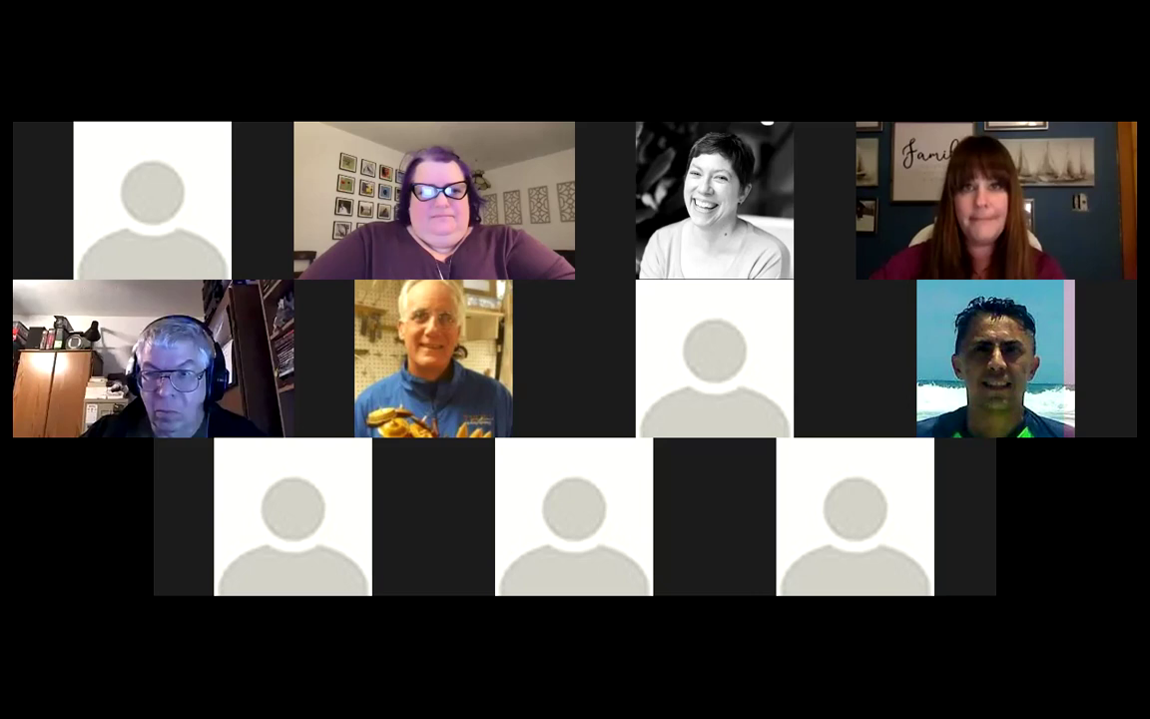
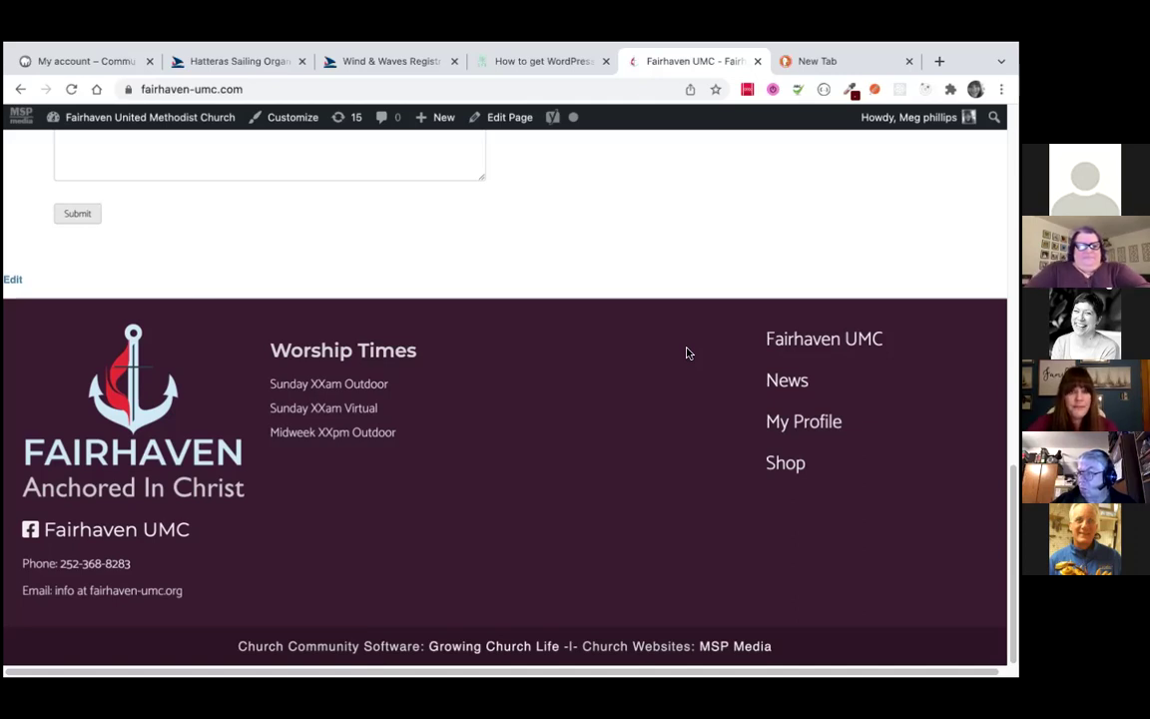
# Examine the live home page's contact form, header menu, banner image, and Worship and Youth columns
pyautogui.scroll(5, 687, 353)
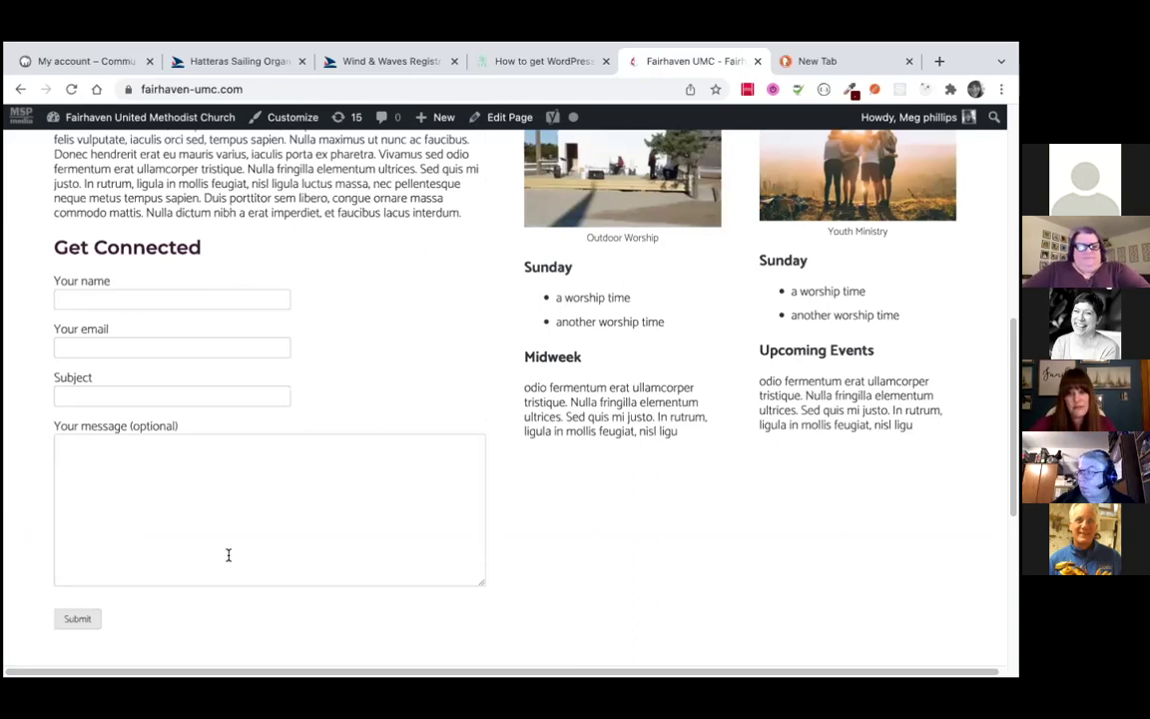
pyautogui.scroll(1, 228, 555)
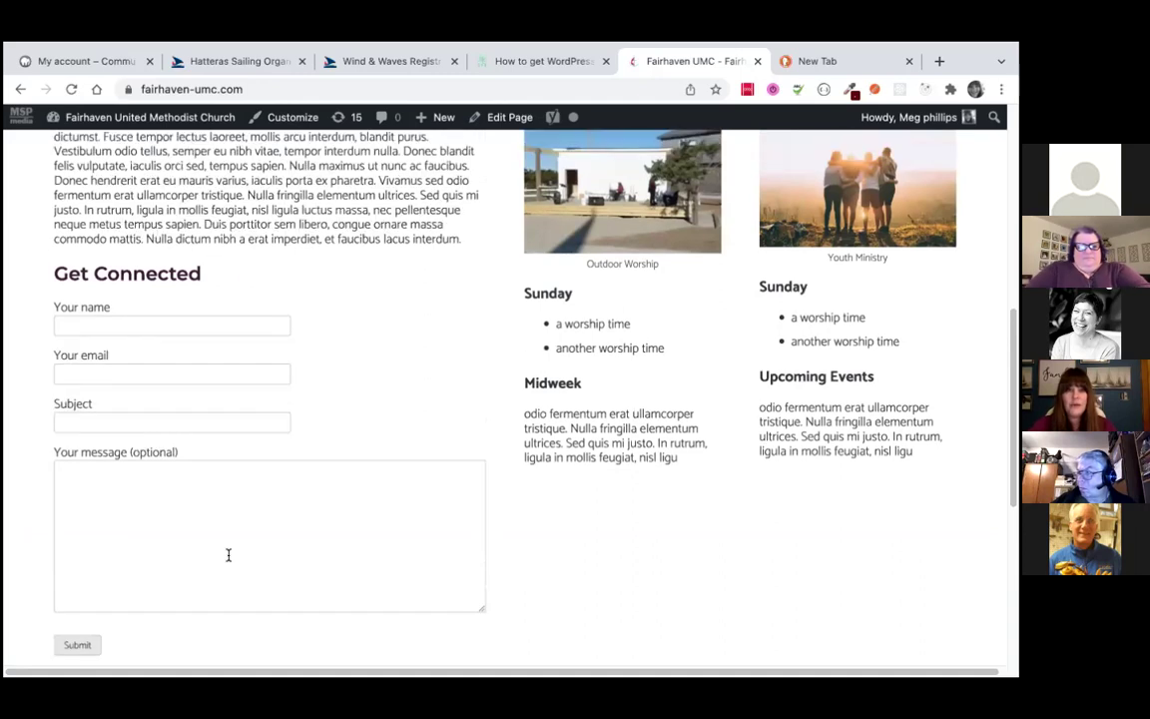
pyautogui.scroll(3, 228, 557)
pyautogui.scroll(6, 227, 559)
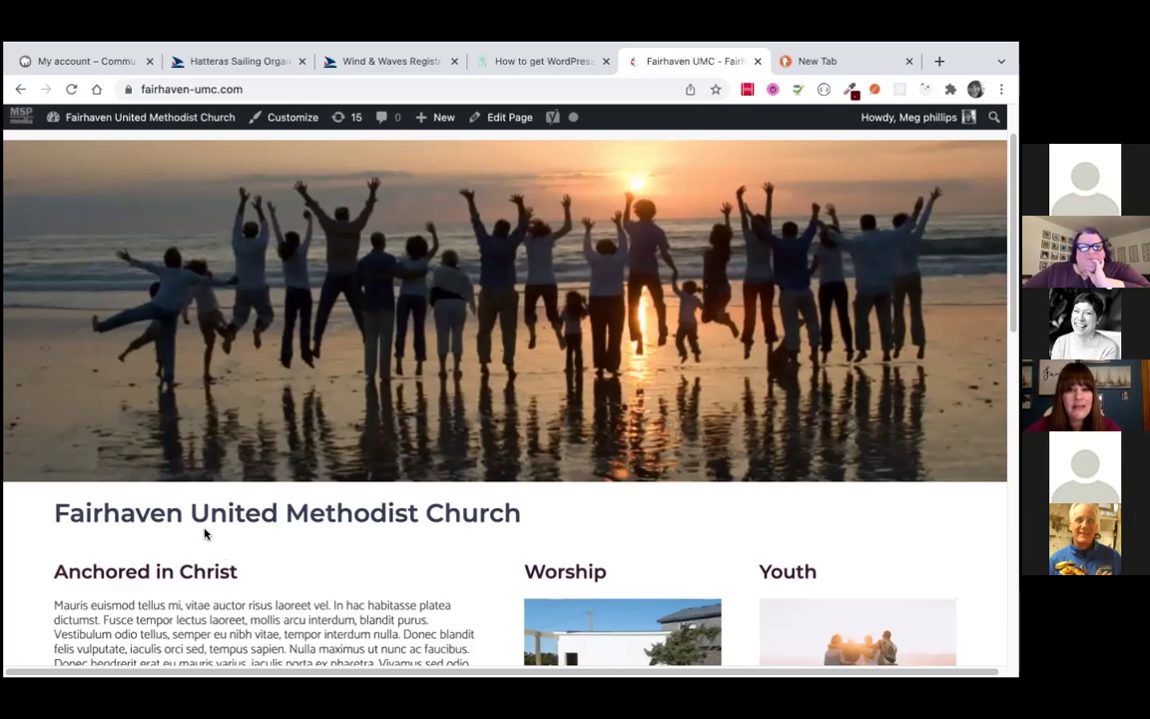
pyautogui.scroll(2, 204, 534)
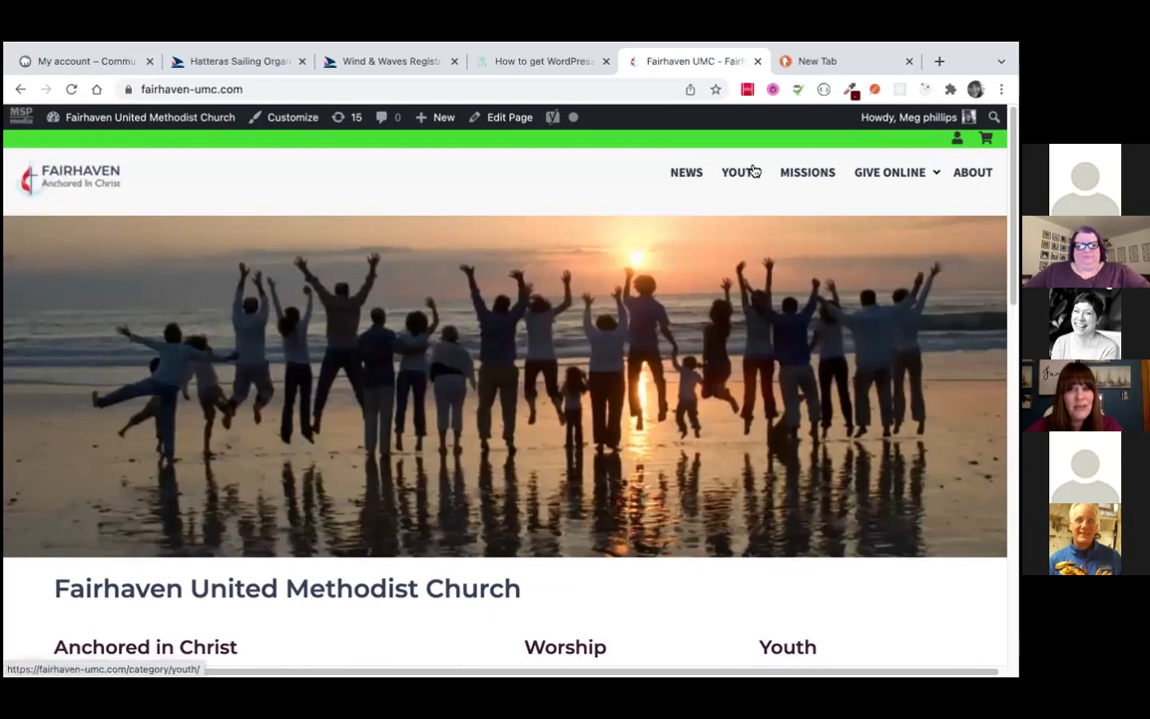
pyautogui.moveTo(886, 175)
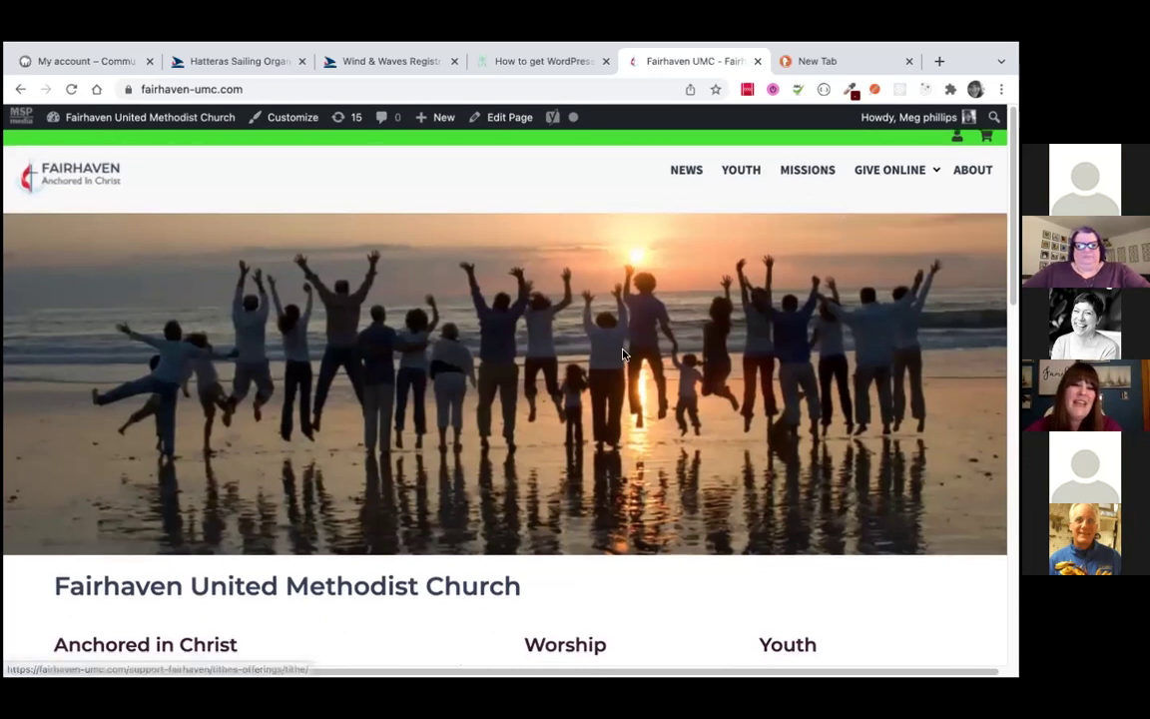
pyautogui.scroll(-2, 622, 354)
pyautogui.scroll(-2, 622, 353)
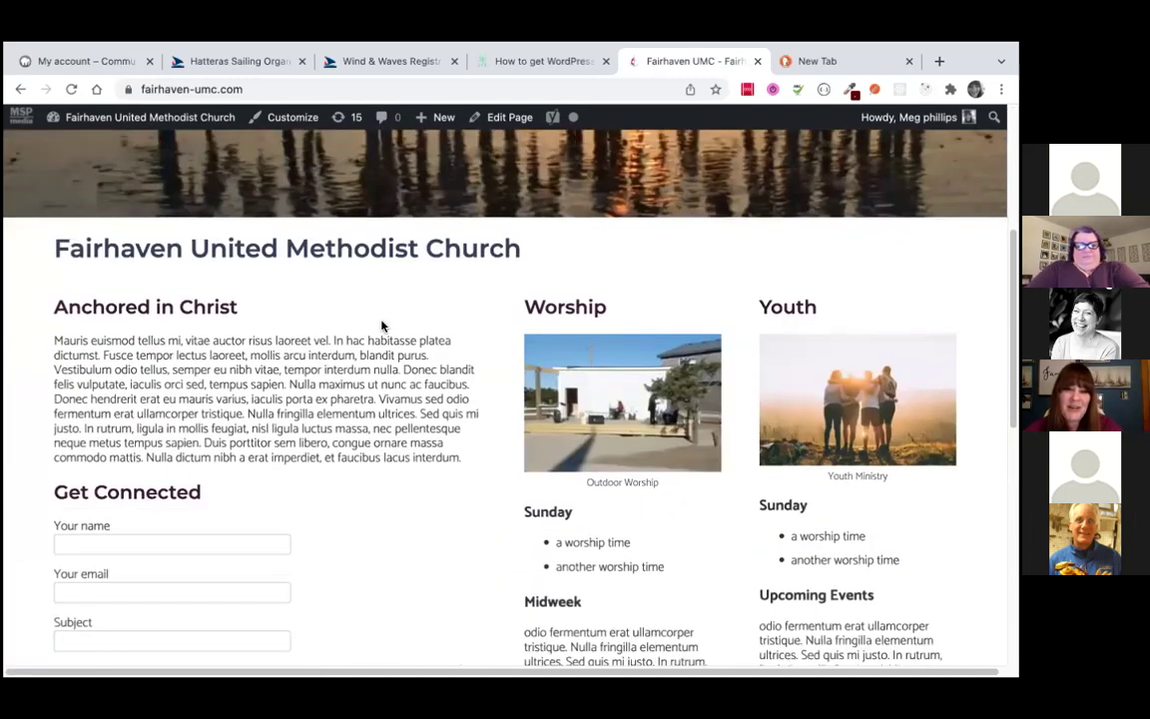
pyautogui.scroll(-1, 665, 352)
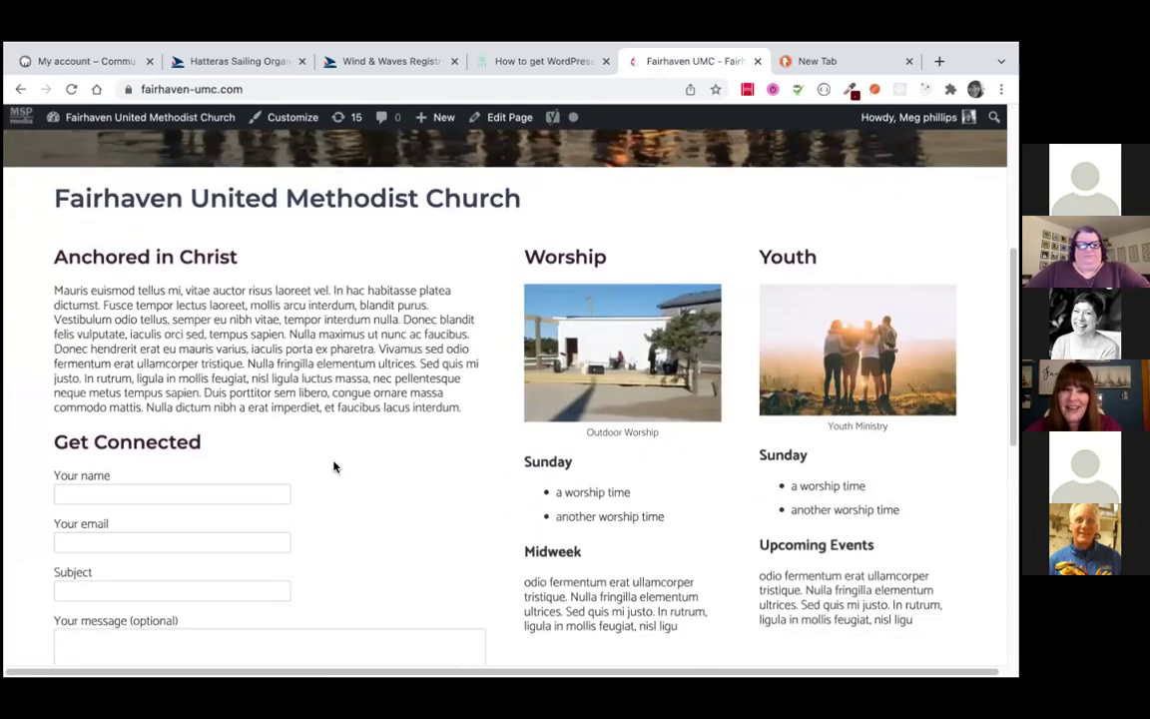
pyautogui.scroll(-1, 219, 459)
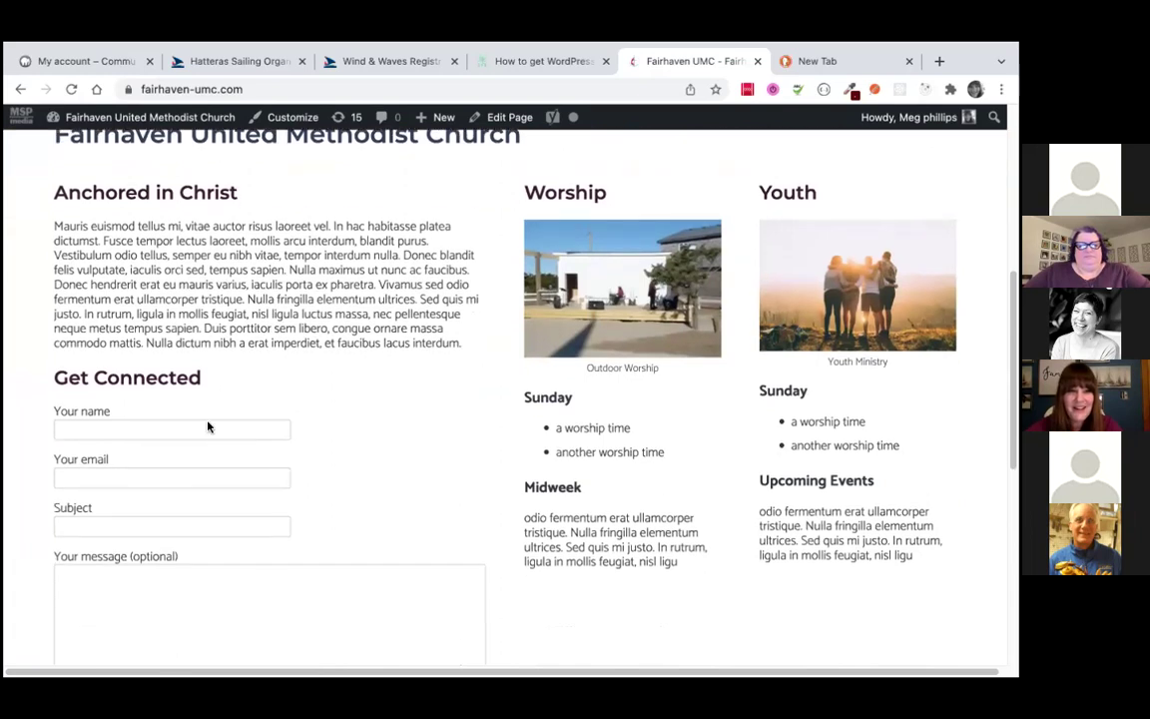
# Open the home page for editing and add an empty paragraph beneath the Fairhaven United Methodist Church heading
pyautogui.click(501, 120)
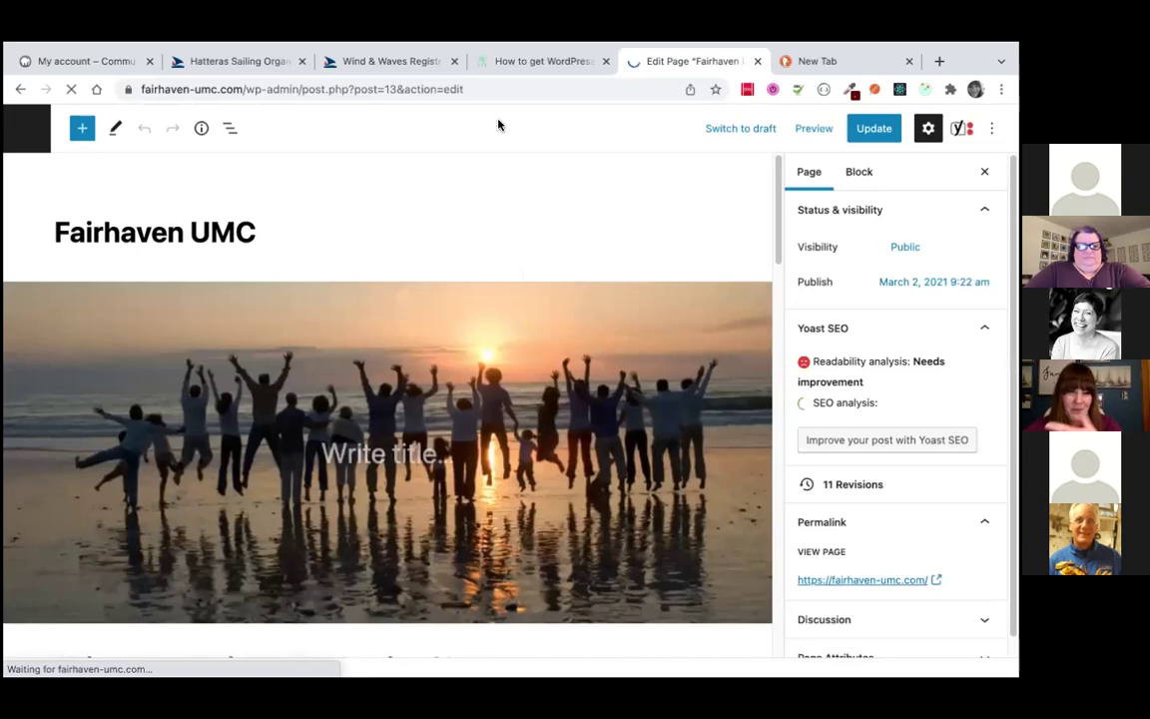
pyautogui.scroll(-3, 504, 367)
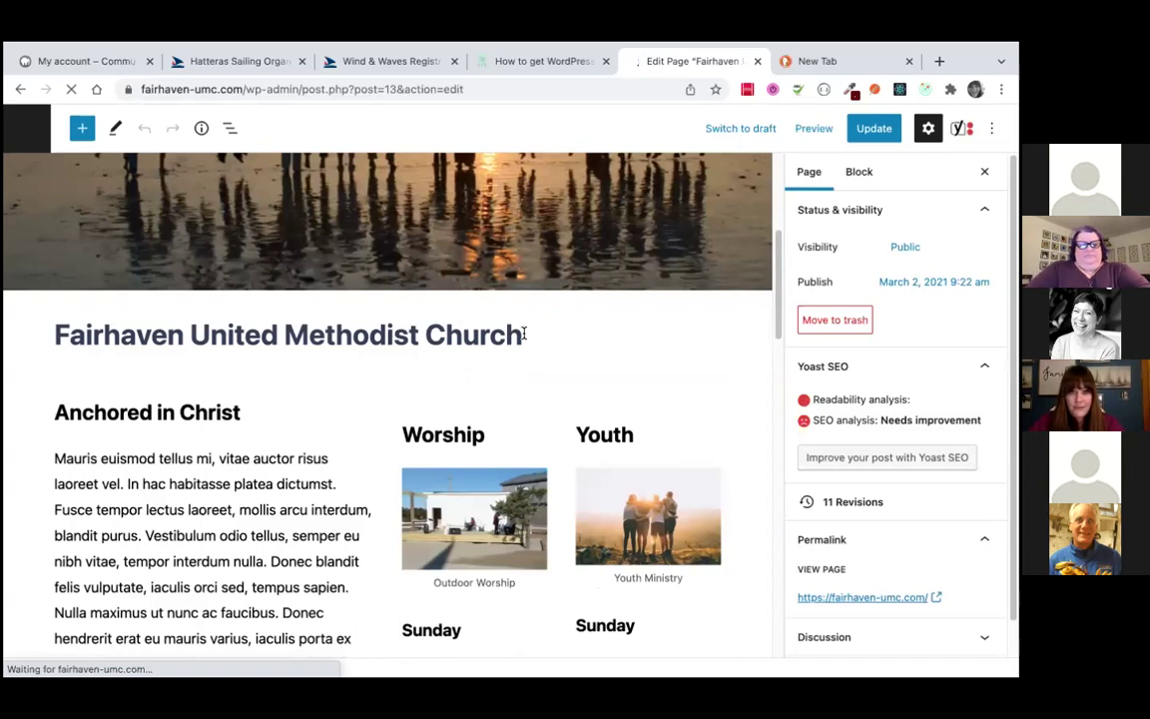
pyautogui.click(526, 395)
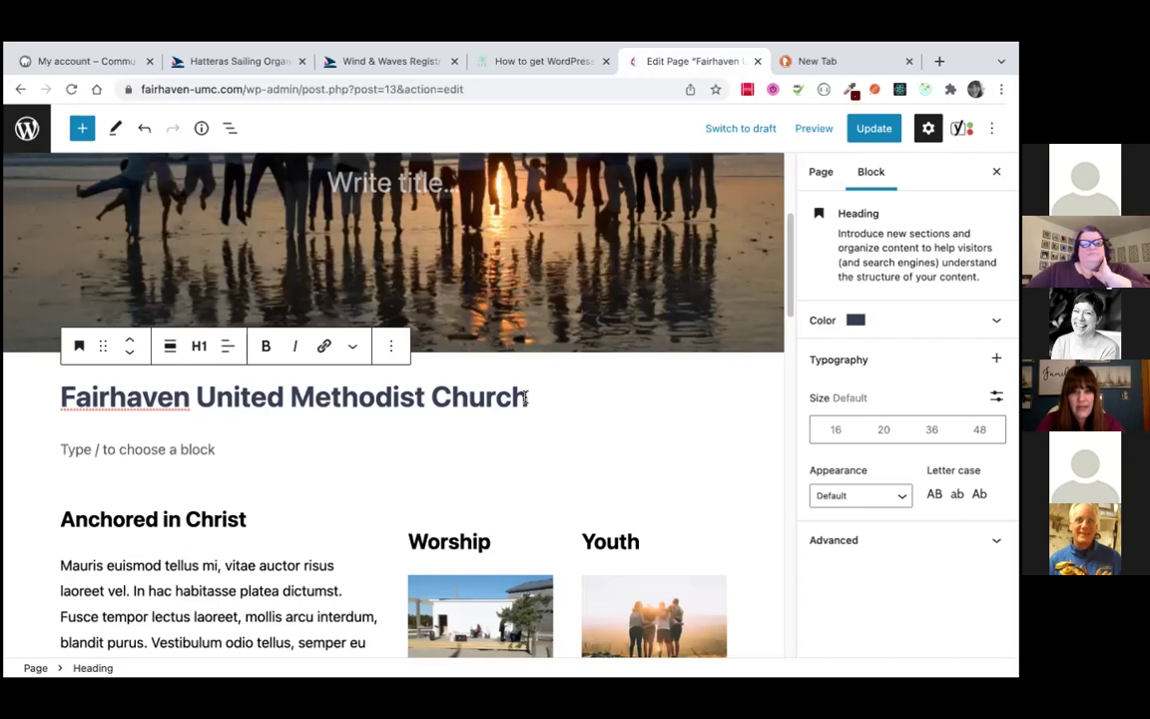
pyautogui.press('Return')
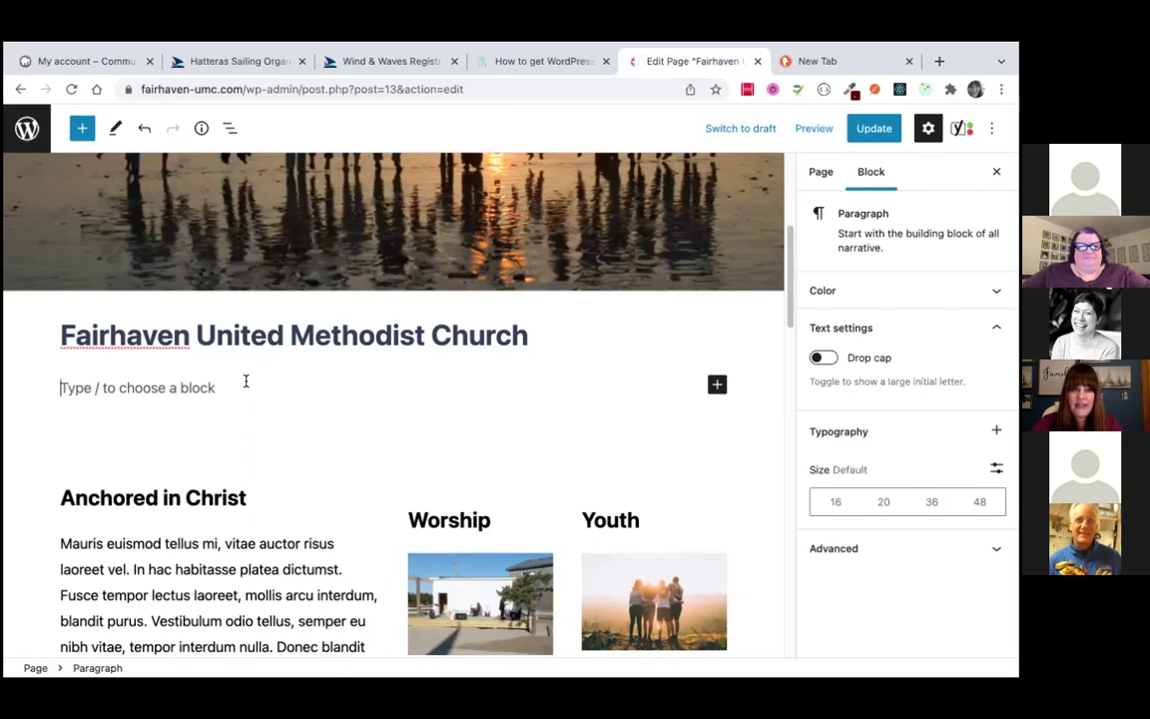
# Insert a Columns block with the 33 / 33 / 33 layout in the empty paragraph below the church name heading
pyautogui.write('/')
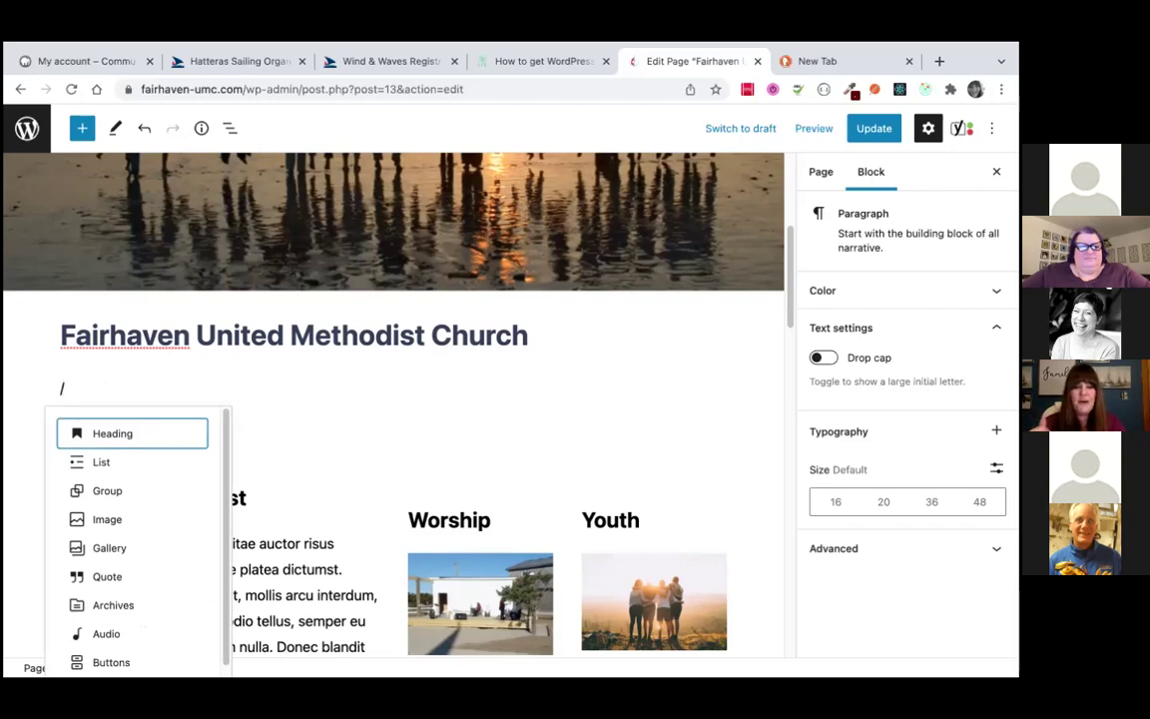
pyautogui.write('col')
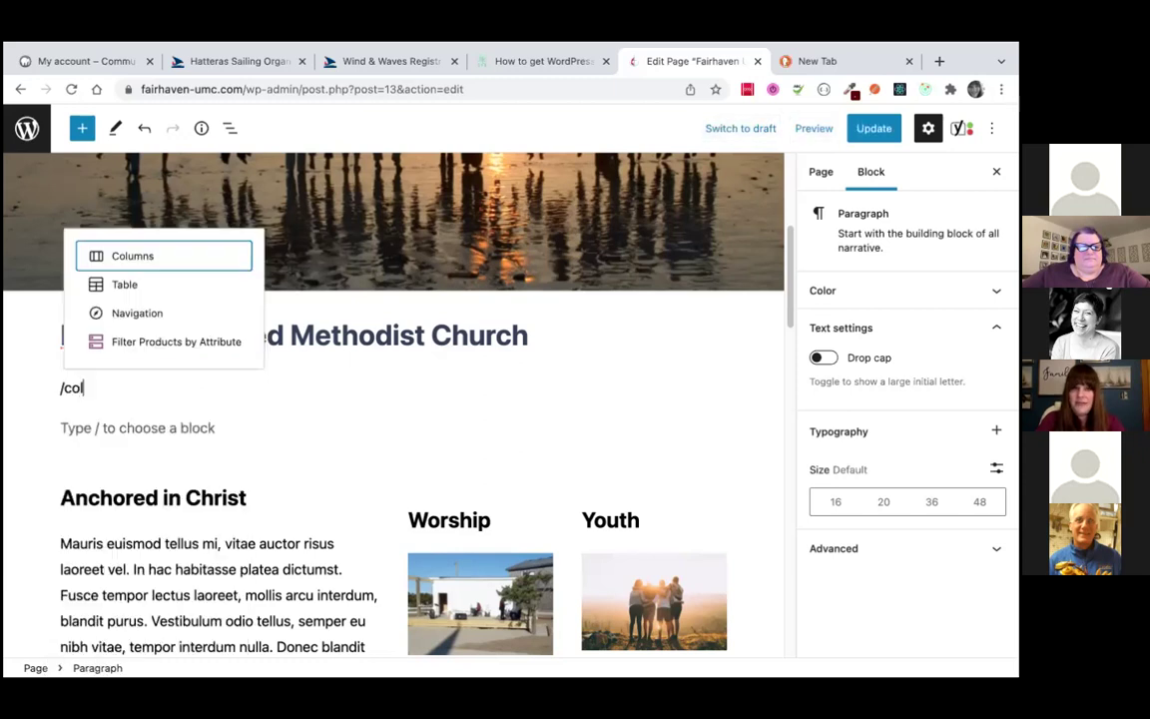
pyautogui.click(135, 258)
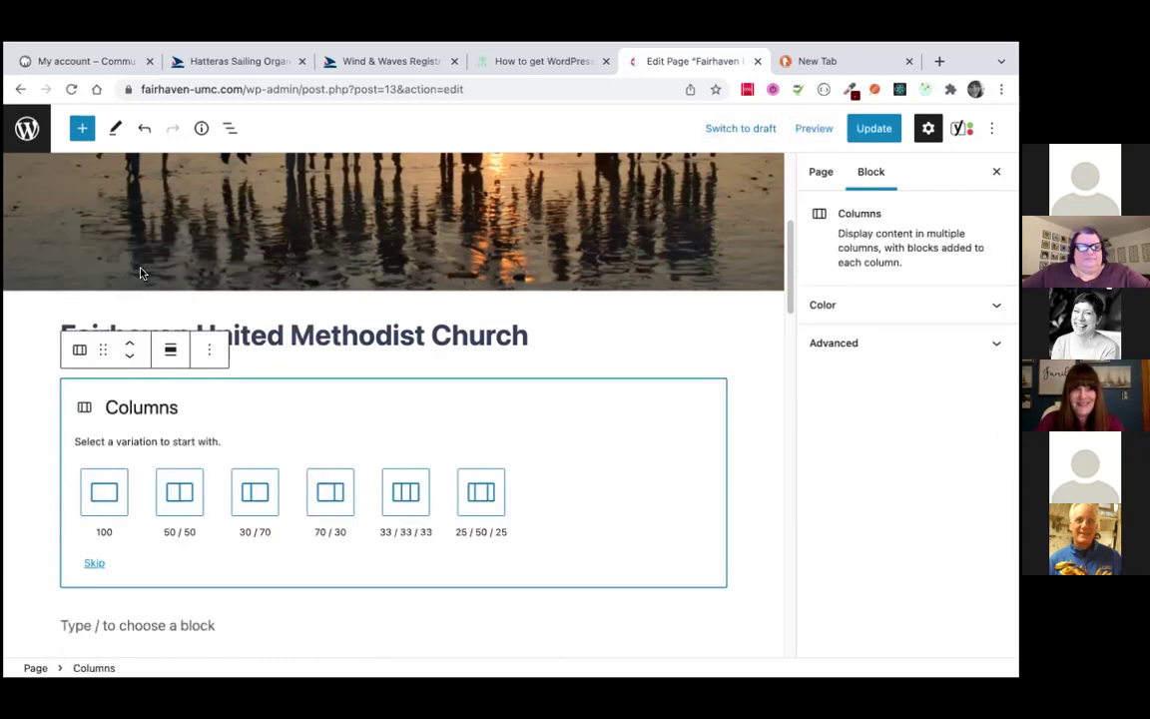
pyautogui.click(398, 485)
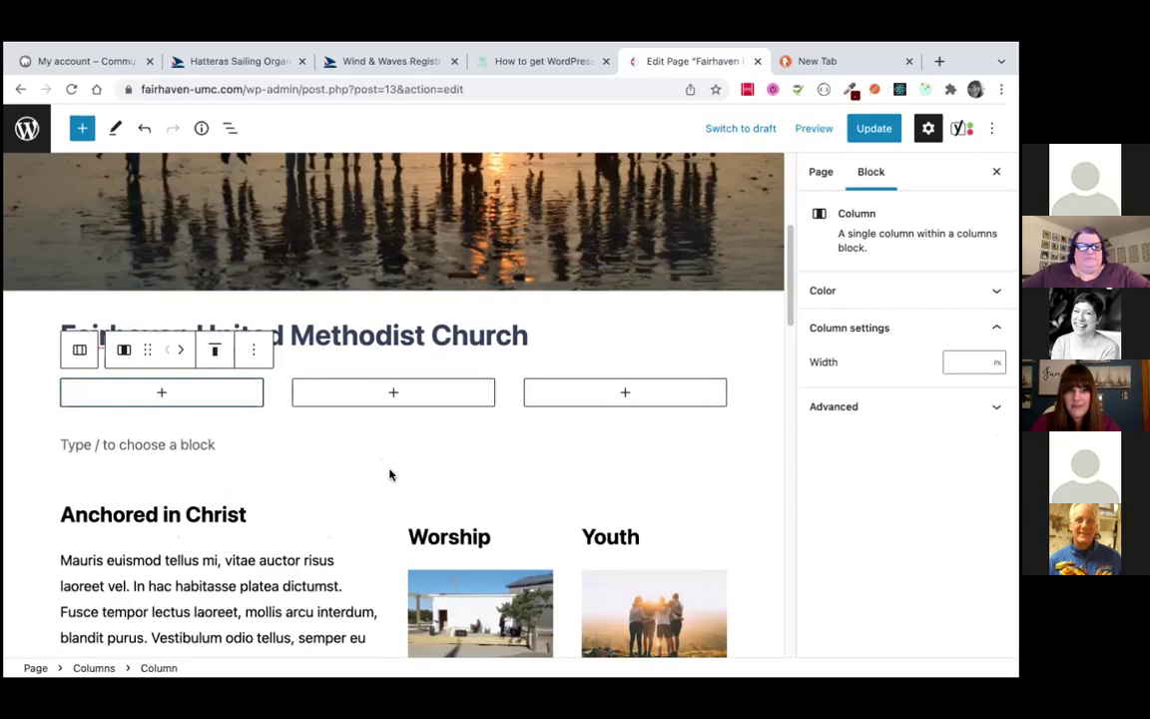
# Add a heading reading "Beach Worship" to the first of the three new columns
pyautogui.click(162, 393)
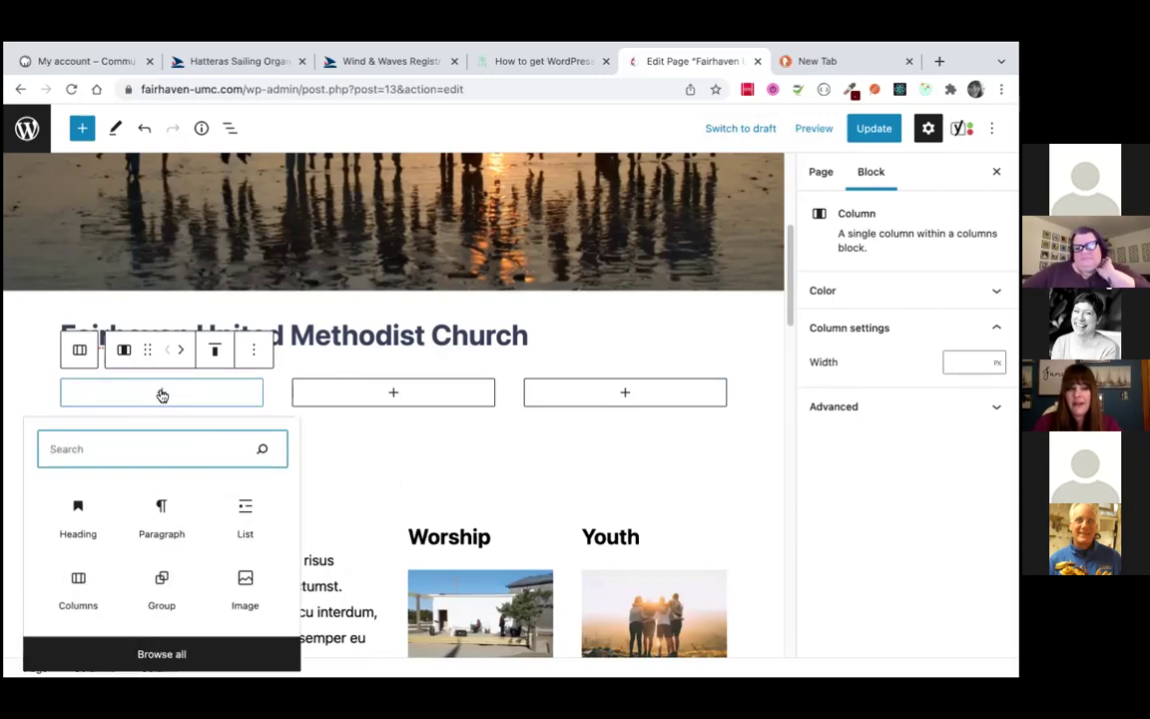
pyautogui.click(77, 506)
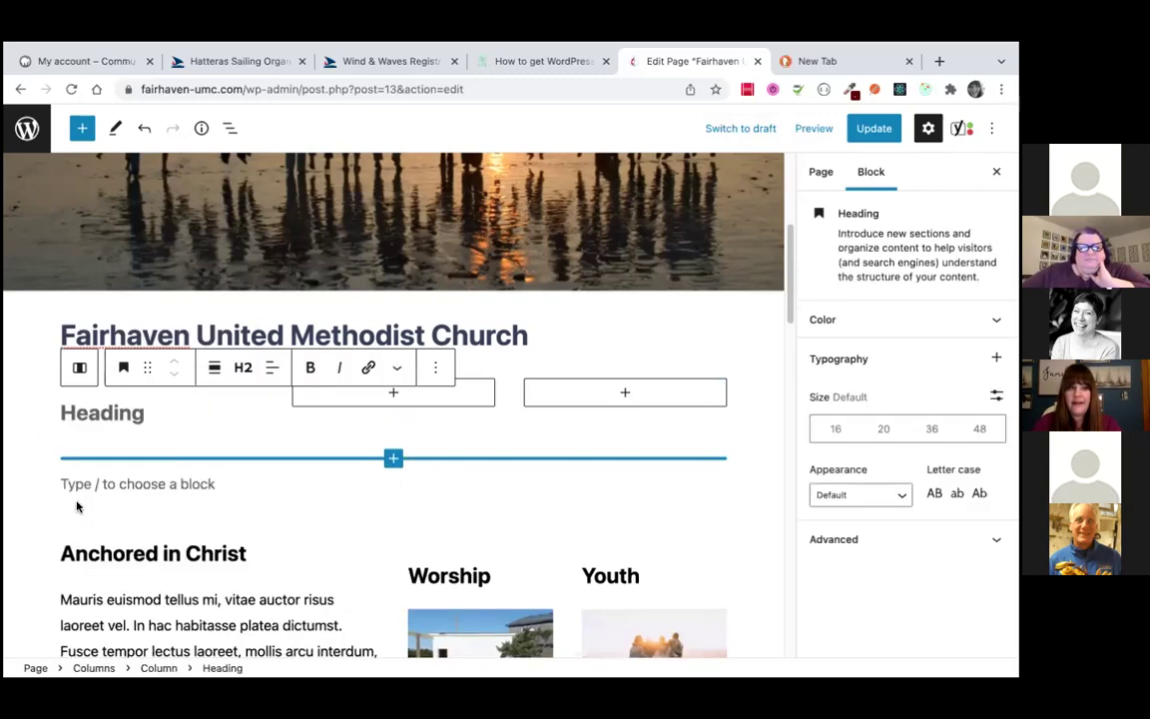
pyautogui.scroll(-1, 75, 504)
pyautogui.write('Beach ')
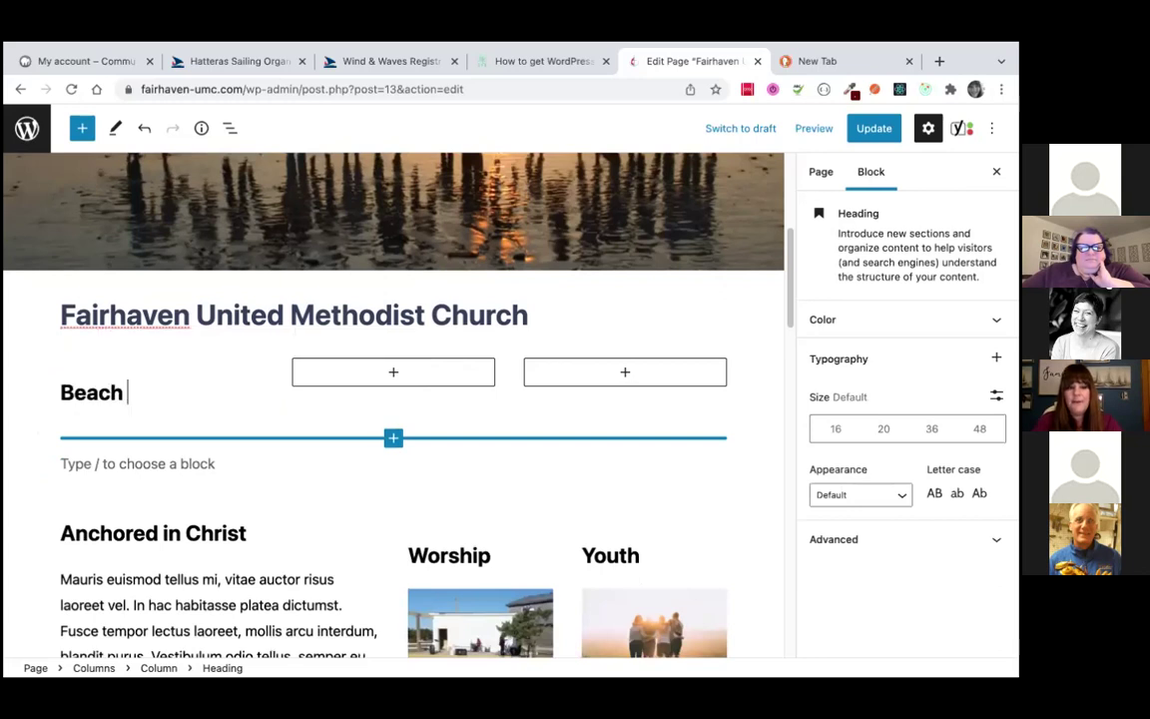
pyautogui.write('Worship')
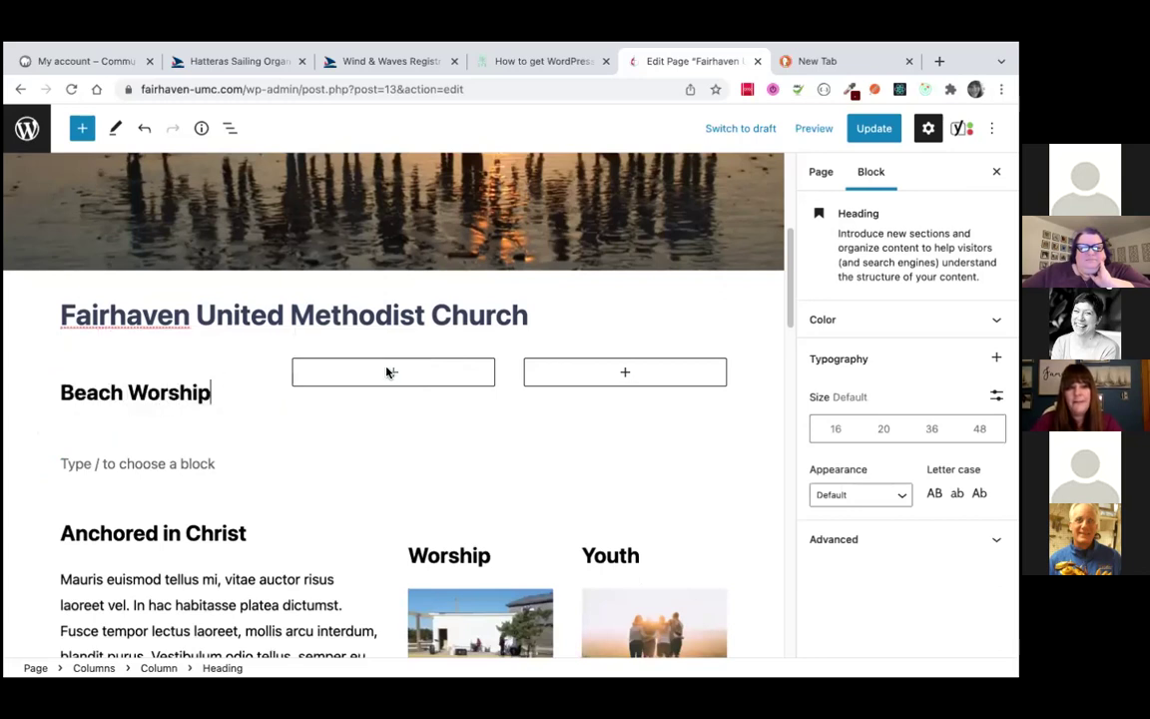
# Add a heading reading "Indoor Worship" to the middle column
pyautogui.click(388, 373)
pyautogui.click(312, 499)
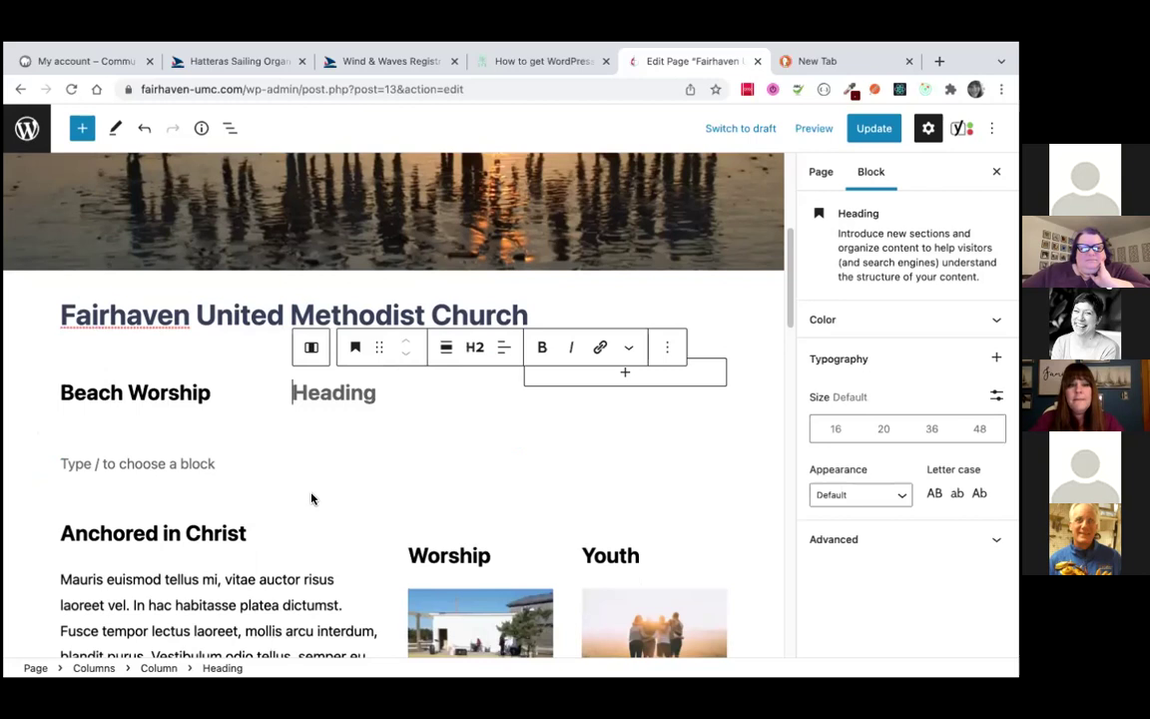
pyautogui.write('Indoor Worship')
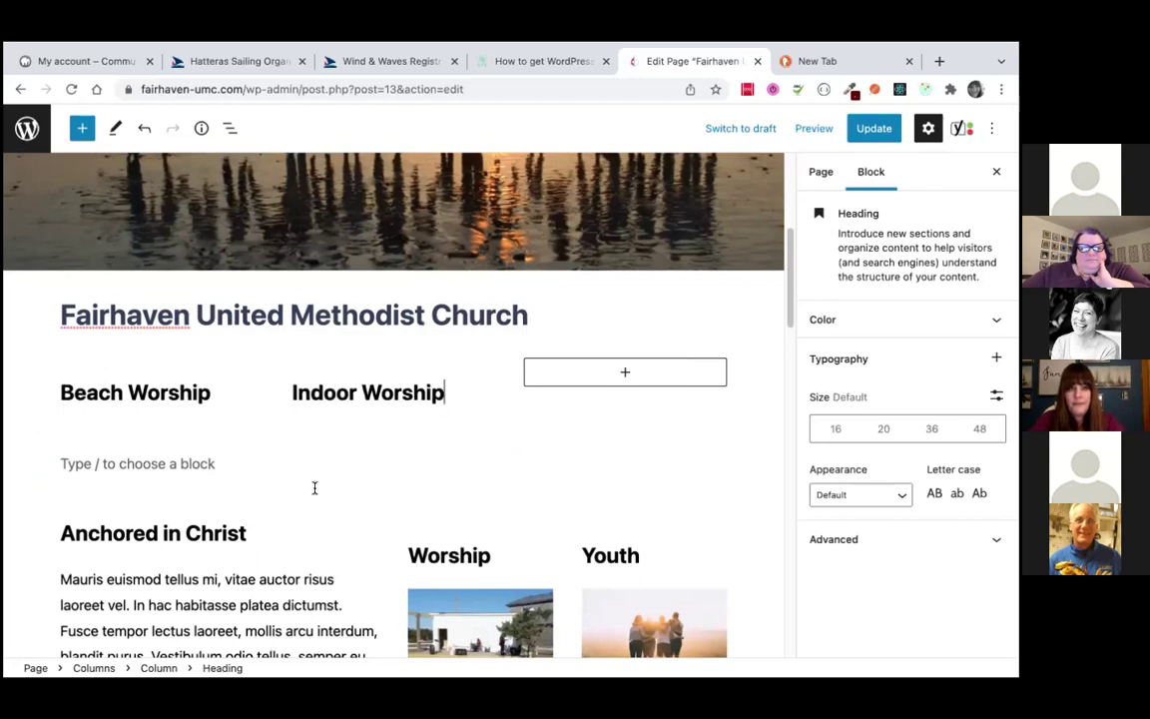
# Add a heading reading "Outdoor Worship" to the third column
pyautogui.click(625, 374)
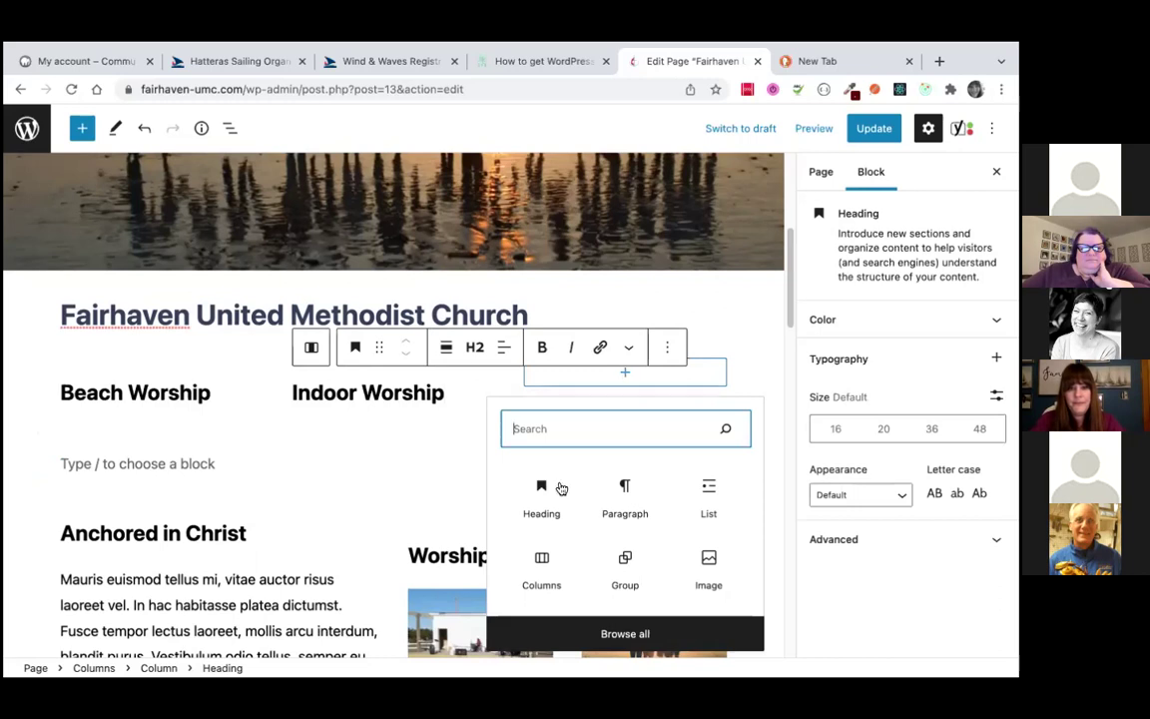
pyautogui.click(529, 494)
pyautogui.write('Ou')
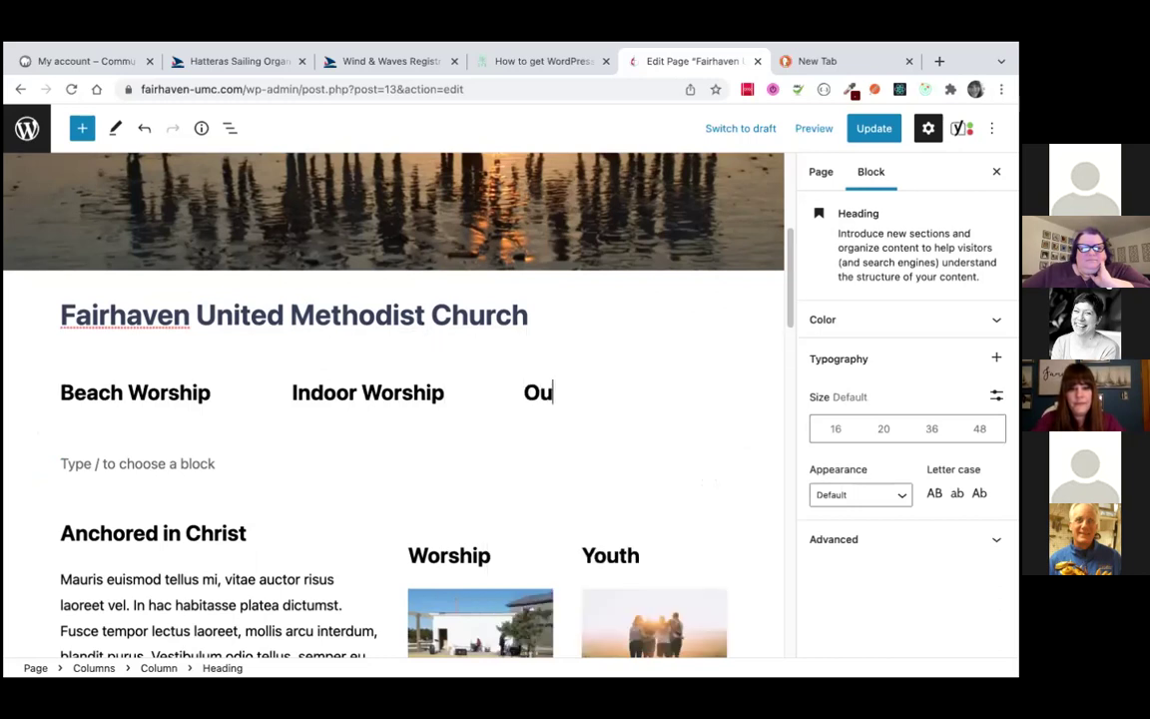
pyautogui.write('tdoor Worship')
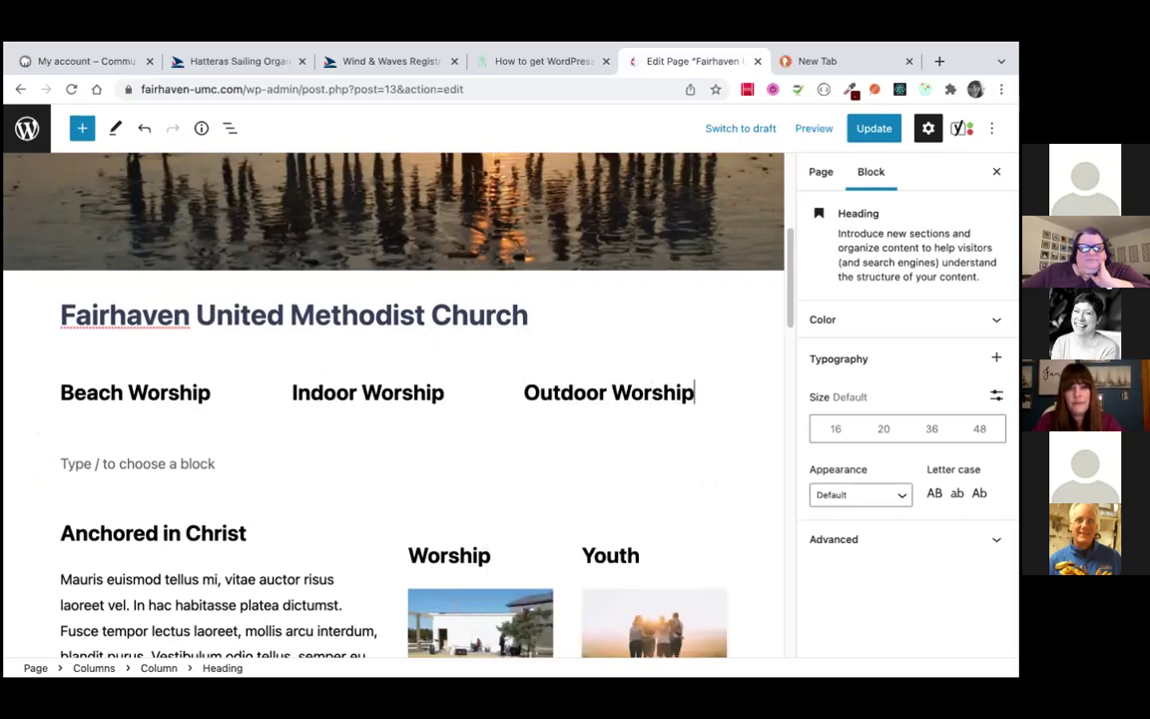
# Insert an Image block under the Beach Worship heading, using the seagull photo from the Media Library
pyautogui.click(208, 395)
pyautogui.press('Return')
pyautogui.write('/im')
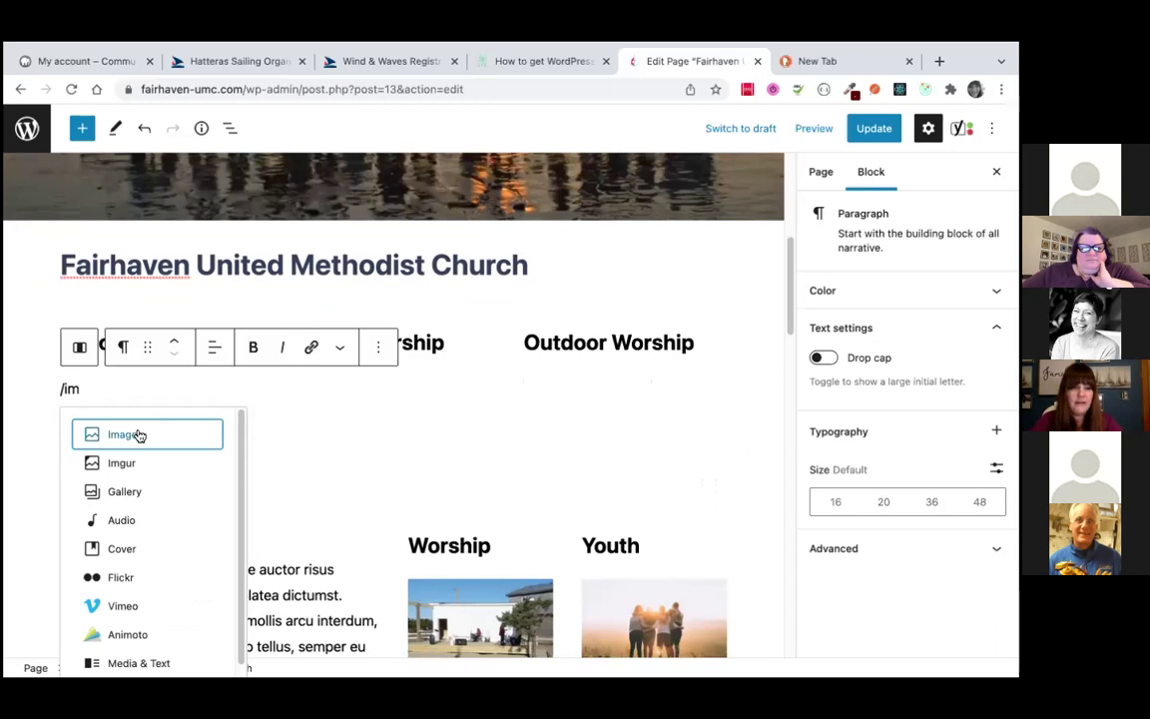
pyautogui.click(138, 435)
pyautogui.click(111, 474)
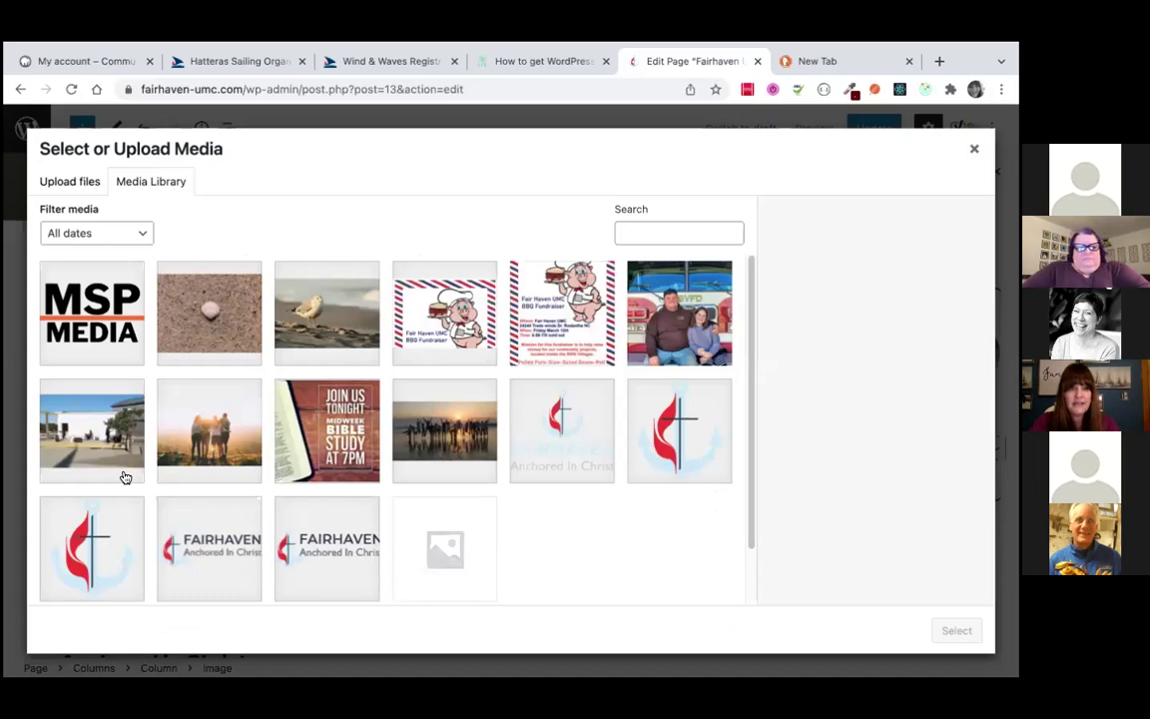
pyautogui.click(299, 299)
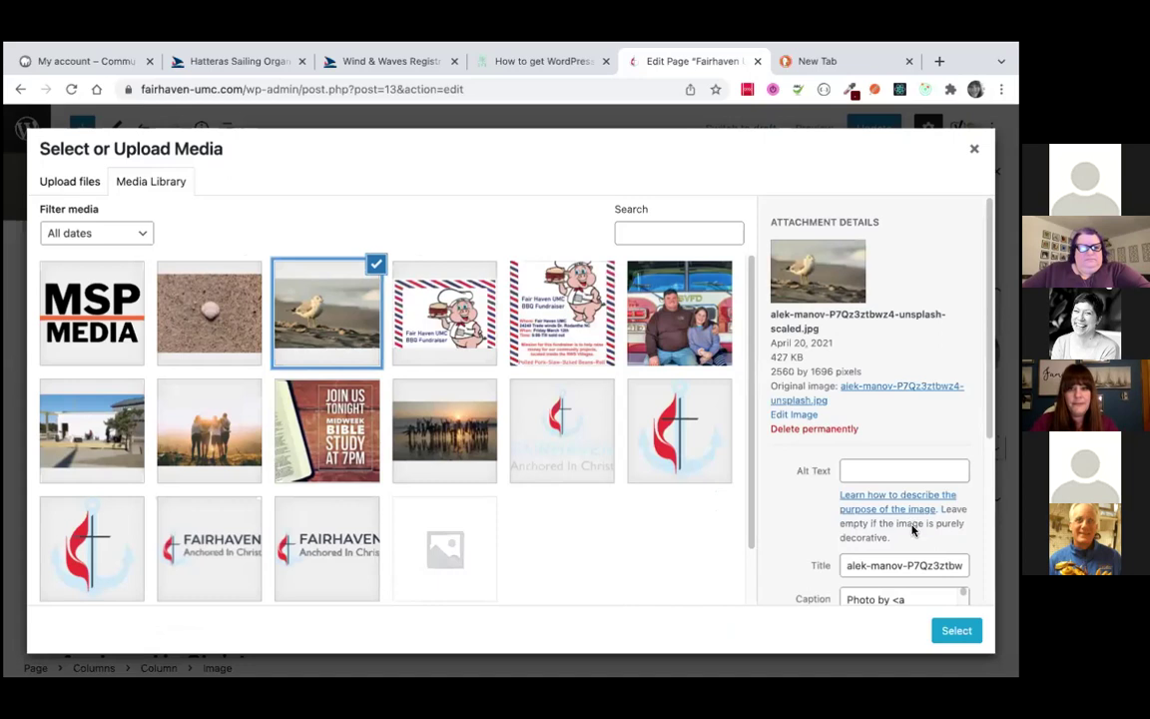
pyautogui.click(955, 631)
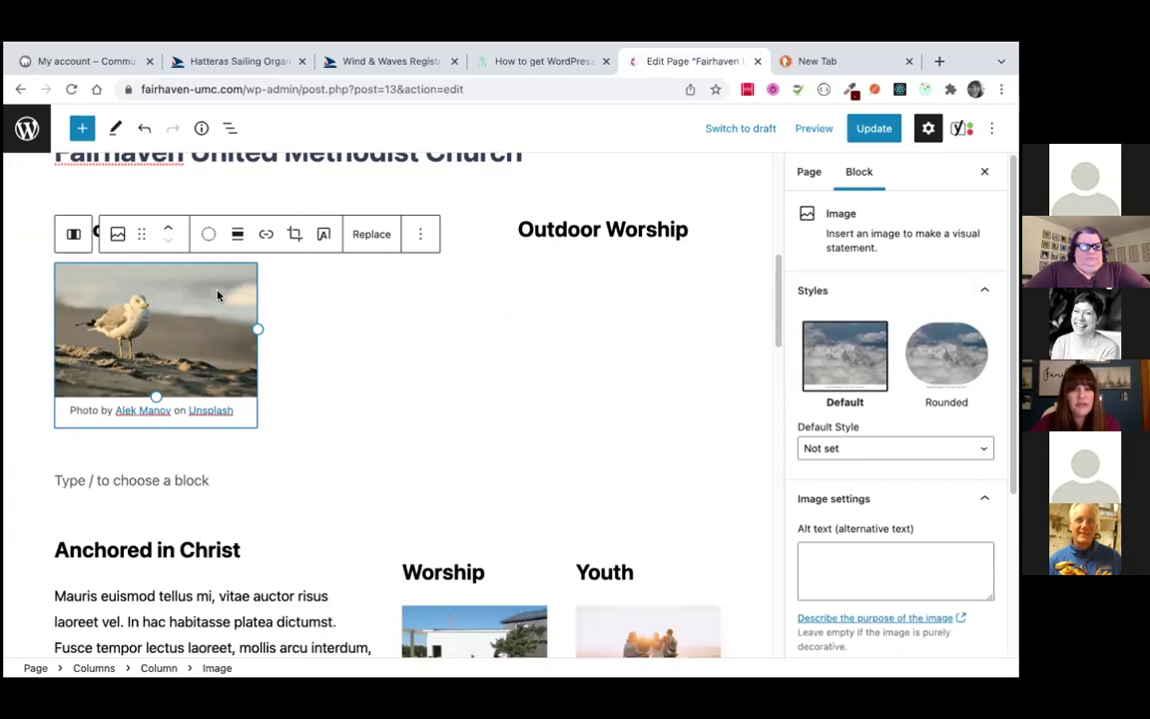
pyautogui.click(294, 235)
pyautogui.click(333, 235)
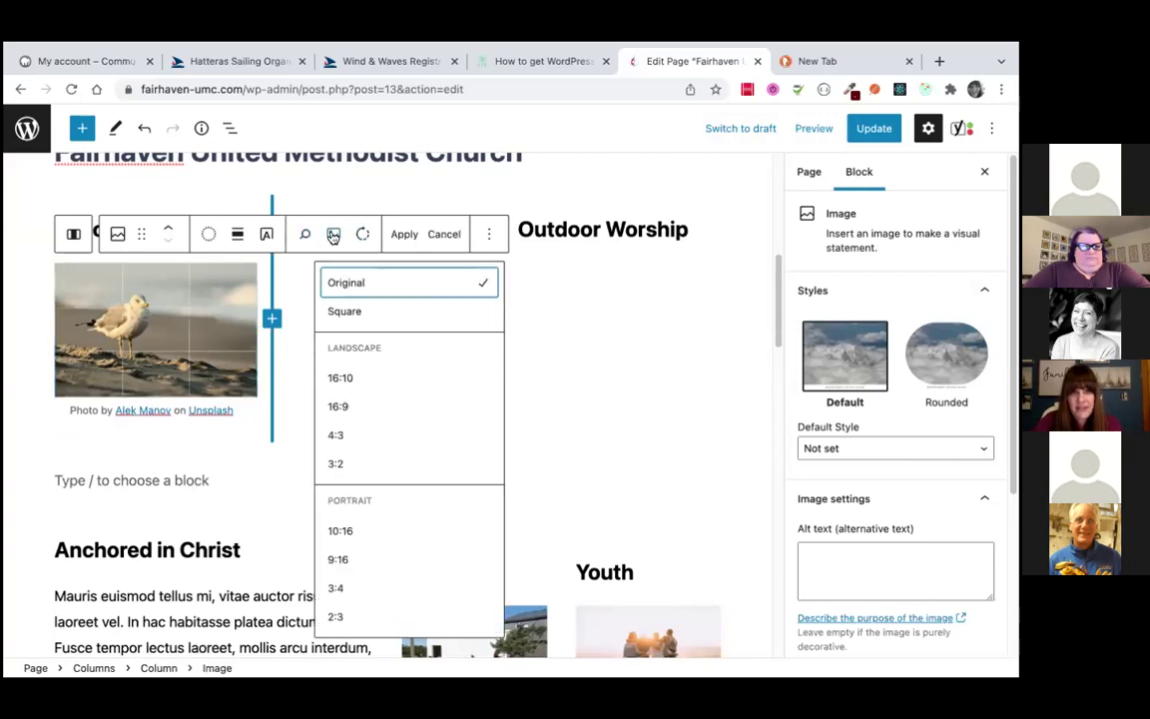
pyautogui.click(442, 235)
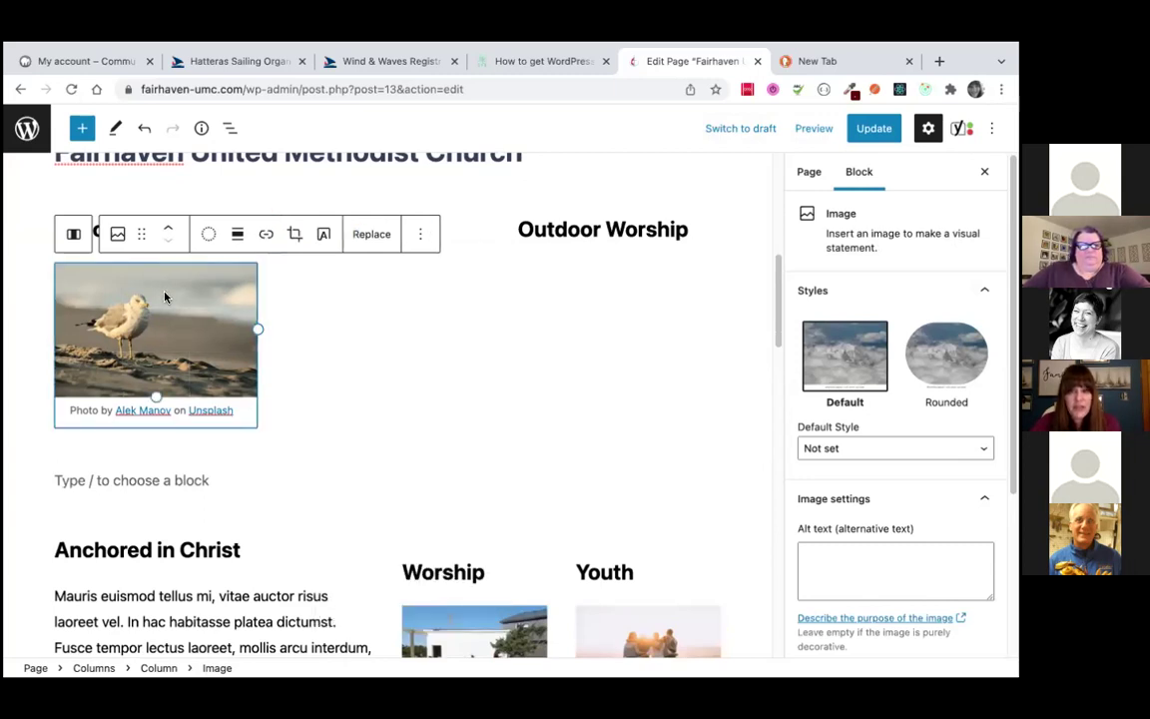
# Crop the seagull image under the Beach Worship heading to the Square aspect ratio
pyautogui.click(294, 237)
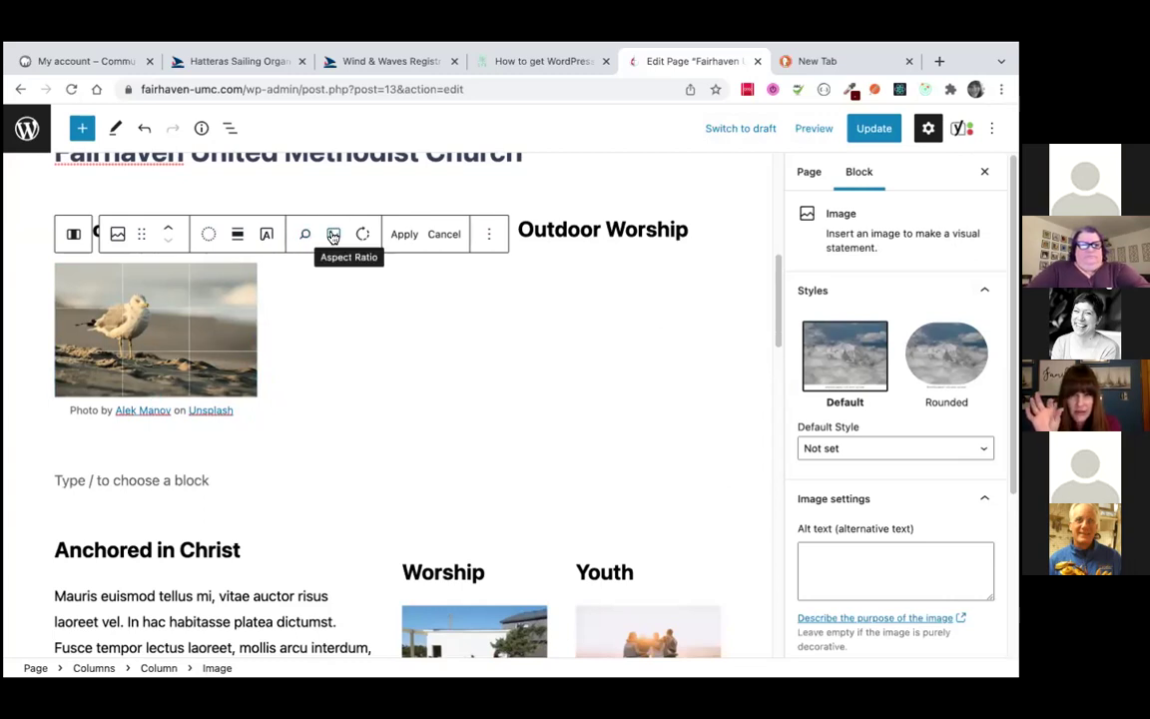
pyautogui.click(333, 236)
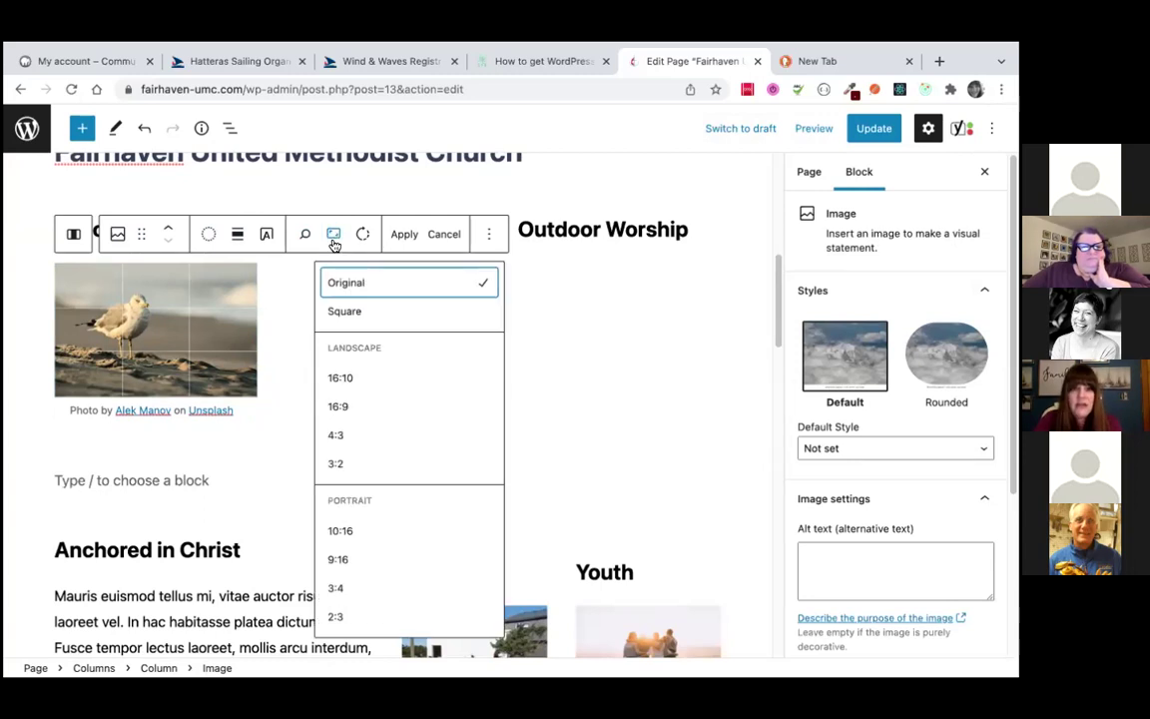
pyautogui.click(336, 310)
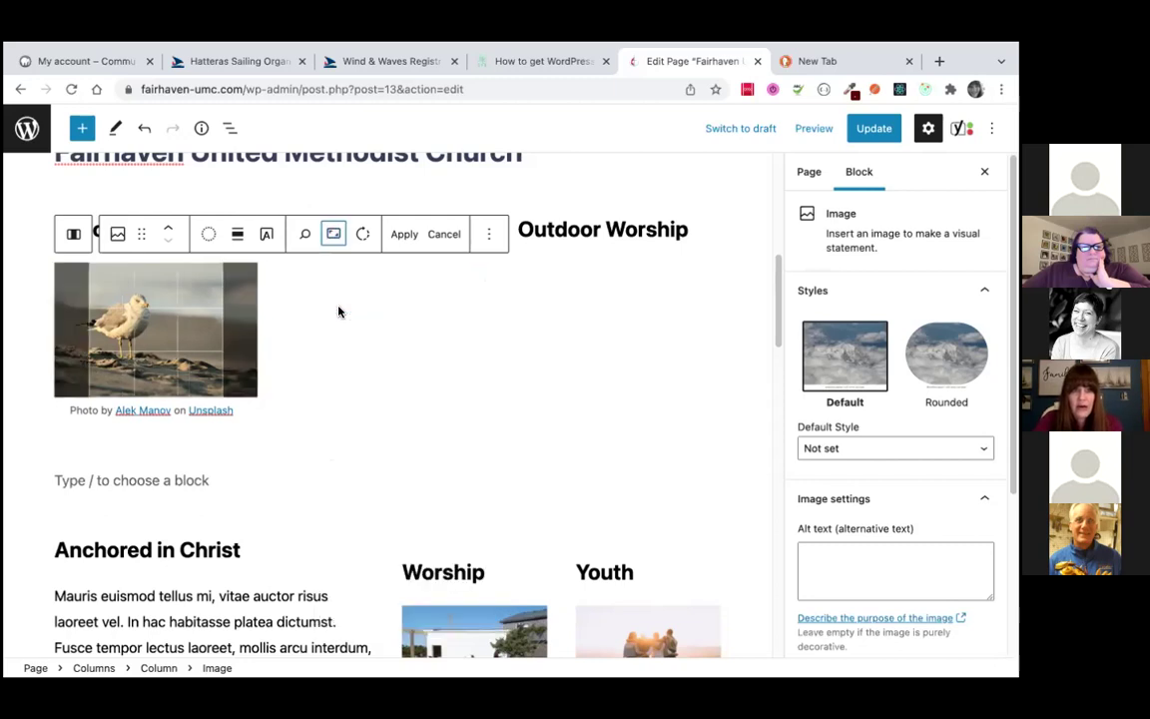
pyautogui.click(405, 237)
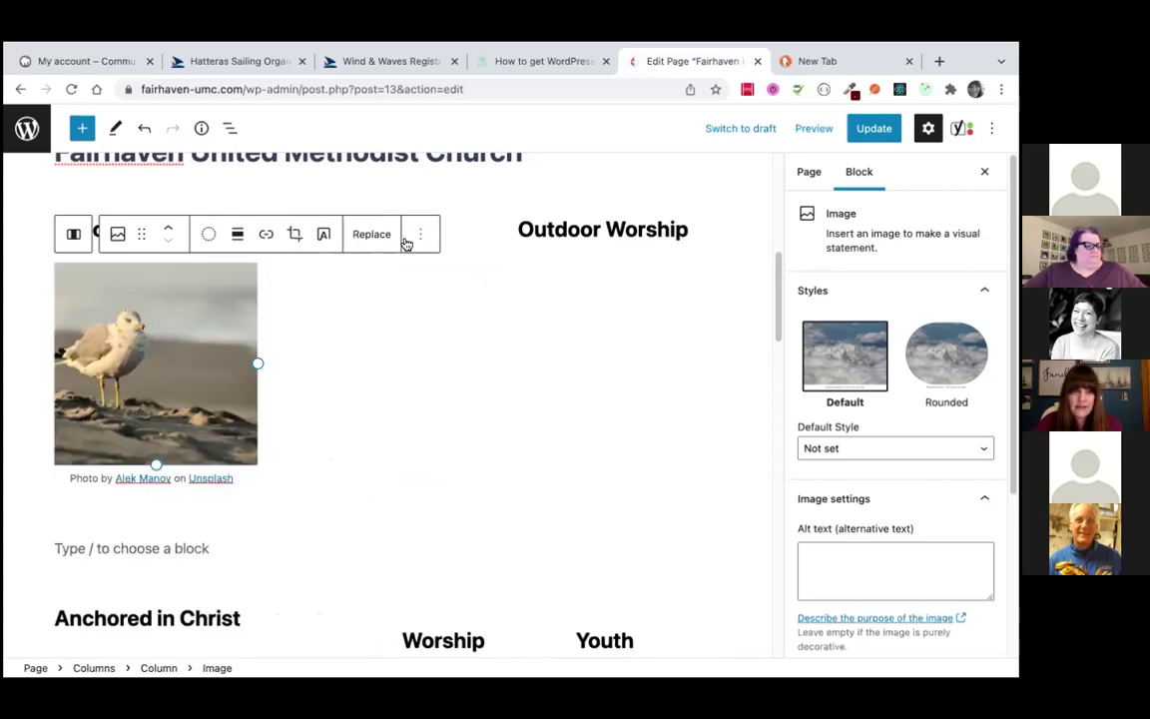
# Search the web for "lorem ipsum" in the other browser tab and copy most of the Wikipedia summary as placeholder text
pyautogui.click(168, 548)
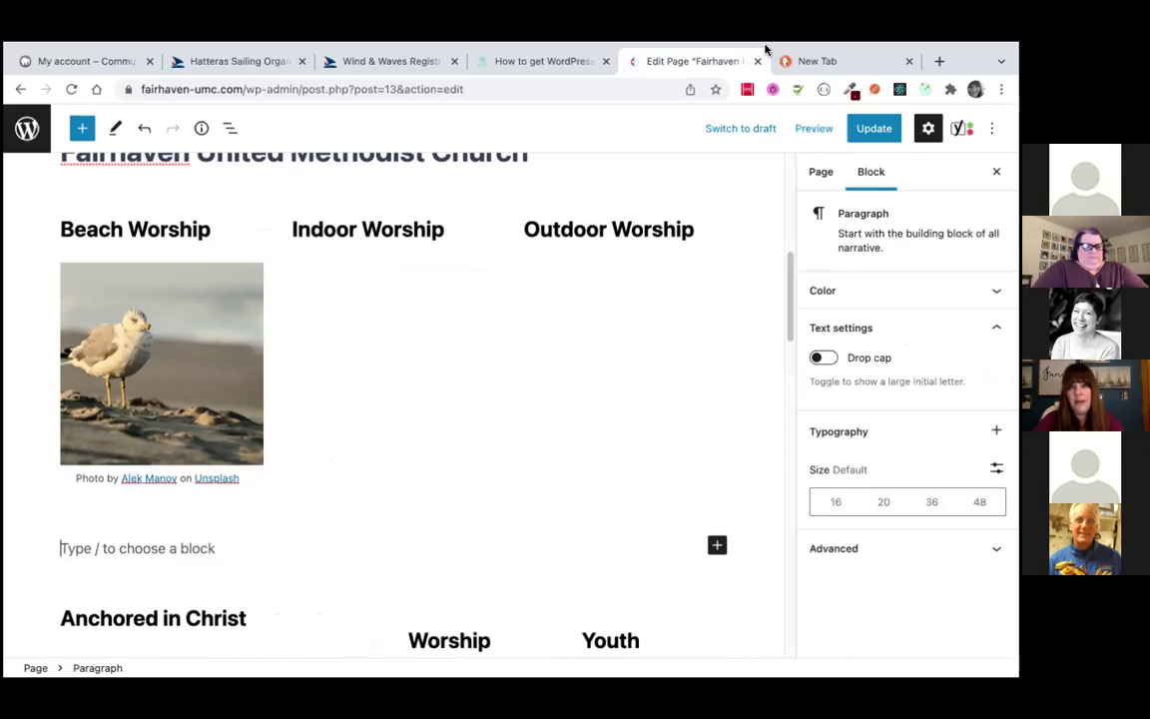
pyautogui.click(837, 61)
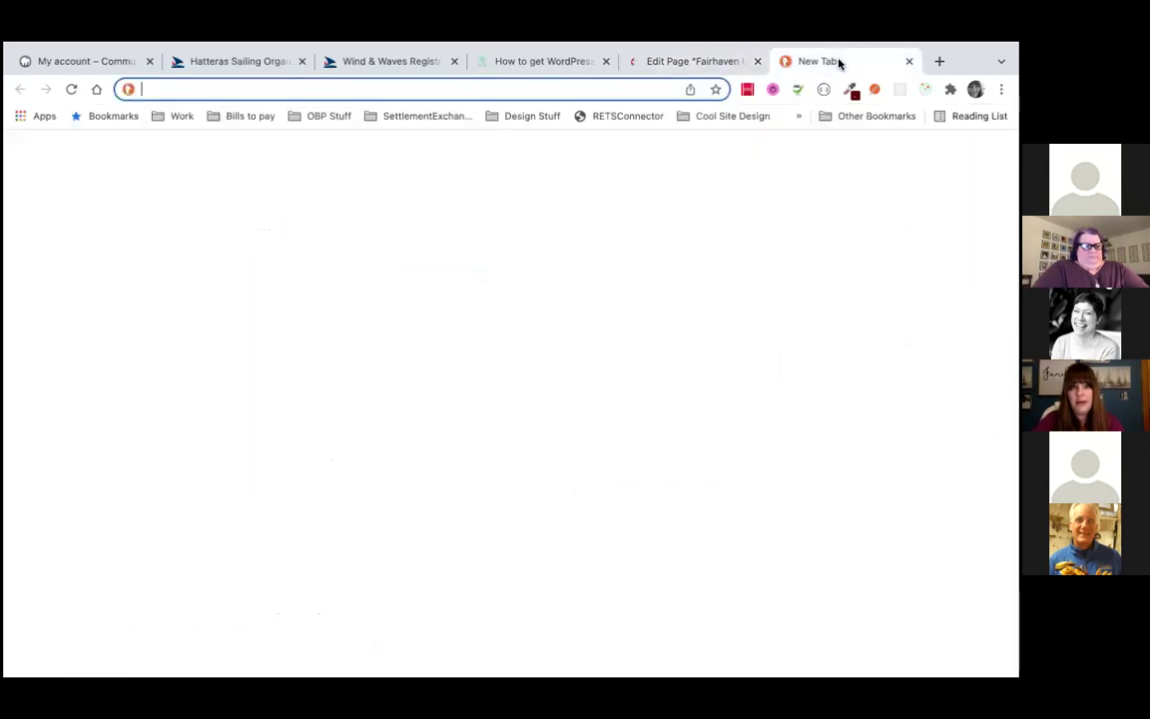
pyautogui.write('lorem')
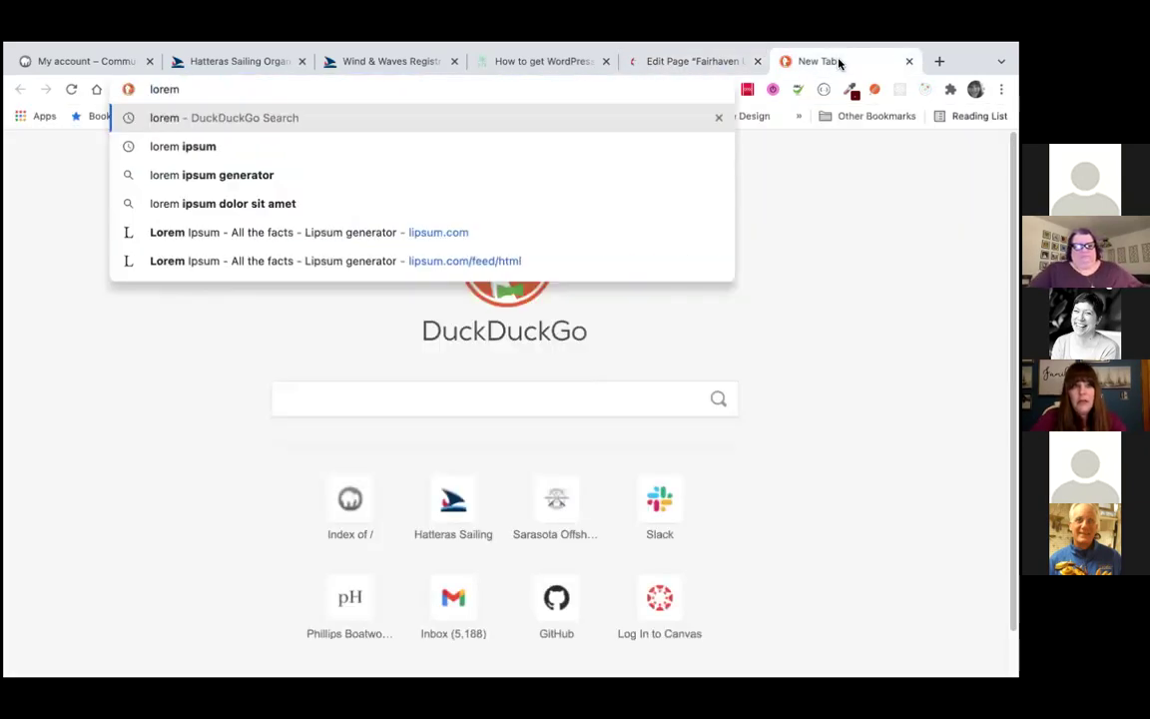
pyautogui.click(368, 150)
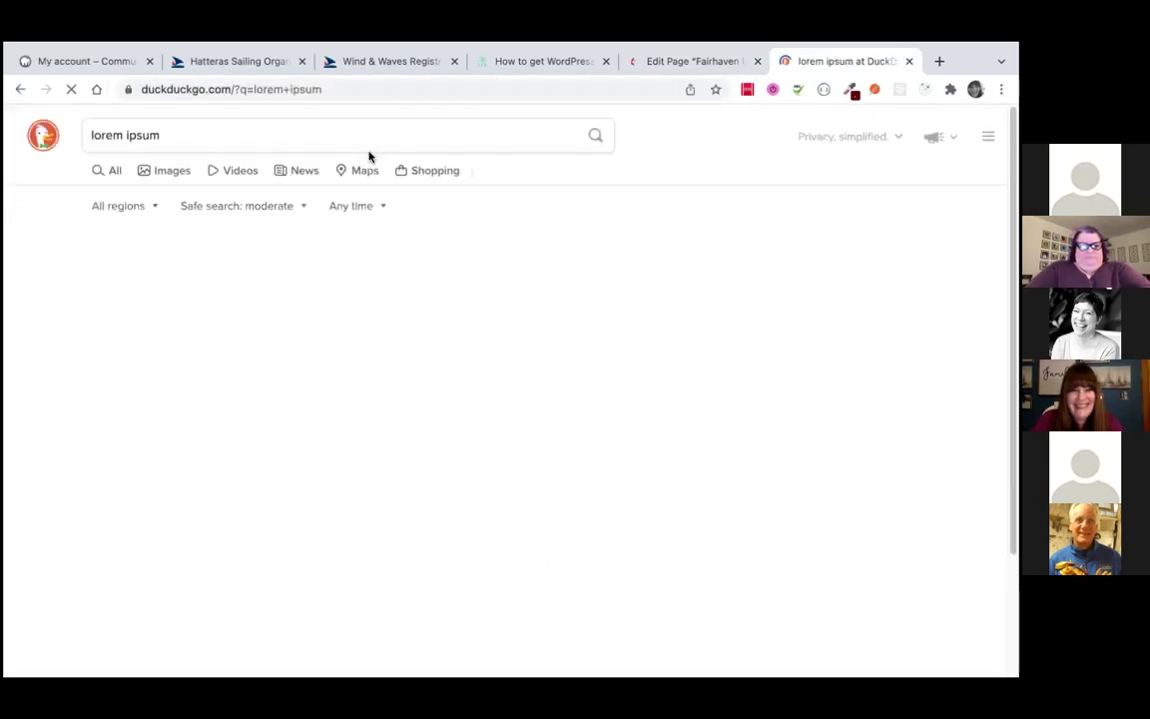
pyautogui.moveTo(773, 498); pyautogui.dragTo(644, 341)
pyautogui.press('super+c')
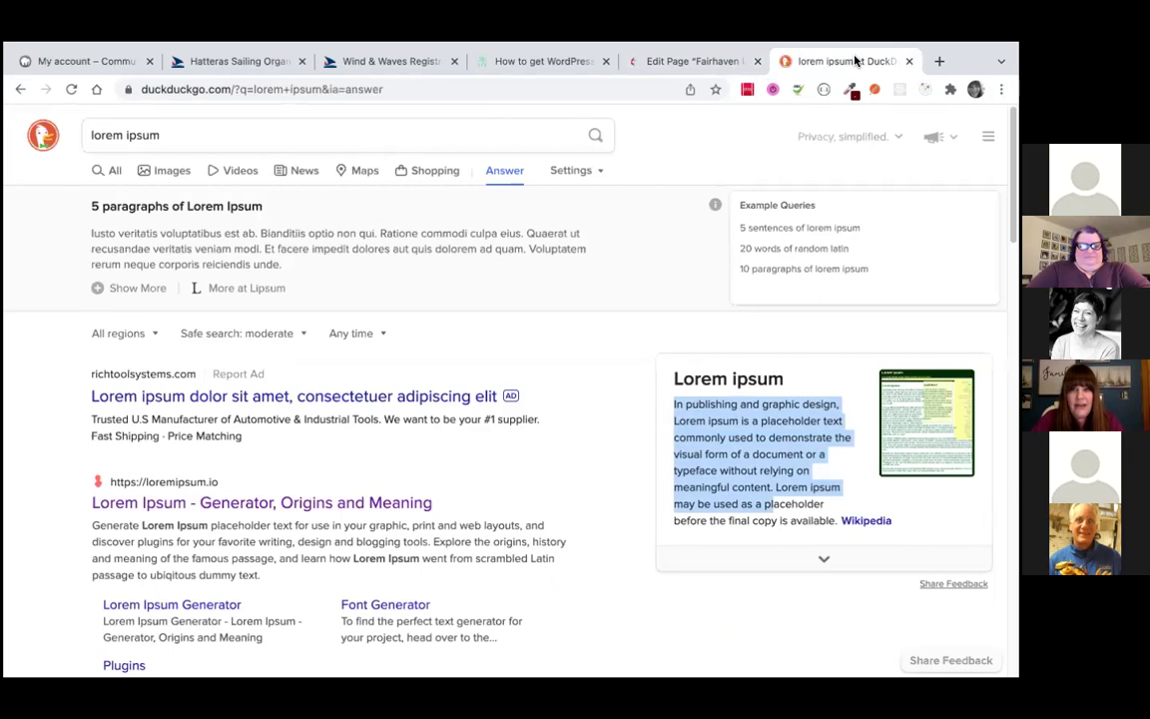
# Return to the home page editor and paste the copied placeholder text into the empty paragraph below the three columns
pyautogui.click(119, 62)
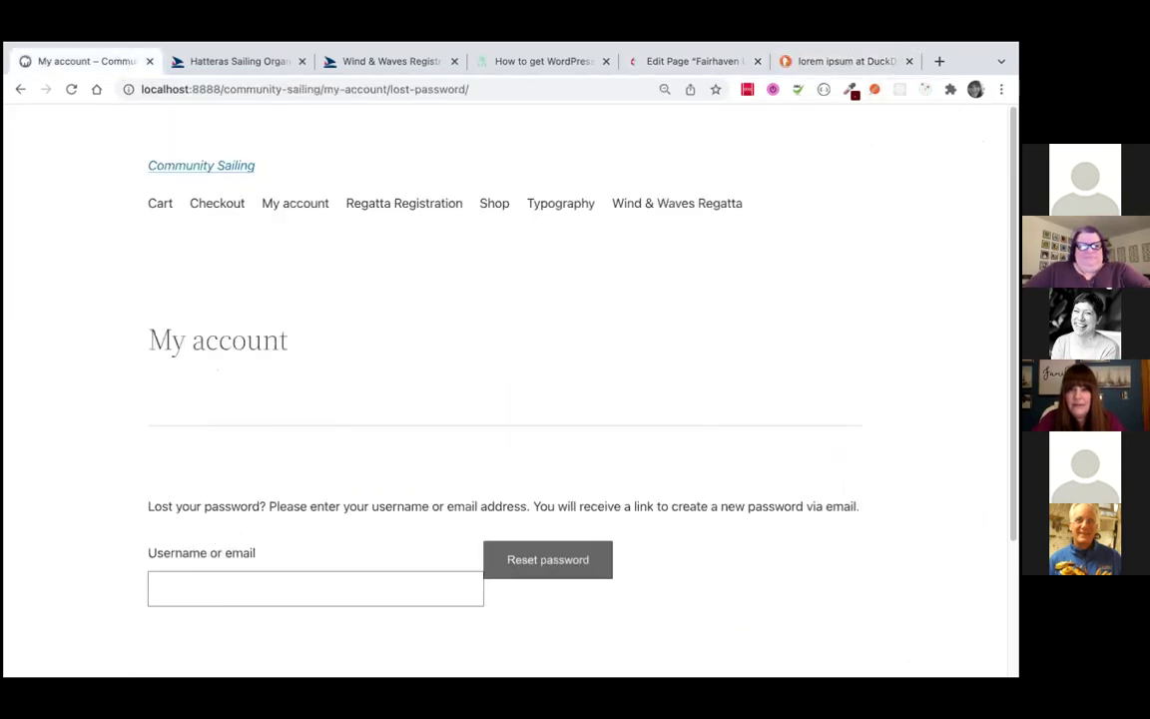
pyautogui.moveTo(899, 40)
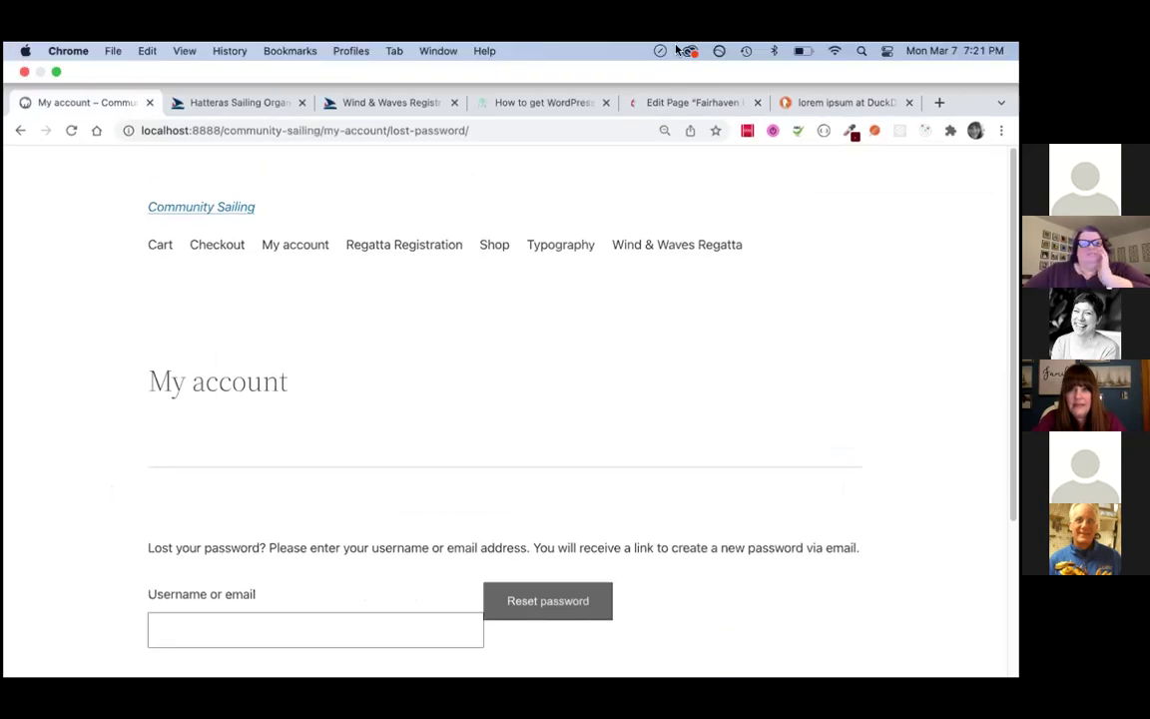
pyautogui.click(697, 104)
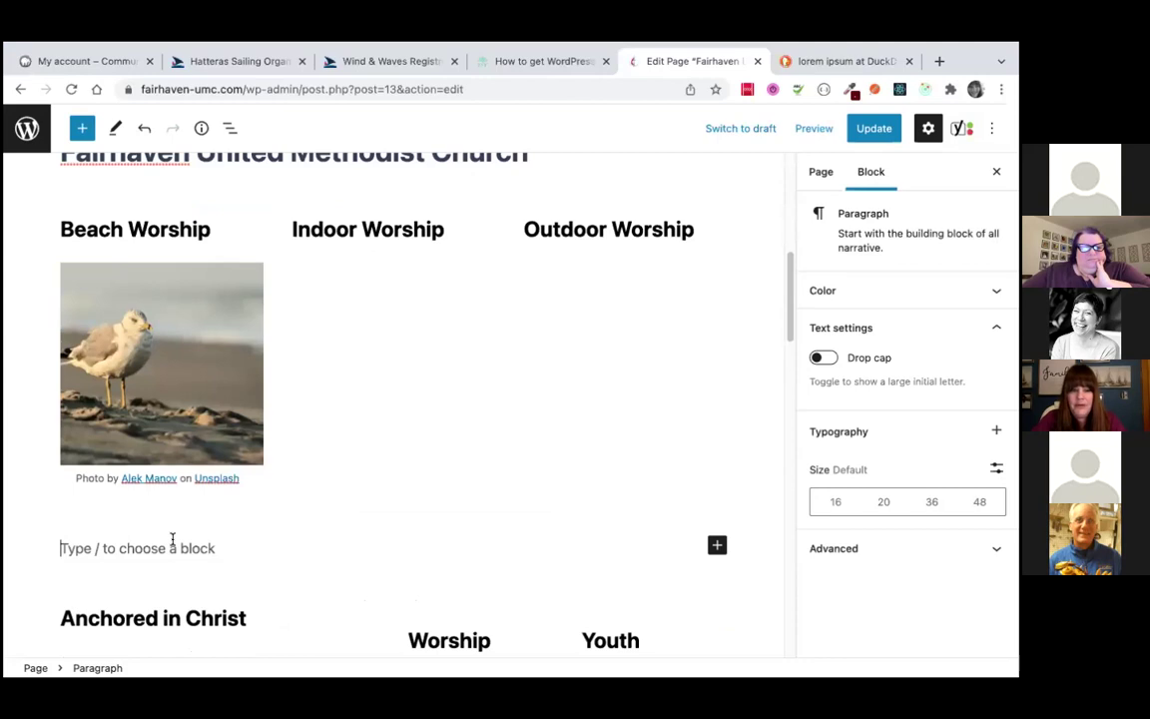
pyautogui.press('super+v')
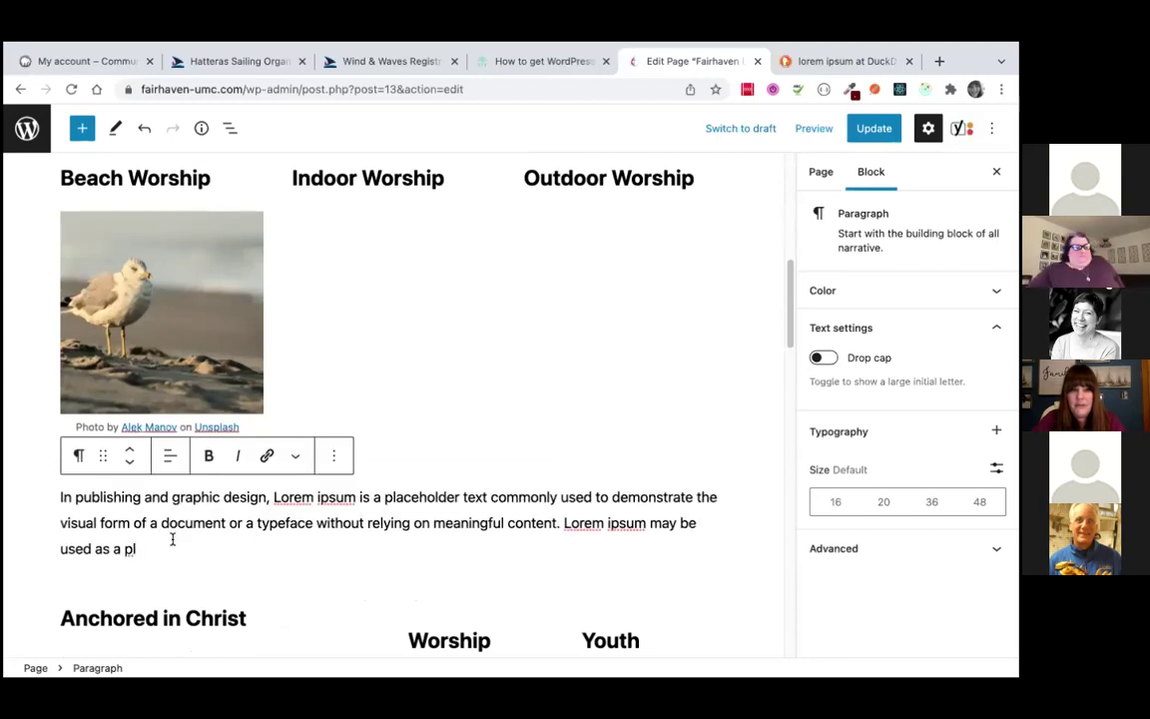
# Show the List View of the page's blocks and hide the block settings sidebar
pyautogui.click(316, 397)
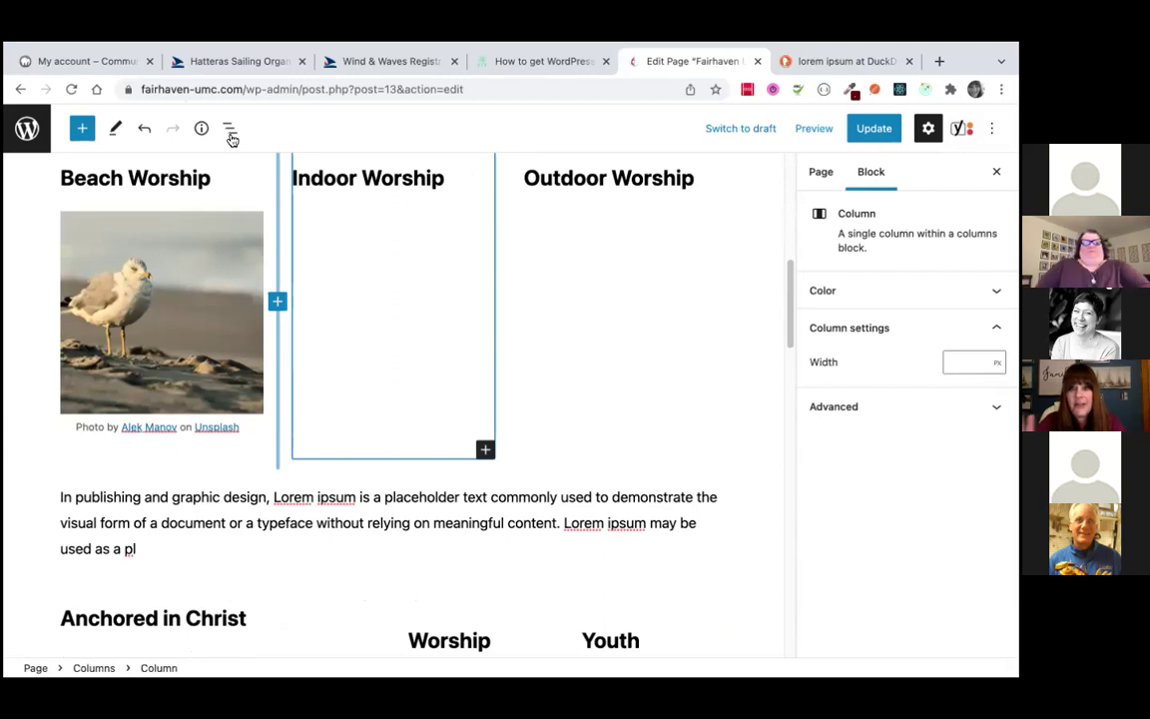
pyautogui.press('Up')
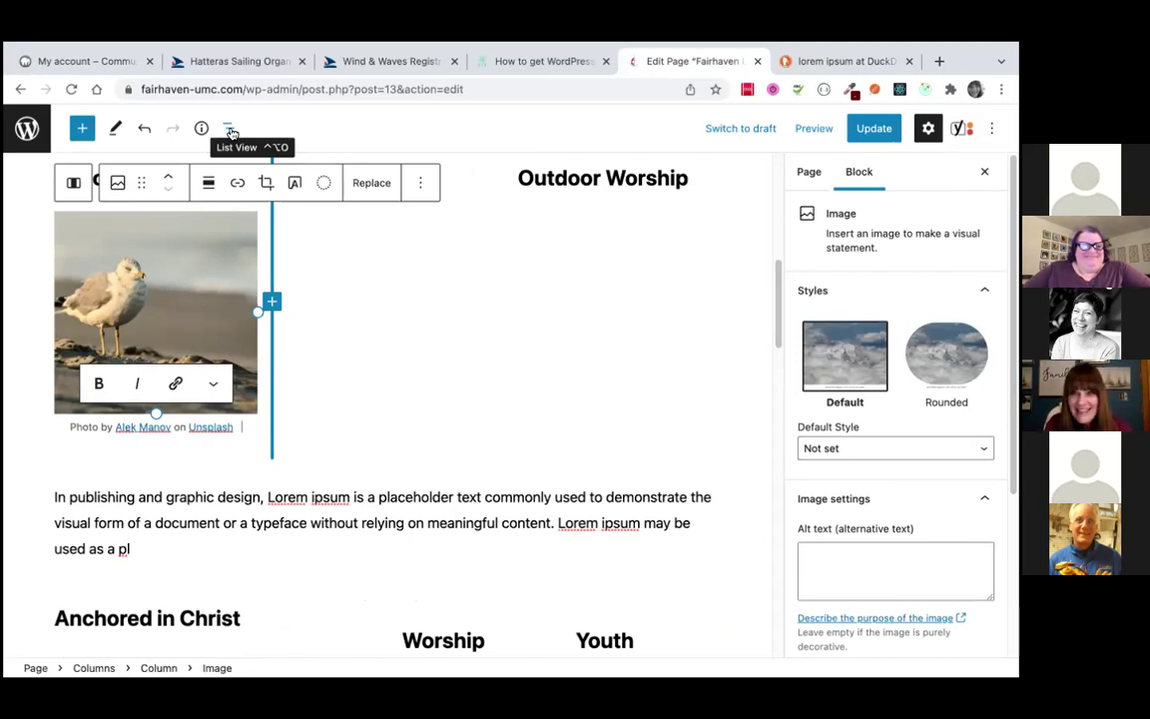
pyautogui.click(229, 130)
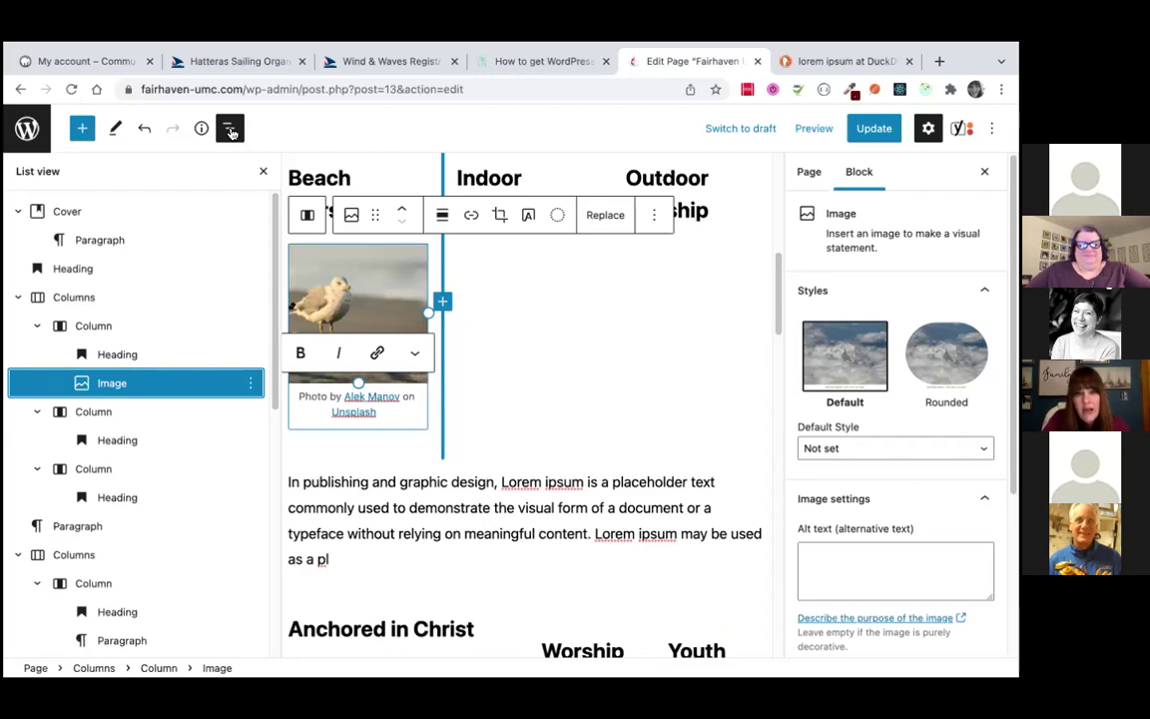
pyautogui.press('Up')
pyautogui.press('Up')
pyautogui.press('Up')
pyautogui.press('Up')
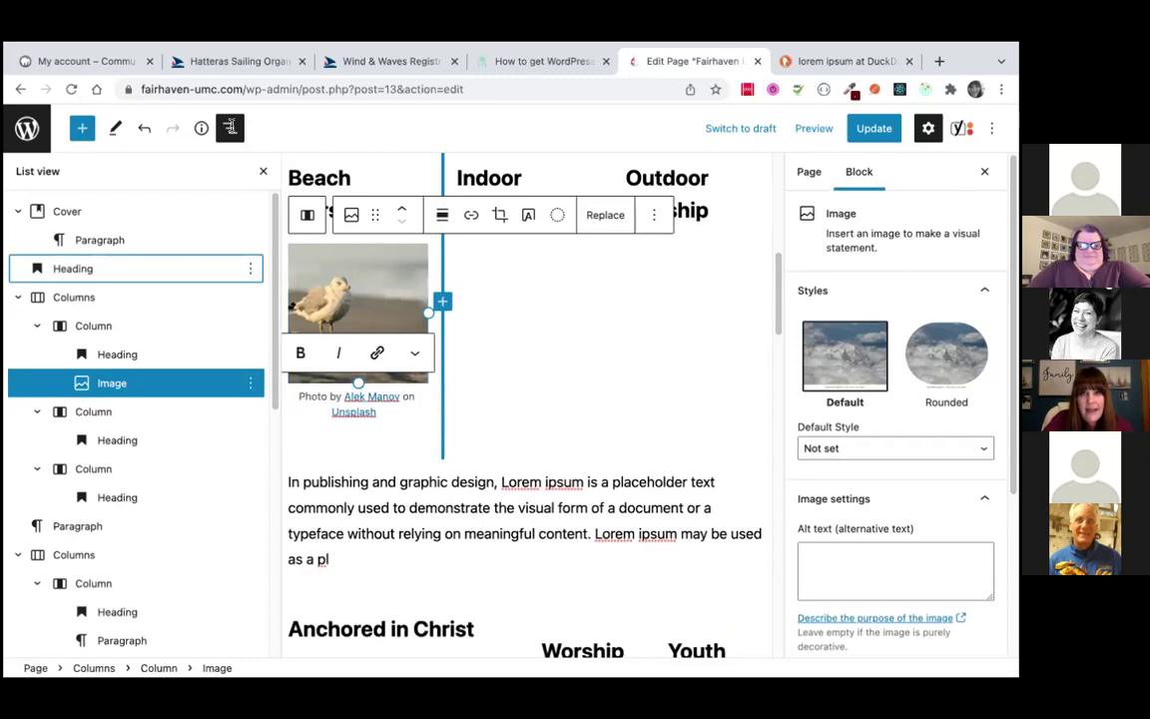
pyautogui.click(589, 240)
pyautogui.click(928, 128)
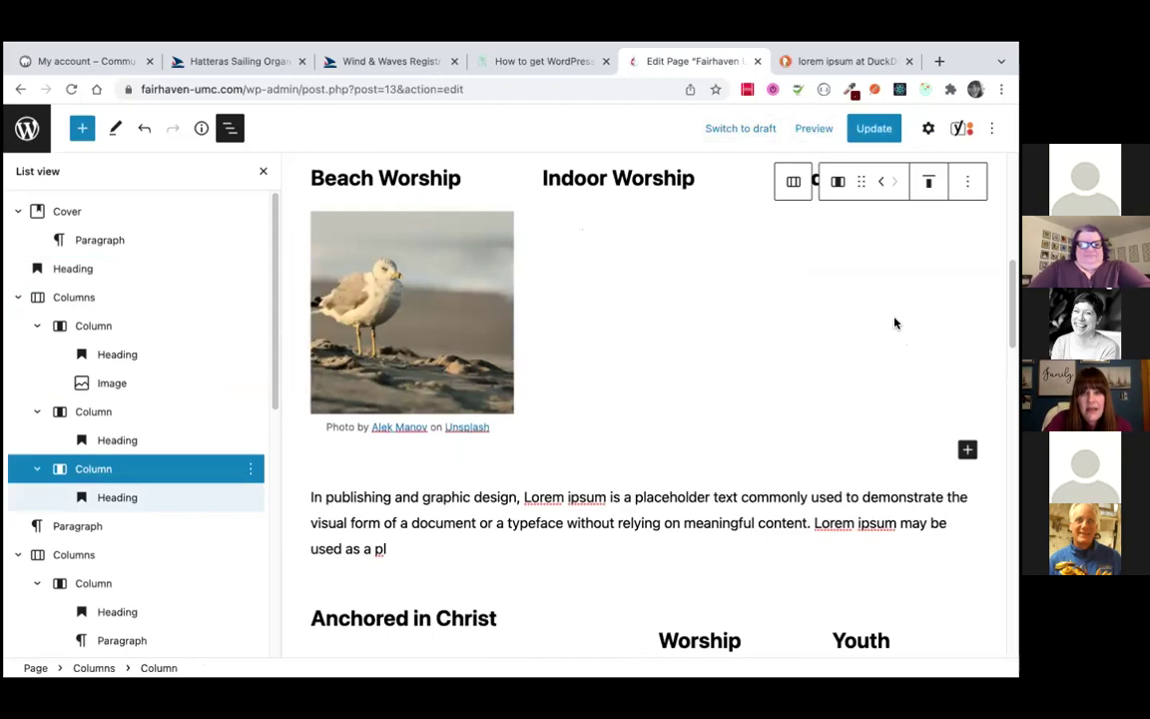
# Examine how the placeholder paragraph, columns, headings and image are nested by selecting blocks across the worship section
pyautogui.click(765, 491)
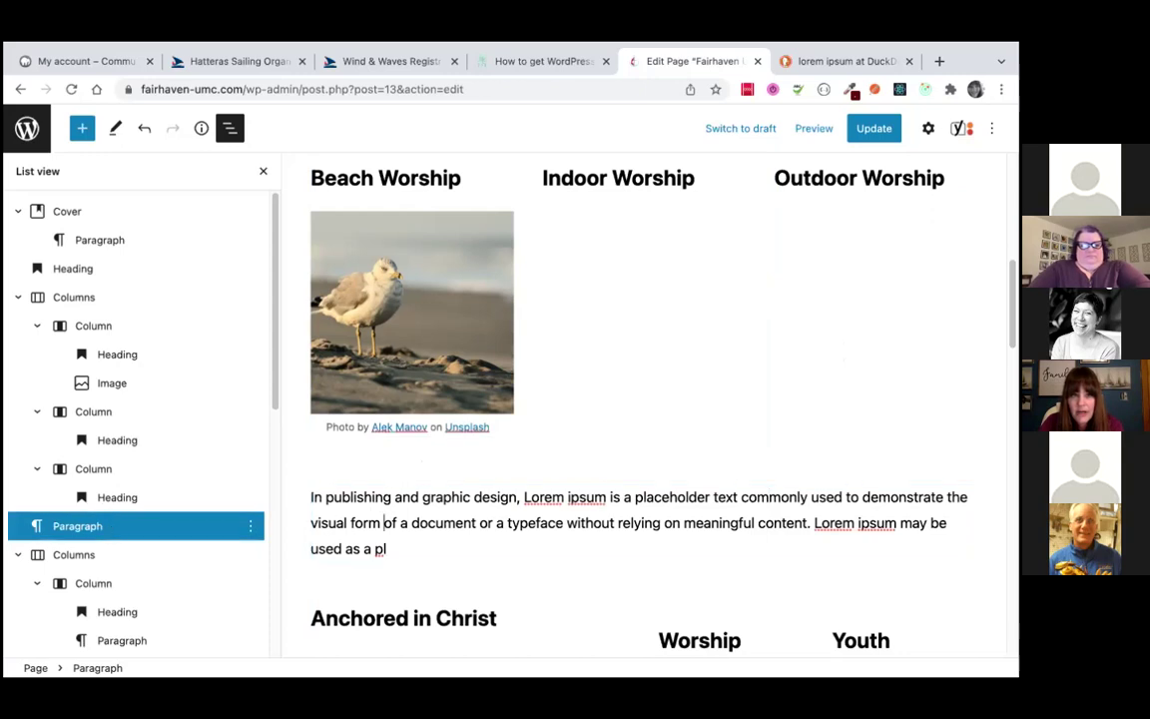
pyautogui.press('Up')
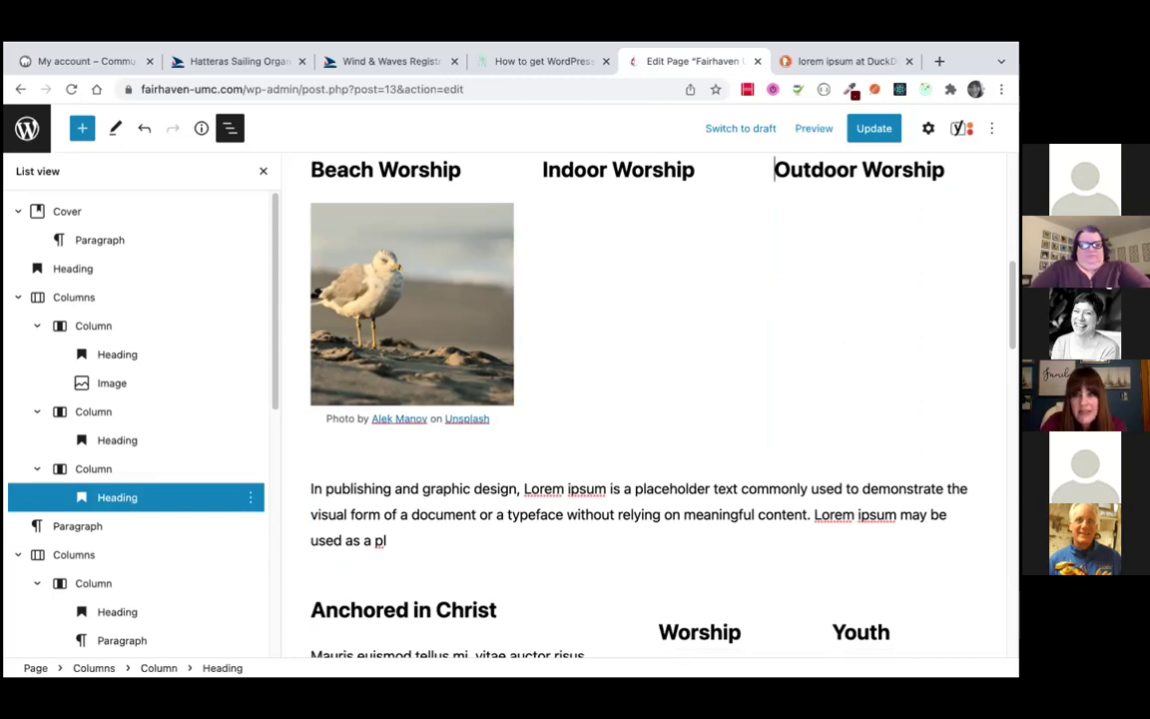
pyautogui.click(93, 468)
pyautogui.click(74, 296)
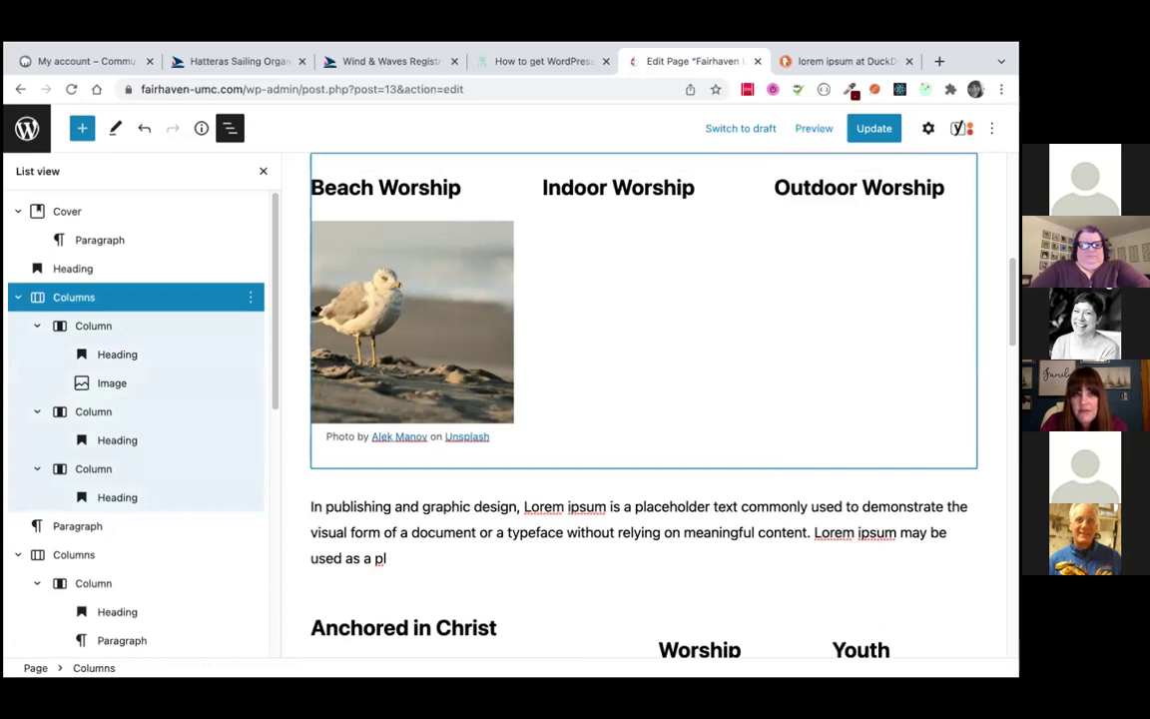
pyautogui.click(73, 269)
pyautogui.click(74, 296)
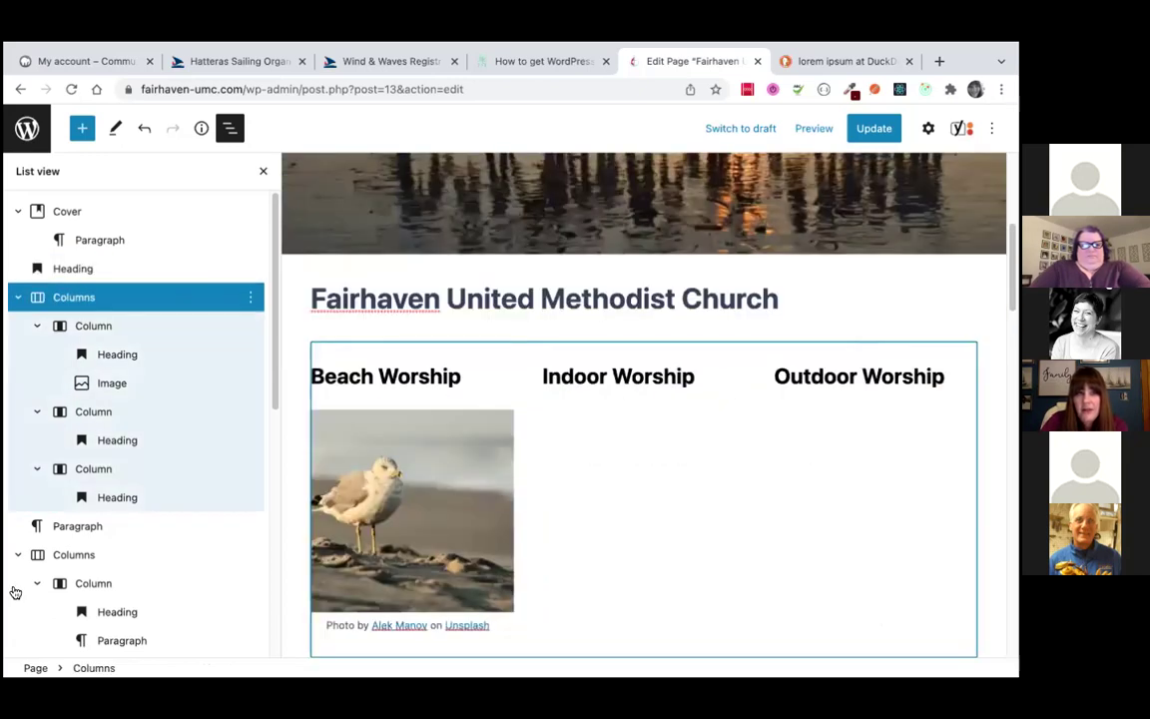
pyautogui.click(93, 327)
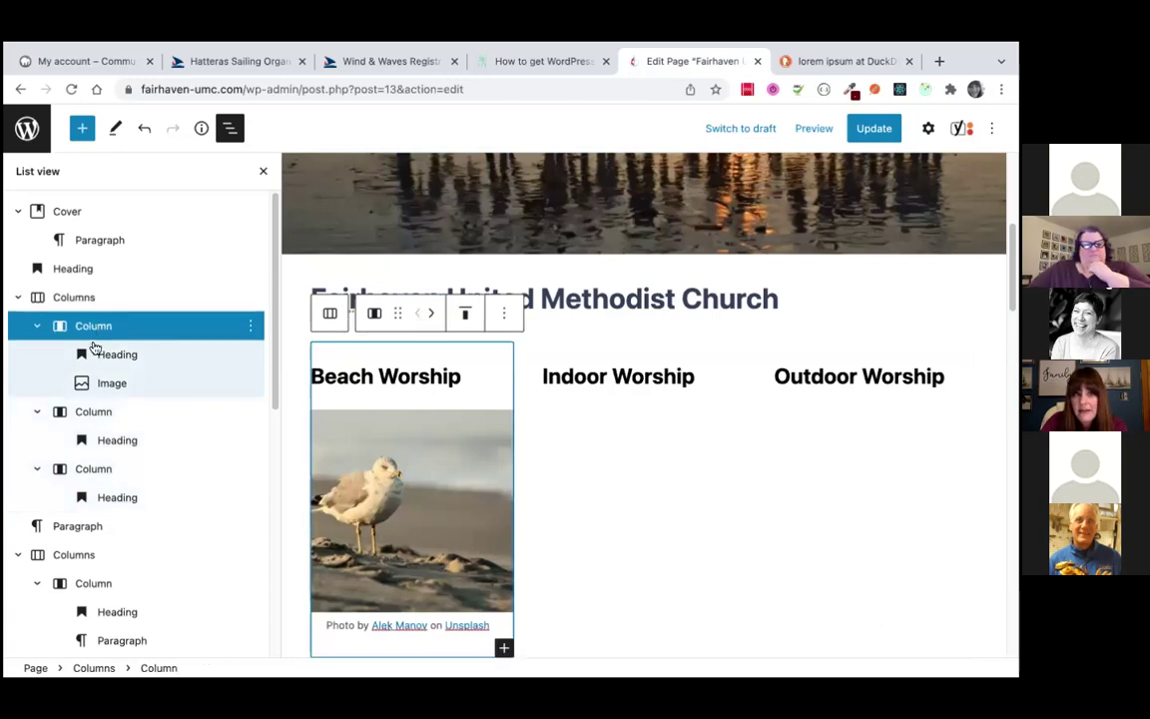
pyautogui.click(100, 354)
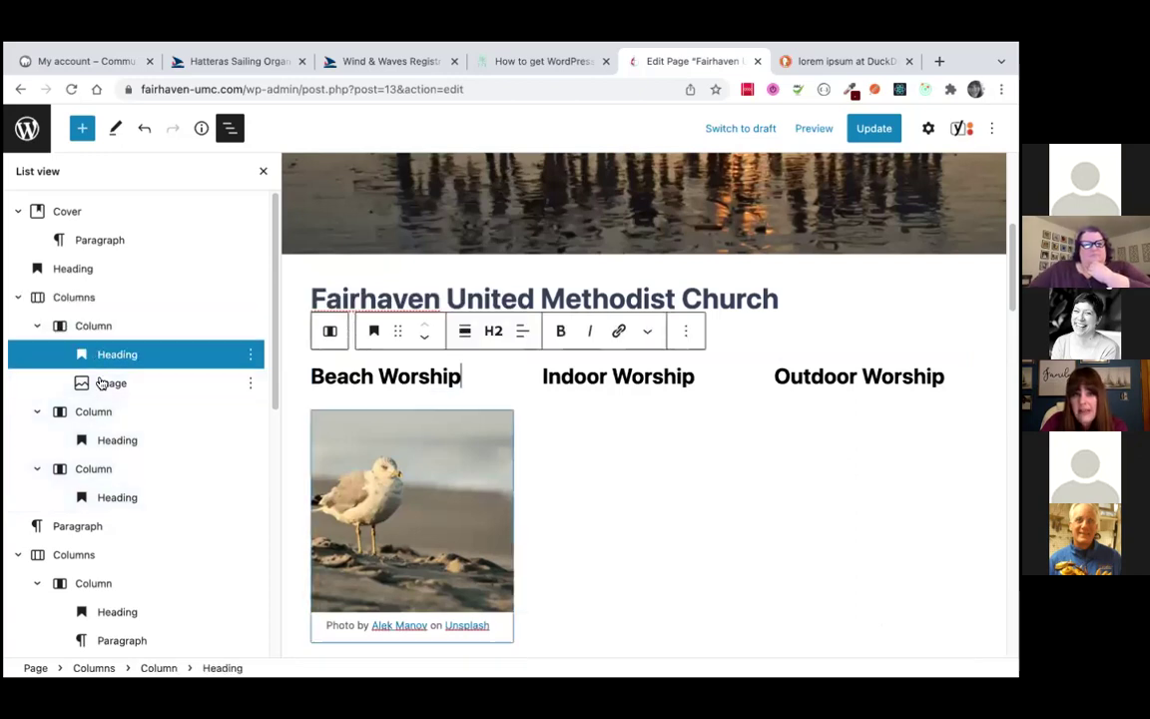
pyautogui.click(99, 383)
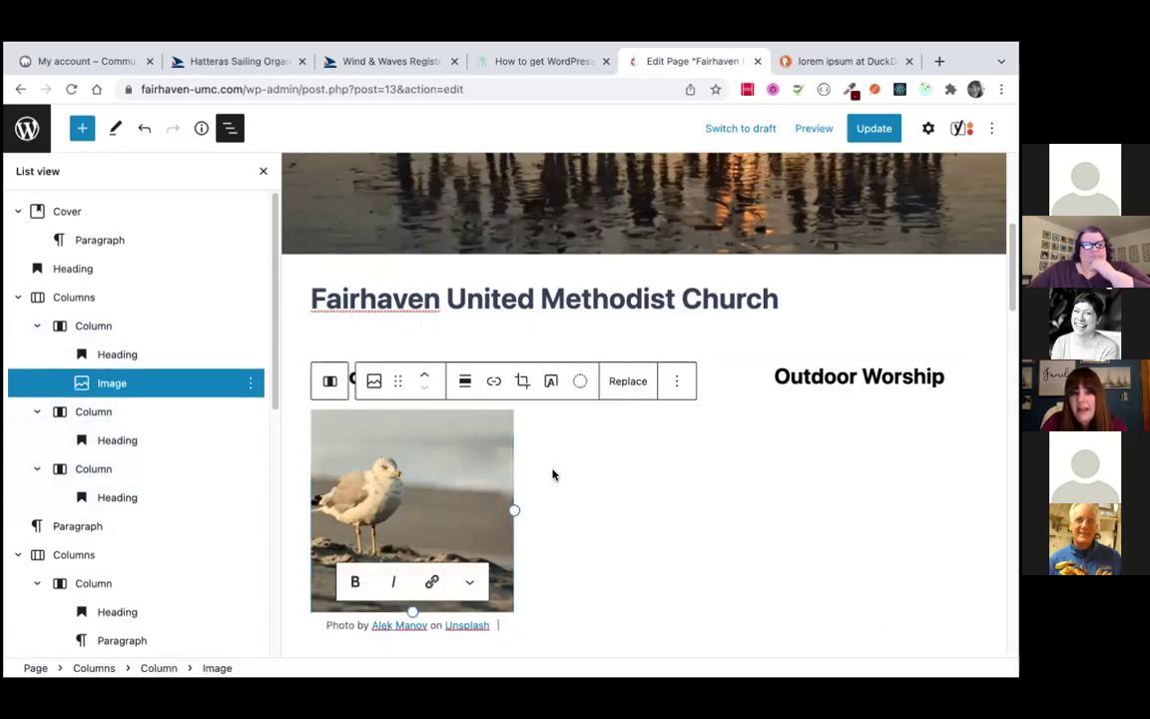
# Insert an empty Paragraph block beneath the seagull image, inside the Beach Worship column
pyautogui.scroll(-2, 552, 472)
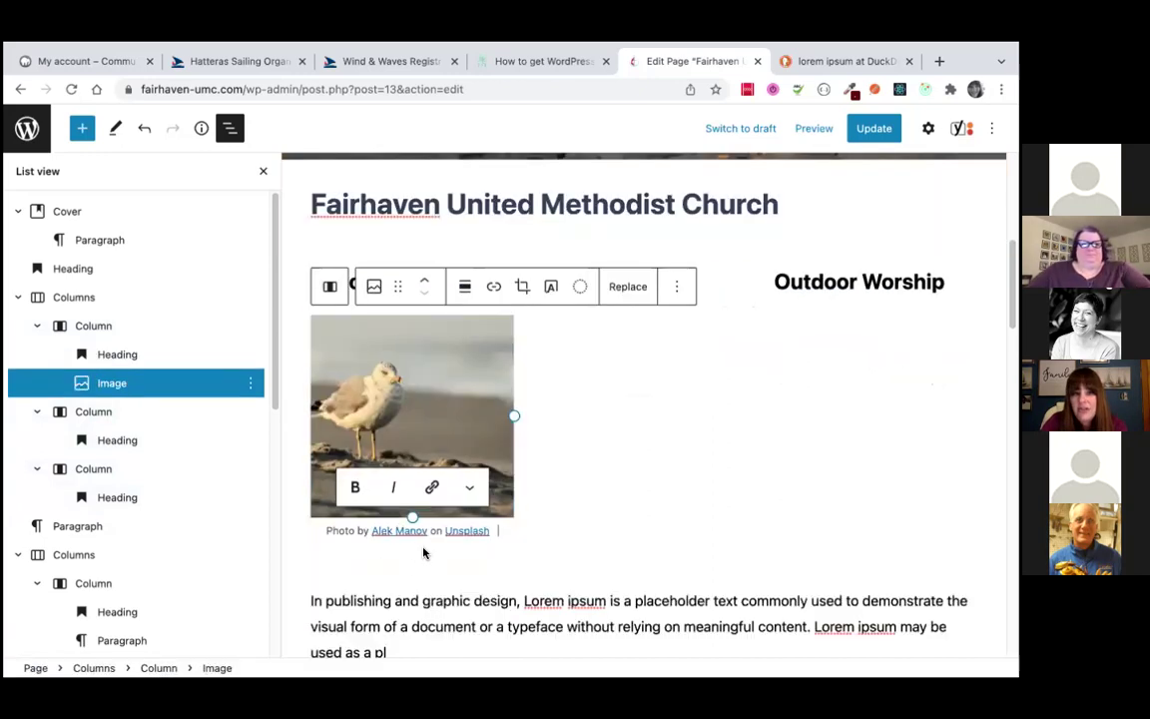
pyautogui.click(480, 539)
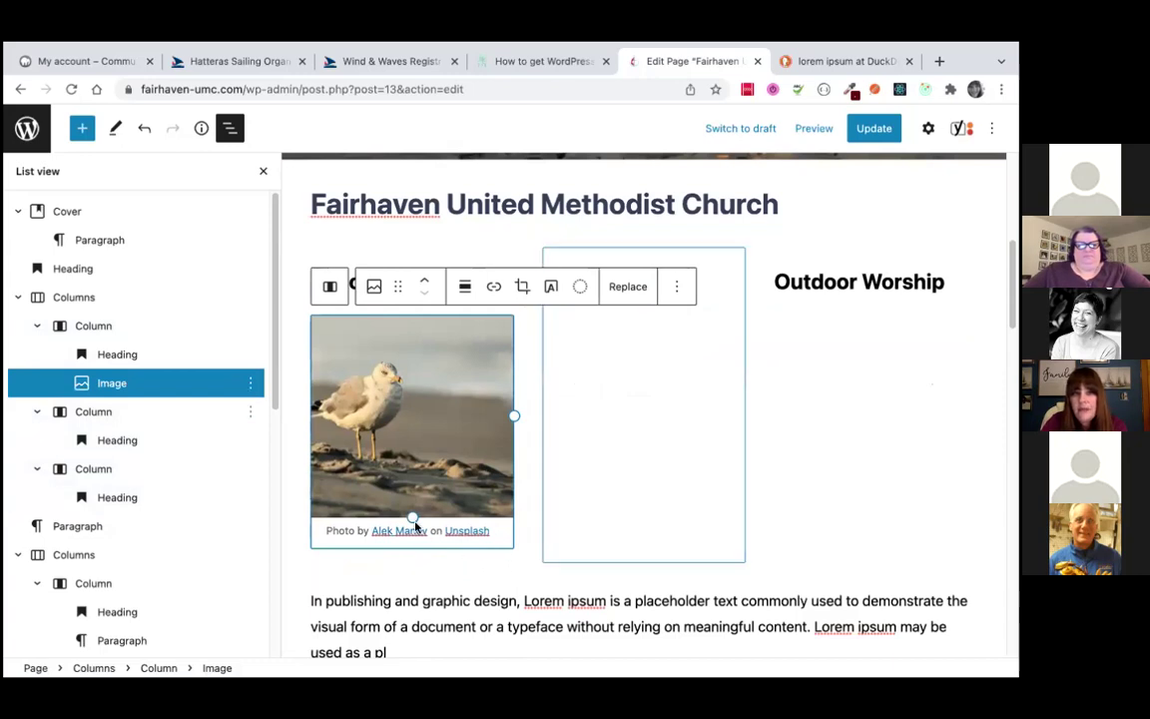
pyautogui.click(431, 563)
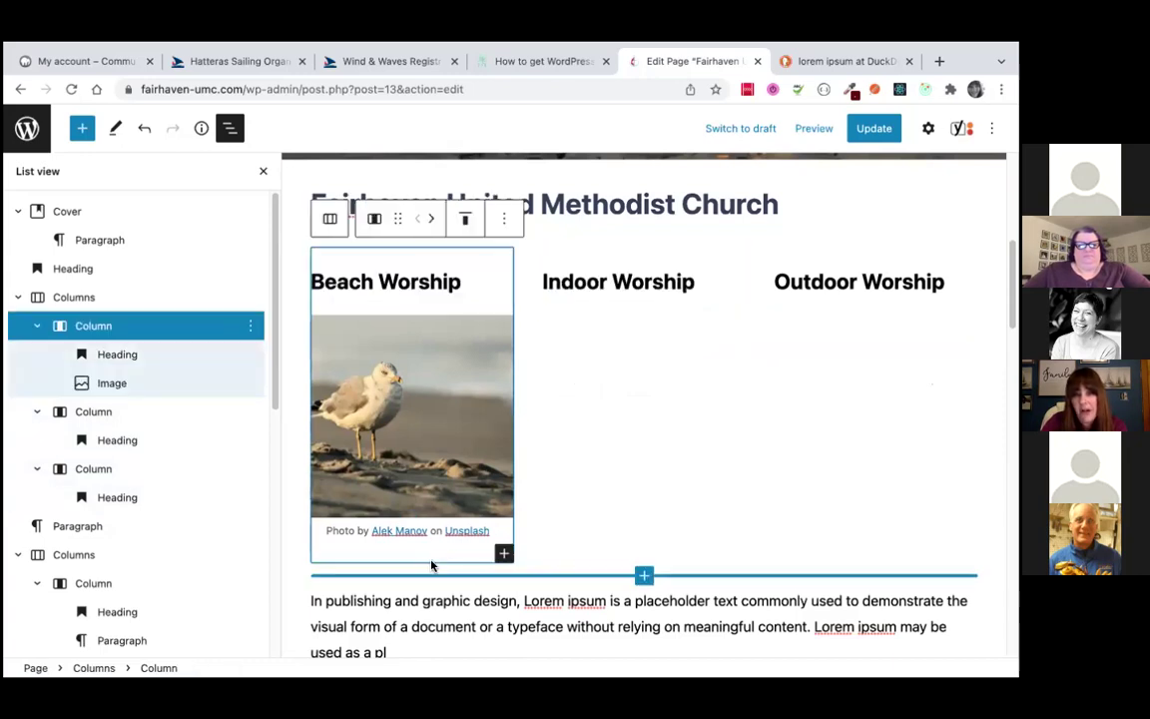
pyautogui.click(503, 553)
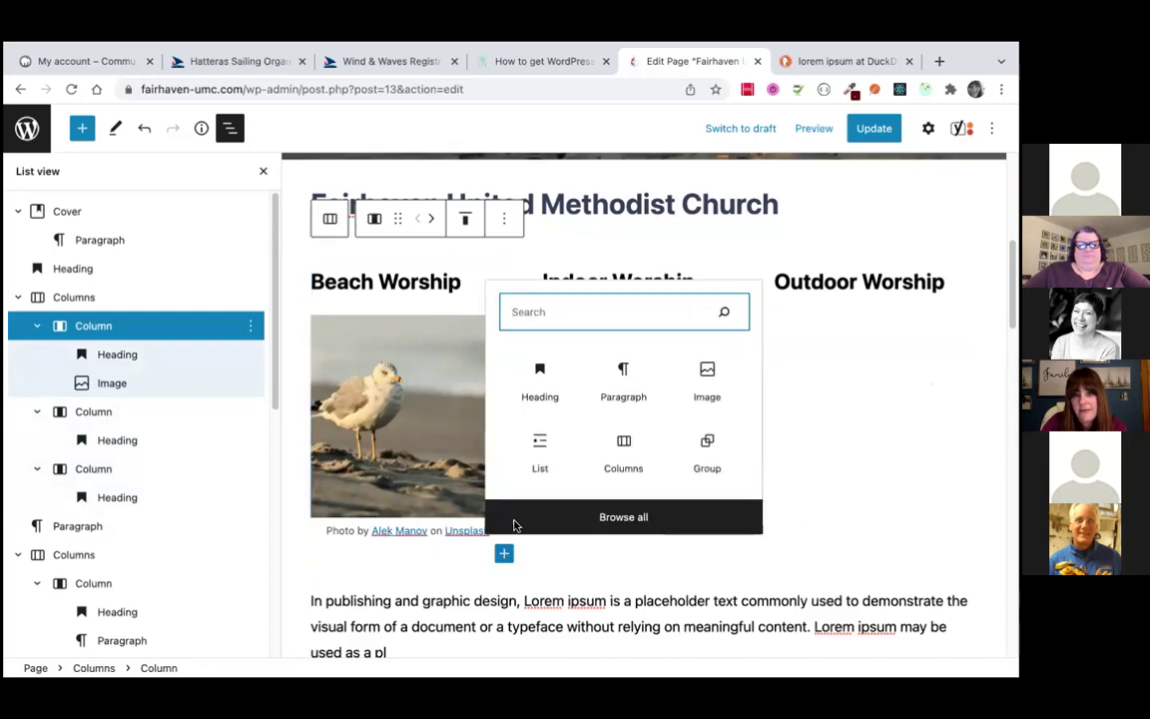
pyautogui.click(632, 378)
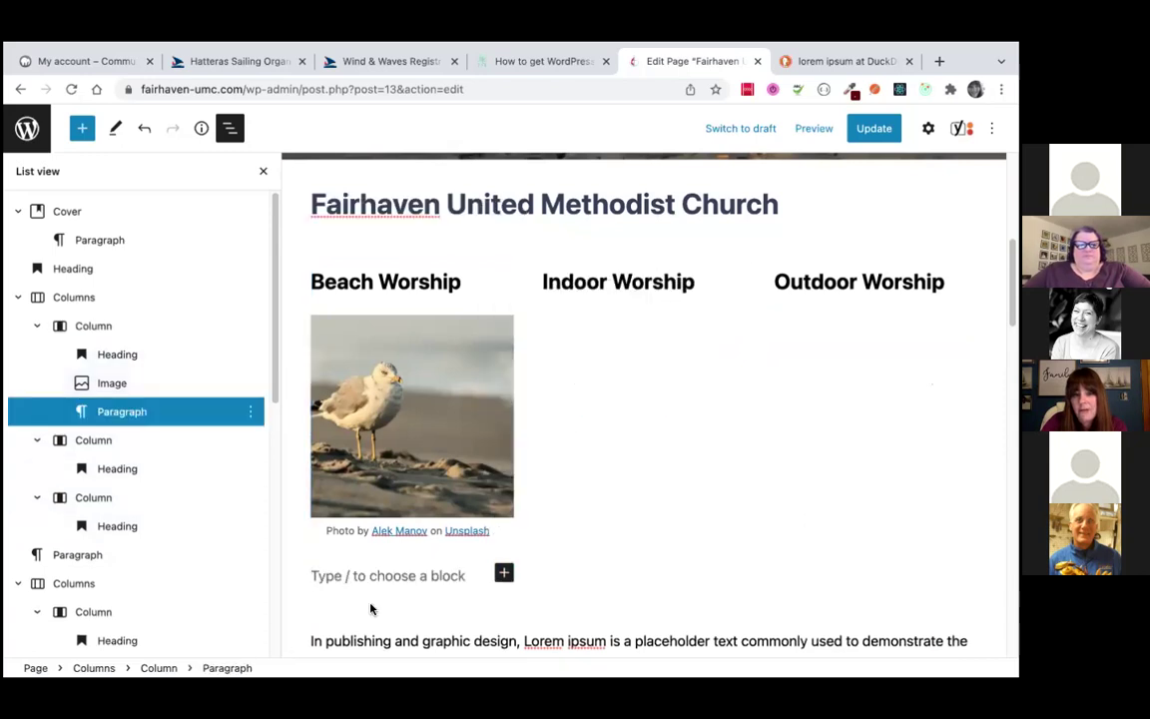
# Move the placeholder text paragraph into the Beach Worship column, below its empty paragraph, and close the List View
pyautogui.click(370, 639)
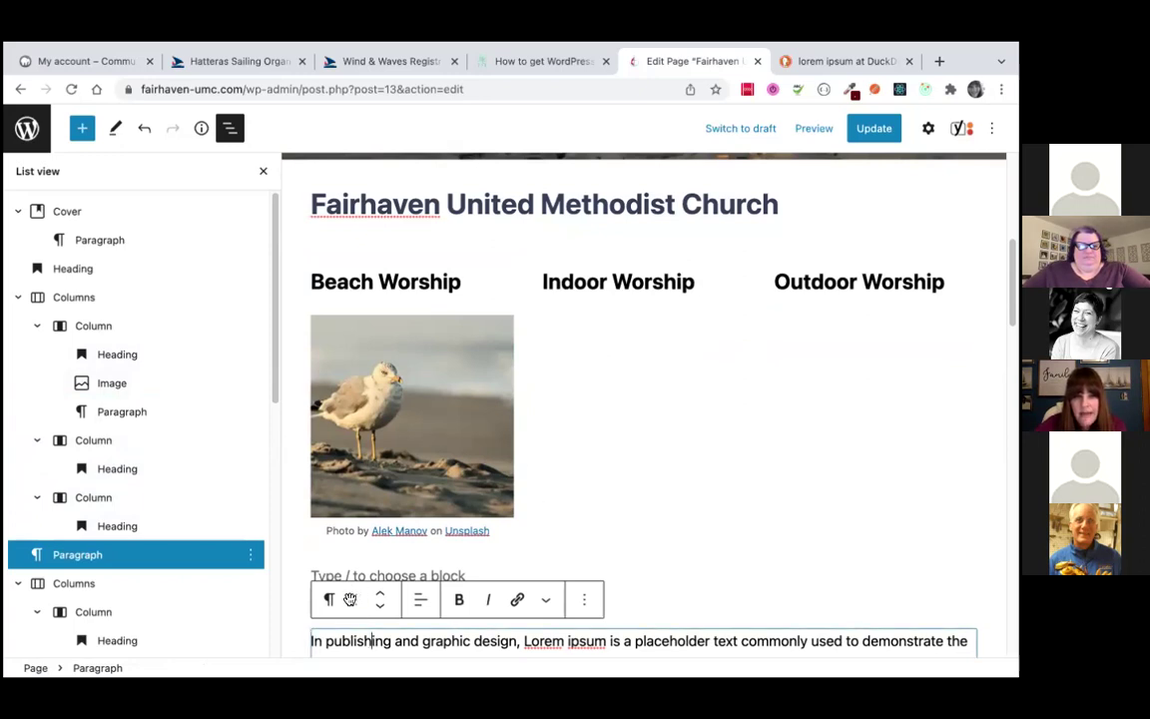
pyautogui.moveTo(350, 598); pyautogui.dragTo(360, 554)
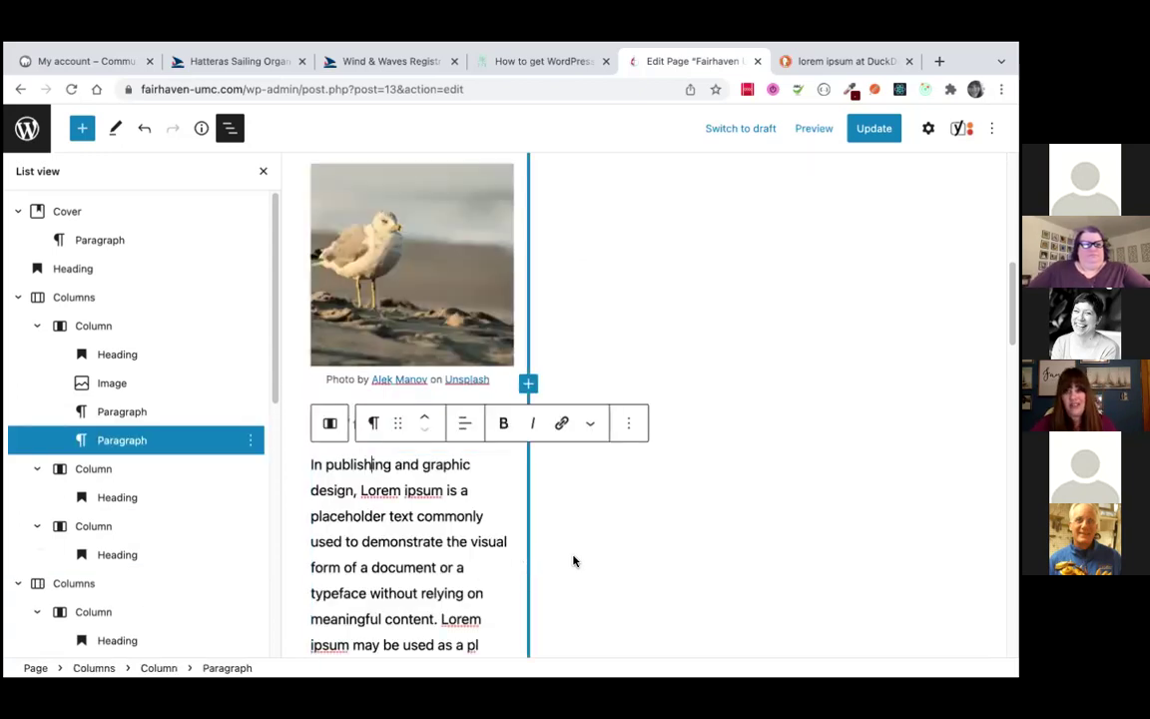
pyautogui.click(389, 541)
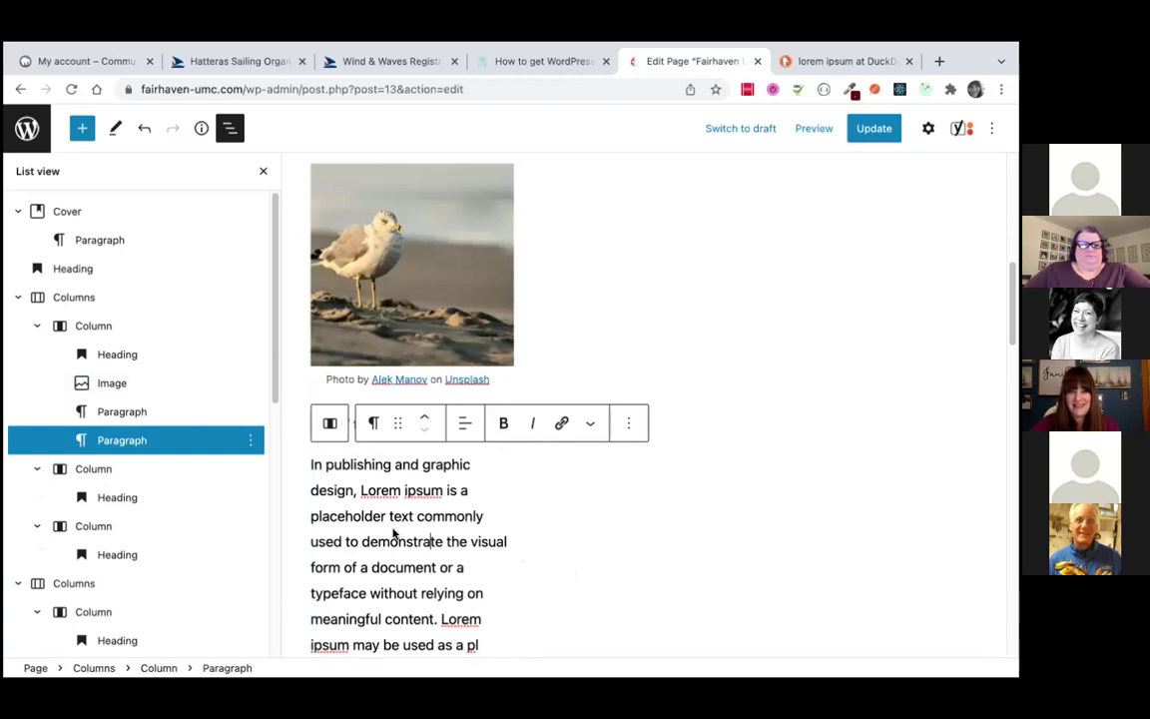
pyautogui.click(261, 171)
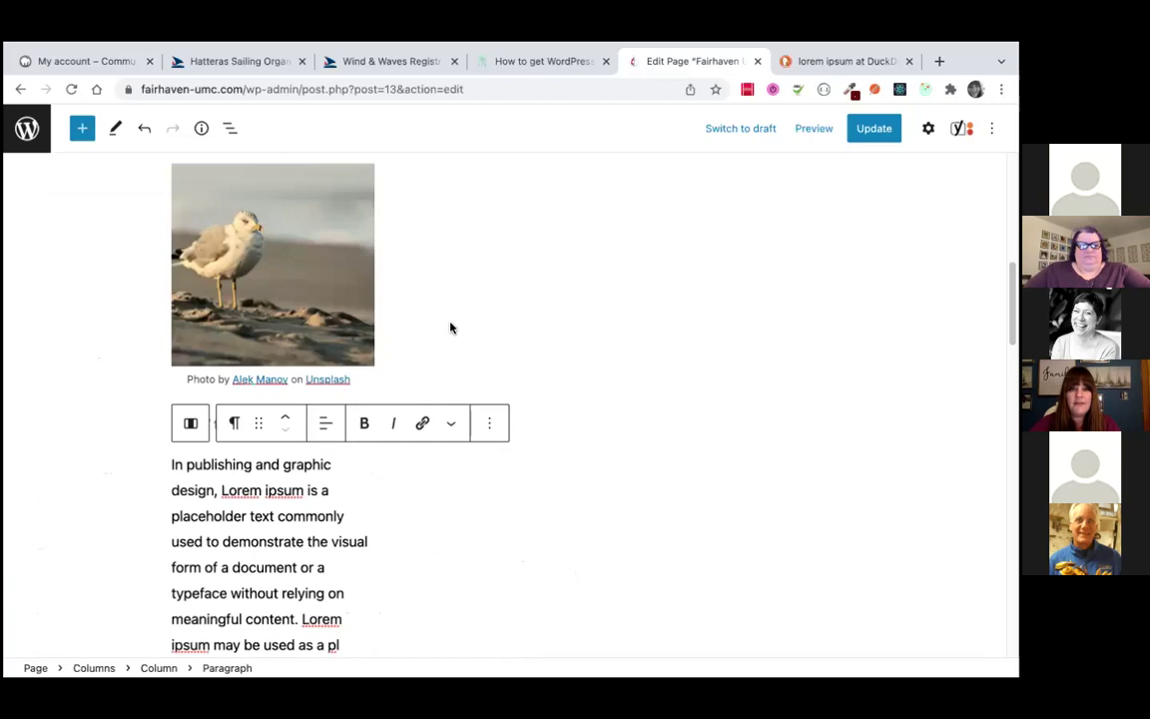
pyautogui.click(515, 364)
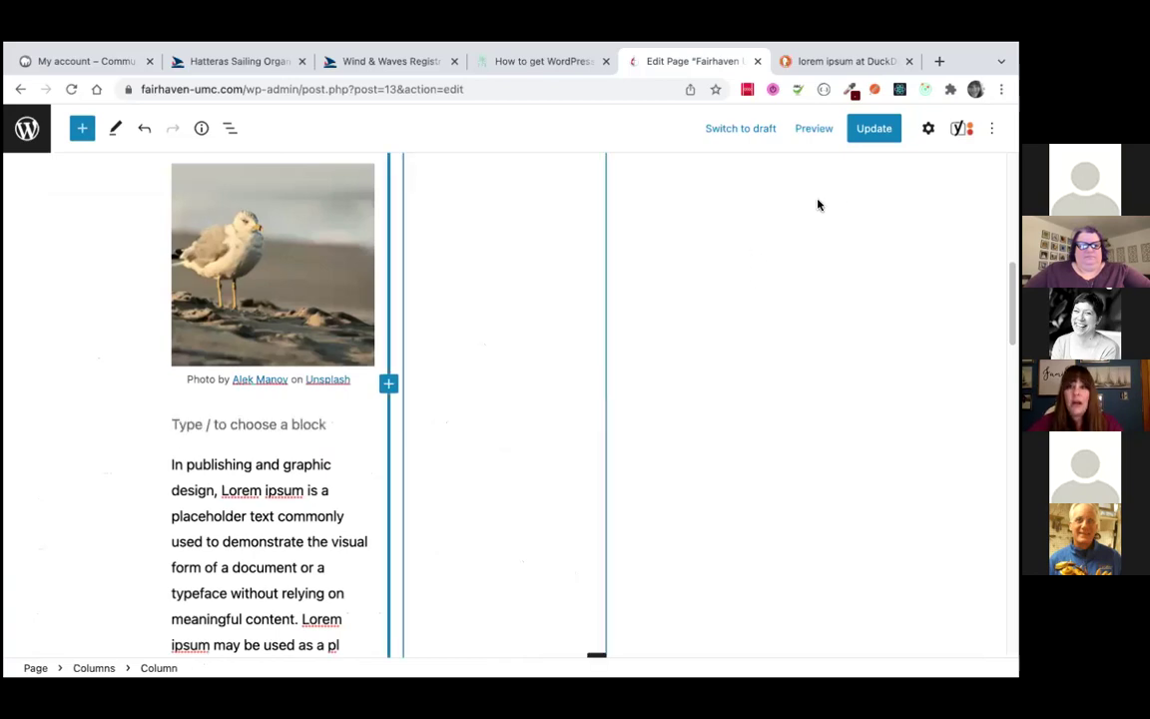
# Show the block settings sidebar and delete the empty paragraph beneath the seagull image
pyautogui.click(928, 131)
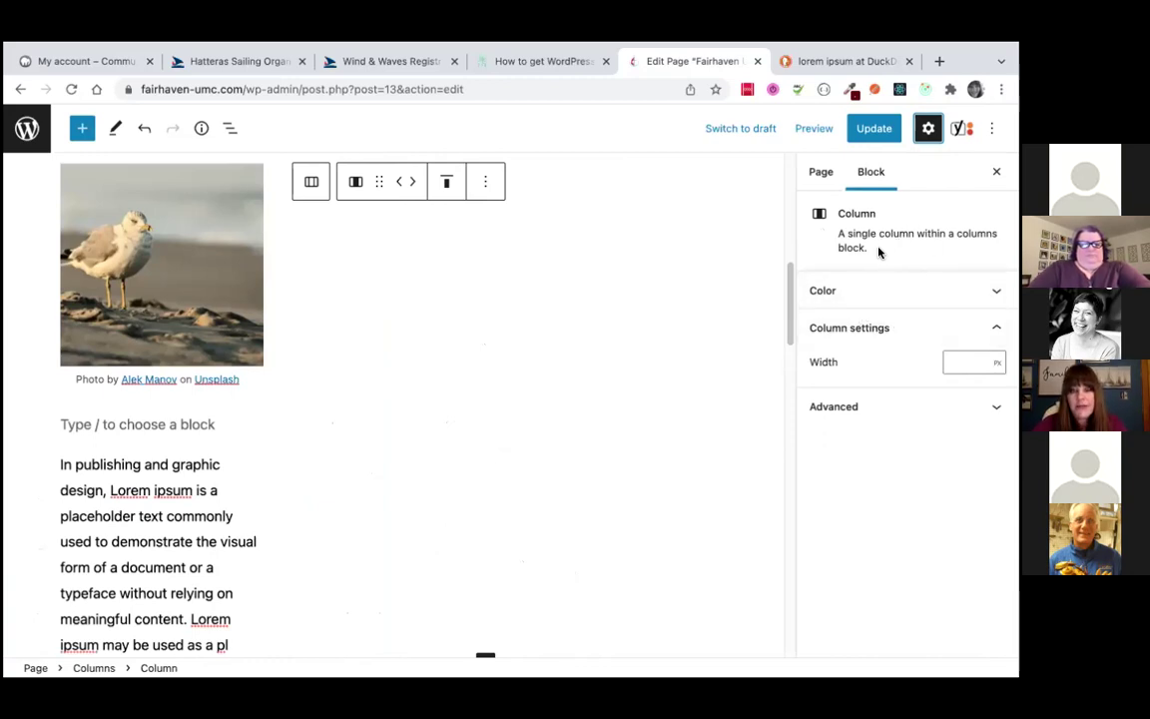
pyautogui.click(172, 423)
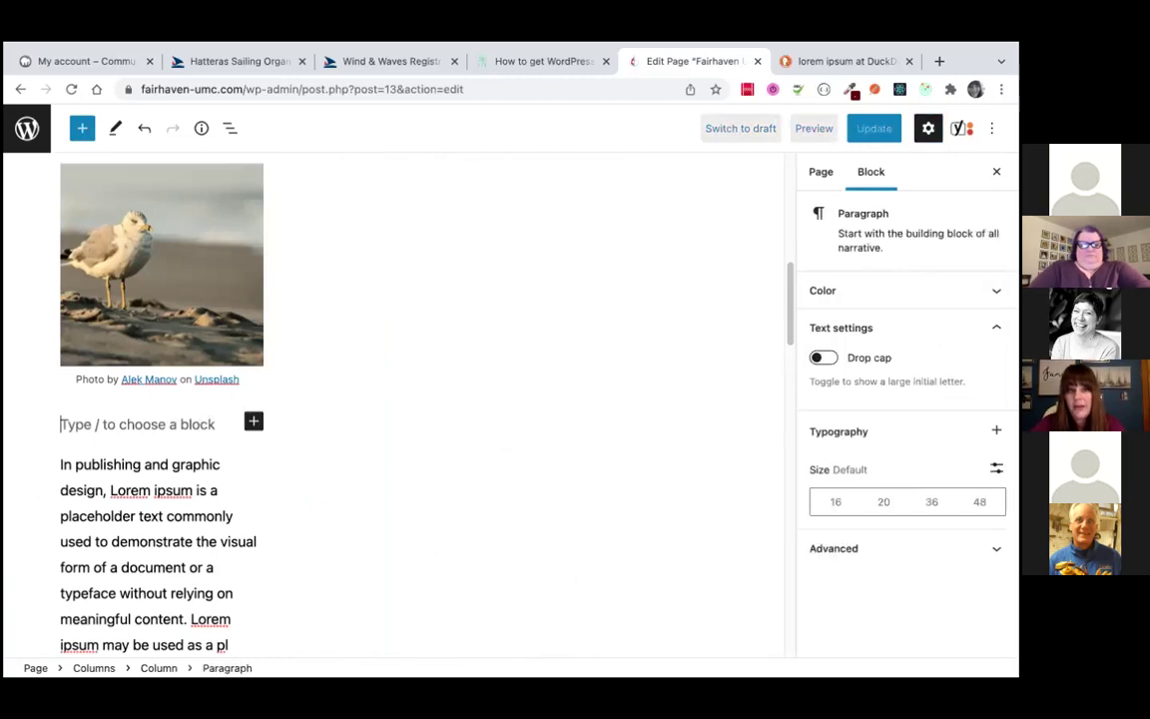
pyautogui.press('BackSpace')
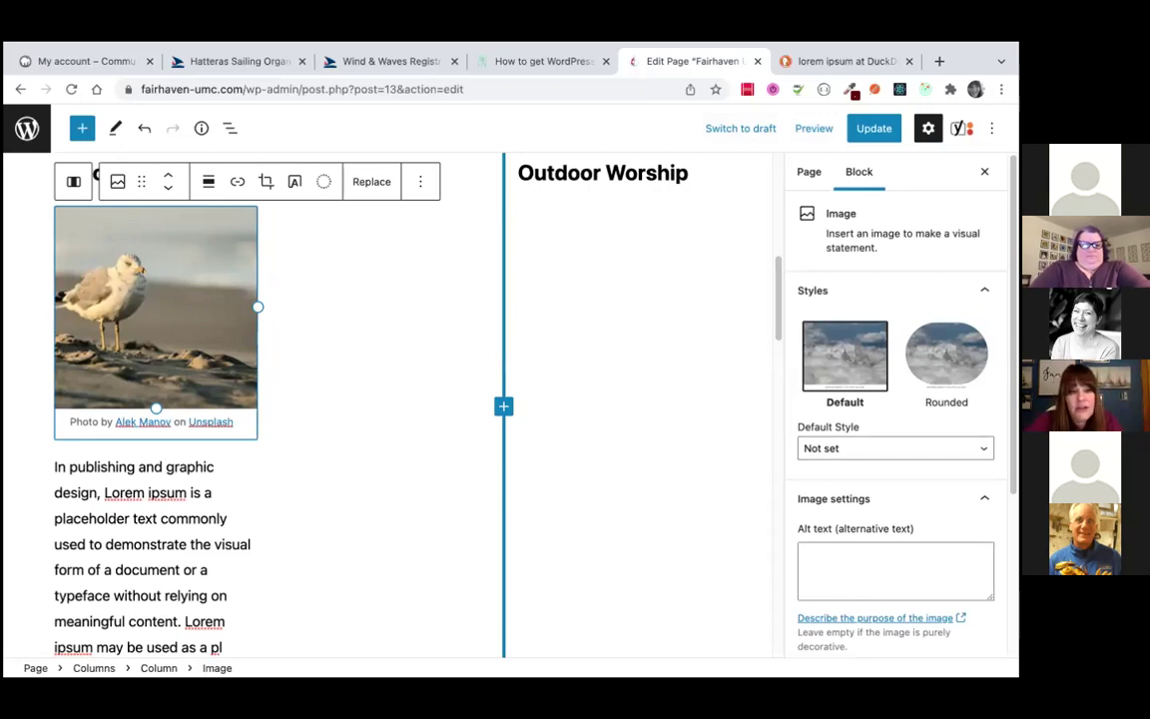
# Shorten the Beach Worship placeholder paragraph so that it ends after "used to demonstrate the visual"
pyautogui.scroll(-3, 389, 399)
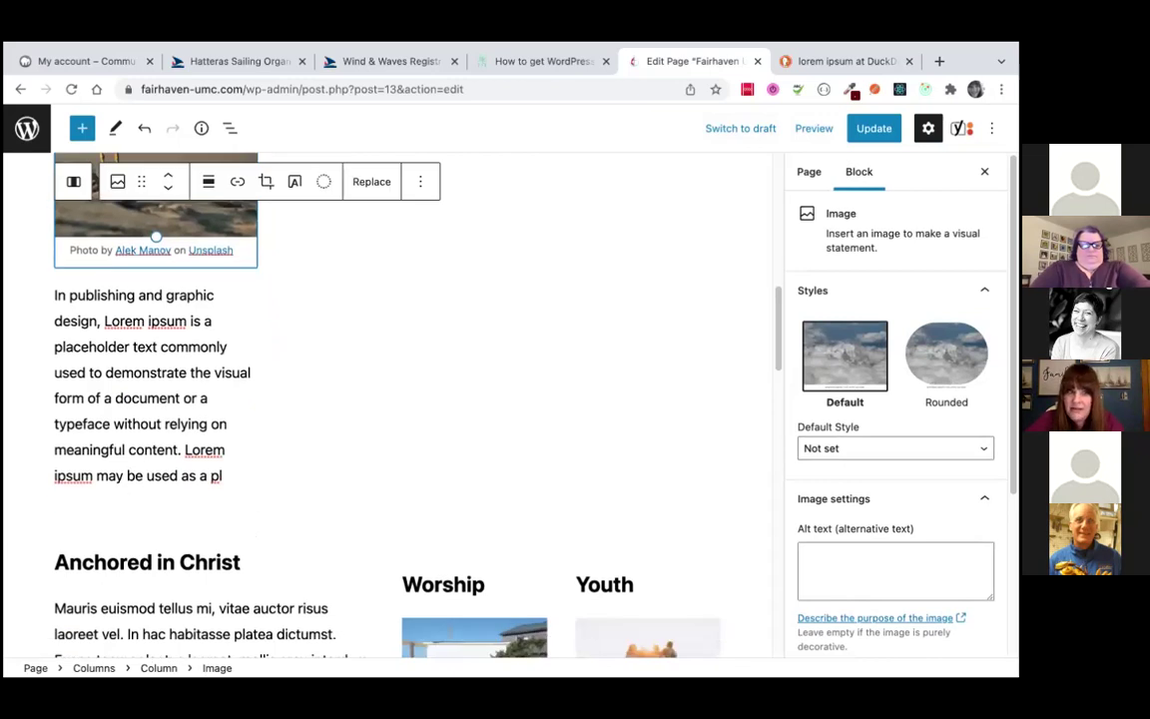
pyautogui.click(55, 397)
pyautogui.click(229, 475)
pyautogui.moveTo(229, 475); pyautogui.dragTo(60, 398)
pyautogui.press('BackSpace')
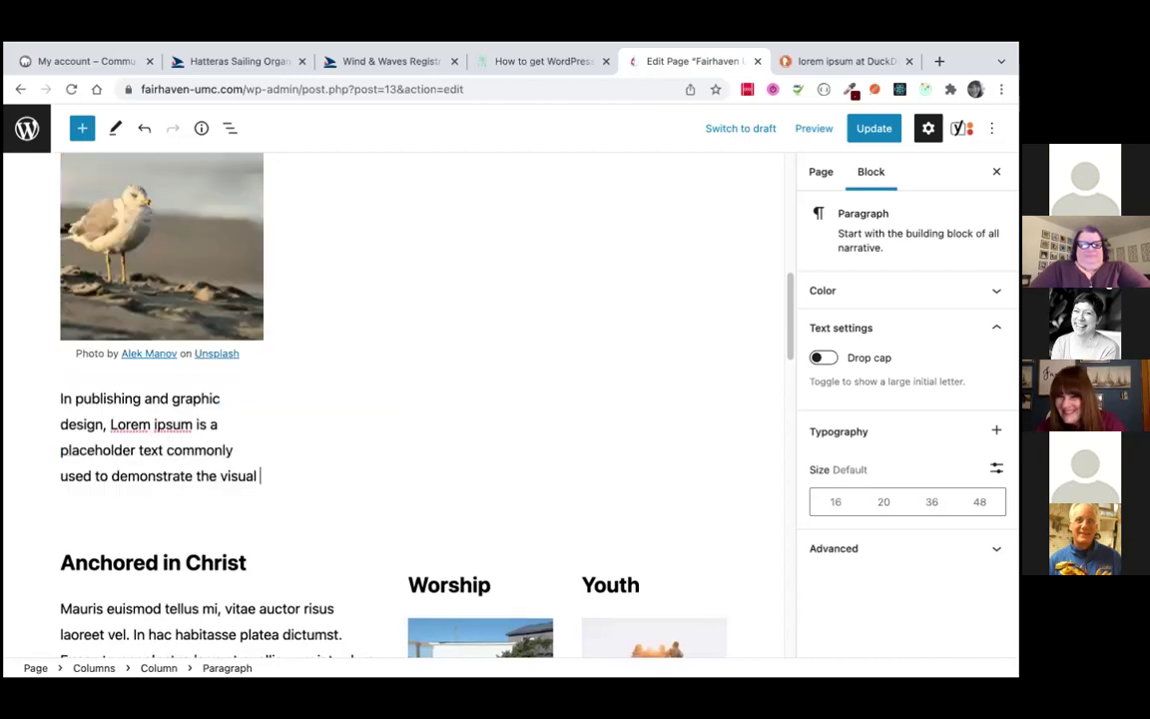
# Insert a Buttons block below the Beach Worship placeholder paragraph and justify it to the center
pyautogui.press('Return')
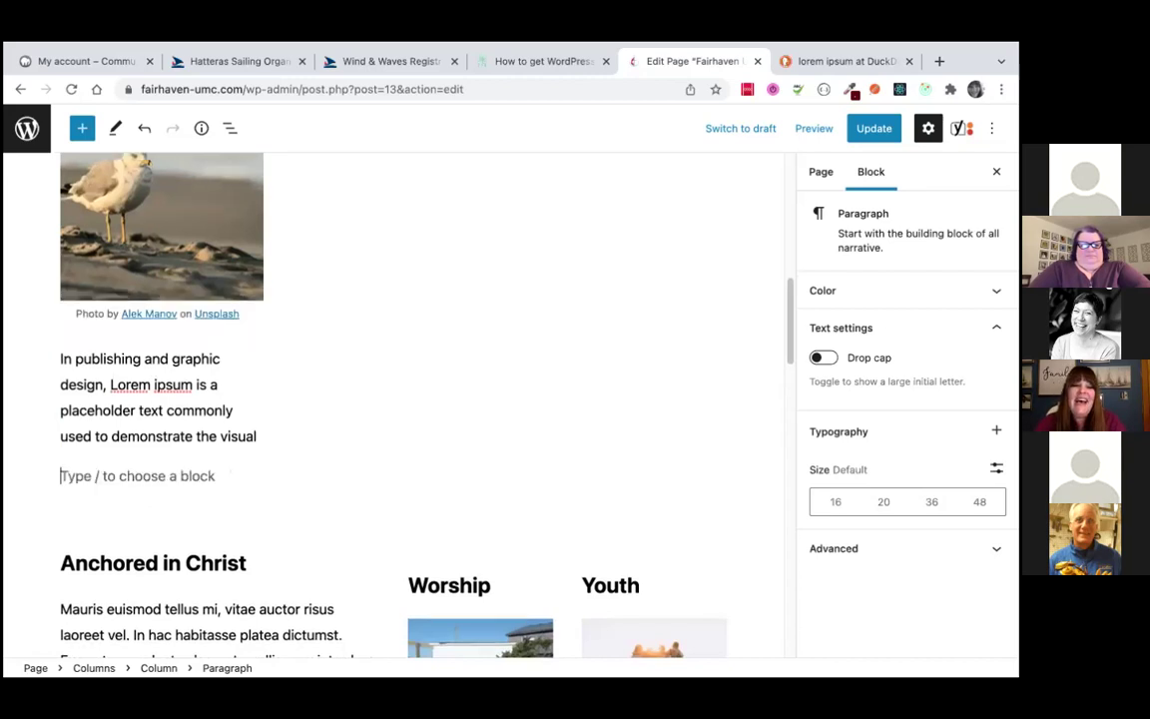
pyautogui.write('/butt')
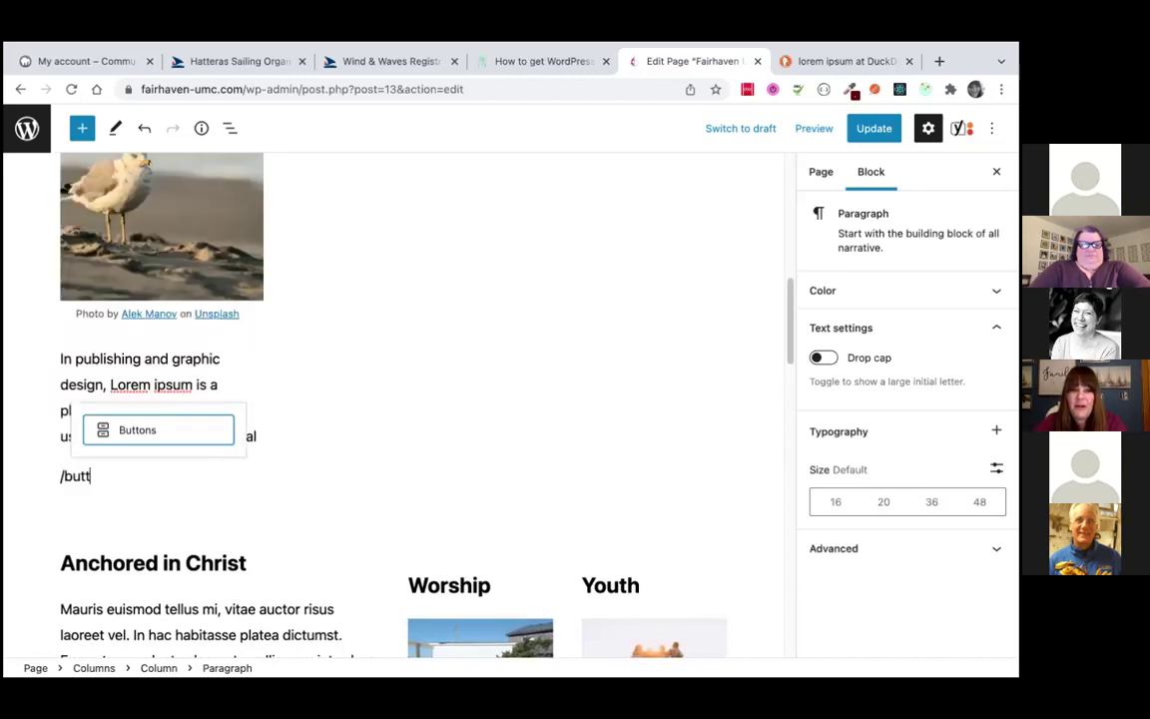
pyautogui.click(152, 431)
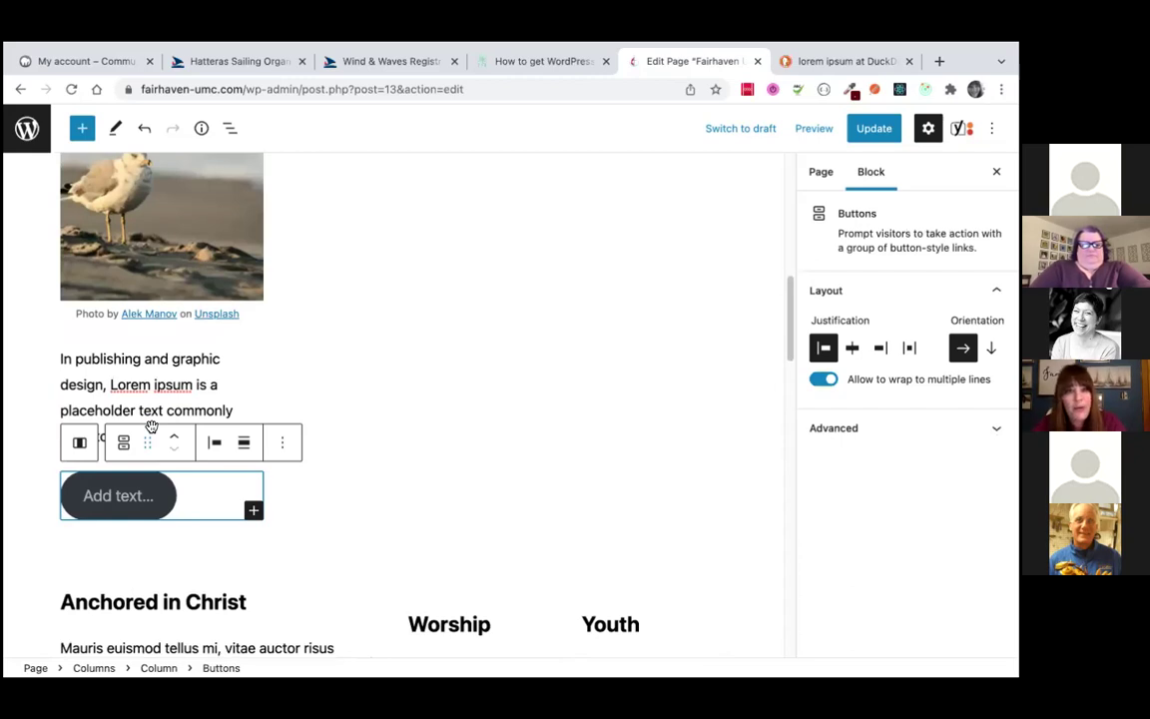
pyautogui.click(214, 445)
pyautogui.click(246, 522)
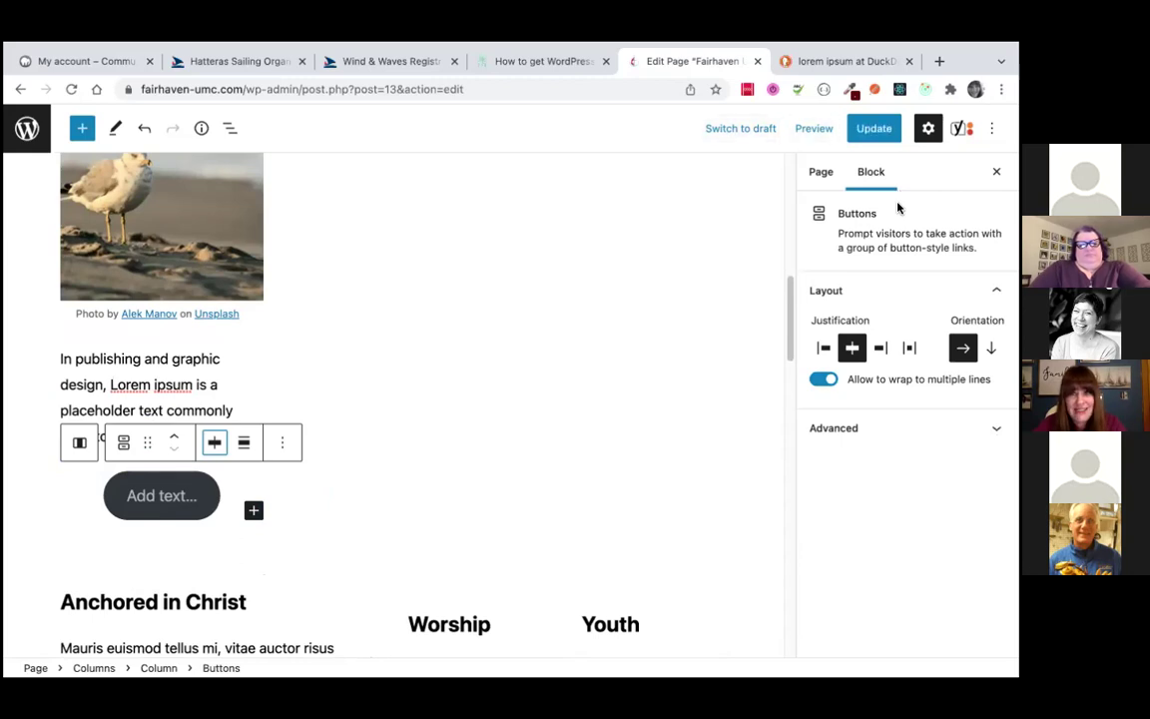
# Set the border radius of the new button to 0 px
pyautogui.click(211, 496)
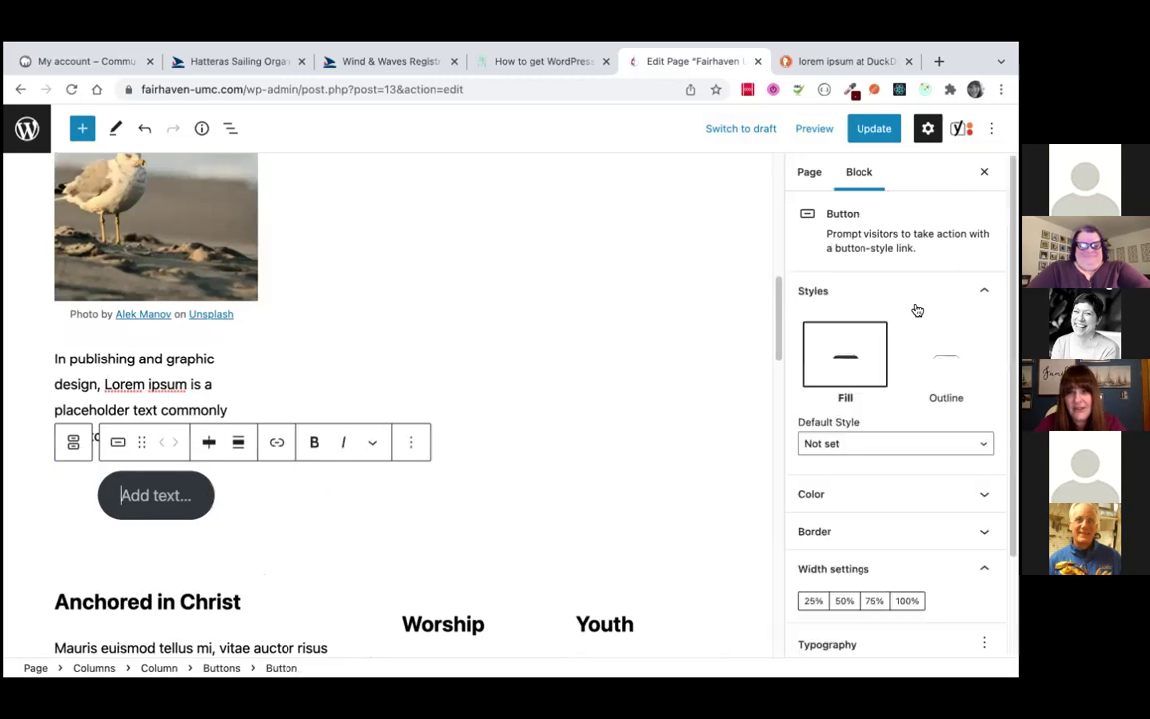
pyautogui.scroll(-3, 916, 311)
pyautogui.click(985, 410)
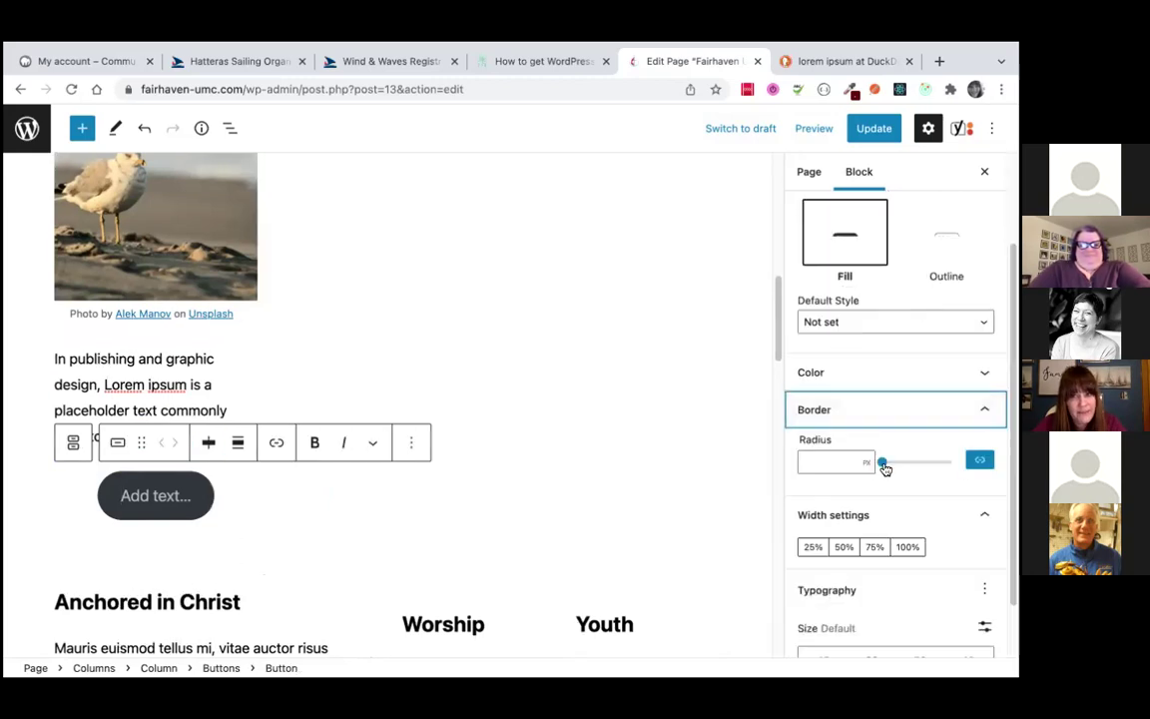
pyautogui.click(813, 462)
pyautogui.write('0')
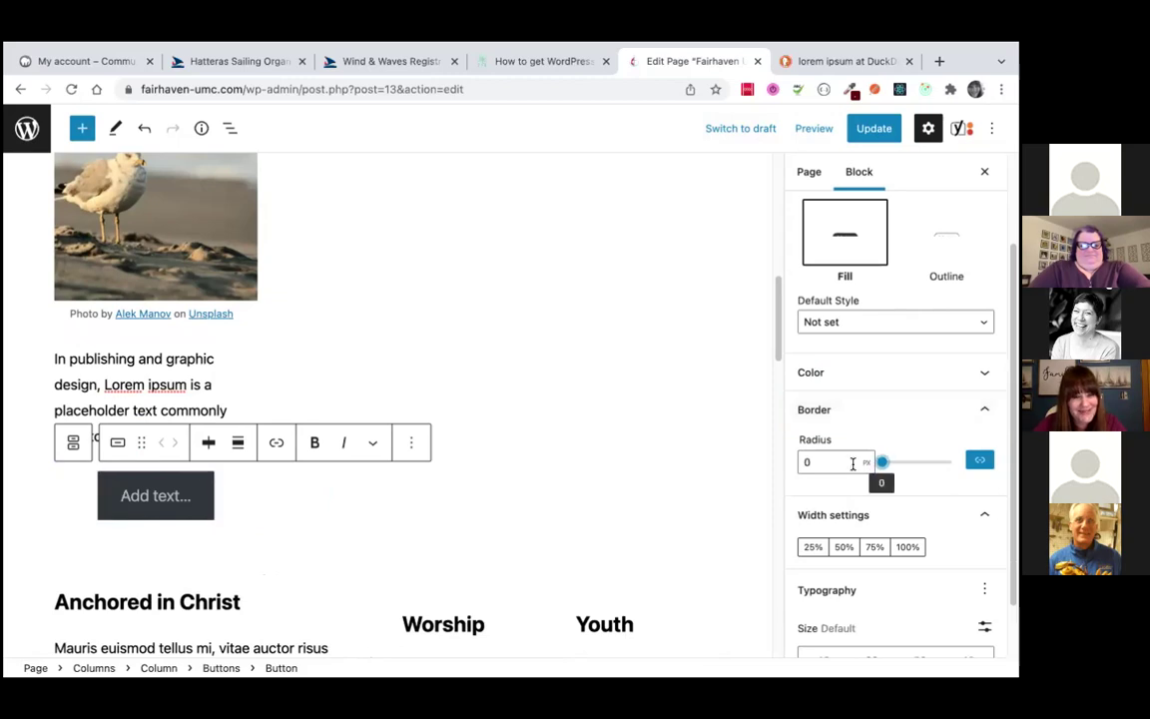
# Label the button "Worship on the beach"
pyautogui.click(172, 499)
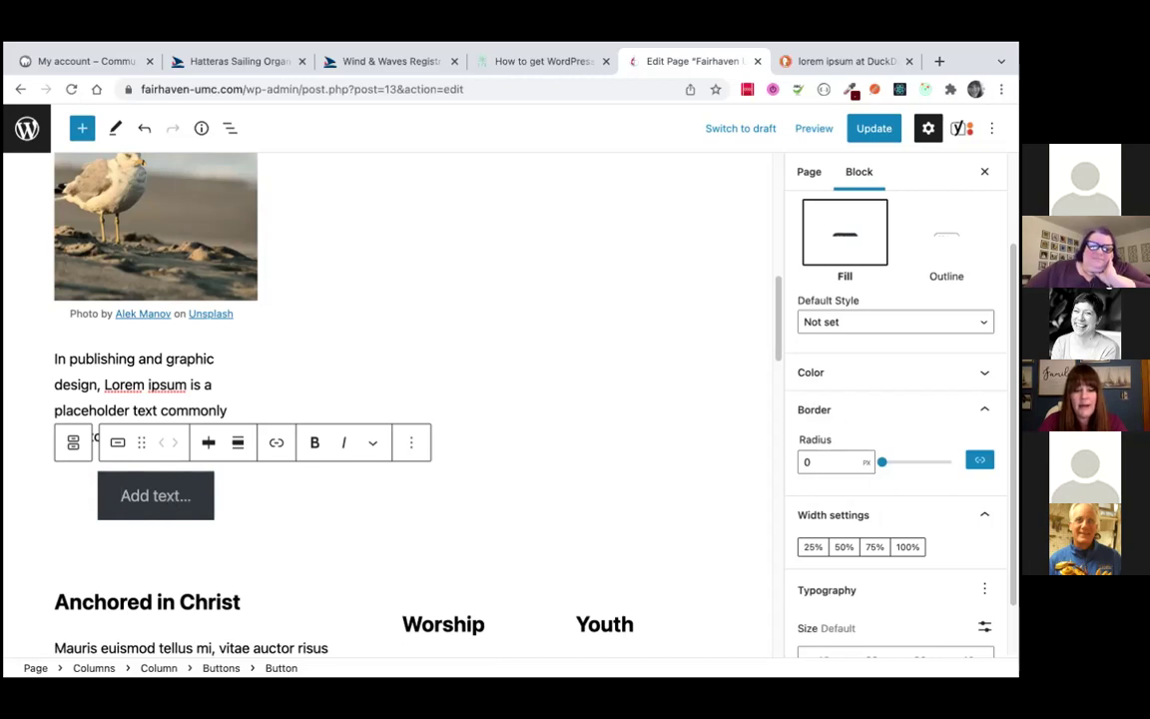
pyautogui.write('Worship on the beach')
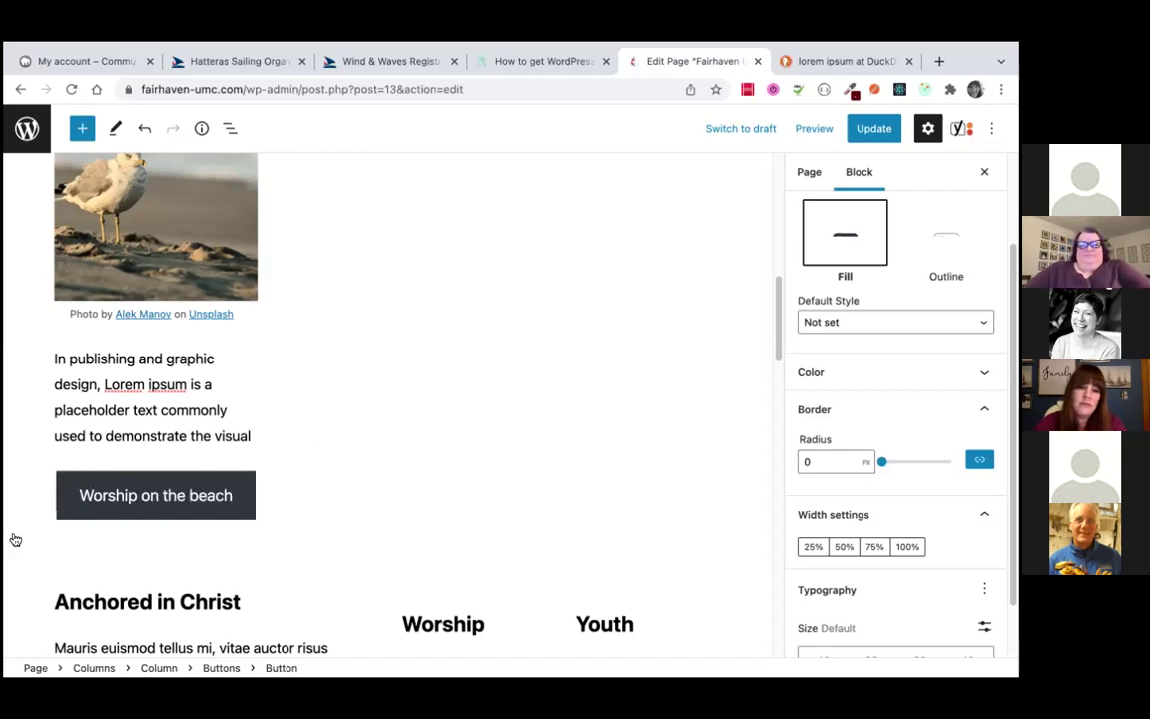
pyautogui.moveTo(222, 481)
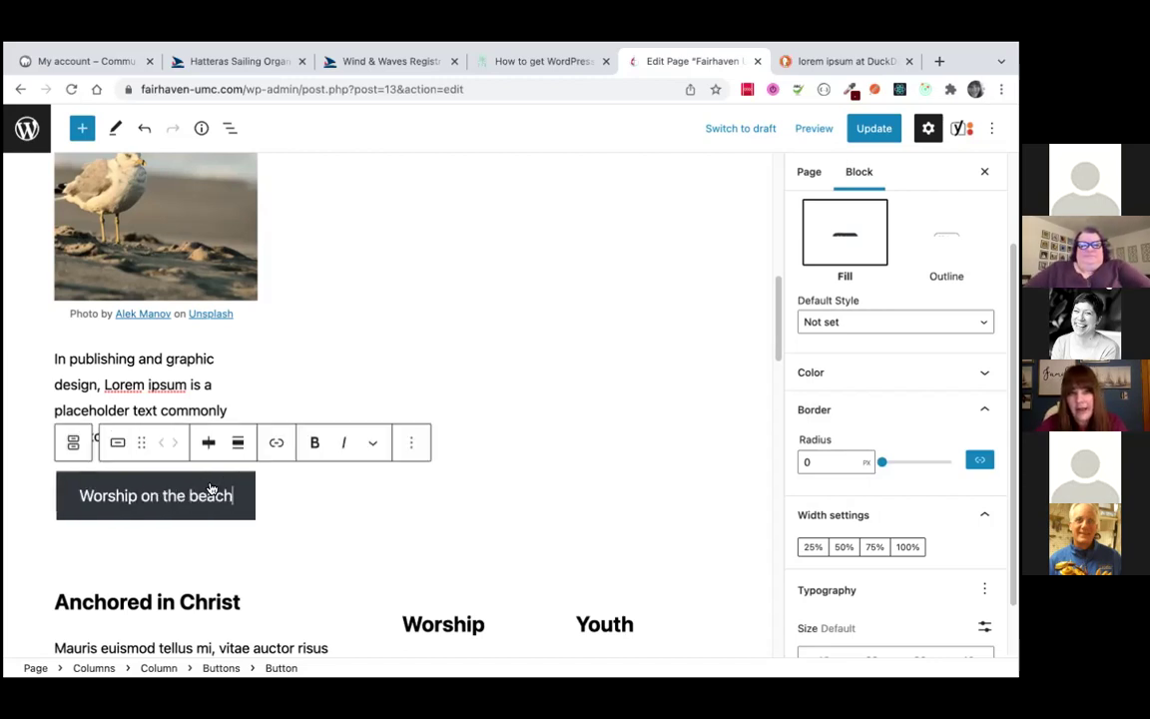
# Search for "worship" and link the button to the Service category page
pyautogui.click(278, 443)
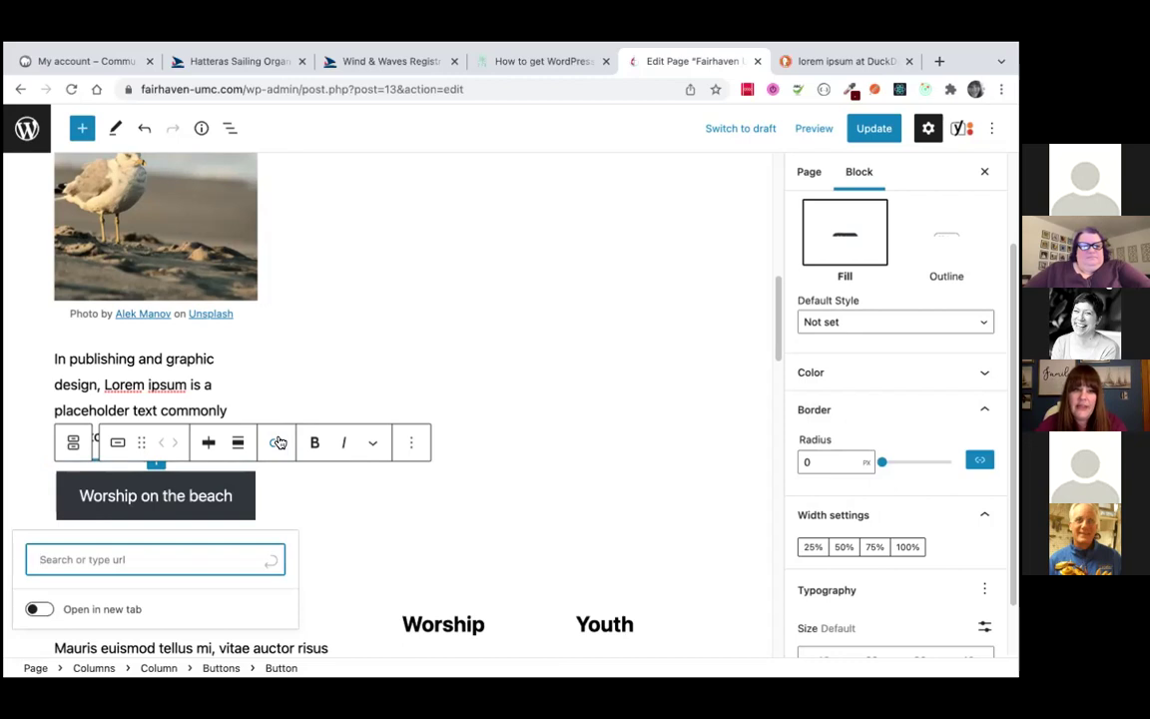
pyautogui.write('worship')
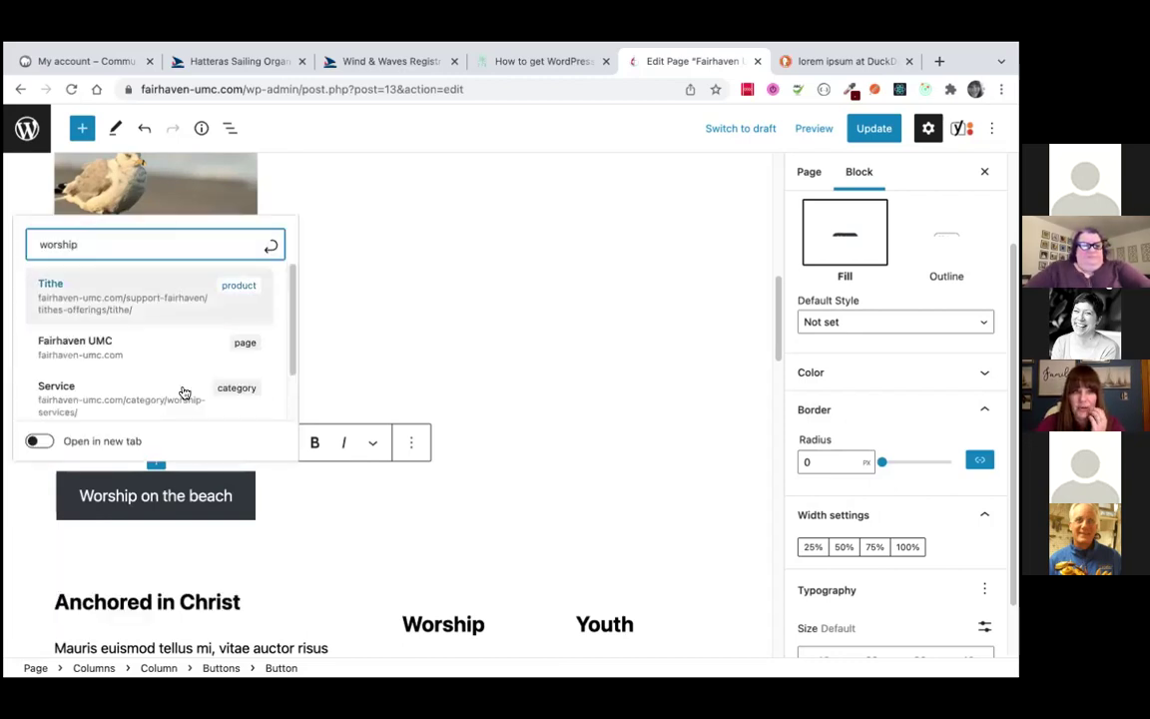
pyautogui.click(118, 401)
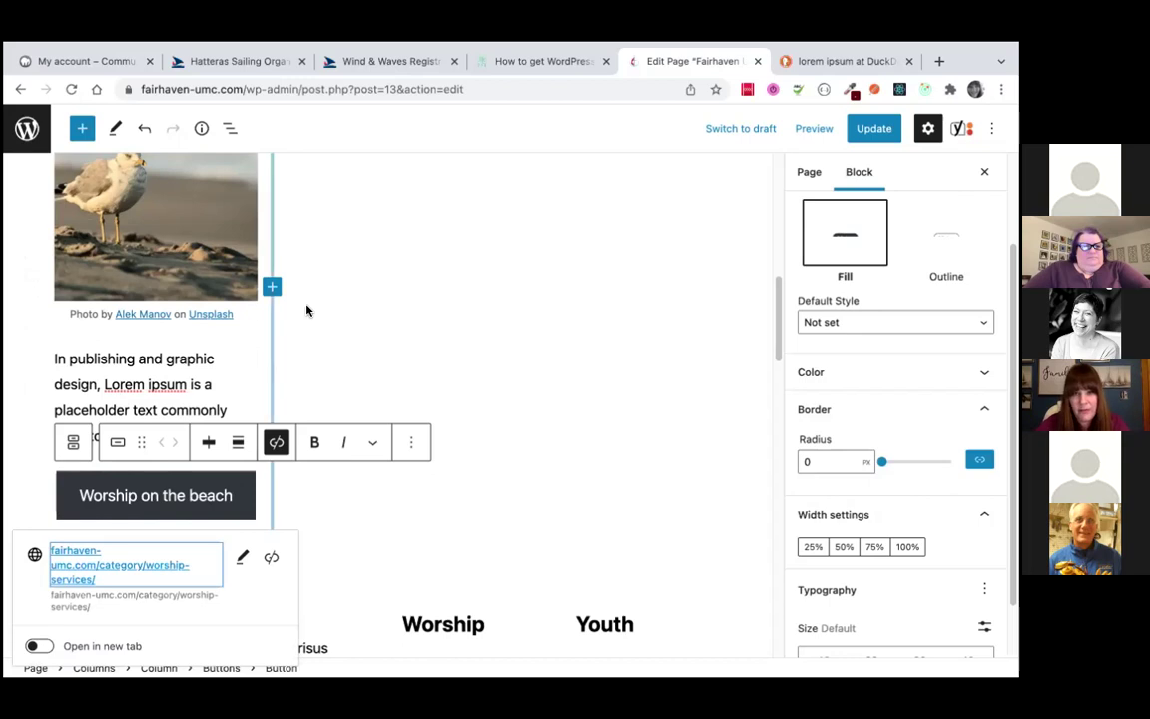
pyautogui.scroll(2, 306, 311)
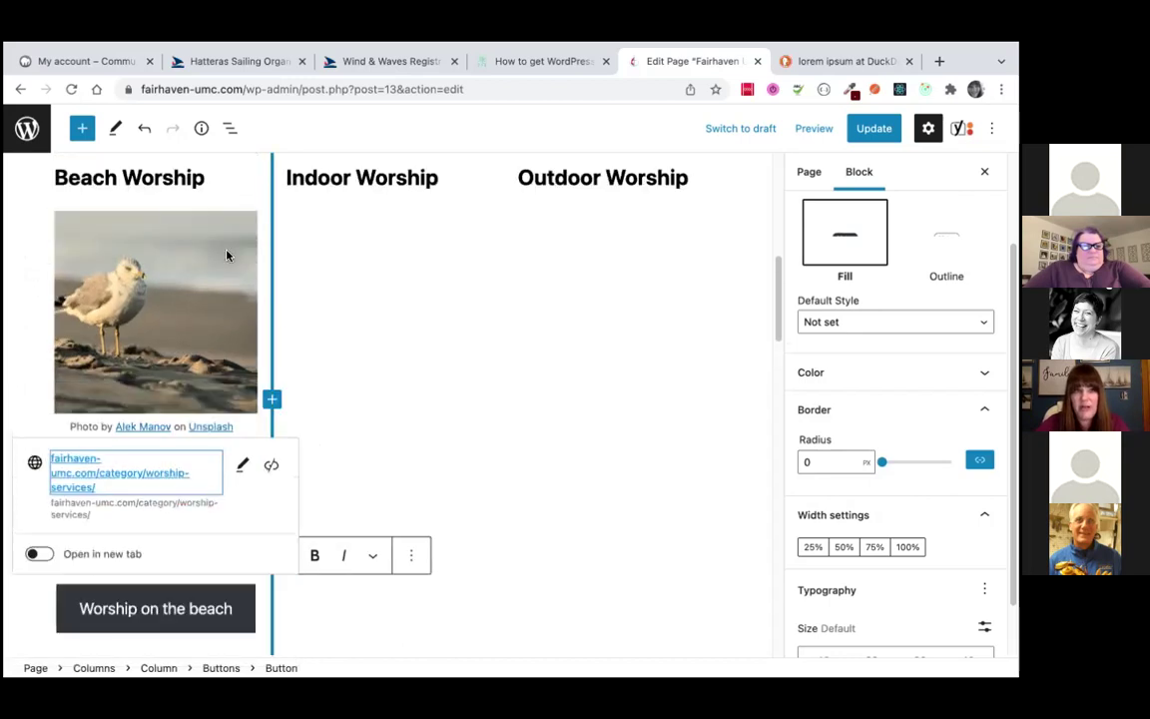
pyautogui.click(185, 311)
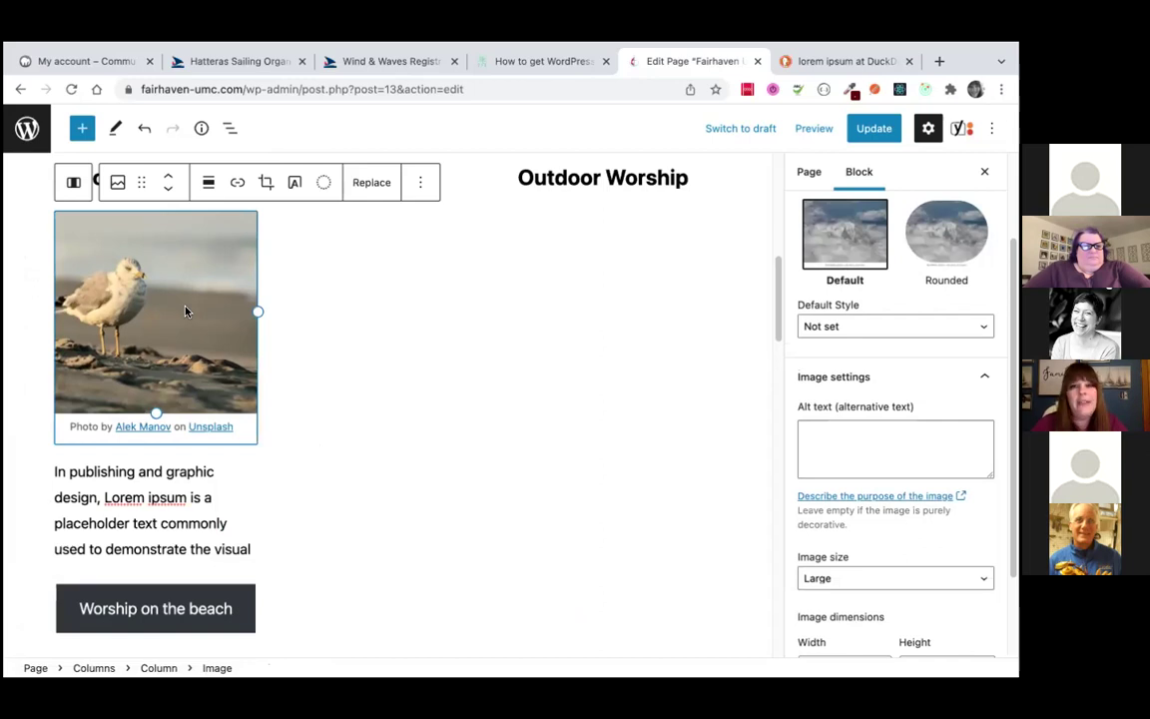
pyautogui.click(237, 183)
pyautogui.write('worship')
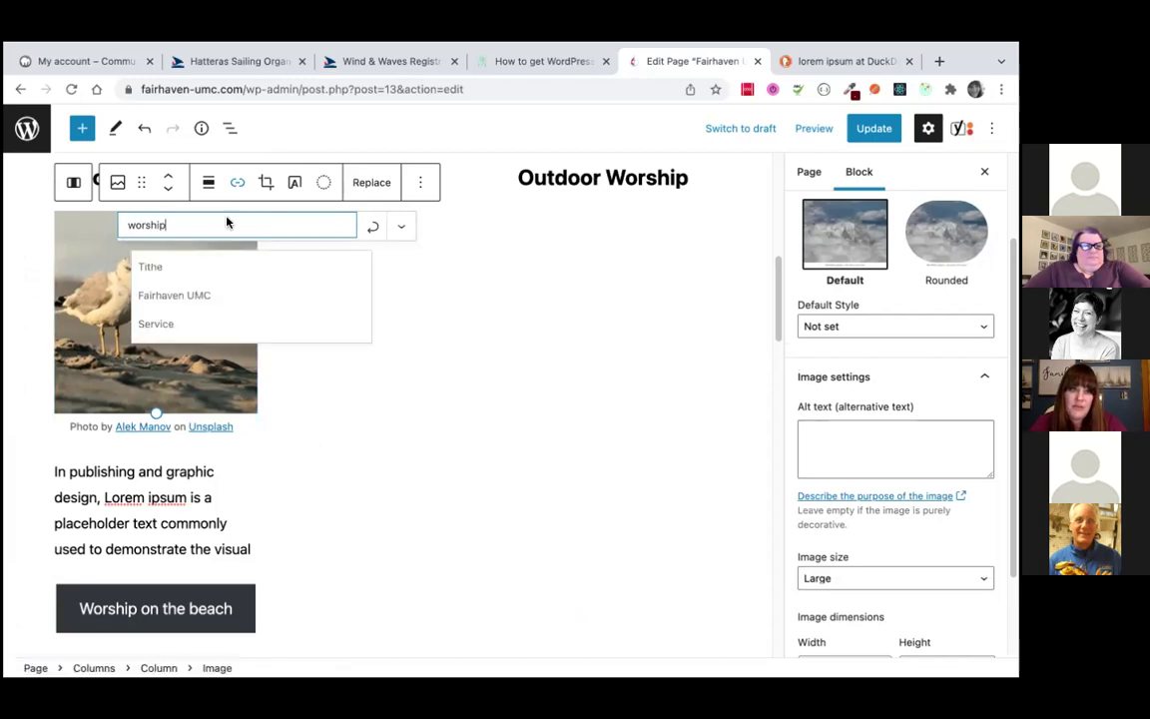
pyautogui.click(184, 296)
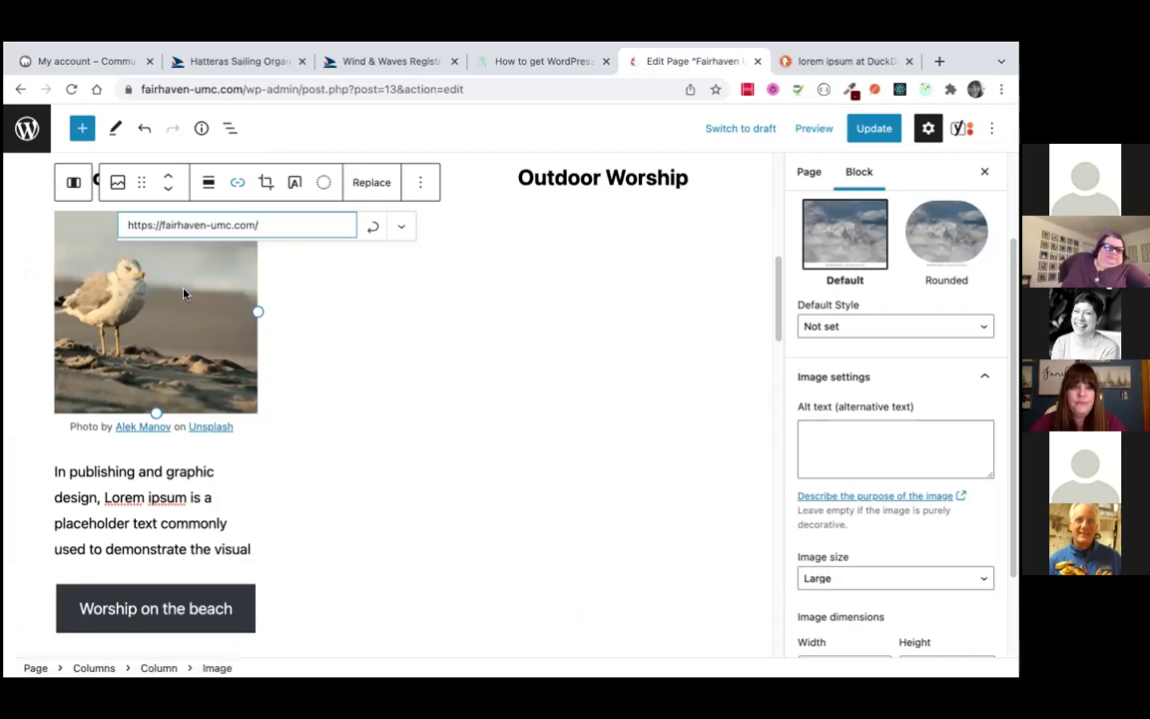
pyautogui.click(370, 232)
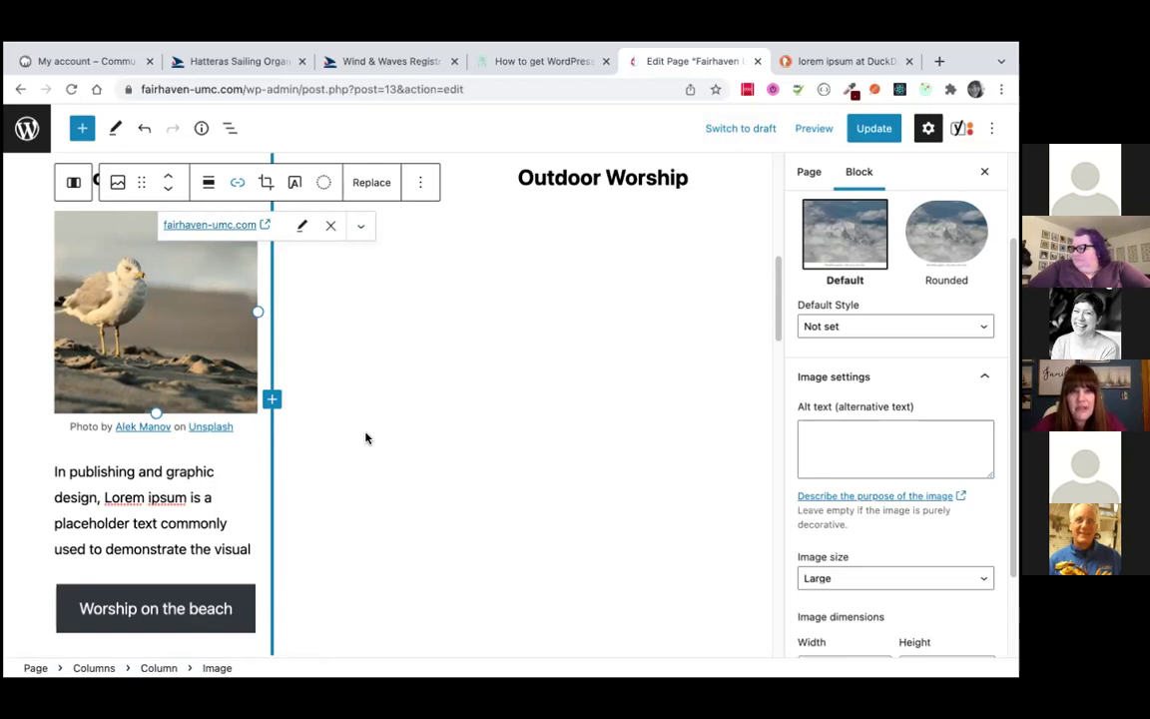
# Save the changes to the home page in the editor
pyautogui.press('super+s')
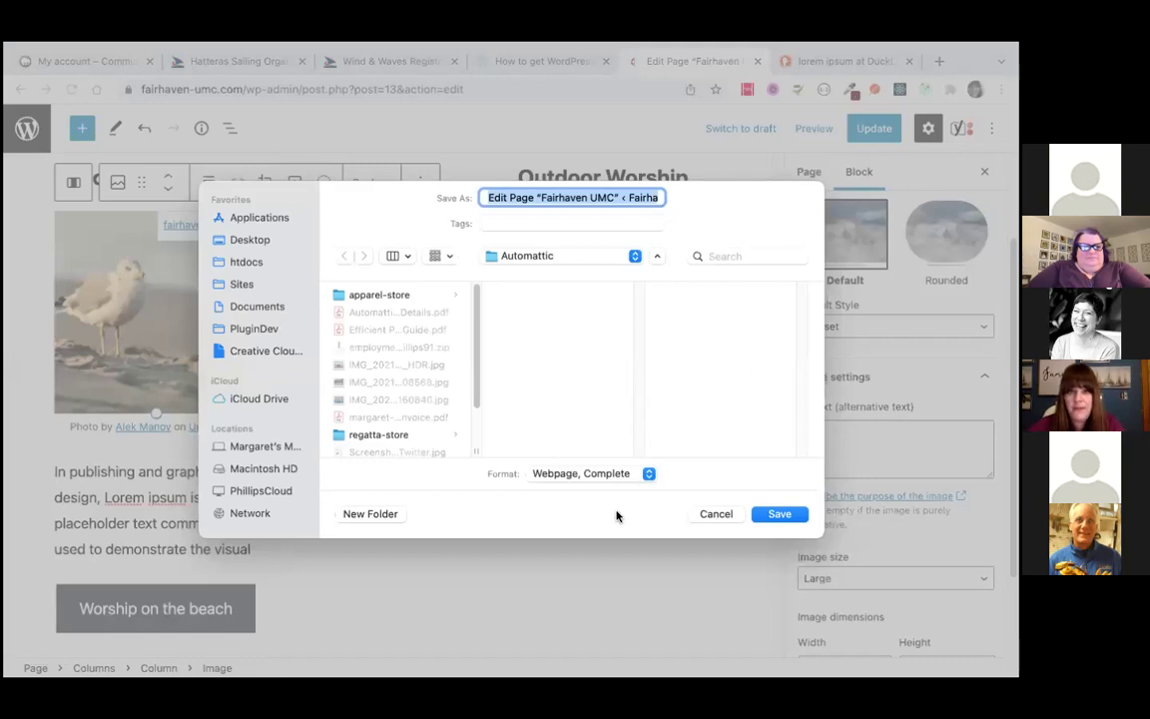
pyautogui.click(704, 516)
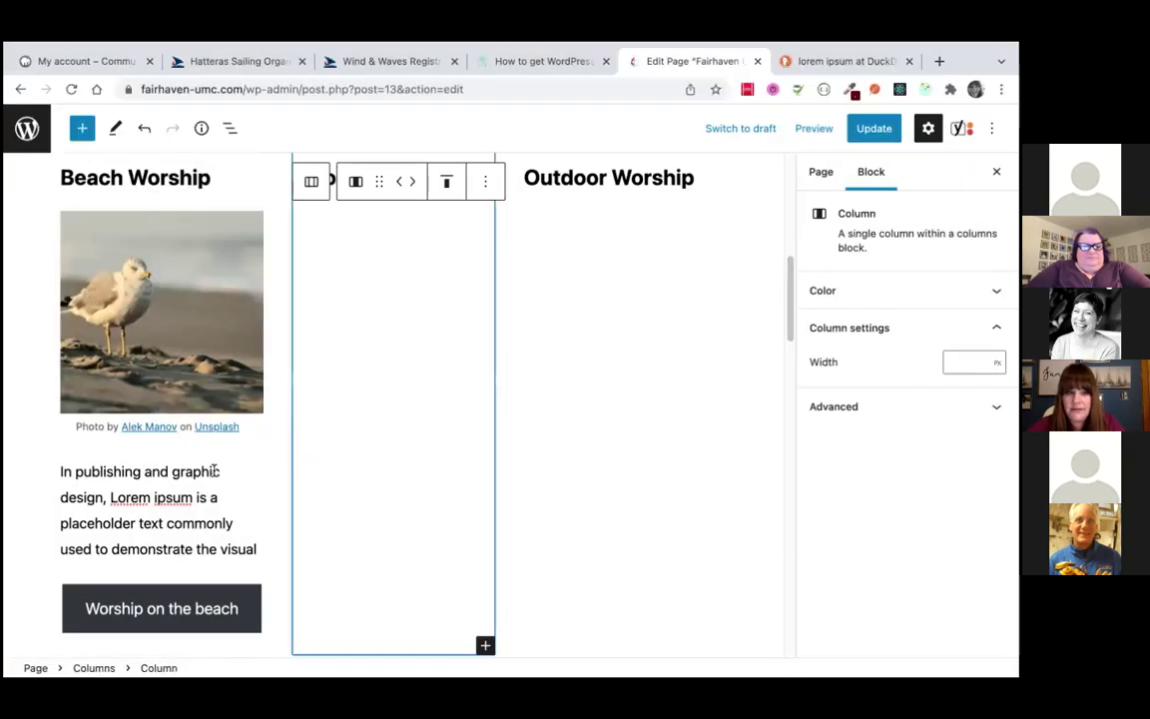
pyautogui.click(214, 470)
pyautogui.hotkey('ctrl', 's')
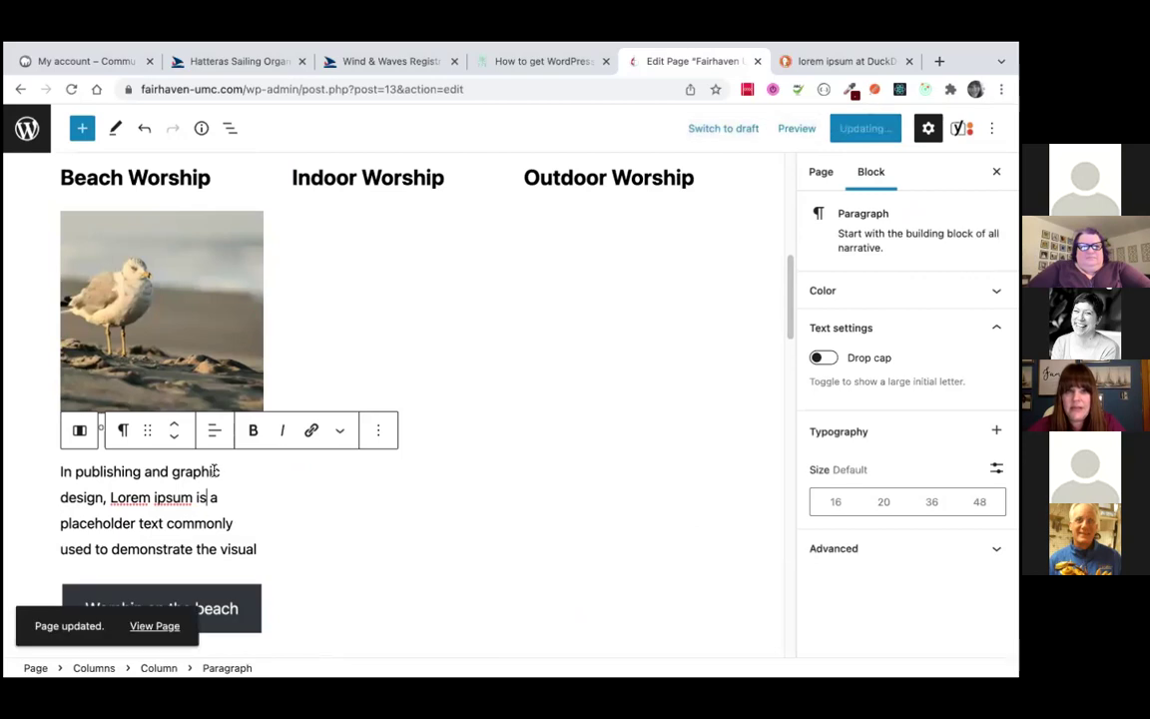
# Open the published home page and examine its worship columns below the banner
pyautogui.click(239, 626)
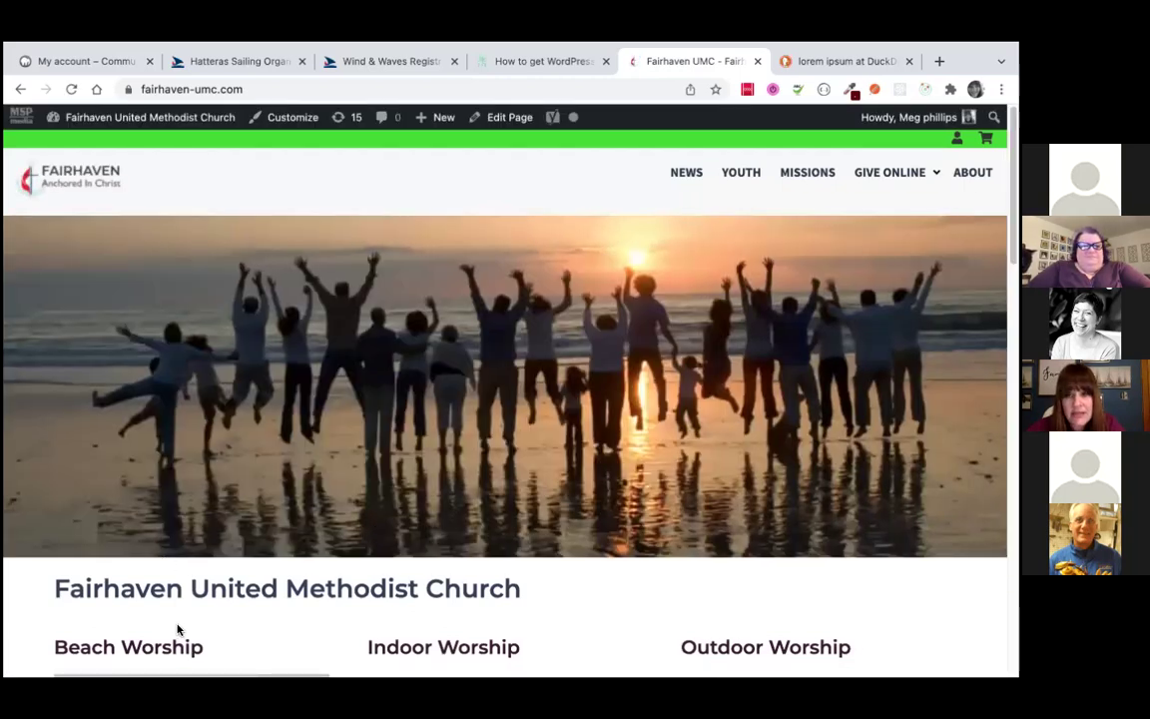
pyautogui.scroll(-2, 490, 493)
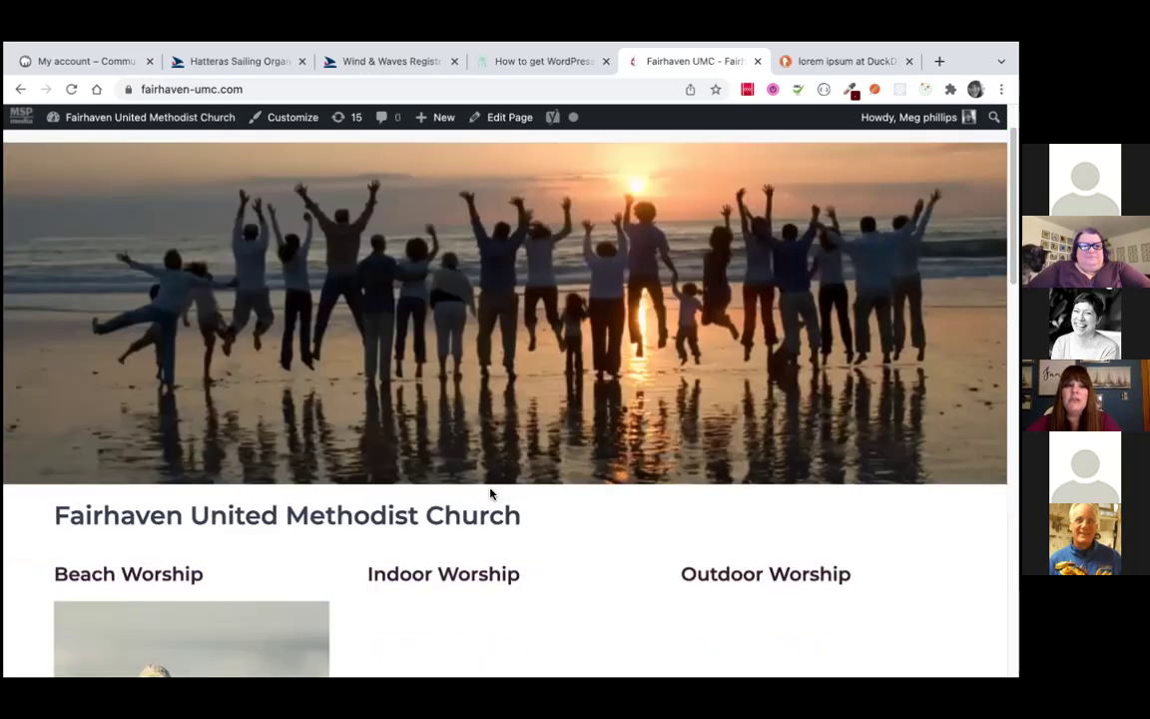
pyautogui.scroll(-4, 490, 493)
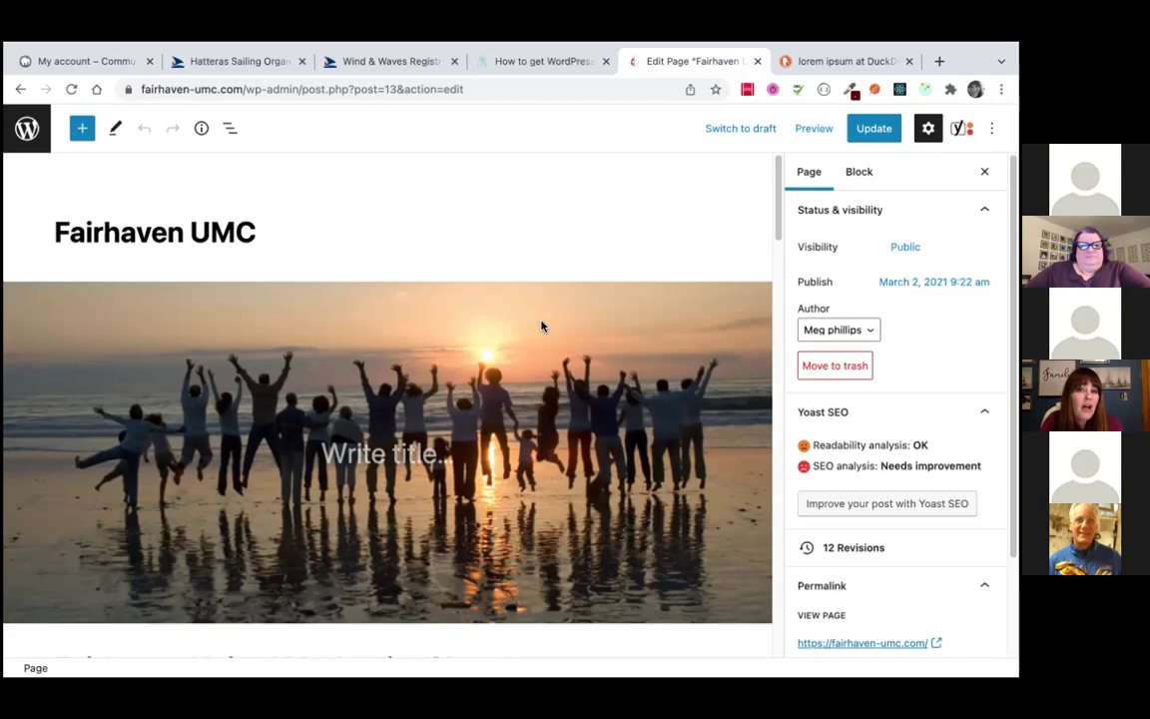
# Remove the Indoor Worship heading from the middle column in the page editor
pyautogui.scroll(-5, 542, 325)
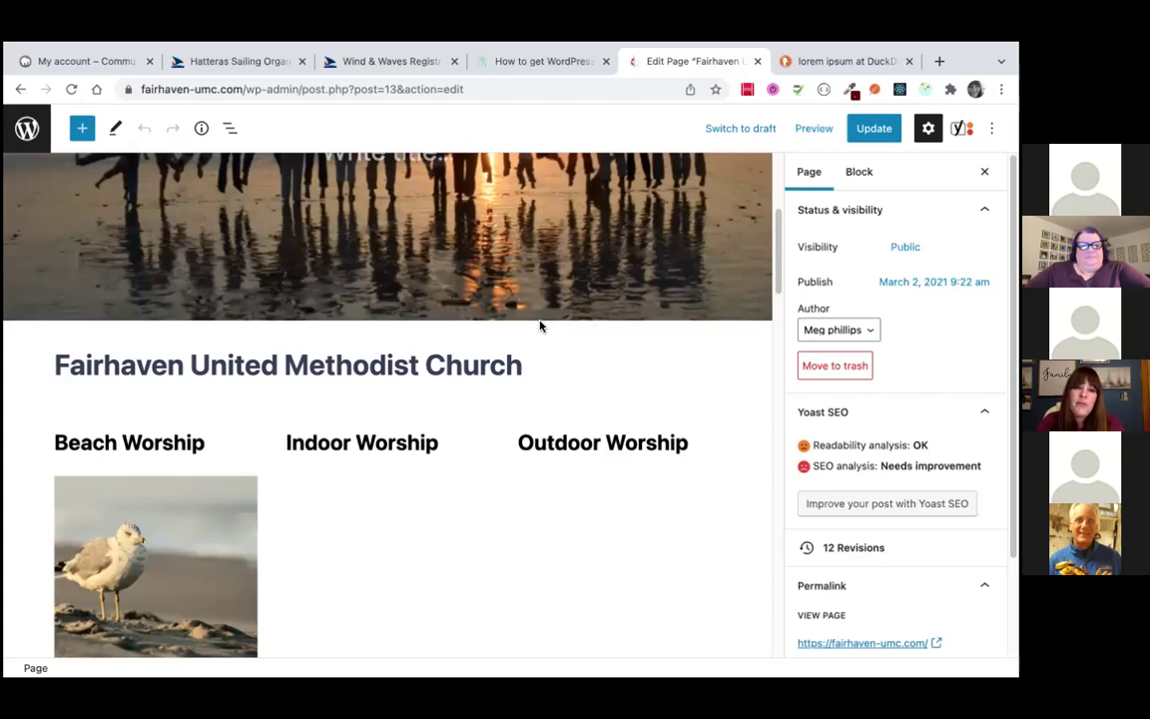
pyautogui.scroll(-3, 539, 326)
pyautogui.scroll(-2, 539, 325)
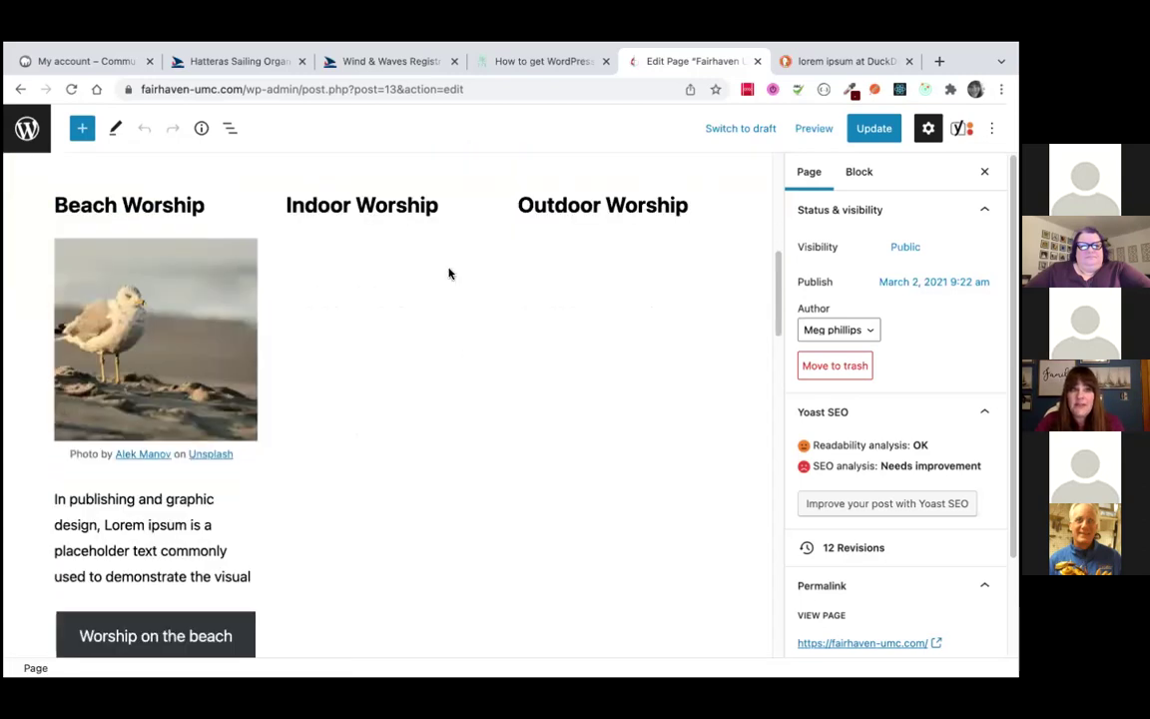
pyautogui.click(412, 205)
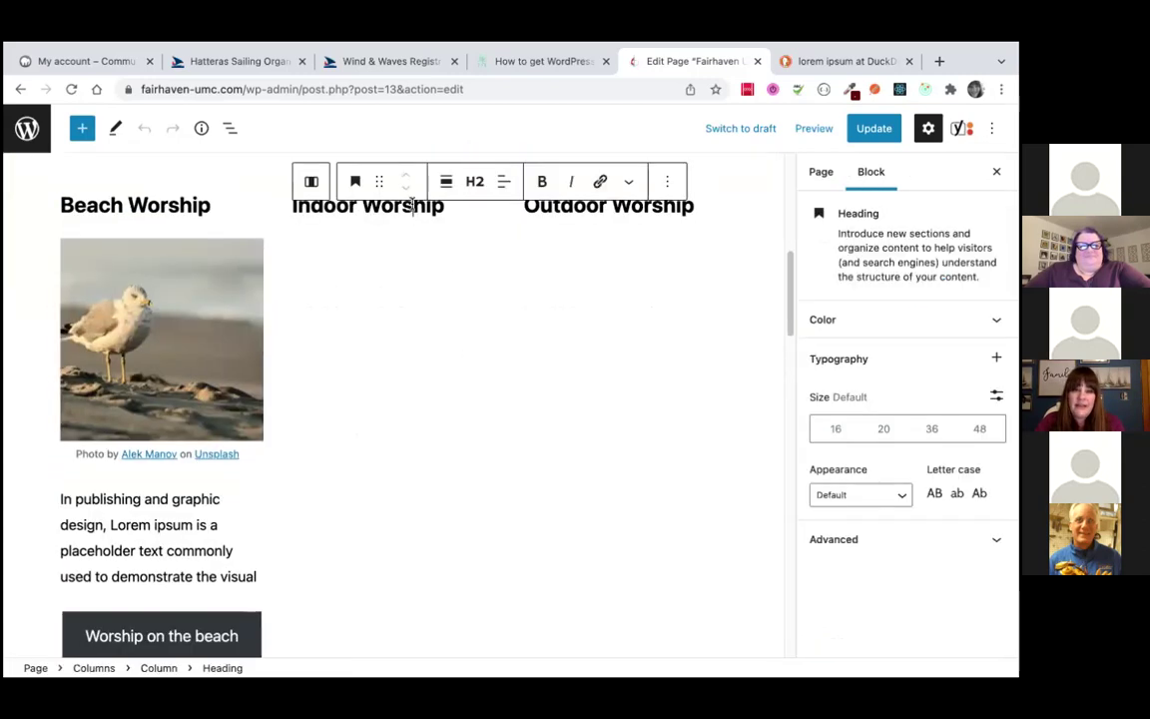
pyautogui.click(664, 182)
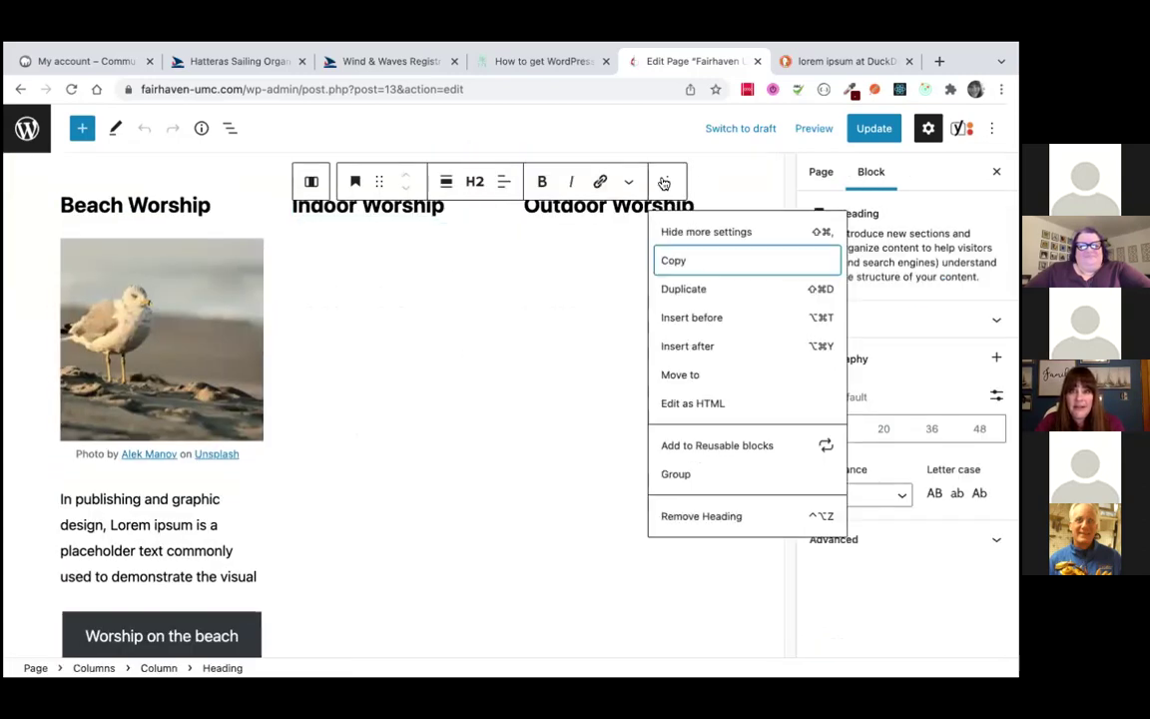
pyautogui.click(682, 514)
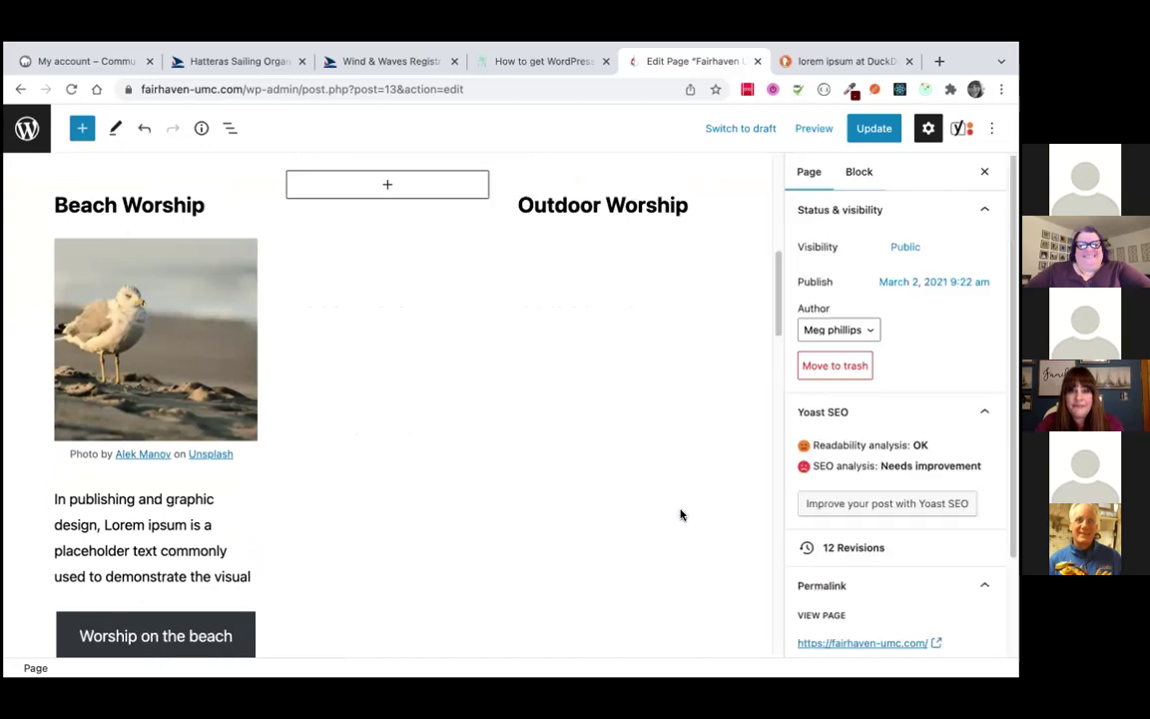
# Duplicate the Beach Worship heading, image, paragraph and button blocks and move the copies into the empty middle column
pyautogui.click(239, 212)
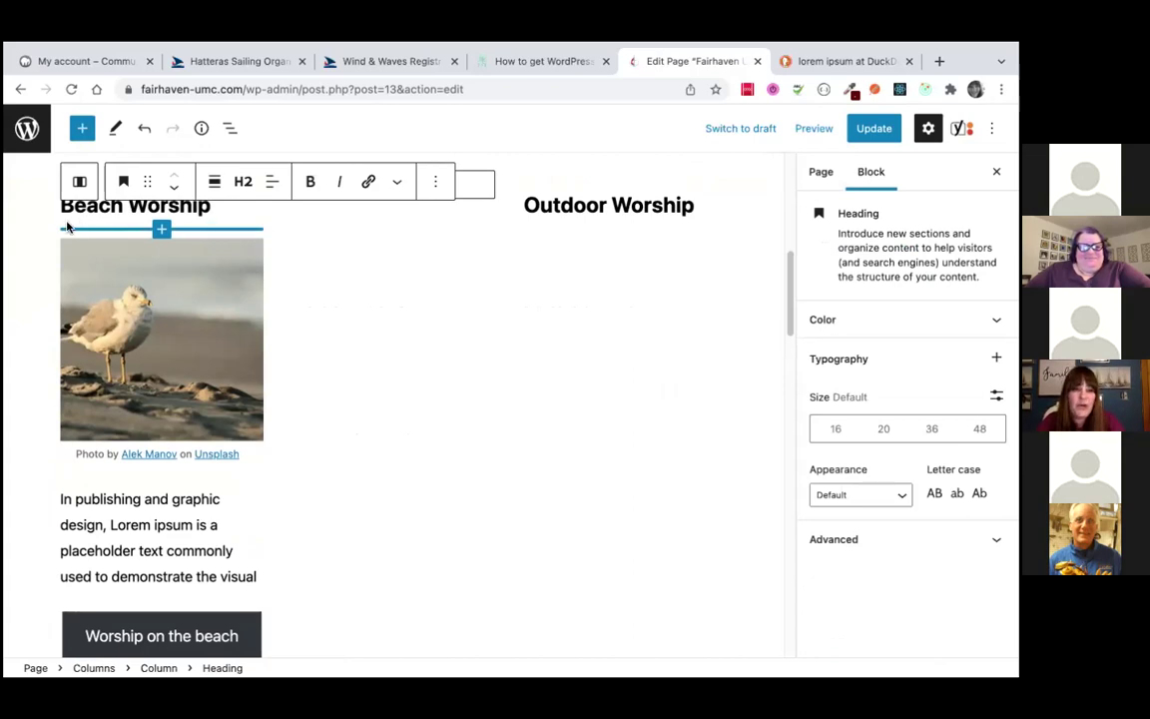
pyautogui.moveTo(75, 210); pyautogui.dragTo(93, 514)
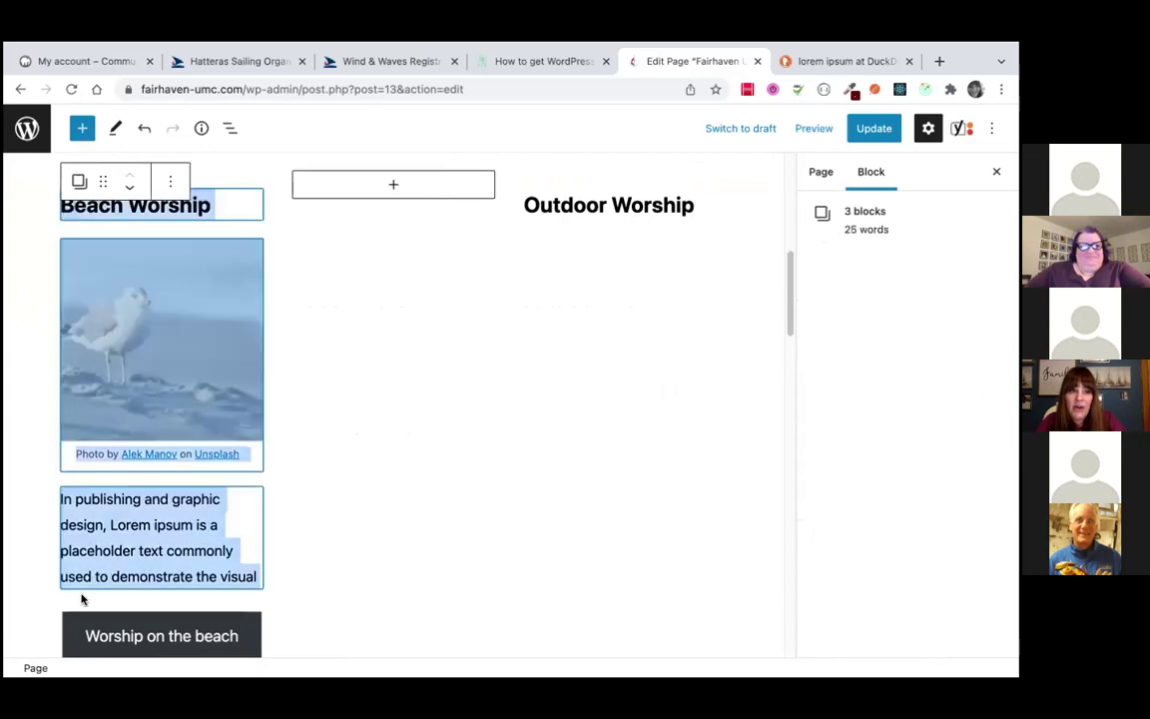
pyautogui.moveTo(110, 633); pyautogui.dragTo(108, 624)
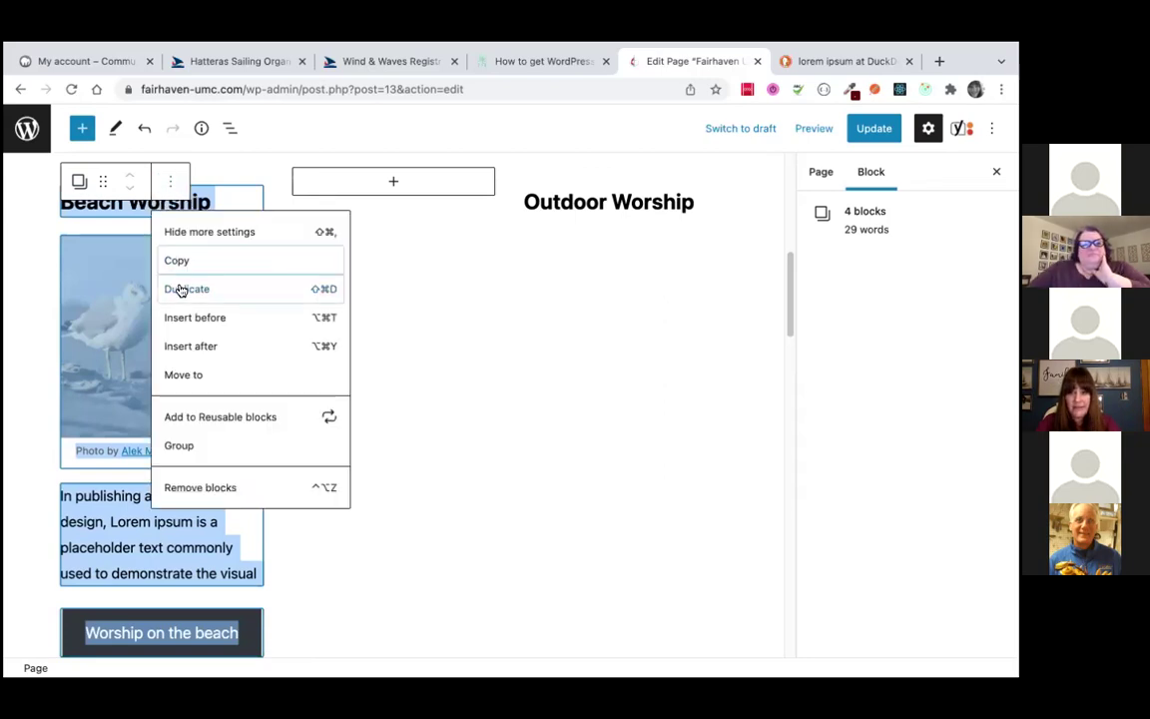
pyautogui.click(180, 290)
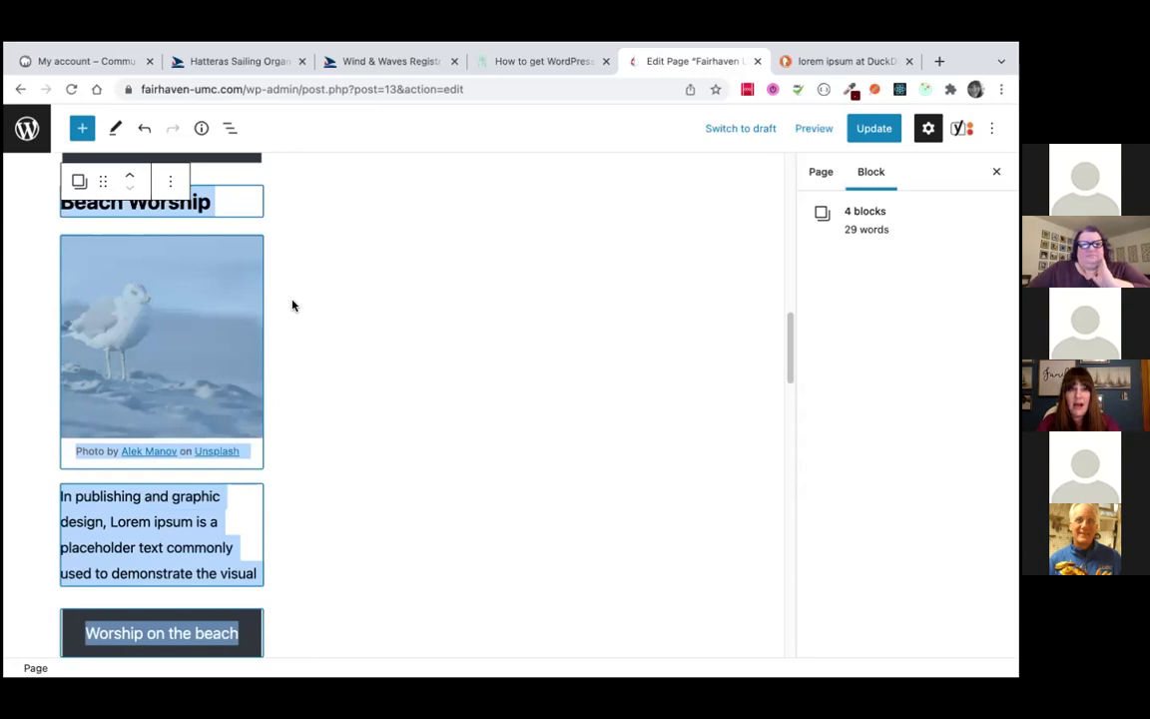
pyautogui.scroll(3, 290, 302)
pyautogui.scroll(1, 293, 305)
pyautogui.scroll(-3, 292, 304)
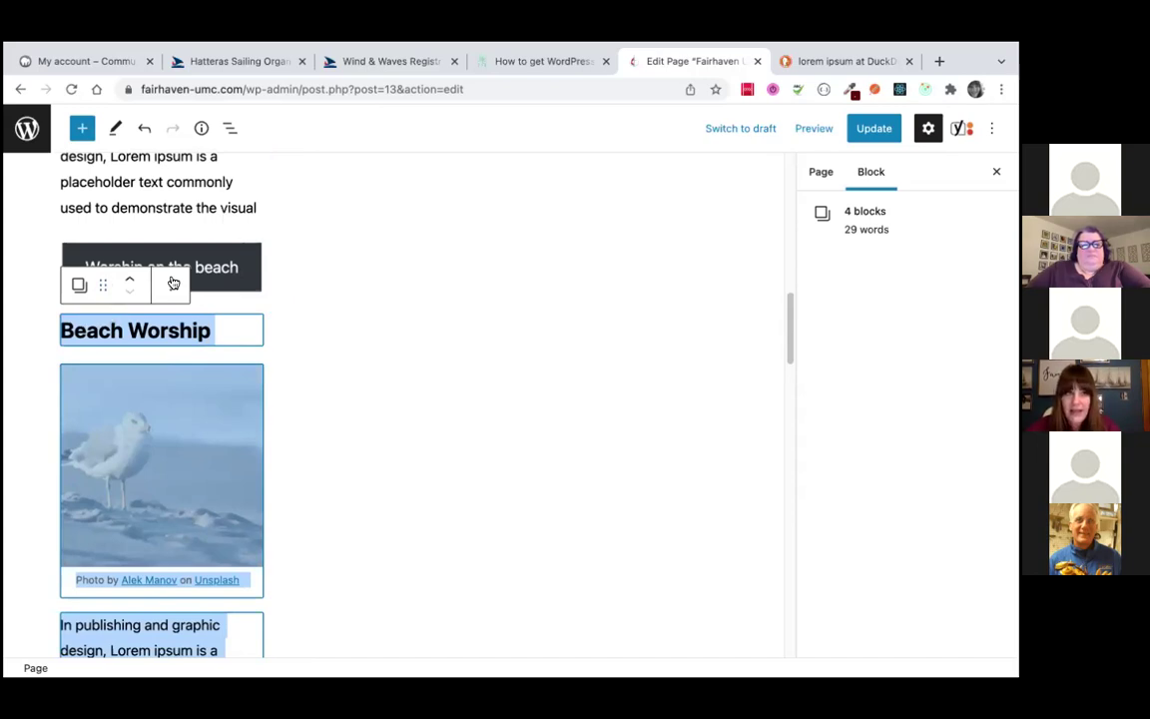
pyautogui.moveTo(104, 285); pyautogui.dragTo(395, 276)
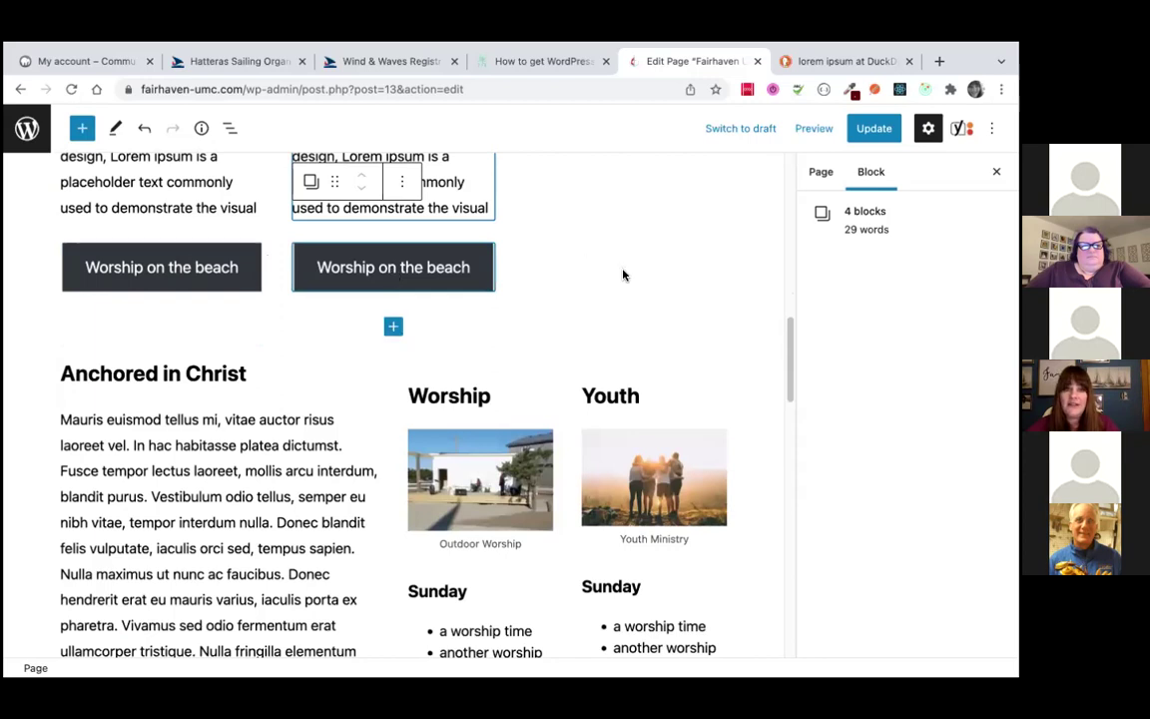
# Duplicate the middle column's four blocks and move the copies into the Outdoor Worship column
pyautogui.scroll(4, 612, 264)
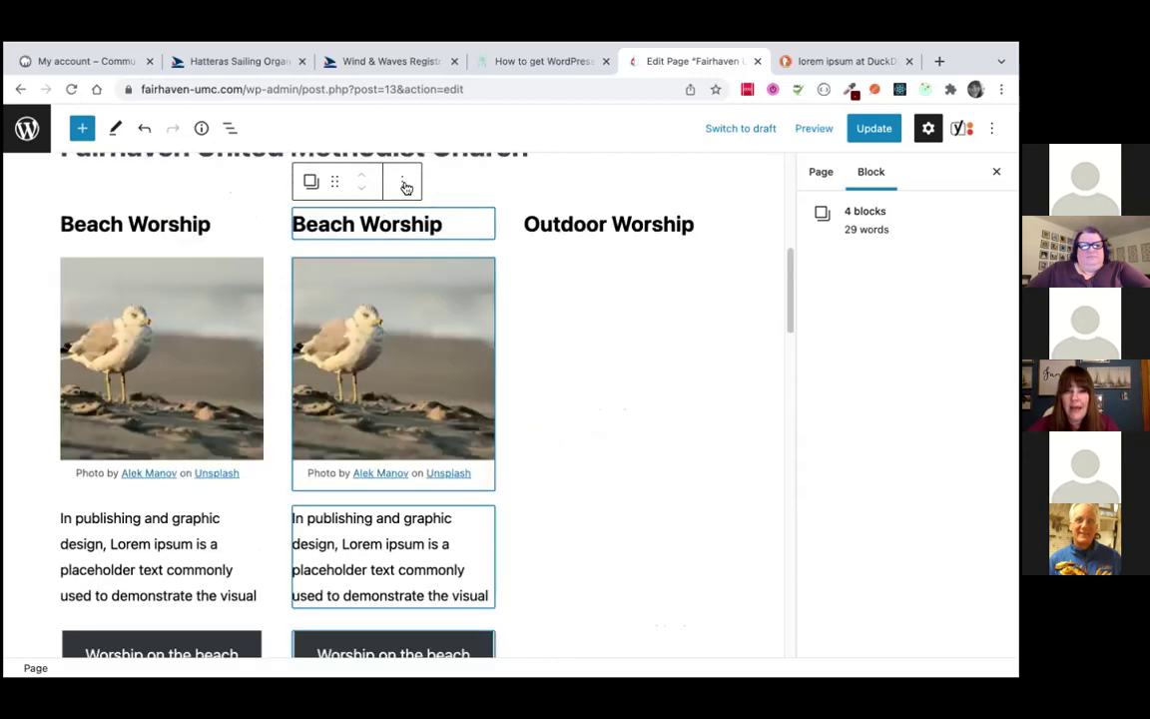
pyautogui.click(403, 184)
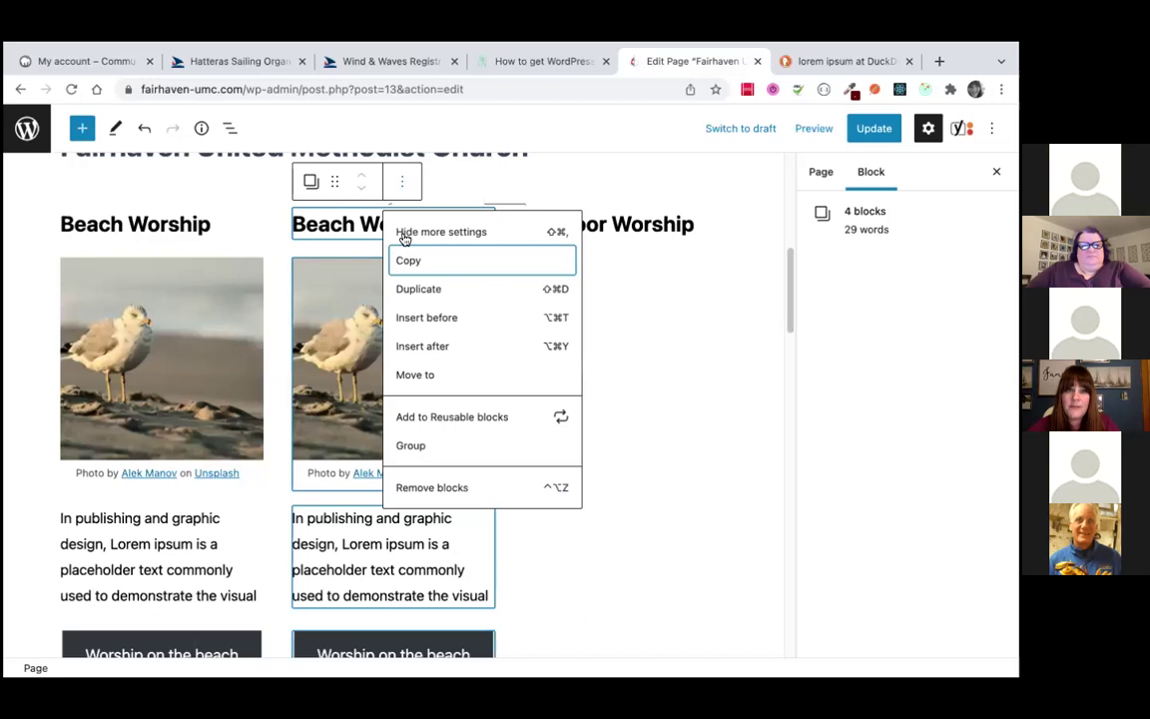
pyautogui.click(408, 288)
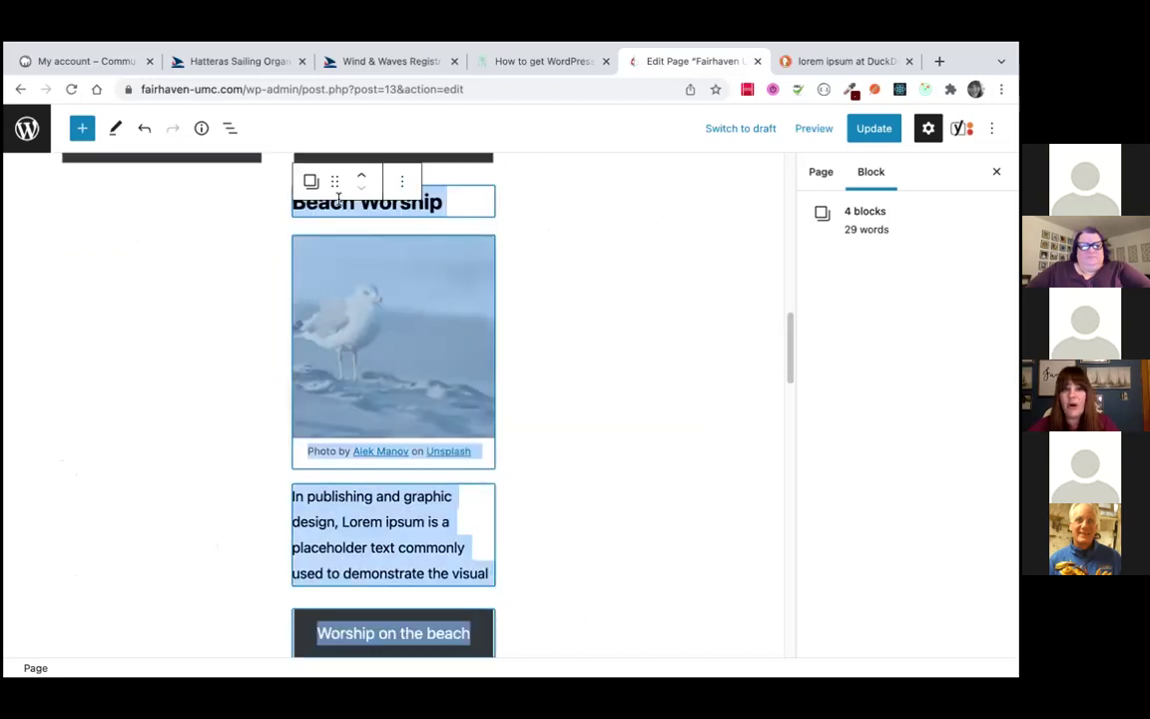
pyautogui.moveTo(336, 184); pyautogui.dragTo(605, 190)
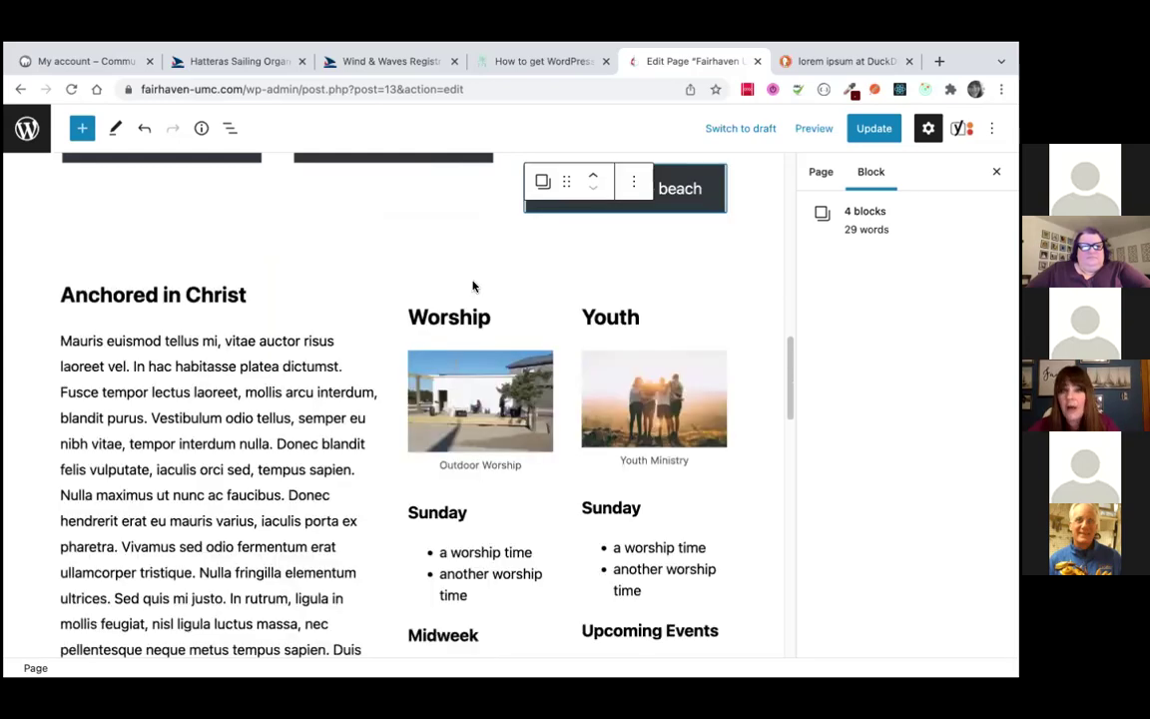
pyautogui.scroll(1, 579, 267)
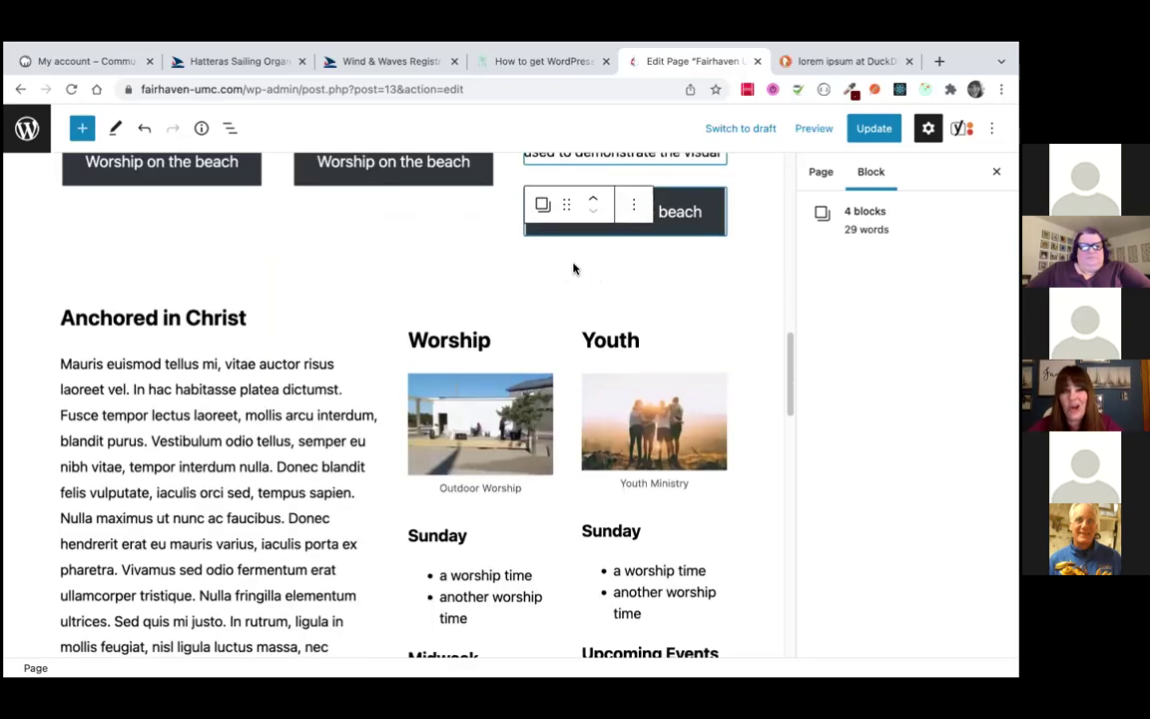
# Remove the original Outdoor Worship heading above the copied blocks in the third column
pyautogui.scroll(5, 573, 267)
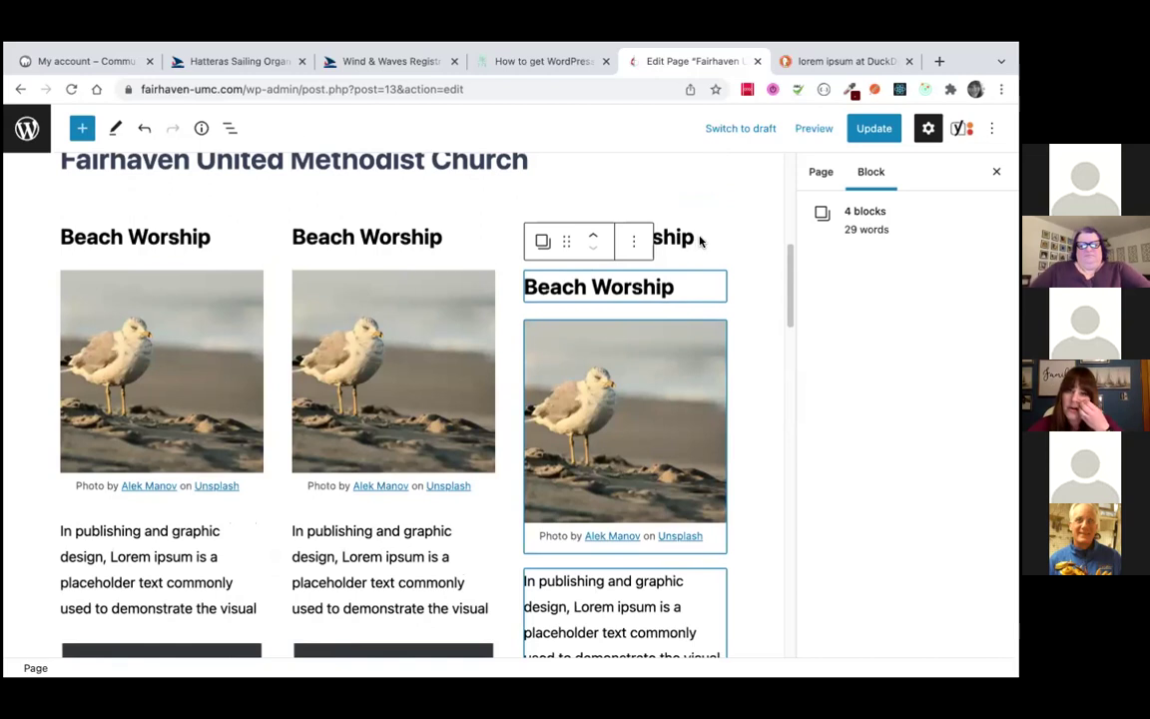
pyautogui.click(699, 239)
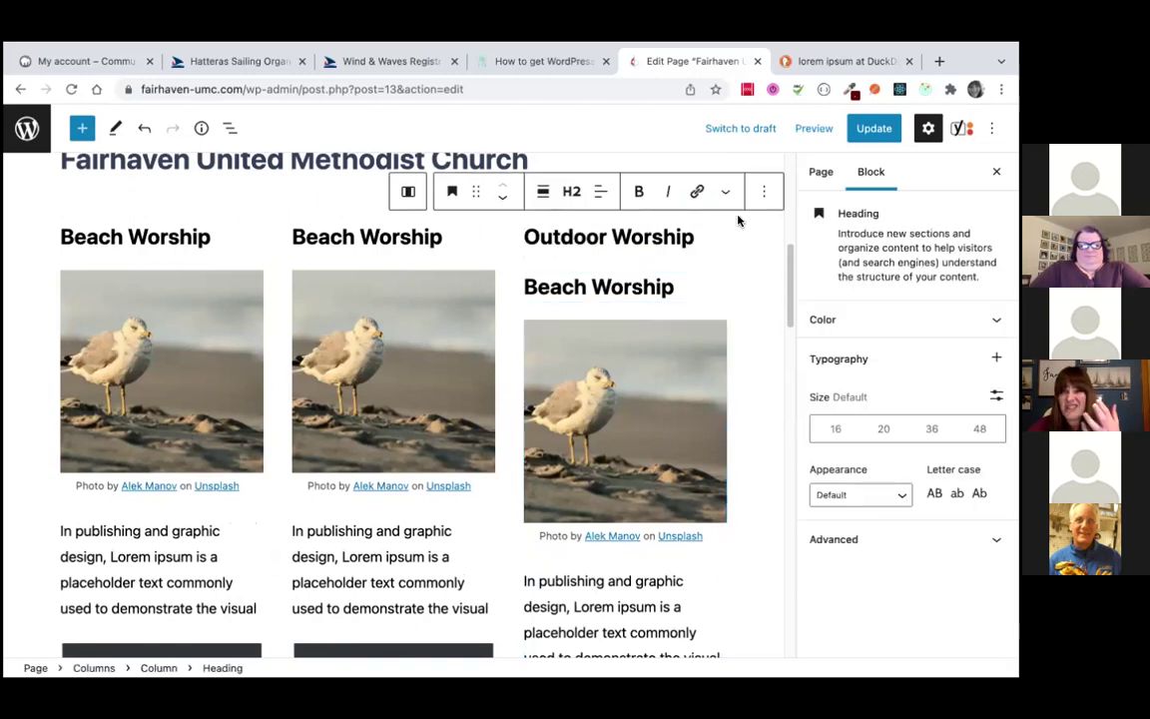
pyautogui.click(763, 190)
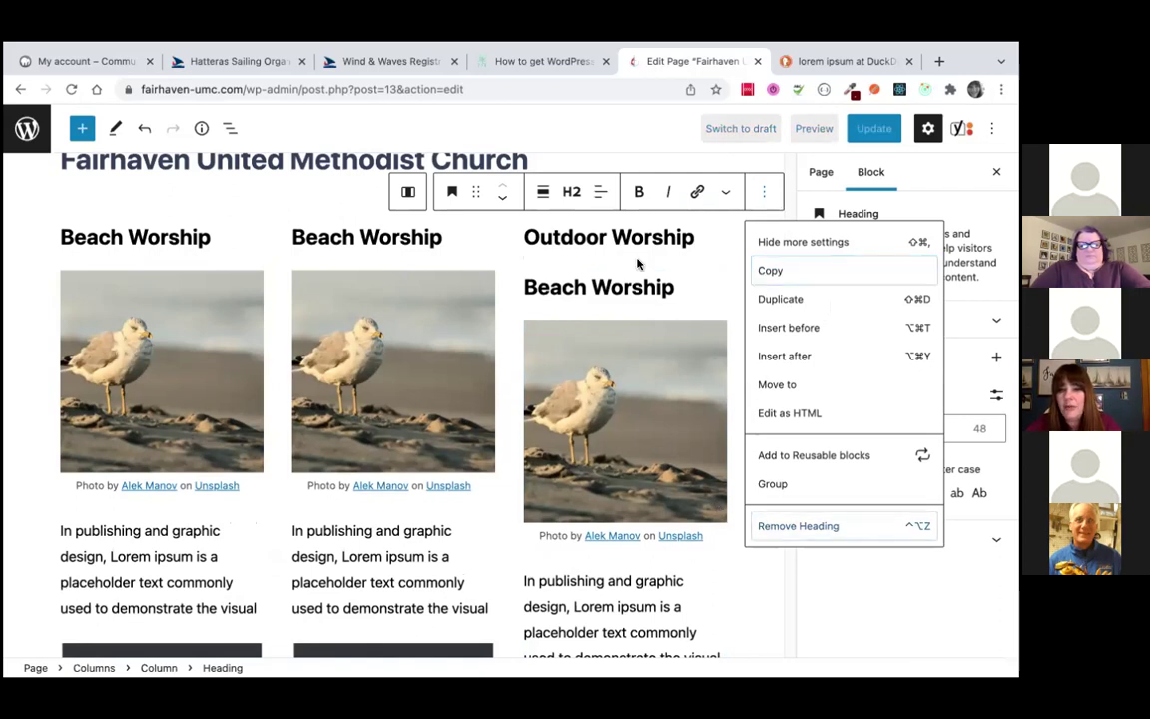
pyautogui.hotkey('ctrl', 'alt', 'z')
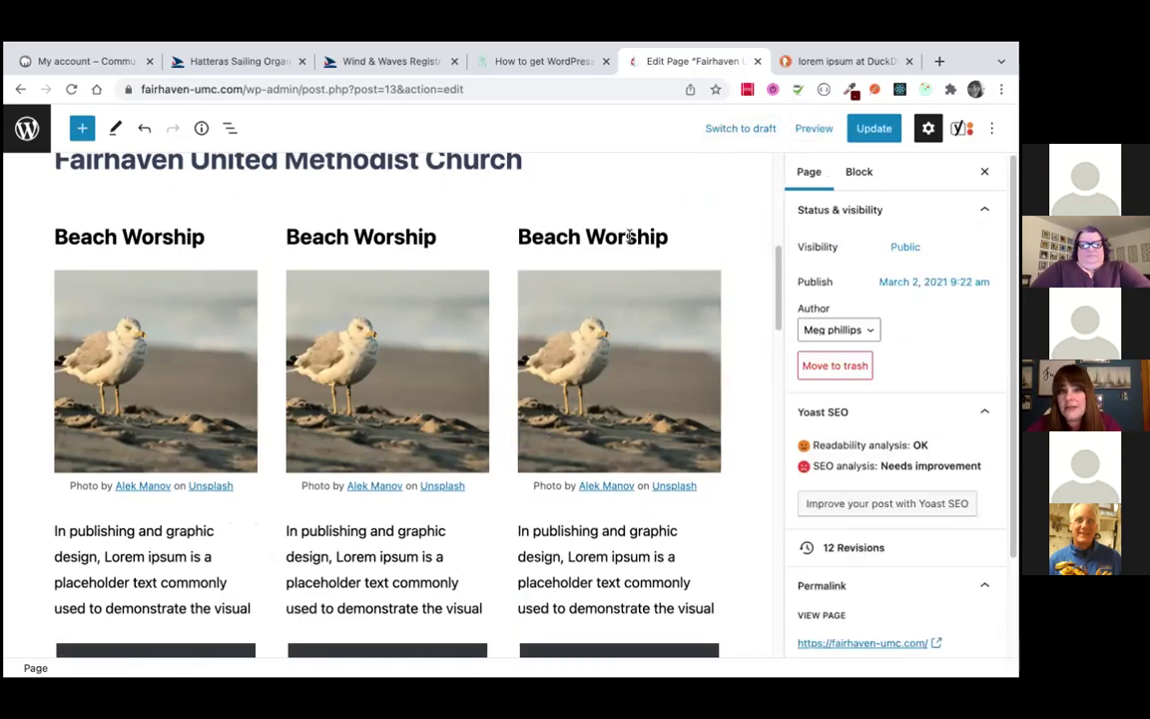
# Change the third column's heading to "Outdoor Worship"
pyautogui.click(576, 235)
pyautogui.moveTo(585, 236); pyautogui.dragTo(529, 217)
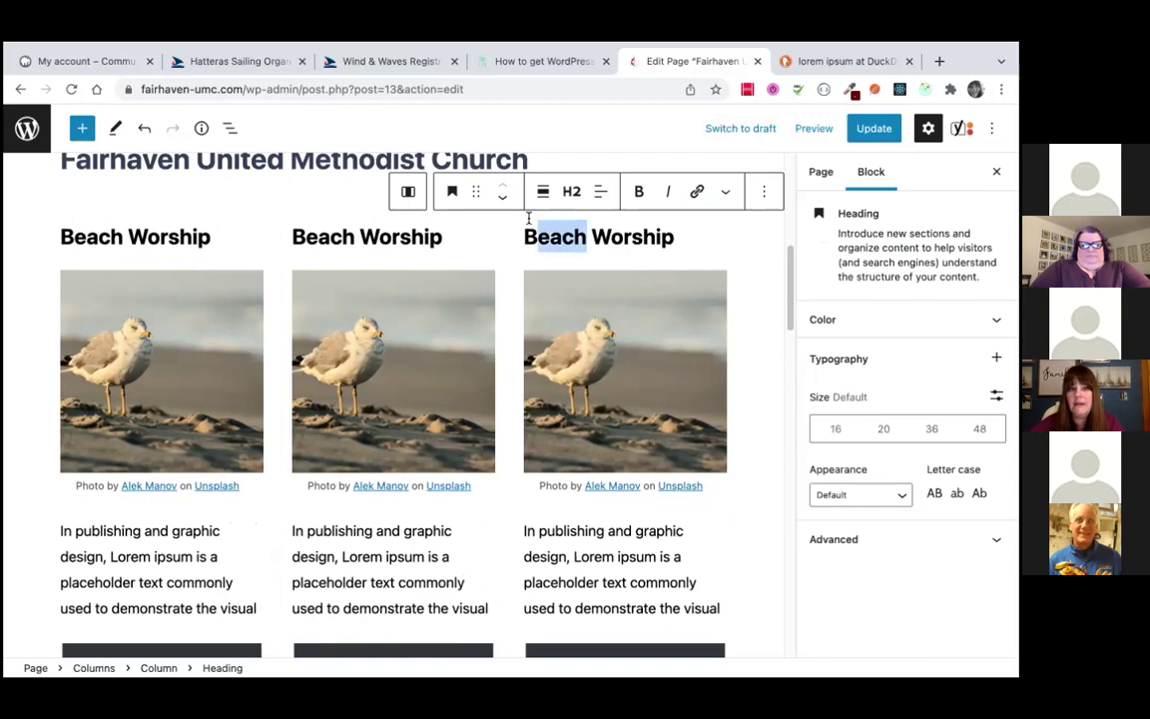
pyautogui.press('BackSpace')
pyautogui.write('Outdoor')
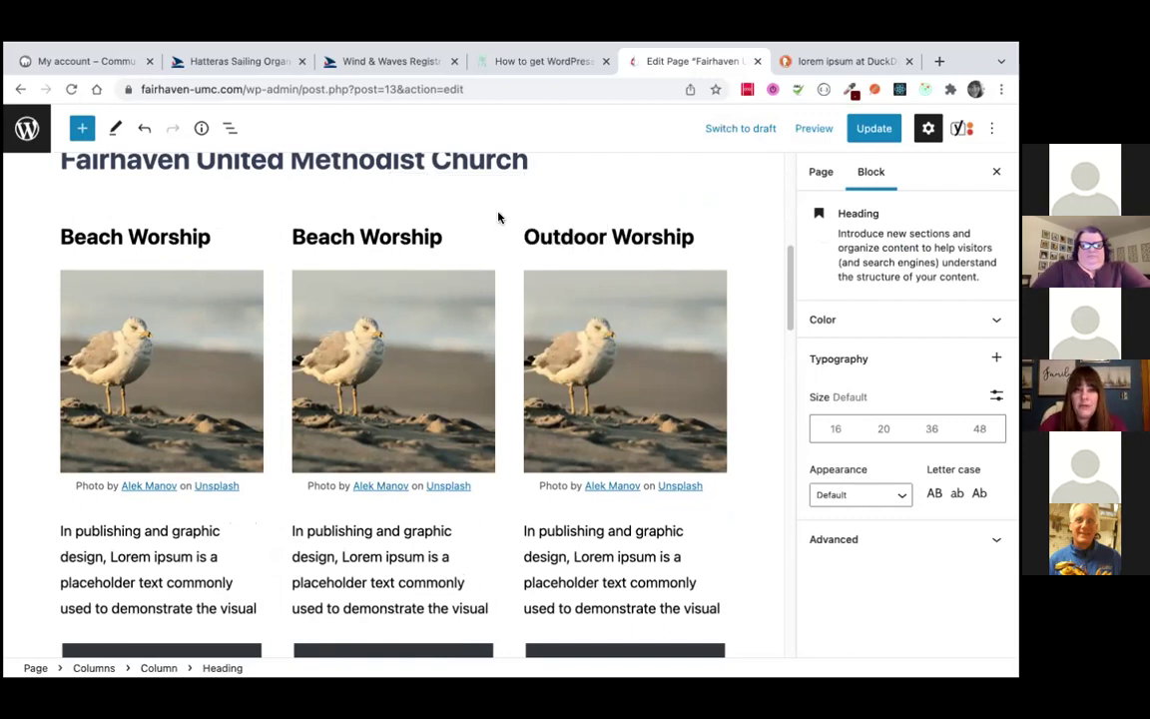
# Change the middle column's heading to "Indoor Worship"
pyautogui.click(355, 236)
pyautogui.press('BackSpace')
pyautogui.press('BackSpace')
pyautogui.press('BackSpace')
pyautogui.press('BackSpace')
pyautogui.press('BackSpace')
pyautogui.write('Ind')
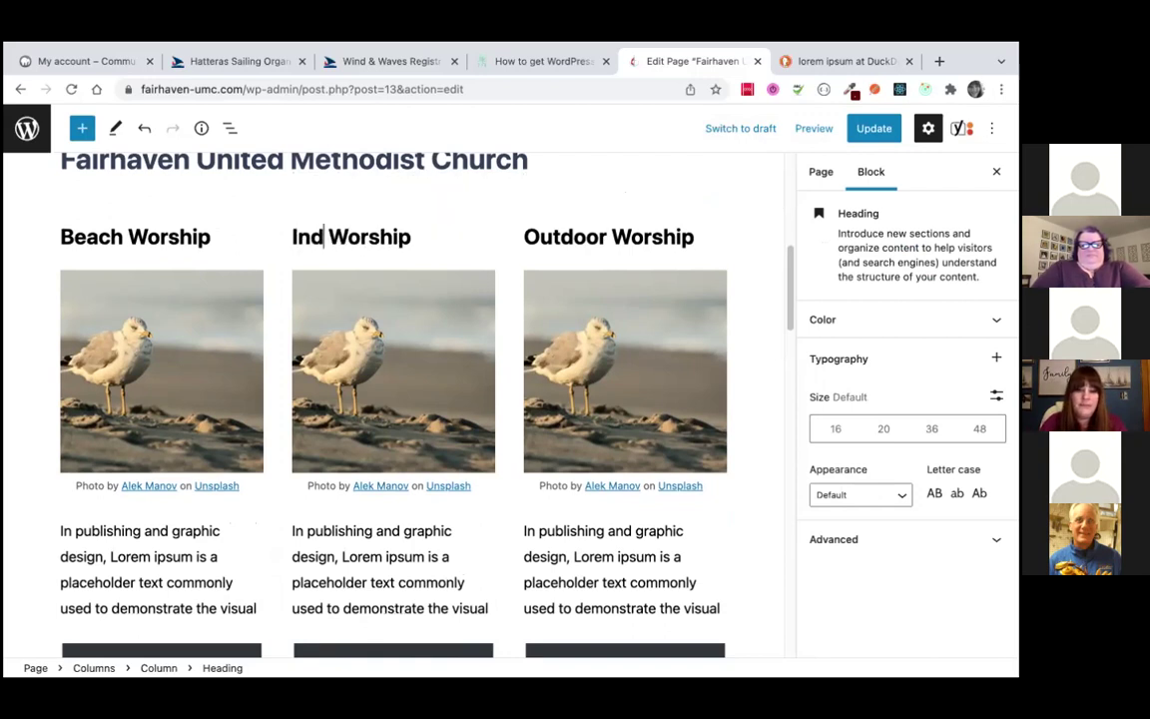
pyautogui.write('oor')
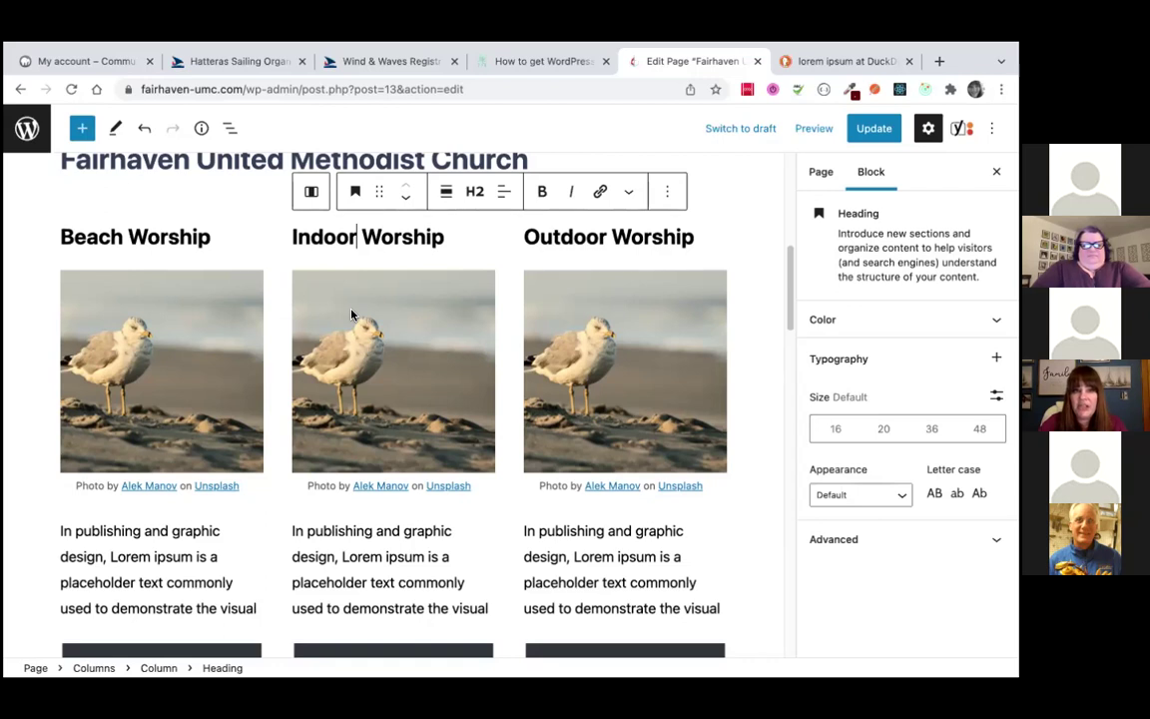
# Replace the seagull image under Indoor Worship with the midweek Bible study image from the media library
pyautogui.click(351, 315)
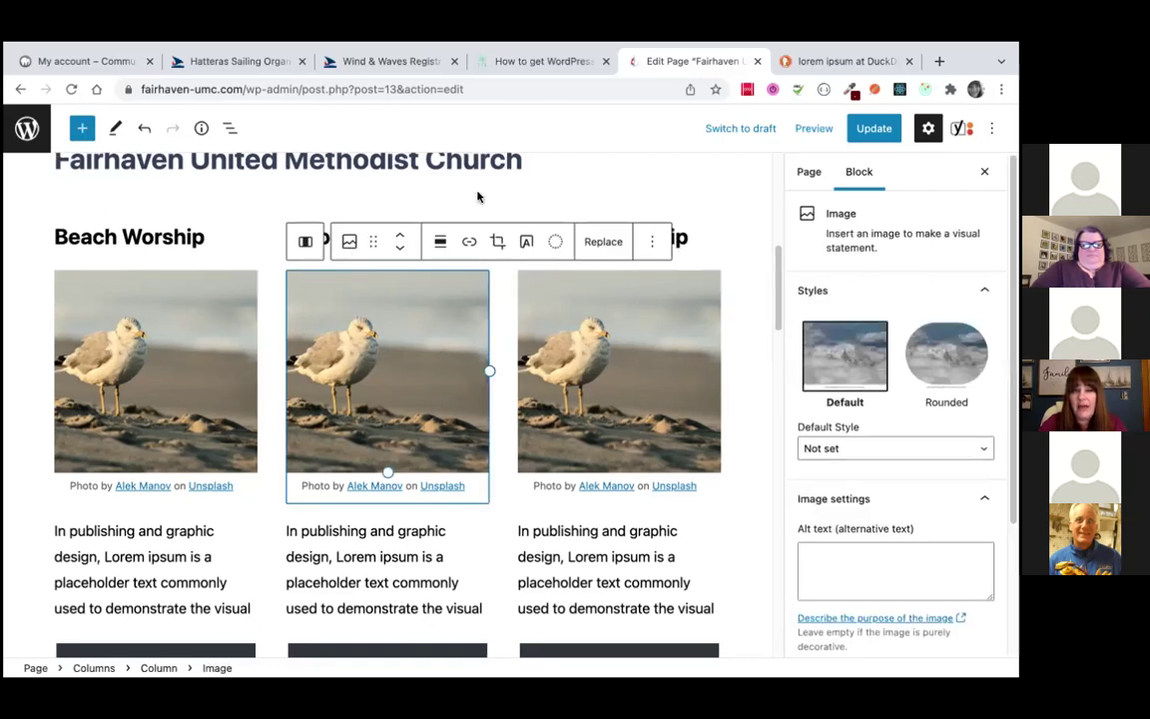
pyautogui.click(602, 243)
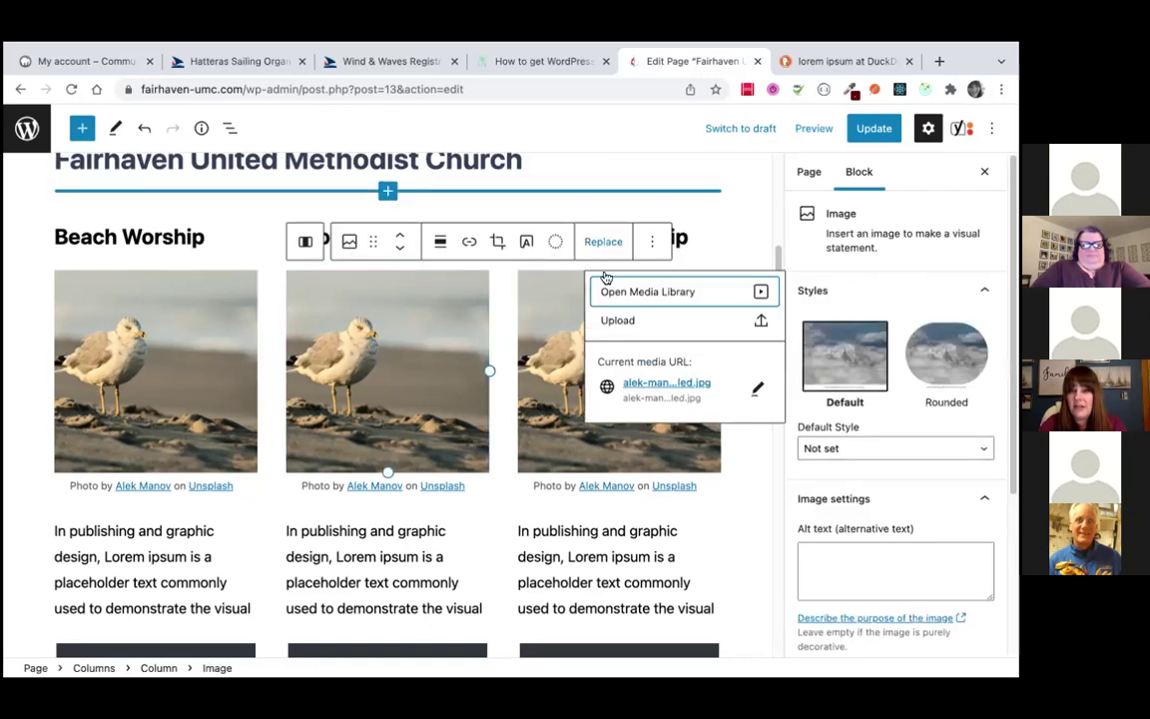
pyautogui.click(631, 293)
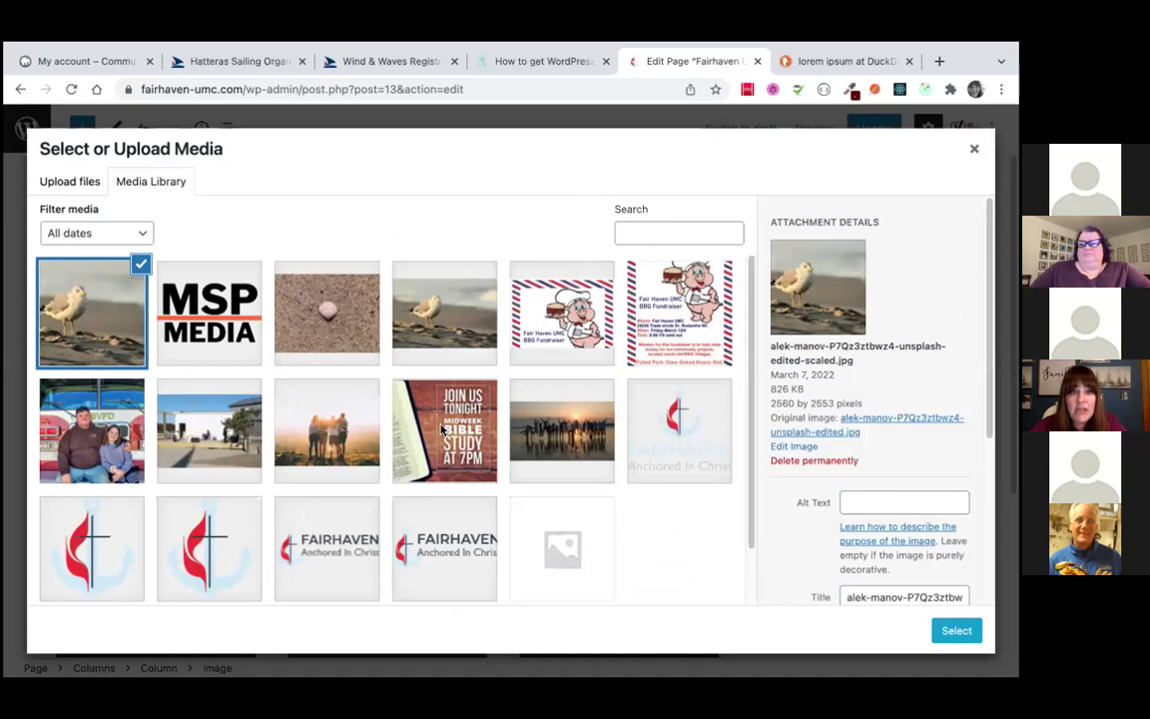
pyautogui.click(402, 388)
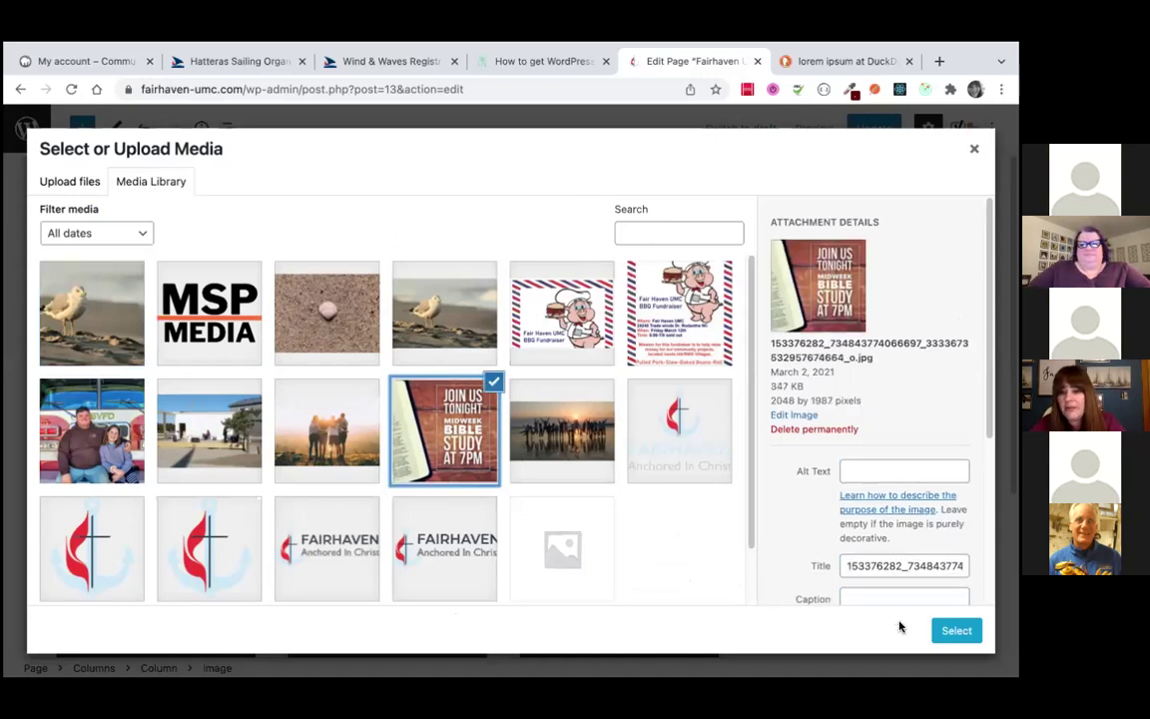
pyautogui.click(956, 630)
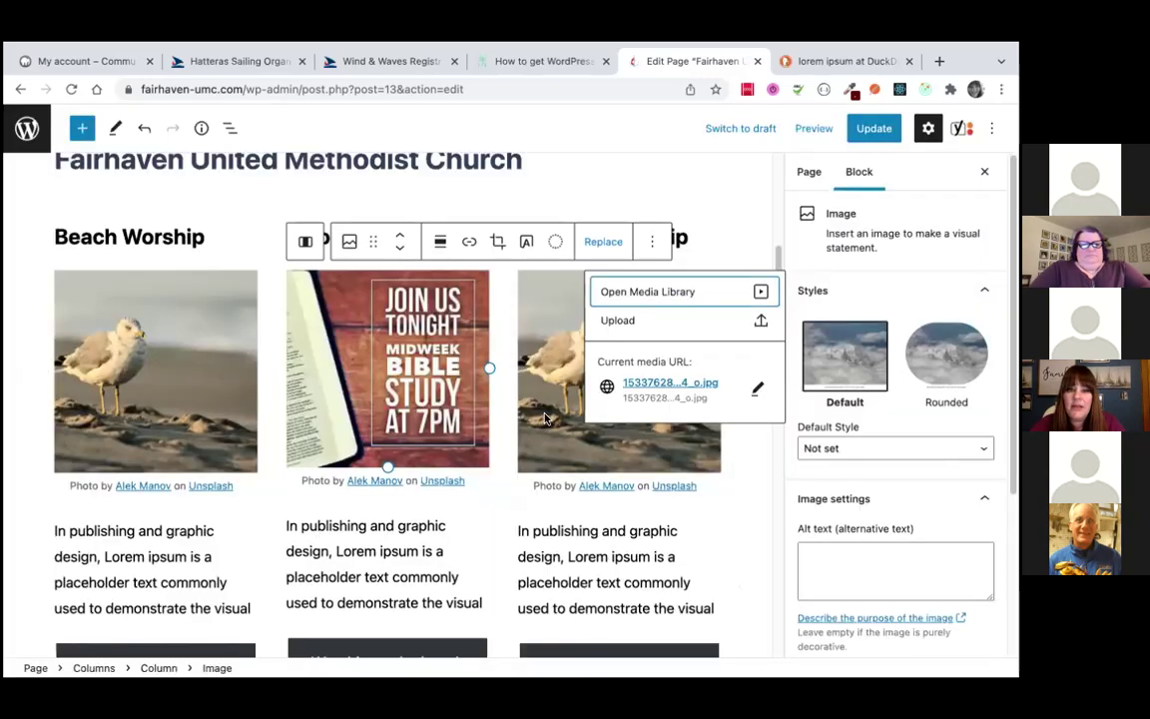
# Replace the seagull image under Outdoor Worship with the outdoor worship building photo from the media library
pyautogui.click(545, 420)
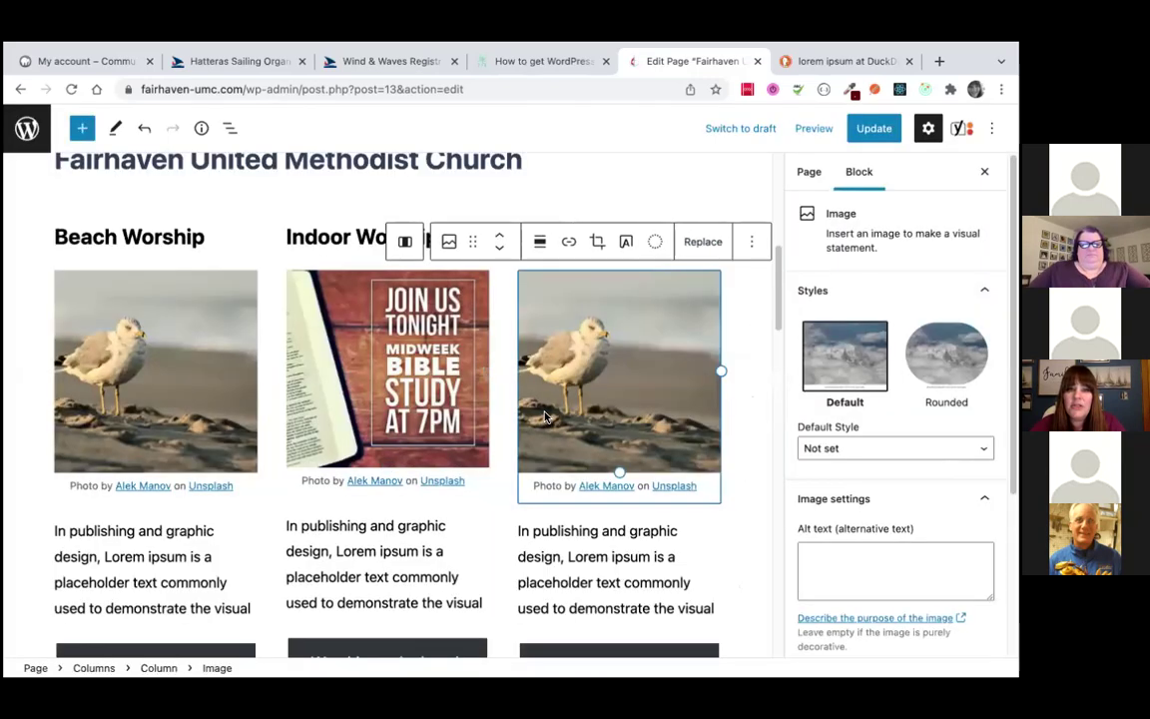
pyautogui.click(701, 243)
pyautogui.click(709, 290)
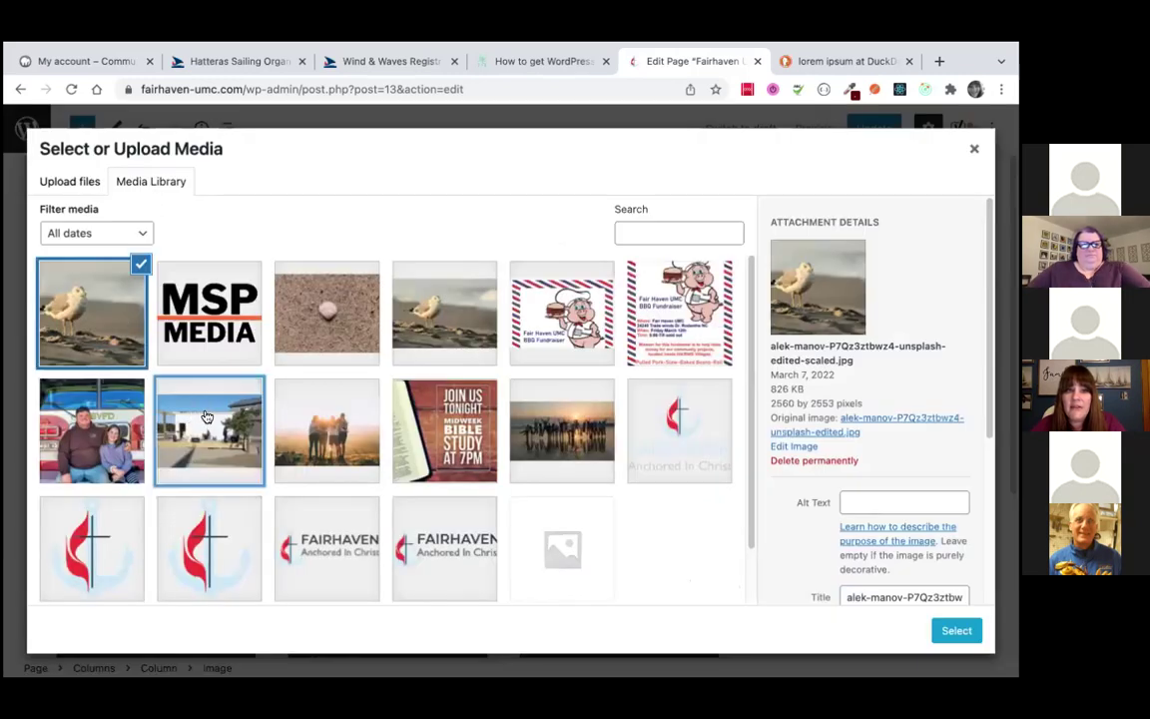
pyautogui.click(206, 415)
pyautogui.click(957, 630)
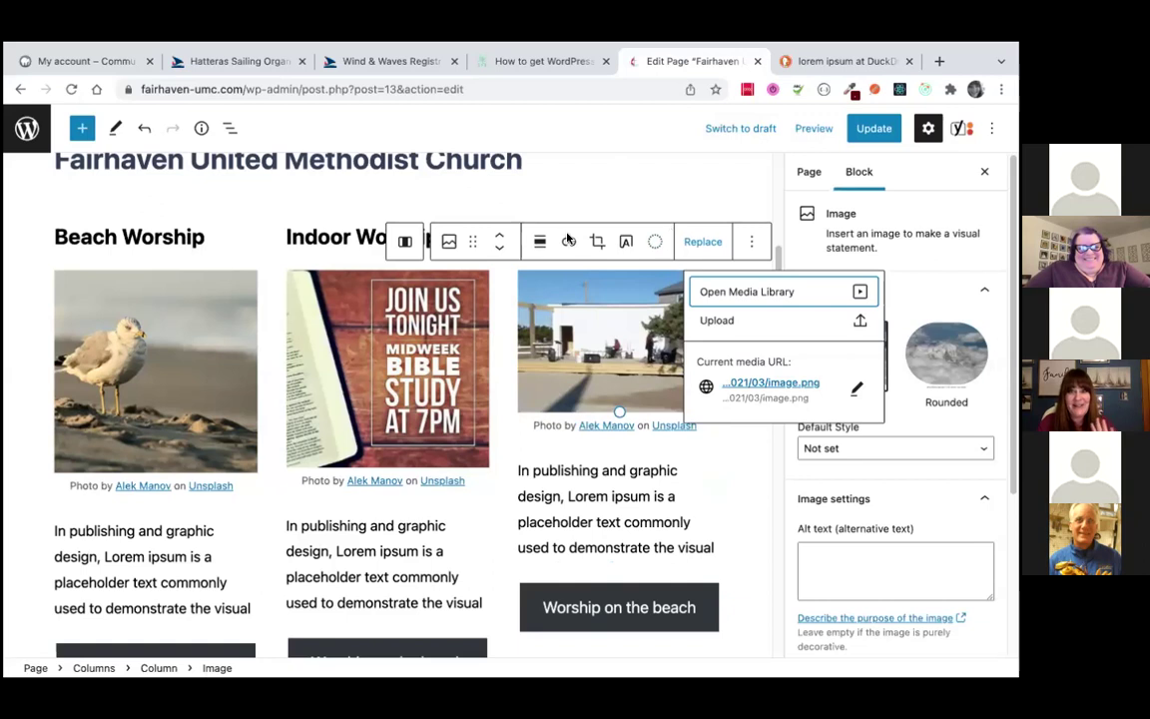
# Crop the Outdoor Worship photo to a square aspect ratio, shifting the picture within the crop frame
pyautogui.click(596, 246)
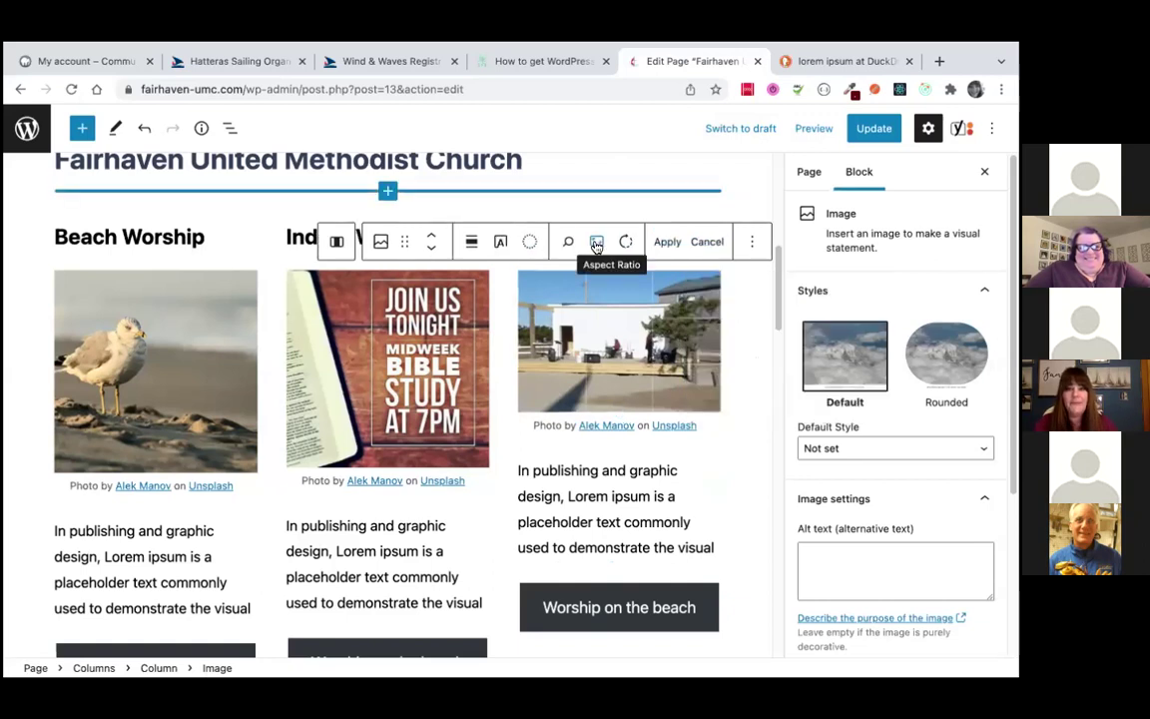
pyautogui.click(596, 244)
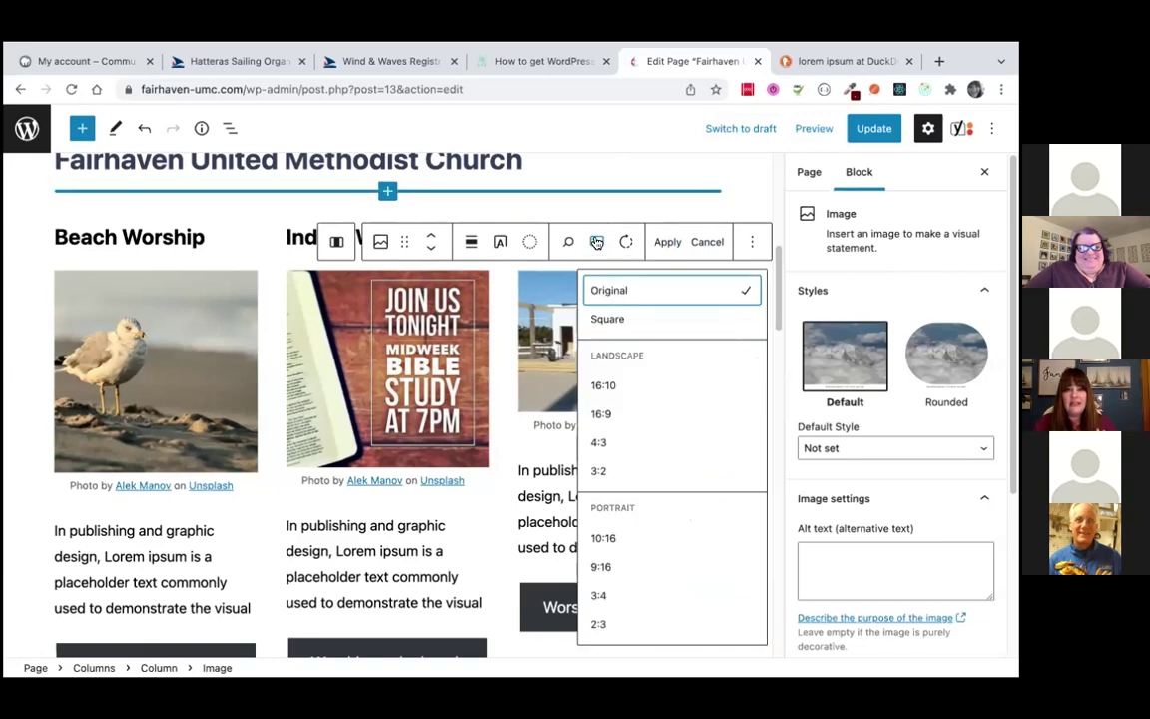
pyautogui.click(597, 317)
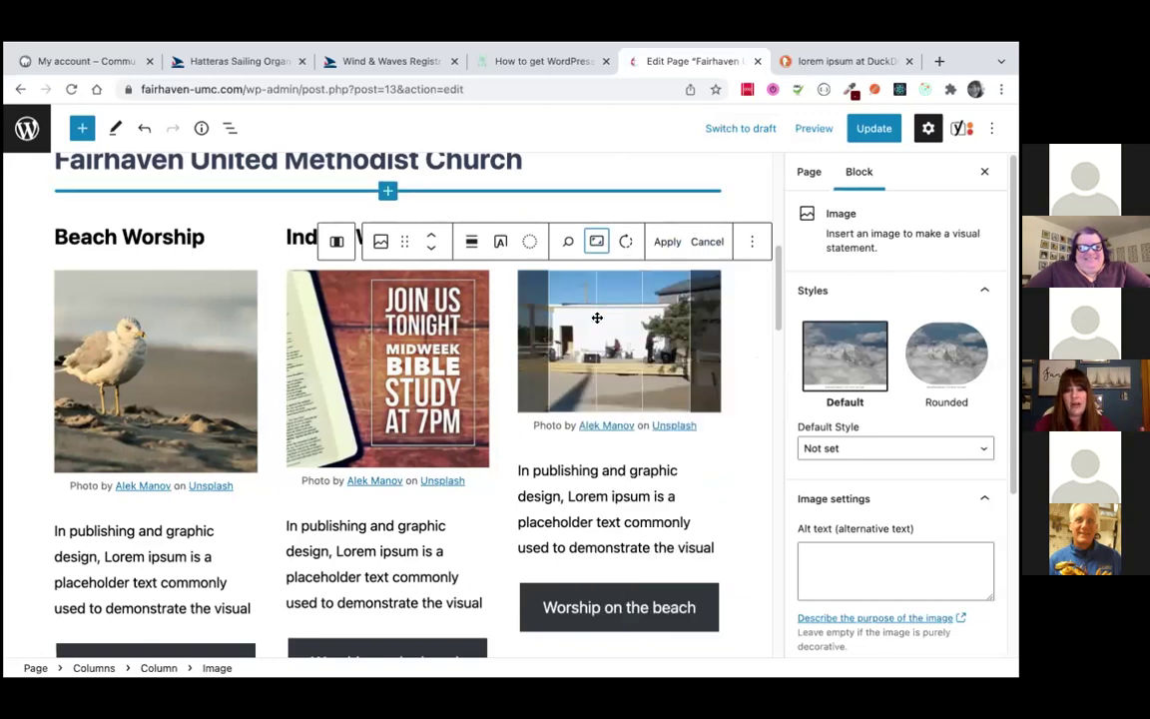
pyautogui.press('Left')
pyautogui.moveTo(613, 327)
pyautogui.mouseDown()
pyautogui.moveTo(623, 324)
pyautogui.moveTo(578, 319)
pyautogui.moveTo(626, 322)
pyautogui.moveTo(611, 321)
pyautogui.mouseUp()
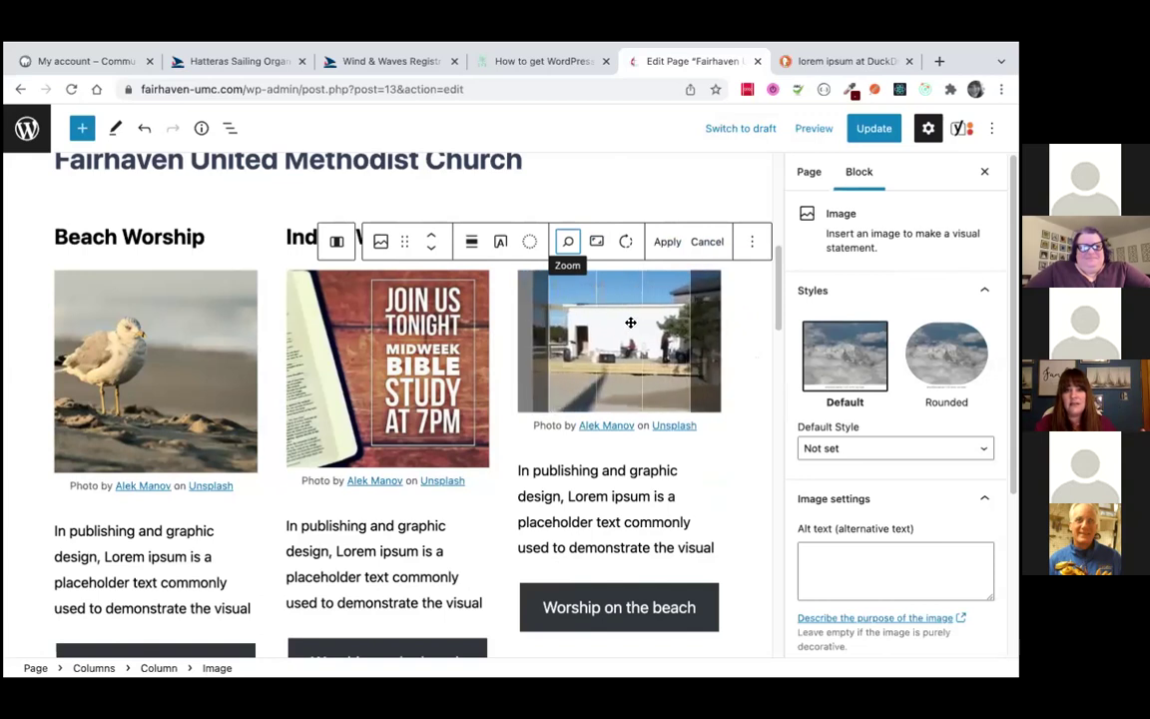
pyautogui.click(668, 242)
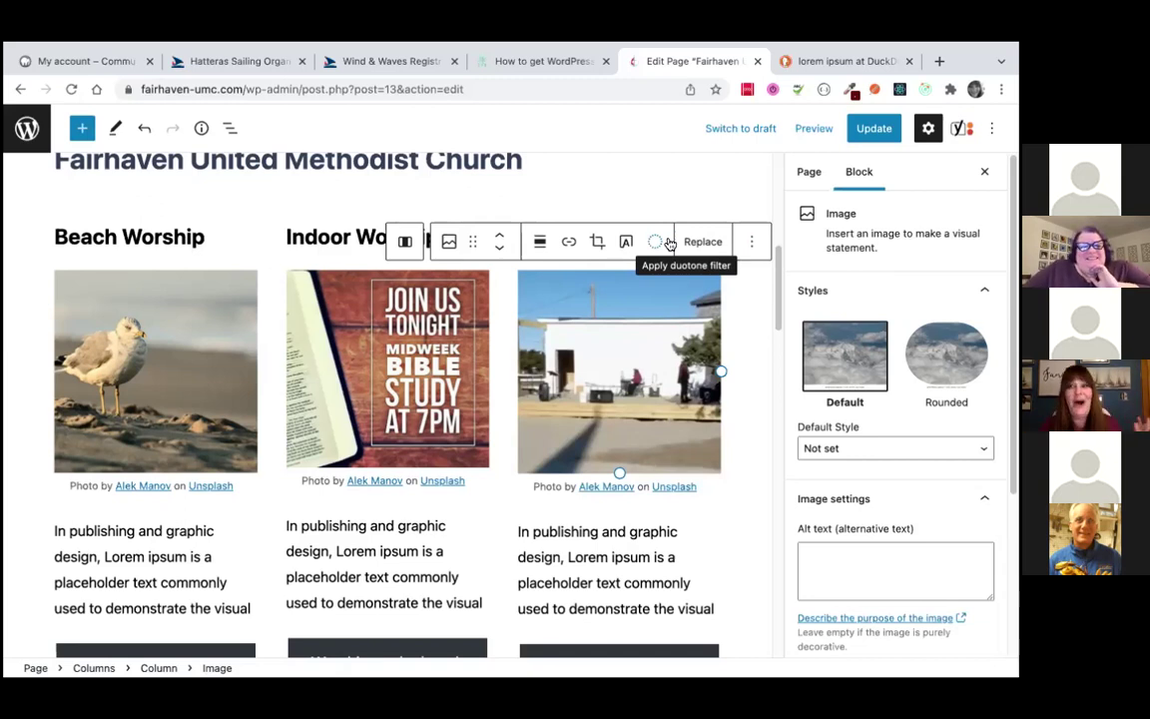
# Crop the Bible study image under Indoor Worship to a square aspect ratio
pyautogui.click(404, 374)
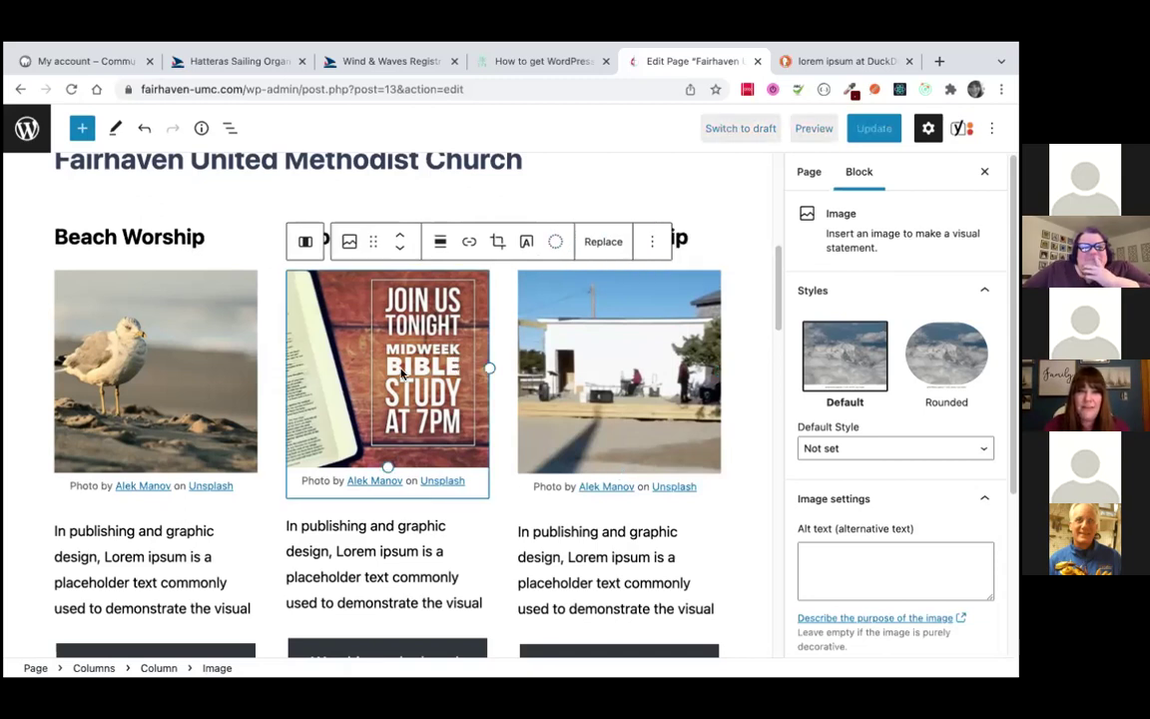
pyautogui.click(500, 240)
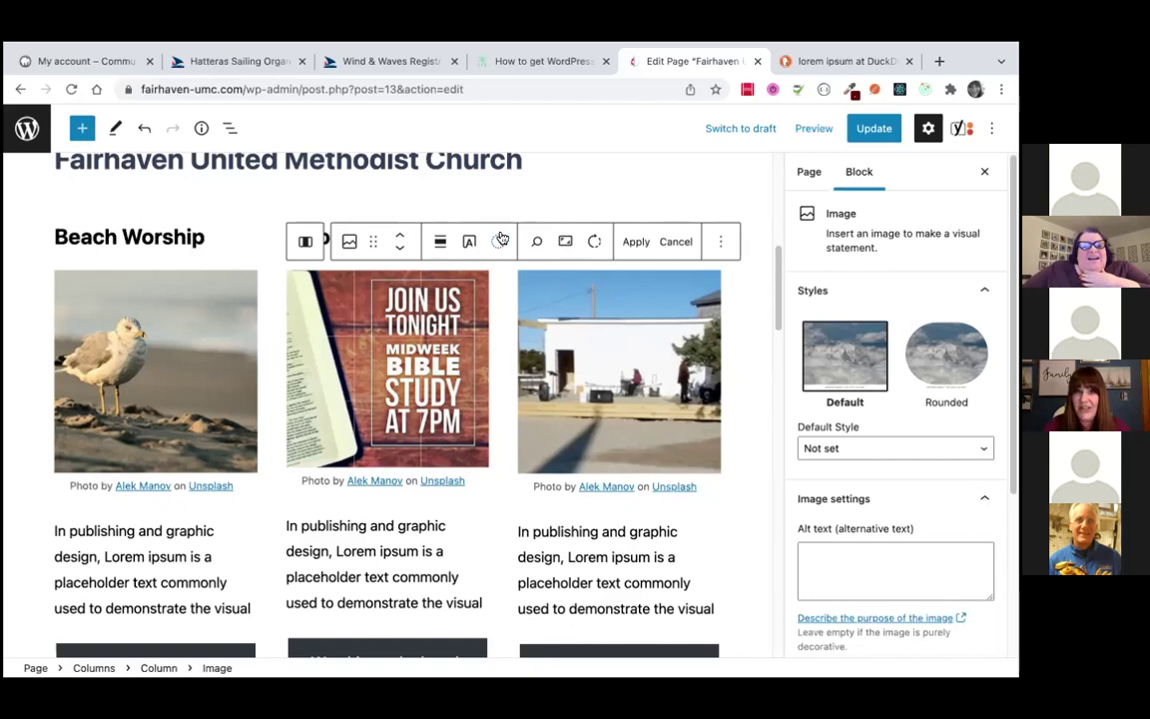
pyautogui.click(564, 242)
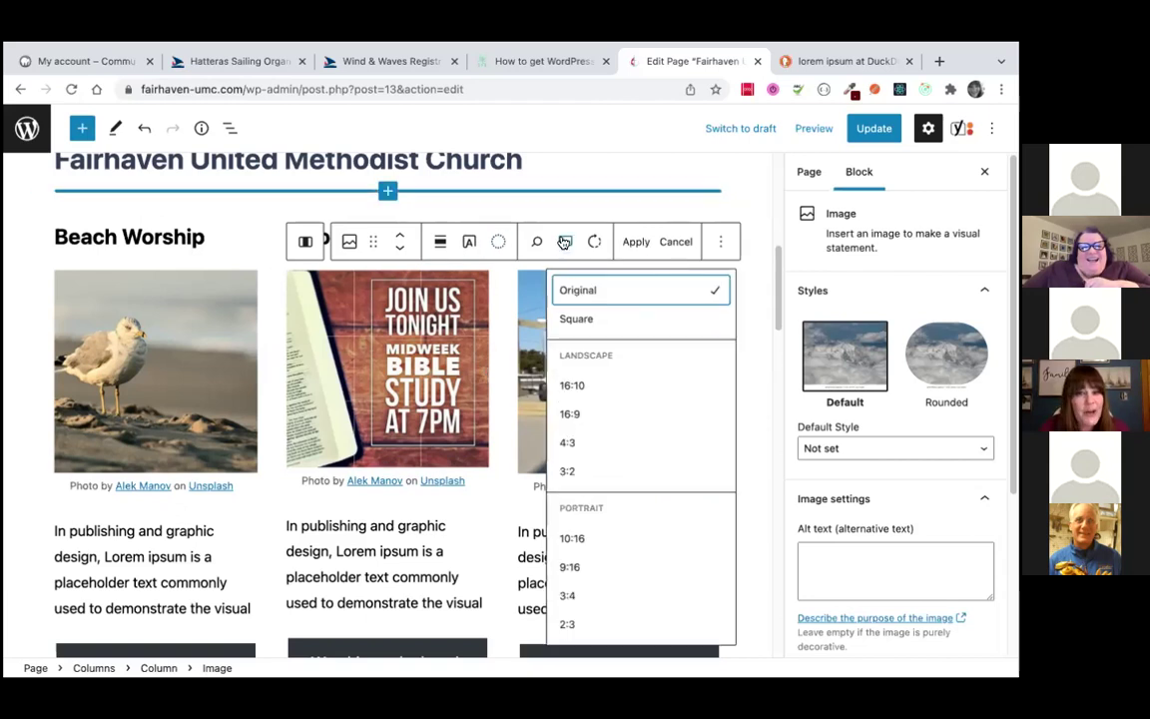
pyautogui.click(562, 318)
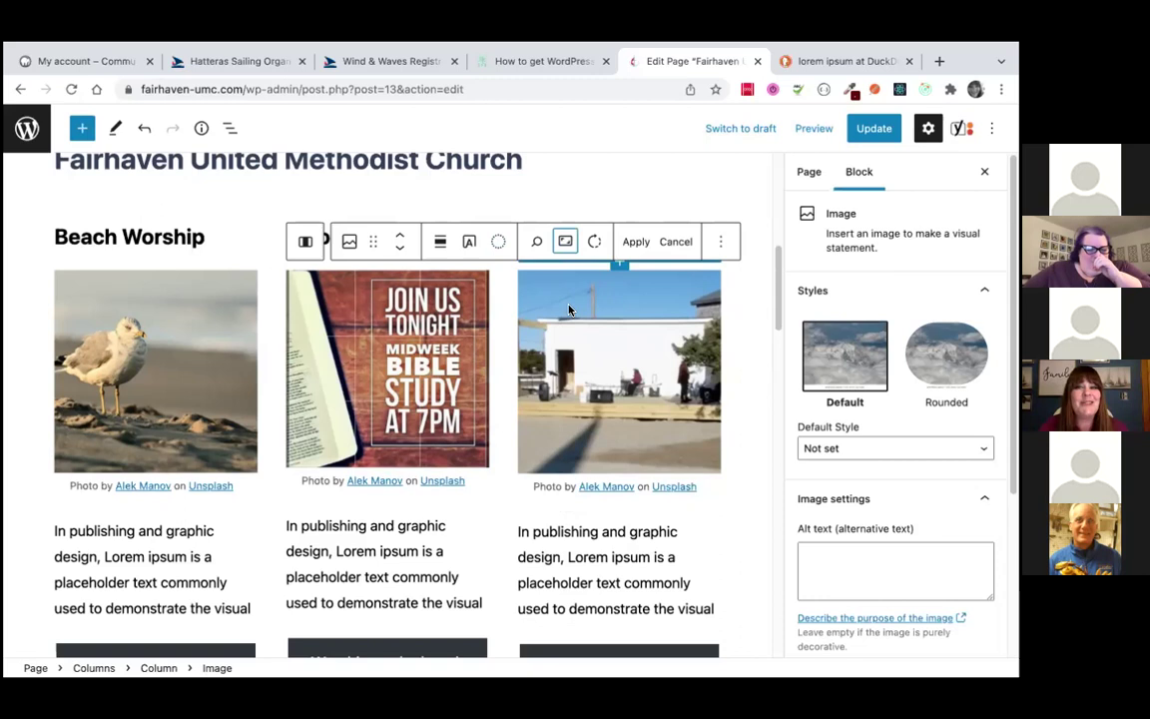
pyautogui.click(636, 241)
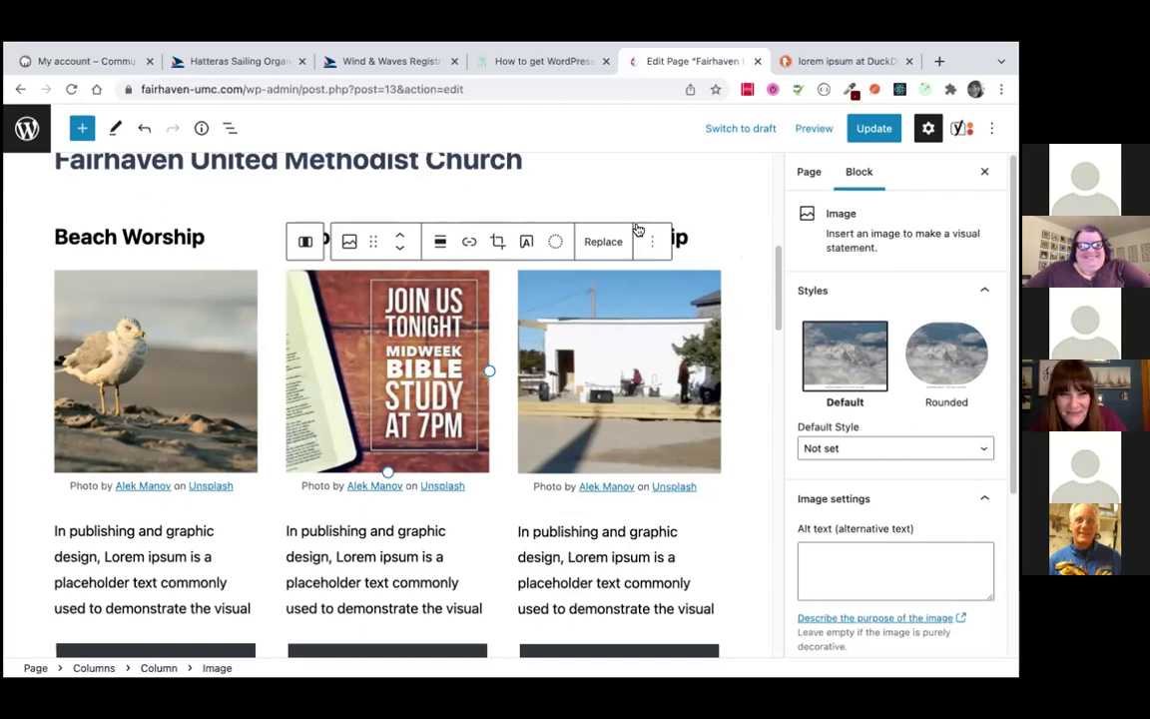
# Save the current changes to the Fairhaven UMC page
pyautogui.moveTo(502, 315)
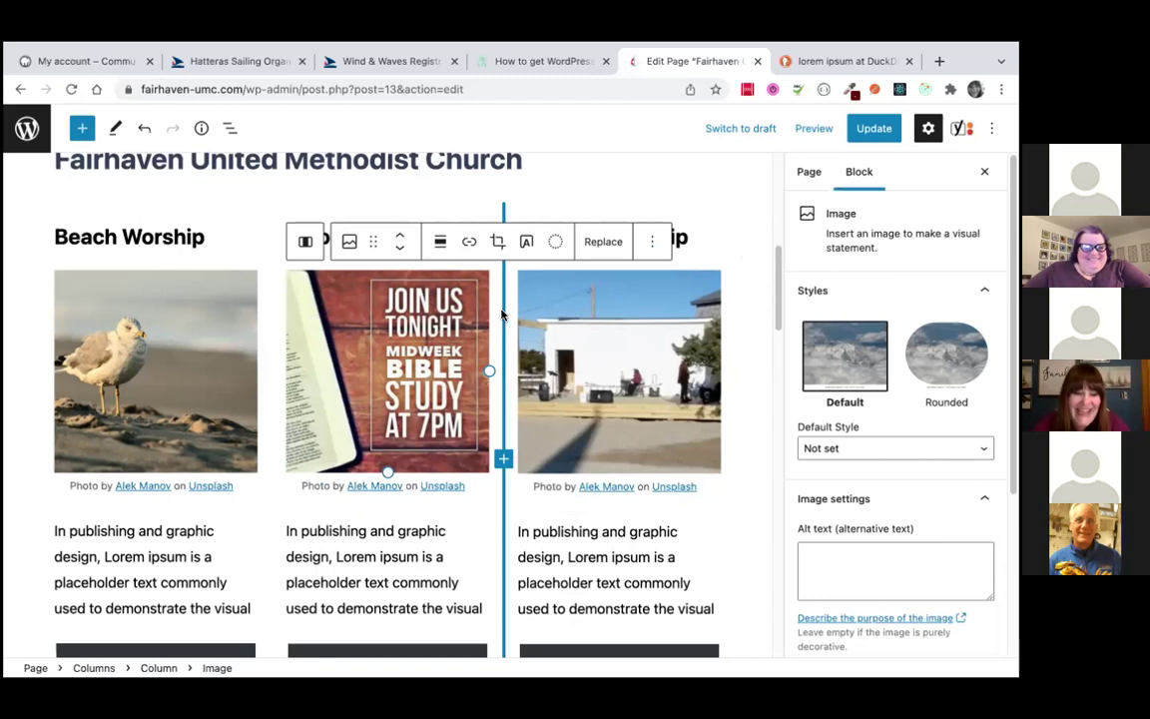
pyautogui.press('super+s')
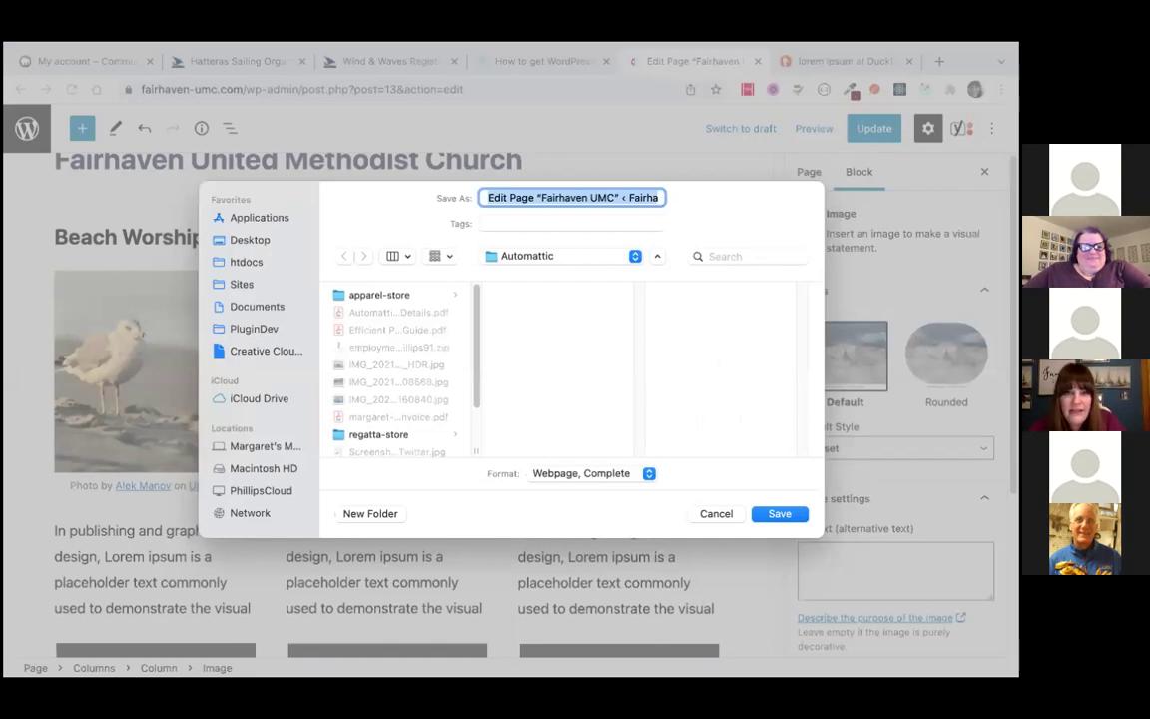
pyautogui.press('Escape')
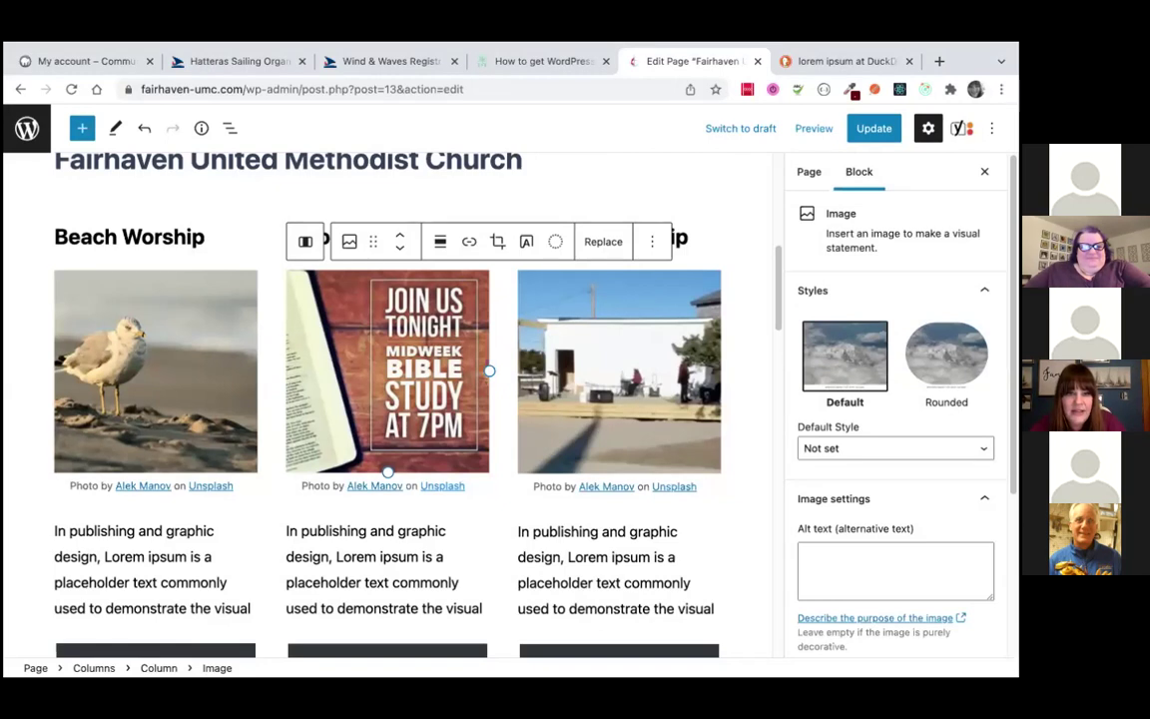
pyautogui.click(417, 531)
pyautogui.press('super+s')
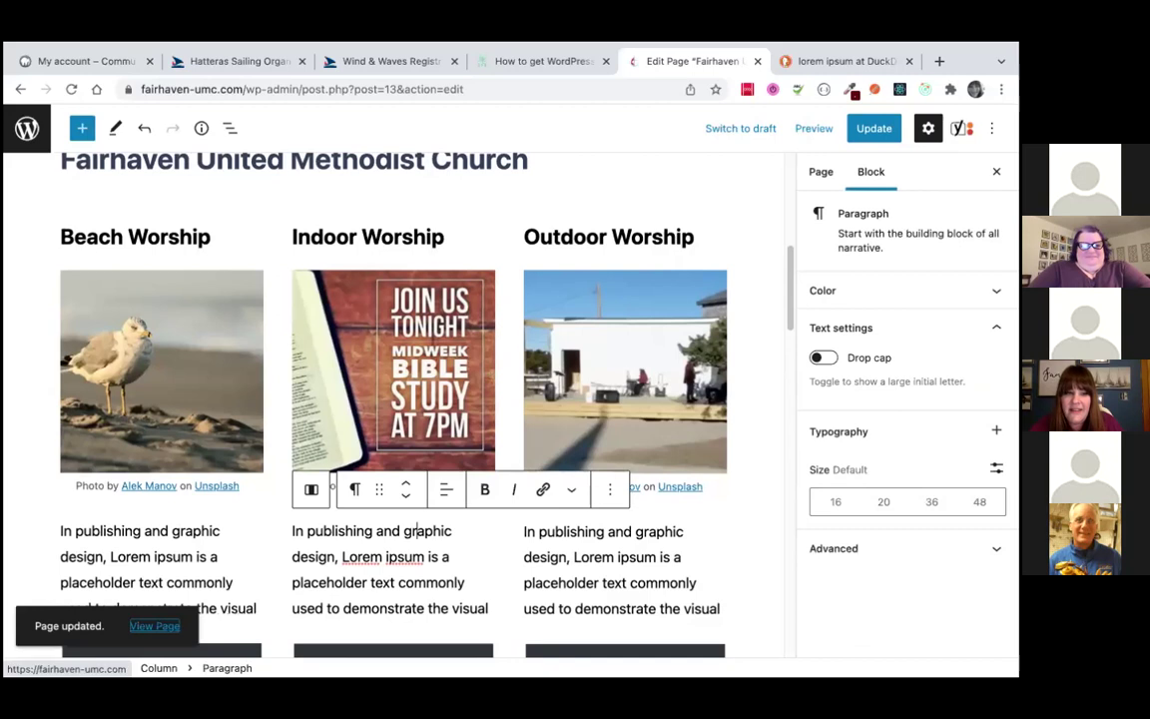
# View the published page and examine how the images, text and buttons line up across the three worship columns
pyautogui.click(155, 625)
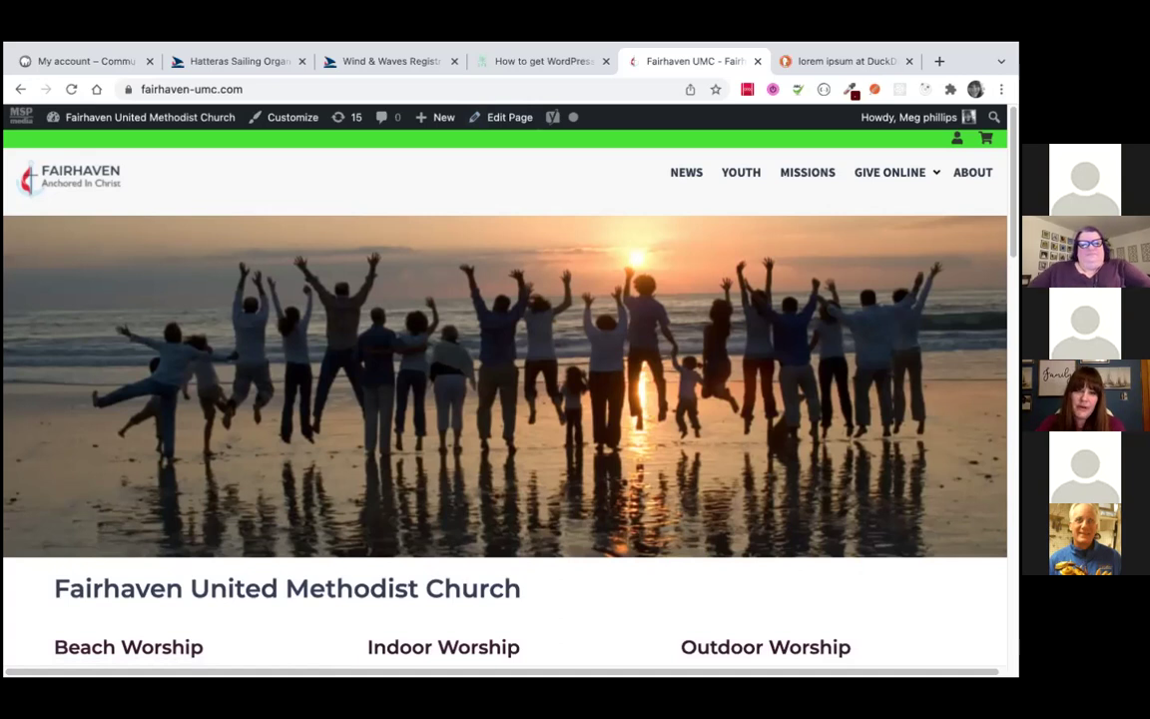
pyautogui.scroll(-3, 504, 399)
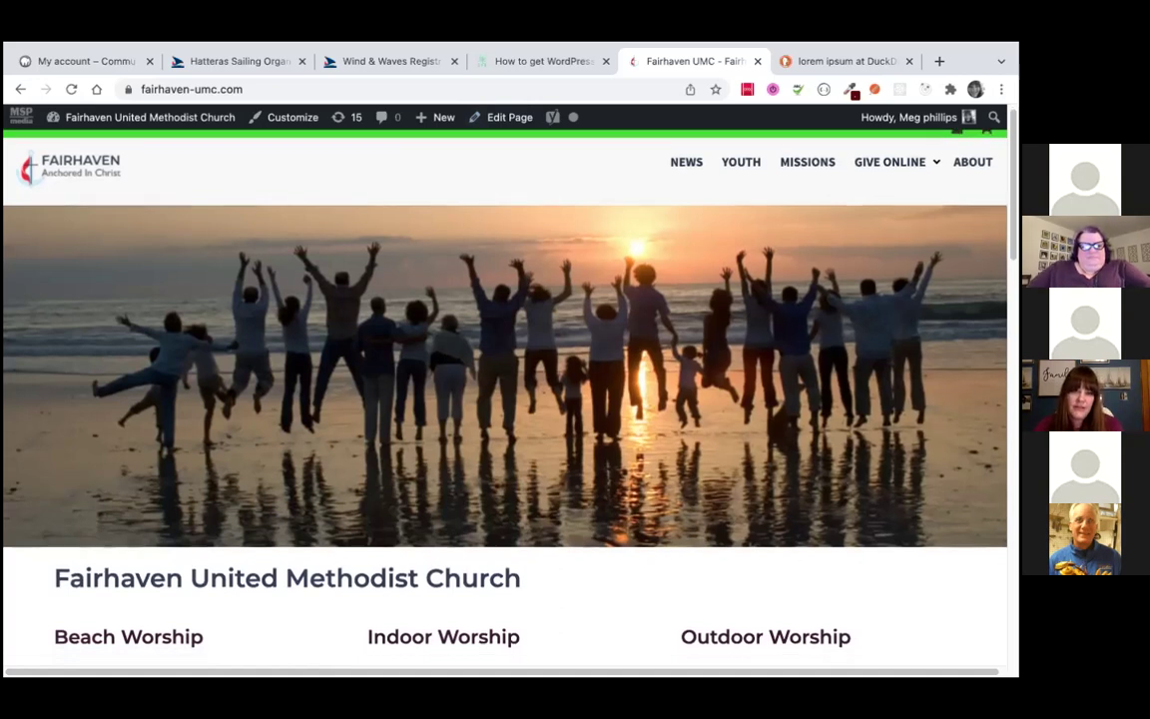
pyautogui.scroll(-3, 504, 399)
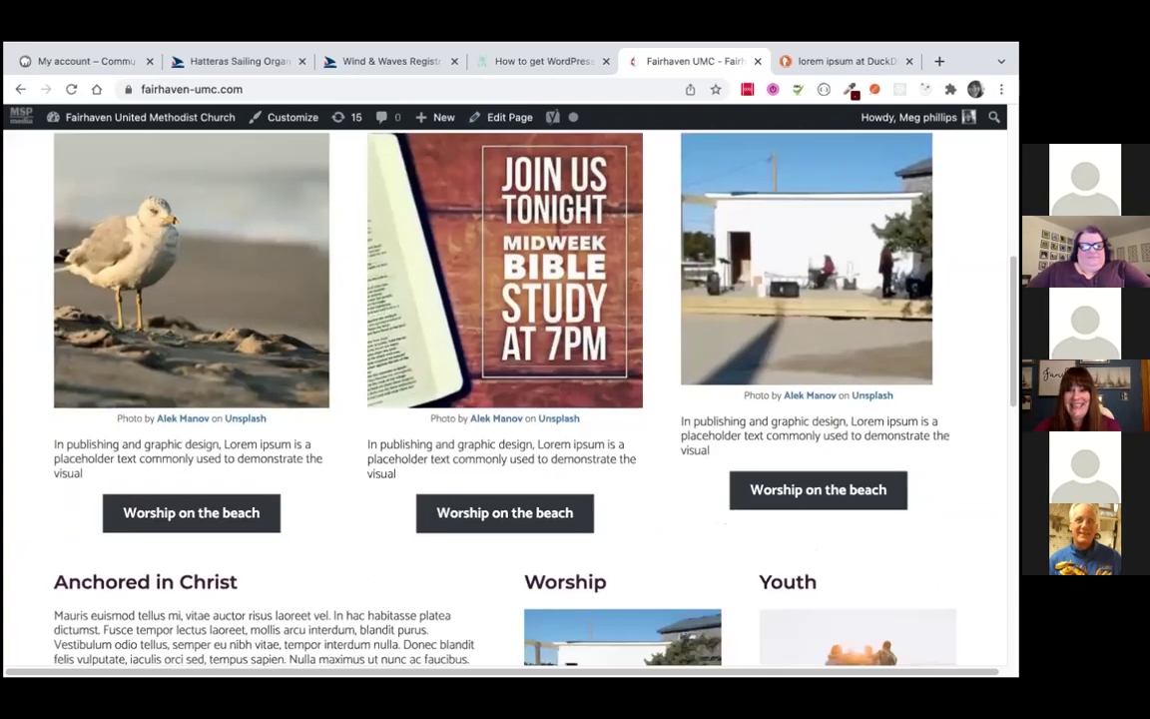
pyautogui.scroll(-2, 504, 399)
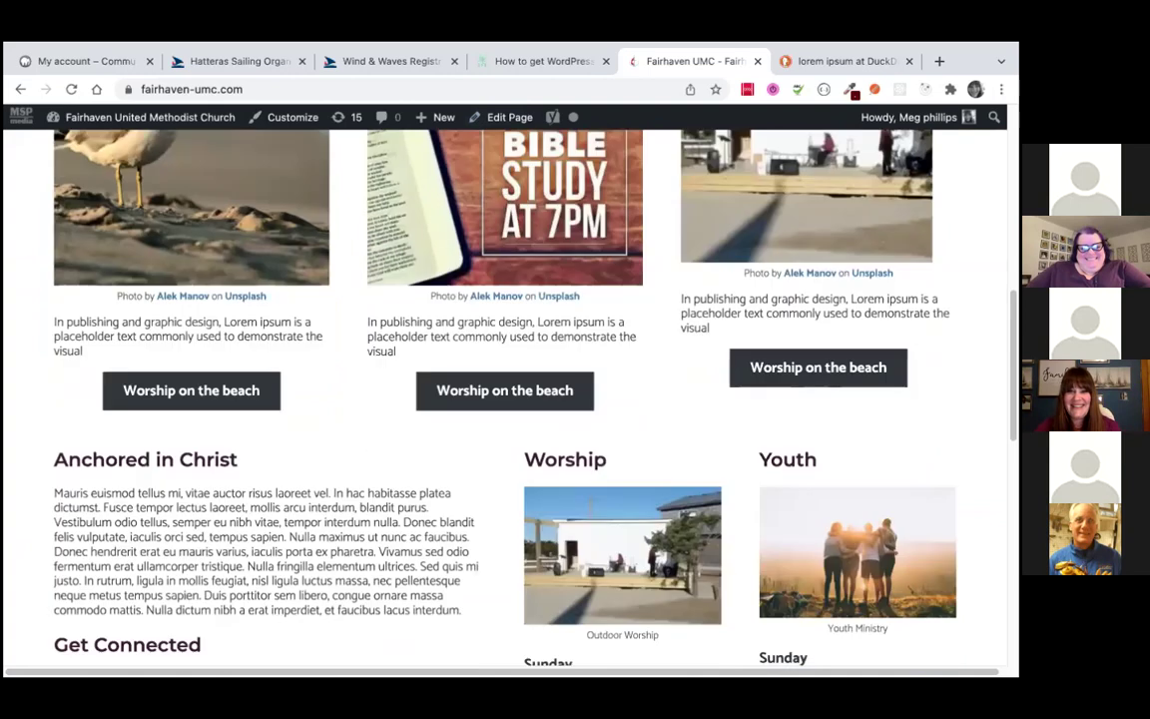
pyautogui.scroll(2, 504, 399)
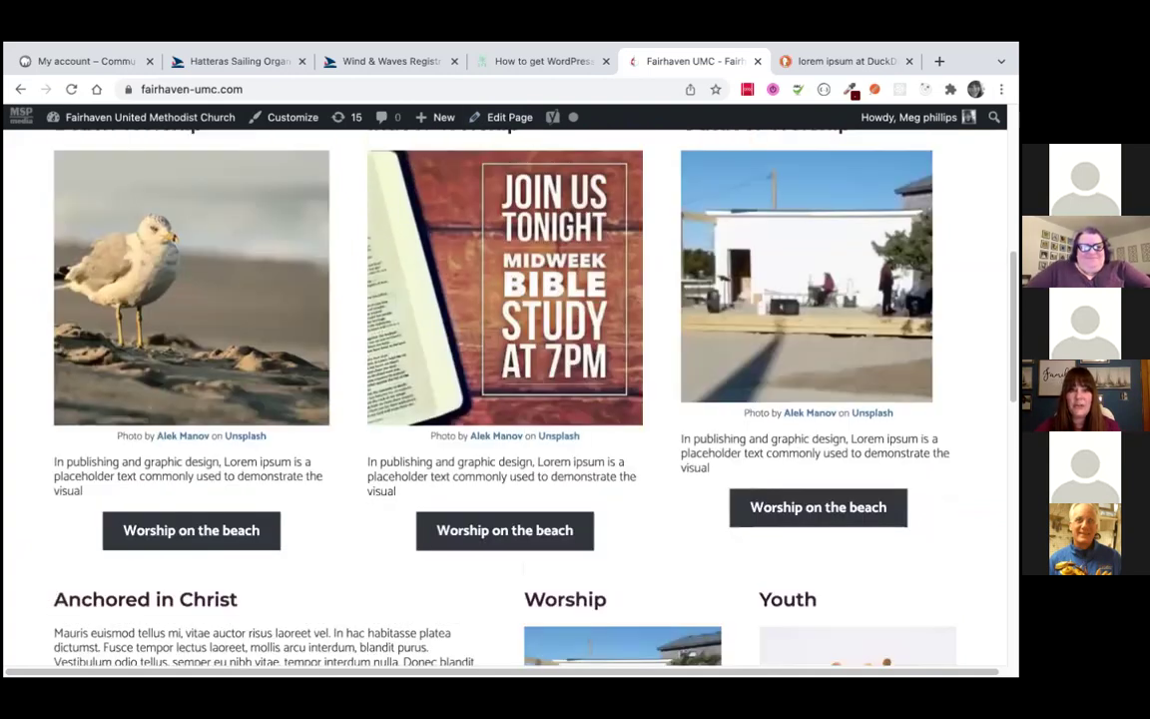
# Reopen the page for editing and inspect the image size settings of the Outdoor Worship image
pyautogui.click(504, 117)
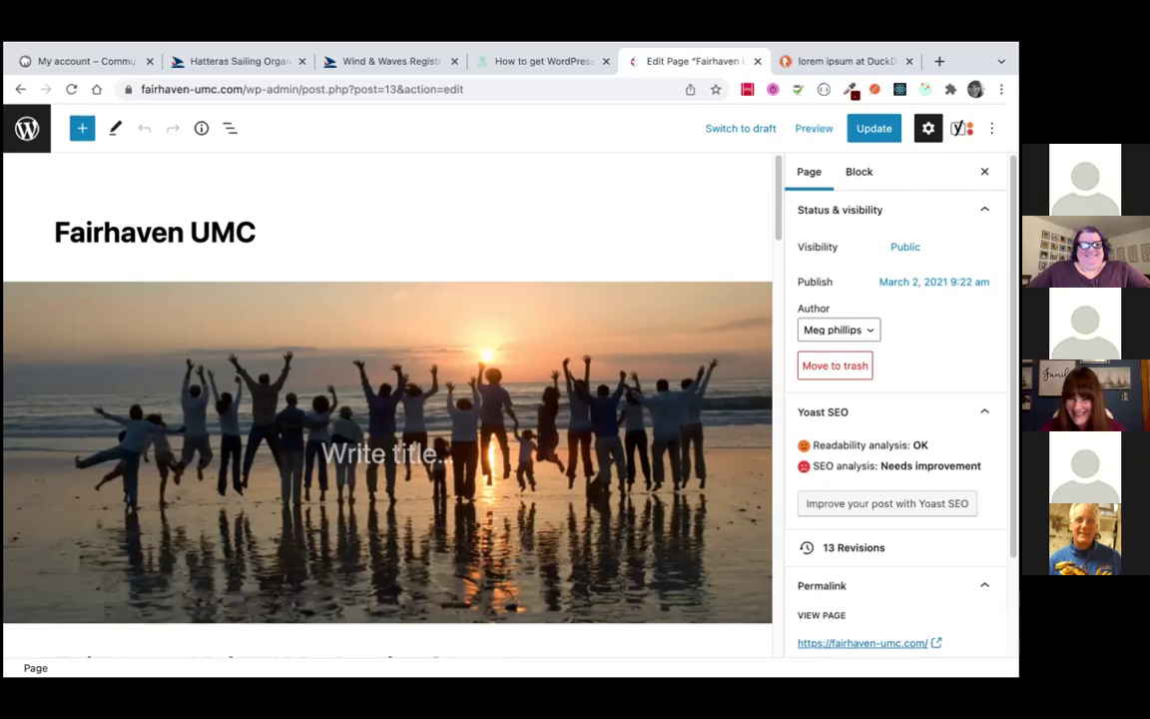
pyautogui.scroll(-5, 387, 399)
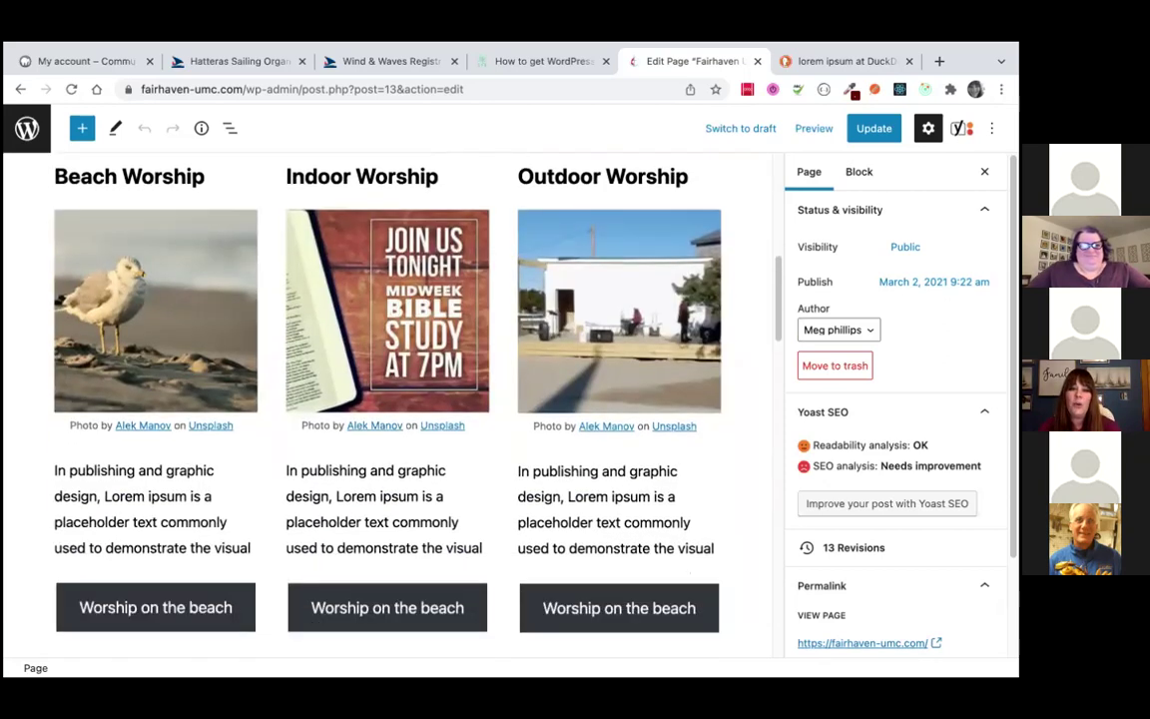
pyautogui.click(619, 309)
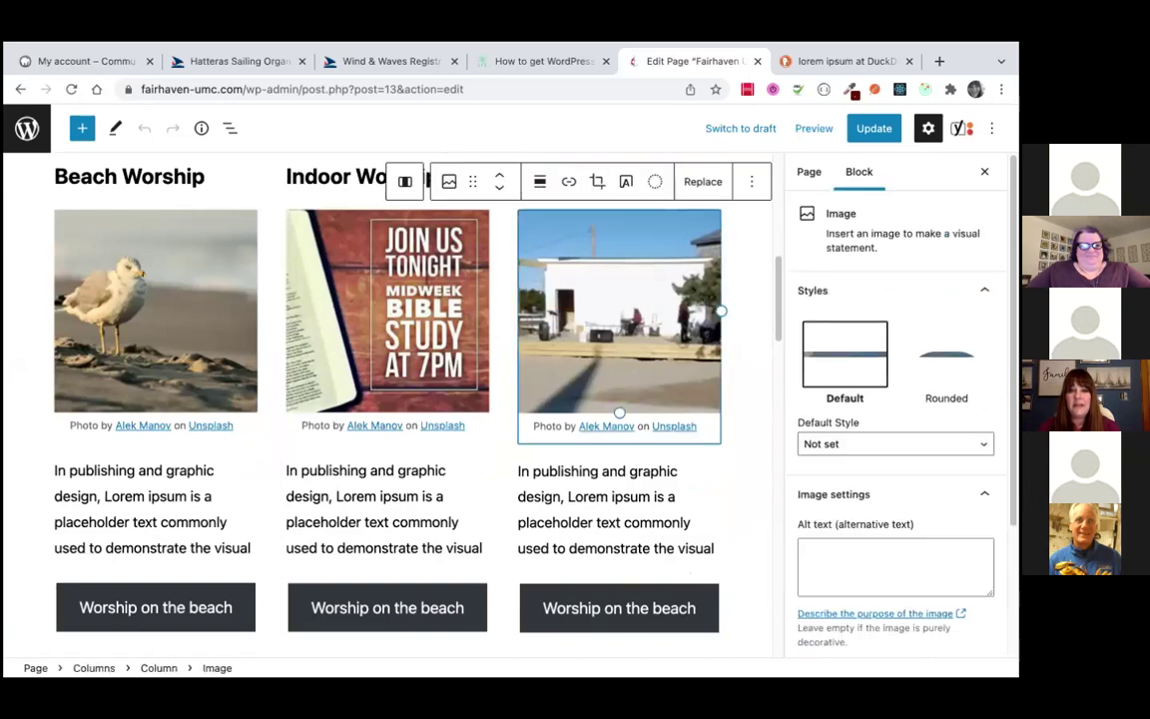
pyautogui.scroll(-3, 895, 419)
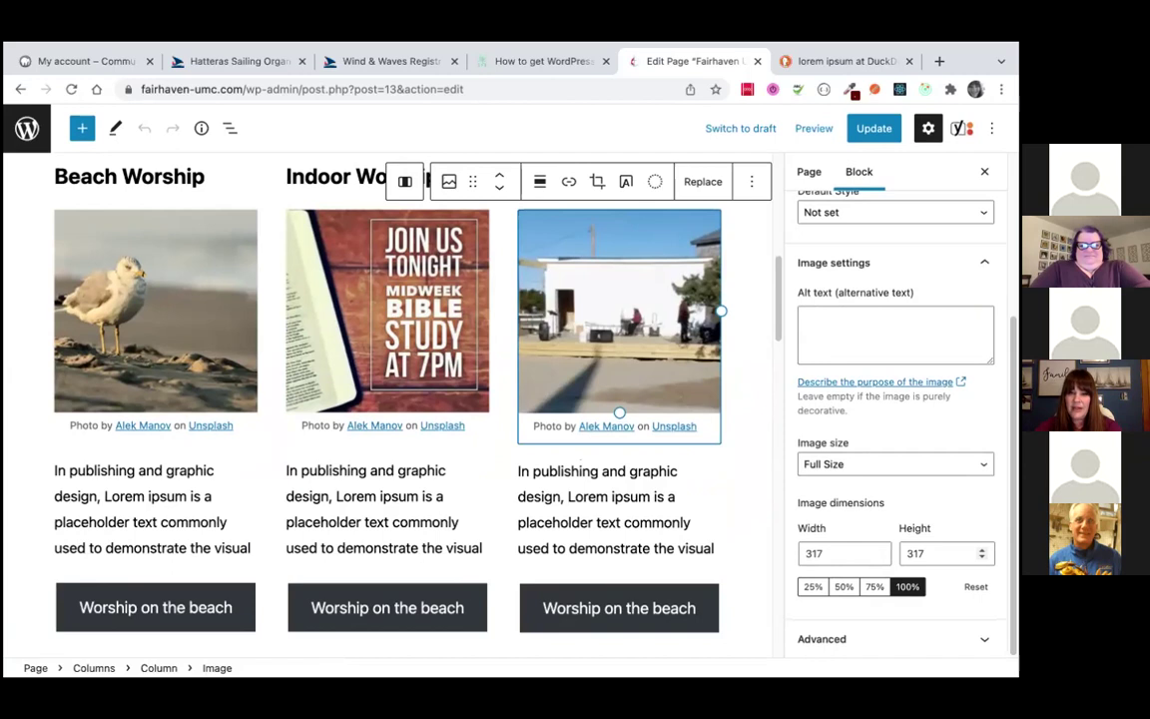
# Set the image size of the Indoor Worship column's Bible study picture to Medium
pyautogui.click(387, 309)
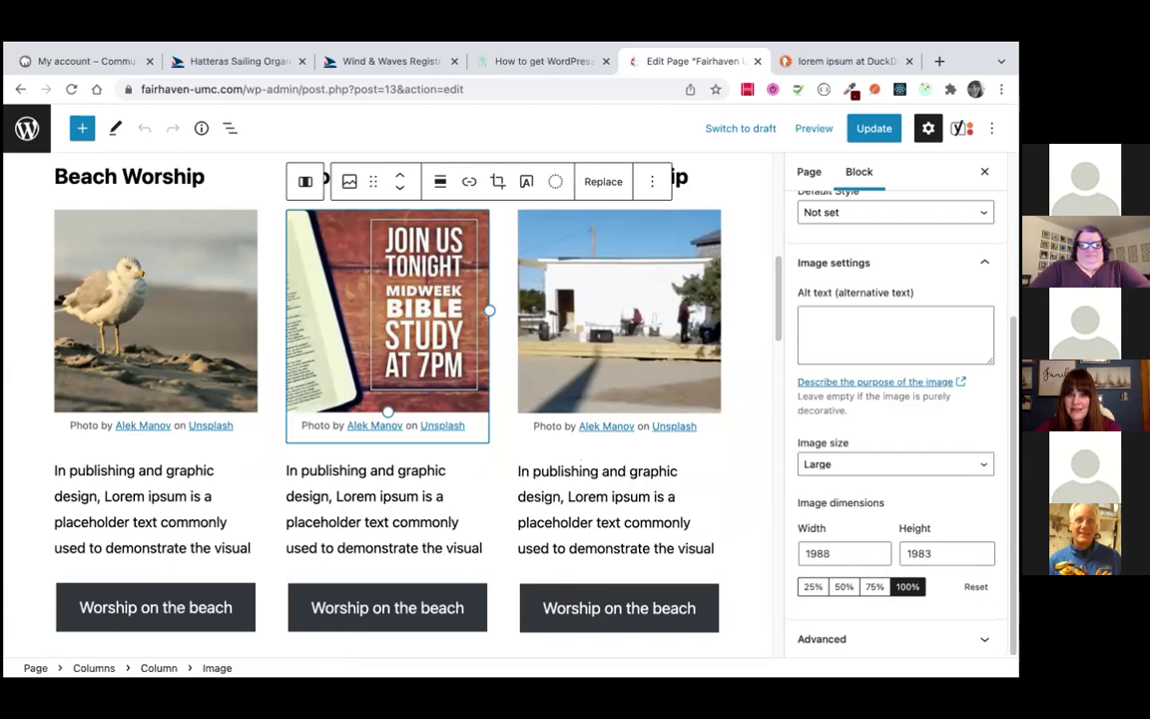
pyautogui.click(822, 464)
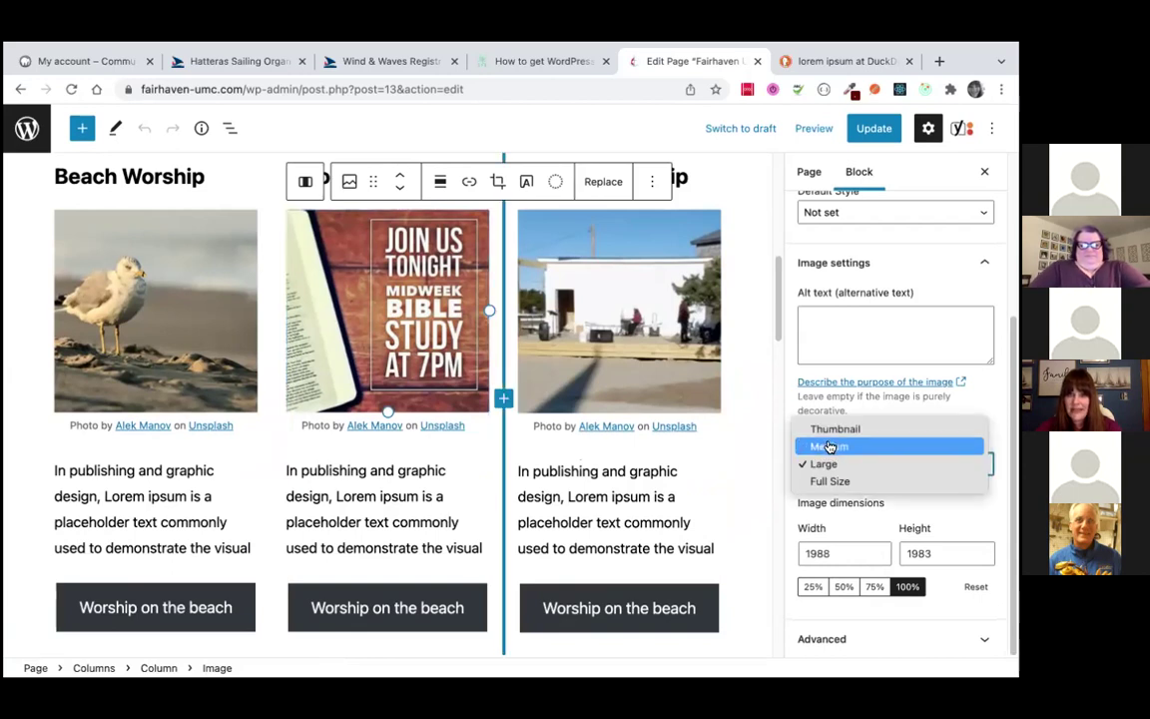
pyautogui.click(838, 462)
pyautogui.press('Up')
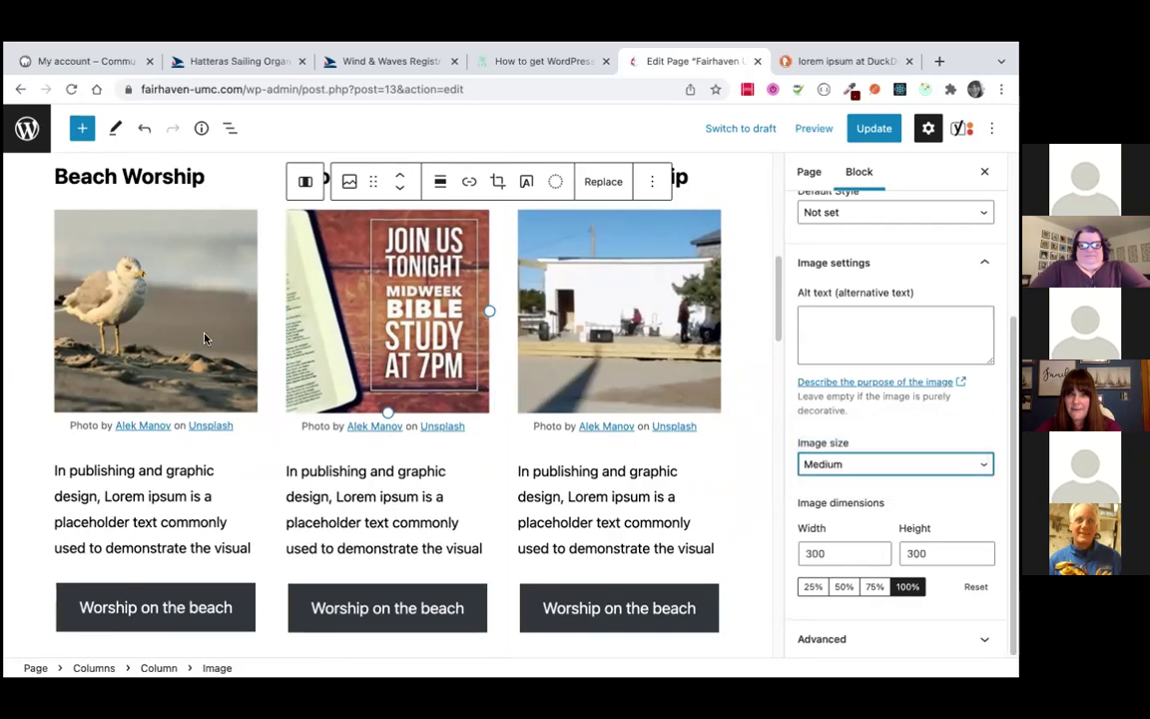
# Set the image size of the Beach Worship column's seagull picture to Medium
pyautogui.click(204, 339)
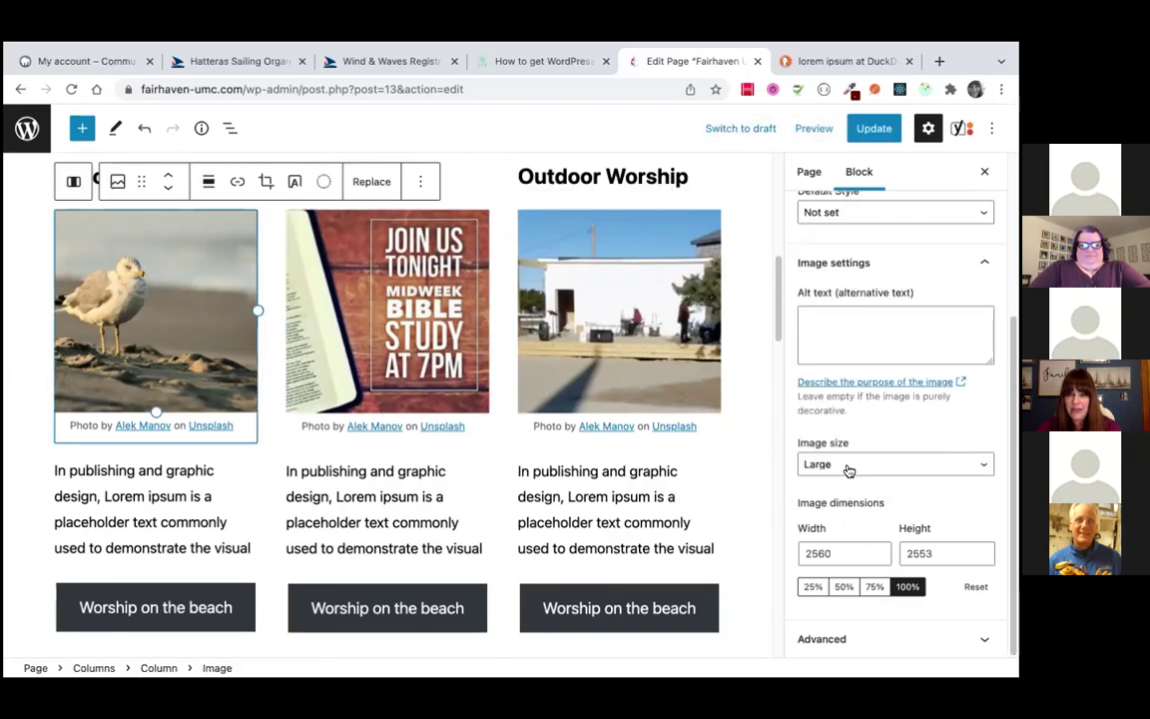
pyautogui.click(848, 467)
pyautogui.click(843, 454)
pyautogui.press('Up')
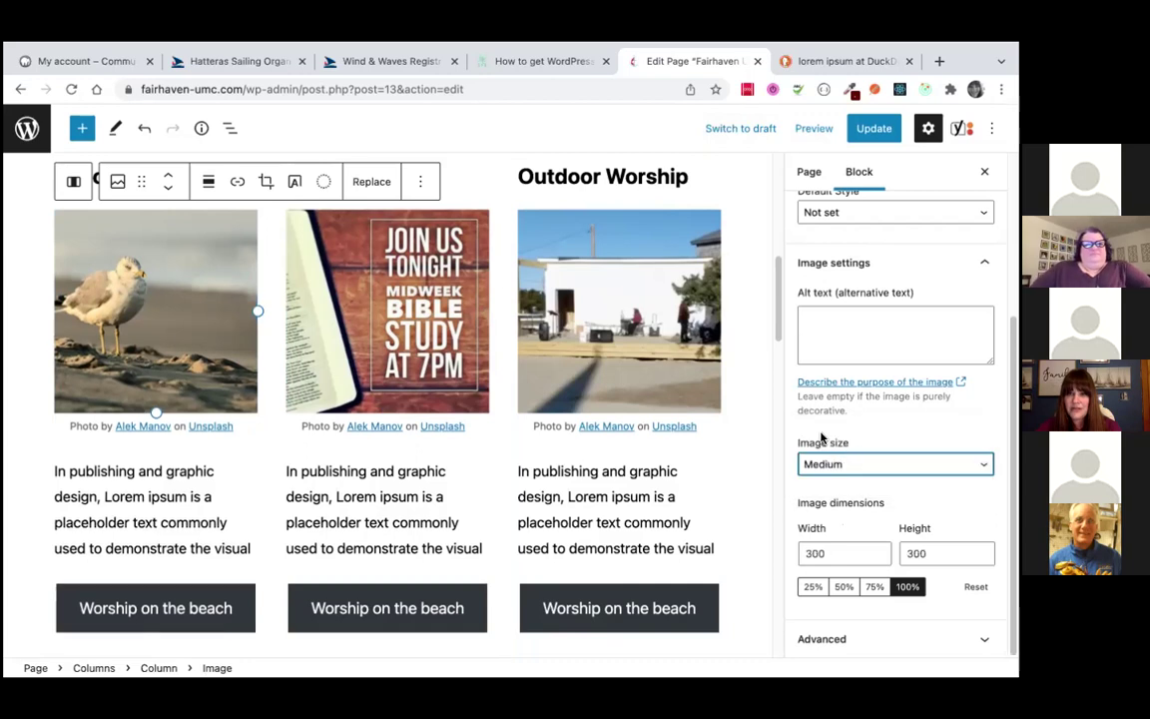
# Set the Outdoor Worship picture's image size to Medium and update the page
pyautogui.click(687, 363)
pyautogui.click(839, 449)
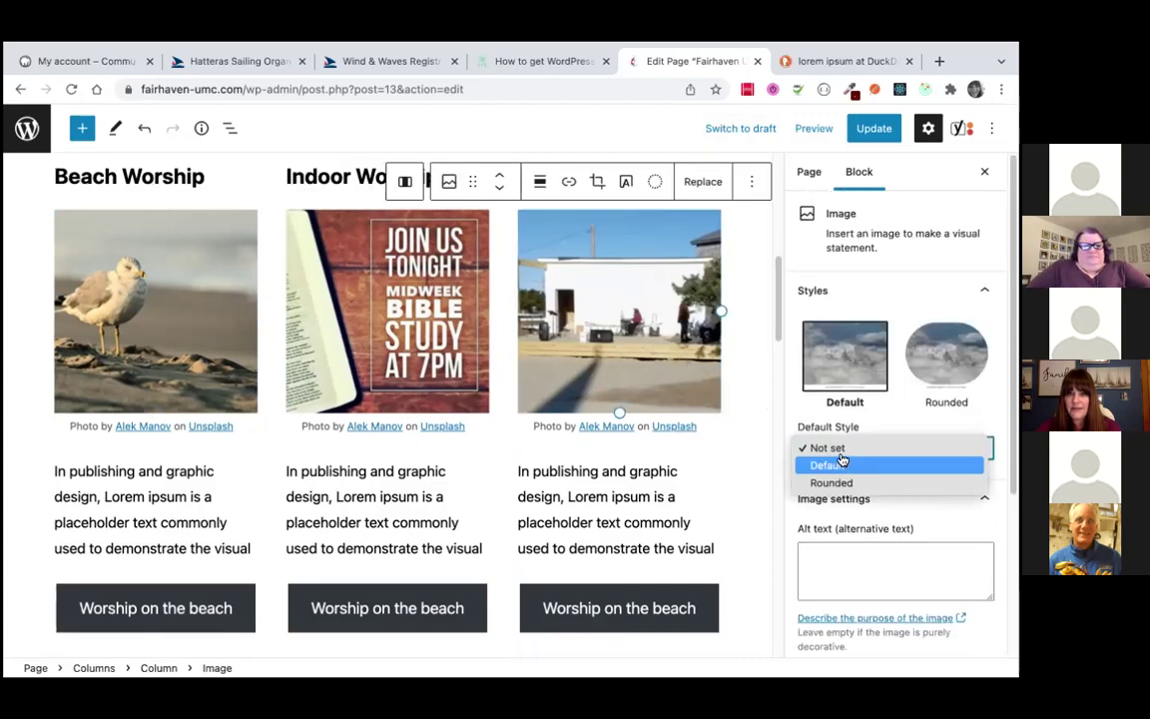
pyautogui.click(681, 391)
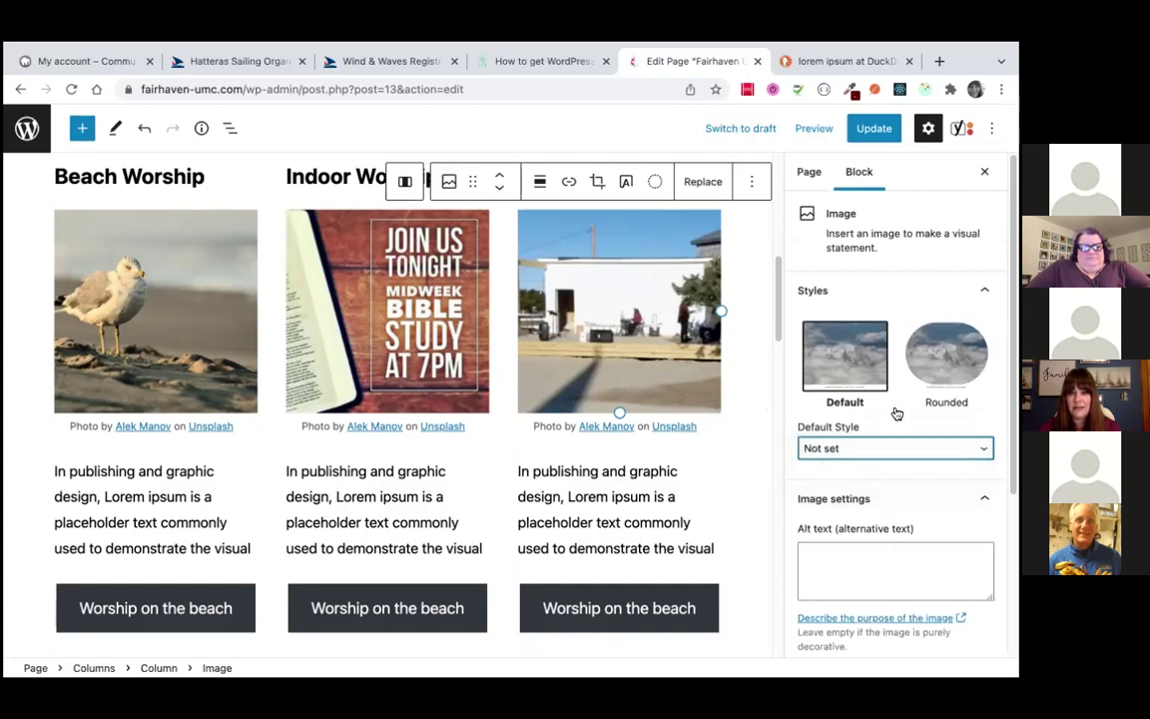
pyautogui.scroll(-3, 896, 413)
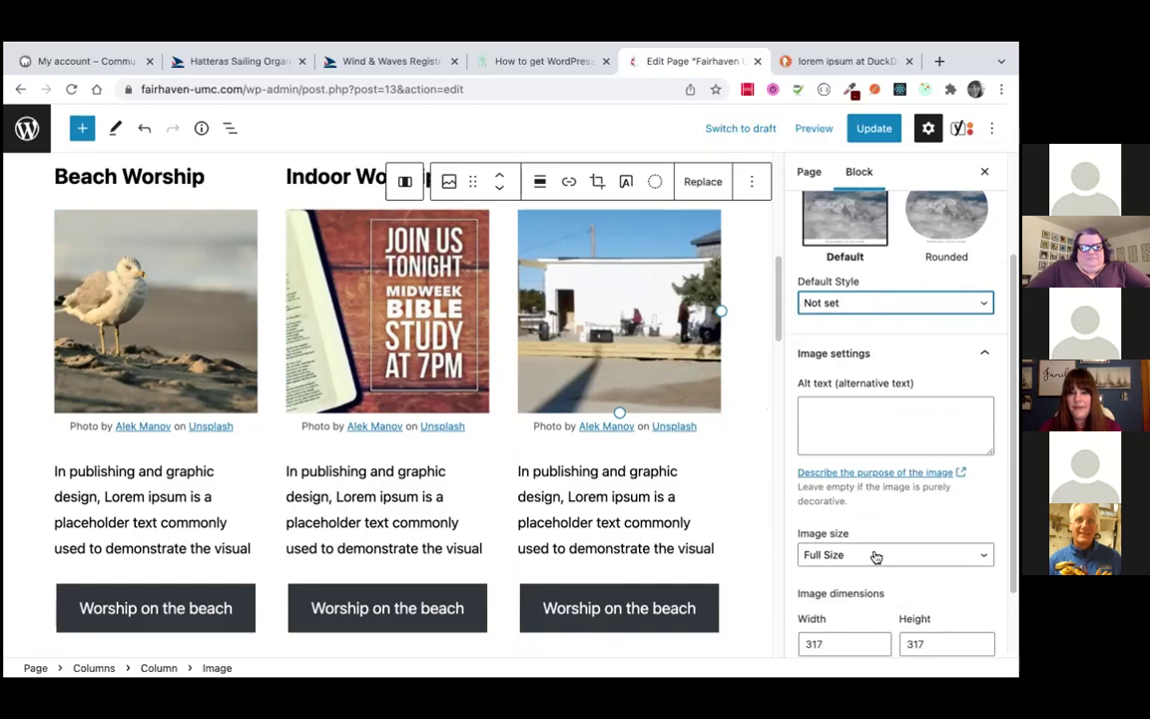
pyautogui.click(839, 554)
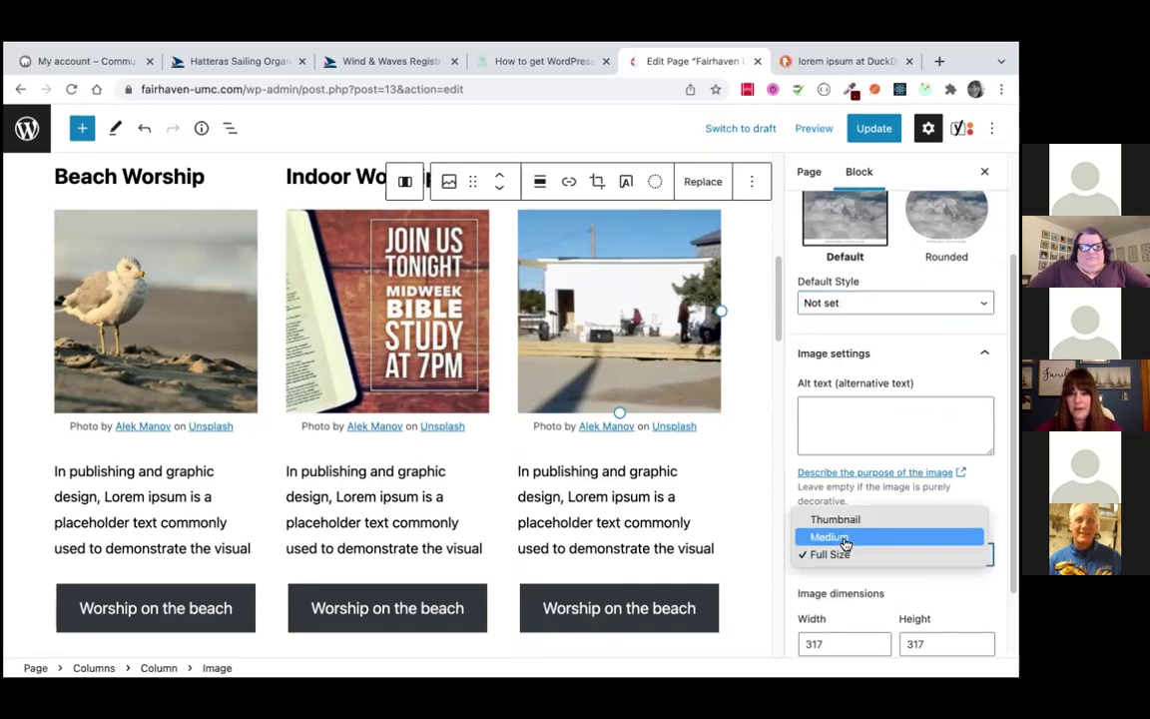
pyautogui.click(844, 539)
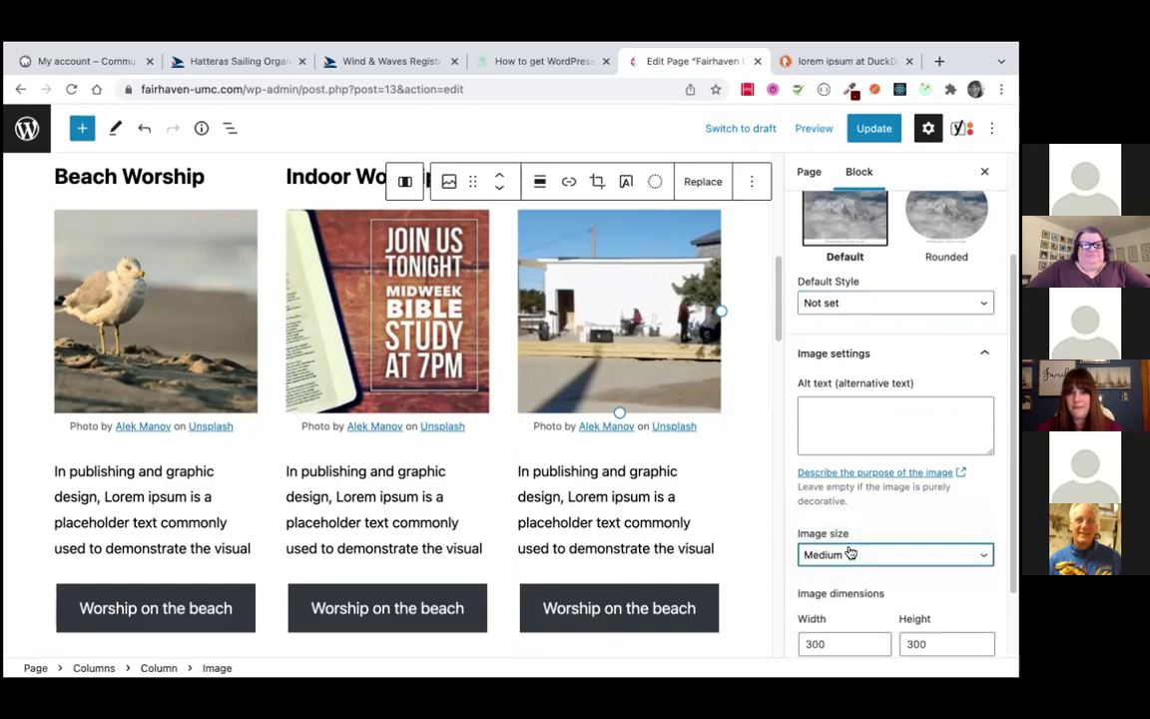
pyautogui.click(874, 128)
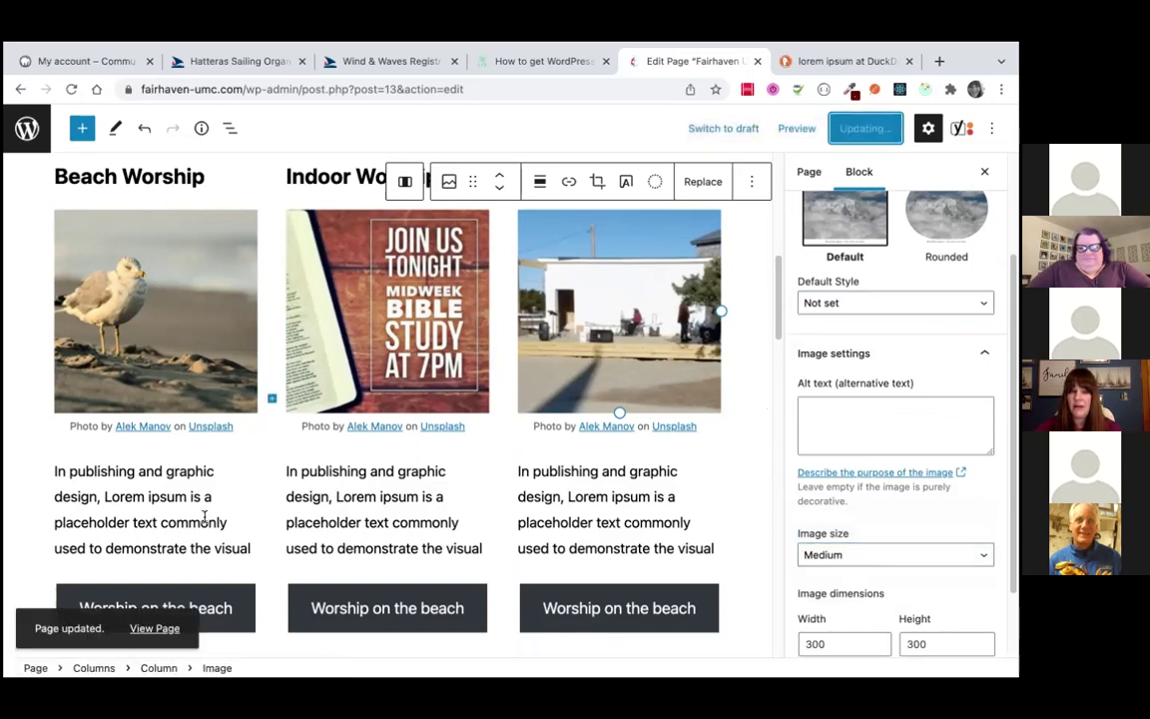
# Justify the "Worship on the beach" button in the Beach Worship column to the left
pyautogui.click(240, 597)
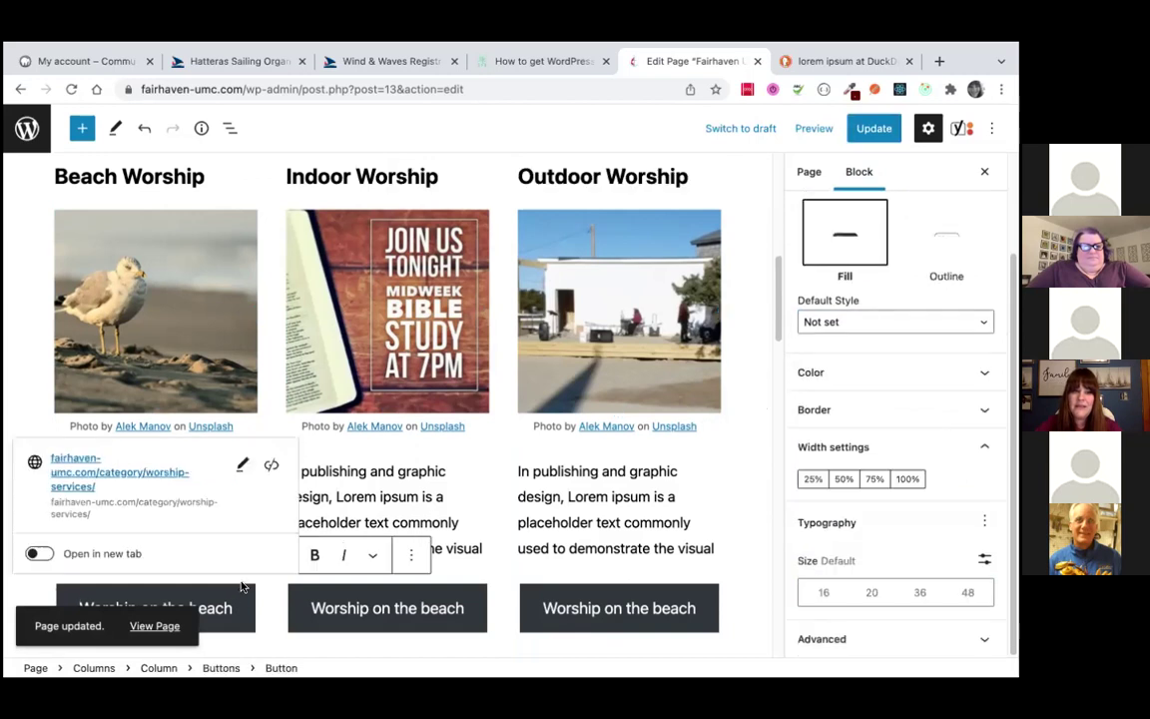
pyautogui.click(370, 498)
pyautogui.scroll(-3, 242, 451)
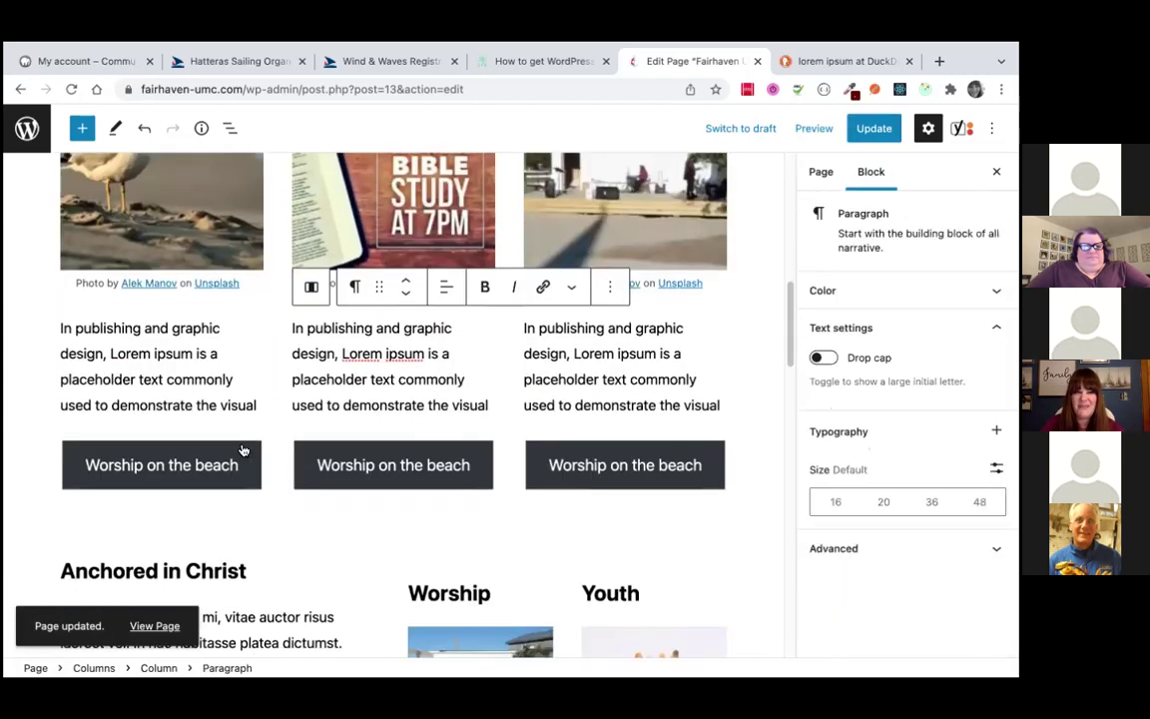
pyautogui.click(241, 448)
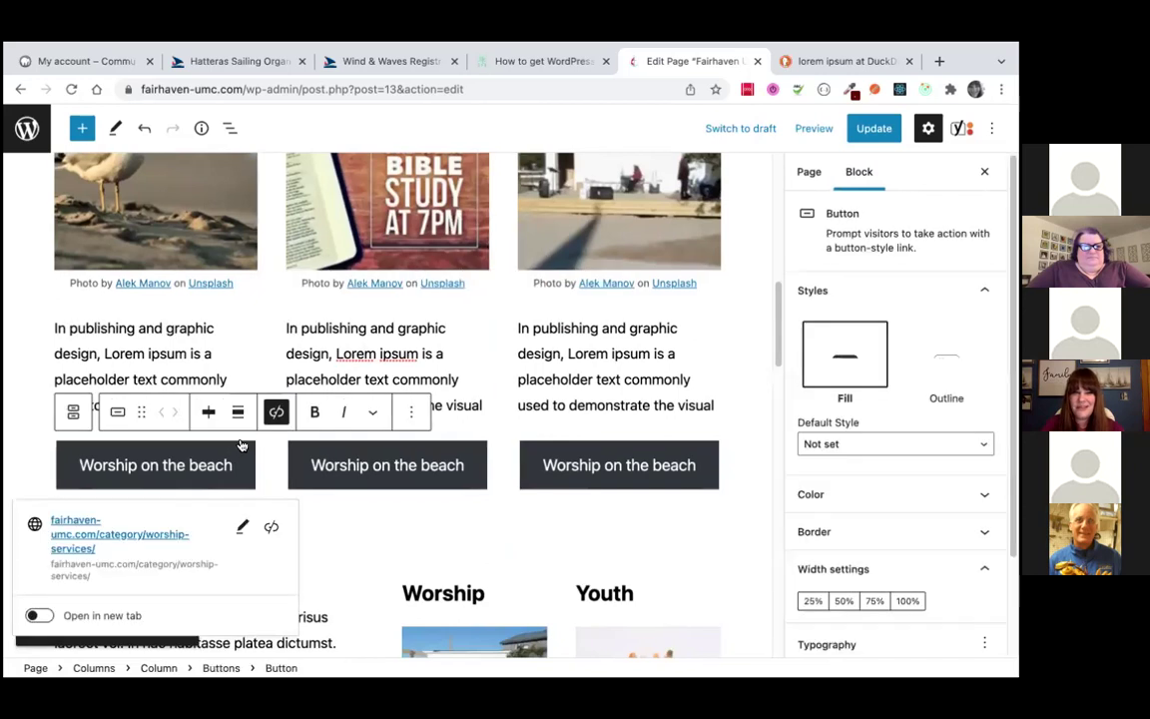
pyautogui.click(209, 412)
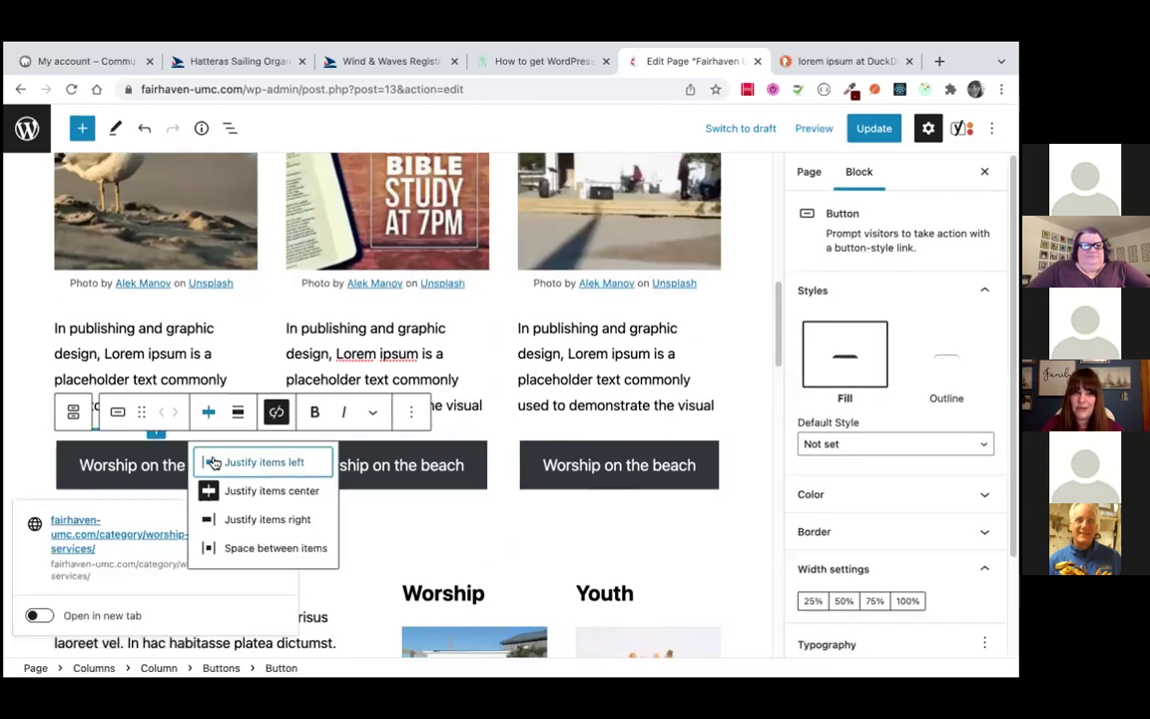
pyautogui.click(213, 462)
# Justify the buttons in the Indoor Worship and Outdoor Worship columns to the left
pyautogui.click(482, 454)
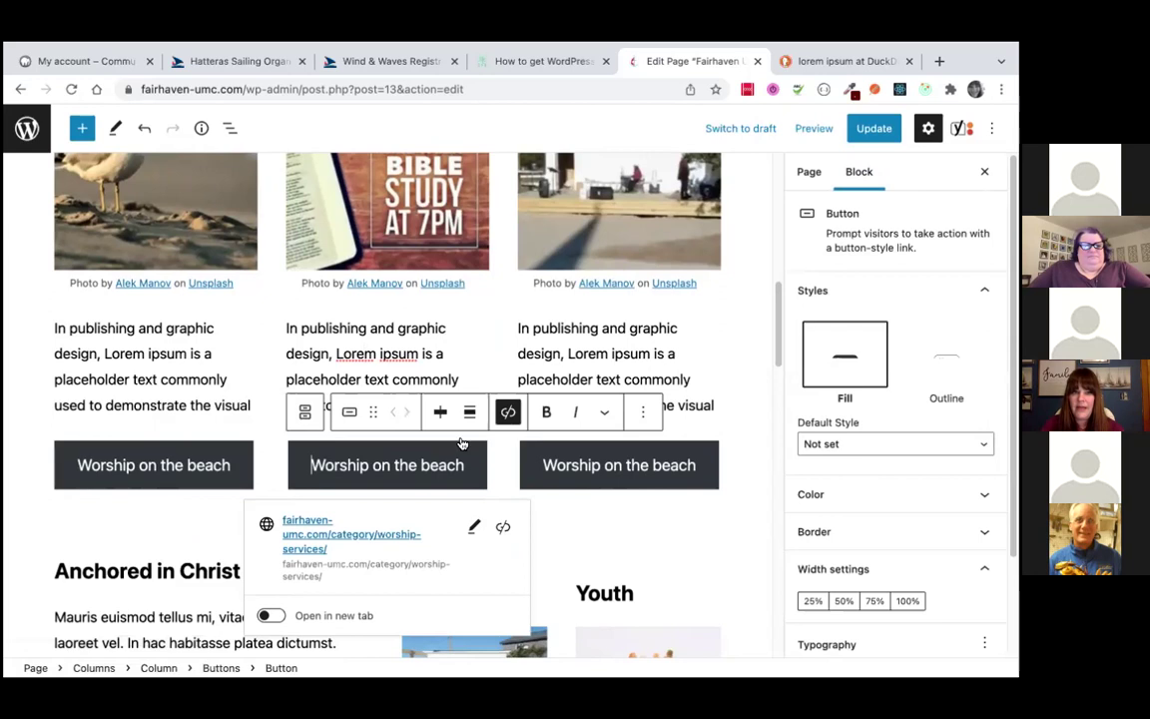
pyautogui.click(439, 411)
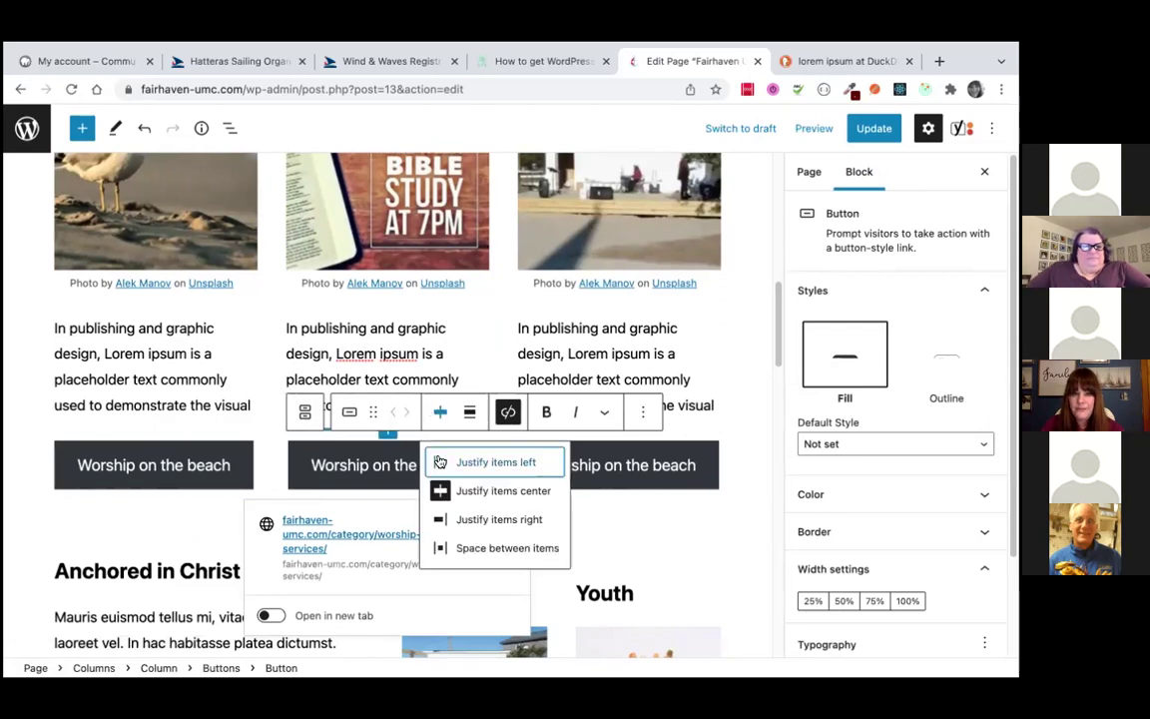
pyautogui.click(440, 462)
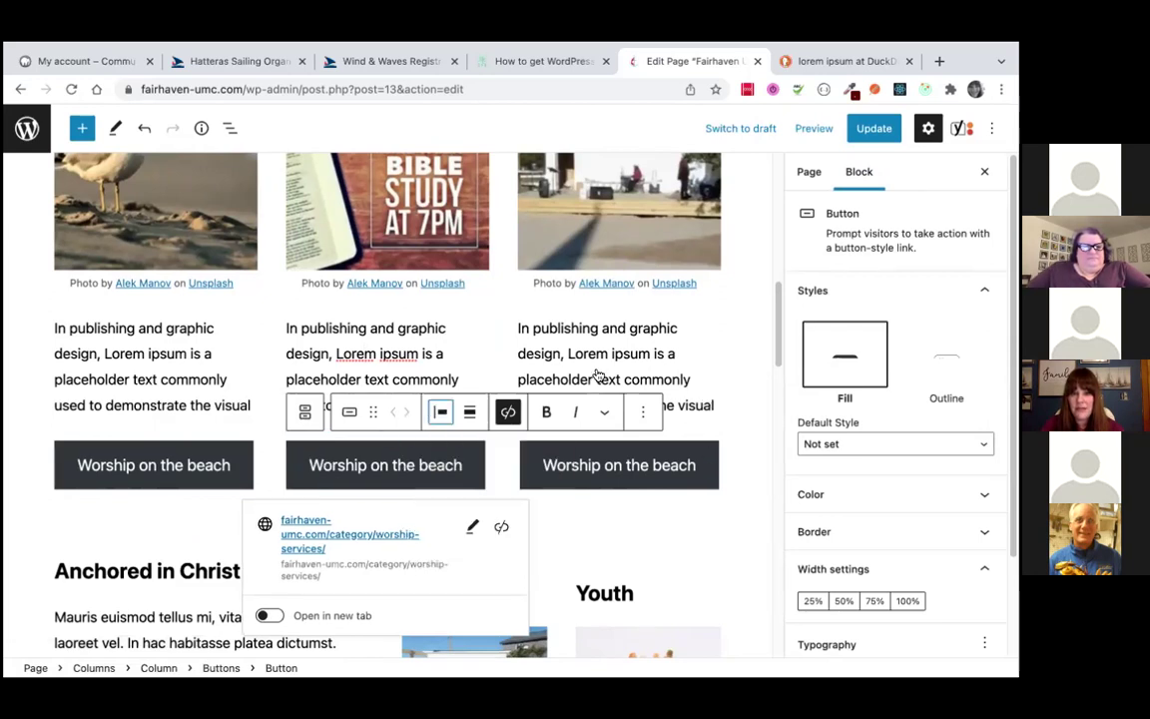
pyautogui.click(547, 465)
pyautogui.click(547, 412)
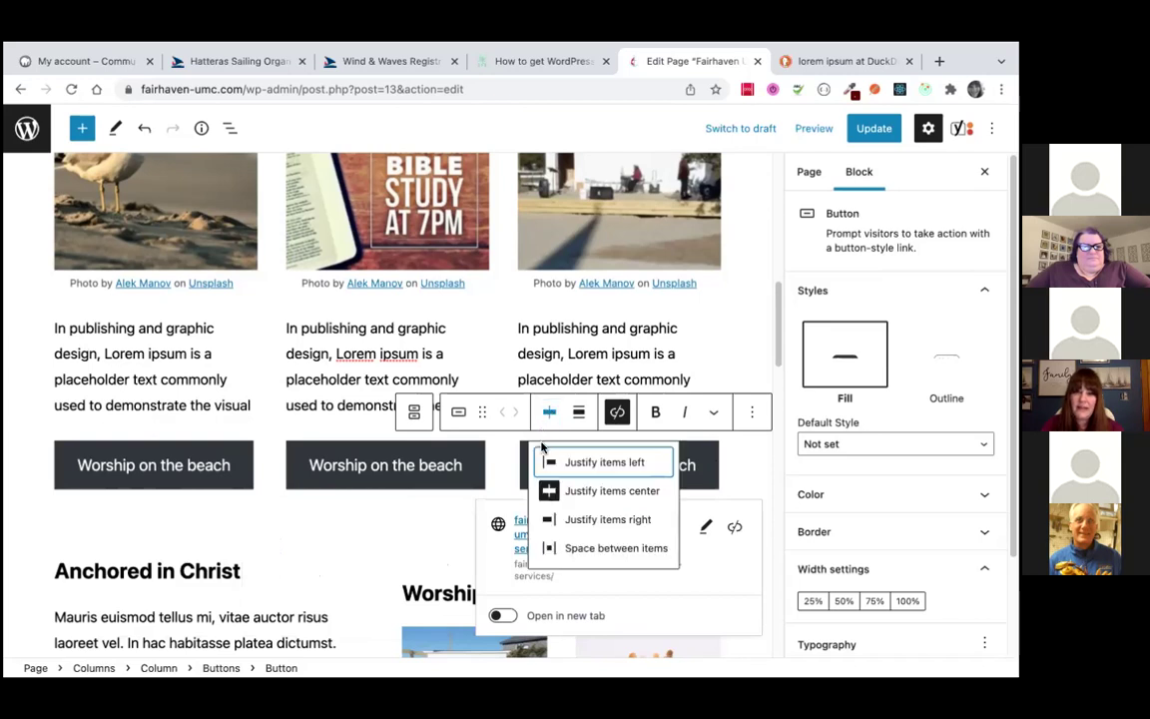
pyautogui.click(549, 463)
# Update the page and check the three worship columns on the published site
pyautogui.click(871, 128)
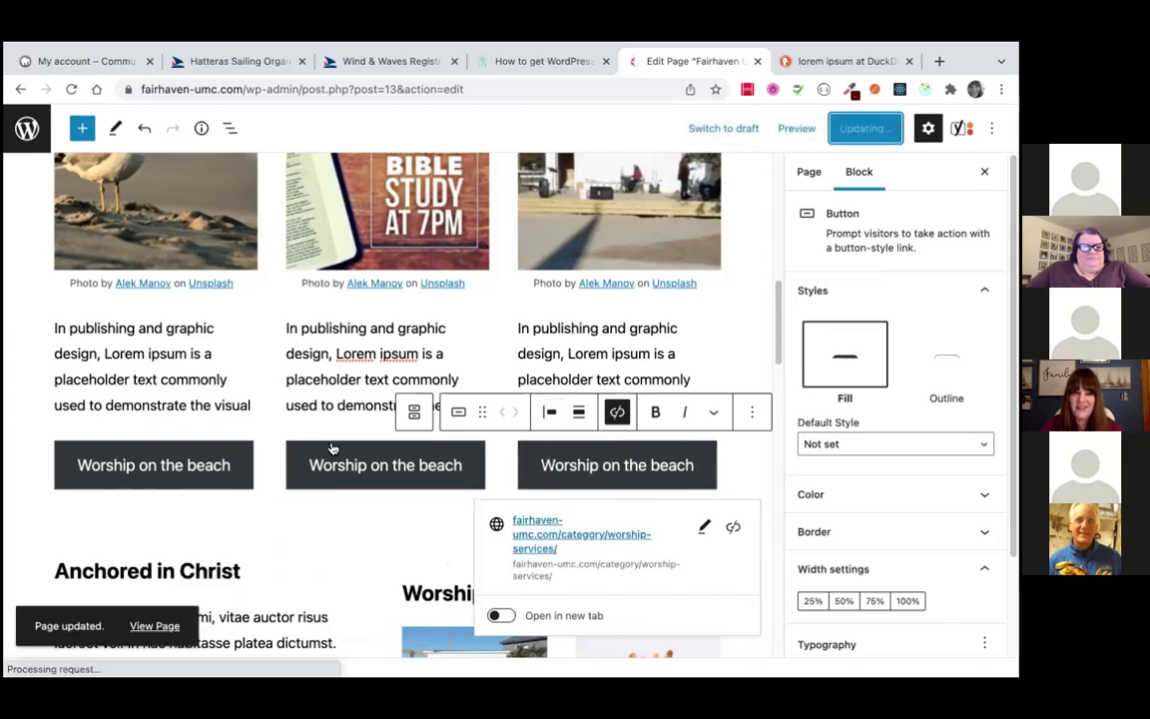
pyautogui.click(162, 627)
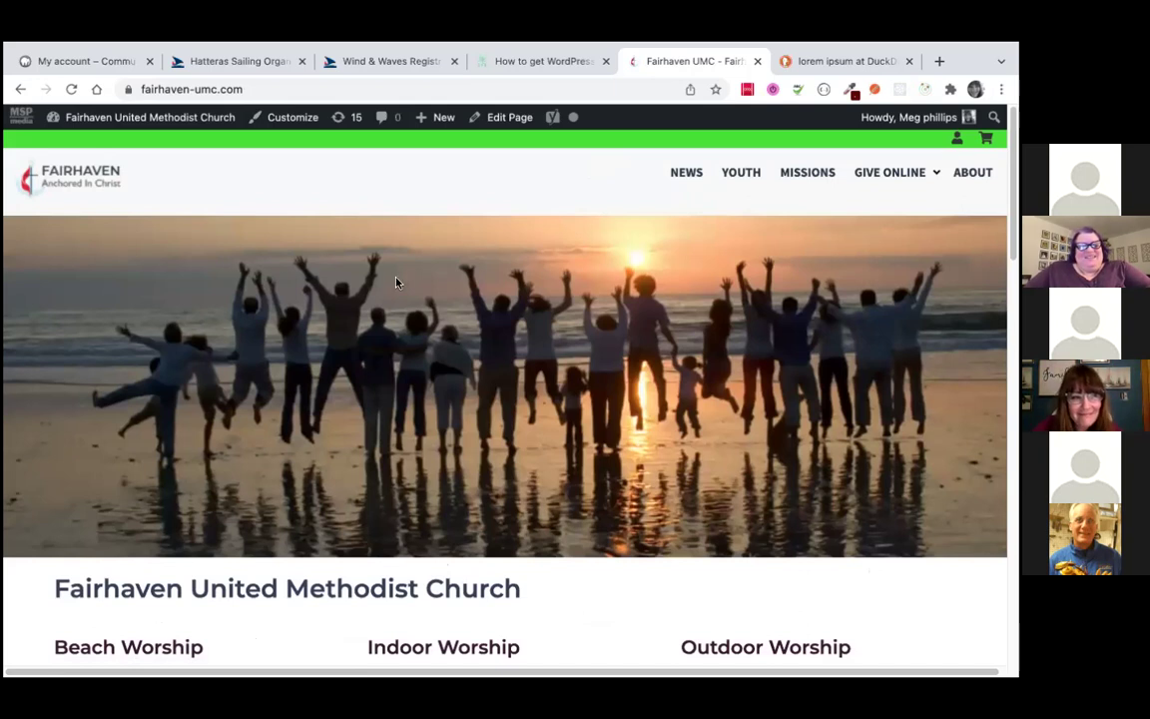
pyautogui.scroll(-5, 594, 228)
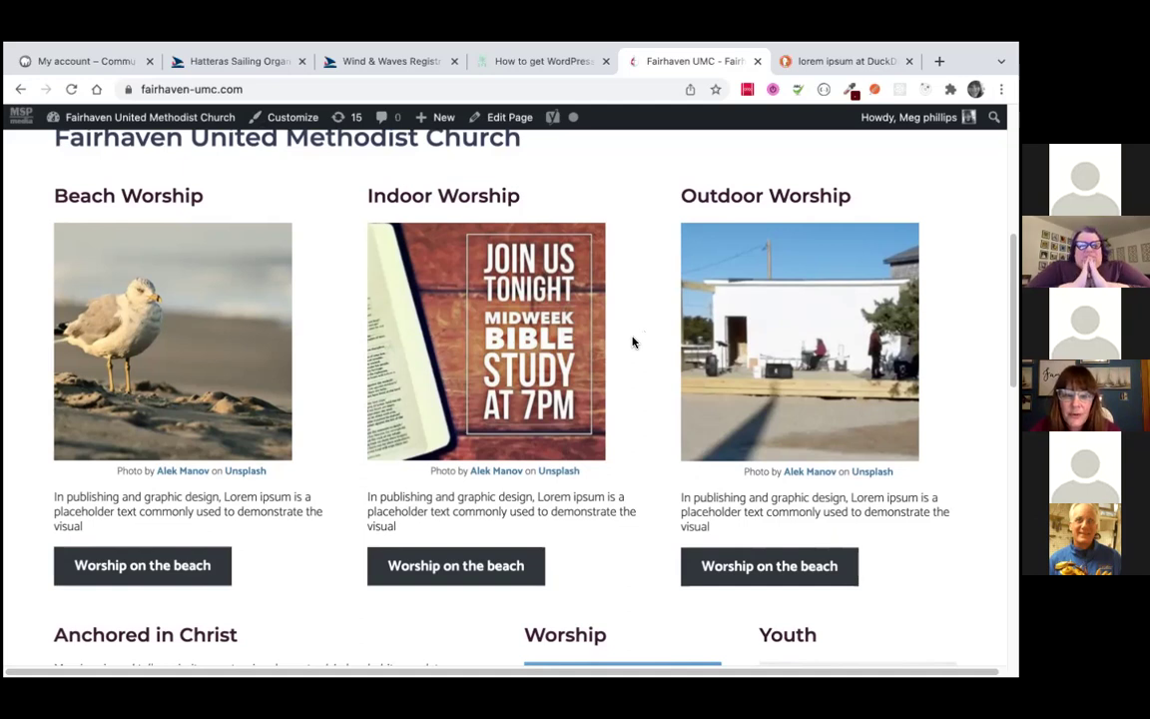
# Review the published home page, reopen it in the page editor, and select the beach sunset cover block
pyautogui.scroll(-2, 632, 342)
pyautogui.scroll(-2, 632, 343)
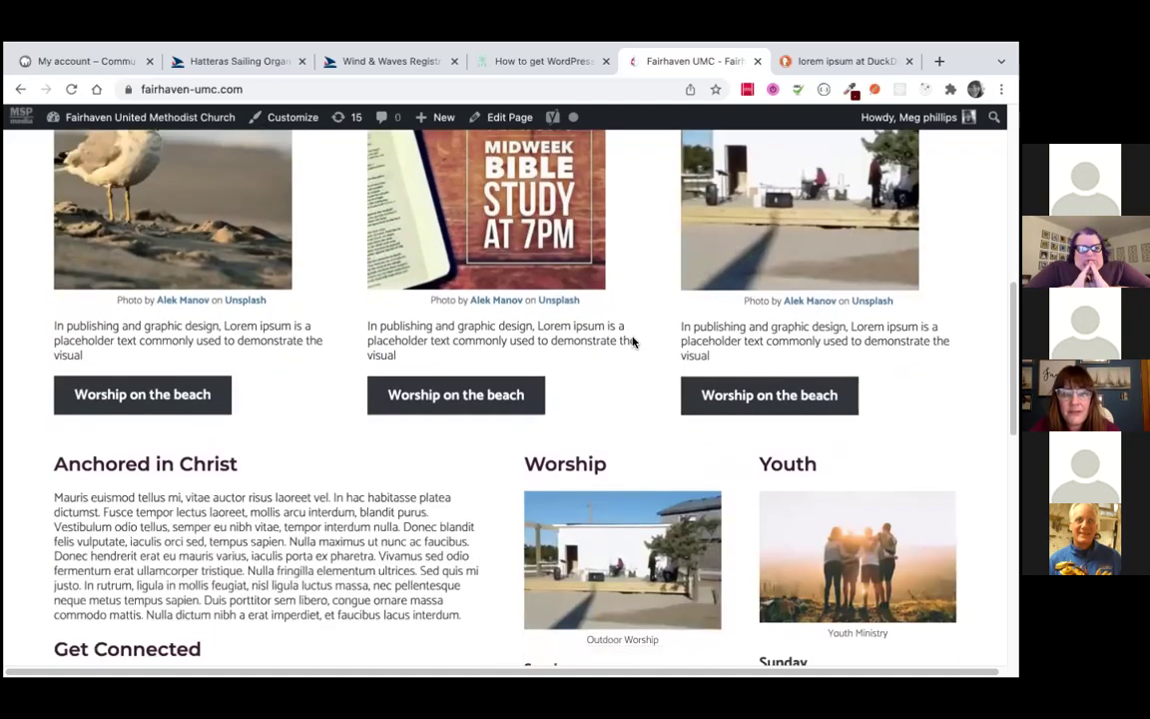
pyautogui.scroll(5, 632, 343)
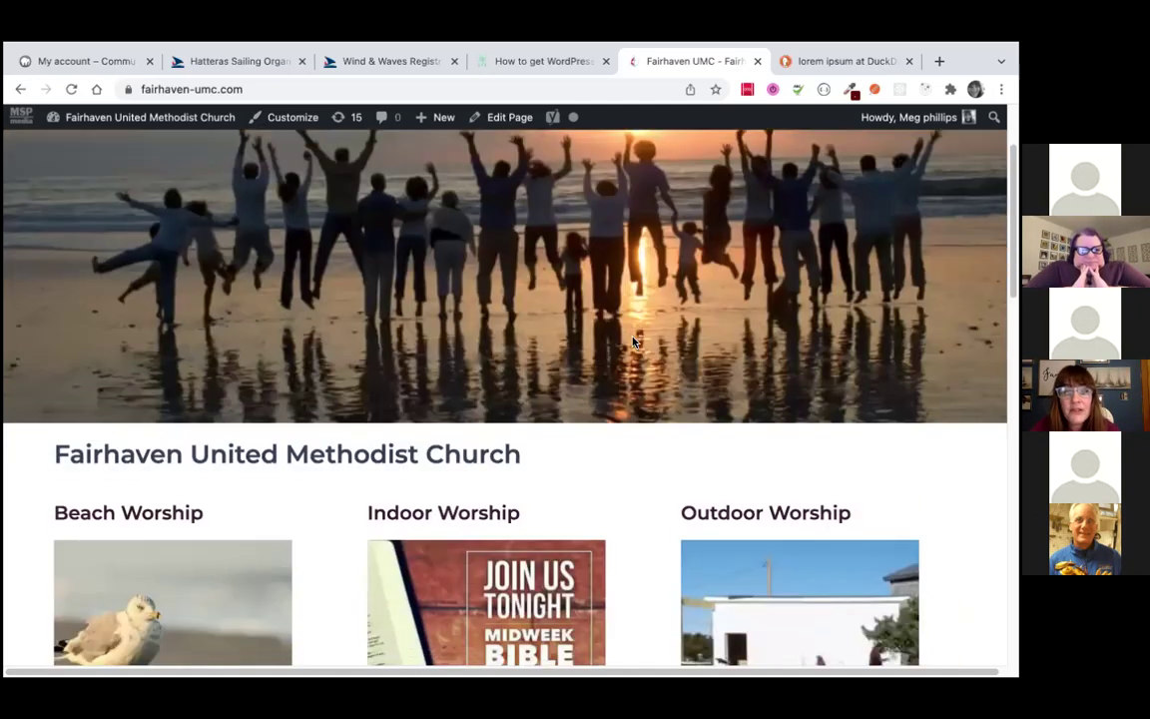
pyautogui.scroll(-3, 631, 342)
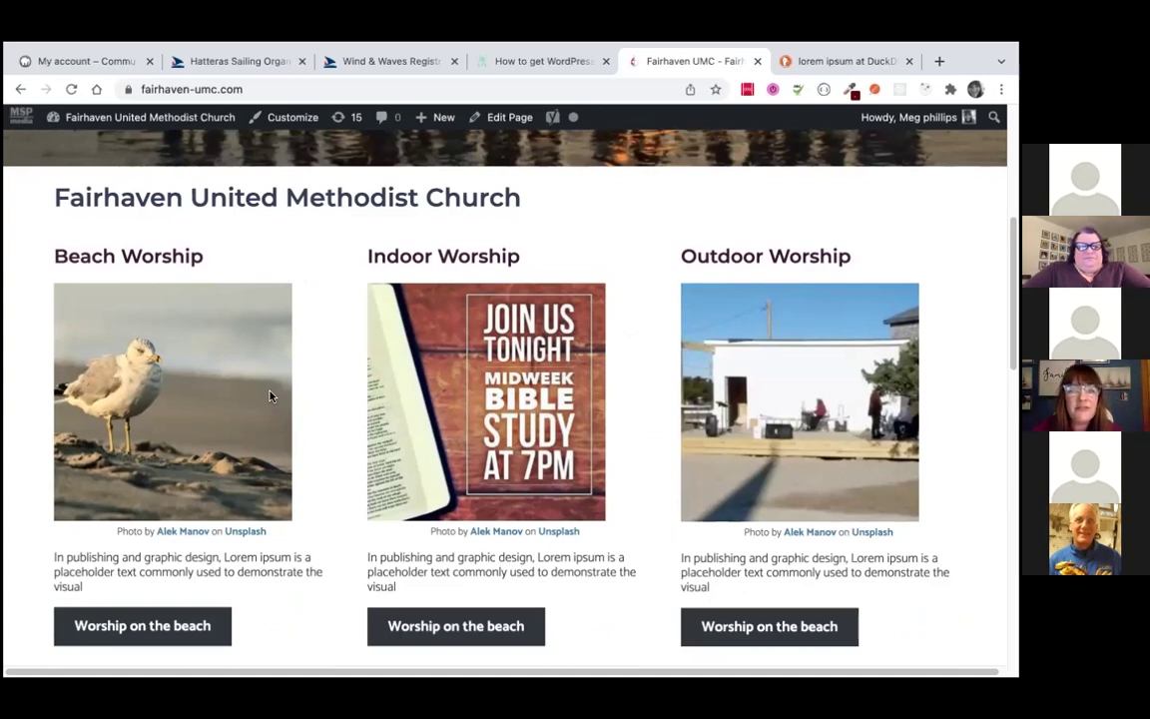
pyautogui.click(498, 119)
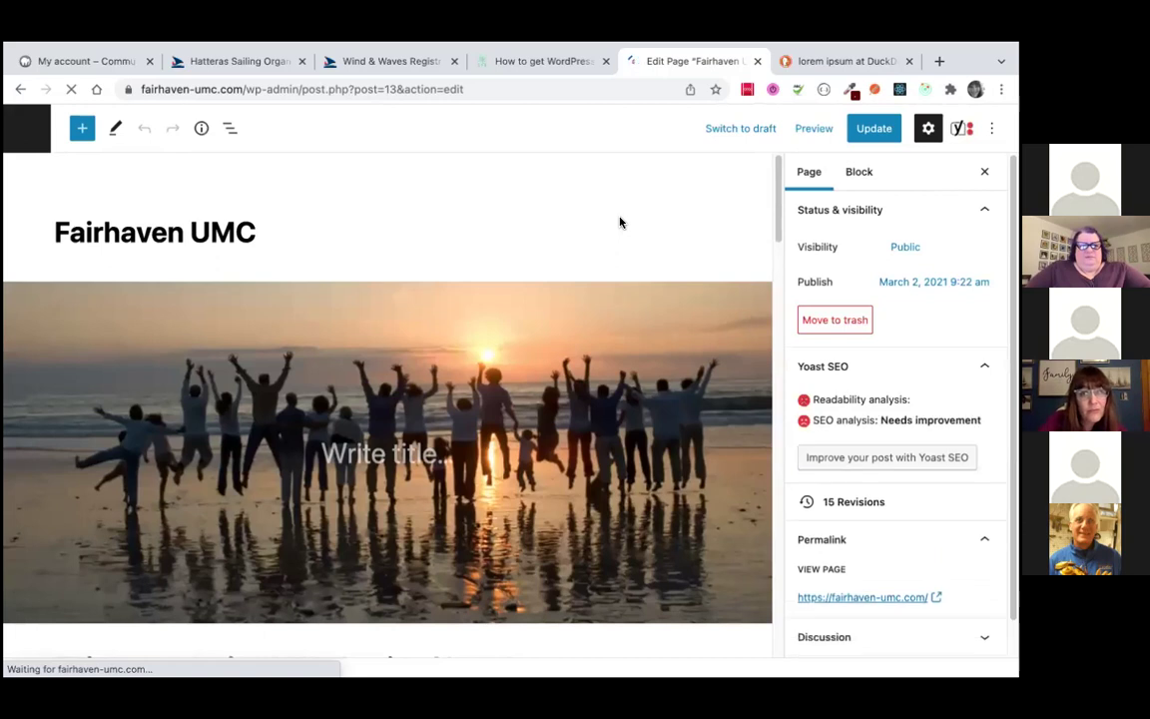
pyautogui.scroll(-2, 538, 382)
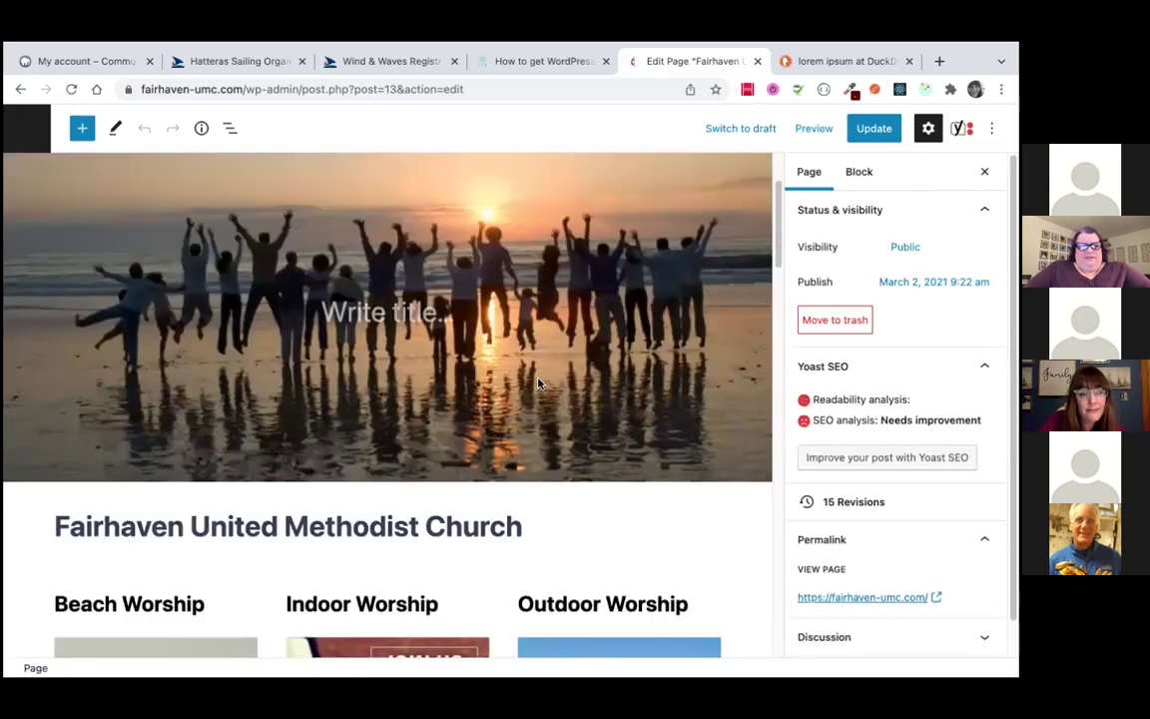
pyautogui.scroll(2, 538, 382)
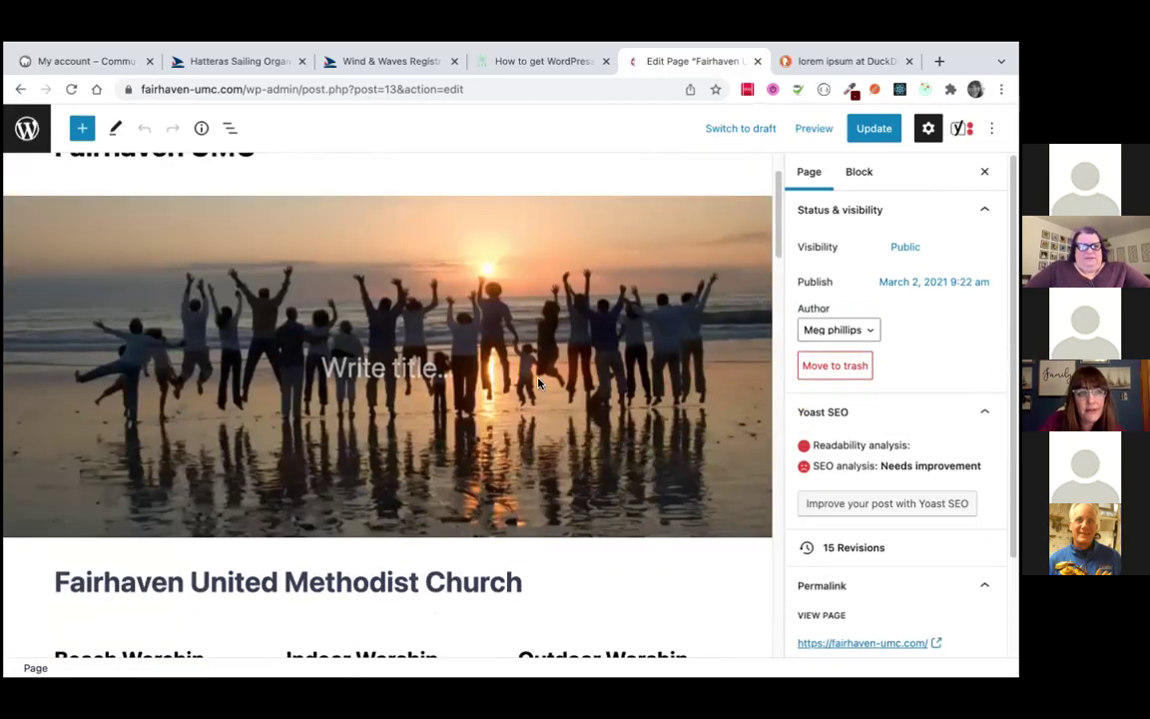
pyautogui.click(538, 382)
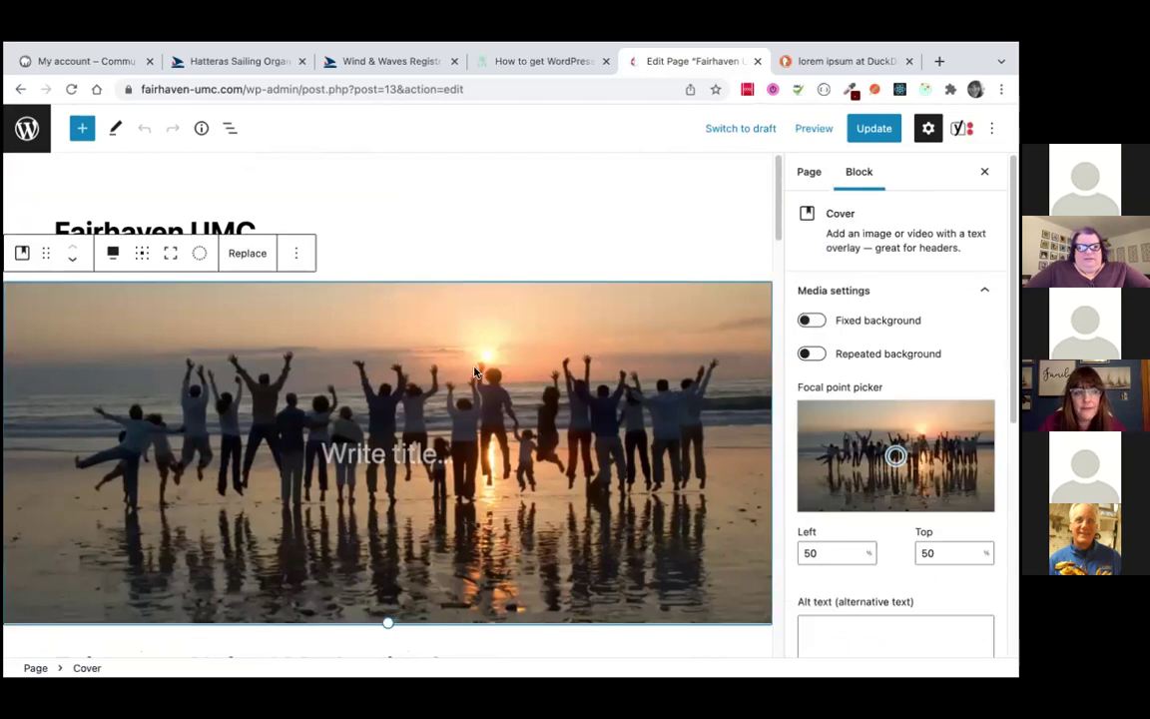
# Apply the magenta-and-yellow duotone filter to the seagull picture in the Beach Worship column
pyautogui.scroll(-1, 474, 372)
pyautogui.scroll(-5, 474, 372)
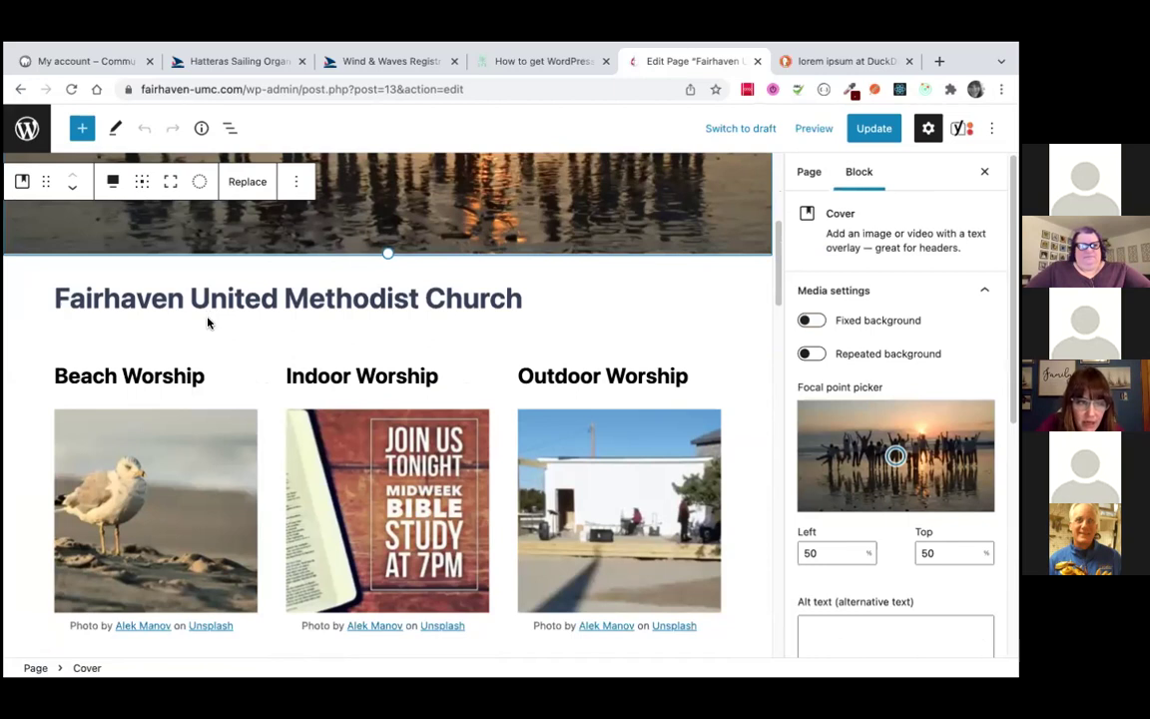
pyautogui.click(159, 476)
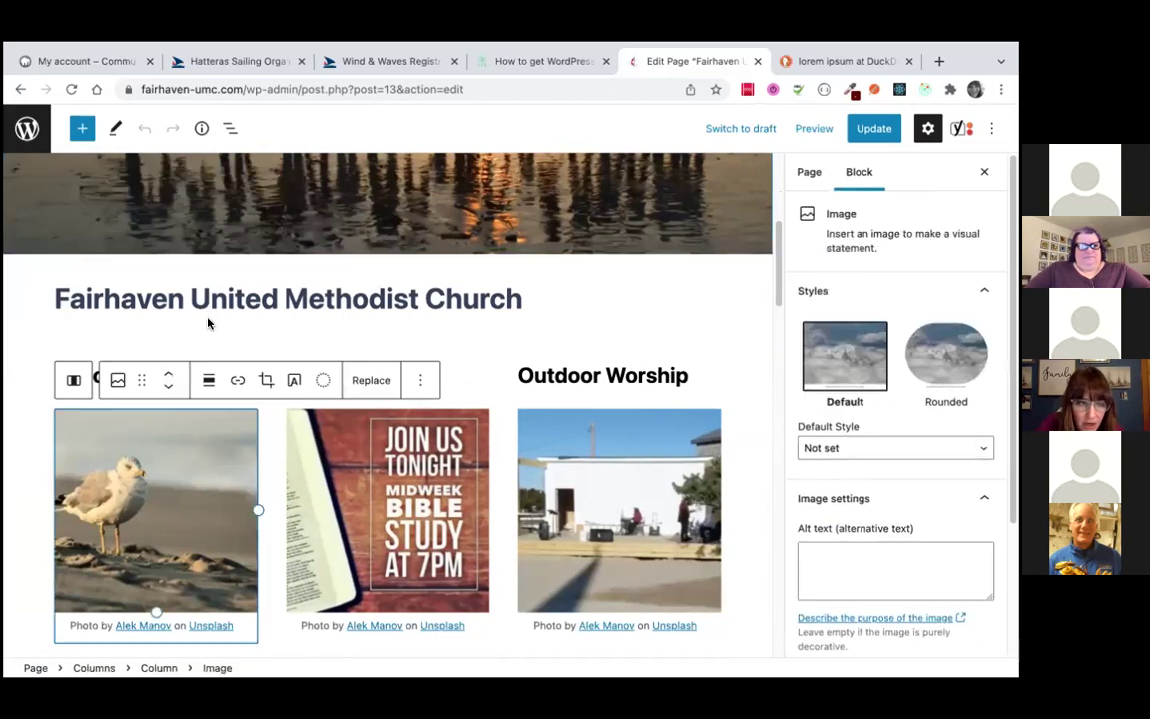
pyautogui.click(323, 383)
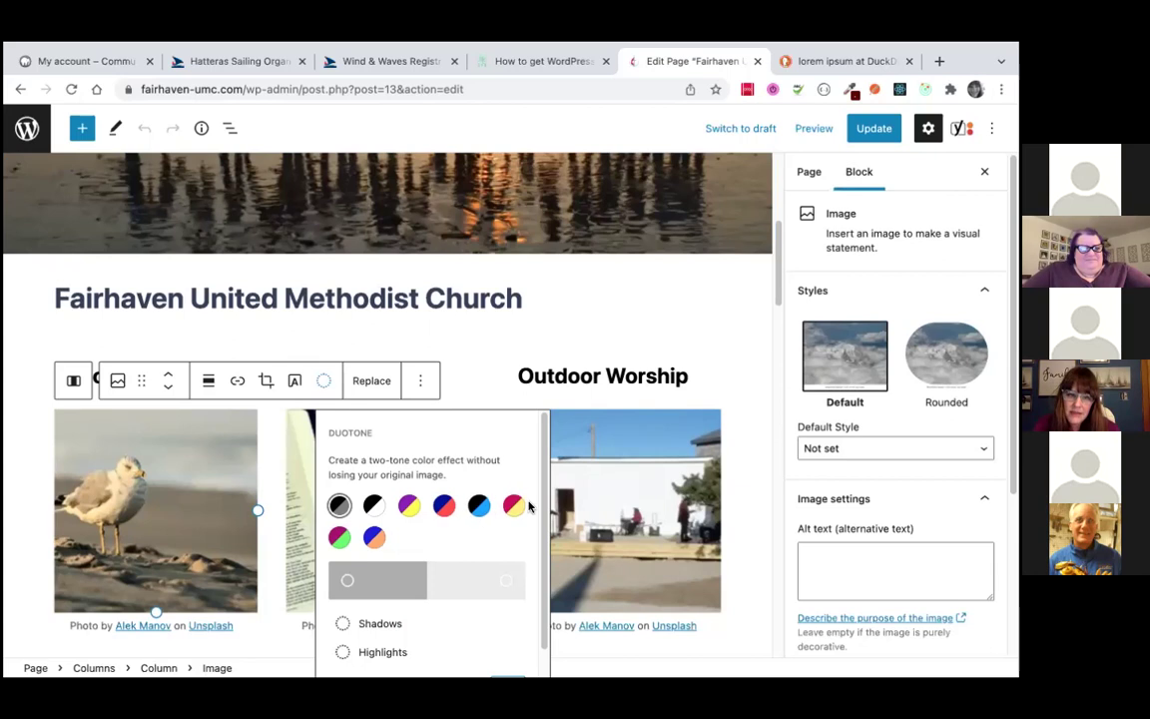
pyautogui.scroll(-1, 529, 507)
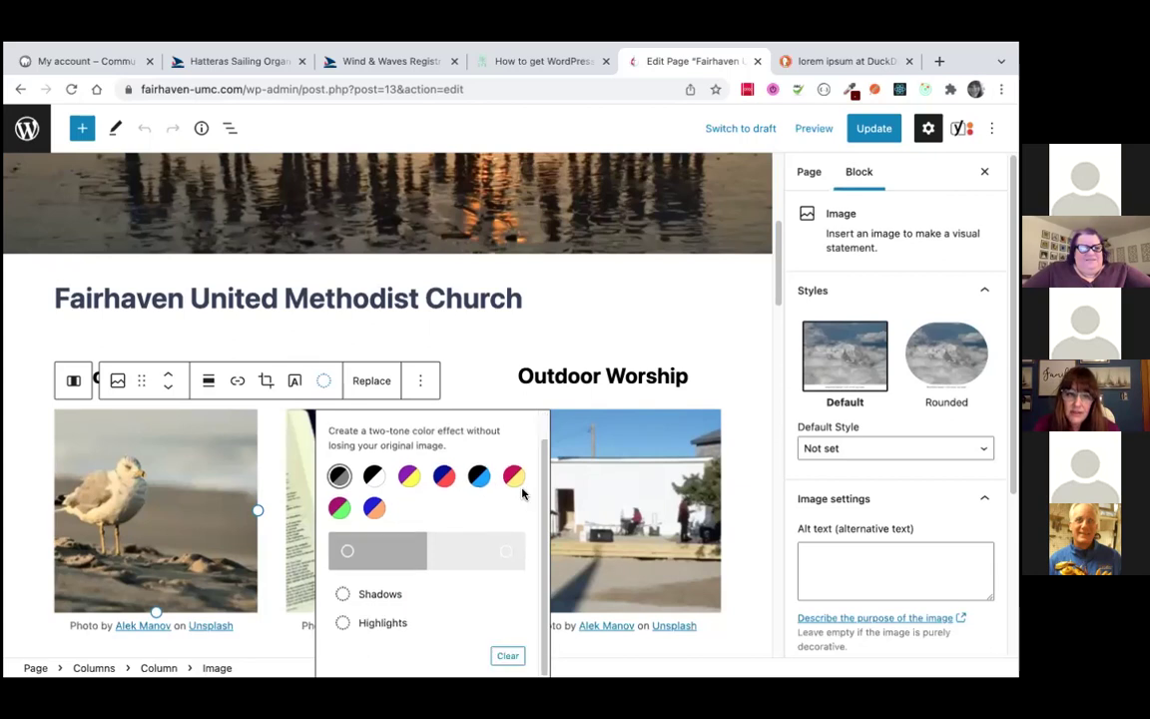
pyautogui.click(513, 475)
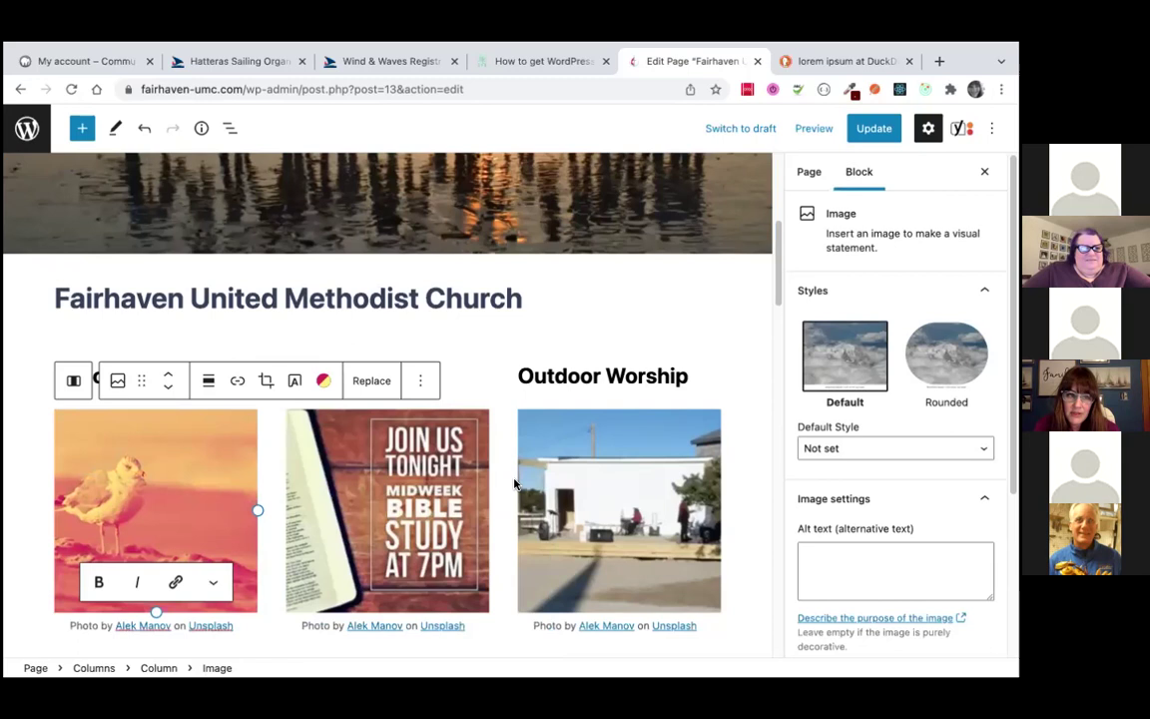
# Apply the magenta-and-yellow duotone filter to the Bible study picture in the Indoor Worship column
pyautogui.click(462, 476)
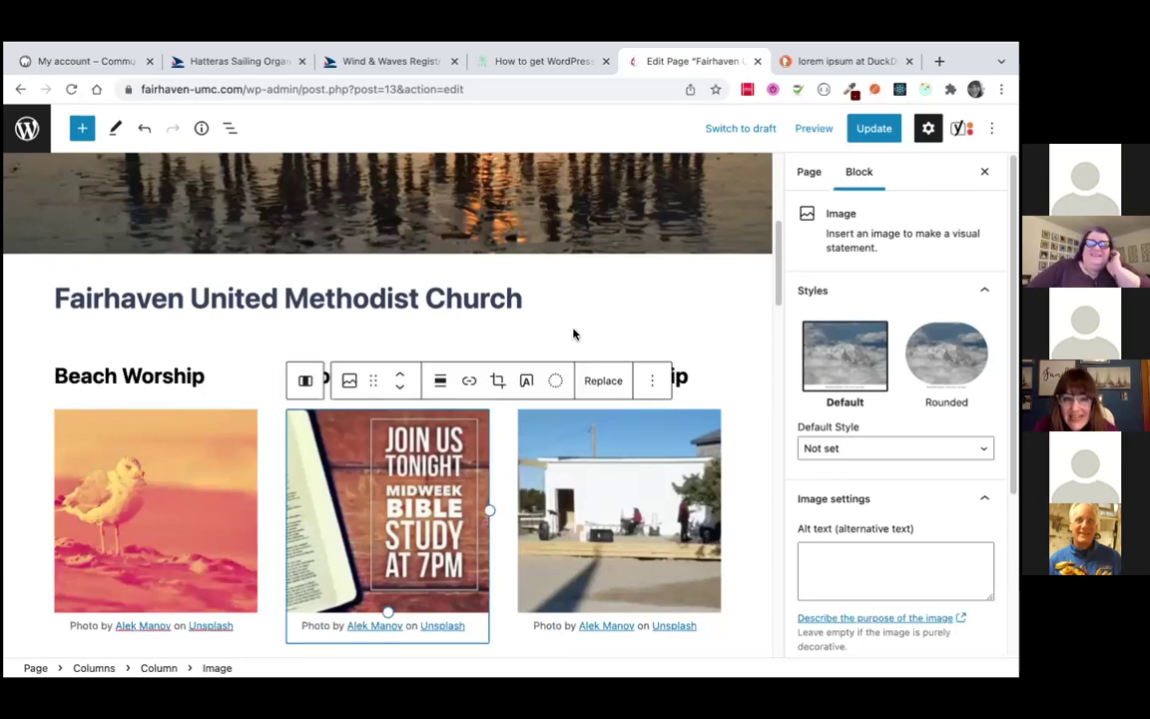
pyautogui.click(556, 380)
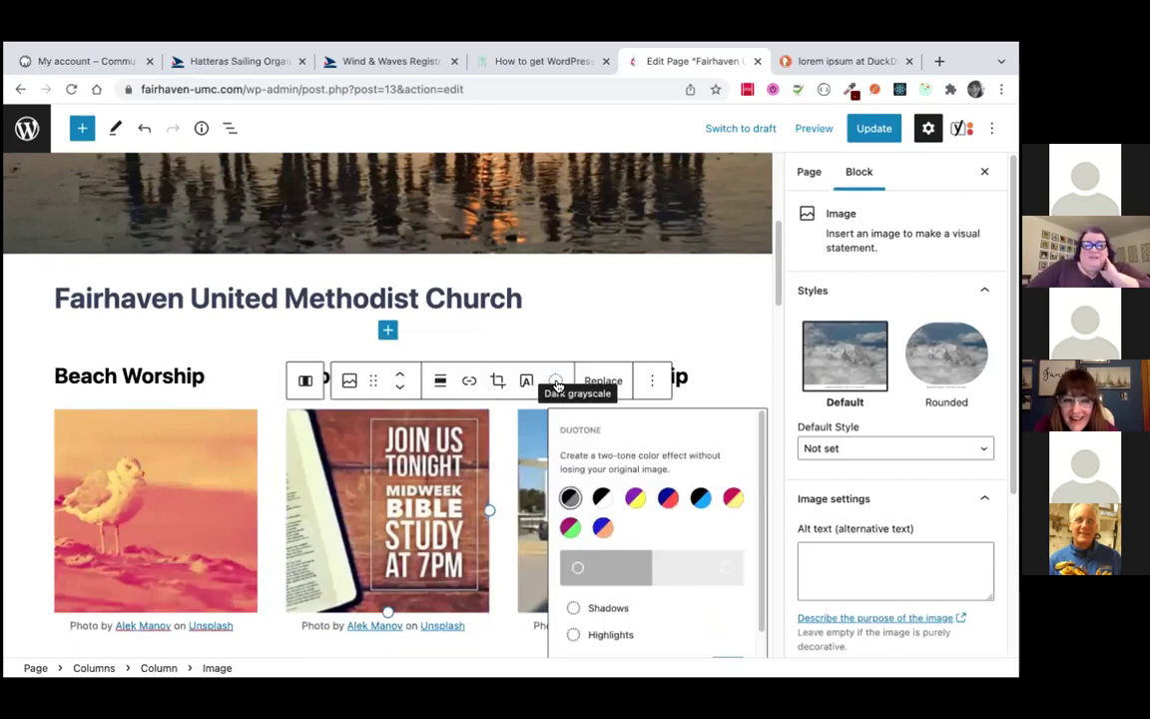
pyautogui.click(745, 505)
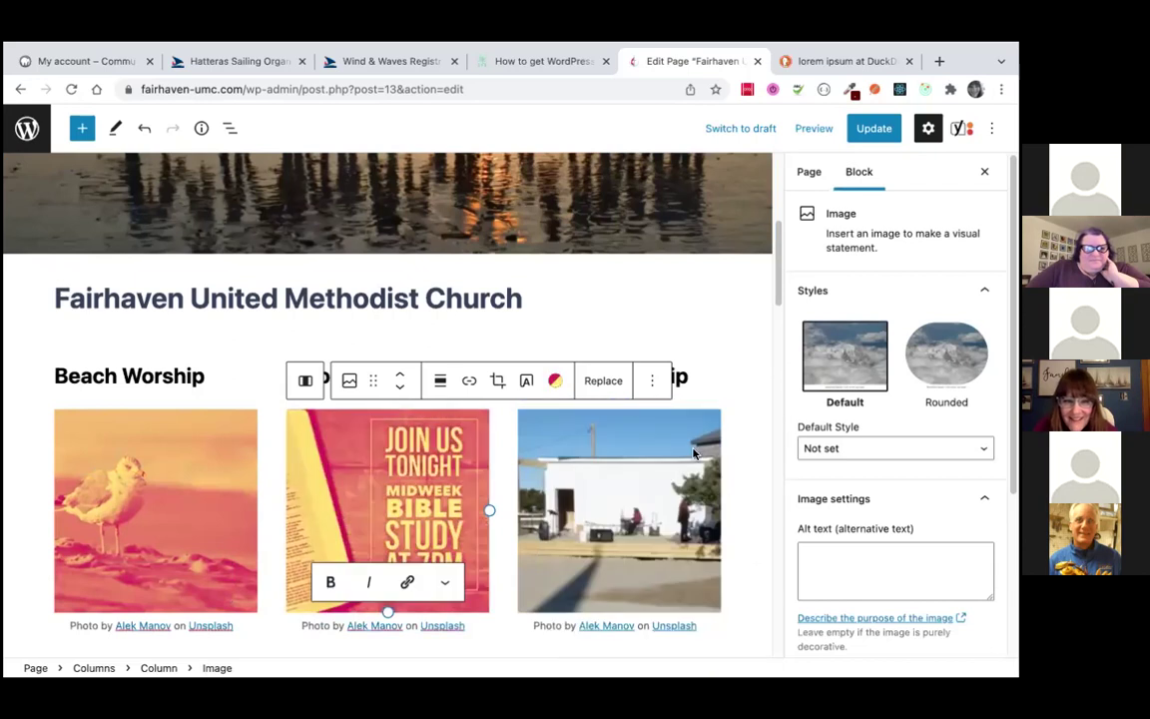
# Apply the magenta-and-yellow duotone filter to the Outdoor Worship picture and update the page
pyautogui.click(704, 470)
pyautogui.click(656, 381)
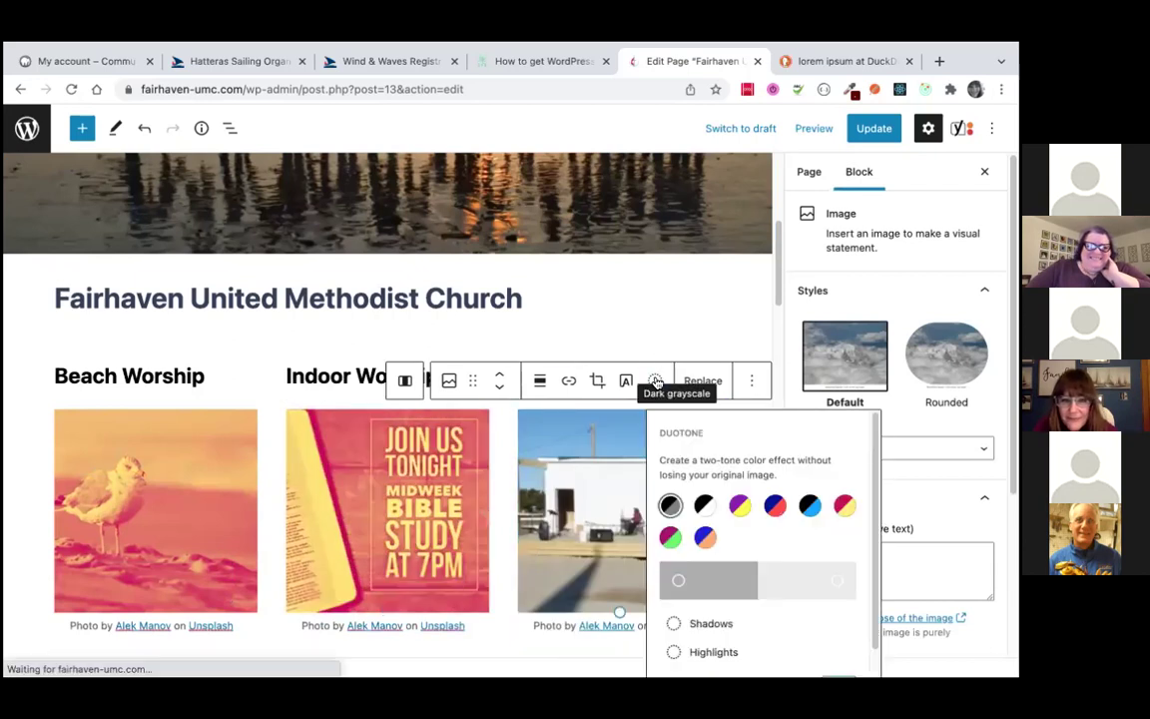
pyautogui.click(844, 504)
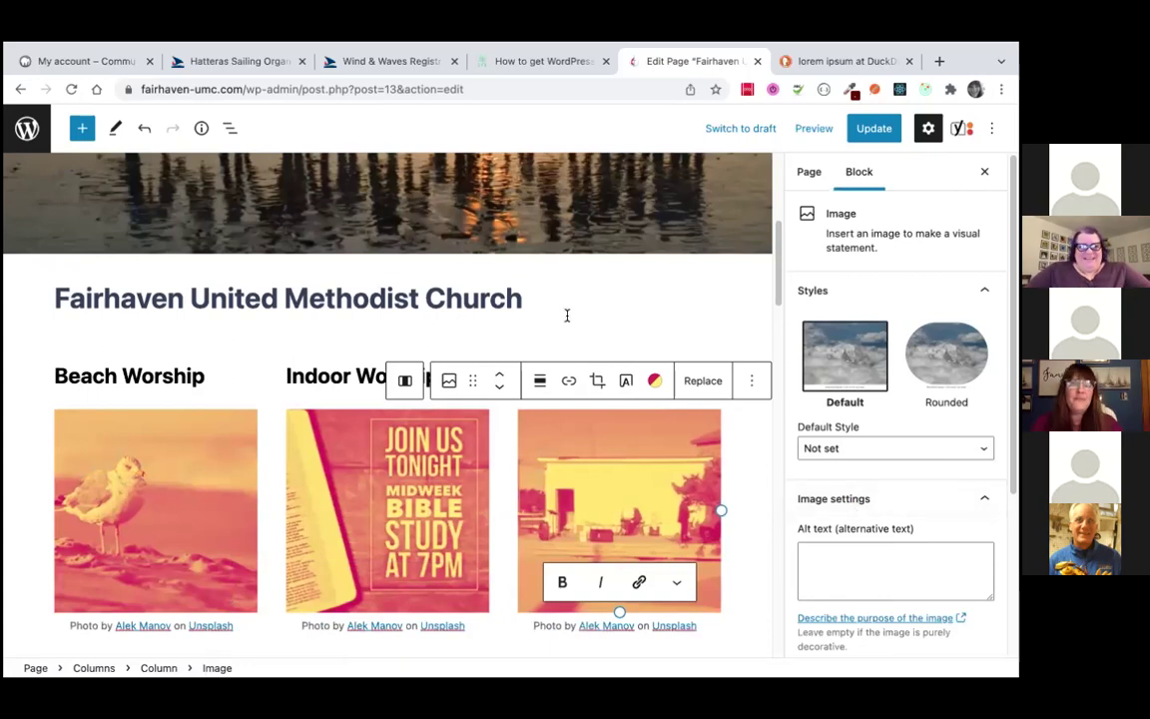
pyautogui.press('super+s')
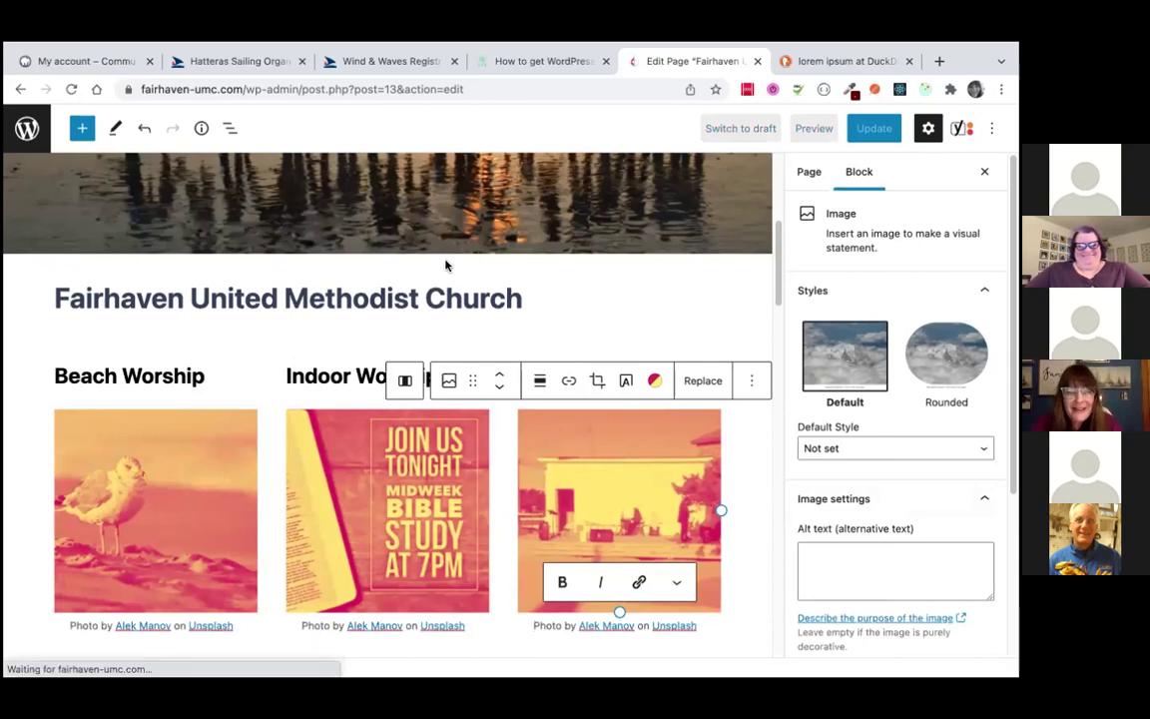
pyautogui.moveTo(446, 258)
pyautogui.click(387, 266)
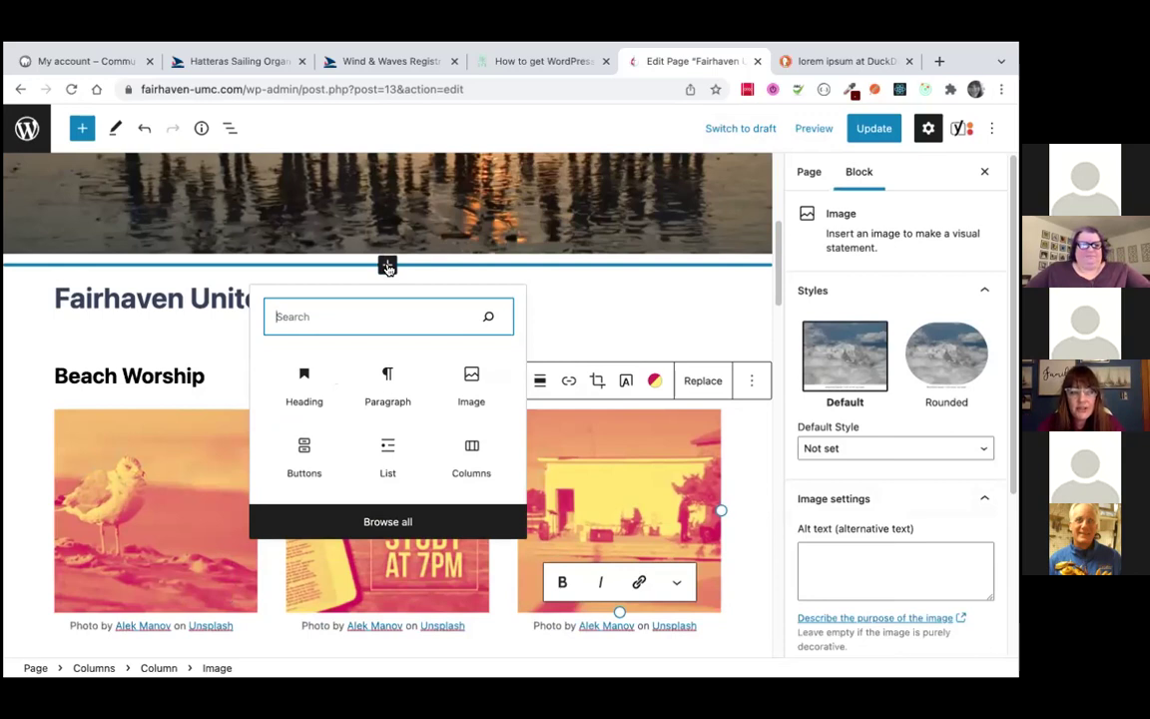
pyautogui.write('cove')
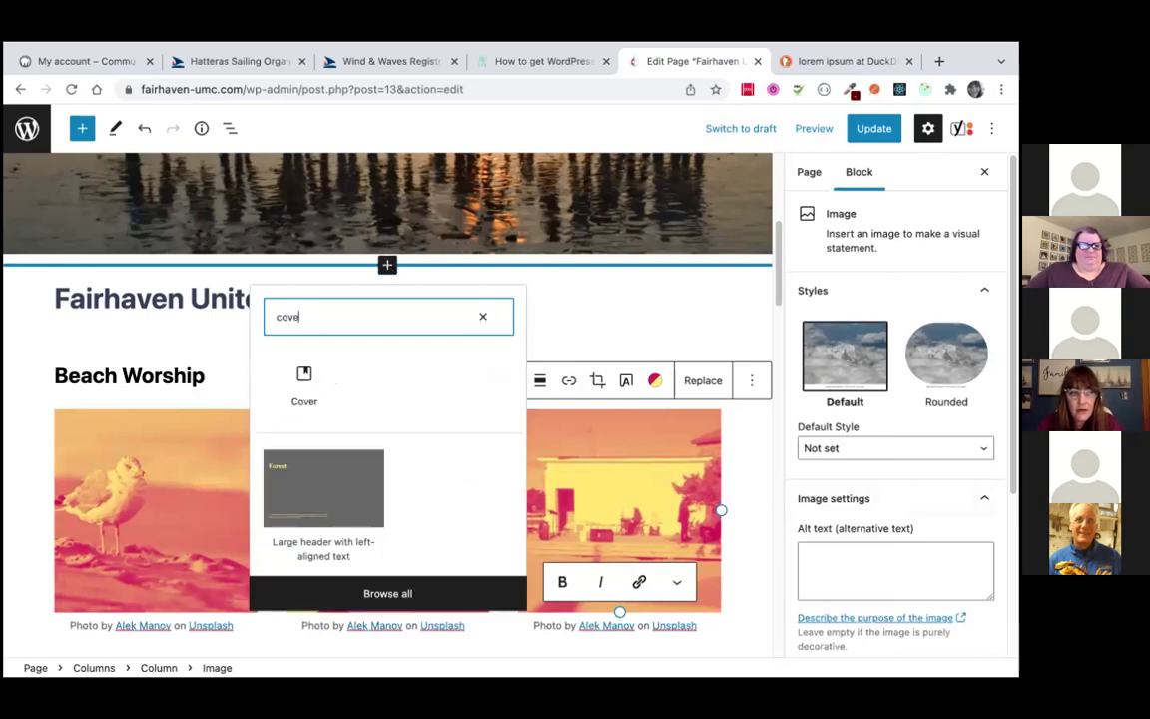
pyautogui.click(305, 375)
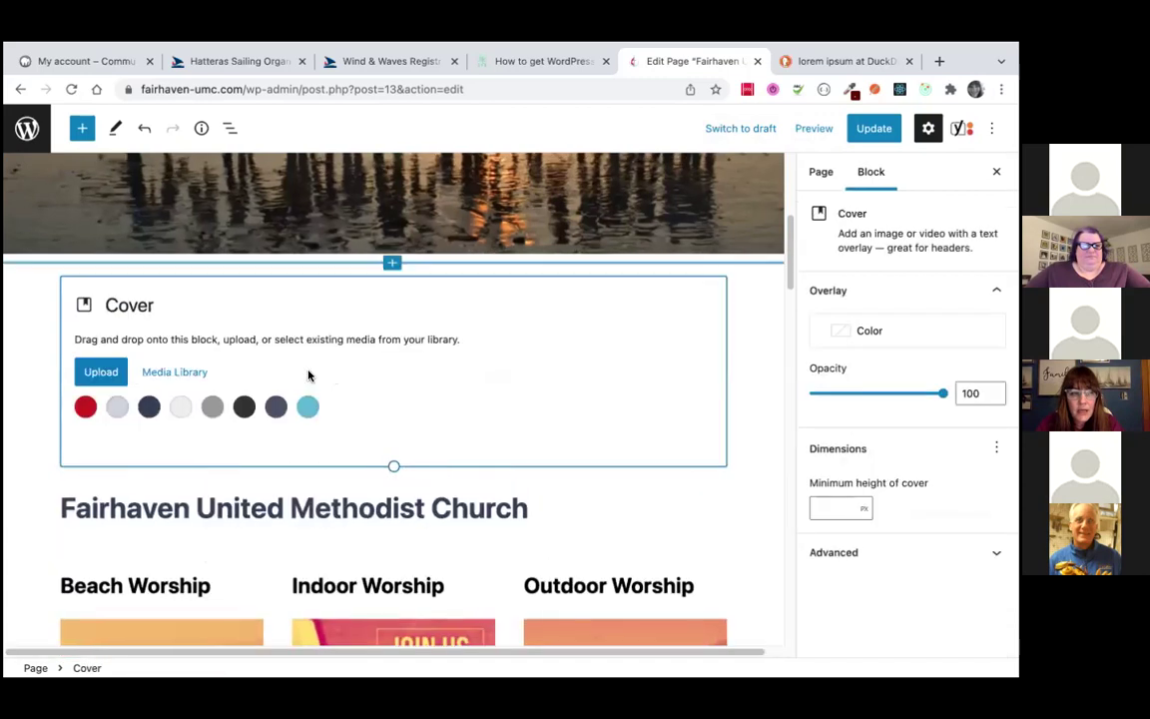
pyautogui.click(180, 406)
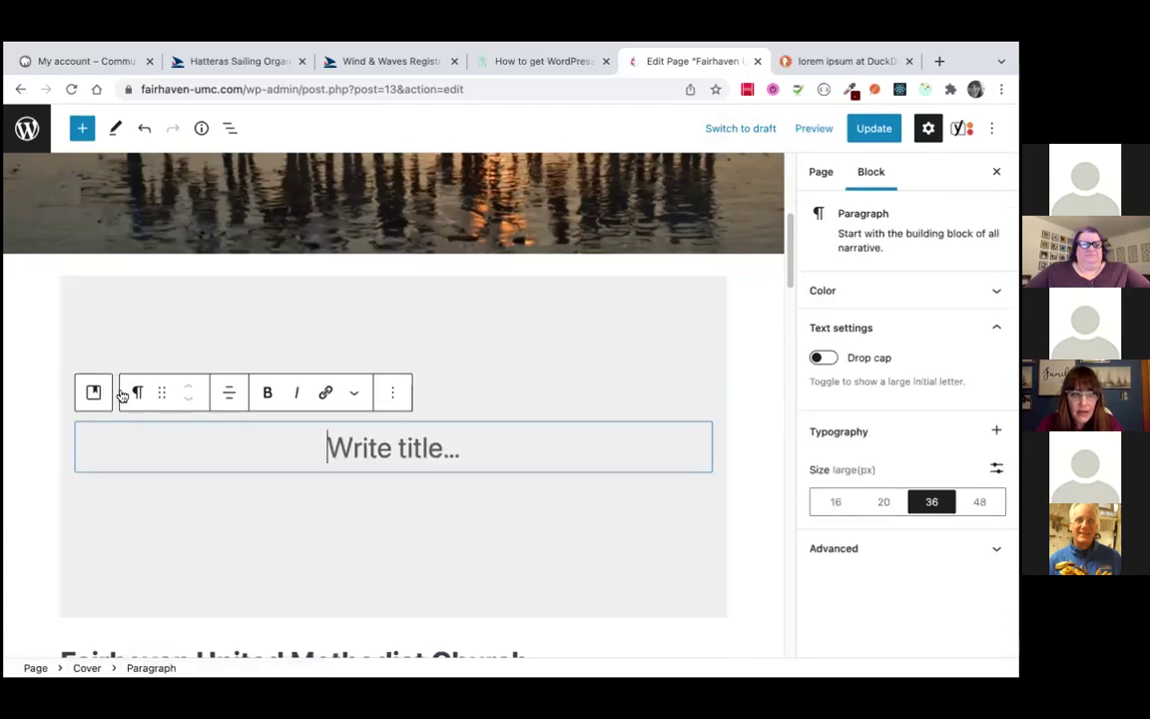
pyautogui.click(252, 291)
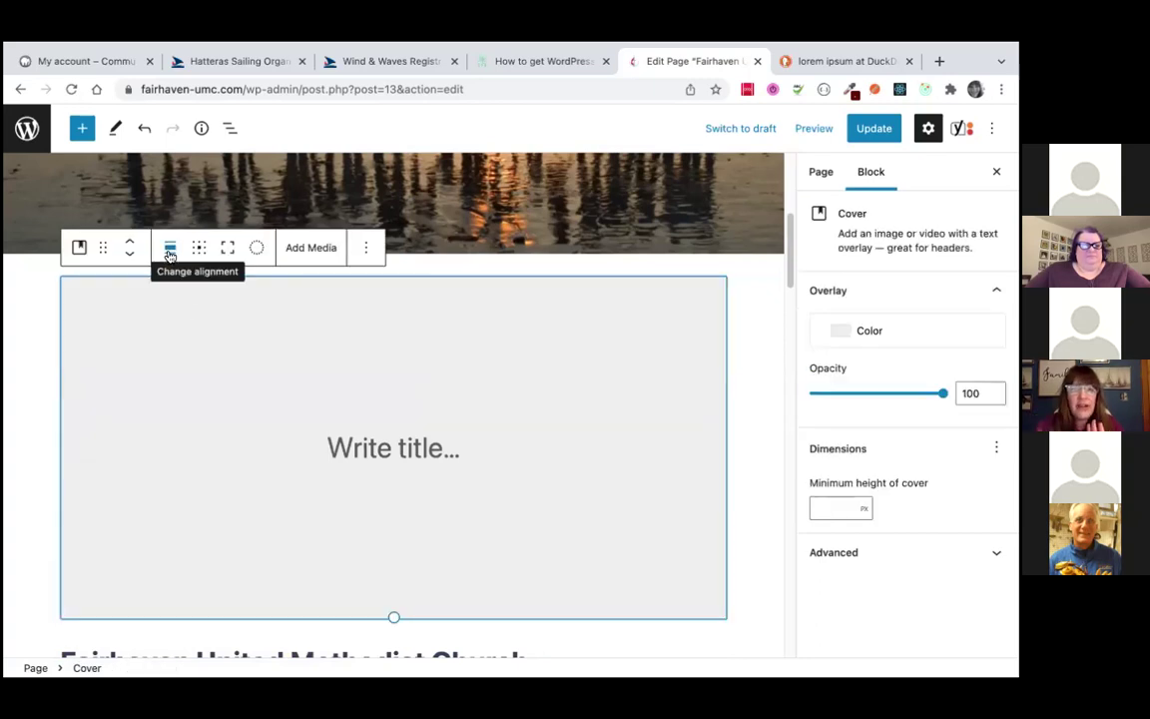
pyautogui.click(360, 251)
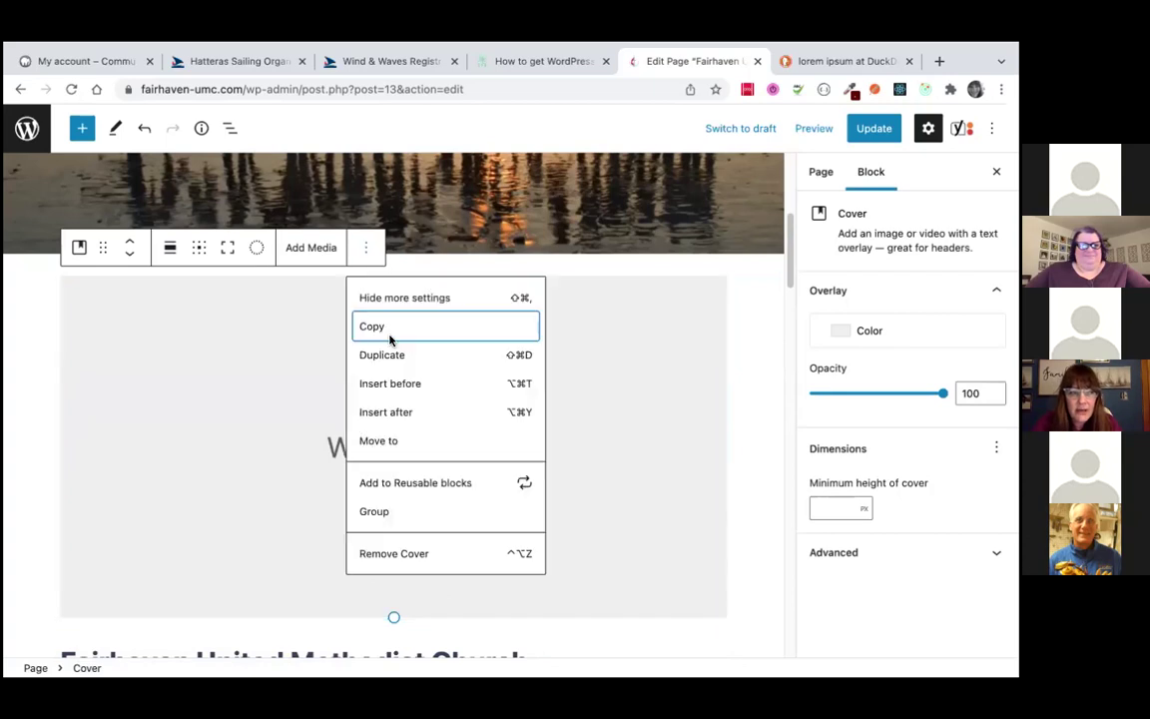
pyautogui.click(415, 551)
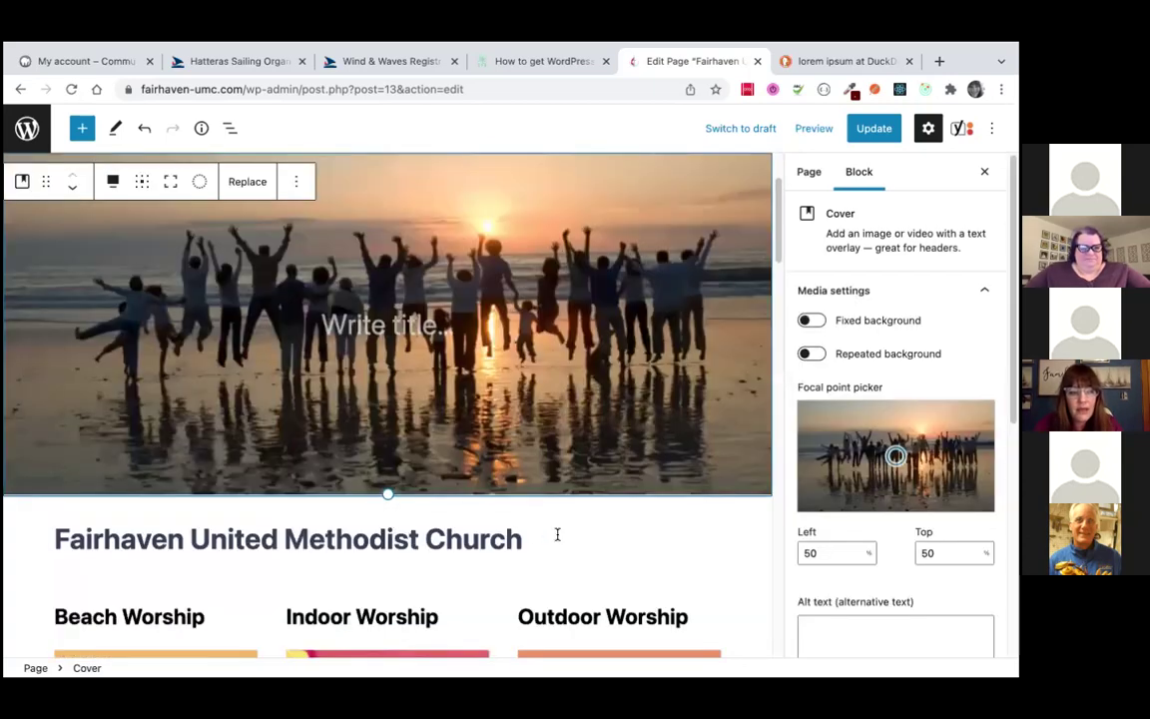
# Insert a Cover block with a light grey background above the "Fairhaven United Methodist Church" heading
pyautogui.click(60, 537)
pyautogui.click(60, 537)
pyautogui.press('Return')
pyautogui.click(60, 484)
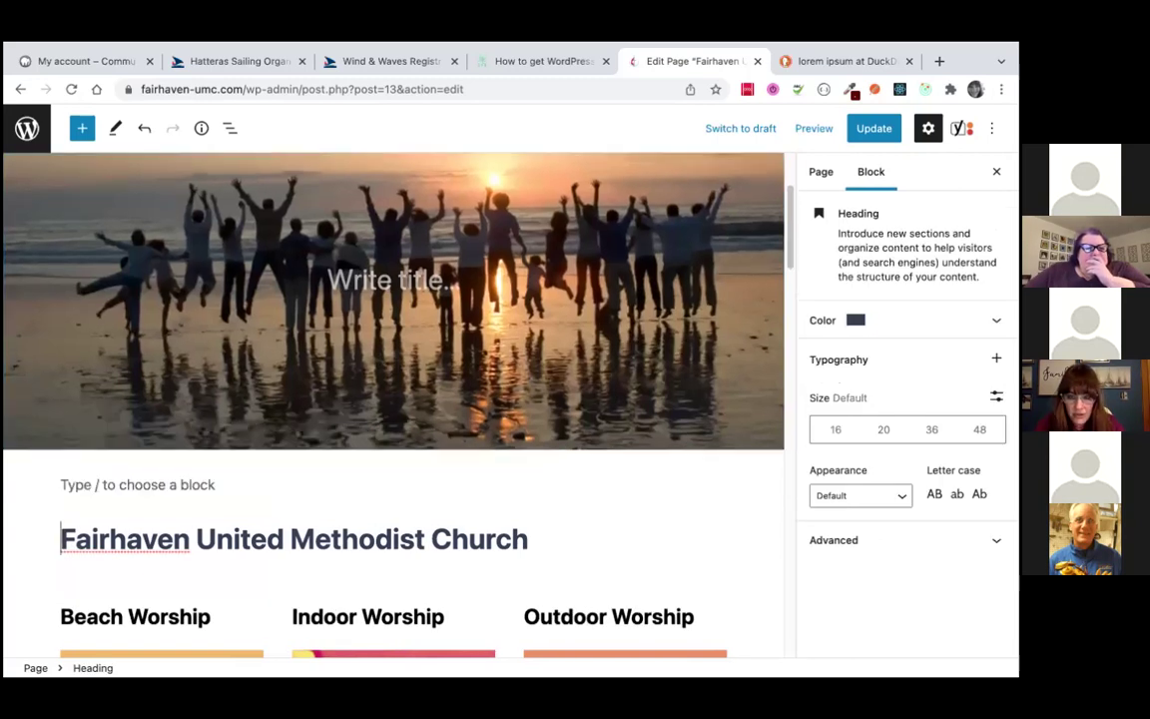
pyautogui.write('/')
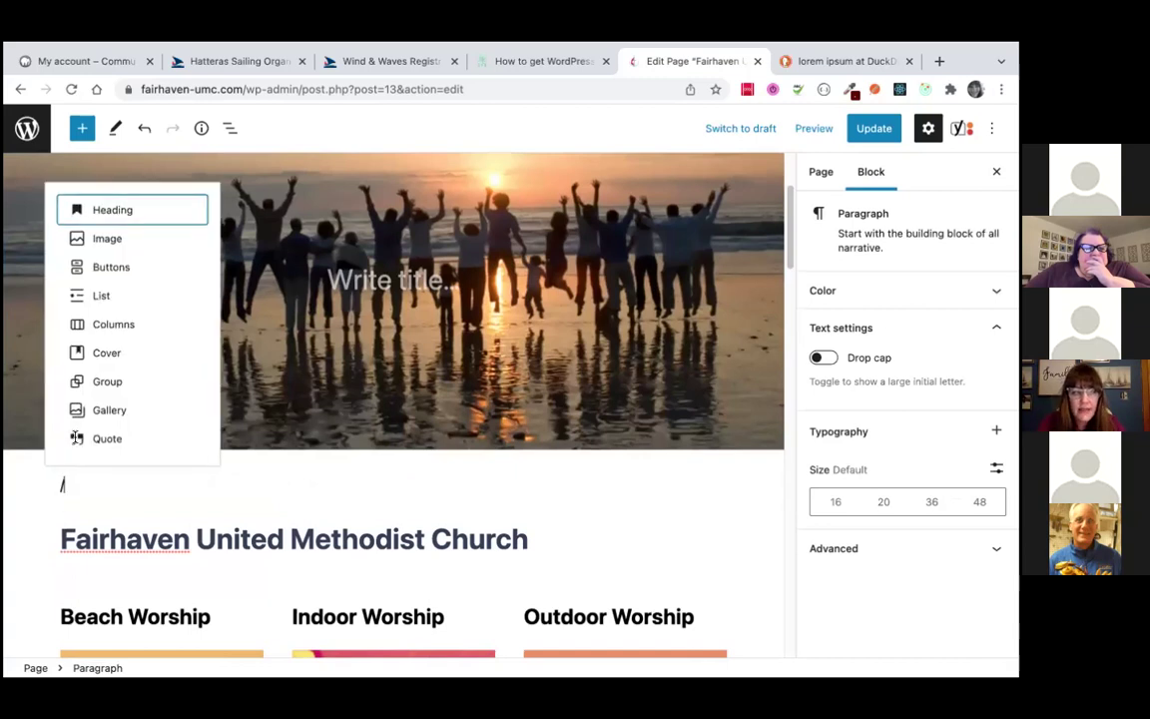
pyautogui.click(96, 352)
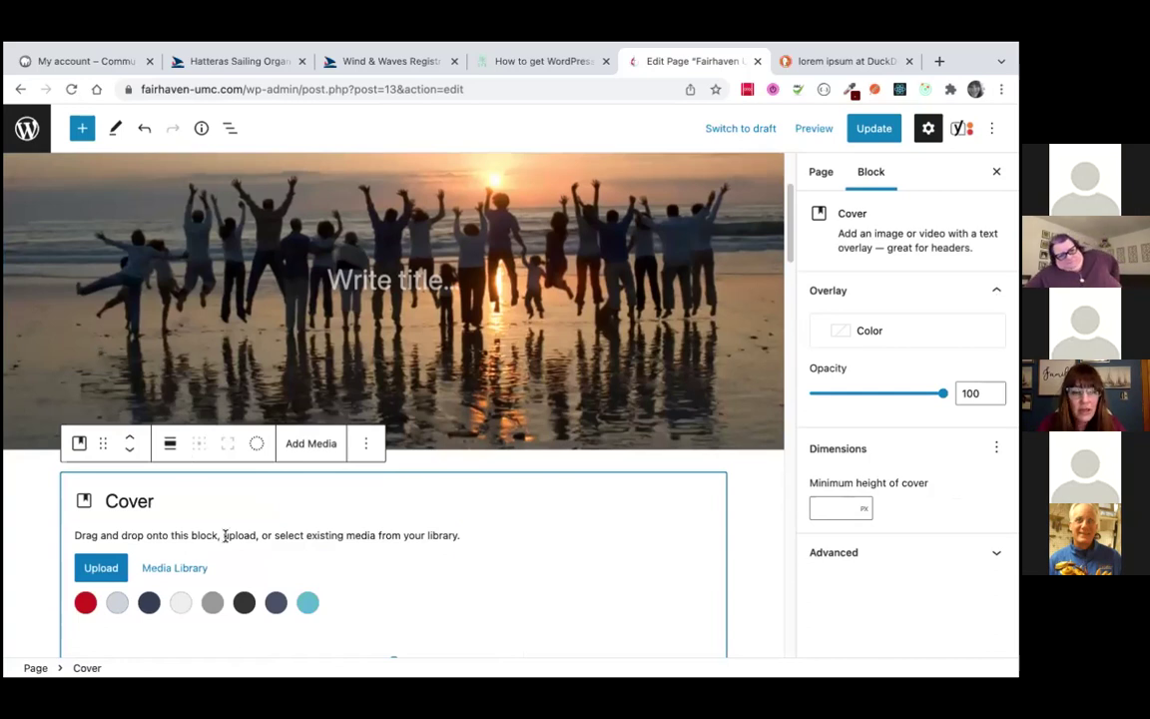
pyautogui.click(181, 602)
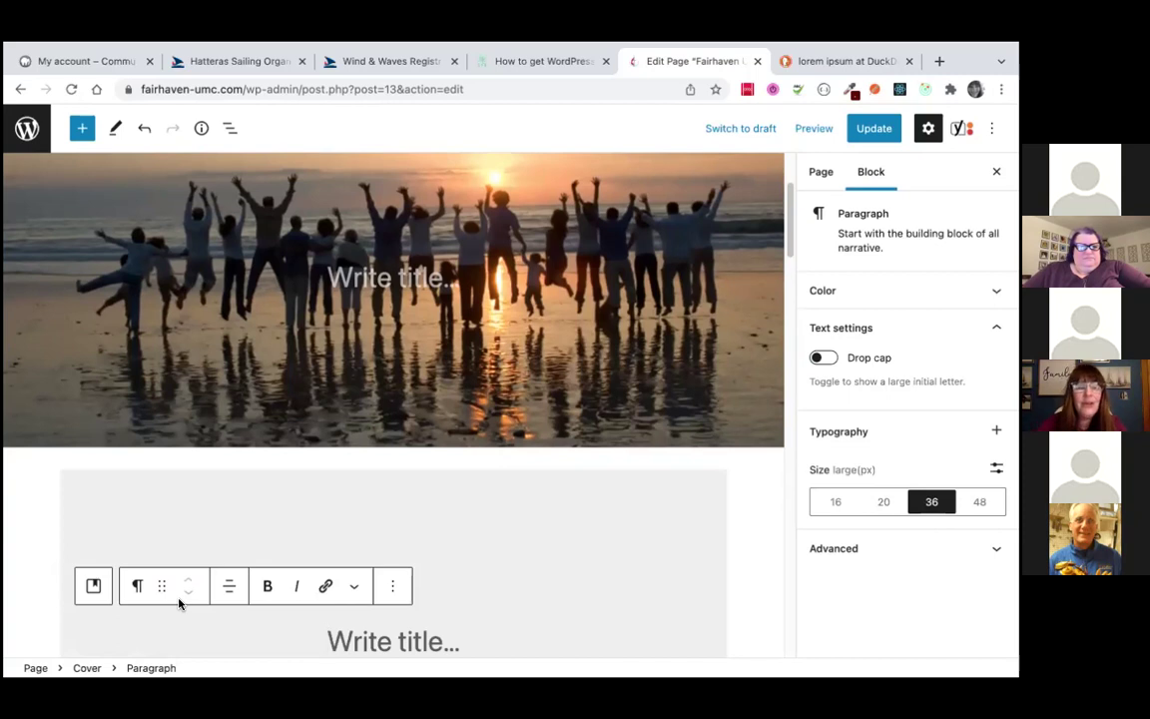
# Set the light grey cover block's alignment to full width and place the cursor in its title
pyautogui.click(173, 504)
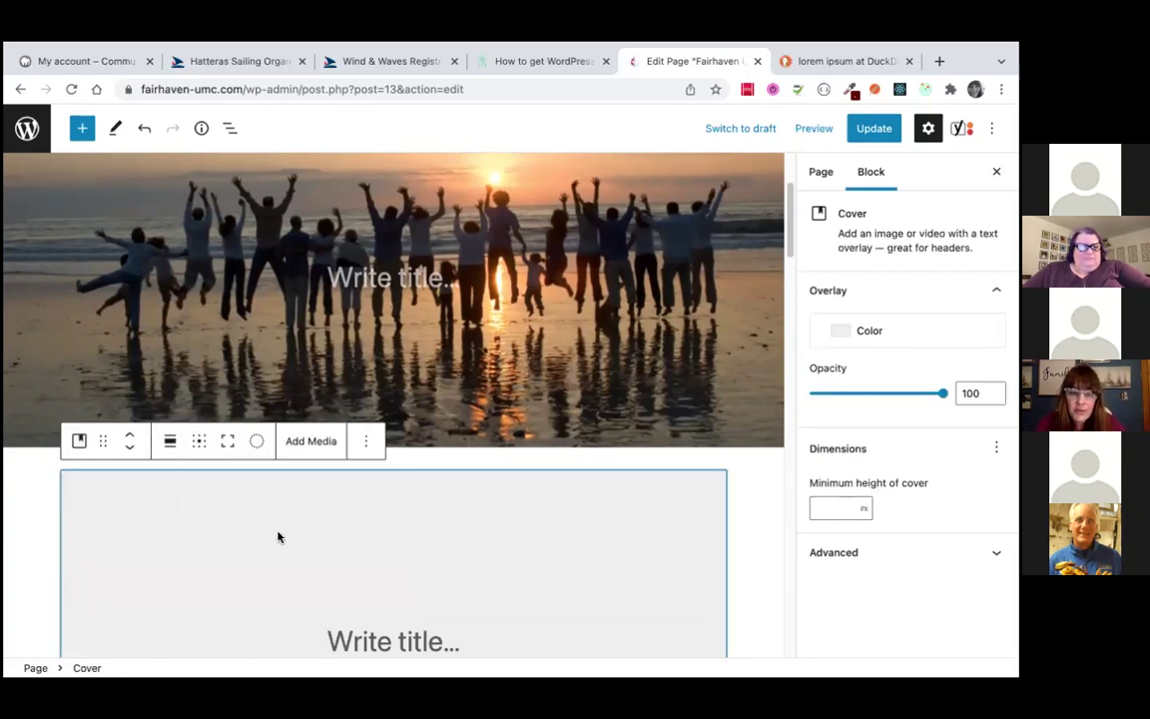
pyautogui.click(354, 641)
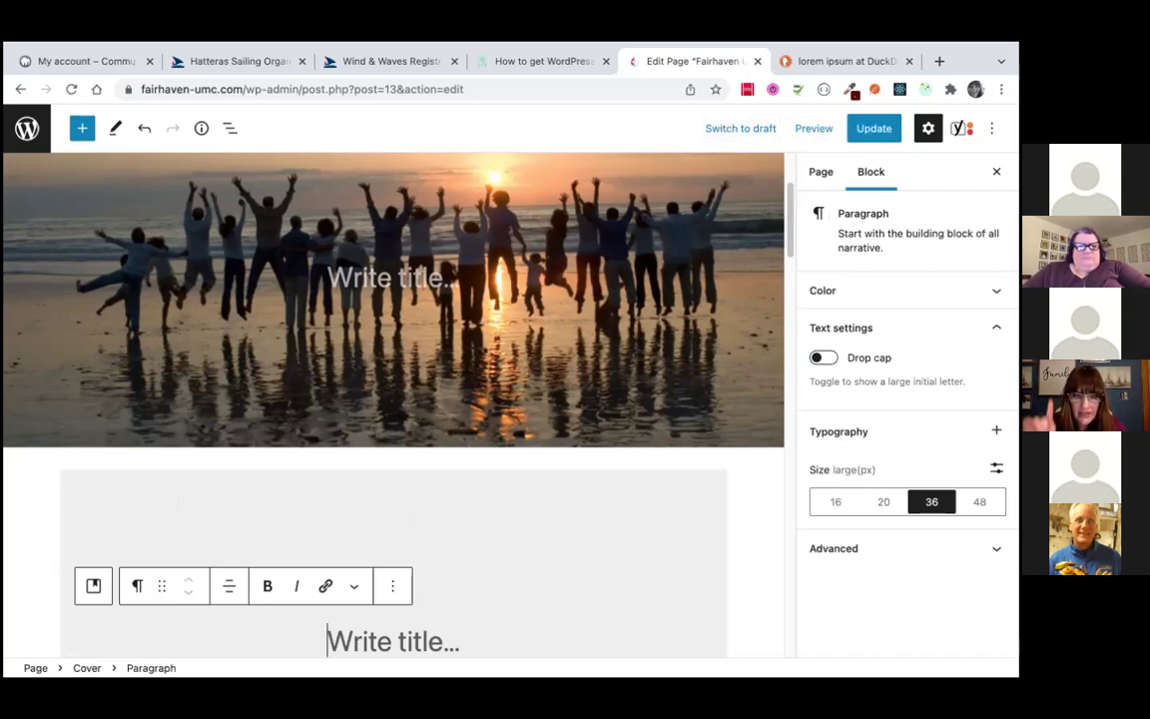
pyautogui.click(86, 668)
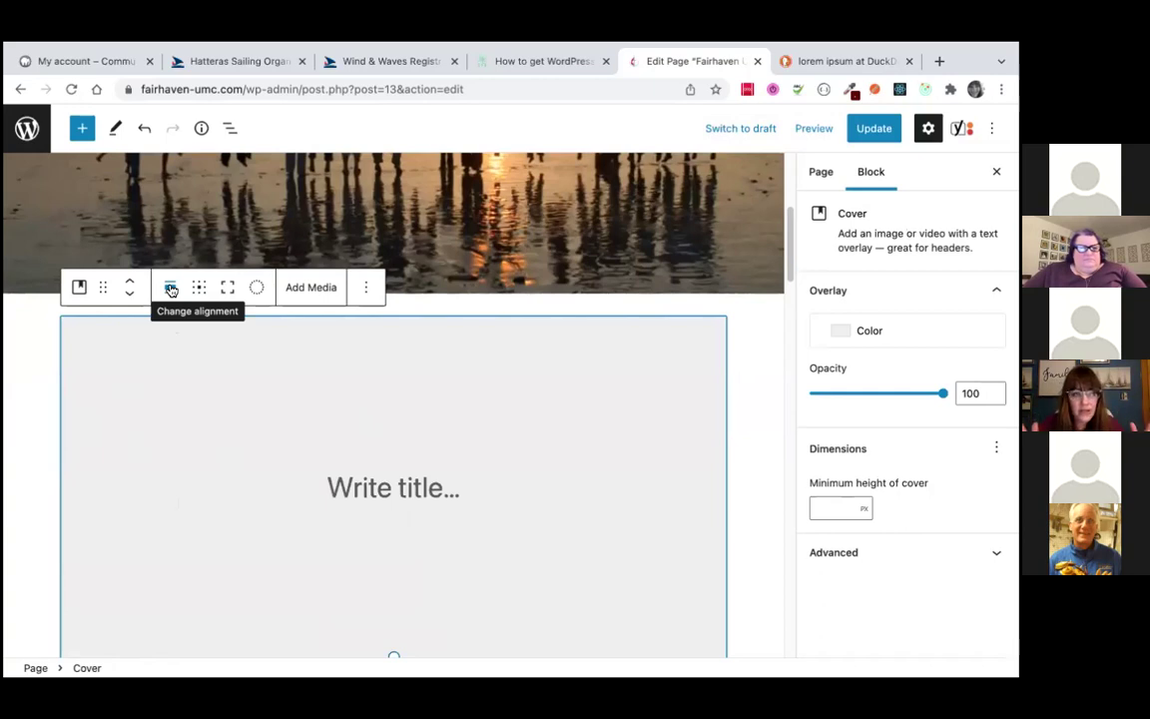
pyautogui.click(171, 289)
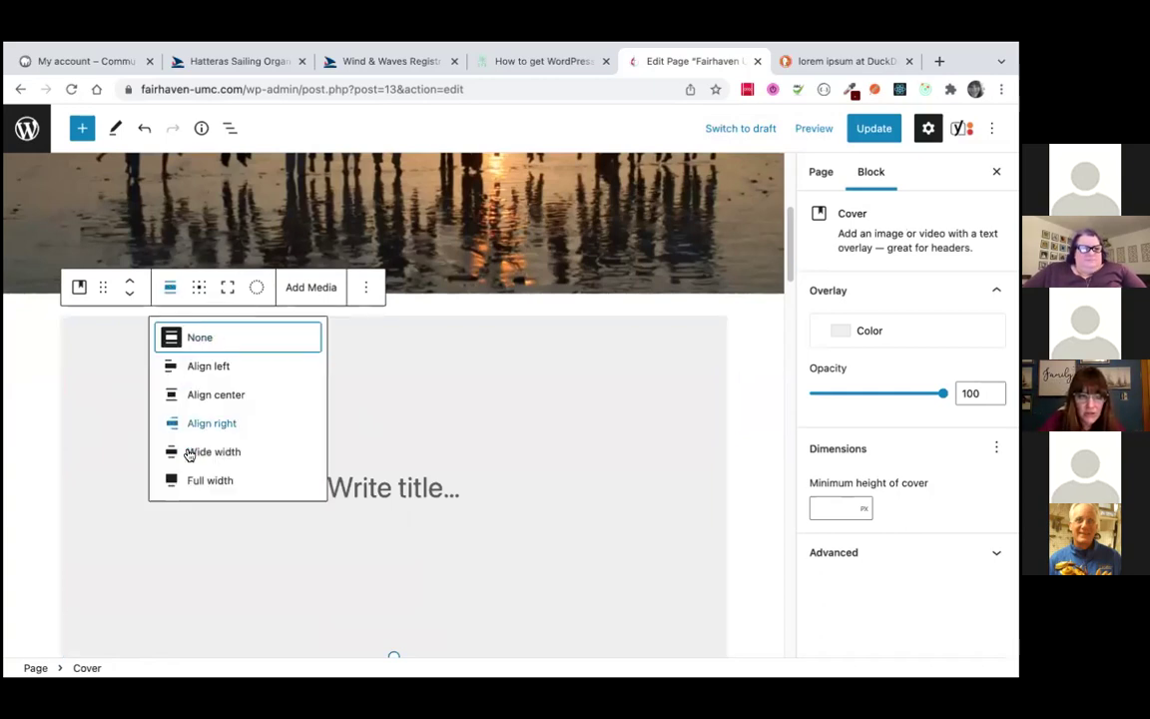
pyautogui.click(200, 480)
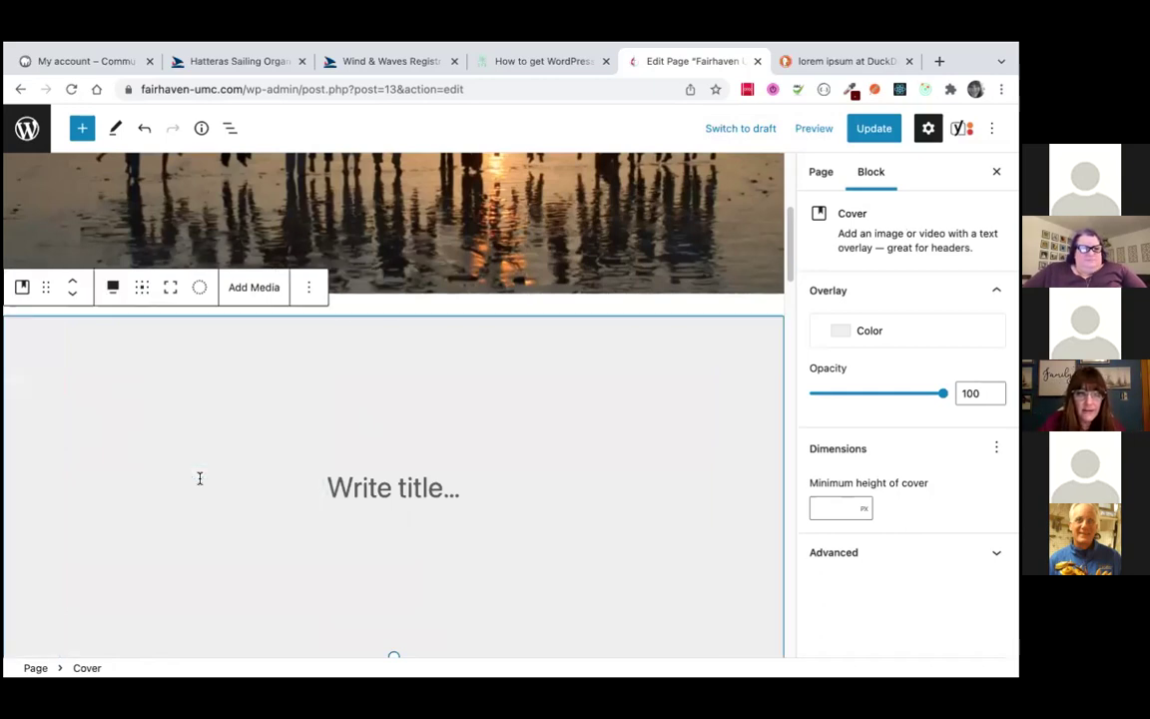
pyautogui.click(356, 483)
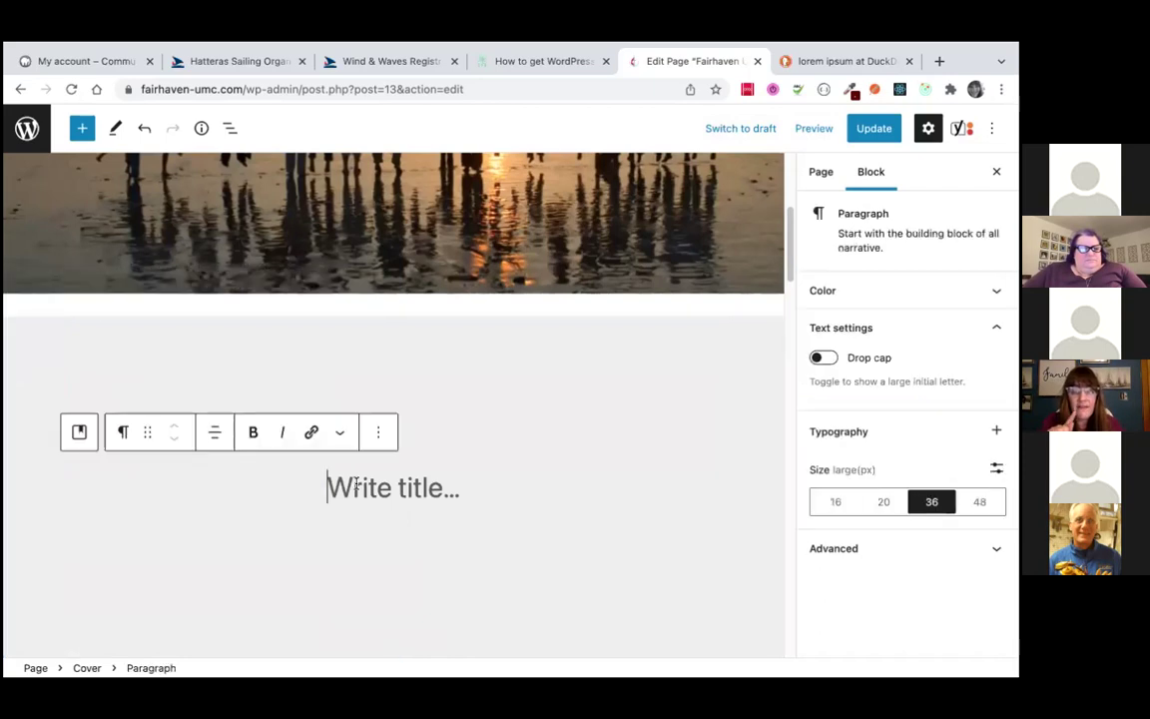
# Insert a Columns block with the 33 / 33 / 33 layout inside the light grey cover block
pyautogui.write('/')
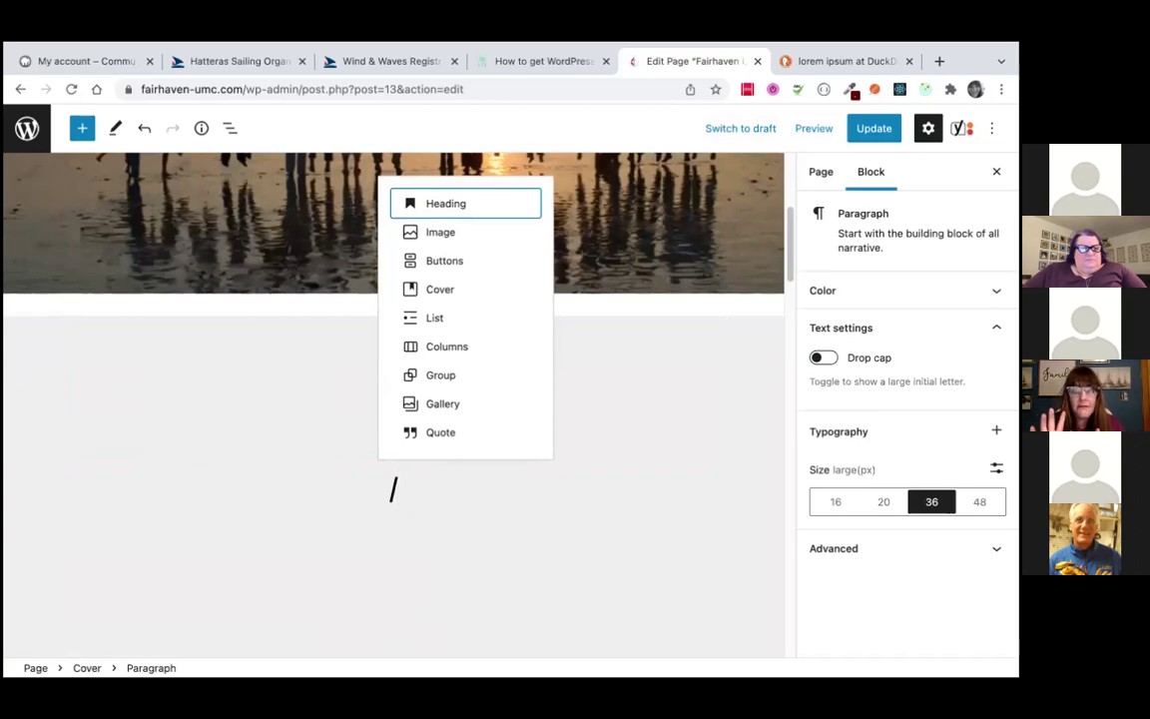
pyautogui.write('co')
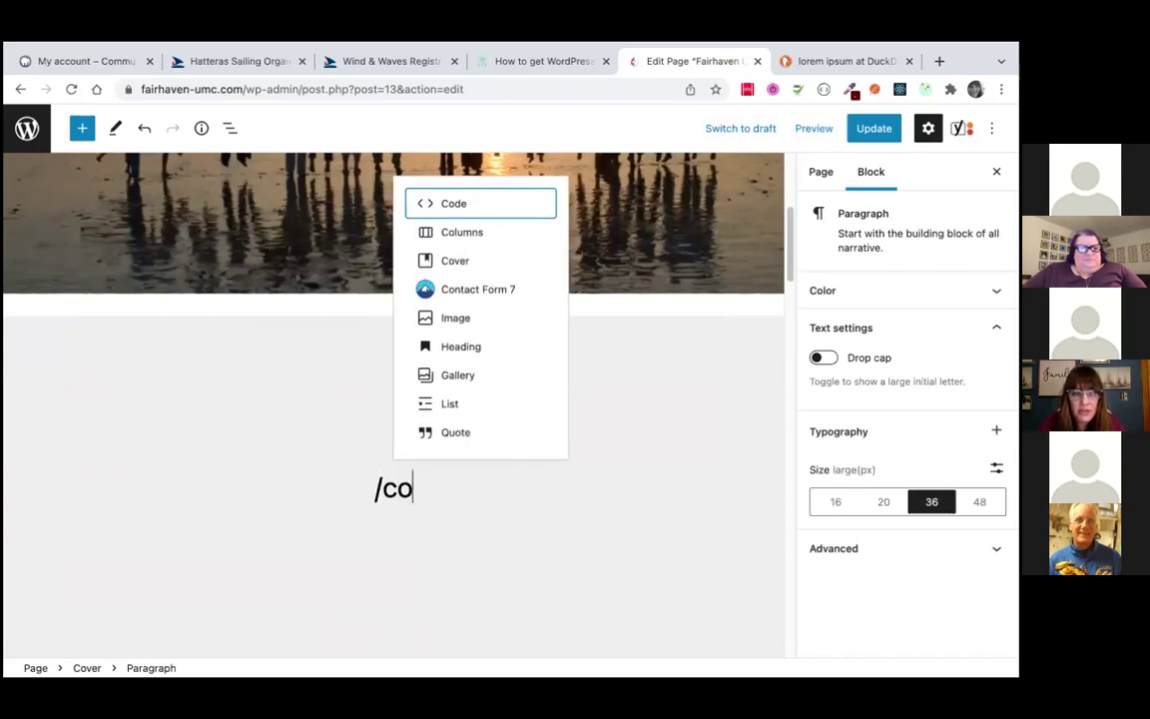
pyautogui.click(467, 237)
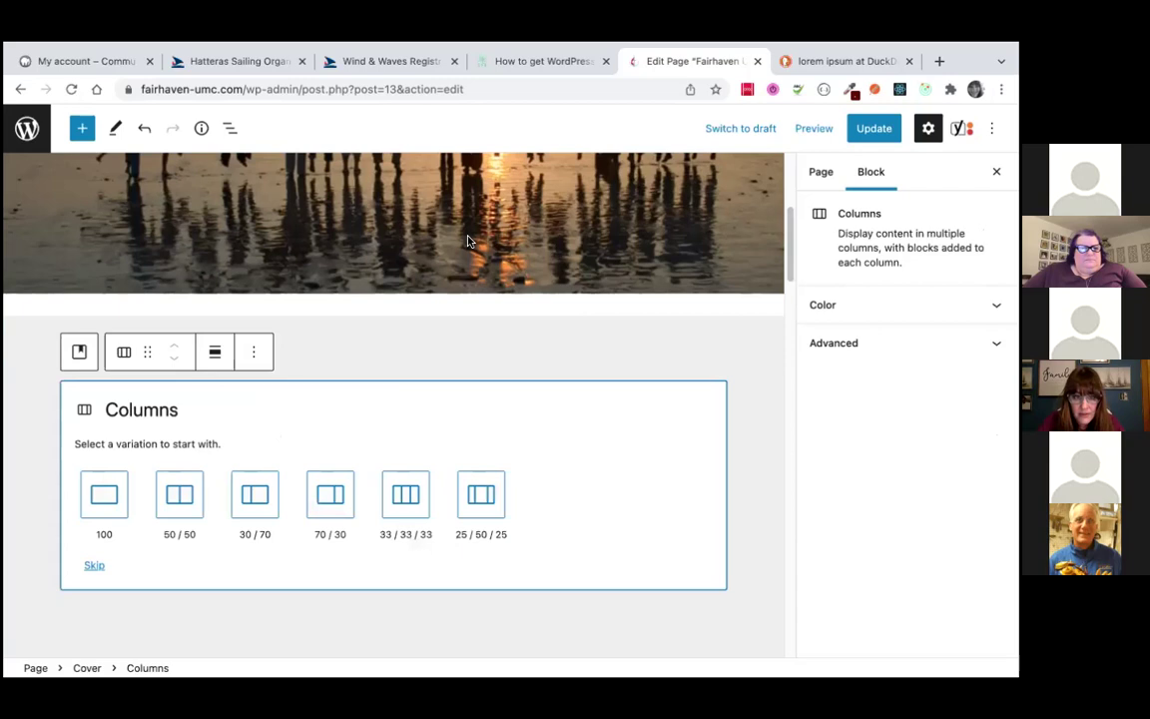
pyautogui.click(410, 492)
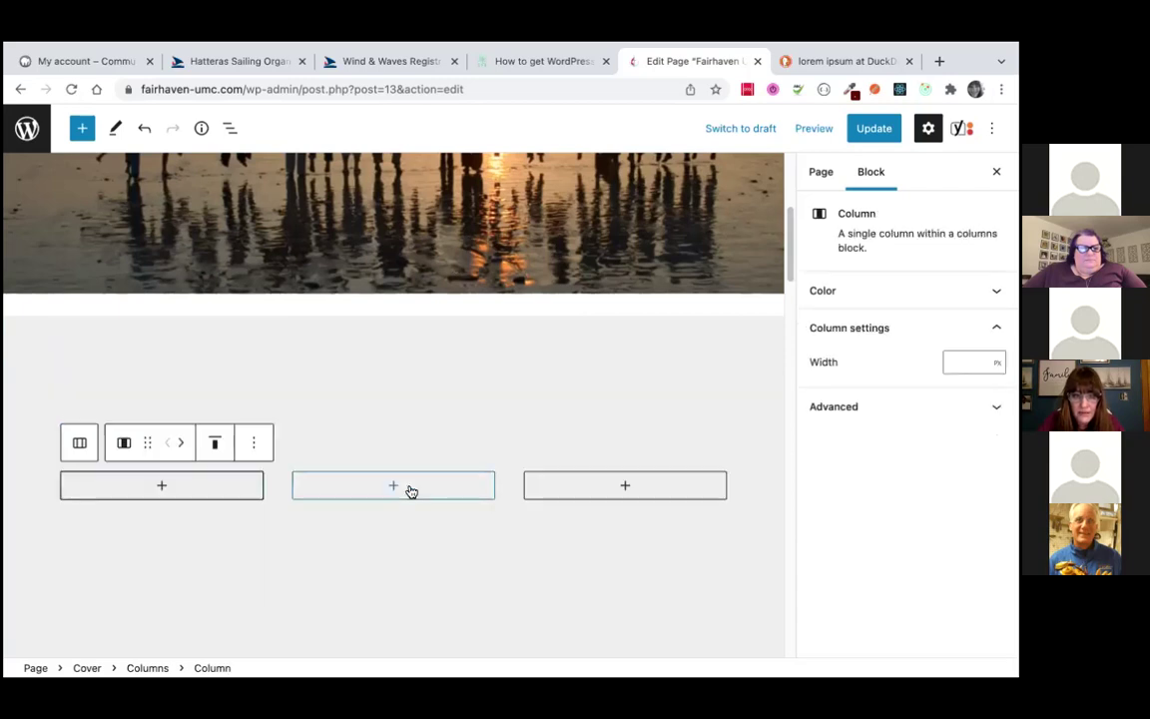
# Move the whole Beach, Indoor and Outdoor Worship columns block into the light grey cover block
pyautogui.scroll(-5, 527, 416)
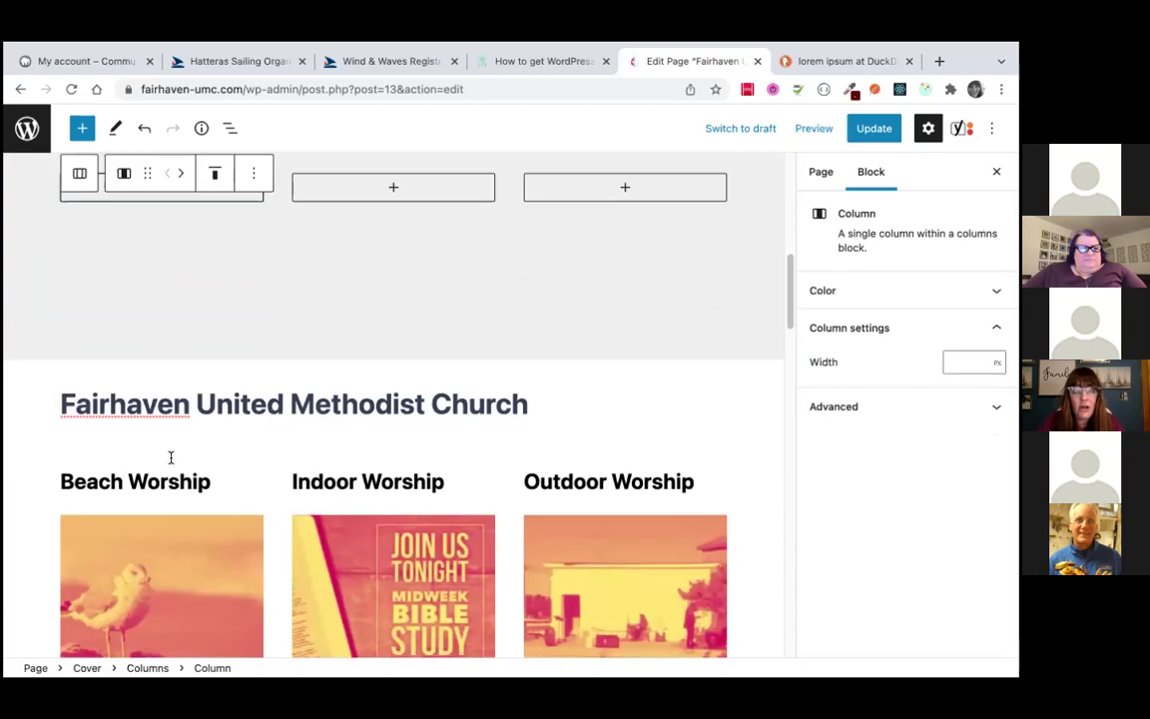
pyautogui.click(229, 480)
pyautogui.press('Escape')
pyautogui.press('Left')
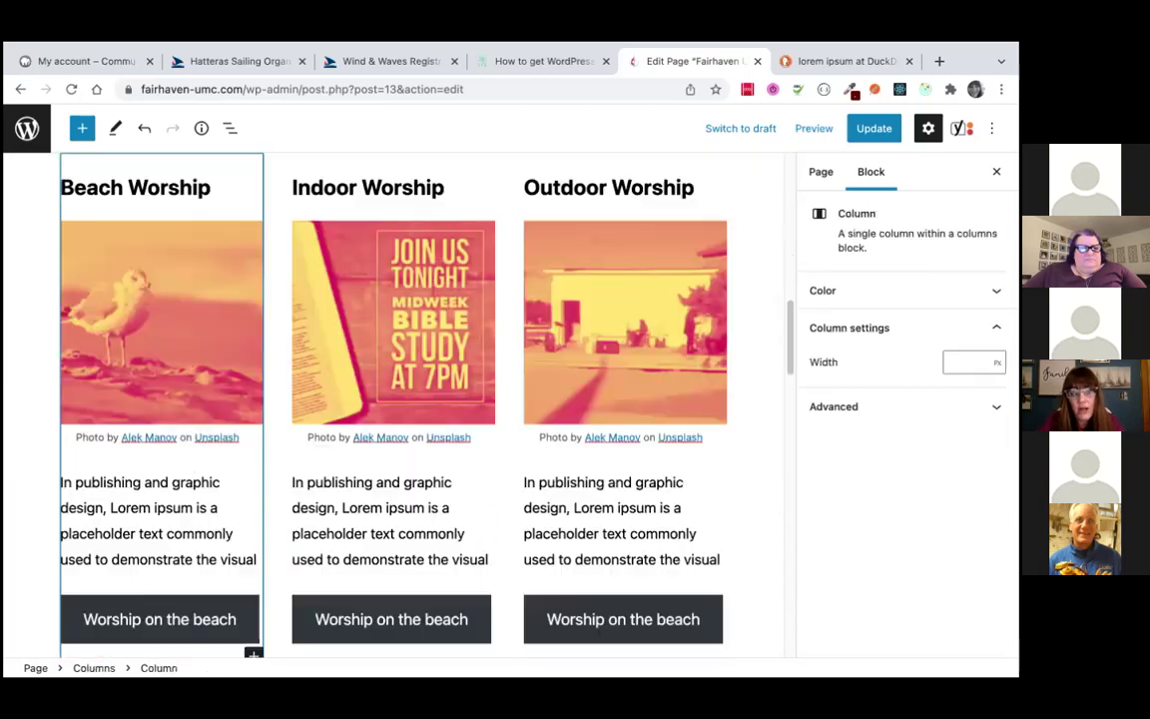
pyautogui.press('Left')
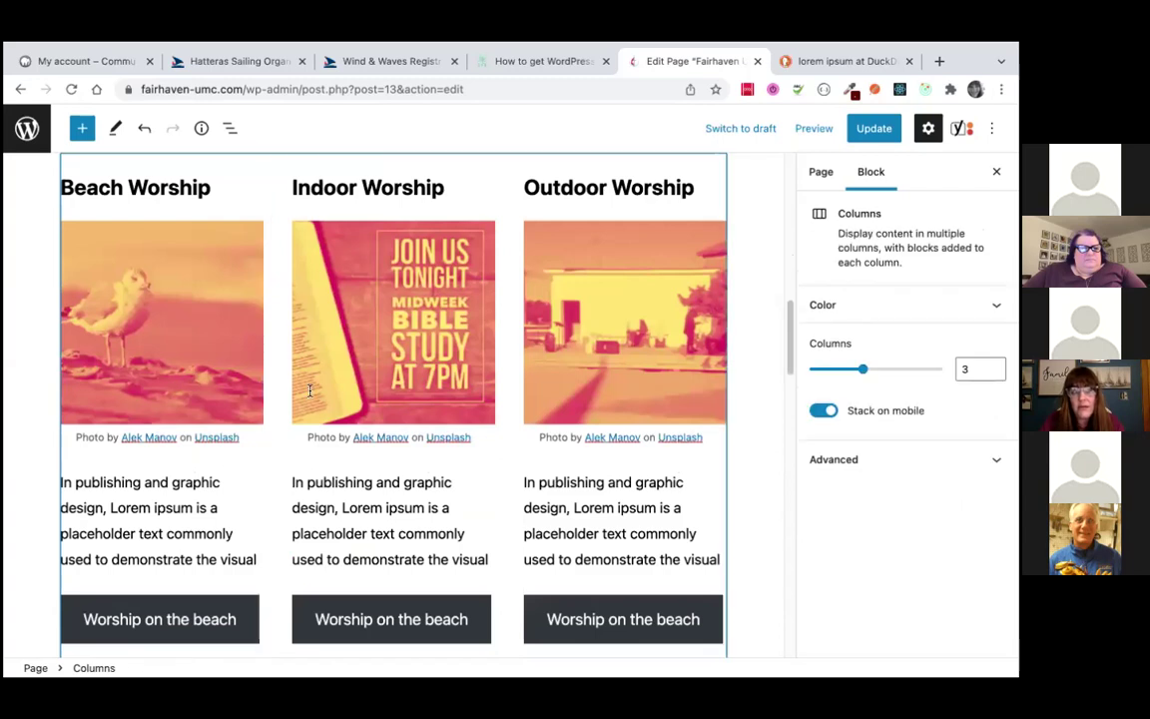
pyautogui.scroll(3, 200, 340)
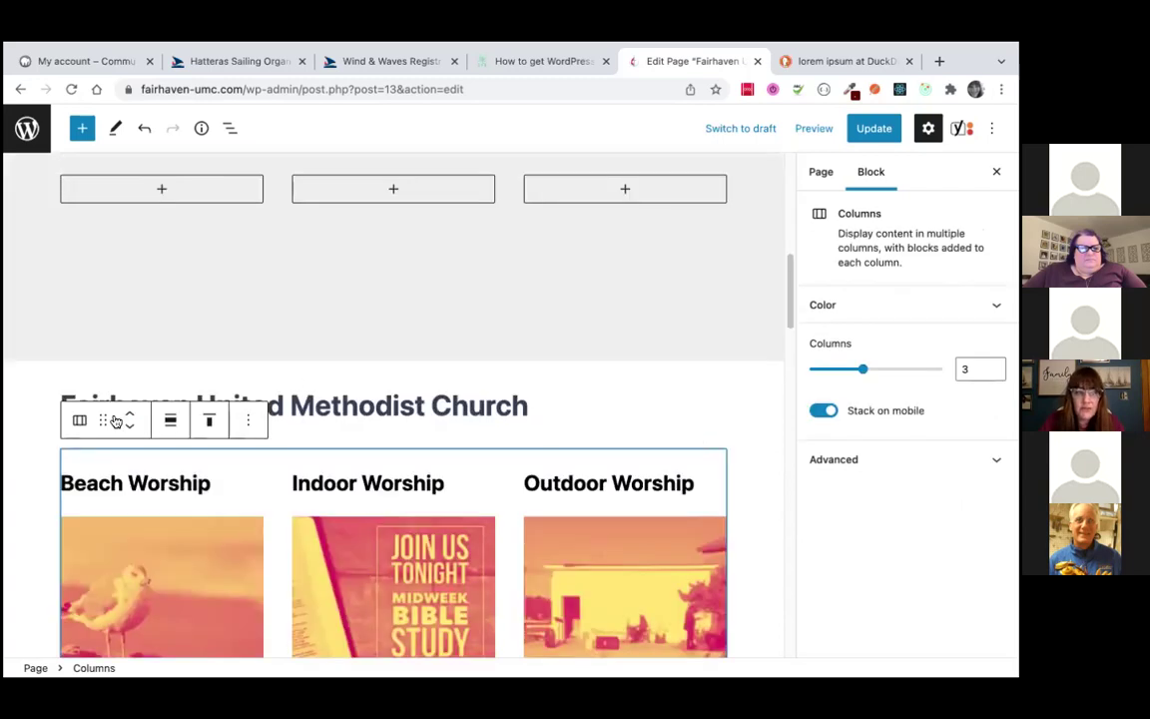
pyautogui.moveTo(102, 418); pyautogui.dragTo(257, 215)
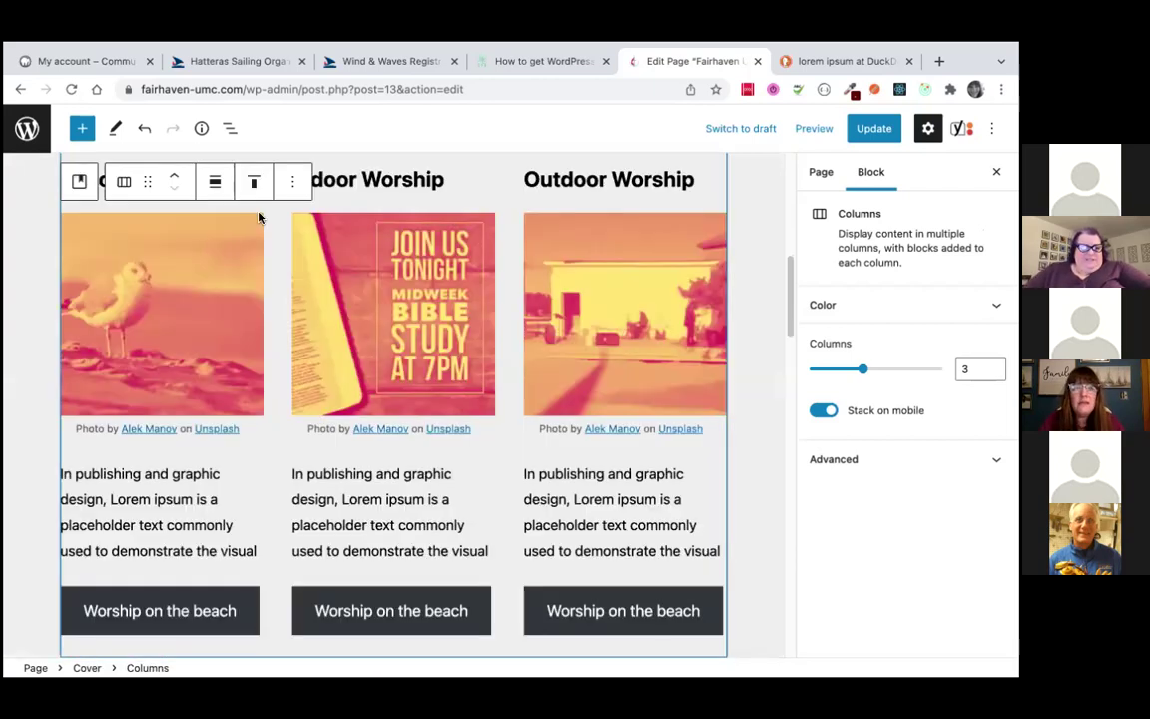
# Remove the empty three-column block above the worship columns in the grey cover and update the page
pyautogui.scroll(3, 536, 345)
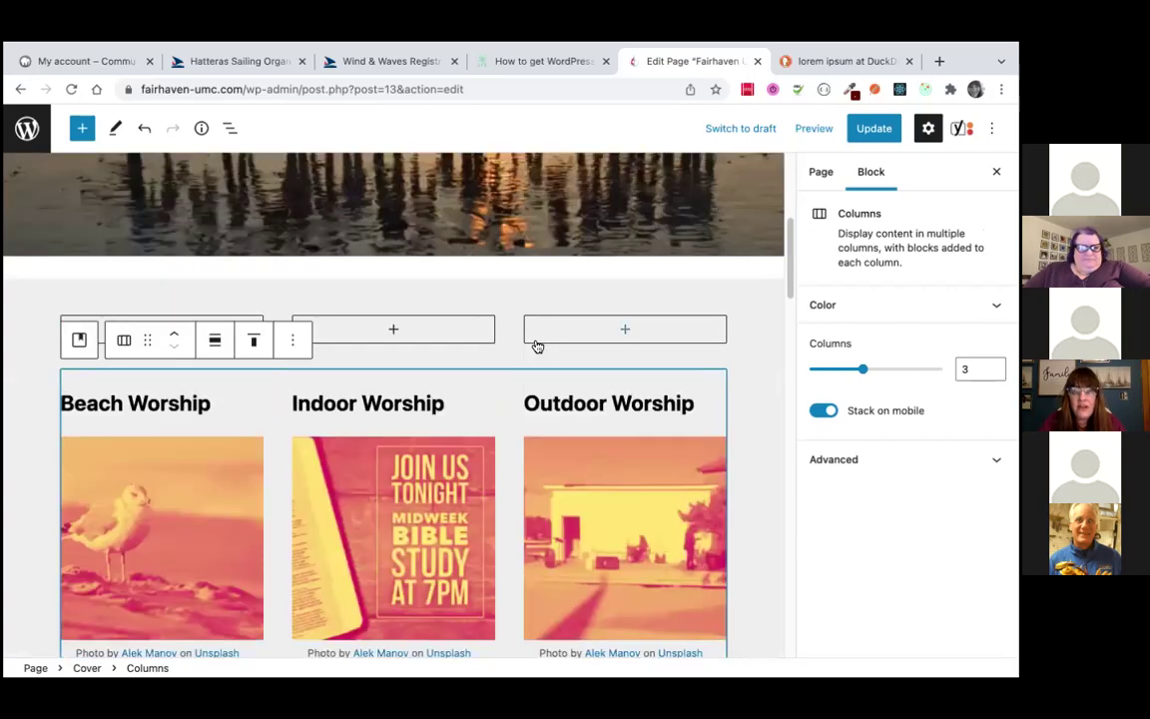
pyautogui.click(537, 340)
pyautogui.click(516, 344)
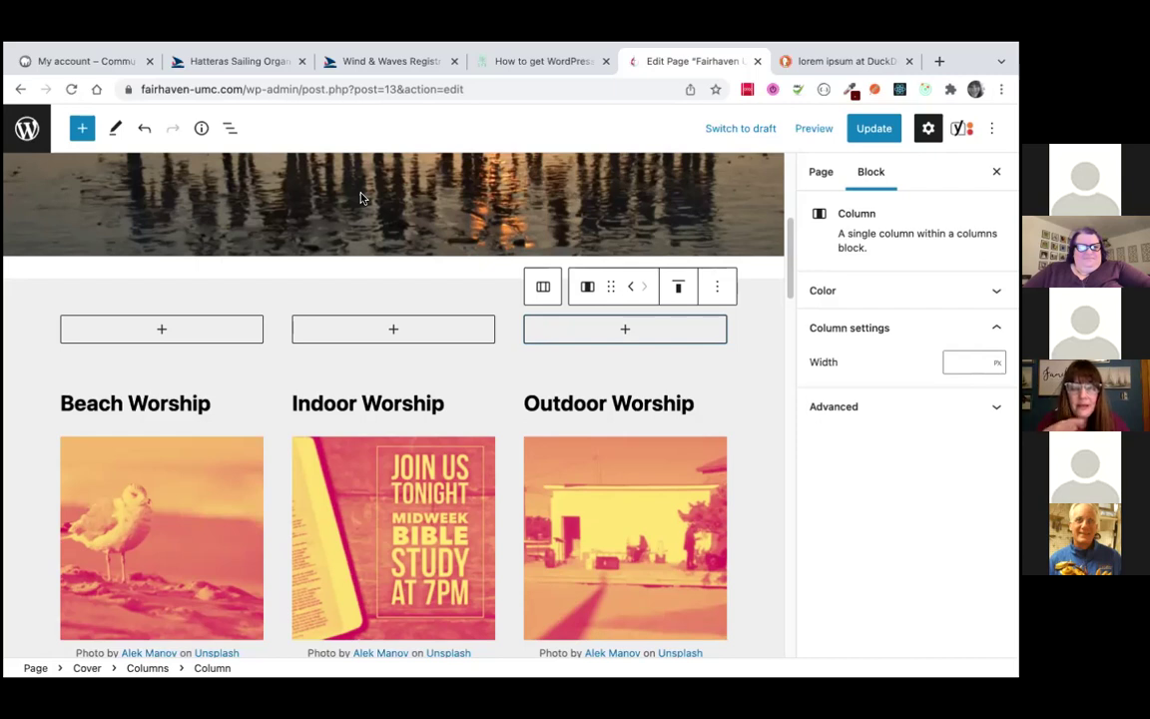
pyautogui.click(230, 130)
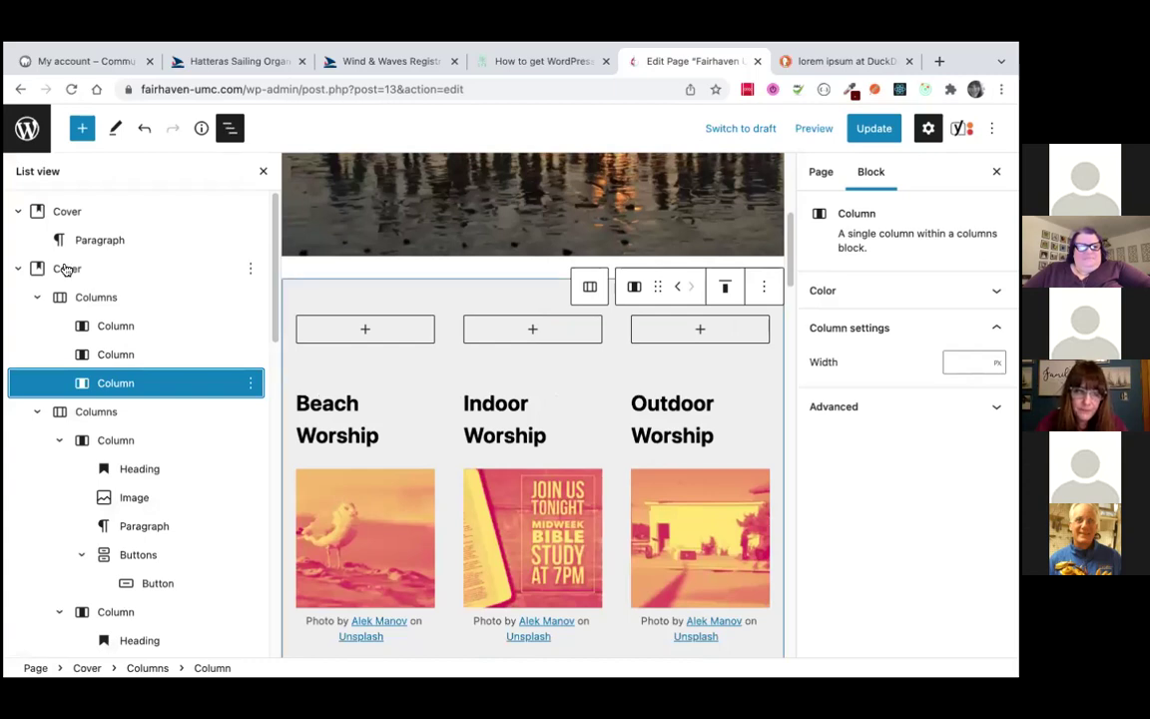
pyautogui.click(227, 297)
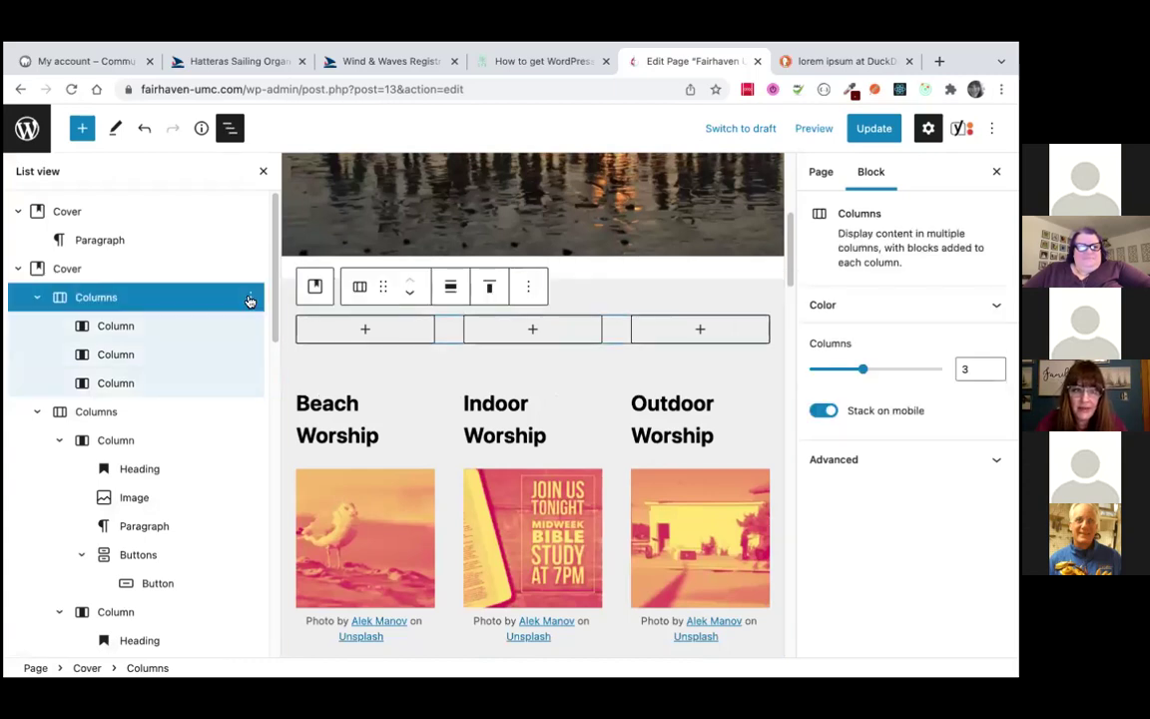
pyautogui.click(248, 300)
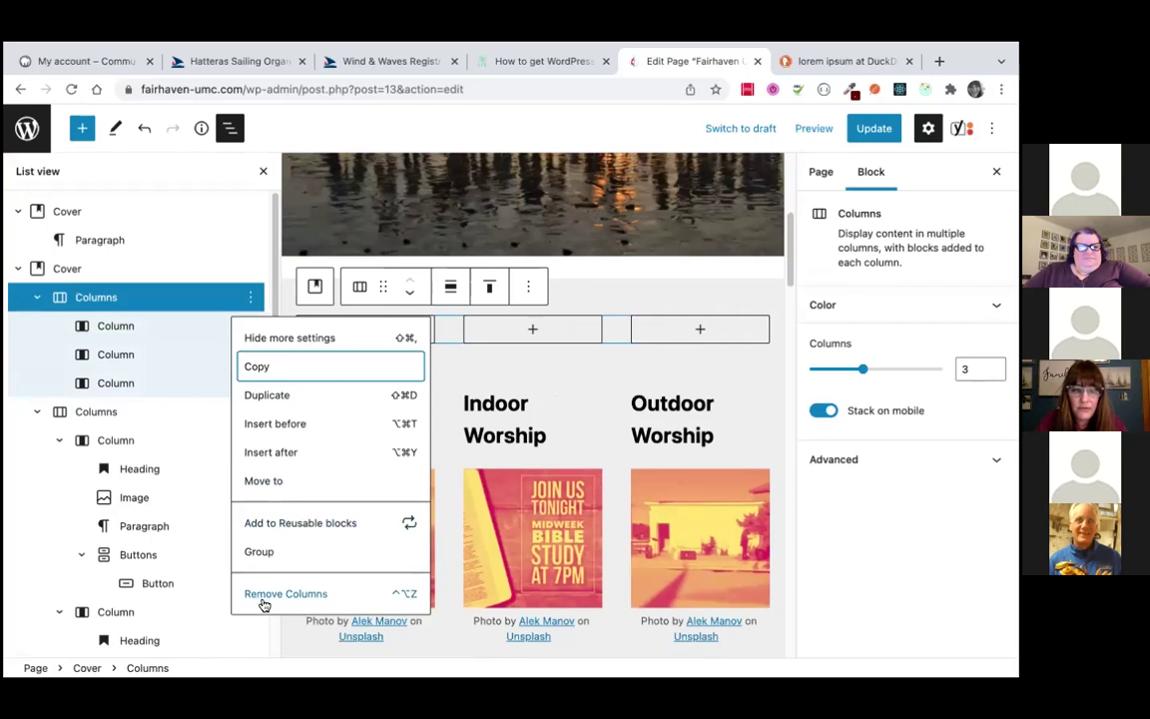
pyautogui.click(263, 596)
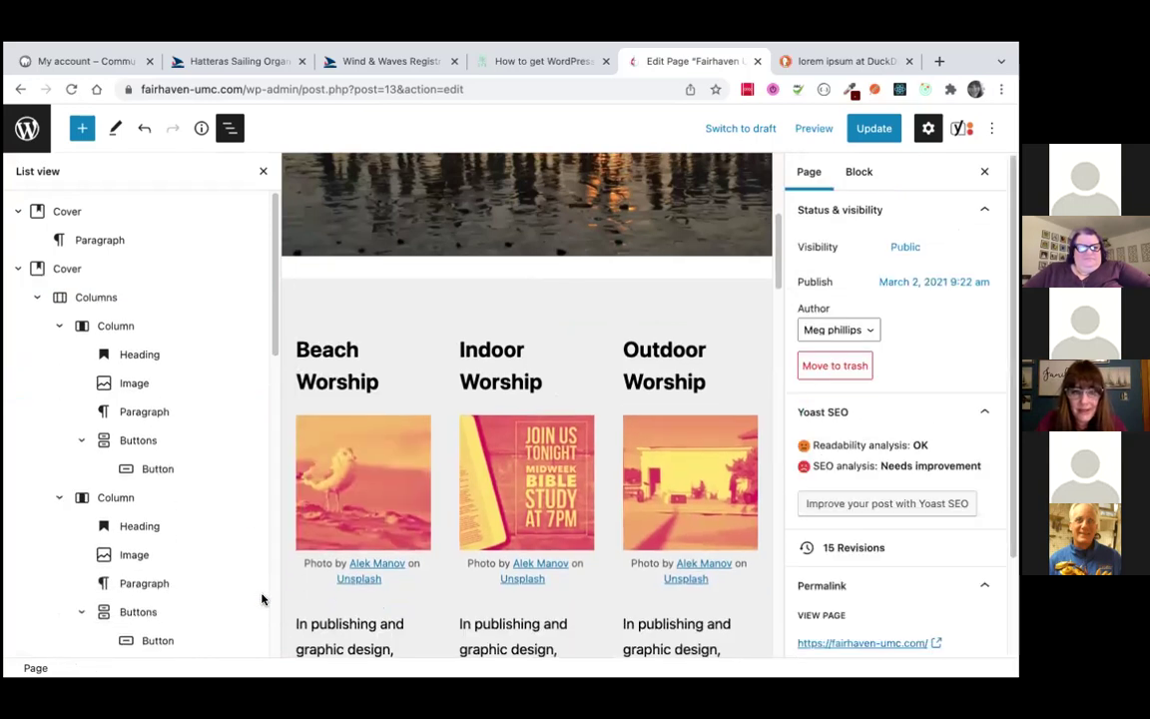
pyautogui.click(874, 128)
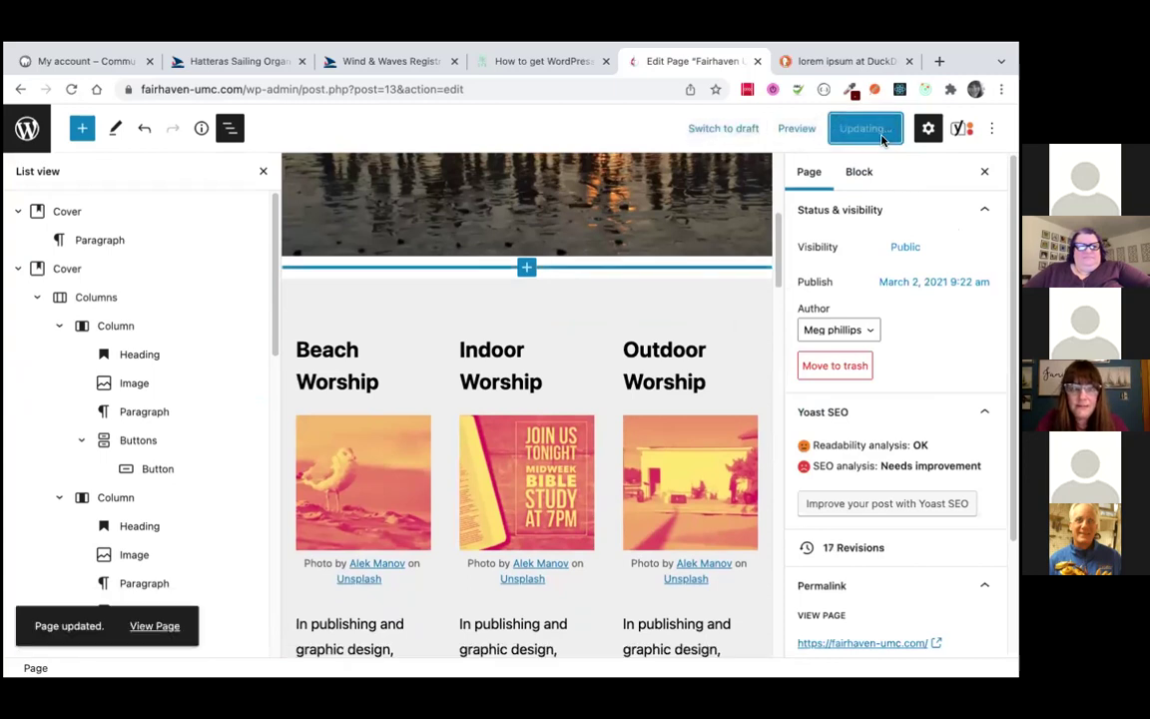
# View the published home page and examine how the worship columns sit in the full-width grey section between the header image and the church heading
pyautogui.click(155, 627)
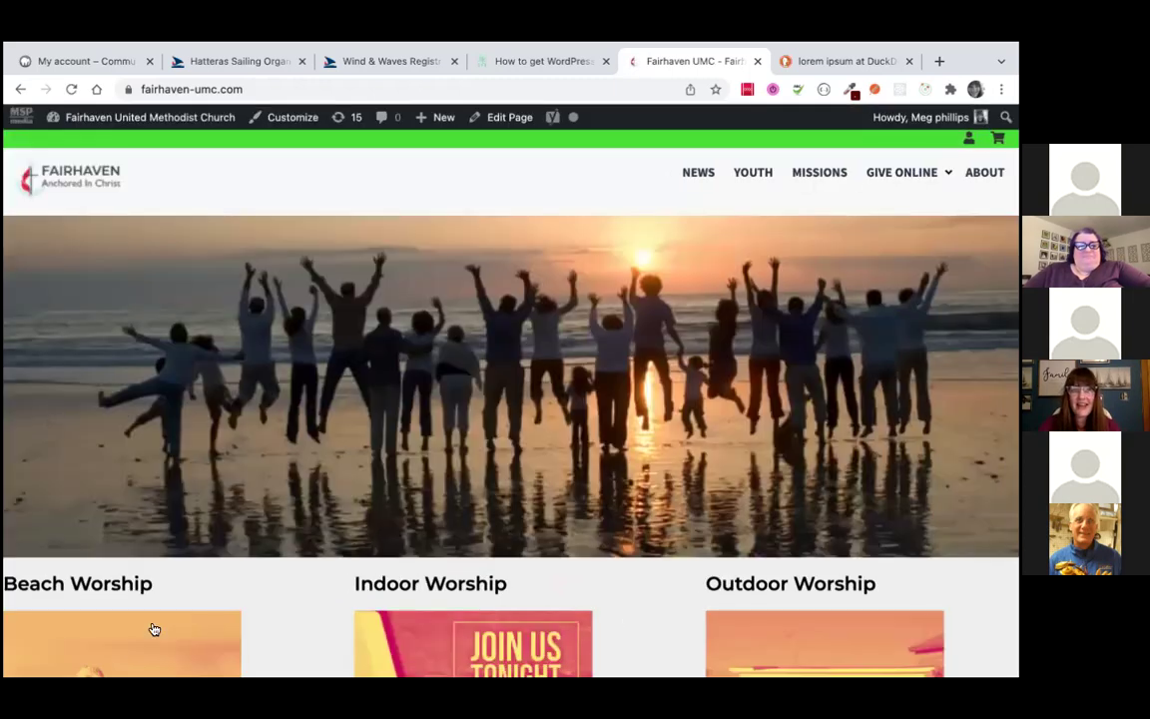
pyautogui.scroll(-3, 265, 468)
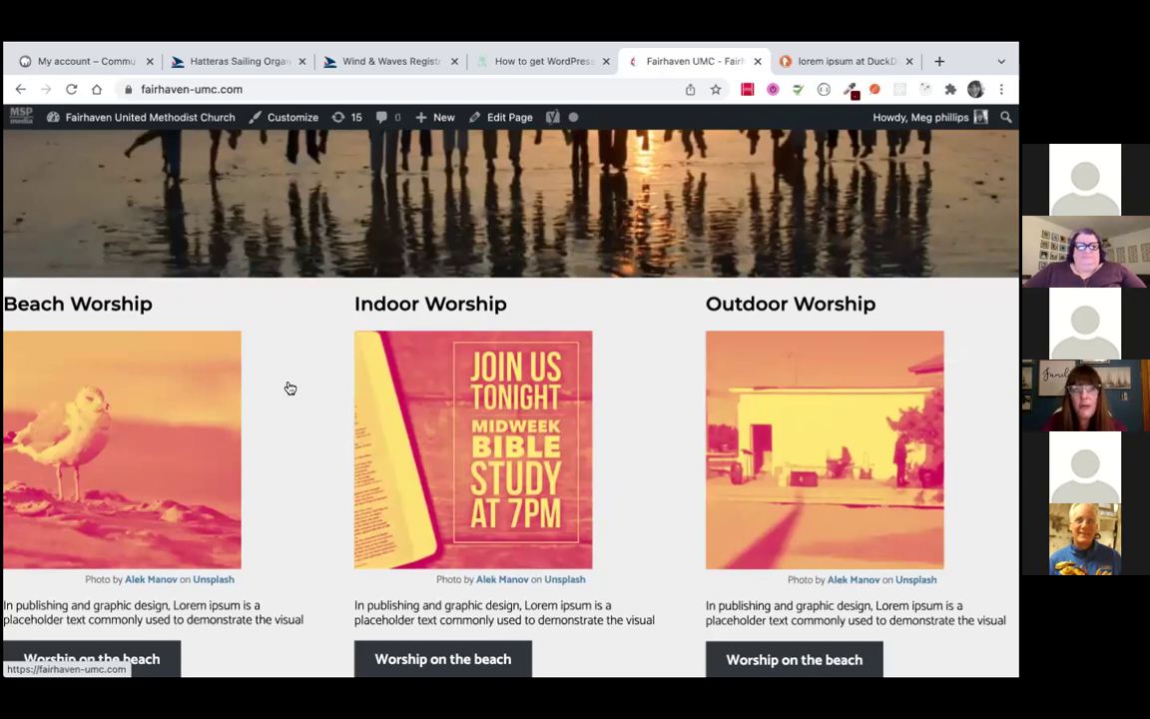
pyautogui.scroll(-3, 289, 385)
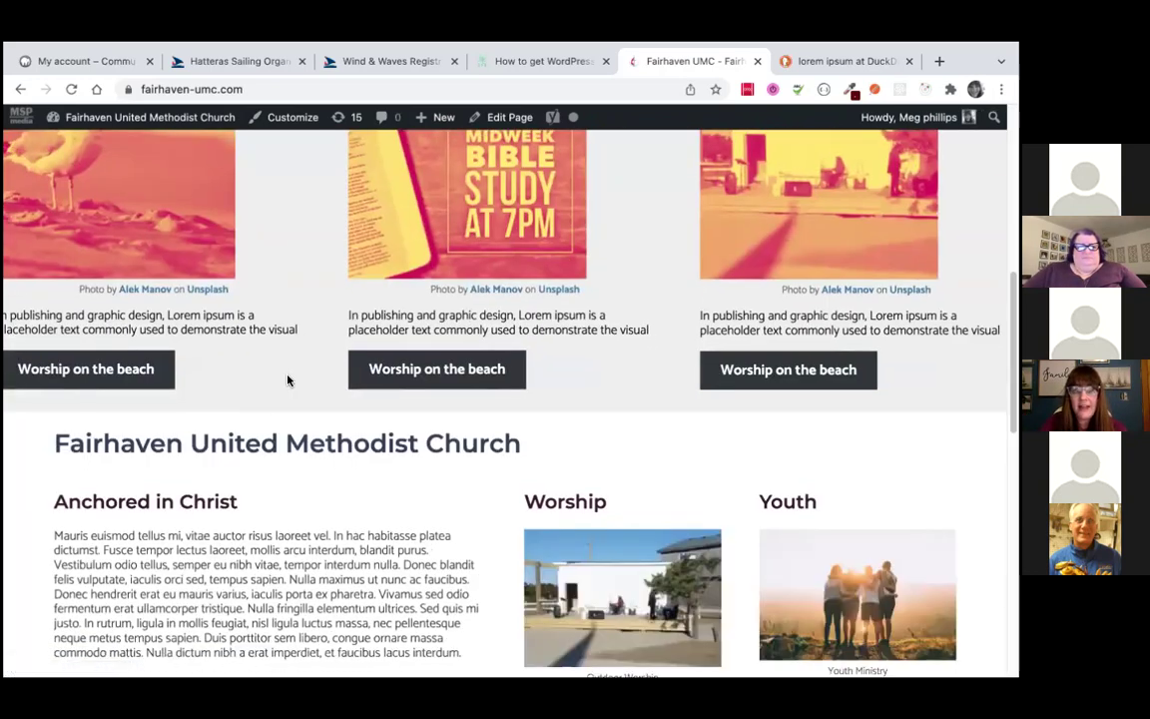
pyautogui.scroll(5, 287, 379)
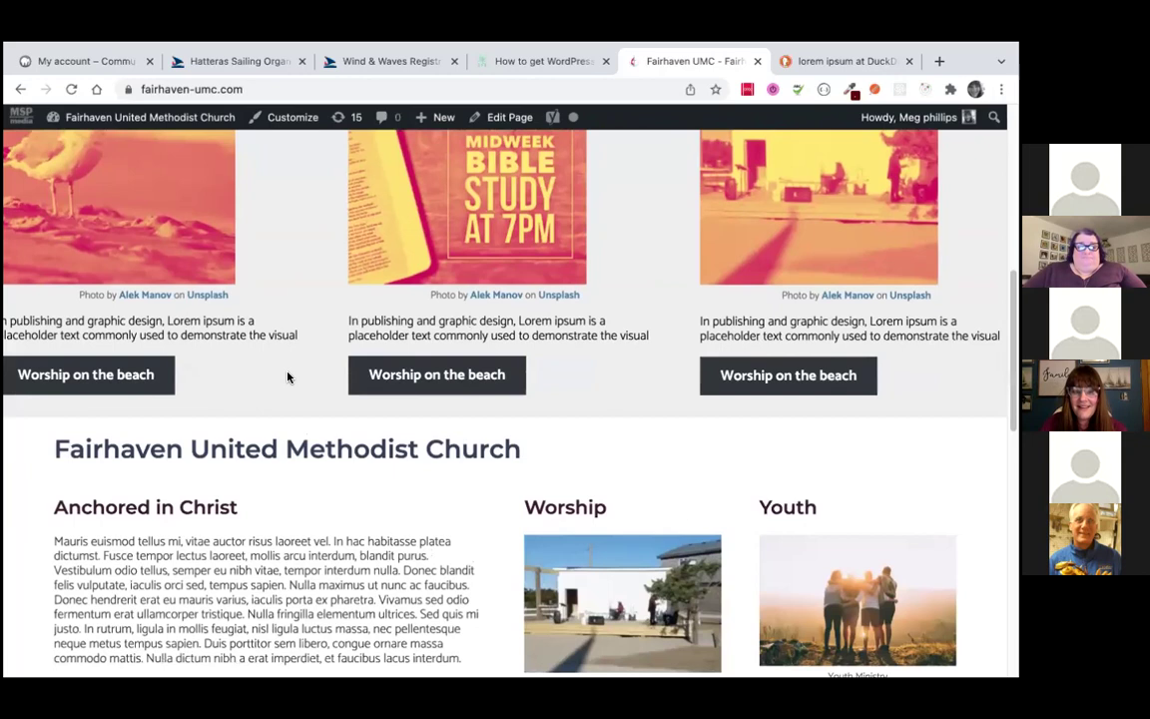
pyautogui.scroll(-3, 288, 377)
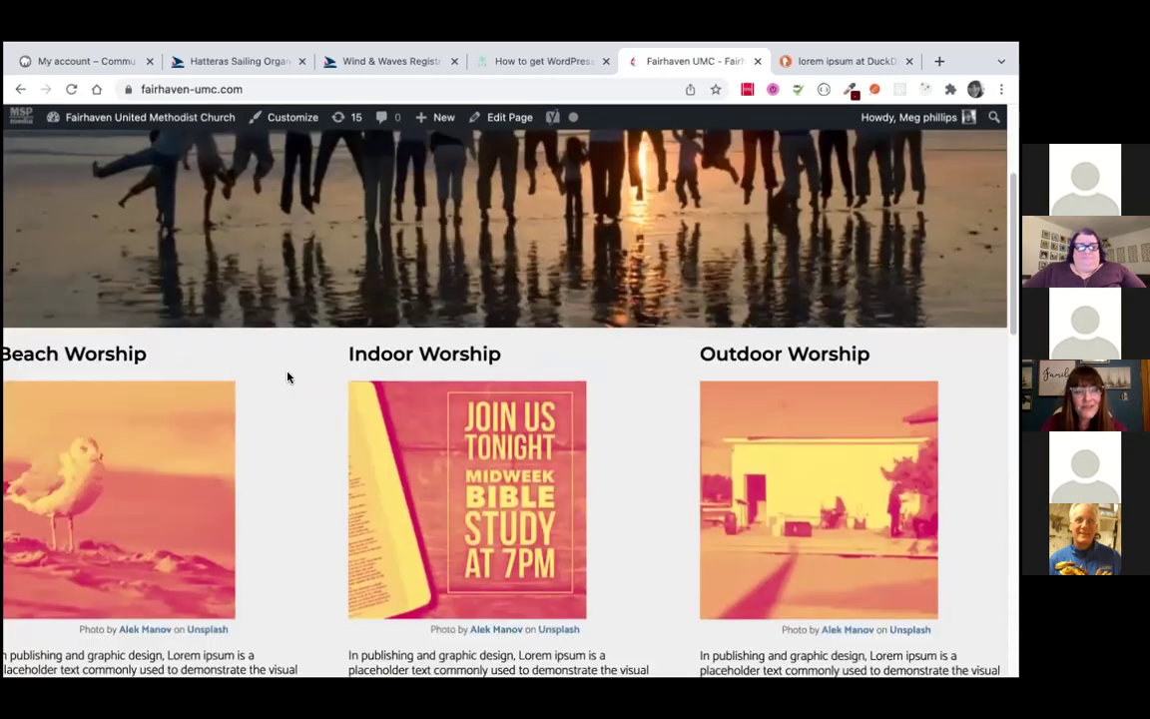
pyautogui.scroll(-4, 287, 376)
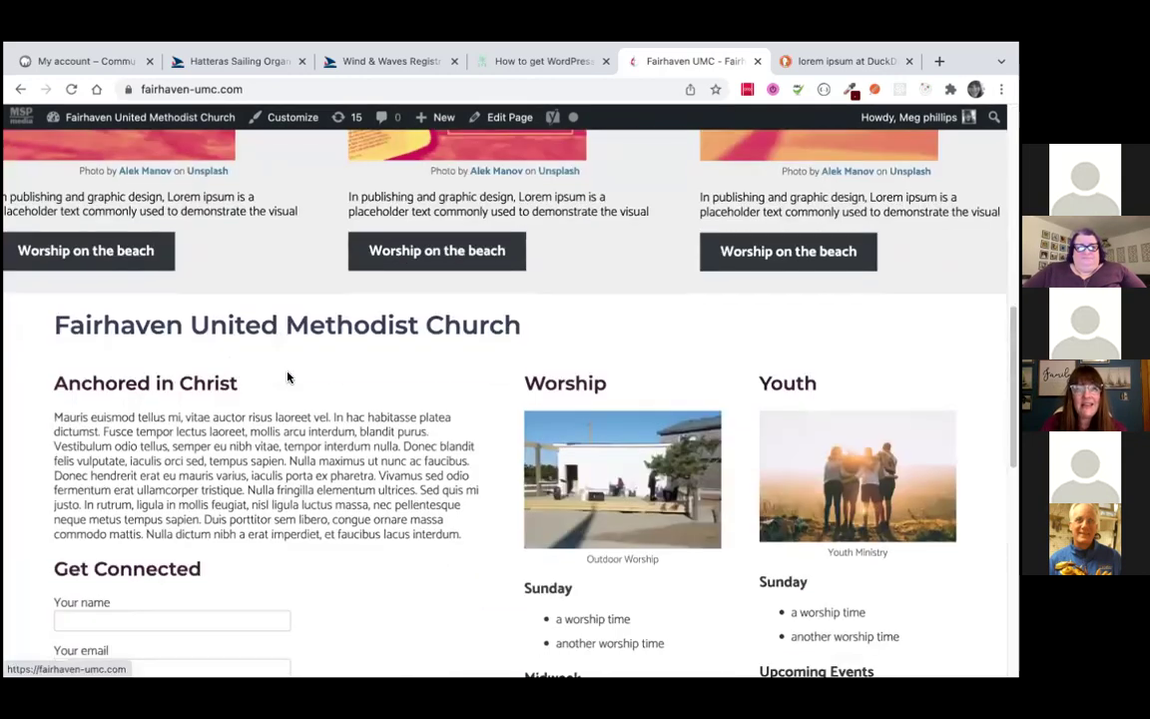
pyautogui.scroll(3, 288, 376)
pyautogui.scroll(3, 287, 377)
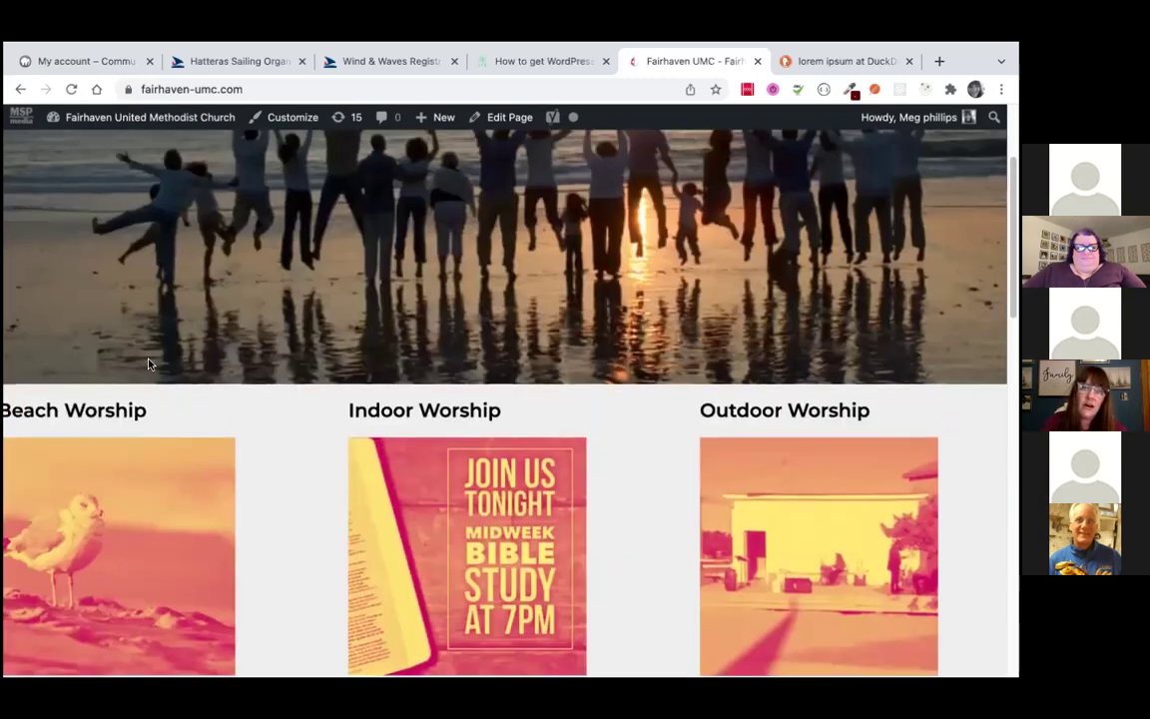
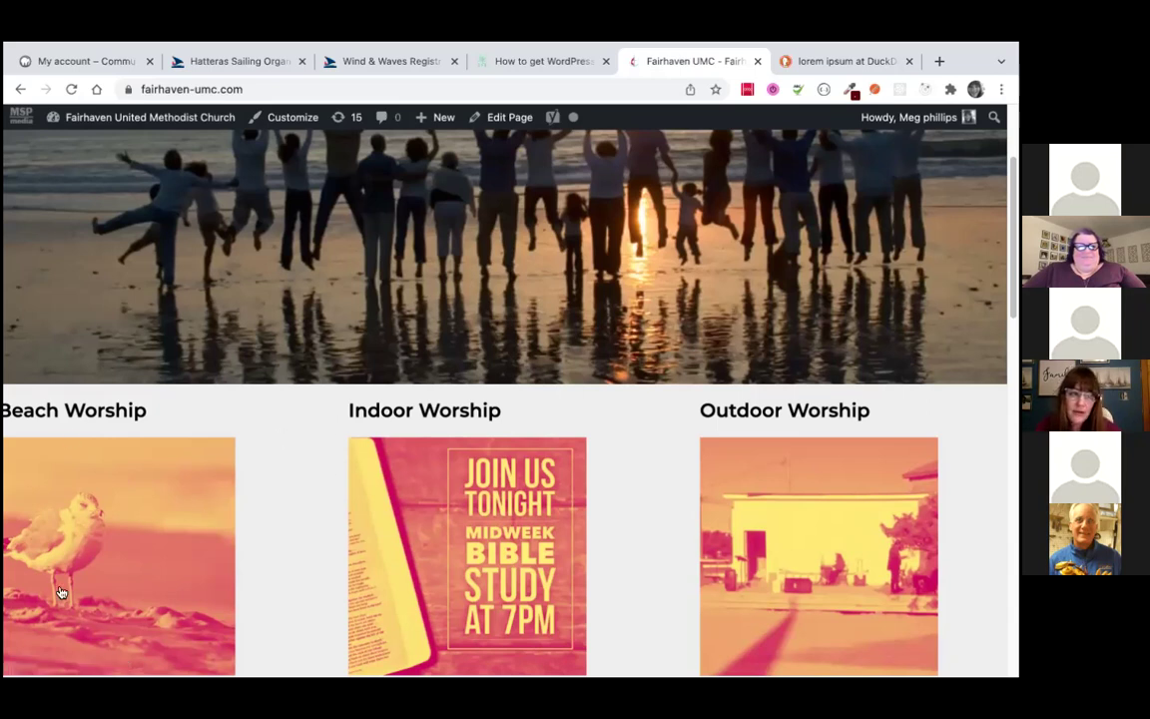
pyautogui.scroll(-3, 596, 335)
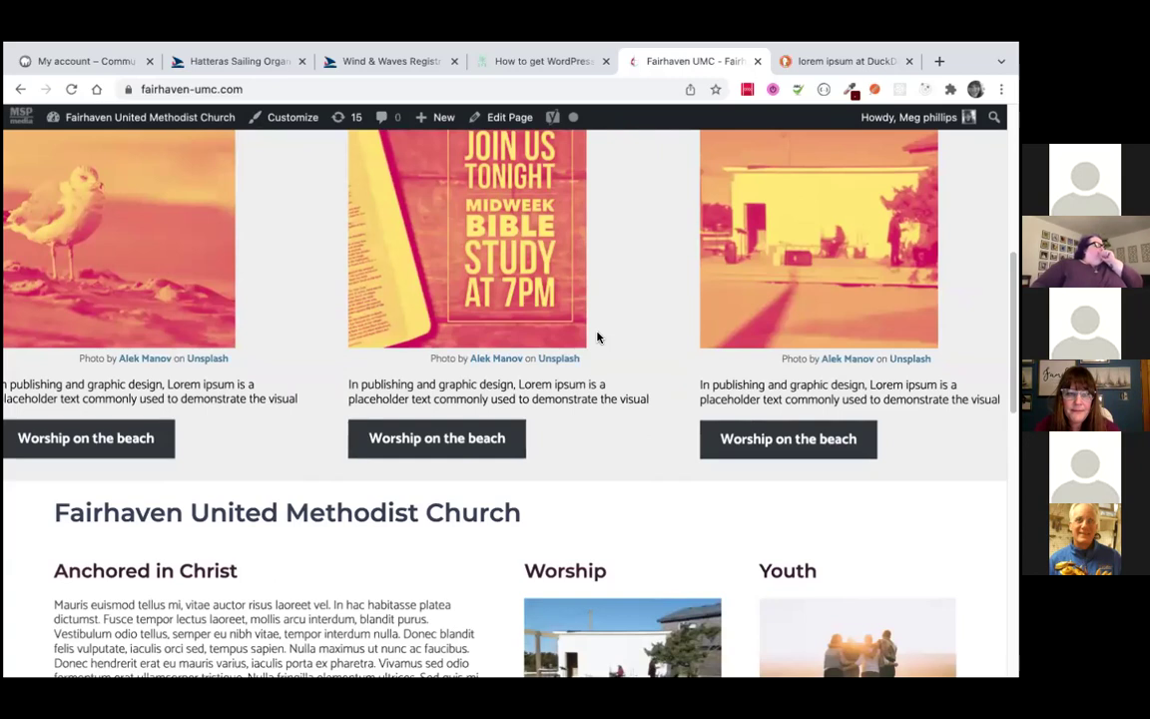
pyautogui.scroll(2, 597, 336)
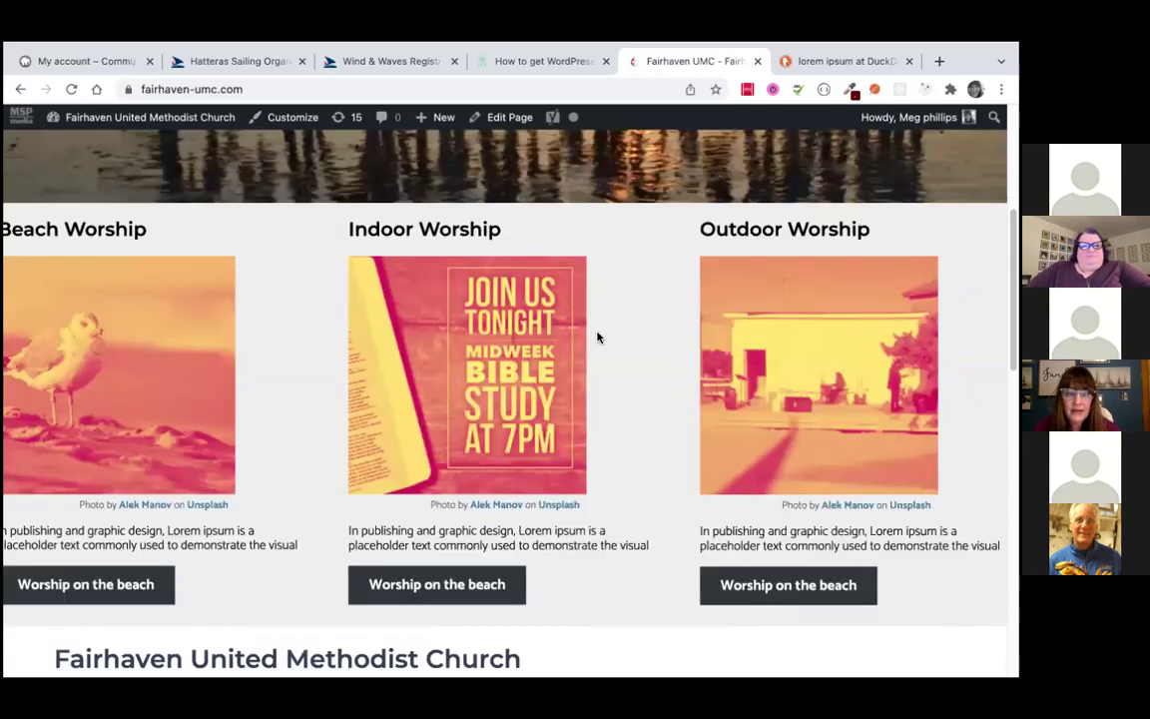
pyautogui.scroll(-2, 597, 336)
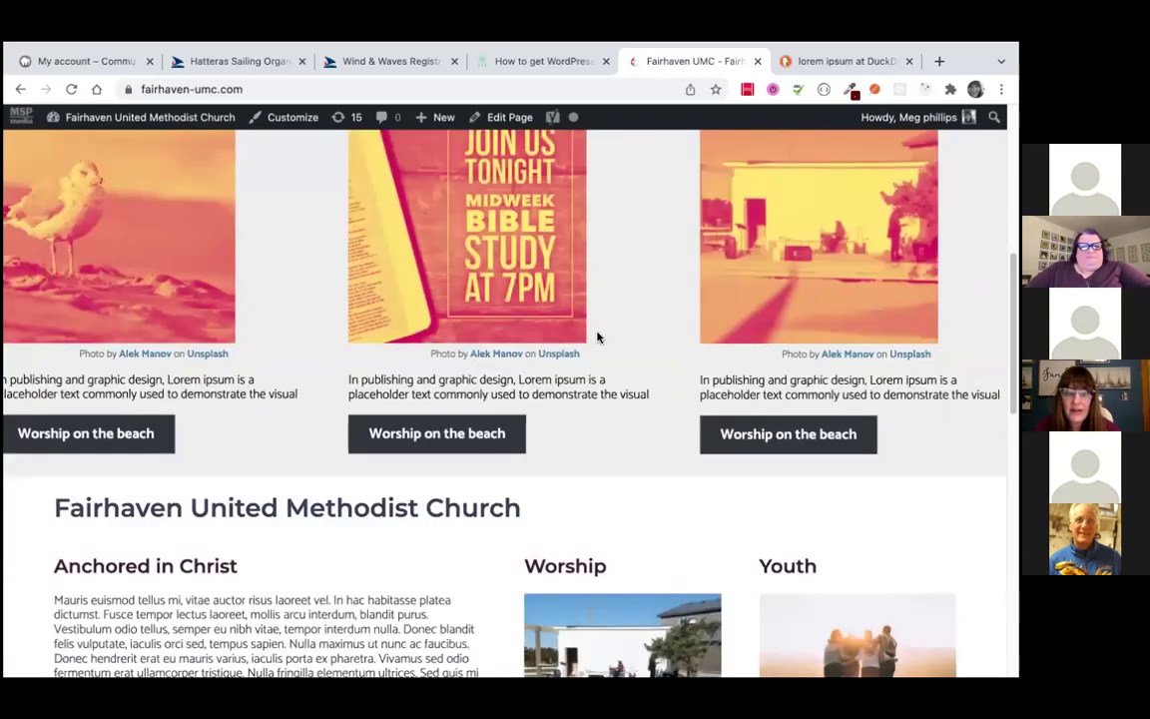
pyautogui.scroll(3, 597, 336)
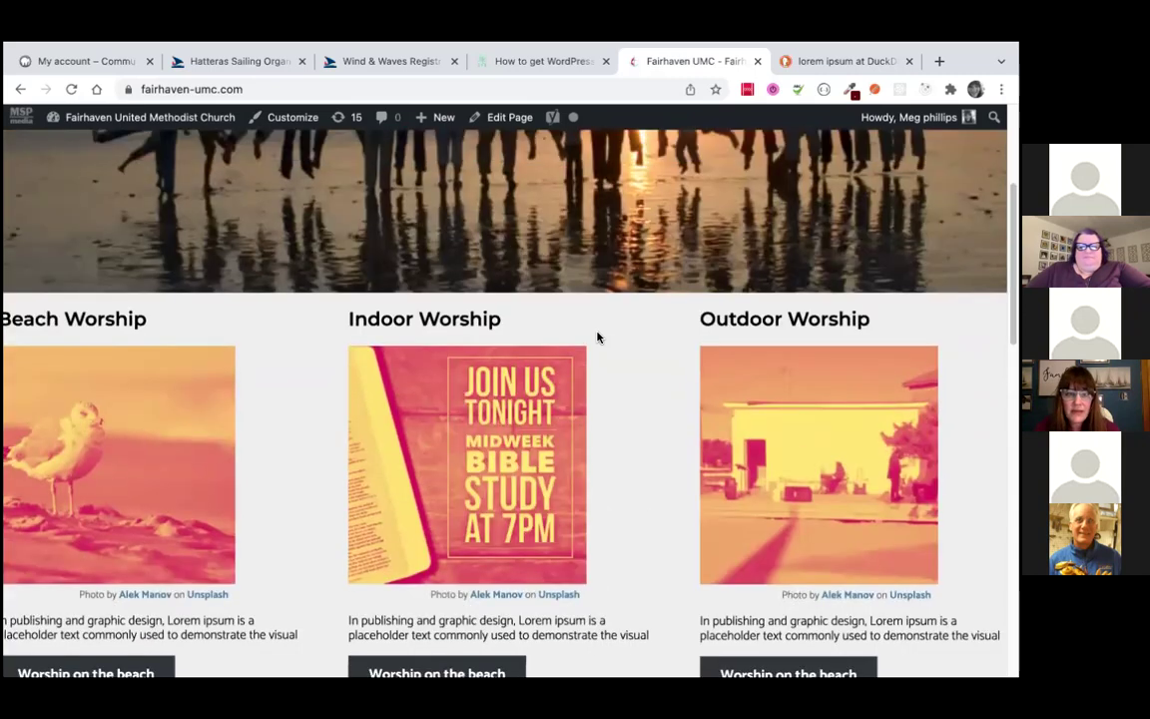
pyautogui.scroll(3, 597, 336)
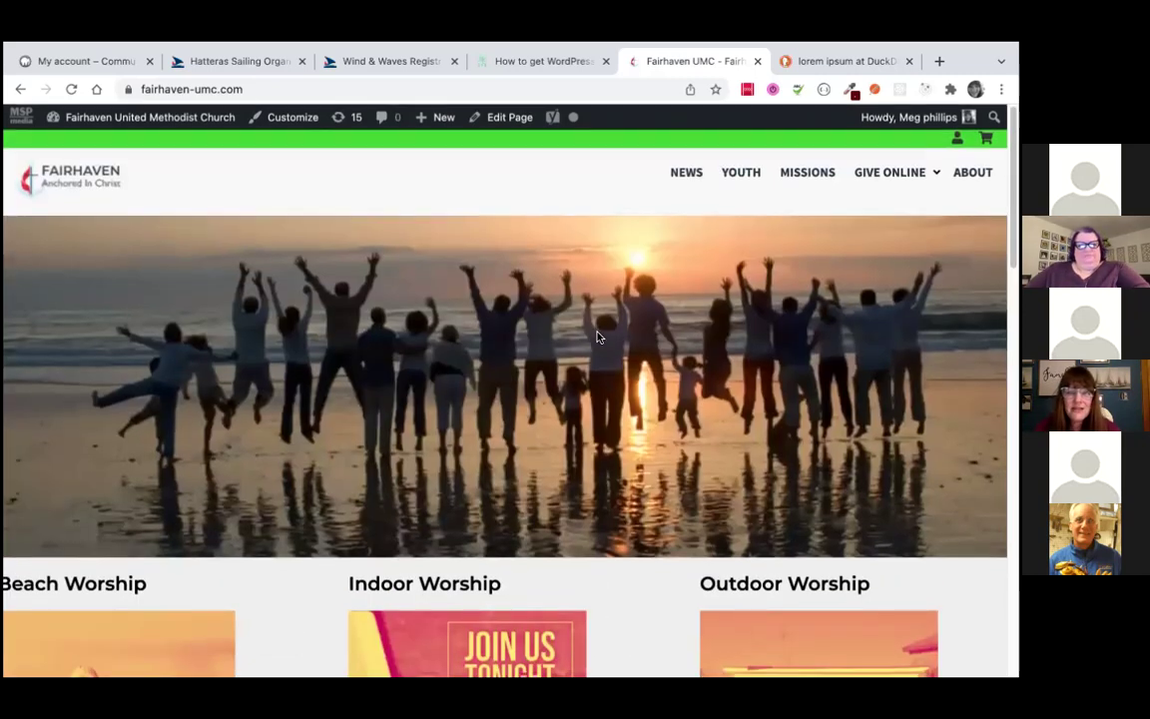
pyautogui.scroll(-5, 596, 336)
# Reopen the home page for editing and select the picture in the Outdoor Worship column
pyautogui.click(494, 118)
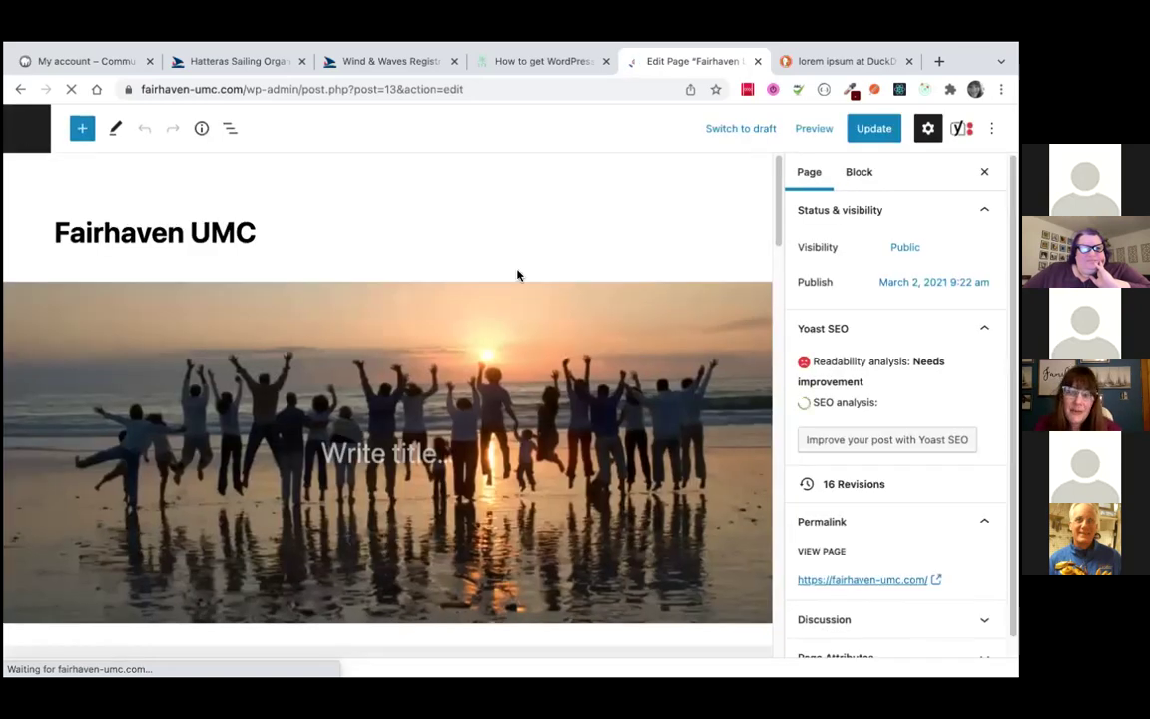
pyautogui.scroll(-3, 517, 275)
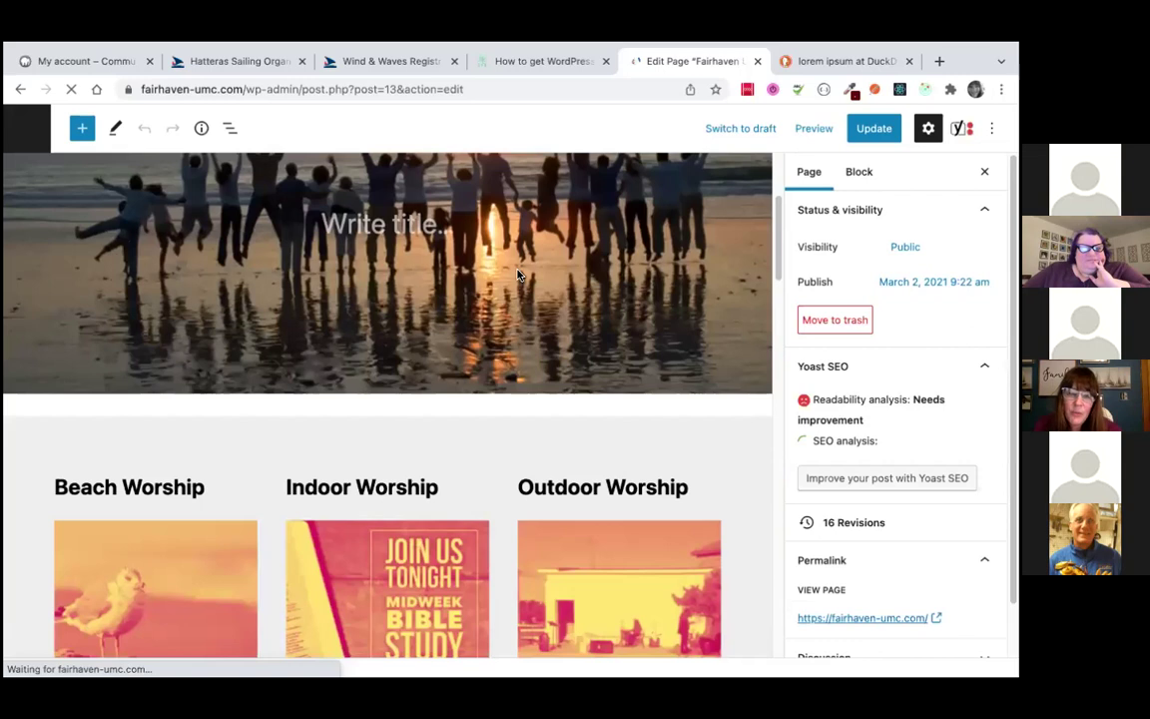
pyautogui.scroll(-3, 619, 219)
pyautogui.scroll(-3, 619, 222)
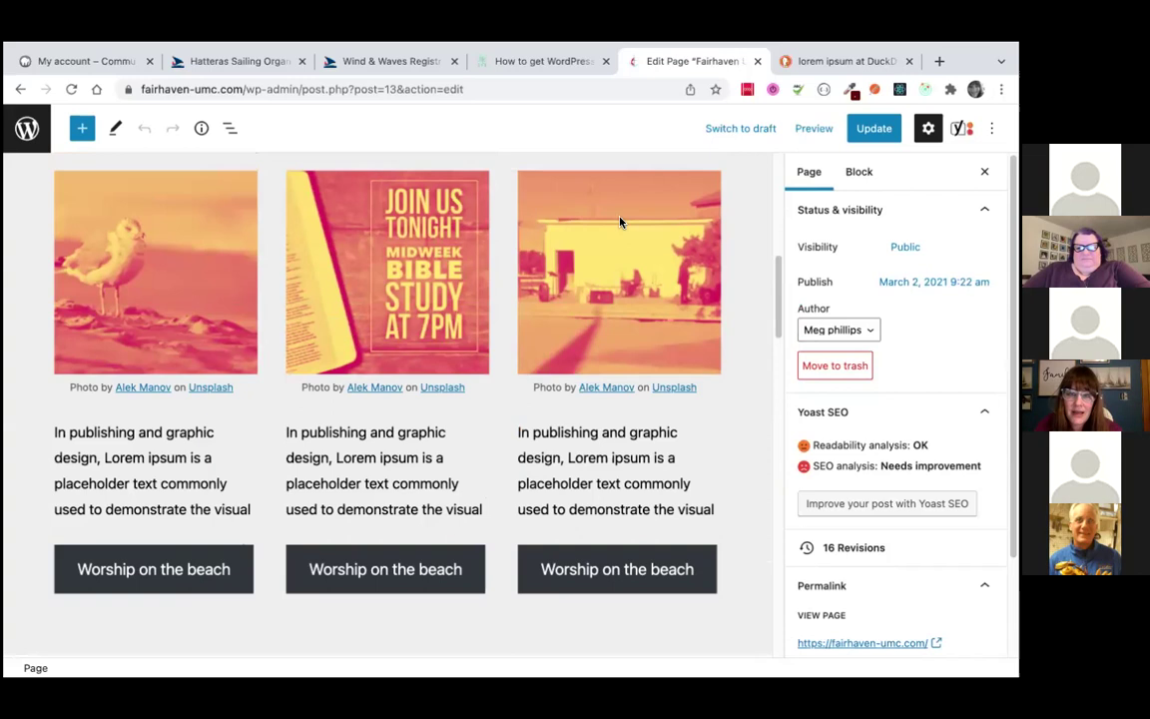
pyautogui.click(619, 222)
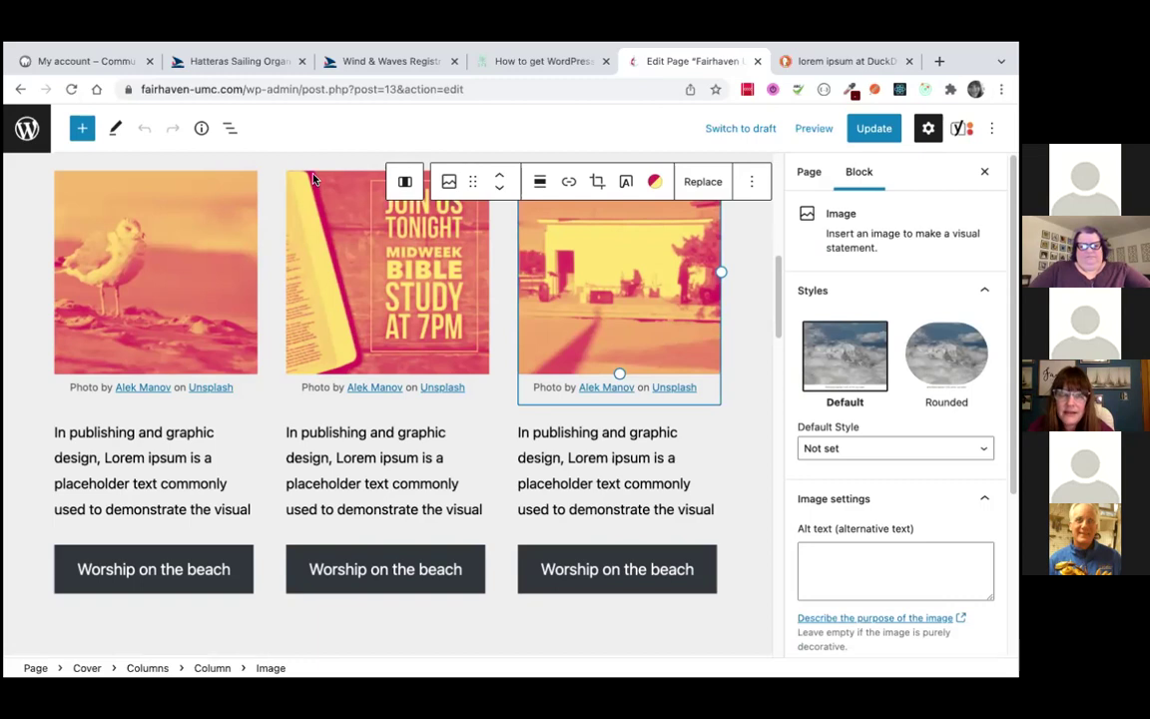
# Switch to the local Community Sailing site and open its home page from the lost-password page
pyautogui.click(109, 61)
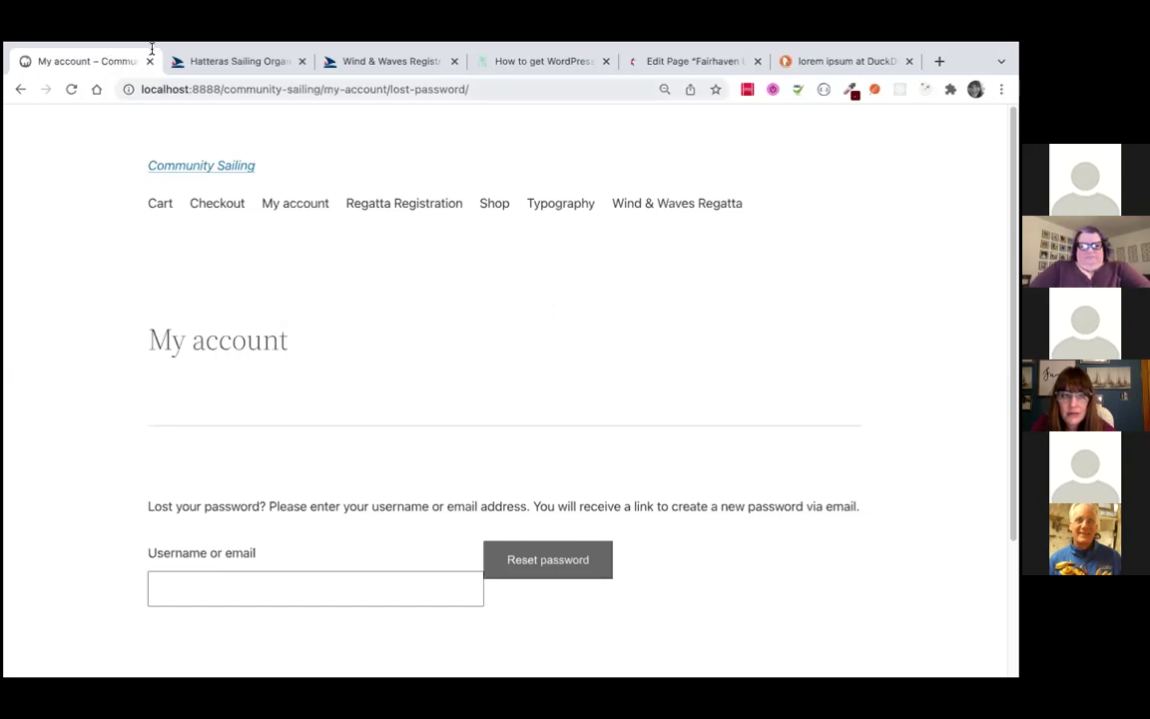
pyautogui.click(299, 87)
pyautogui.click(479, 88)
pyautogui.moveTo(483, 88); pyautogui.dragTo(229, 92)
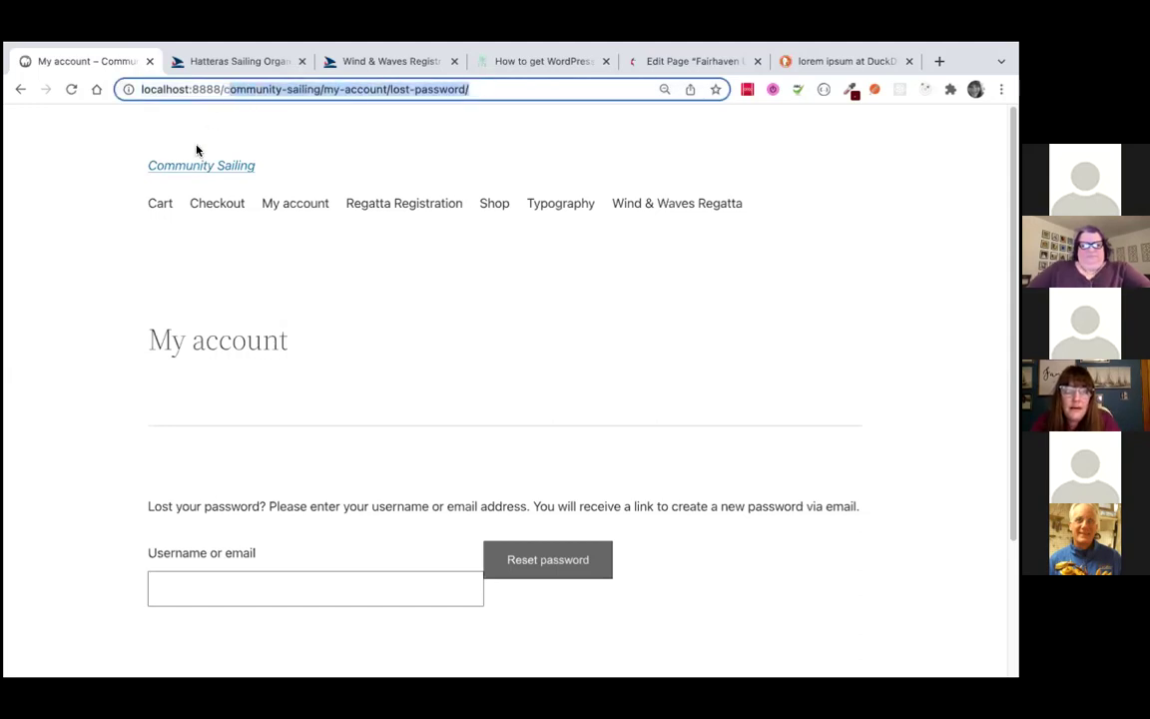
pyautogui.click(206, 166)
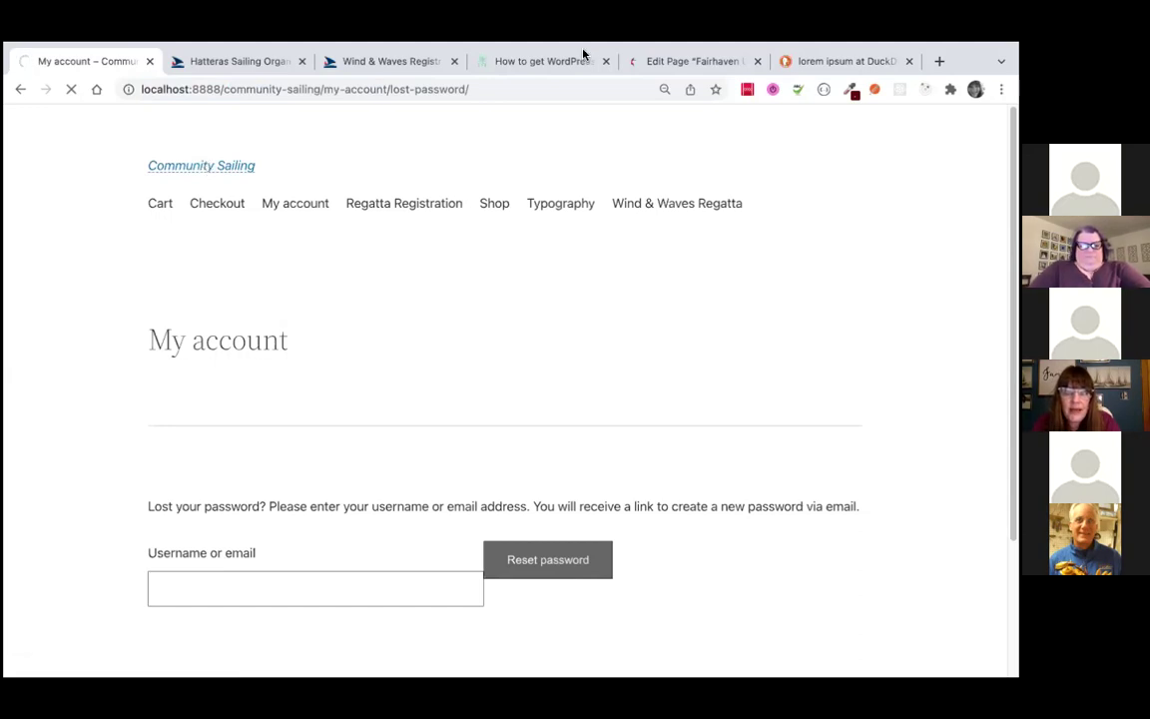
pyautogui.moveTo(584, 50)
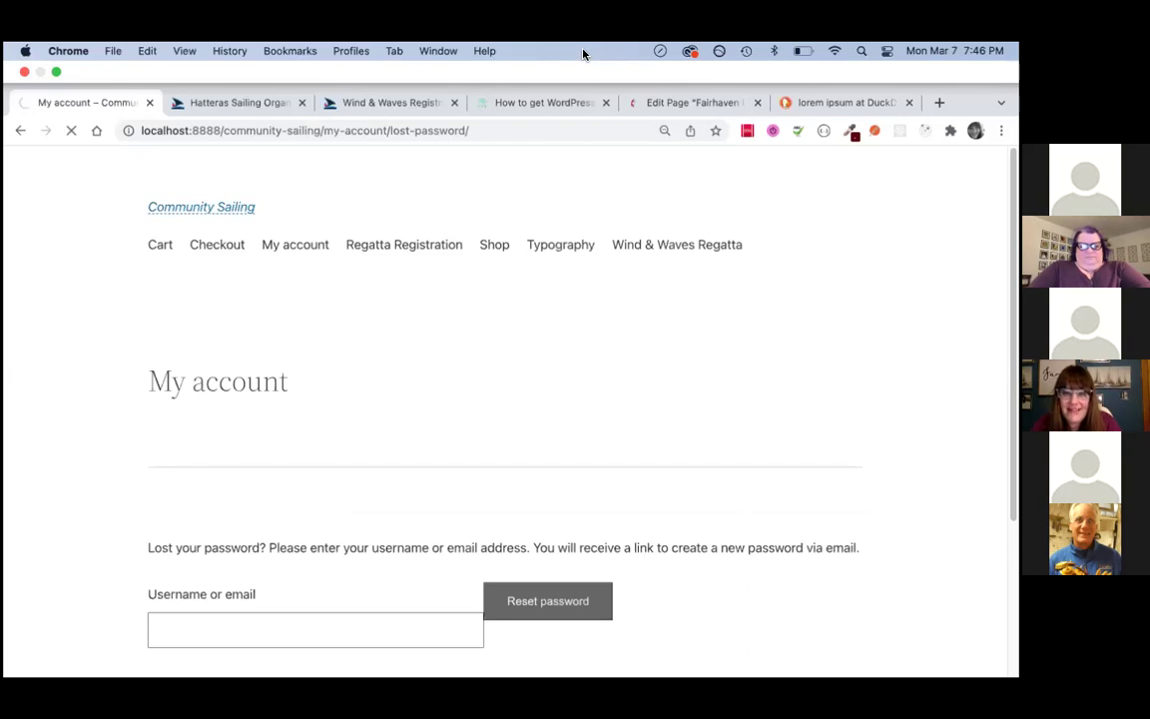
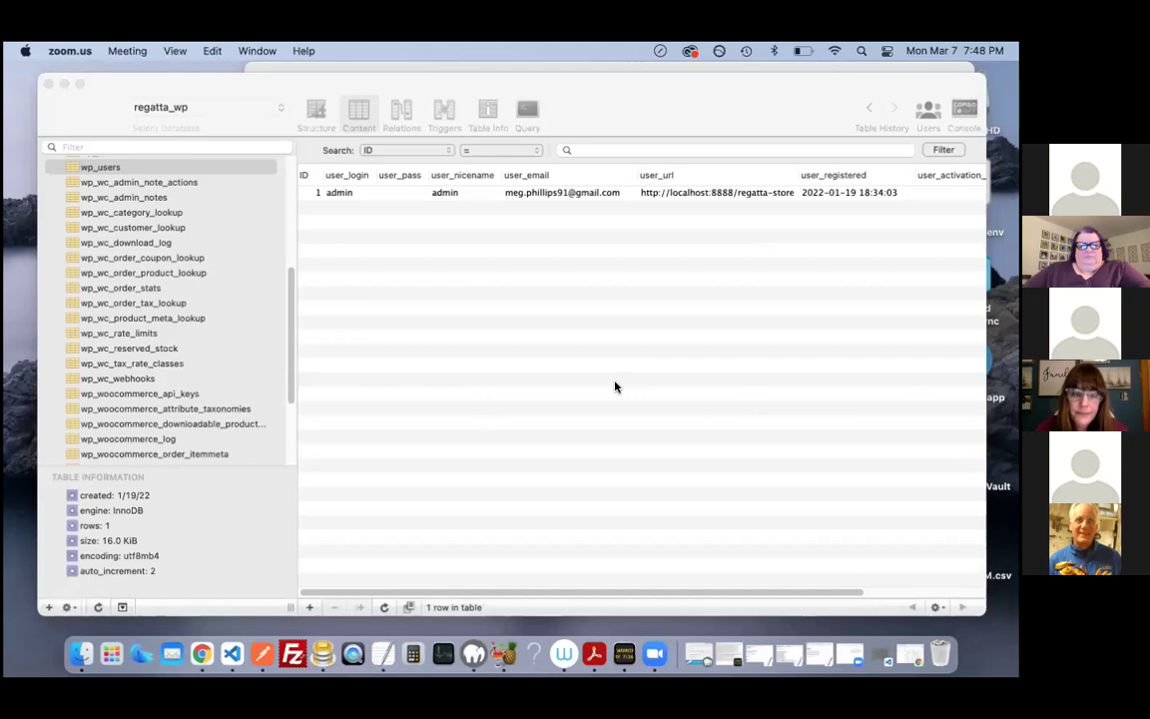
pyautogui.click(202, 654)
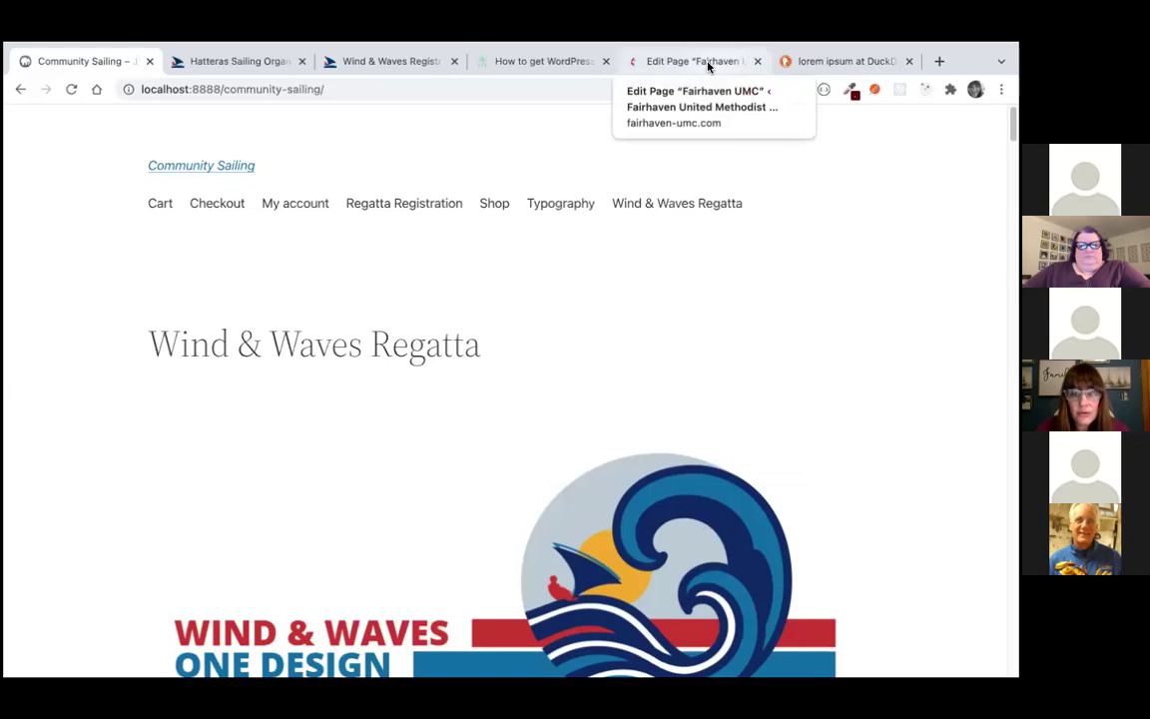
# Return to the Fairhaven UMC page editor, leave it and open the church site's list of all pages
pyautogui.click(698, 61)
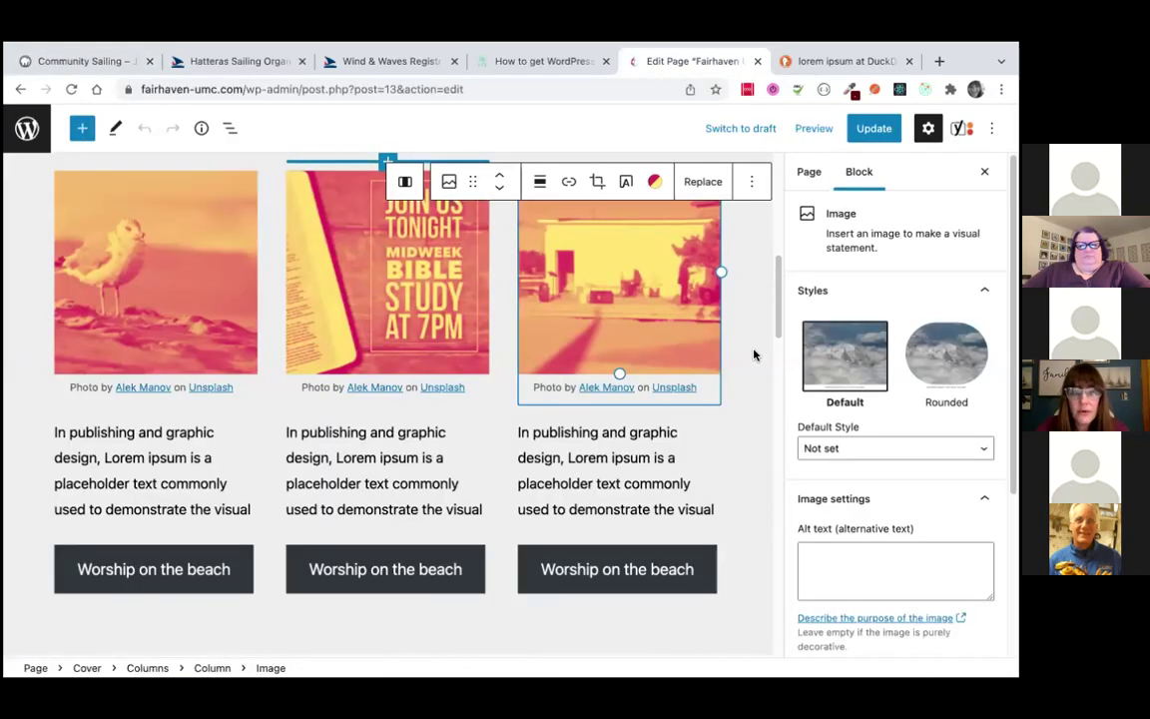
pyautogui.scroll(10, 756, 354)
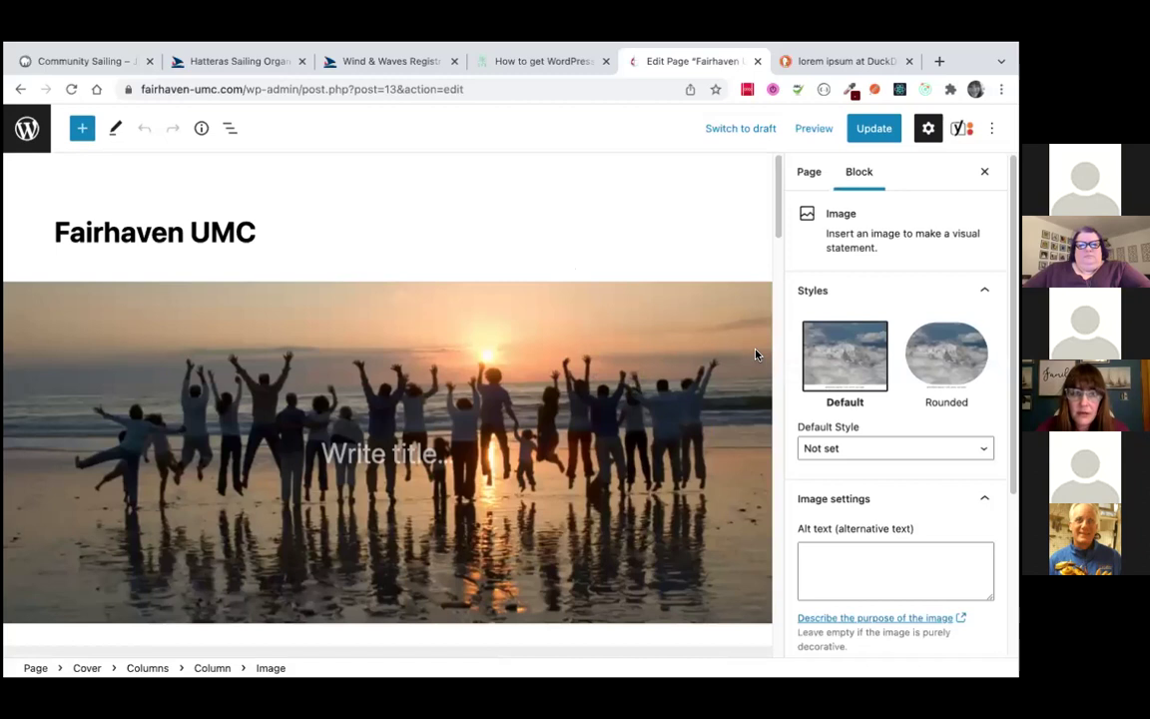
pyautogui.click(24, 130)
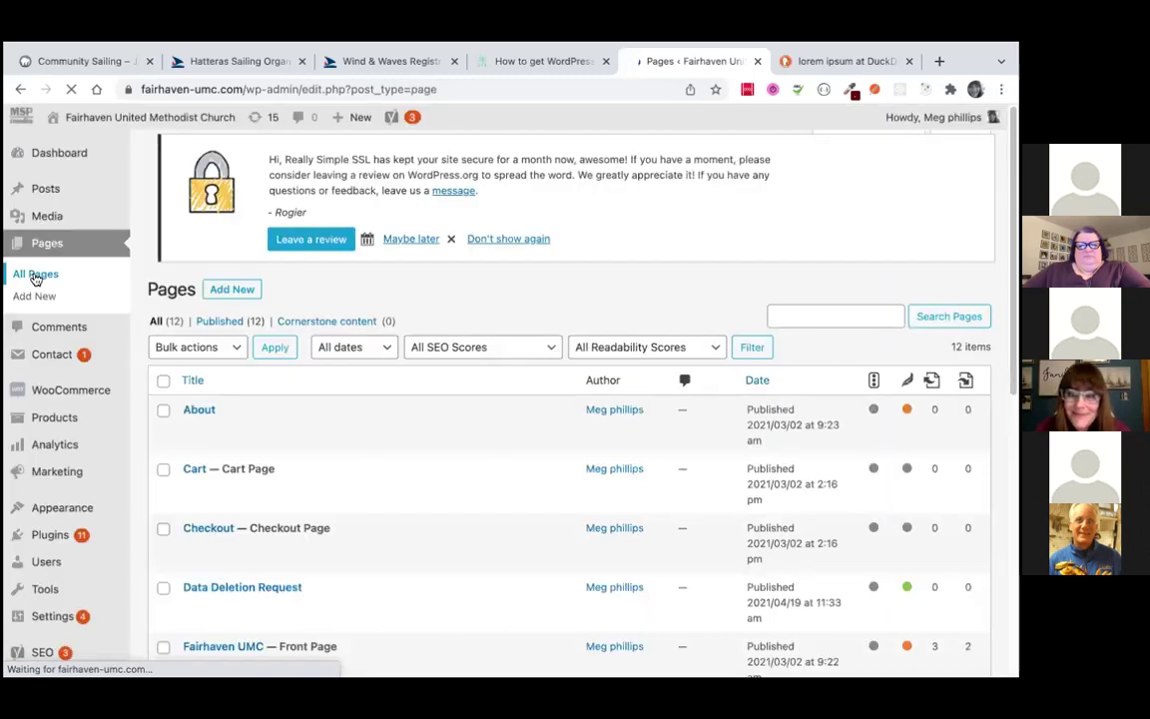
pyautogui.click(34, 276)
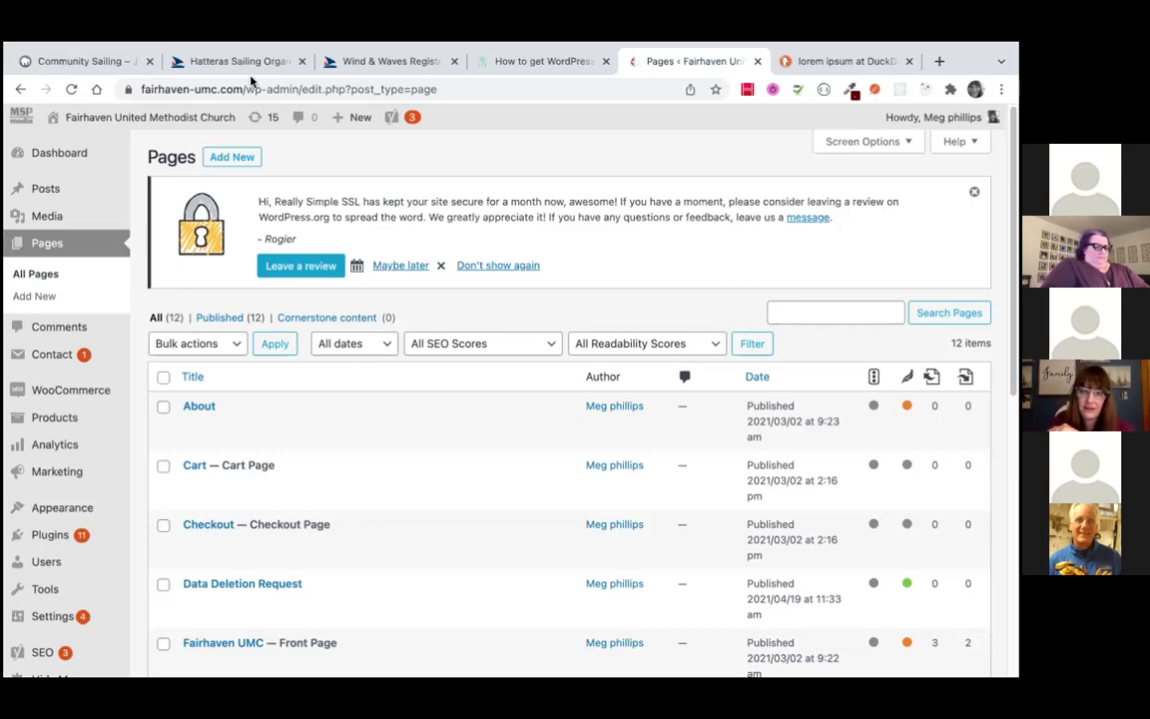
# Switch to the Hatteras Sailing site, enter its admin dashboard and open the media library
pyautogui.moveTo(248, 44)
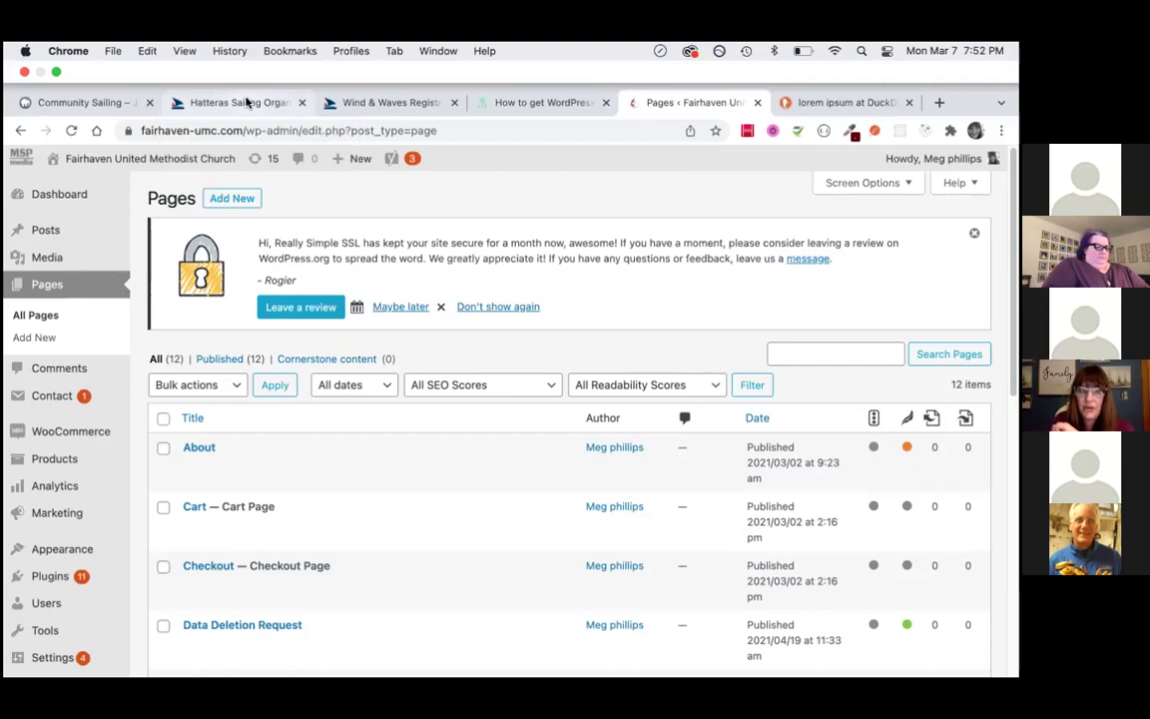
pyautogui.click(247, 101)
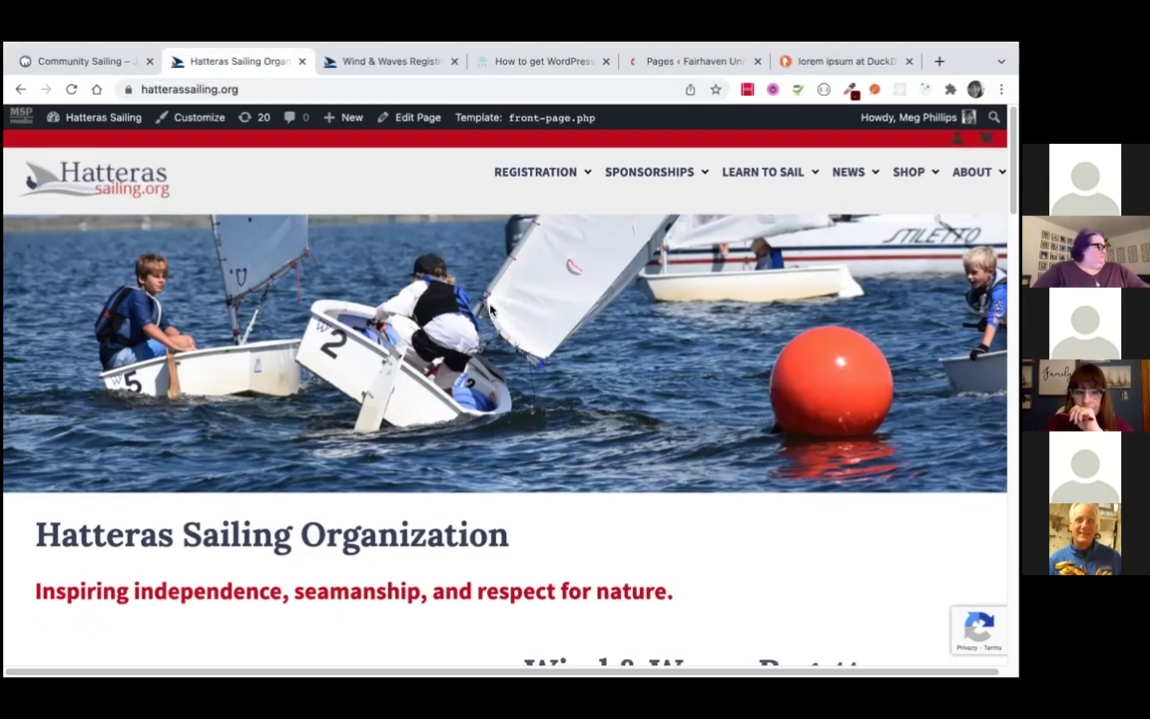
pyautogui.click(84, 118)
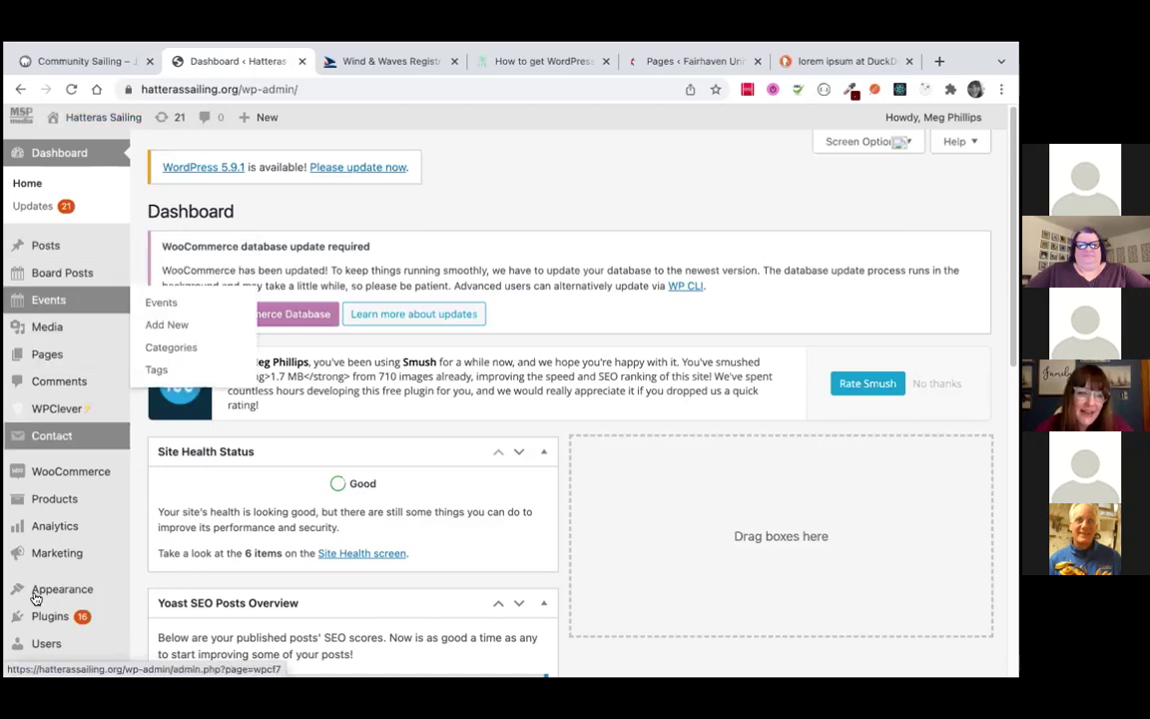
pyautogui.moveTo(42, 618)
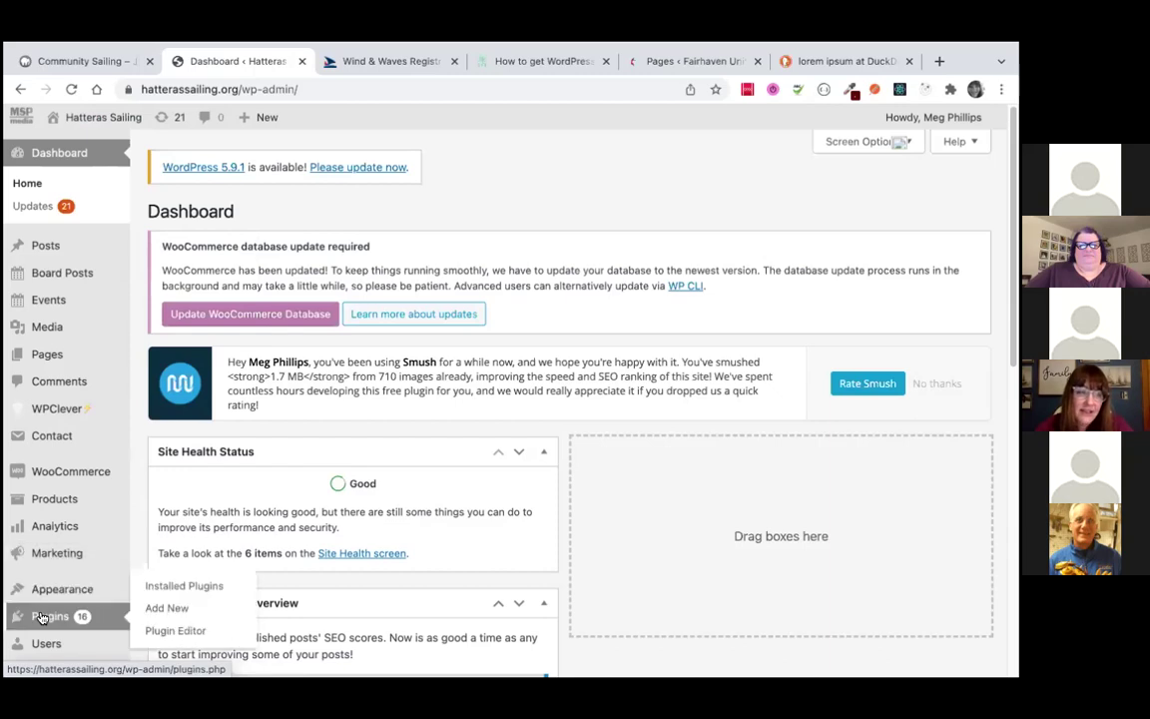
pyautogui.click(55, 329)
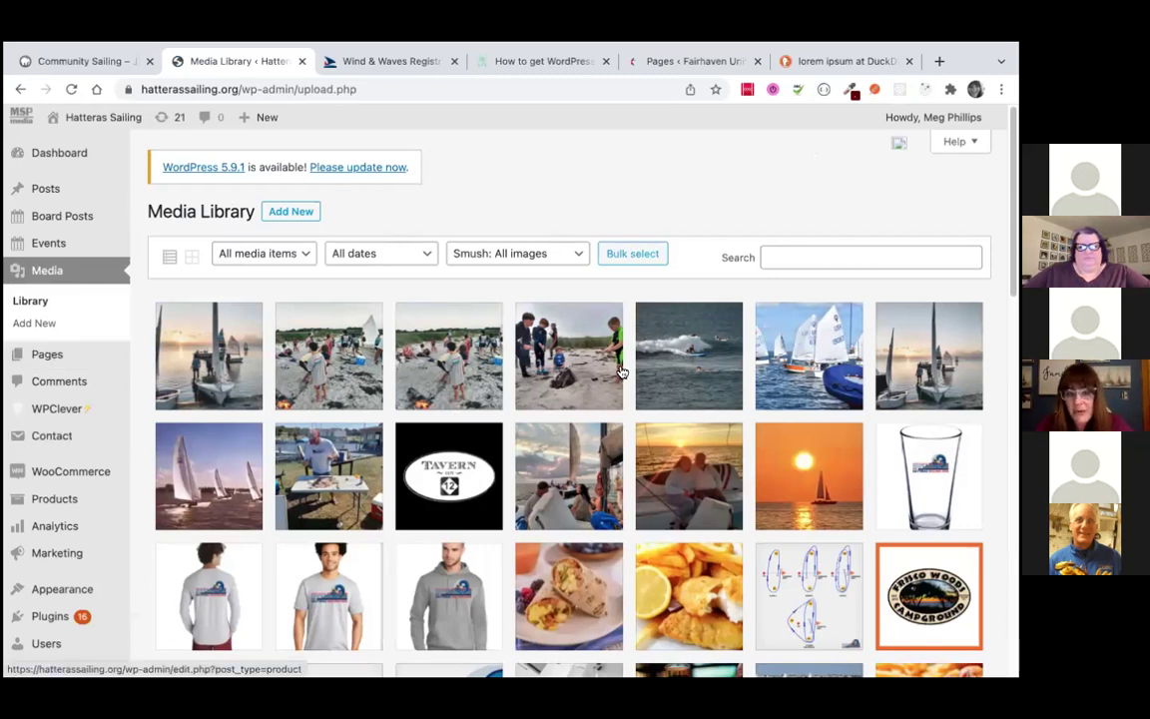
# Look through the uploaded sailing and event photos in the Hatteras Sailing media library, returning to the newest ones
pyautogui.scroll(-1, 619, 370)
pyautogui.scroll(-5, 619, 371)
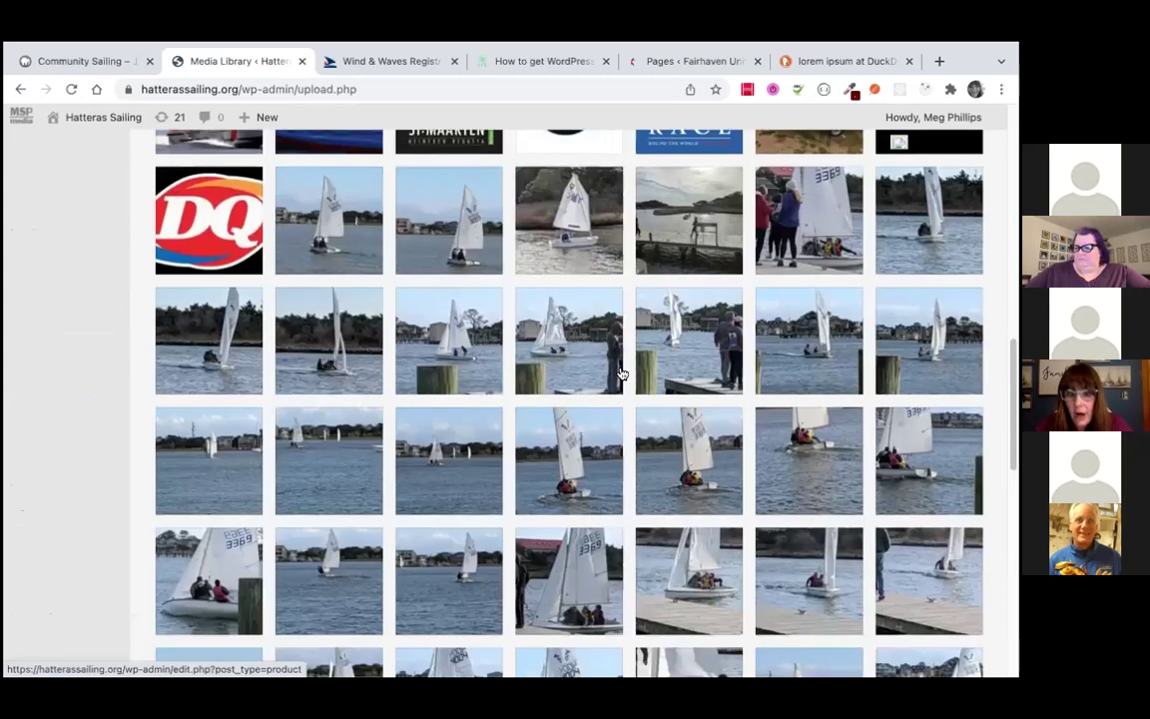
pyautogui.scroll(-5, 619, 372)
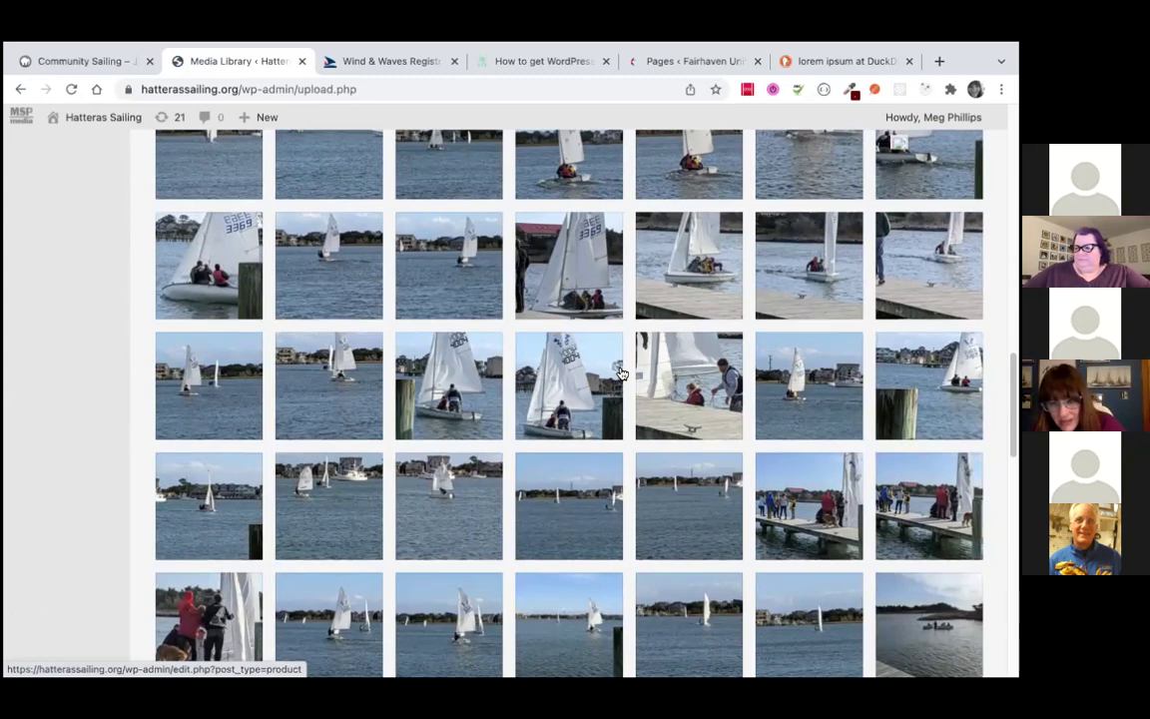
pyautogui.scroll(-10, 618, 385)
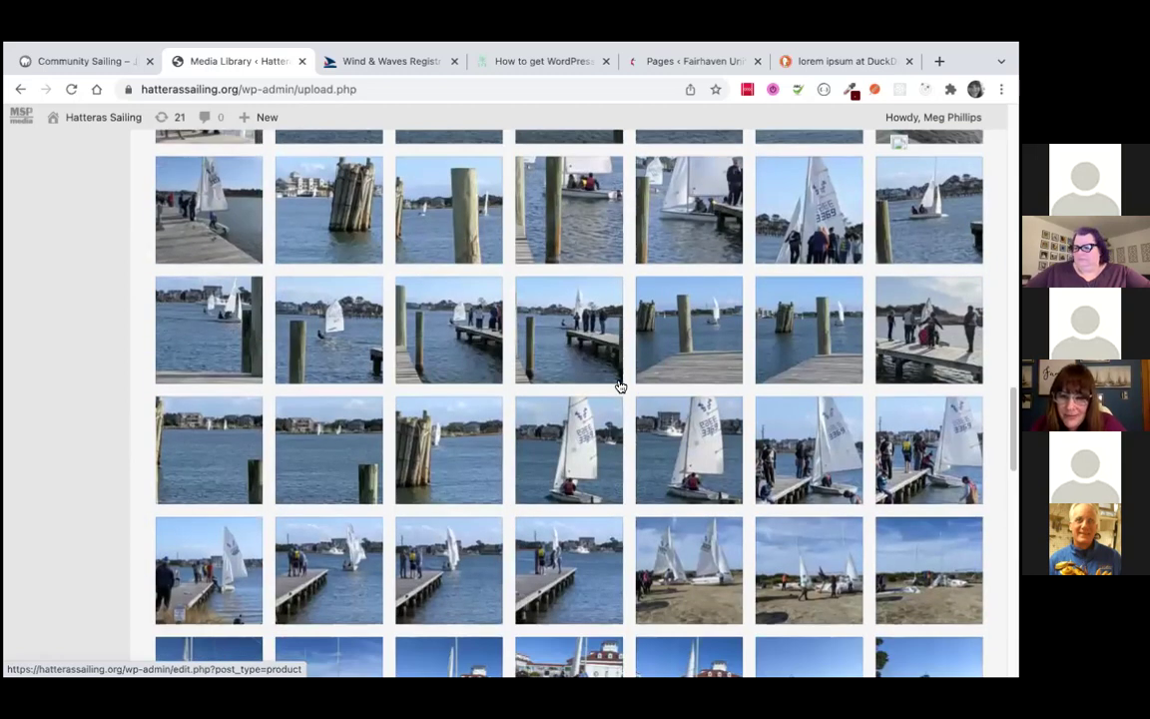
pyautogui.scroll(-10, 618, 385)
pyautogui.scroll(-3, 618, 385)
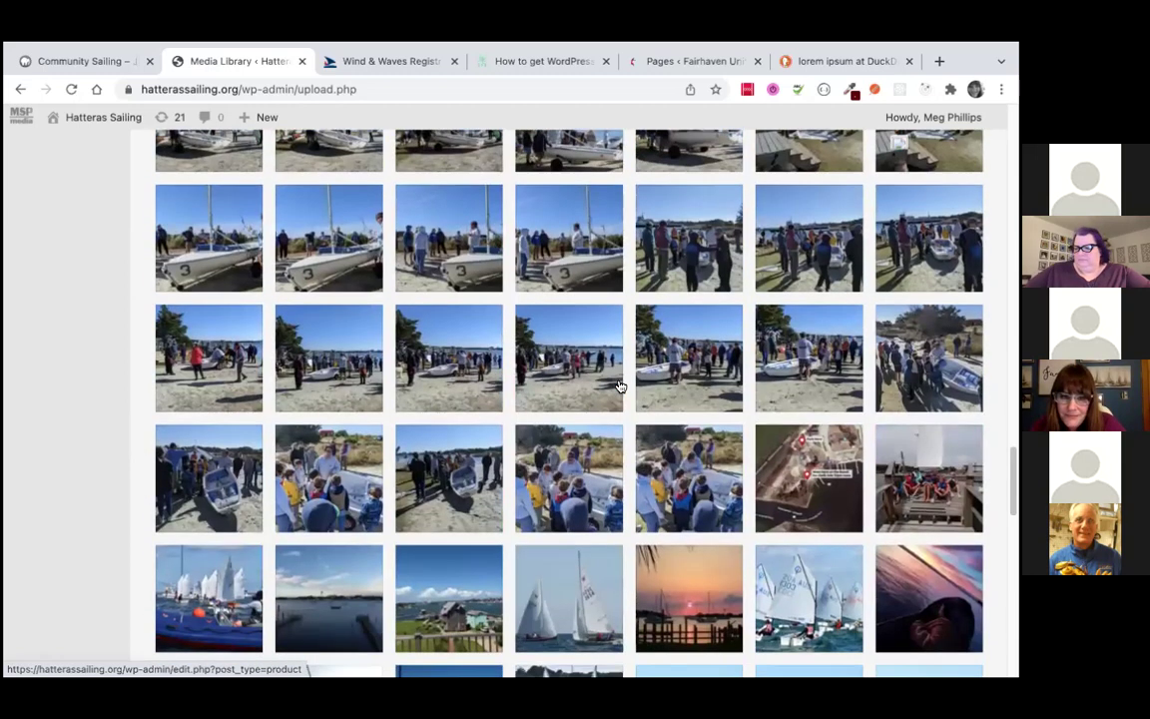
pyautogui.scroll(-10, 614, 411)
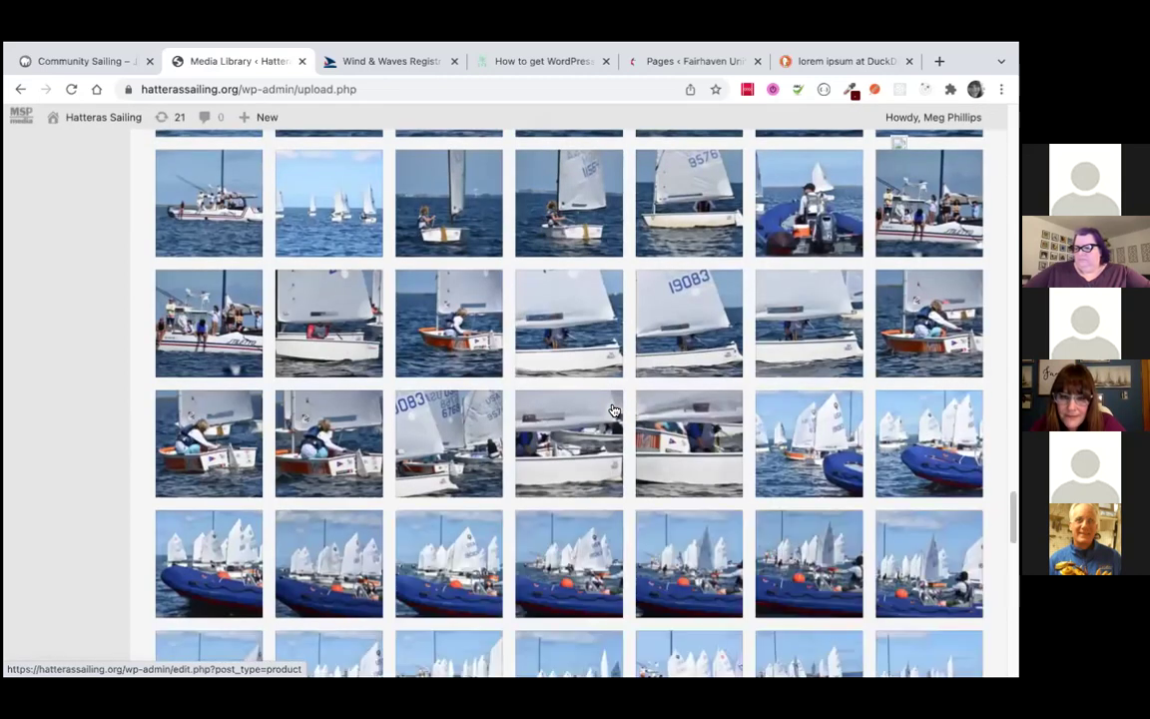
pyautogui.scroll(10, 614, 410)
pyautogui.scroll(10, 611, 407)
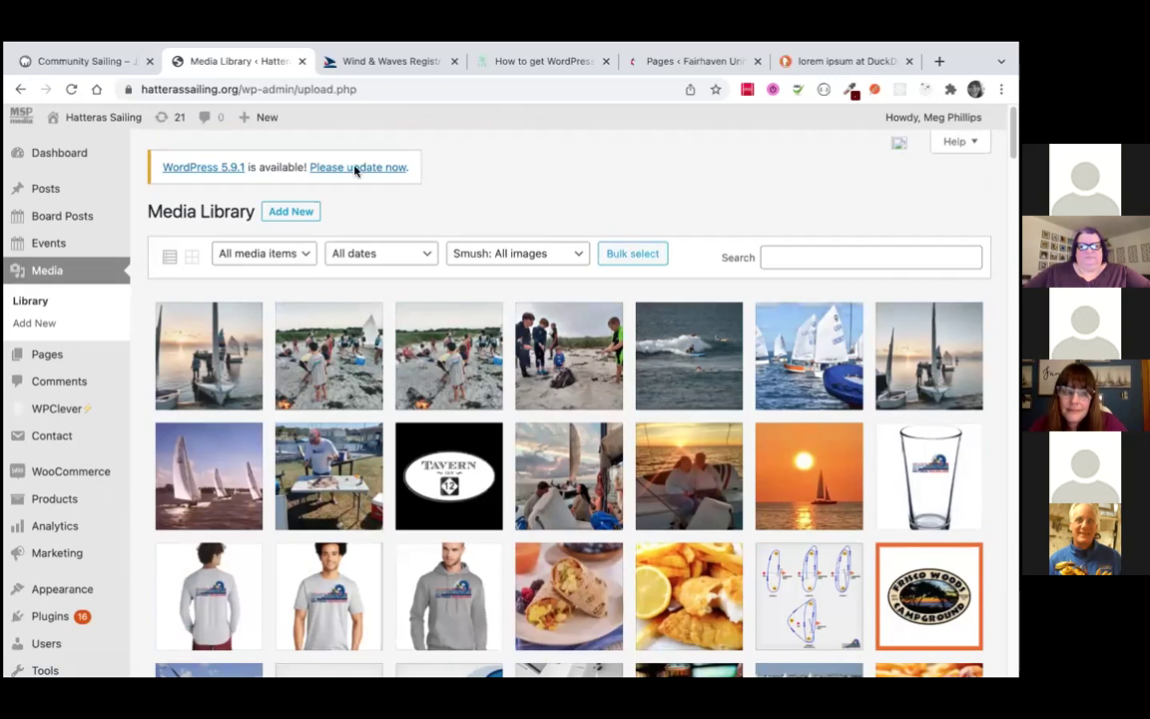
# Find the 2022 Wind & Waves Sunrise Yoga product in the product list and view its published page
pyautogui.click(57, 499)
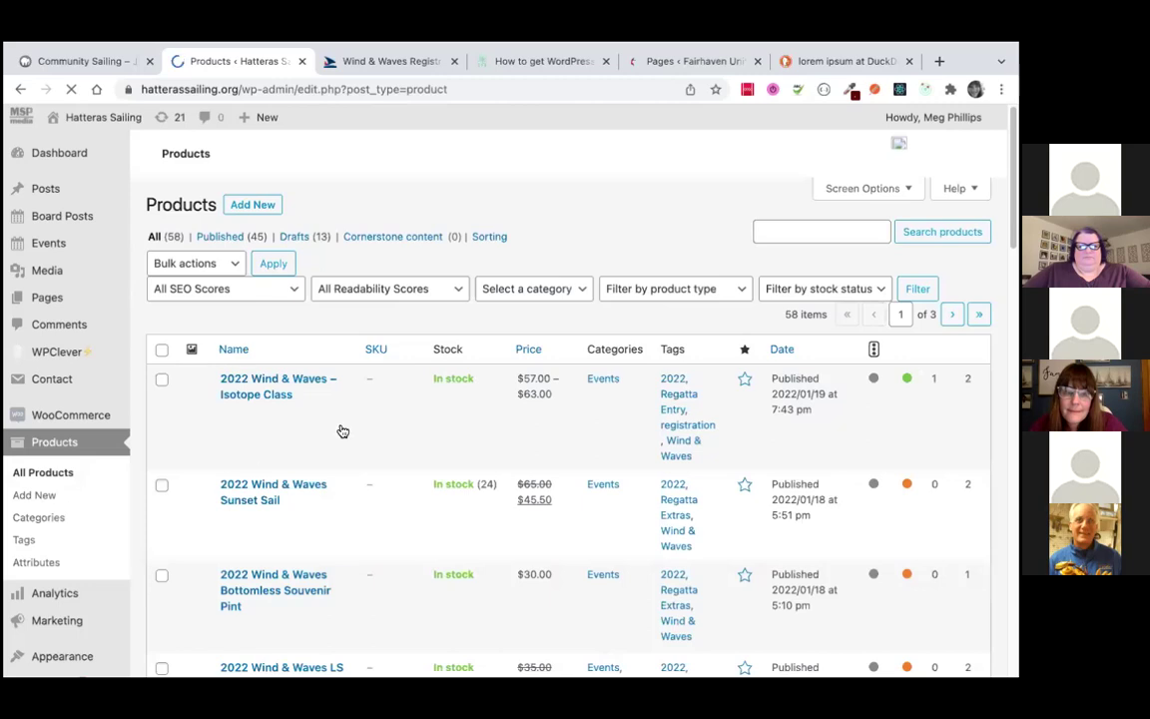
pyautogui.scroll(-1, 414, 405)
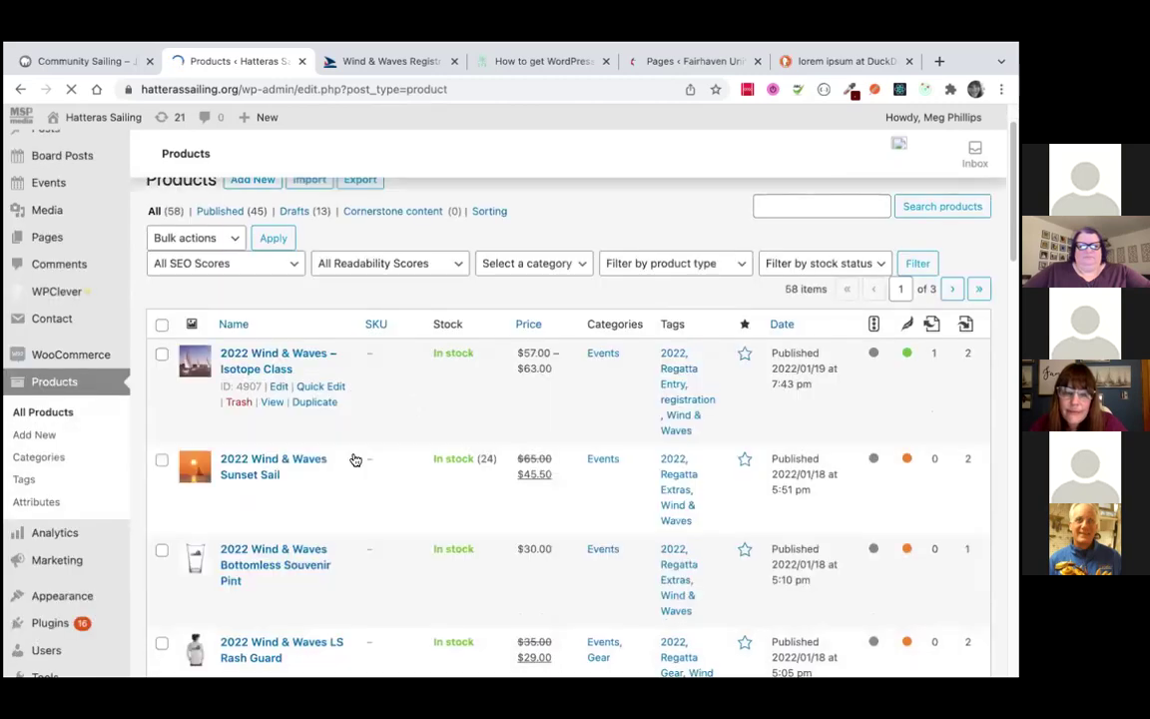
pyautogui.scroll(-8, 401, 518)
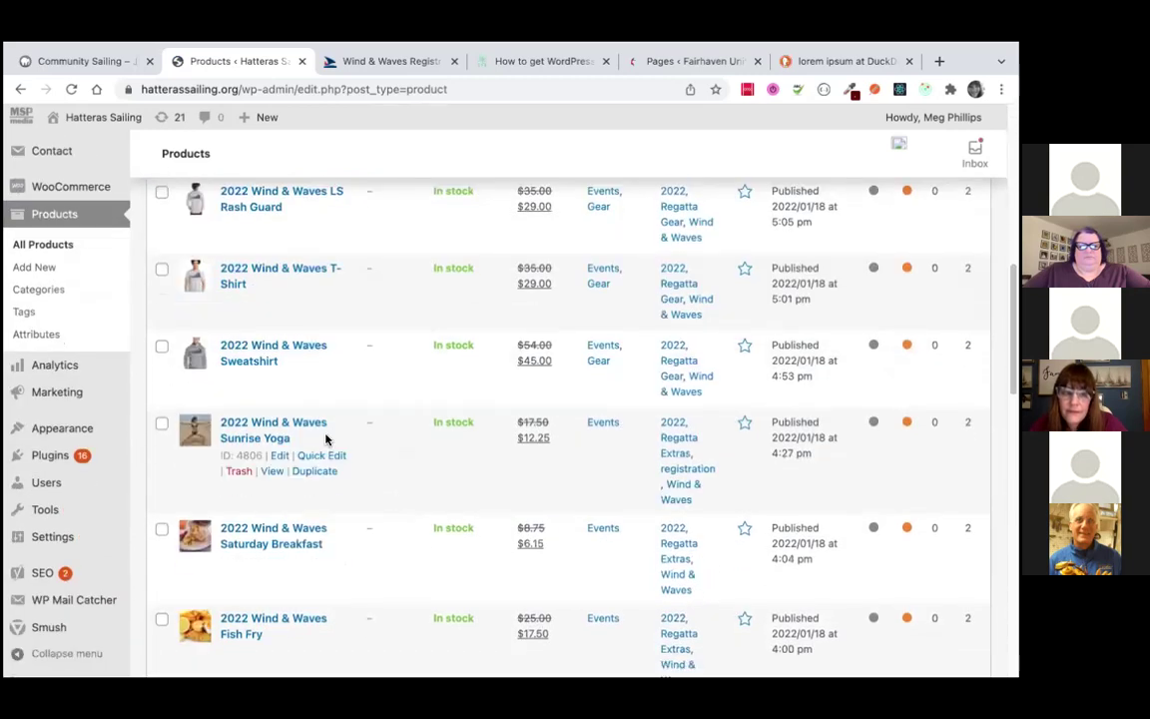
pyautogui.click(272, 472)
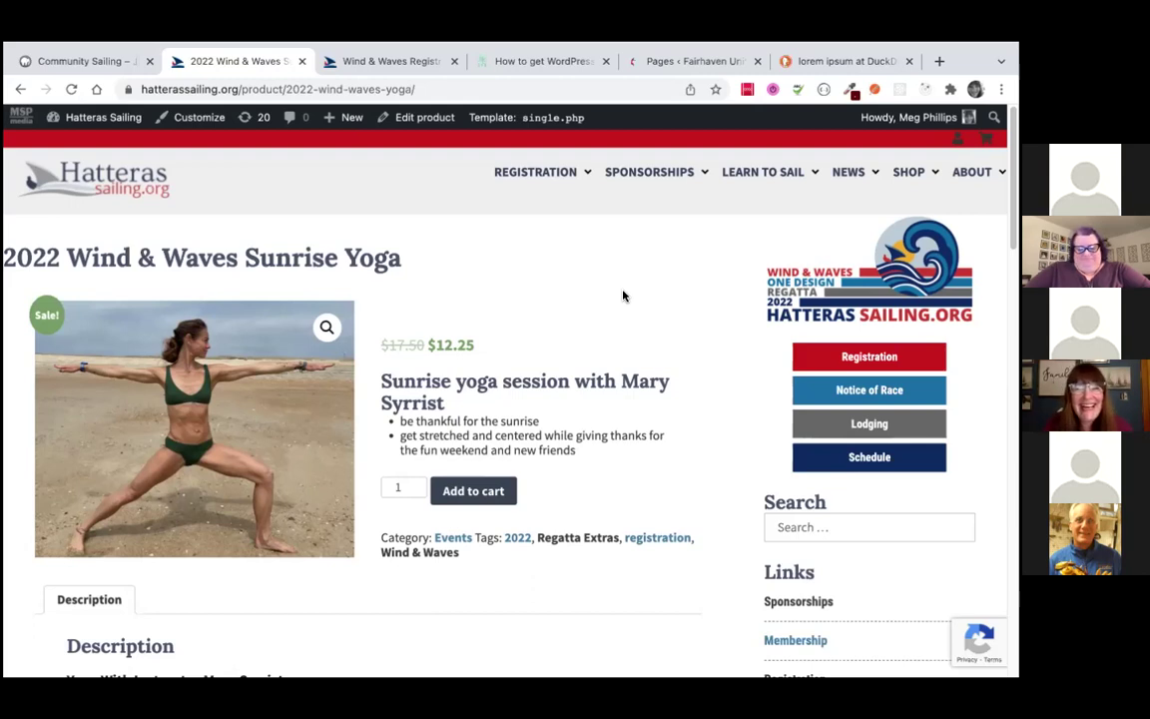
# Go back to the Hatteras Sailing dashboard, find Smush among the installed plugins and open its settings
pyautogui.click(89, 120)
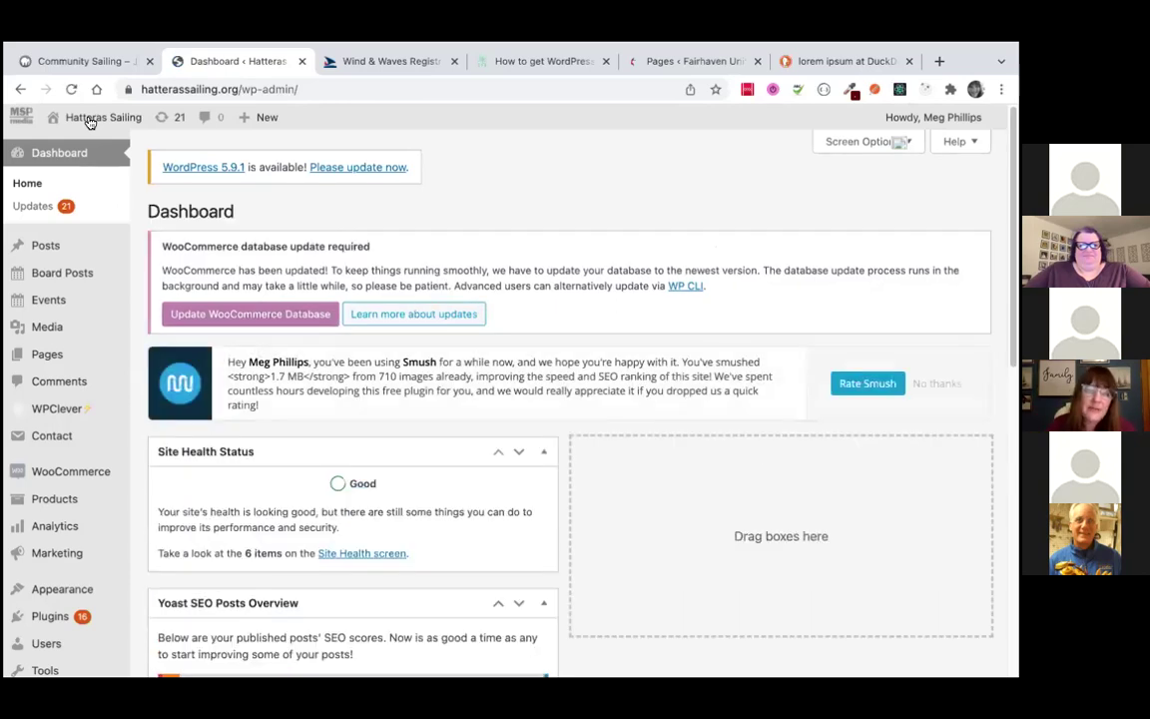
pyautogui.click(48, 617)
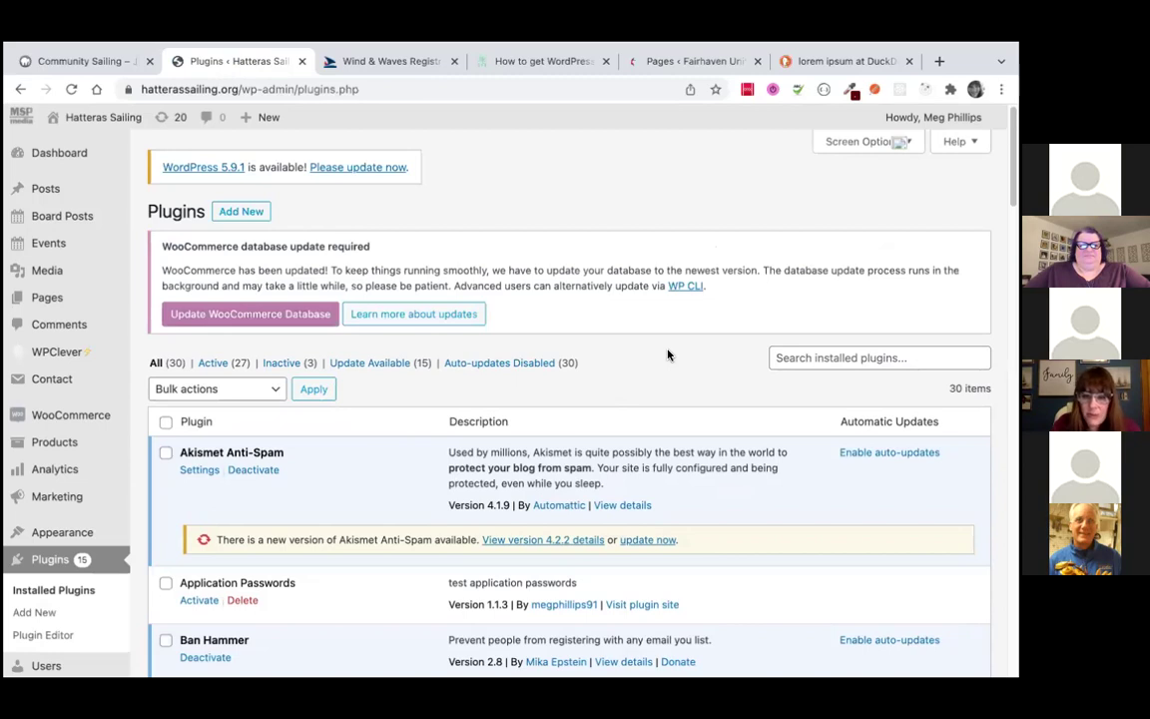
pyautogui.scroll(-5, 729, 299)
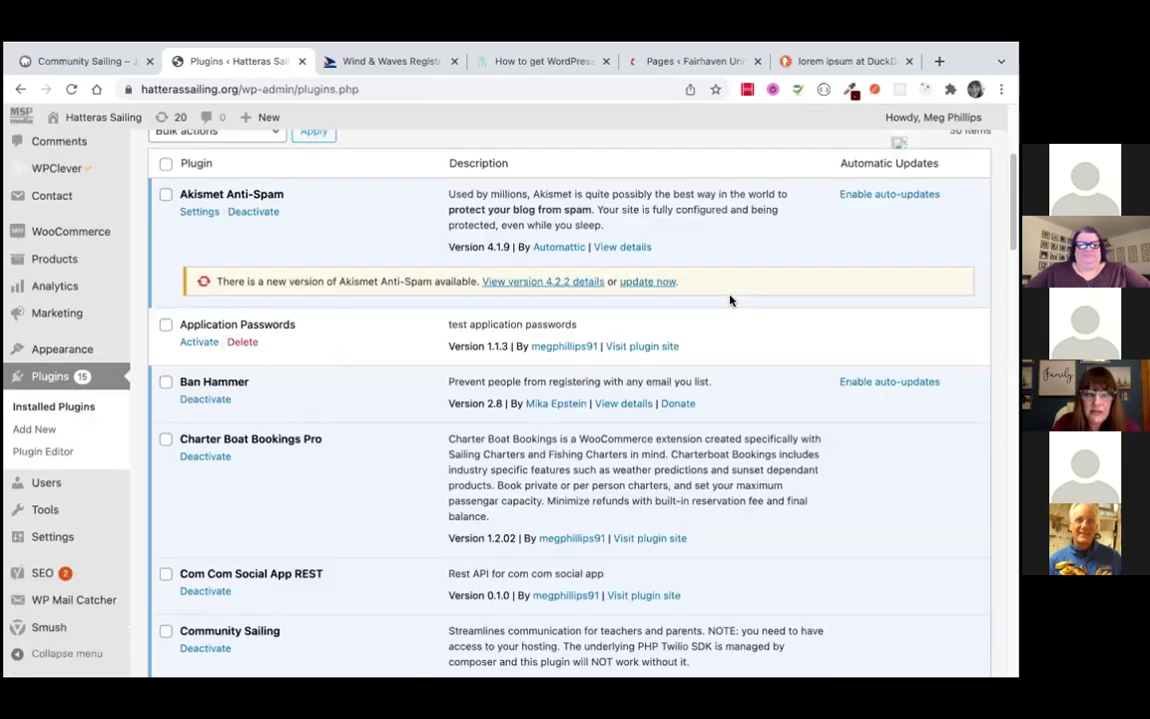
pyautogui.scroll(-10, 729, 298)
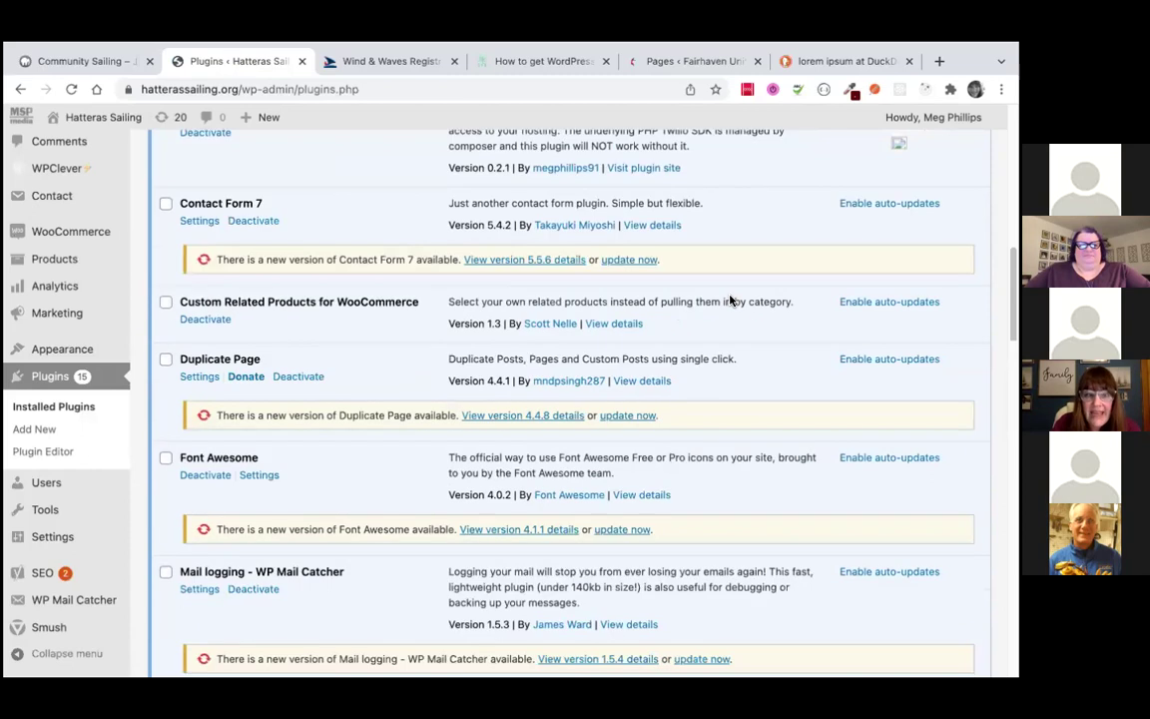
pyautogui.scroll(-6, 729, 298)
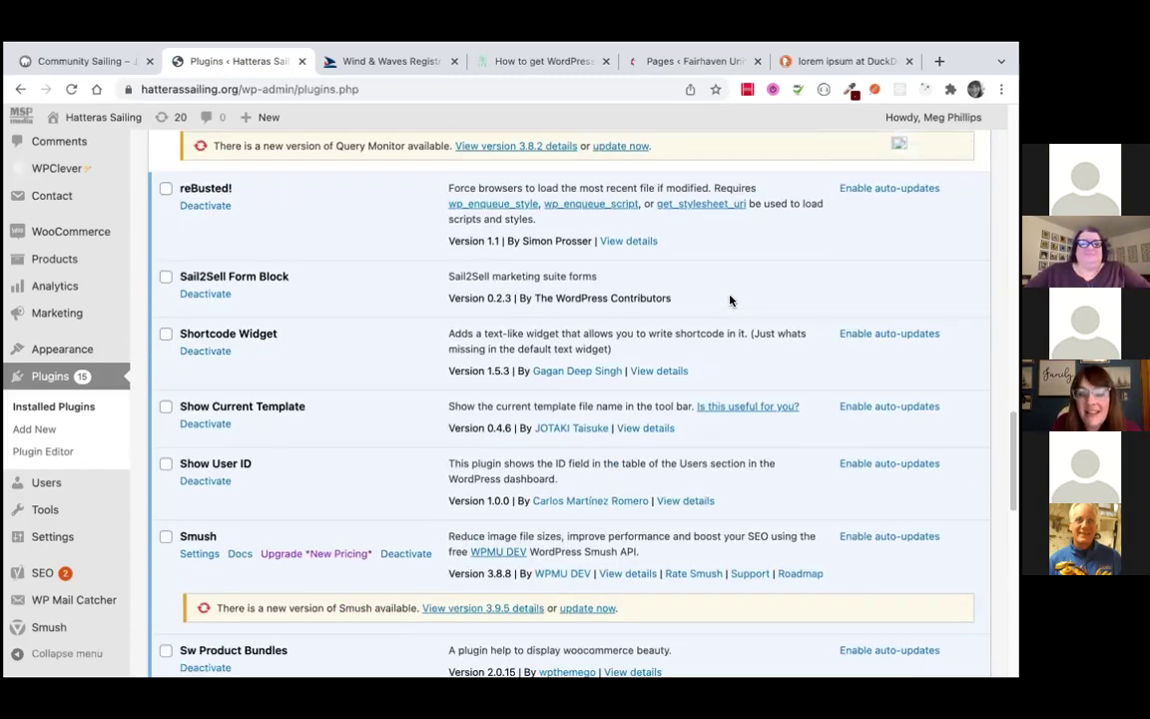
pyautogui.scroll(-1, 729, 301)
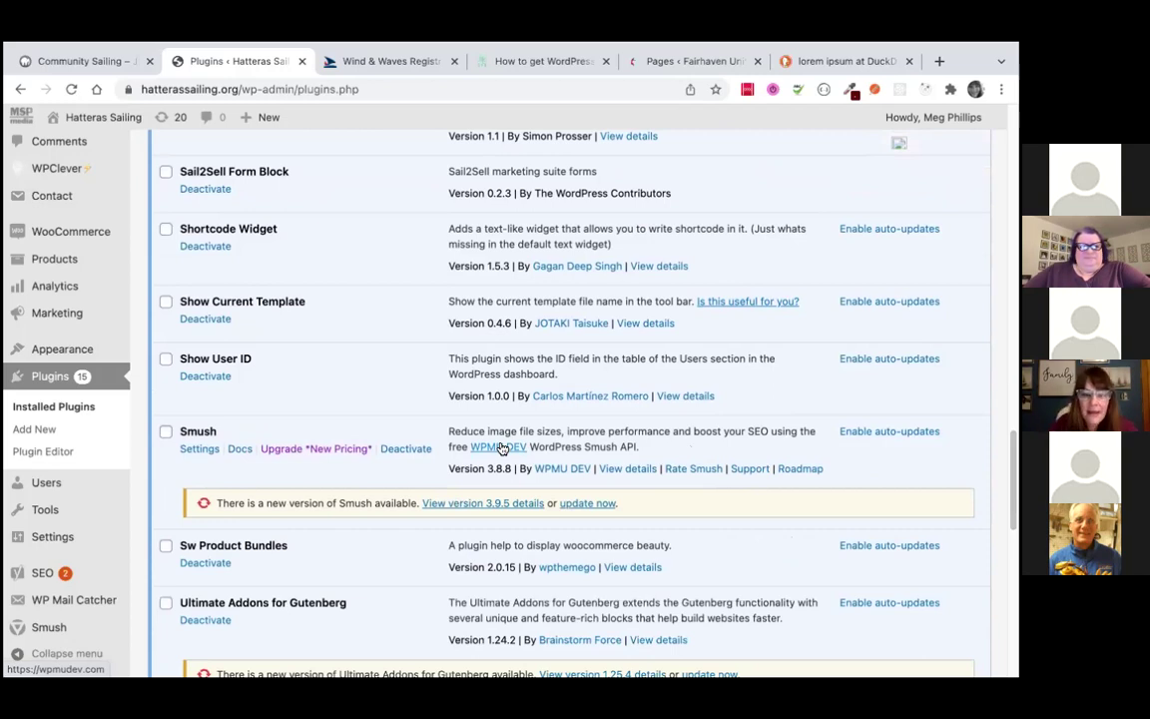
pyautogui.click(200, 451)
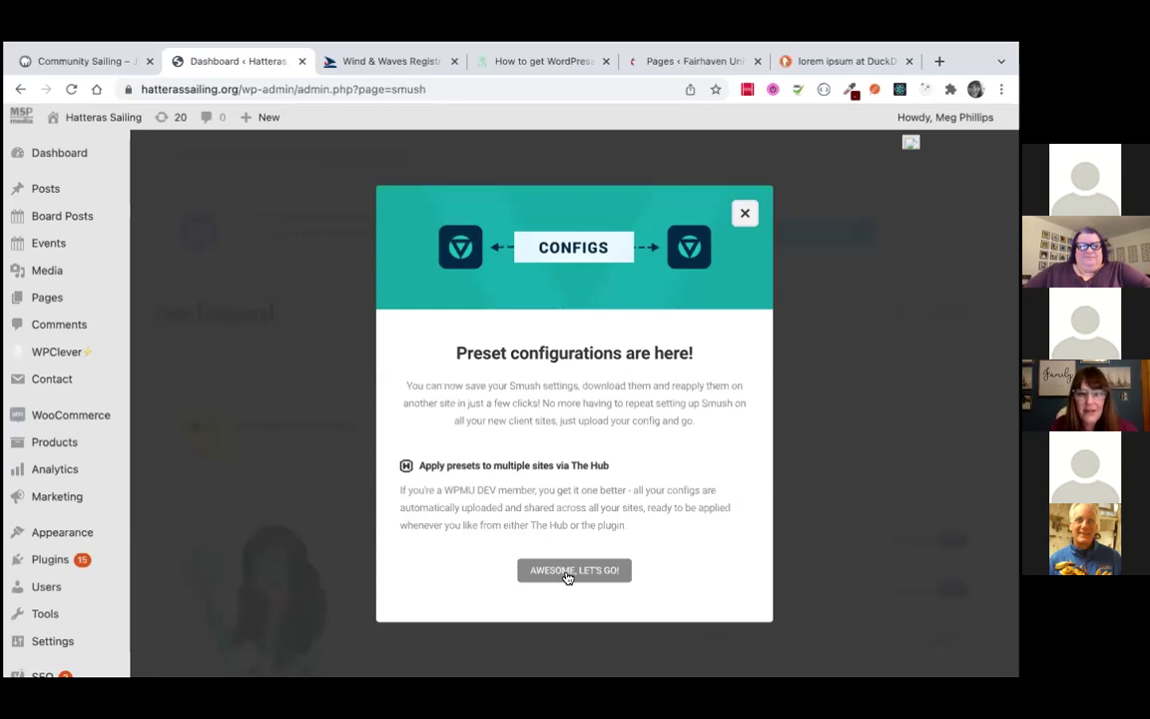
# Dismiss the Smush presets introduction and apply the Basic config preset to the site
pyautogui.click(587, 567)
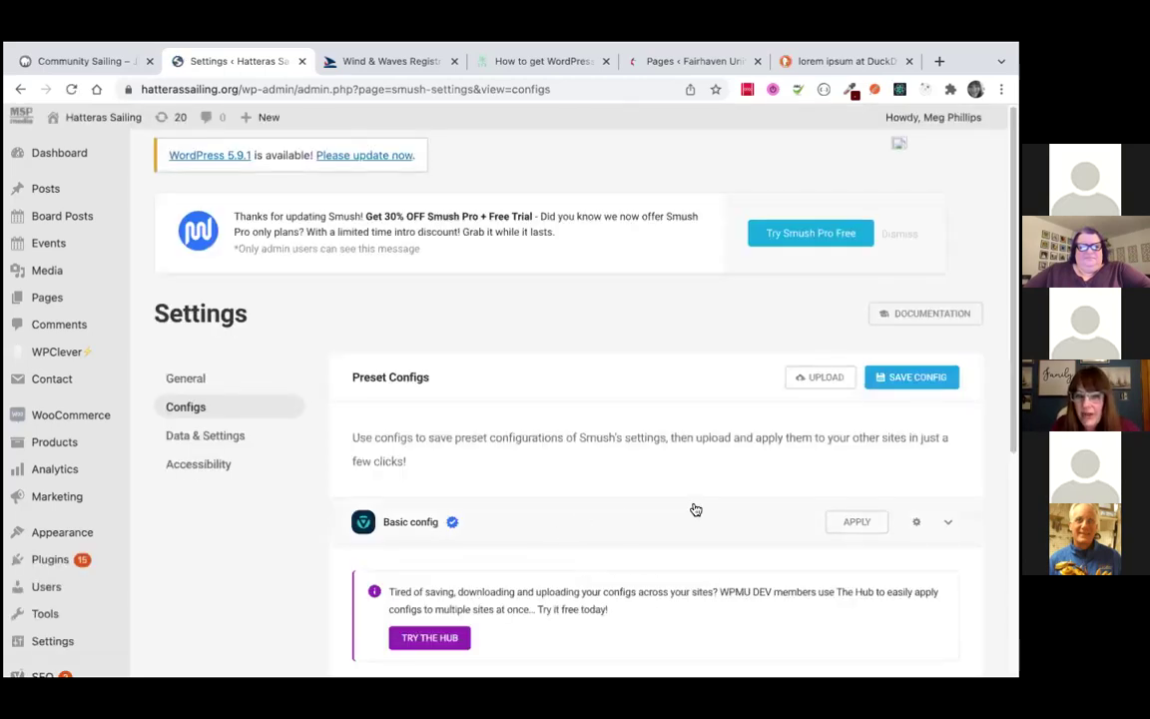
pyautogui.scroll(-2, 990, 471)
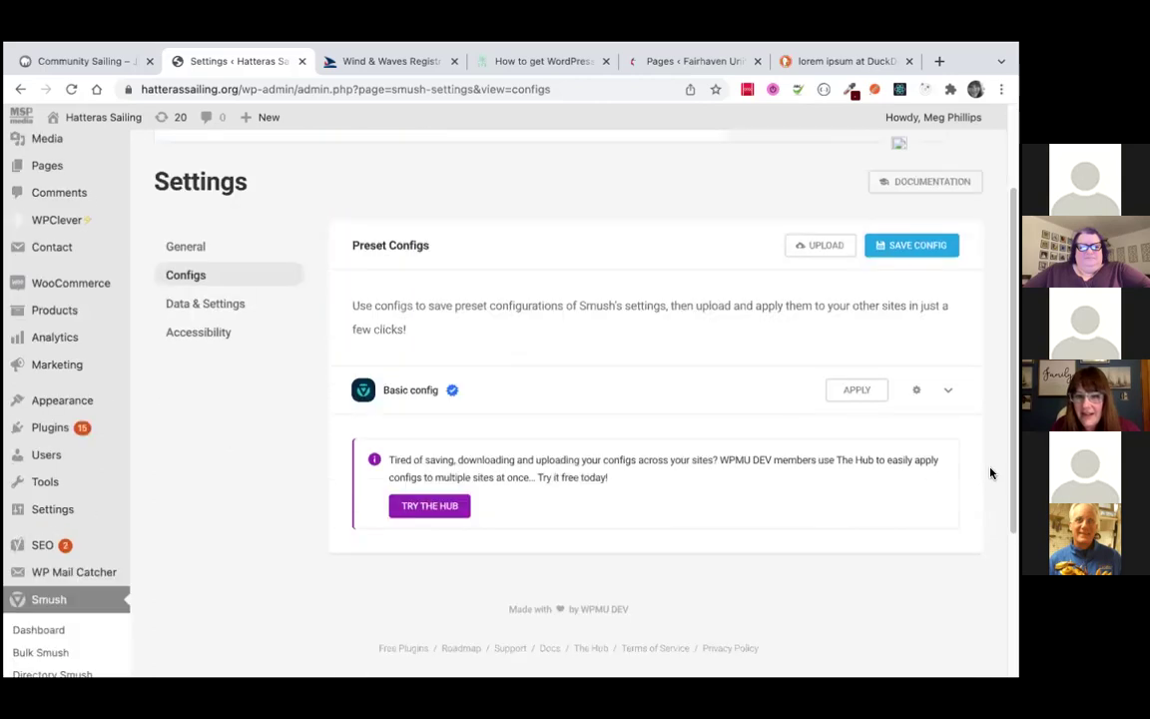
pyautogui.scroll(2, 990, 472)
pyautogui.click(855, 523)
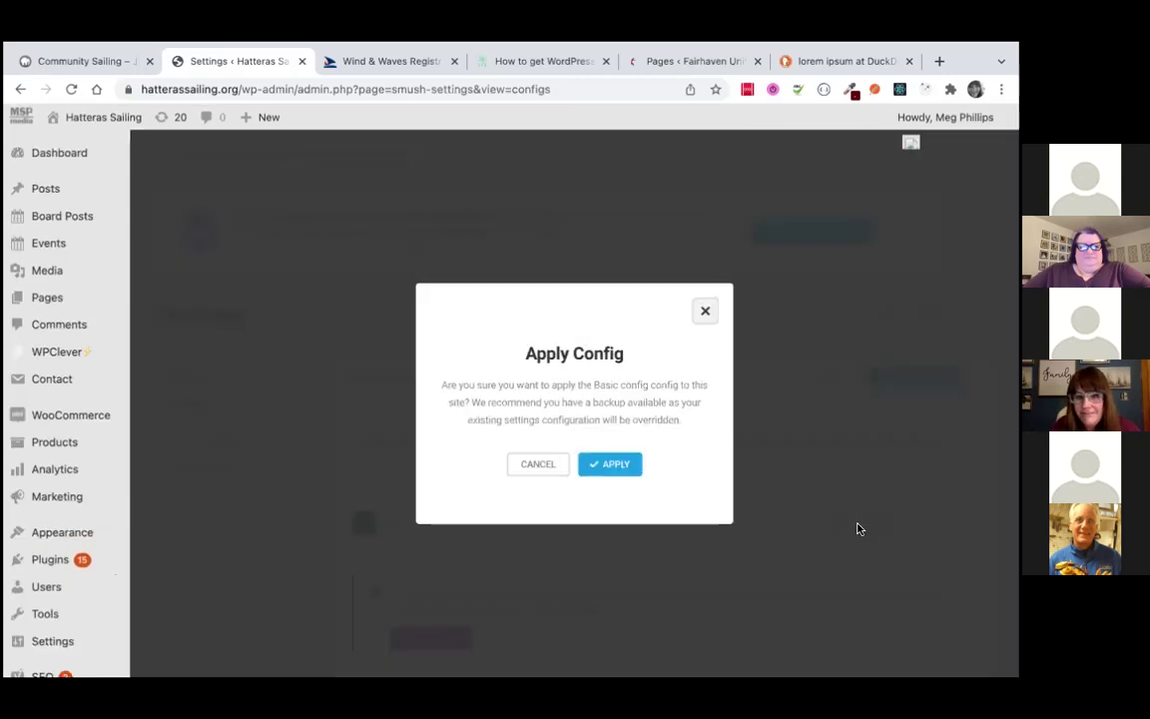
pyautogui.click(608, 468)
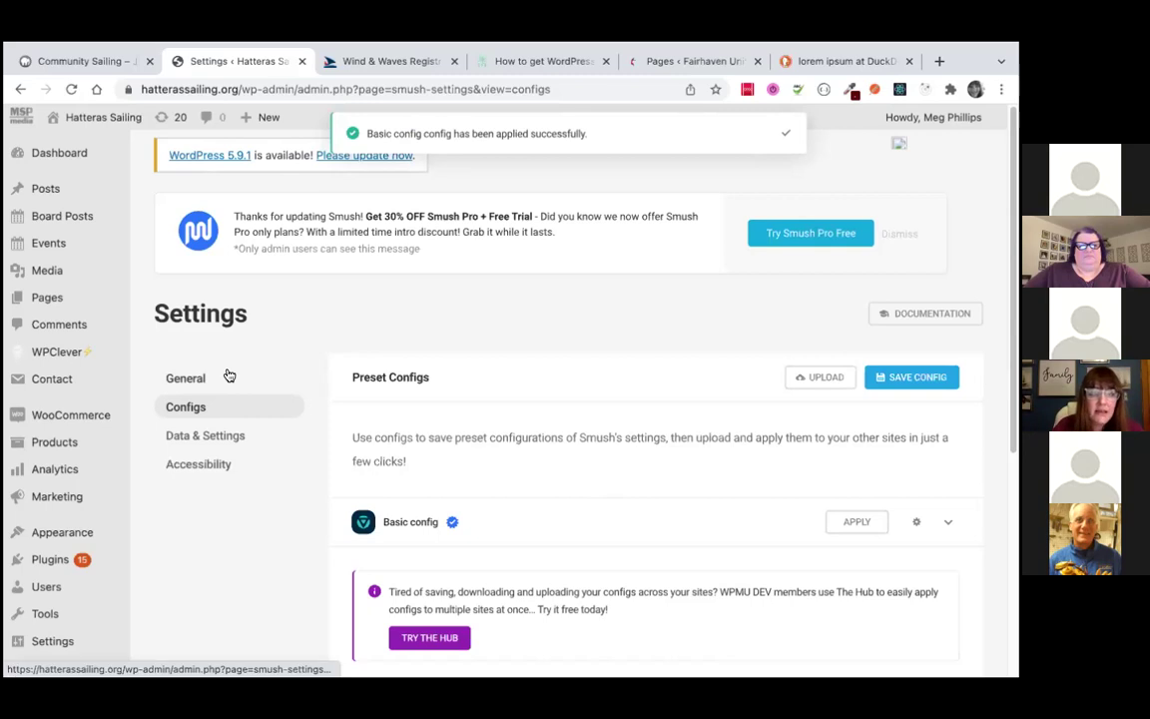
pyautogui.moveTo(45, 301)
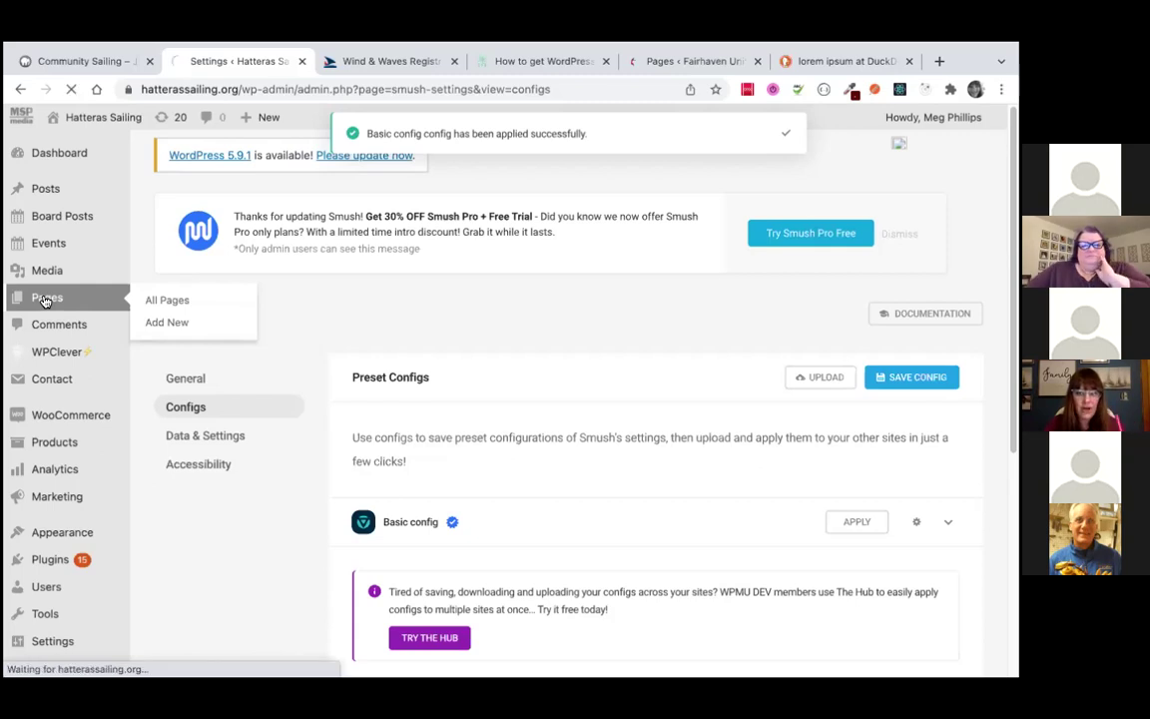
pyautogui.click(45, 301)
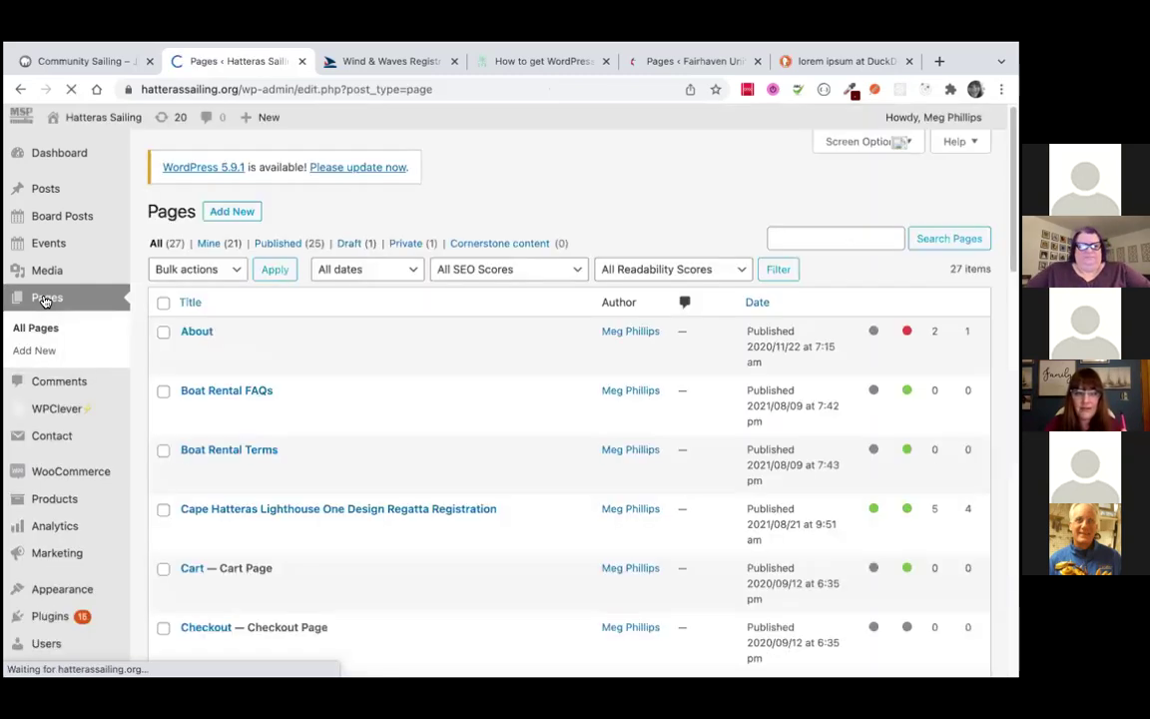
pyautogui.click(237, 214)
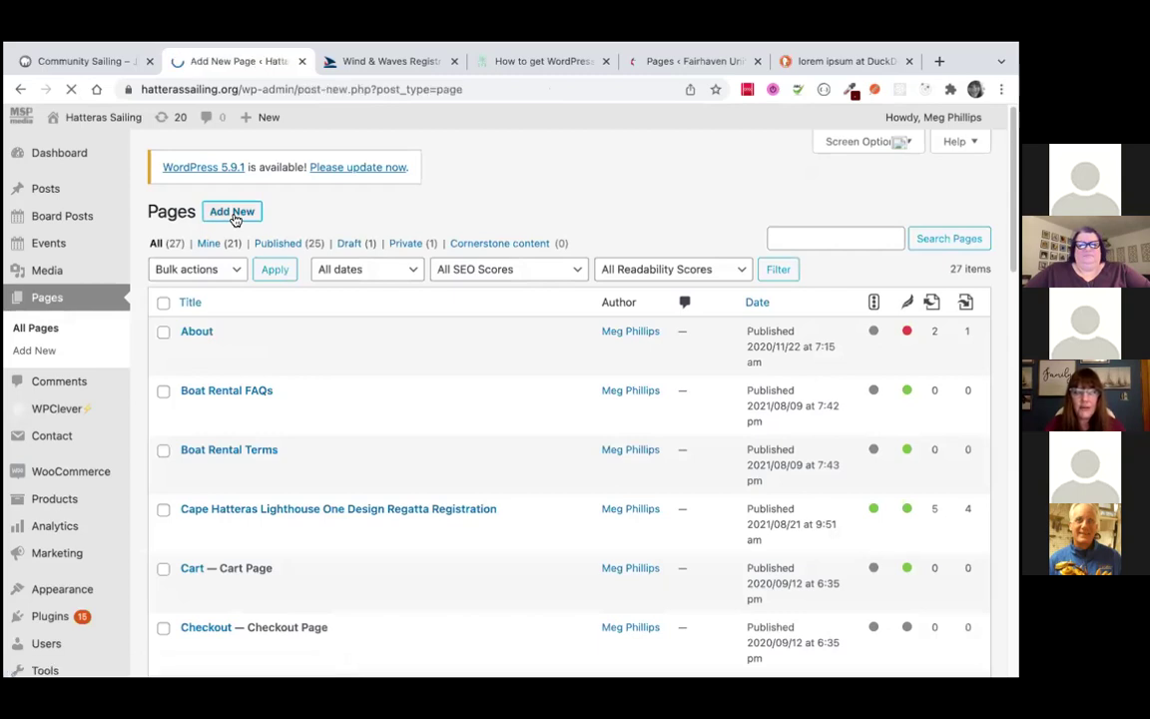
pyautogui.click(301, 60)
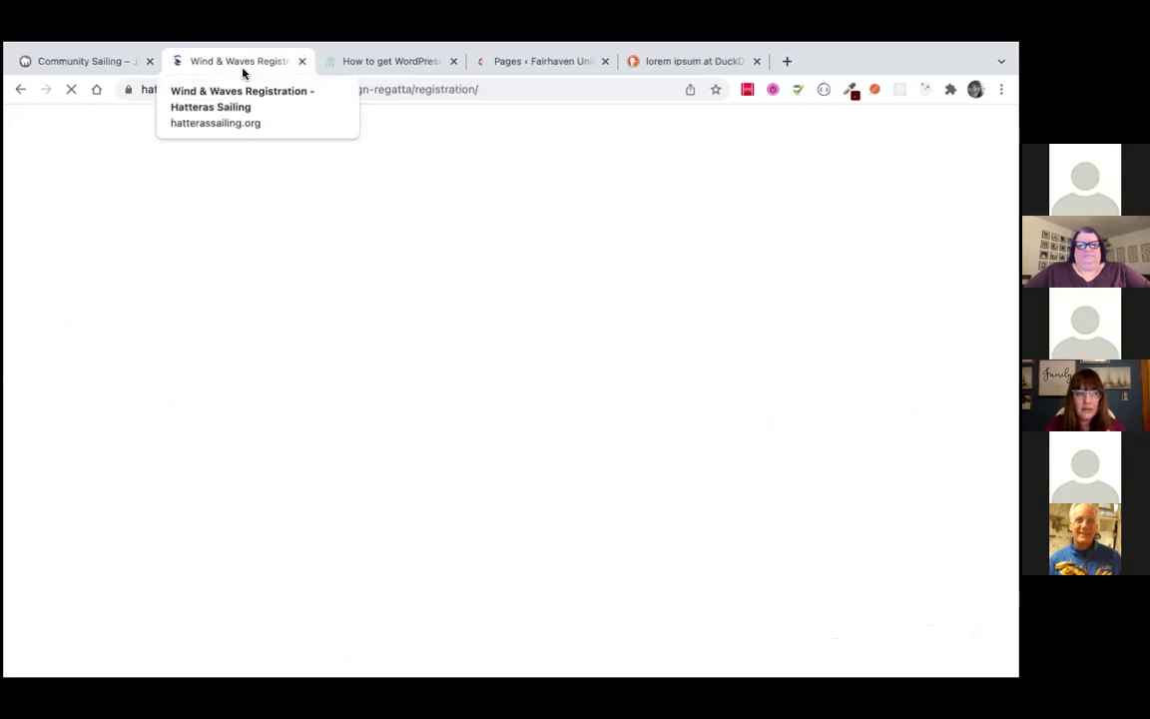
# Try to open the local hatterassailing site from the localhost:8888 index, and close the unneeded tabs
pyautogui.click(380, 90)
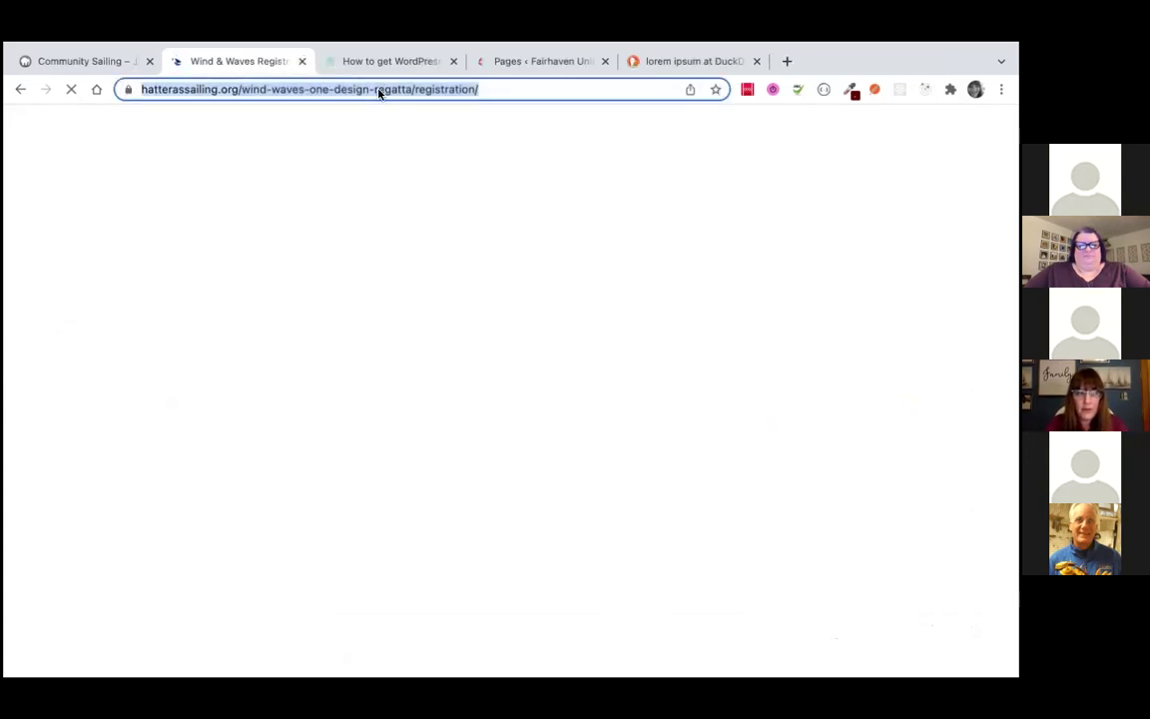
pyautogui.write('loc')
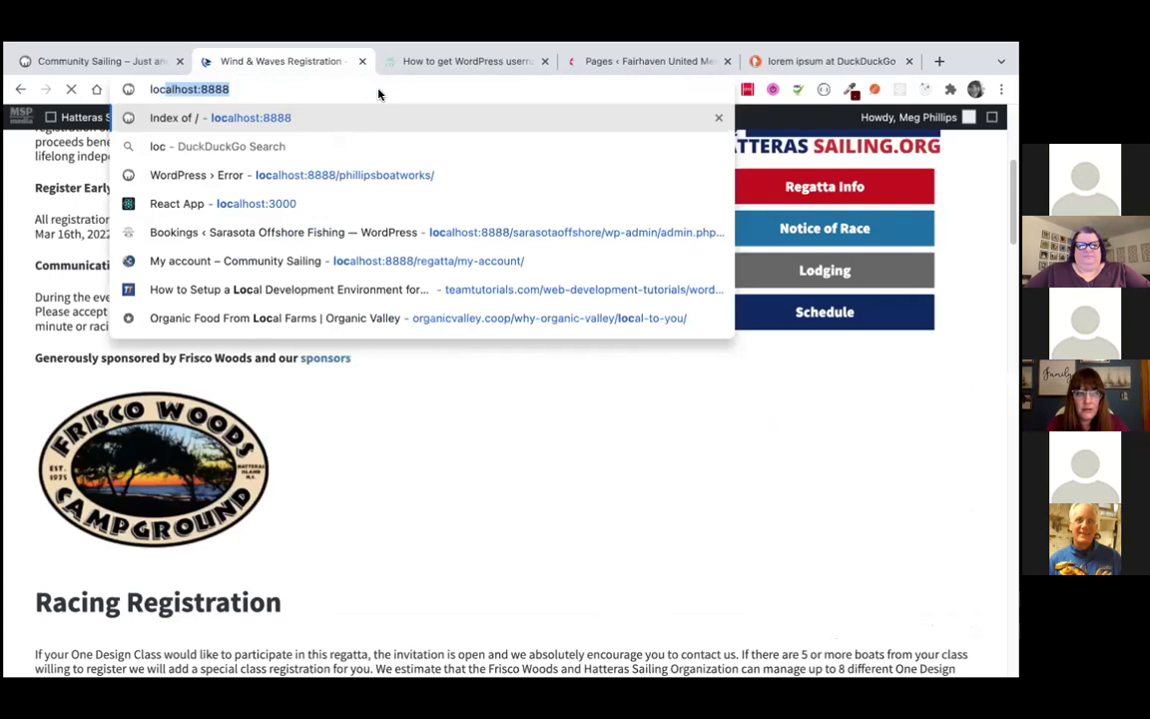
pyautogui.press('Return')
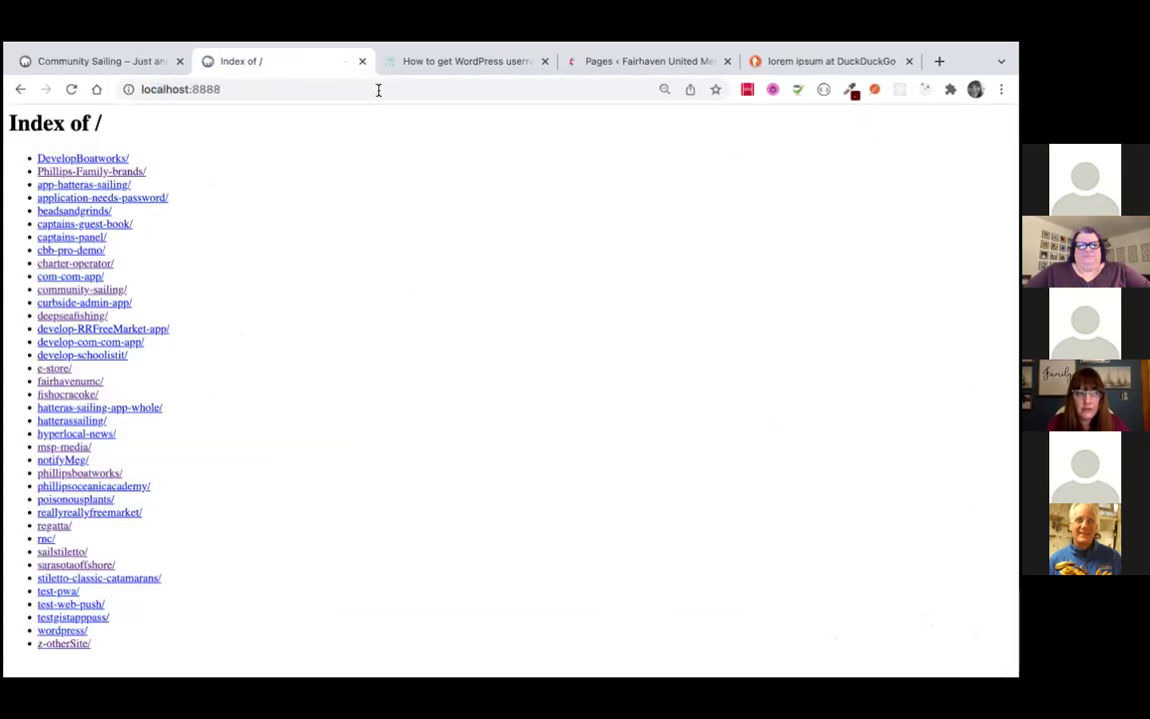
pyautogui.click(64, 424)
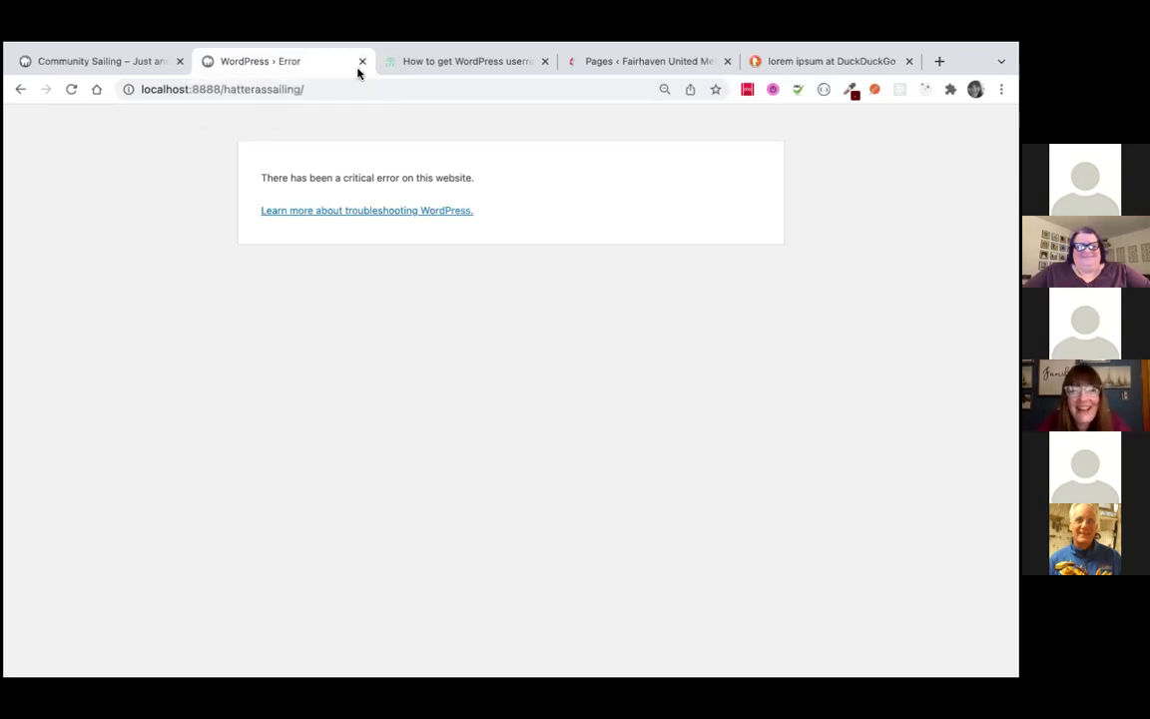
pyautogui.click(361, 62)
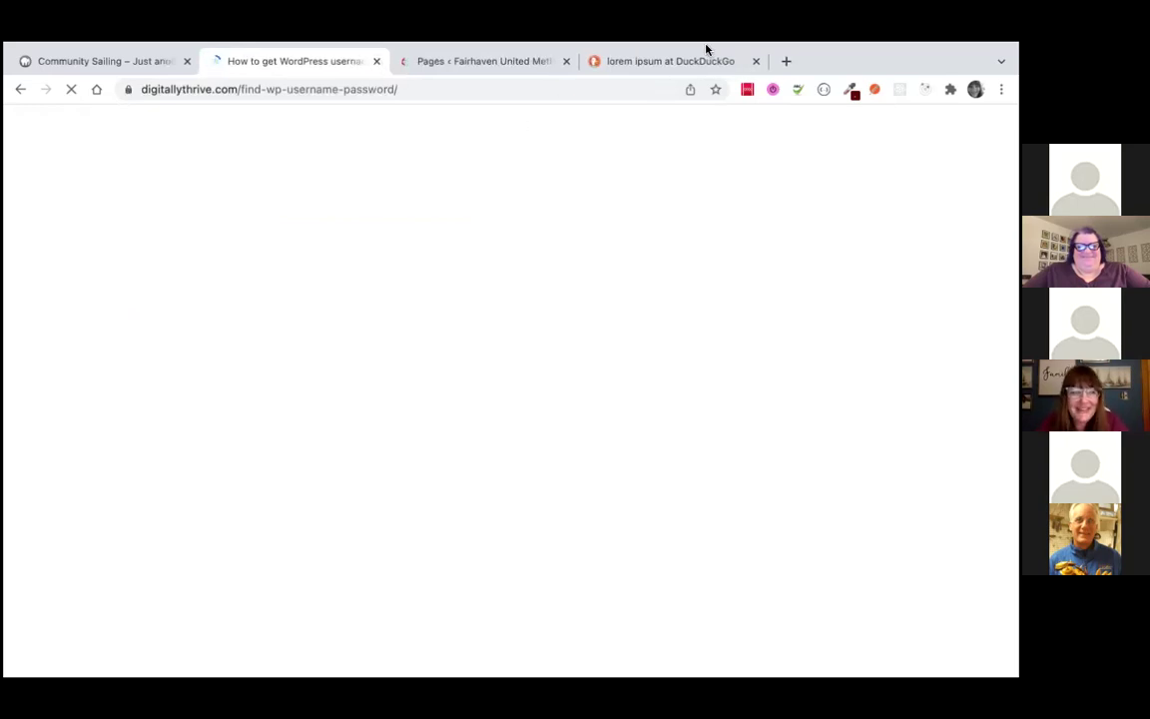
pyautogui.click(346, 101)
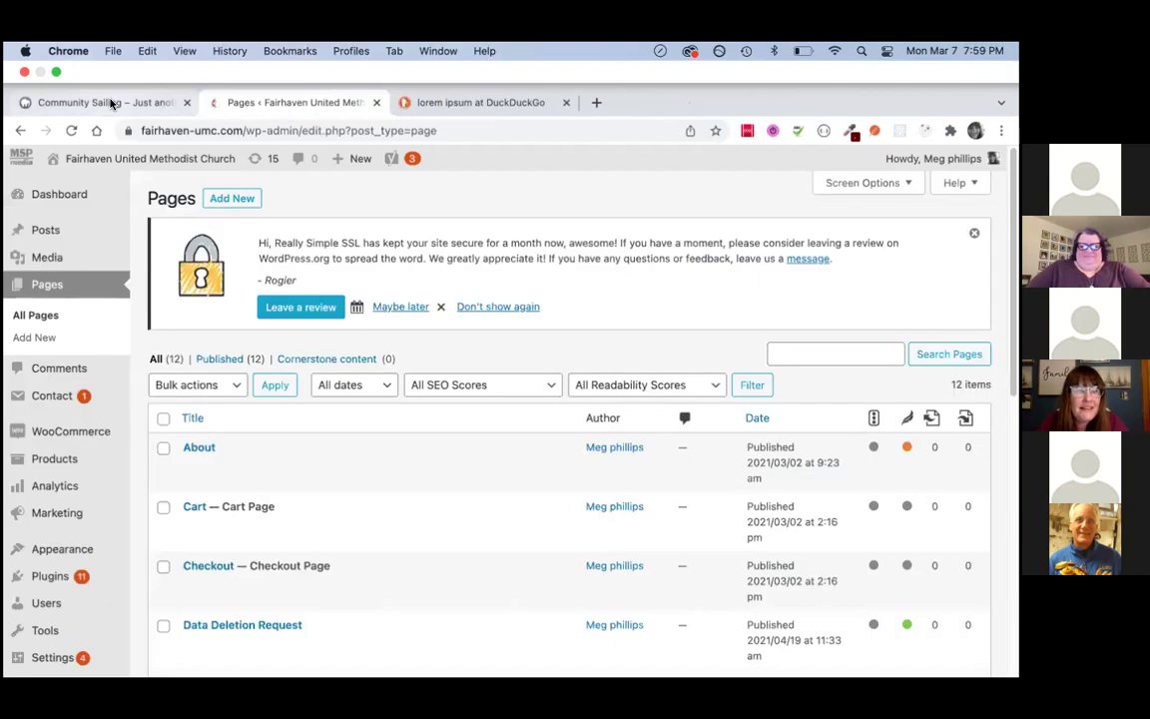
# View the local Community Sailing home page, and load the localhost:8888 index in place of the lorem ipsum search
pyautogui.click(111, 103)
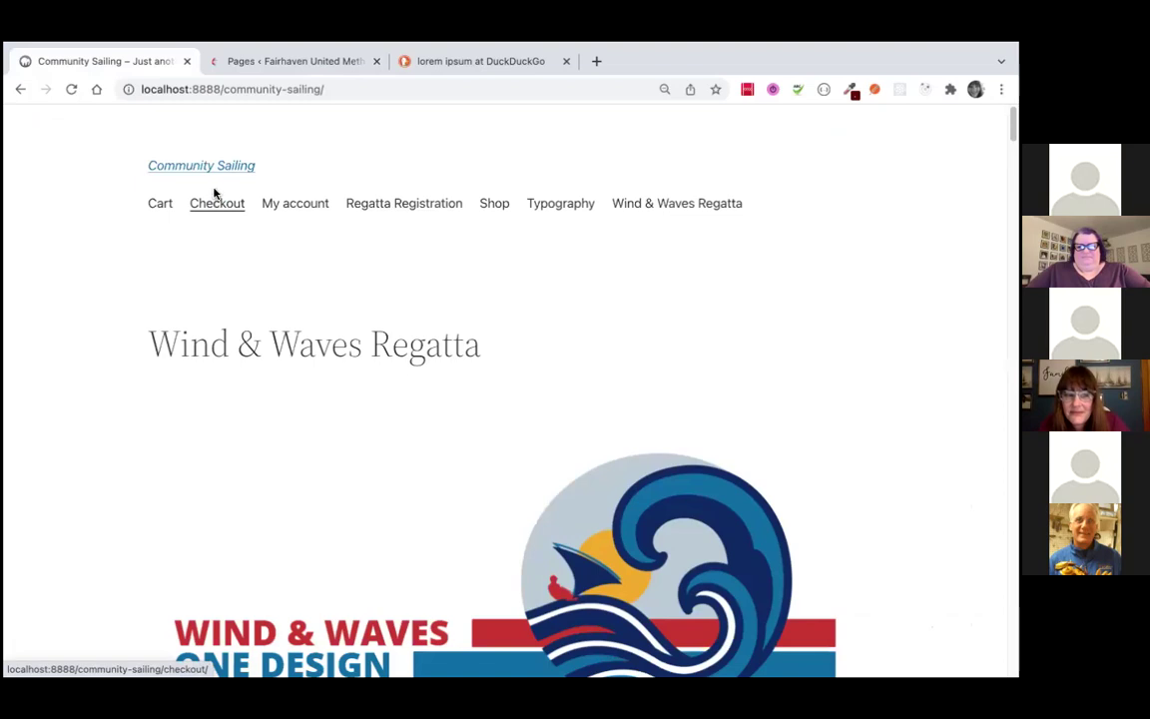
pyautogui.moveTo(706, 50)
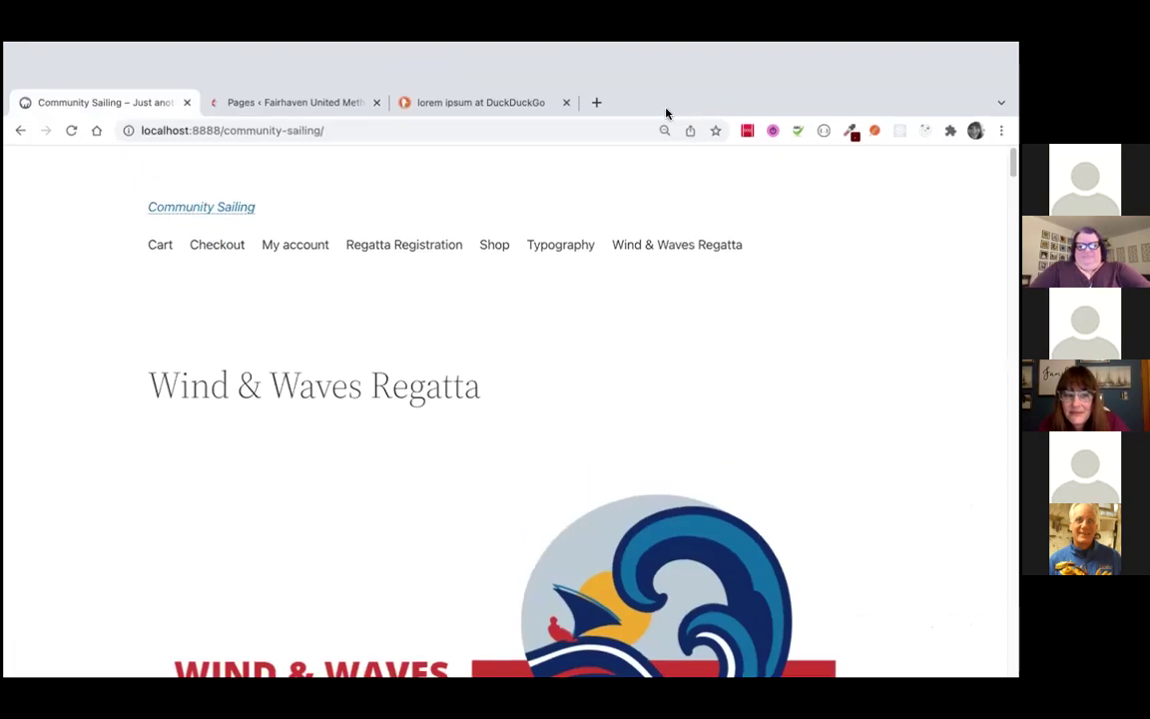
pyautogui.click(542, 103)
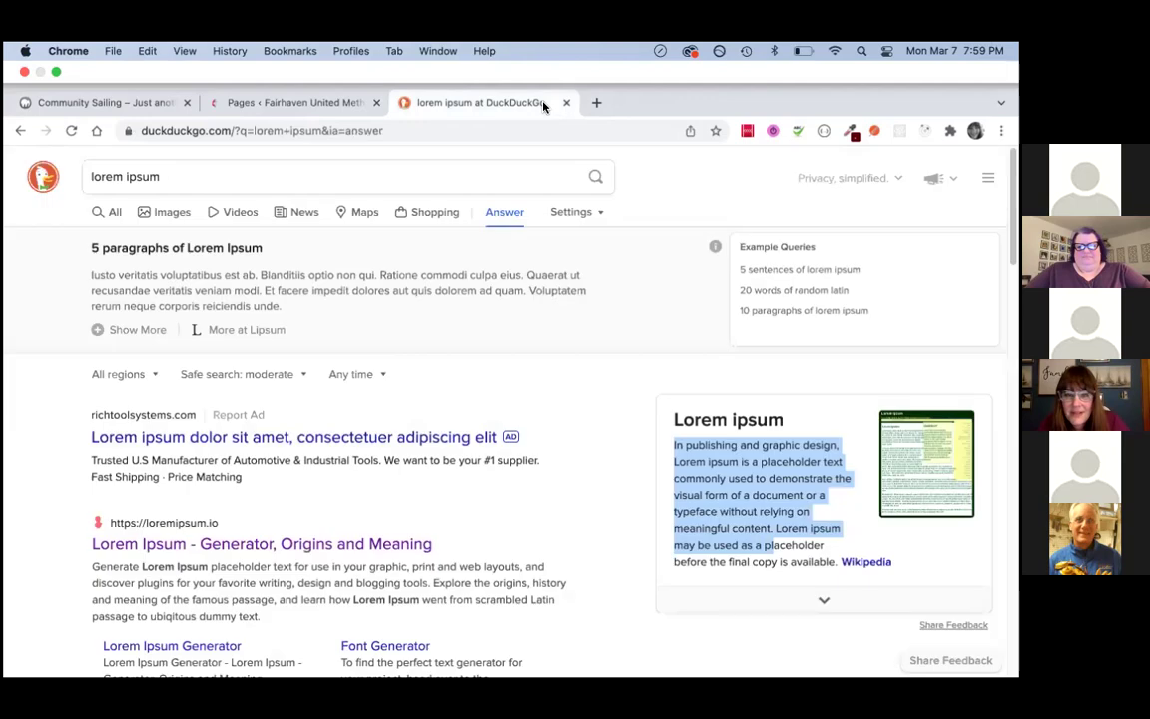
pyautogui.click(503, 134)
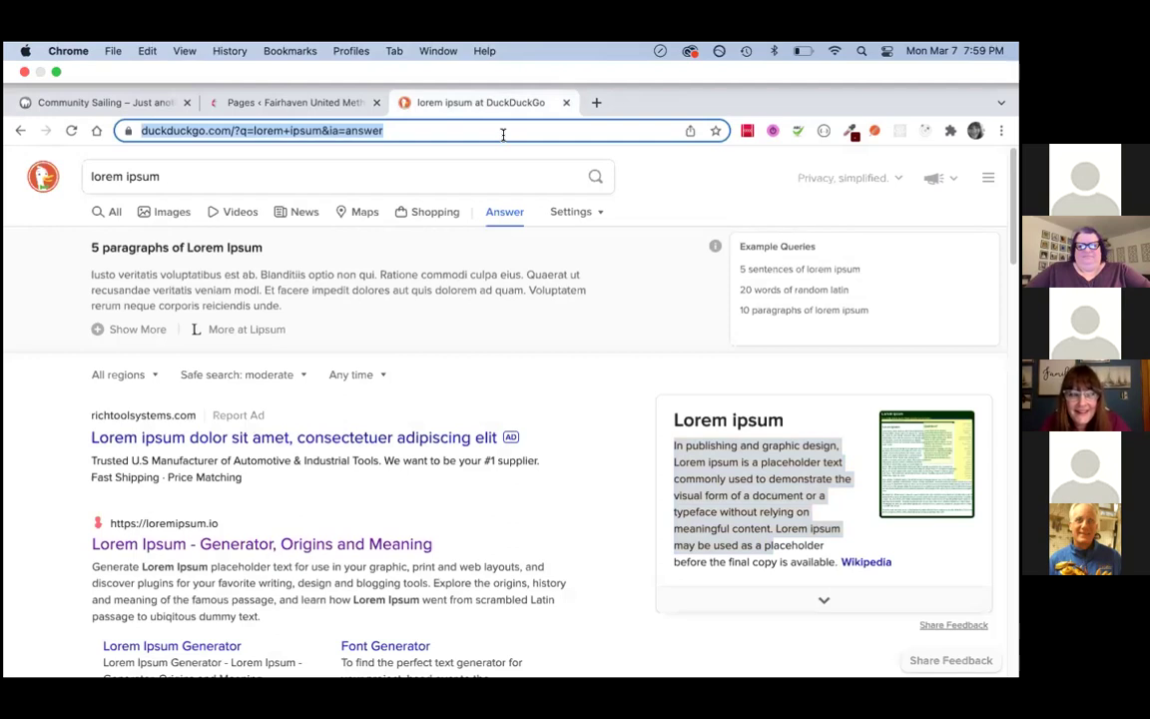
pyautogui.write('local')
pyautogui.press('Return')
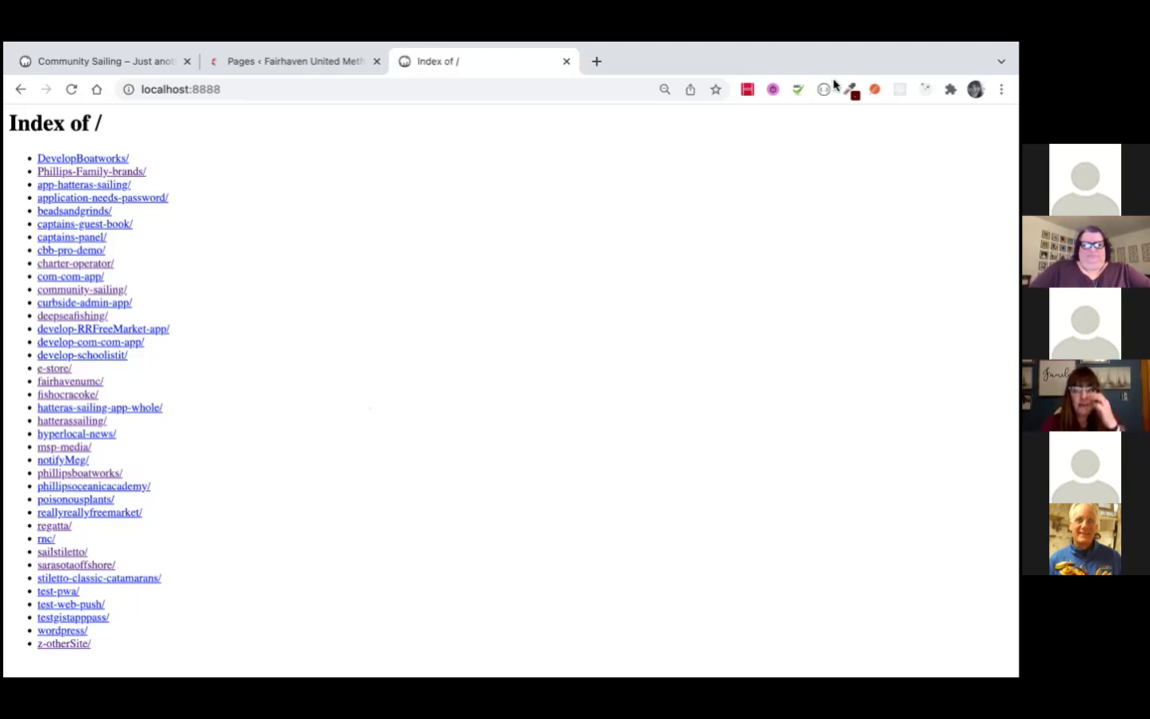
# Open phillipsboatworks.com in a new tab and start a new page on that site
pyautogui.moveTo(837, 84)
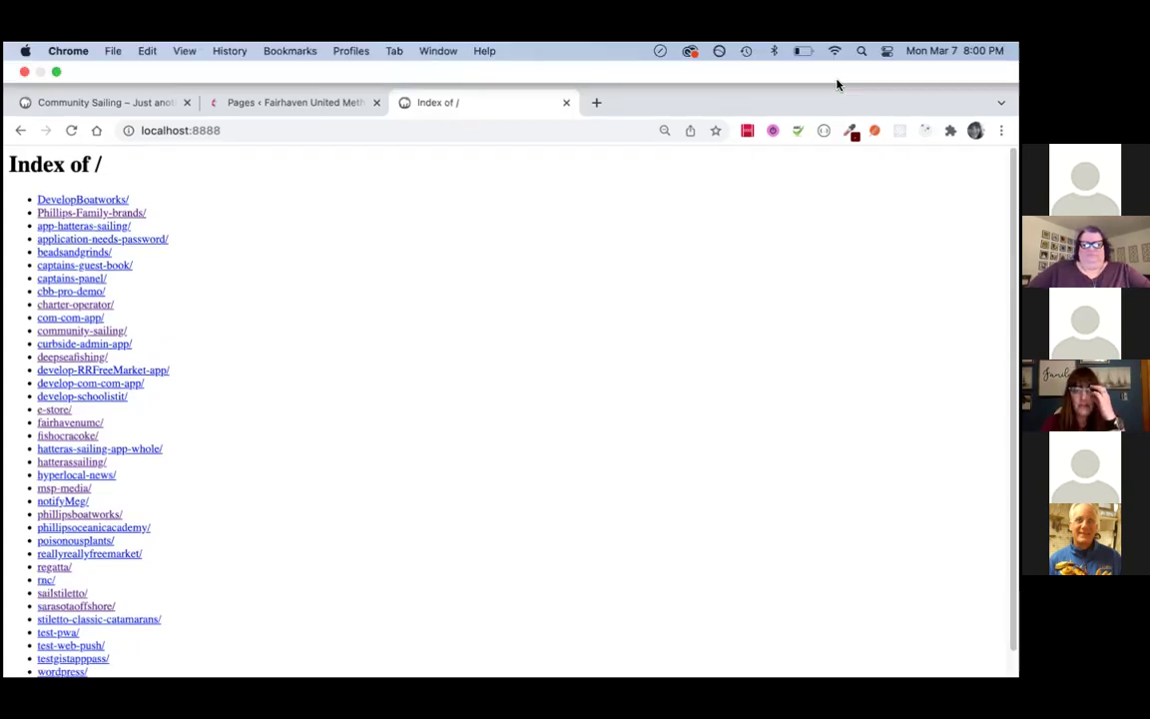
pyautogui.click(597, 103)
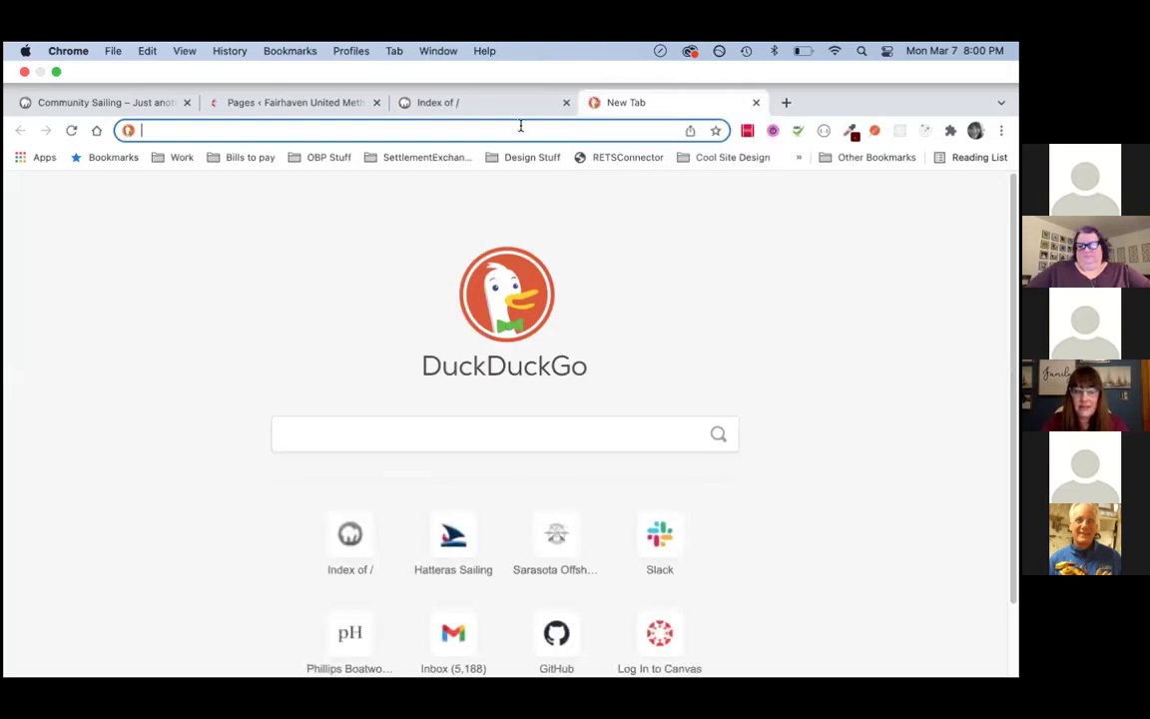
pyautogui.write('p')
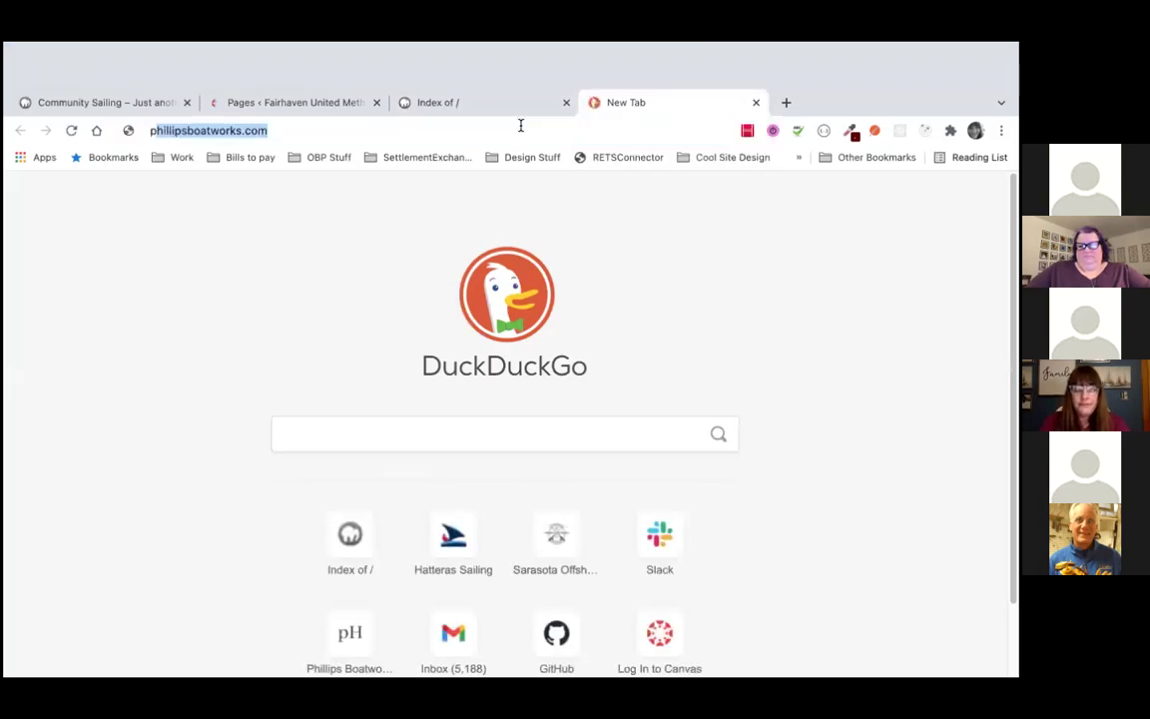
pyautogui.press('Return')
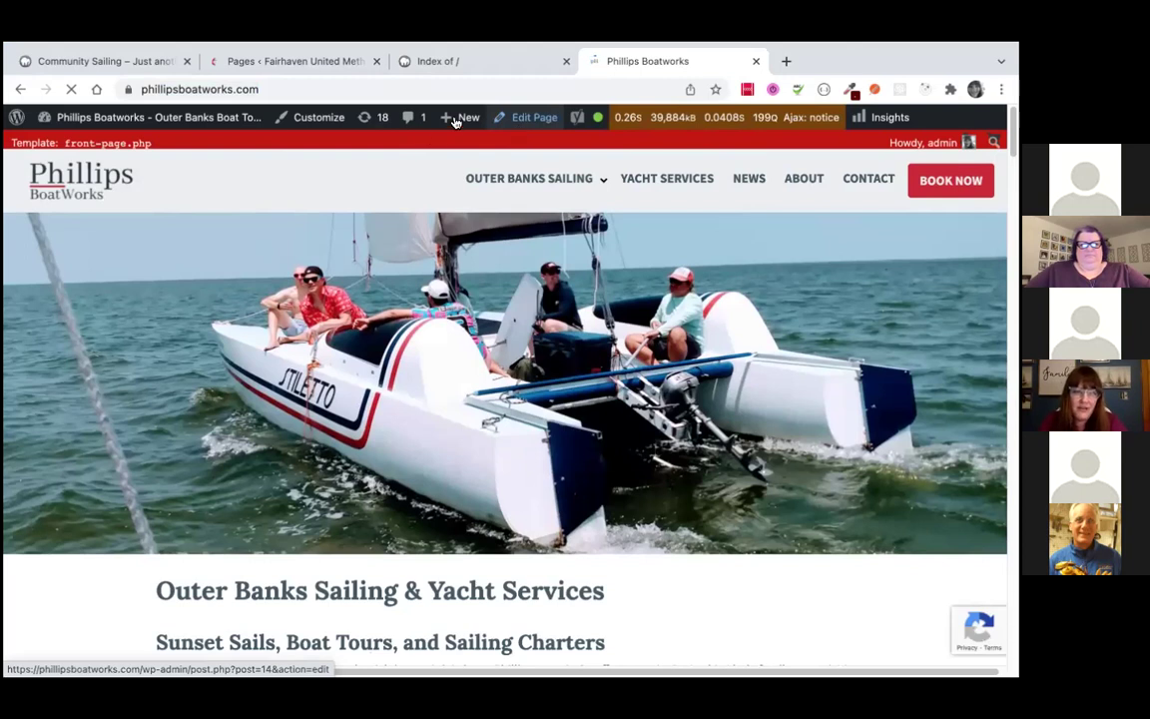
pyautogui.moveTo(454, 119)
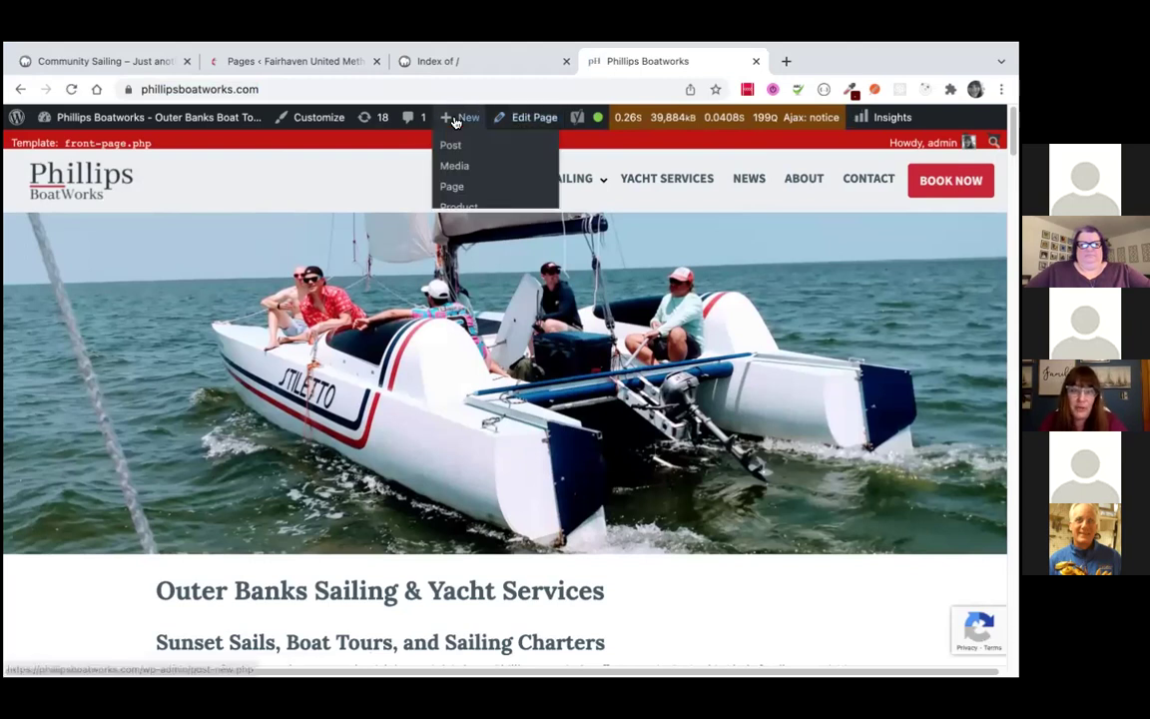
pyautogui.click(451, 187)
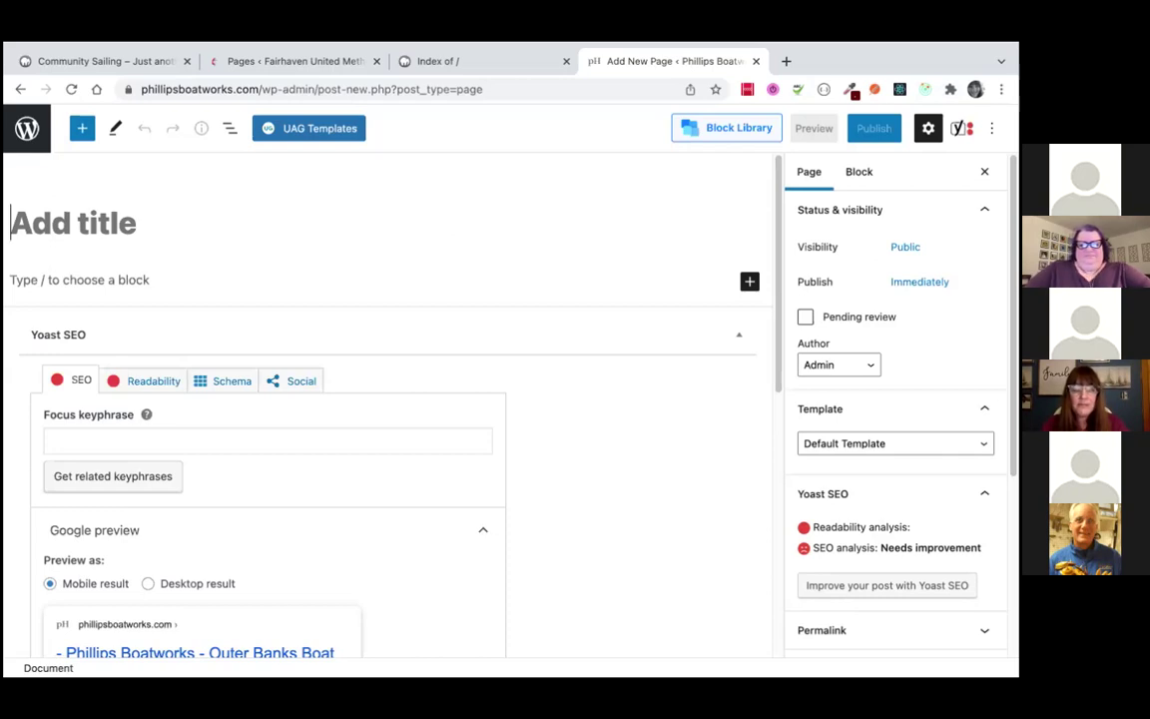
# Title the new page "Boat Parts" and add an Image block below the title
pyautogui.write('Boat')
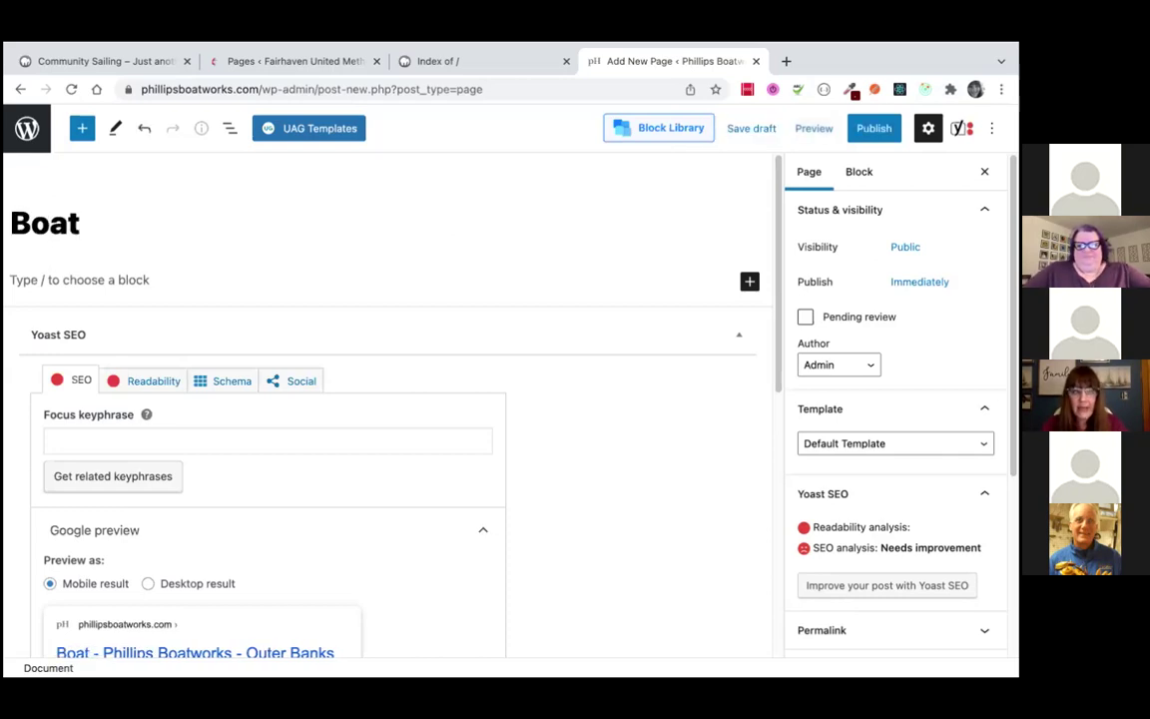
pyautogui.write(' Parts')
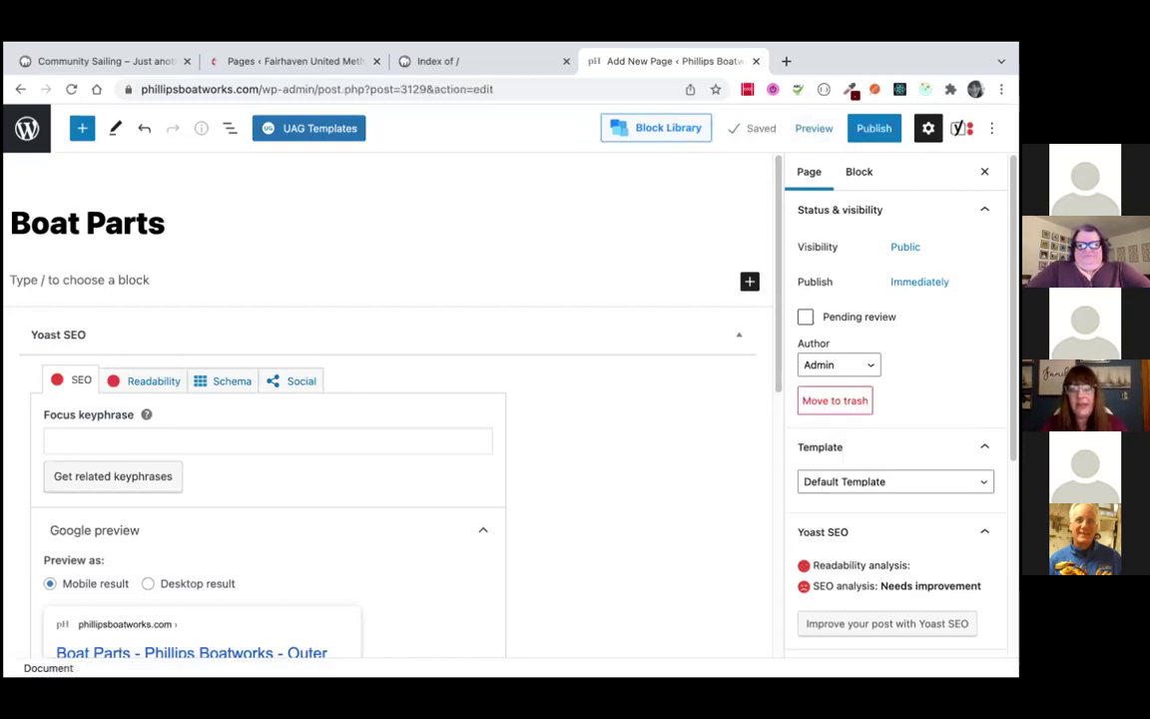
pyautogui.click(125, 281)
pyautogui.write('/')
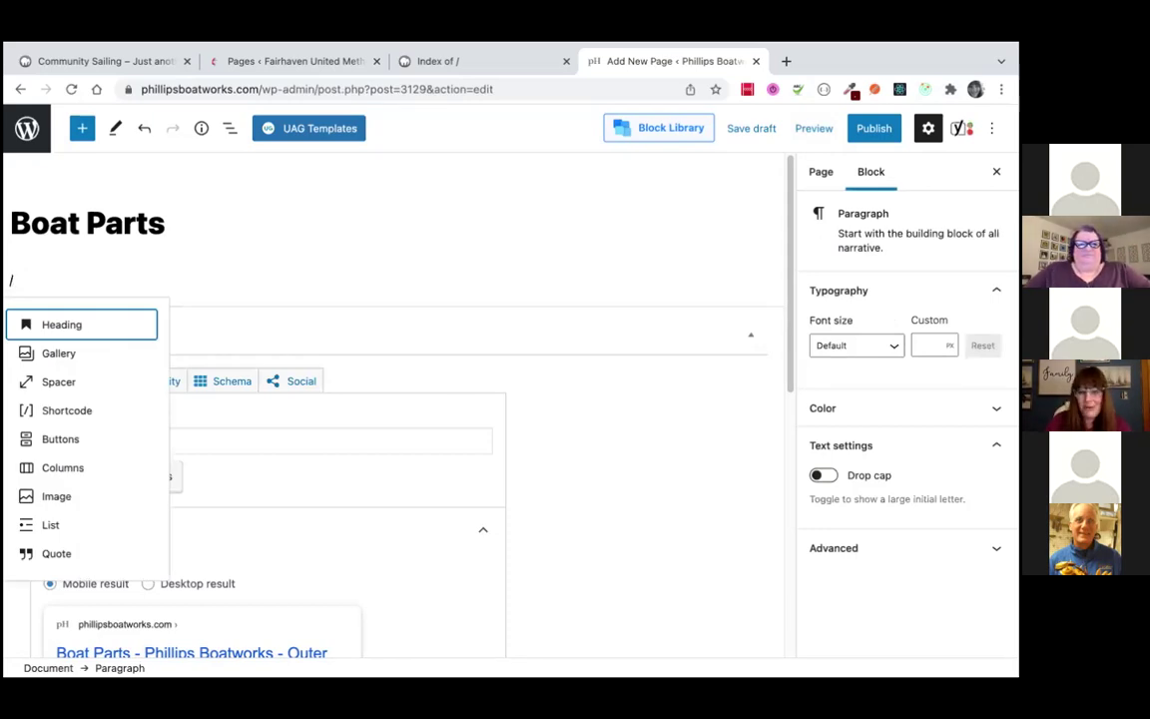
pyautogui.click(52, 491)
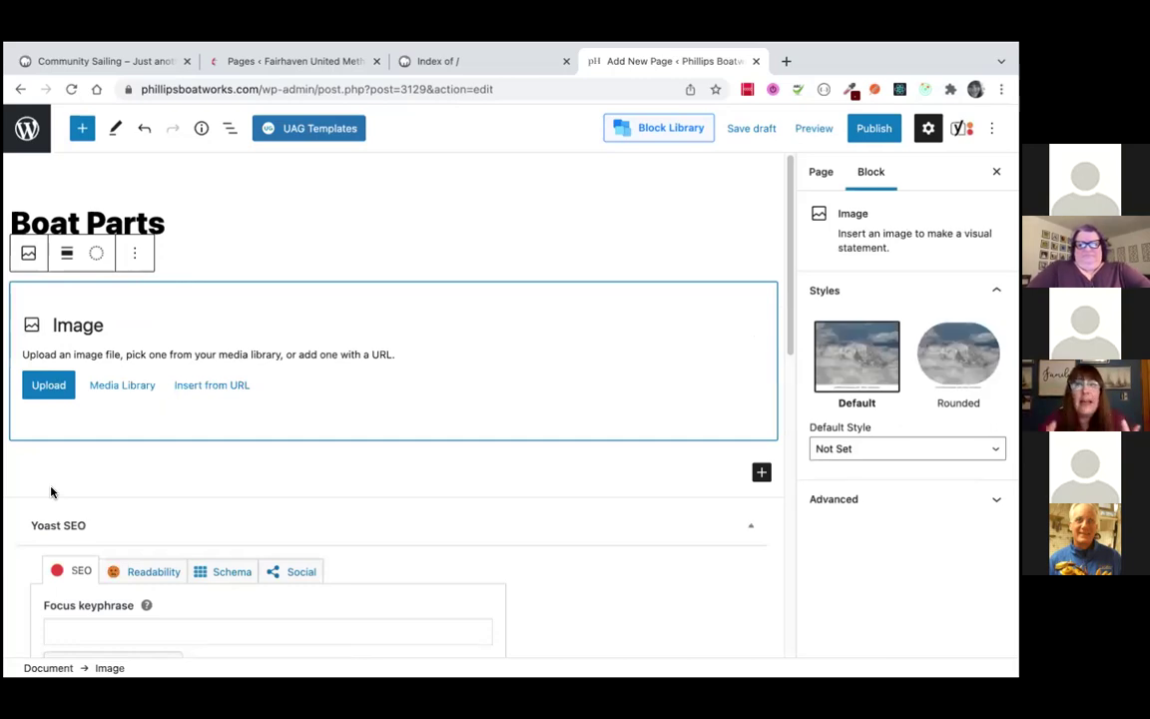
# Browse the media library from the Image block, and close it without choosing a picture
pyautogui.click(138, 386)
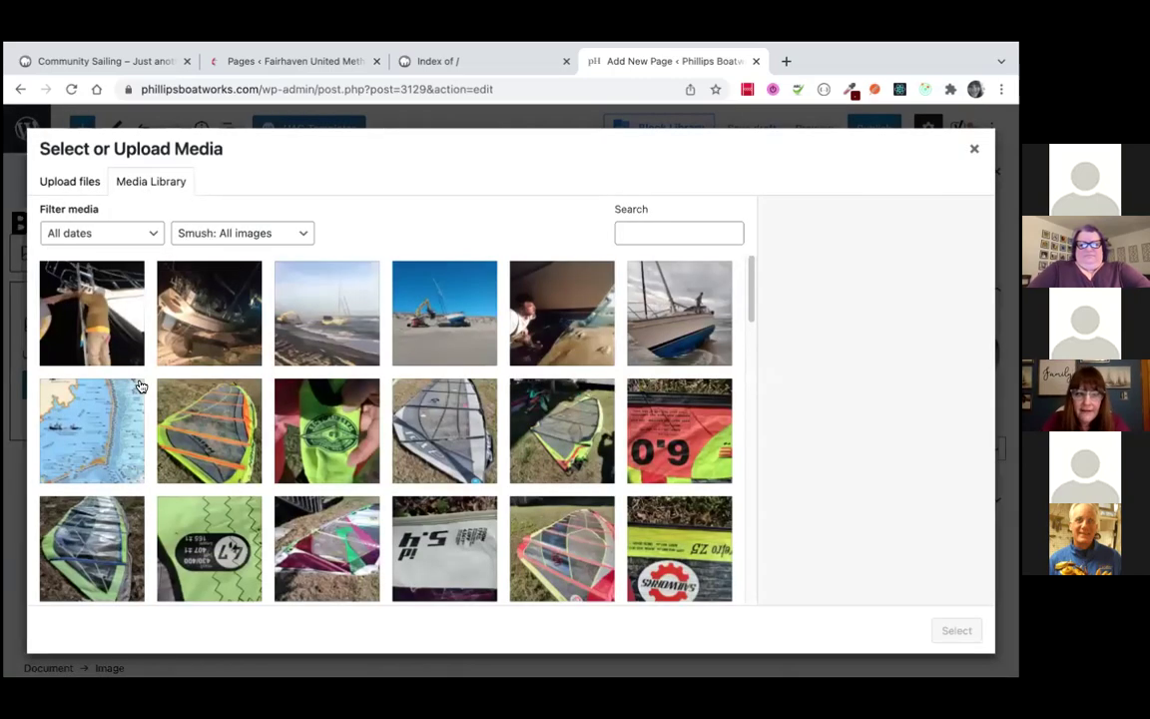
pyautogui.scroll(-2, 503, 336)
pyautogui.scroll(-5, 503, 336)
pyautogui.scroll(7, 503, 332)
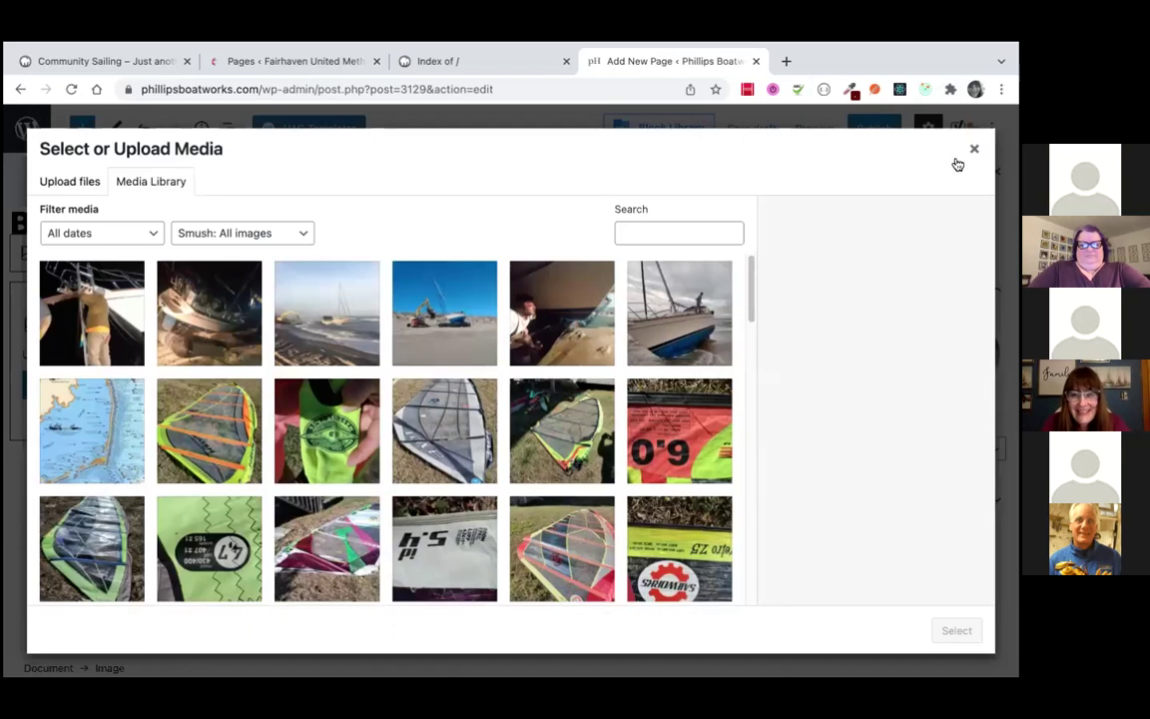
pyautogui.click(974, 149)
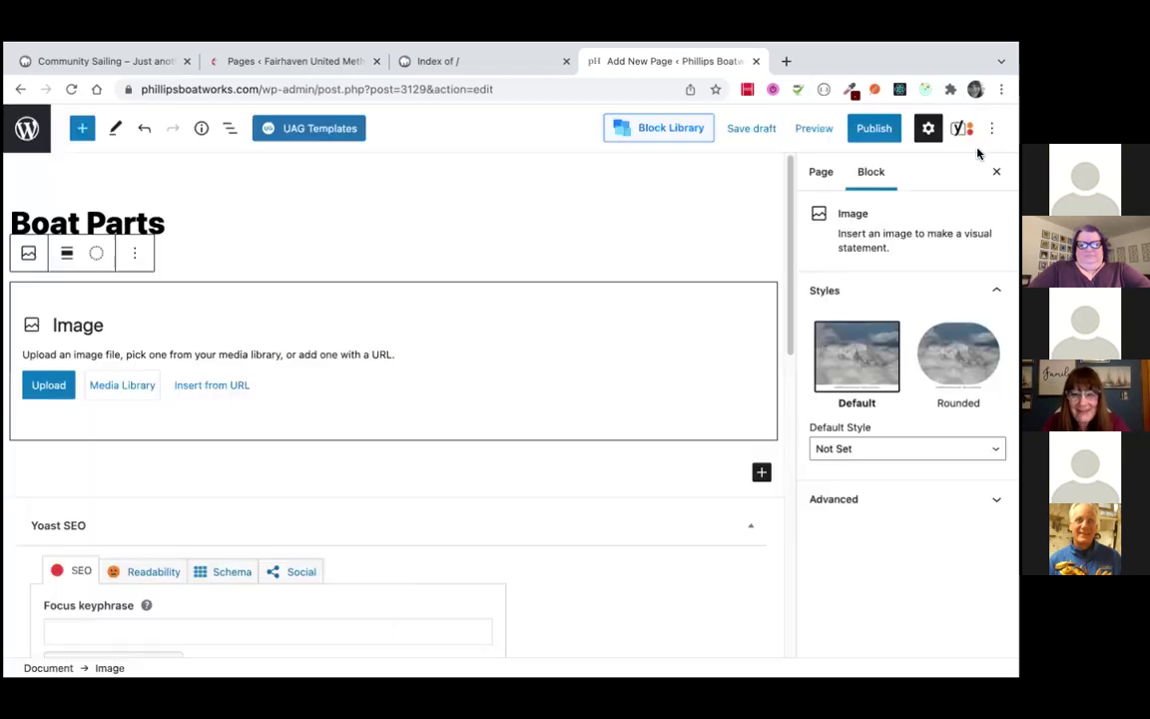
# Clear the "Boat Parts" title from the page
pyautogui.doubleClick(338, 215)
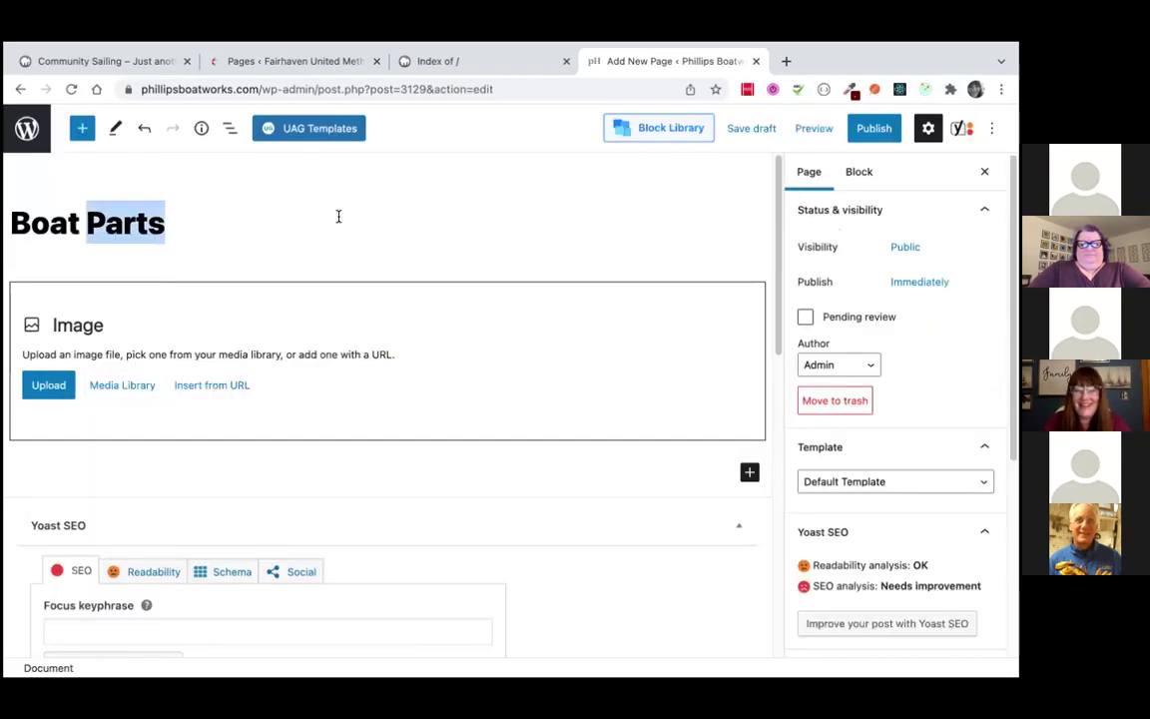
pyautogui.doubleClick(227, 220)
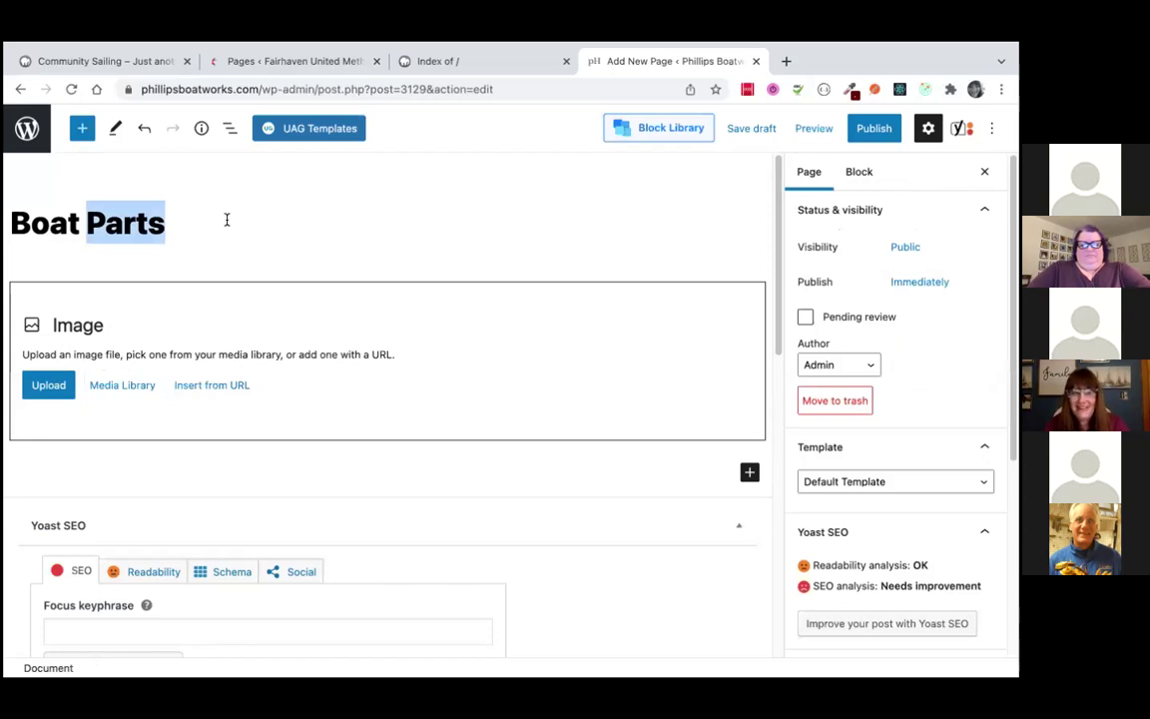
pyautogui.click(173, 200)
pyautogui.press('BackSpace')
pyautogui.press('BackSpace')
pyautogui.press('BackSpace')
pyautogui.press('BackSpace')
pyautogui.press('BackSpace')
pyautogui.press('BackSpace')
pyautogui.press('BackSpace')
pyautogui.press('BackSpace')
pyautogui.press('BackSpace')
pyautogui.press('BackSpace')
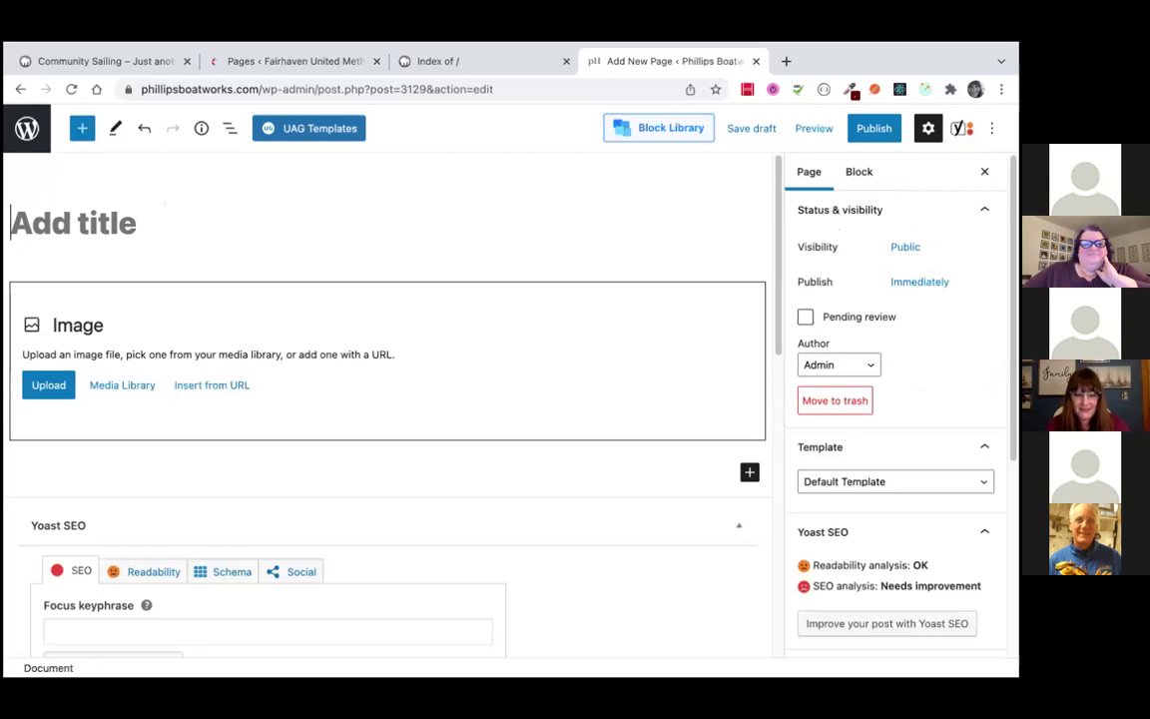
# Title the page "Windsurfing Sails for sale on Hatteras Island"
pyautogui.write('Windsur')
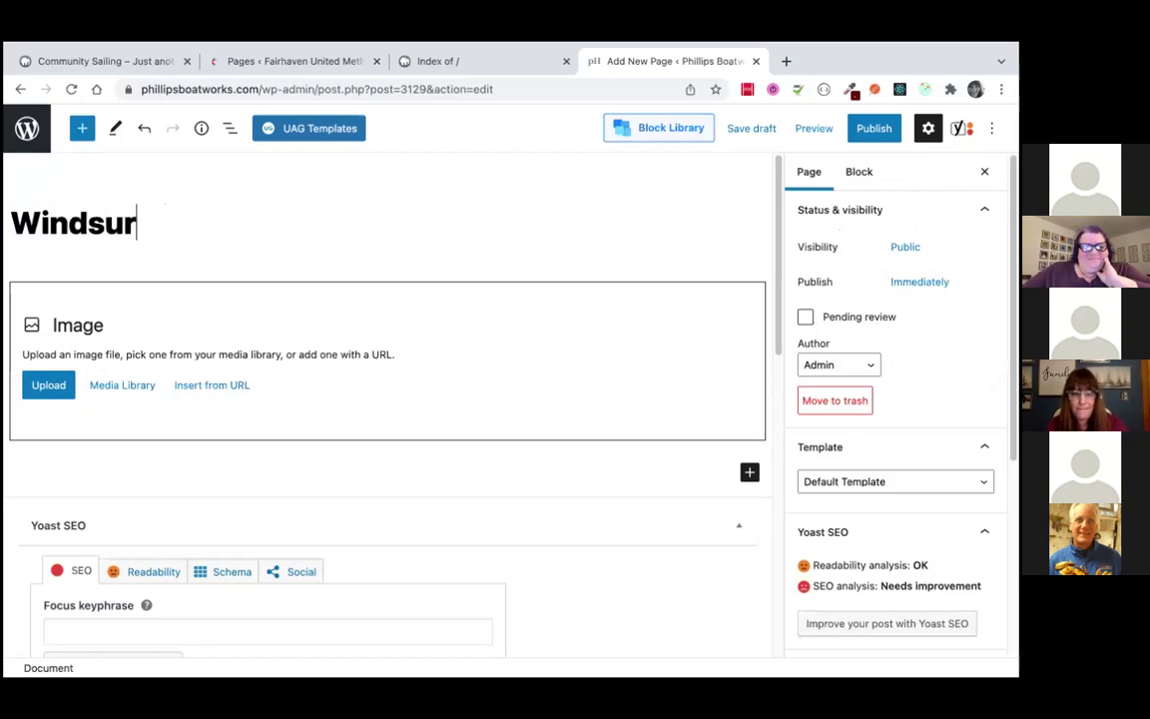
pyautogui.write('fing Sailing')
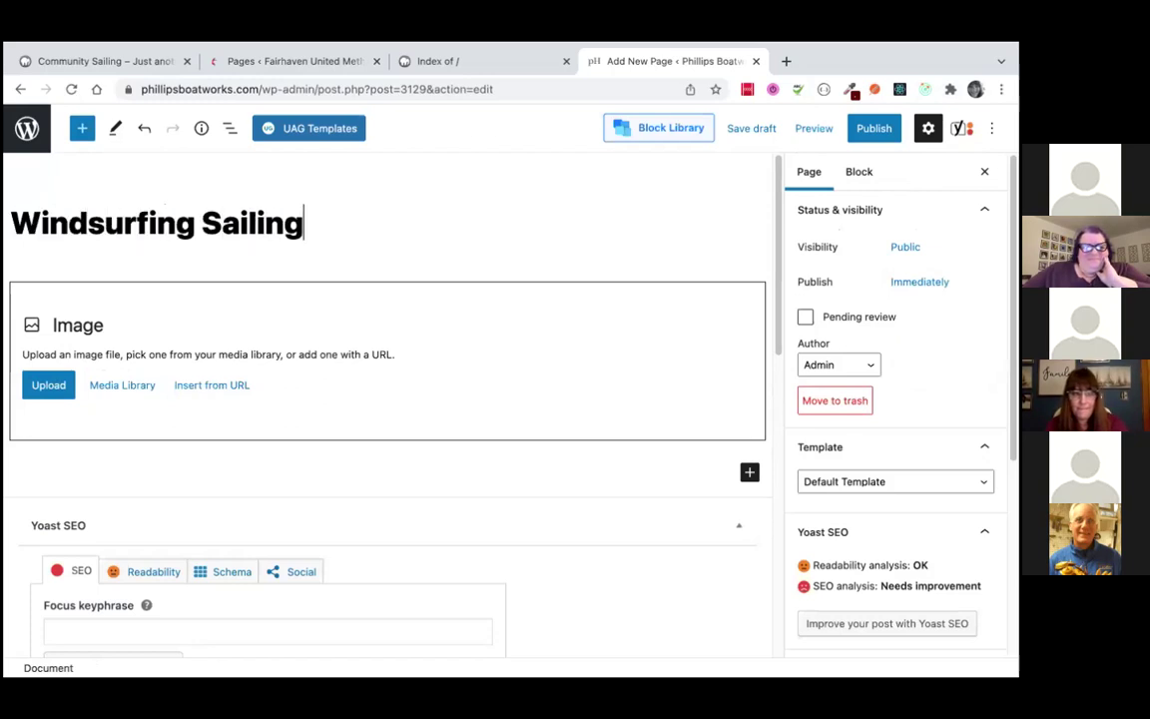
pyautogui.press('BackSpace')
pyautogui.press('BackSpace')
pyautogui.press('BackSpace')
pyautogui.write('s')
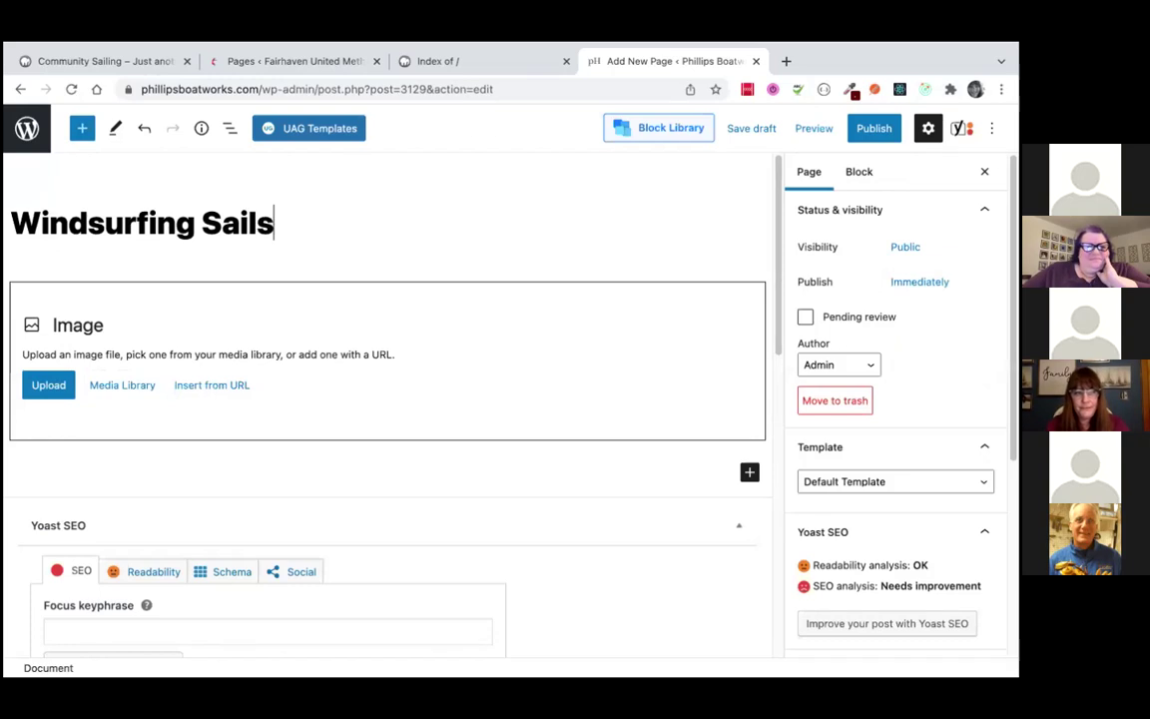
pyautogui.write(' for sale on Hatteras I')
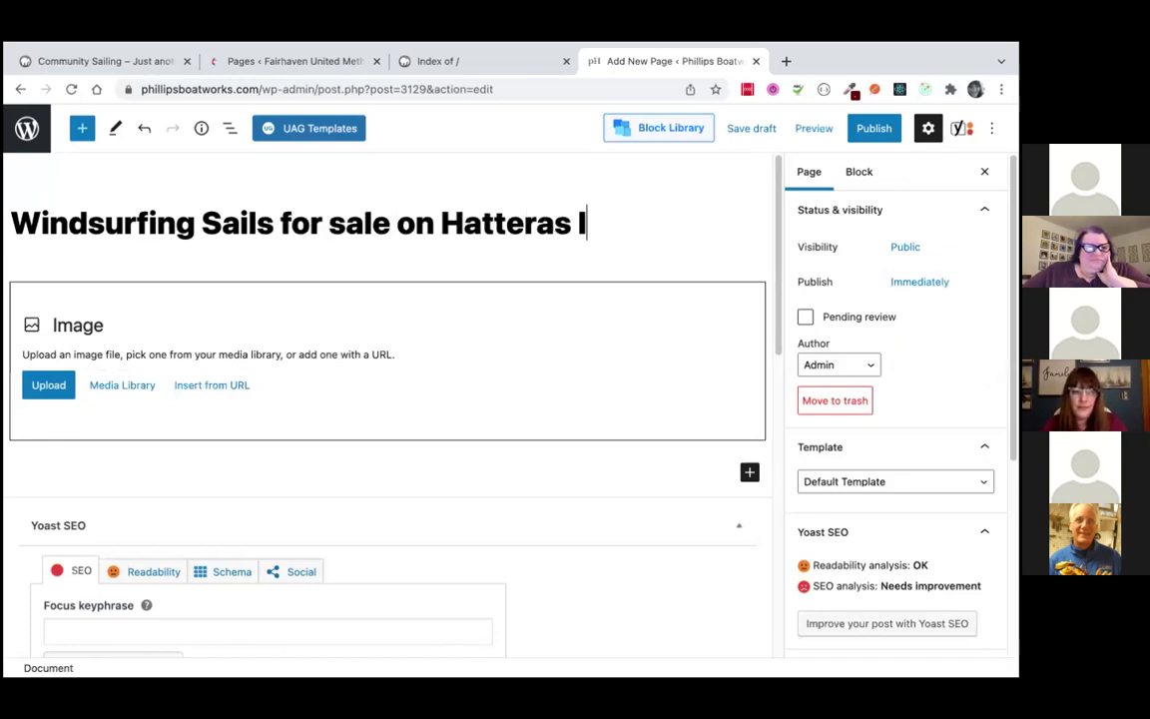
pyautogui.write('sland')
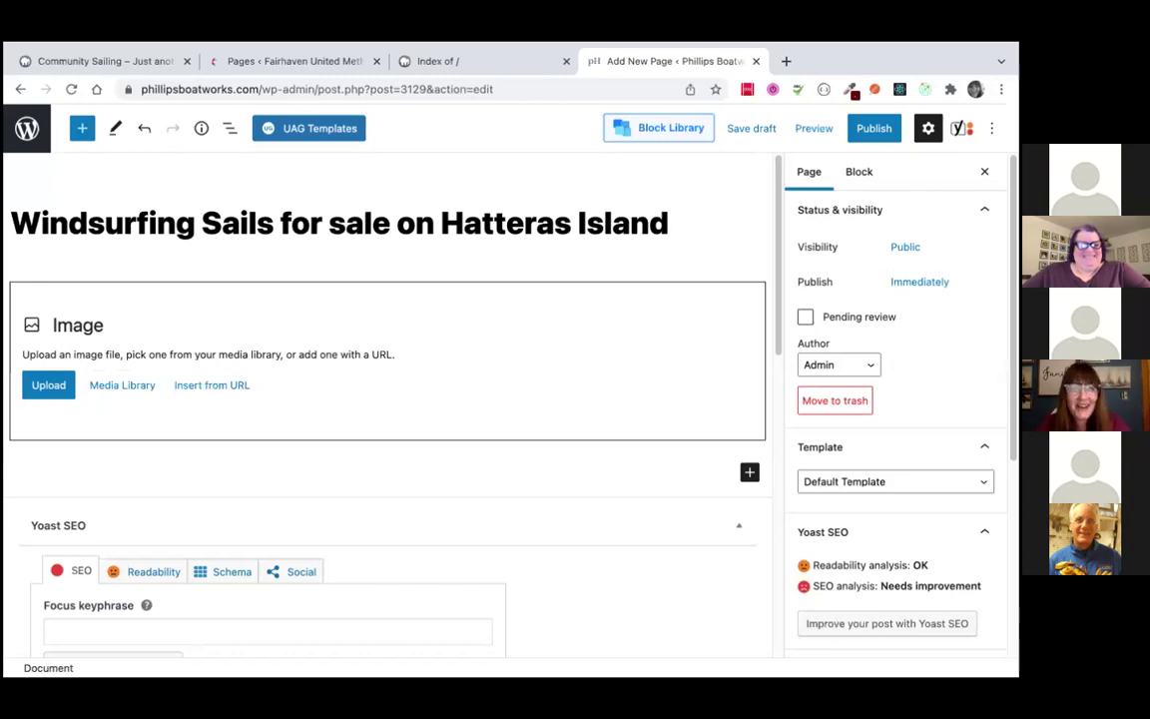
# Insert the picture sail001a-scaled.jpg from the media library into the Image block
pyautogui.click(137, 386)
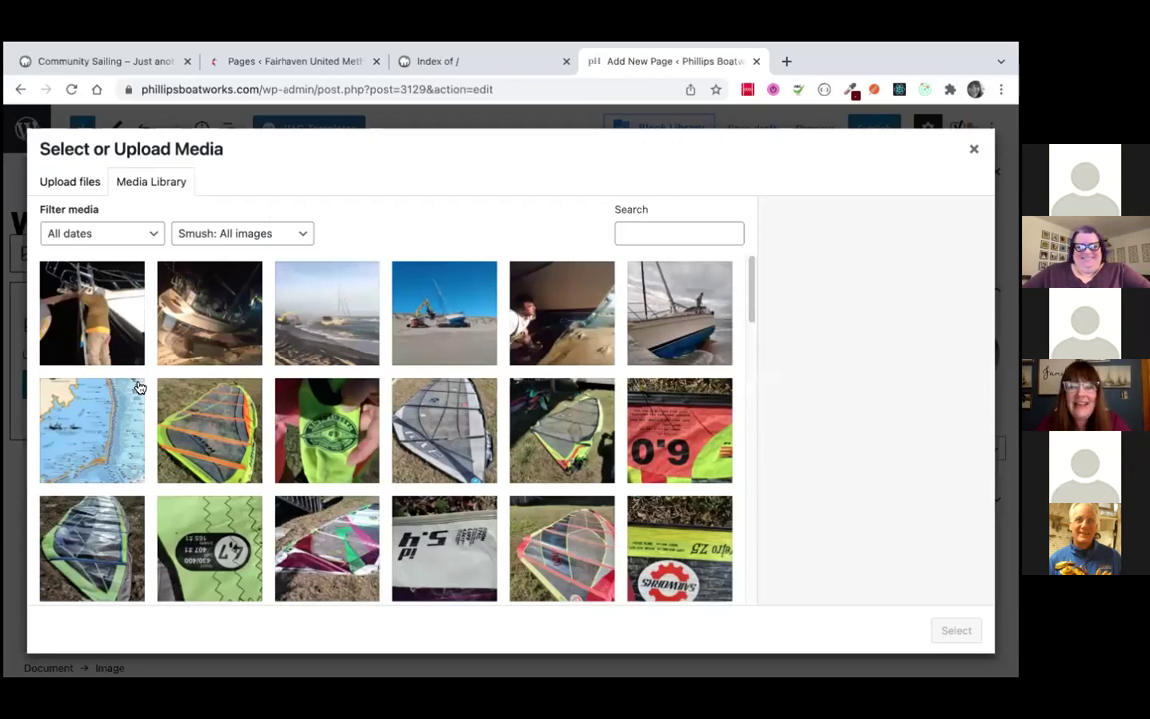
pyautogui.click(205, 424)
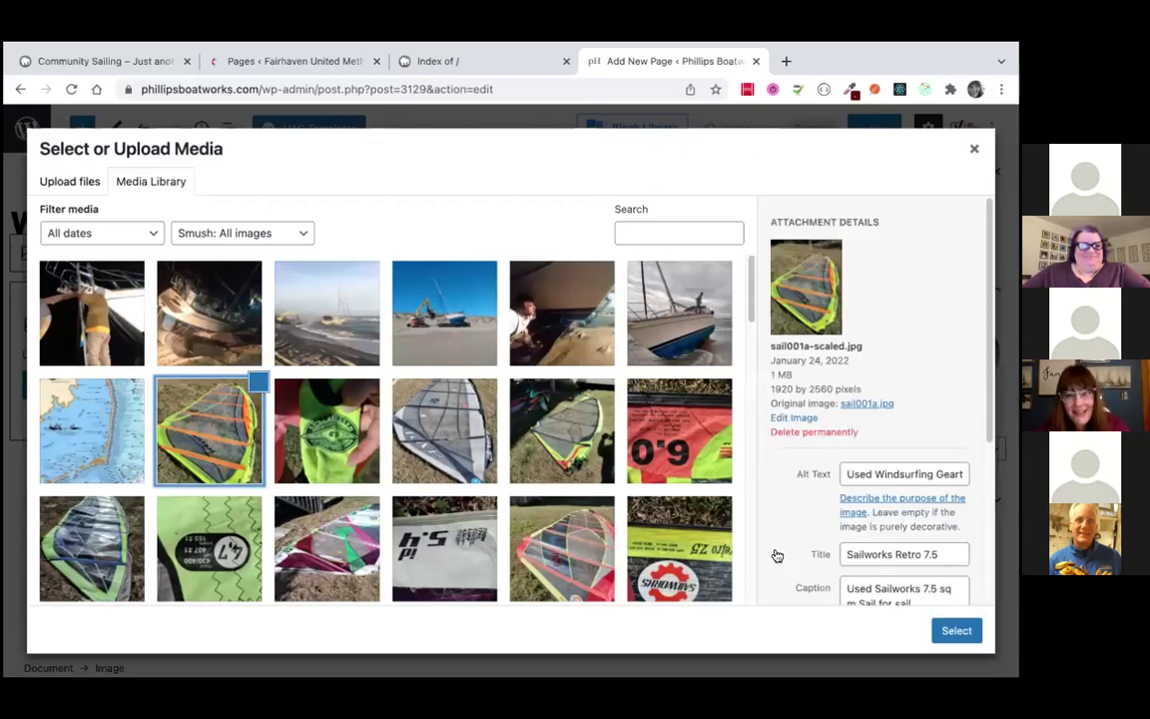
pyautogui.click(954, 631)
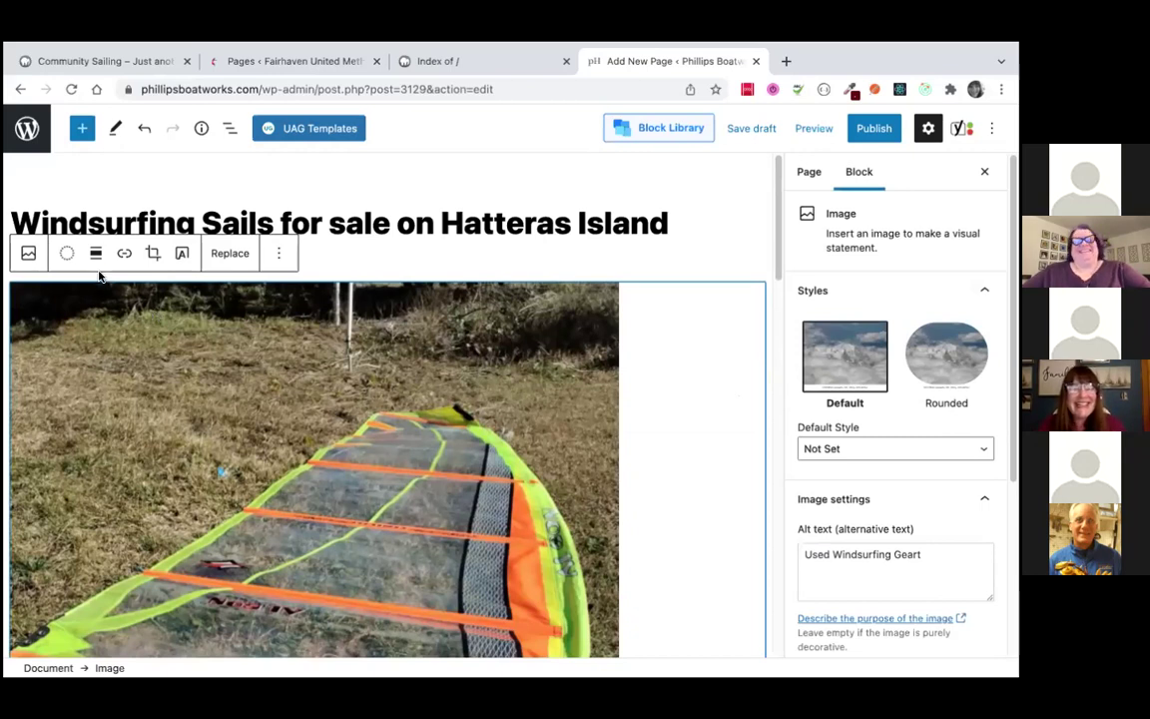
# Add a Cover block between the page title and the sail image
pyautogui.click(673, 225)
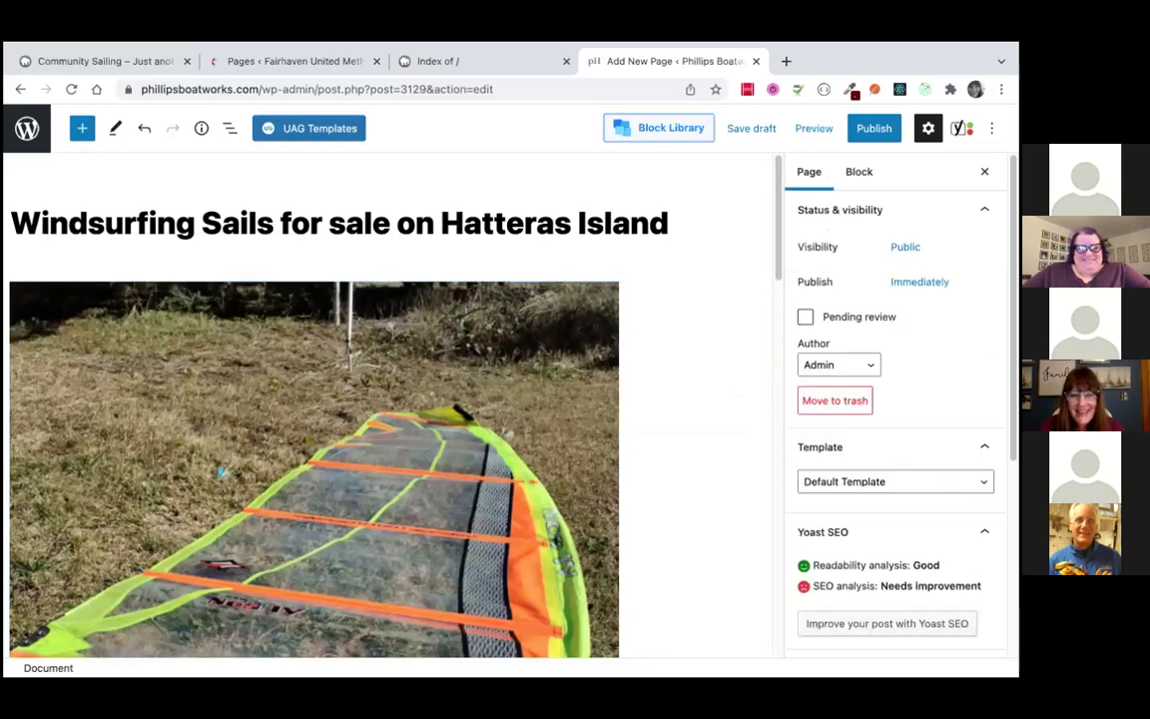
pyautogui.press('Return')
pyautogui.write('//')
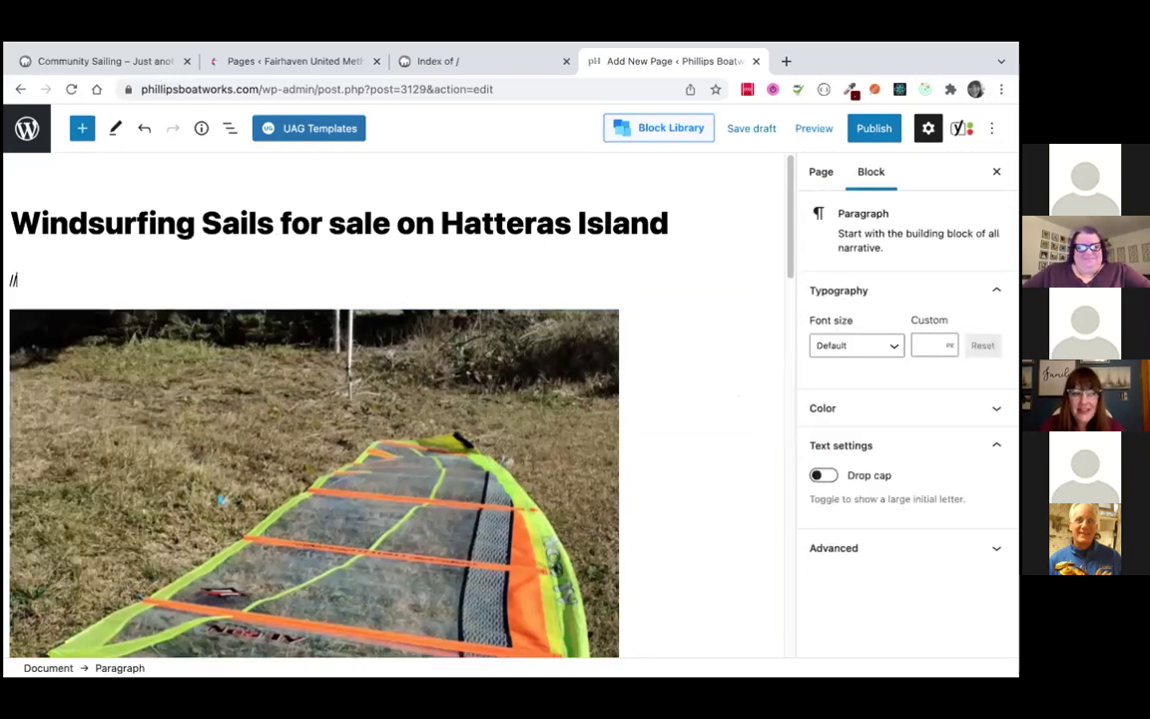
pyautogui.press('BackSpace')
pyautogui.write('cove')
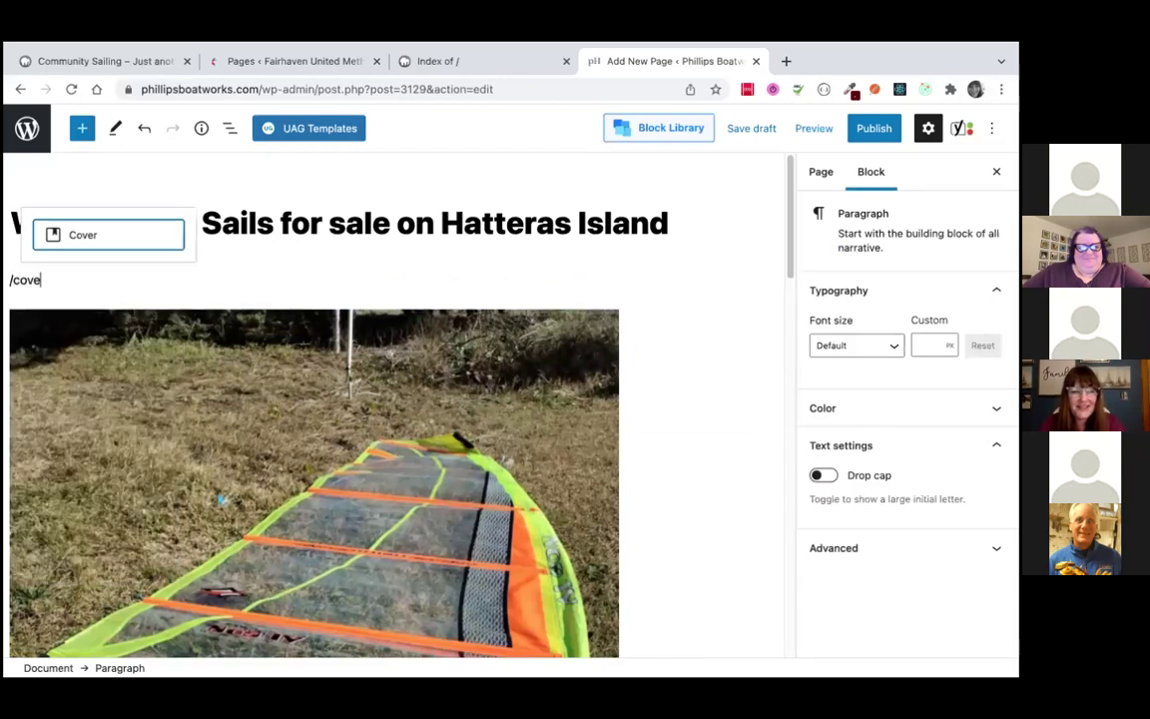
pyautogui.click(134, 243)
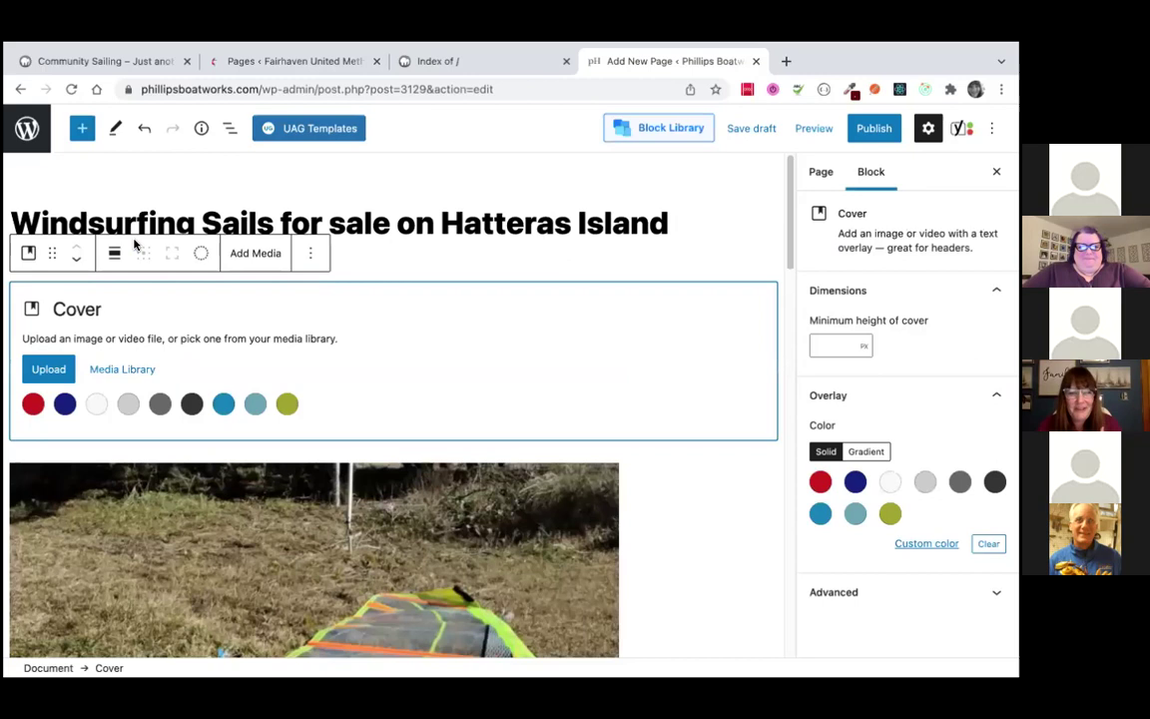
# Use sail001a-scaled.jpg from the media library as the cover picture and shift its focal point to the lower part of the sail
pyautogui.click(131, 368)
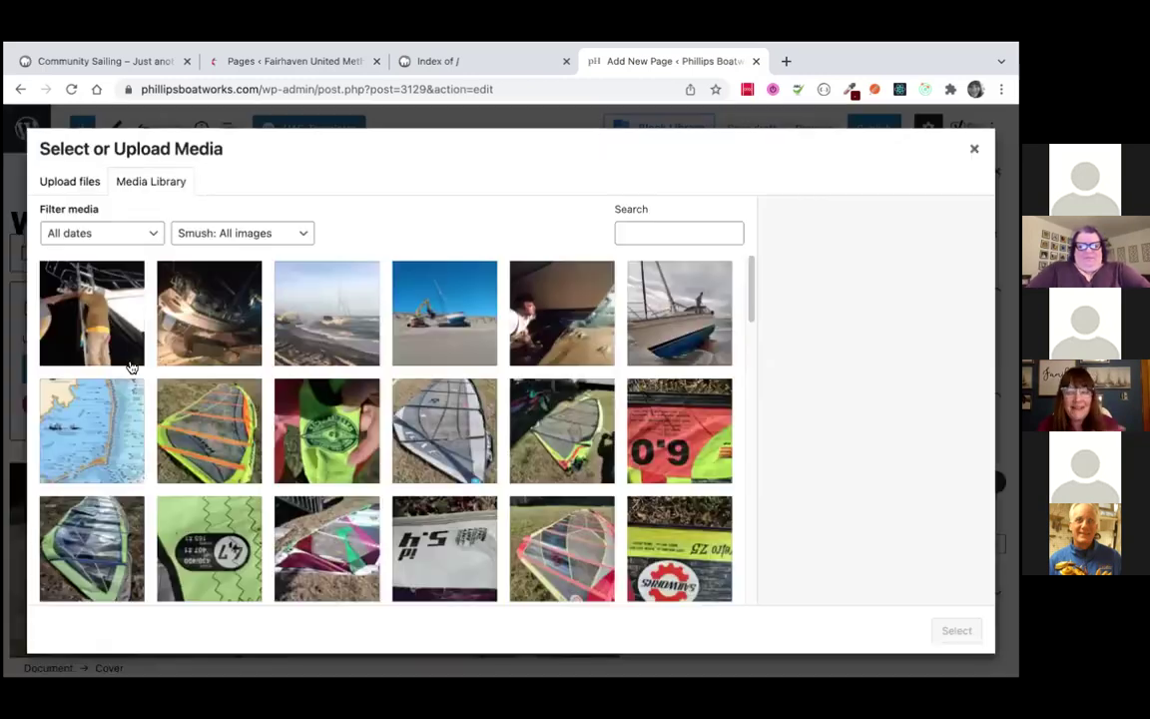
pyautogui.click(183, 469)
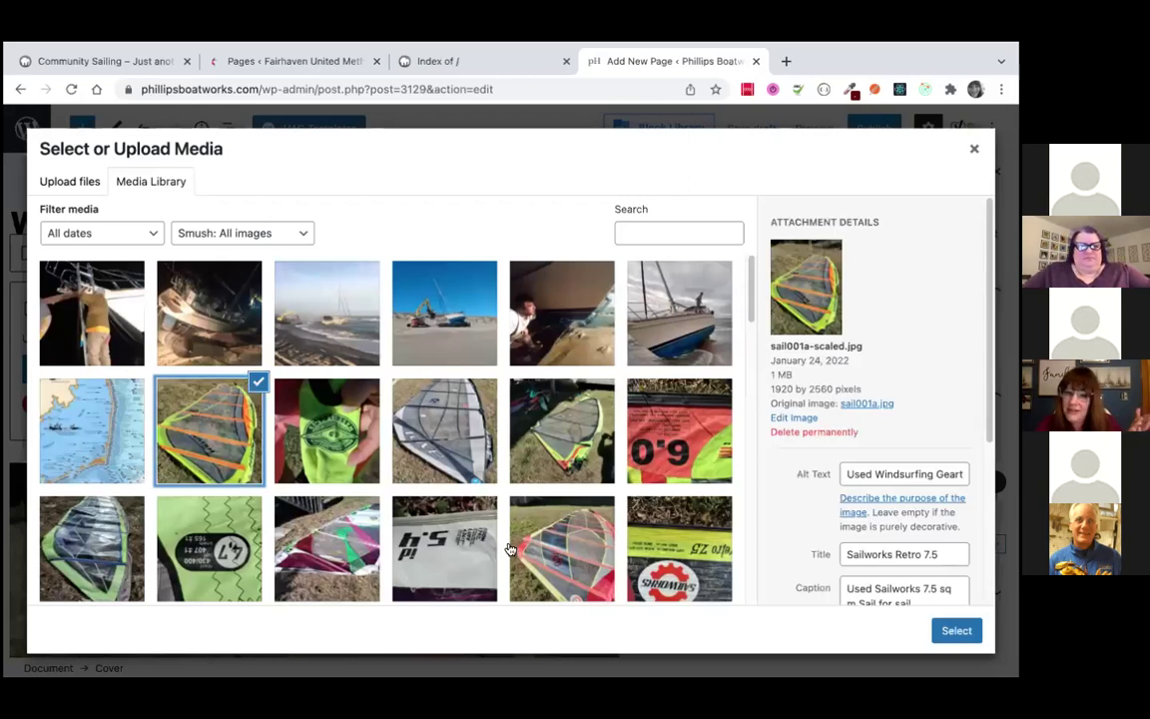
pyautogui.click(954, 630)
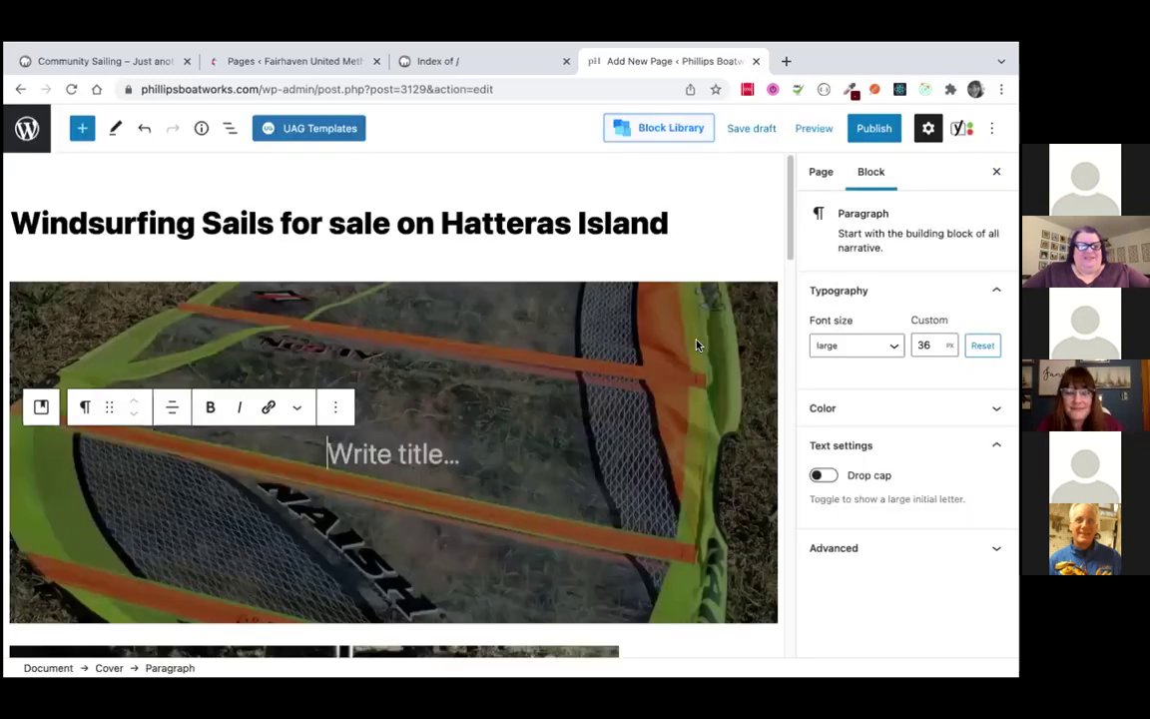
pyautogui.click(698, 341)
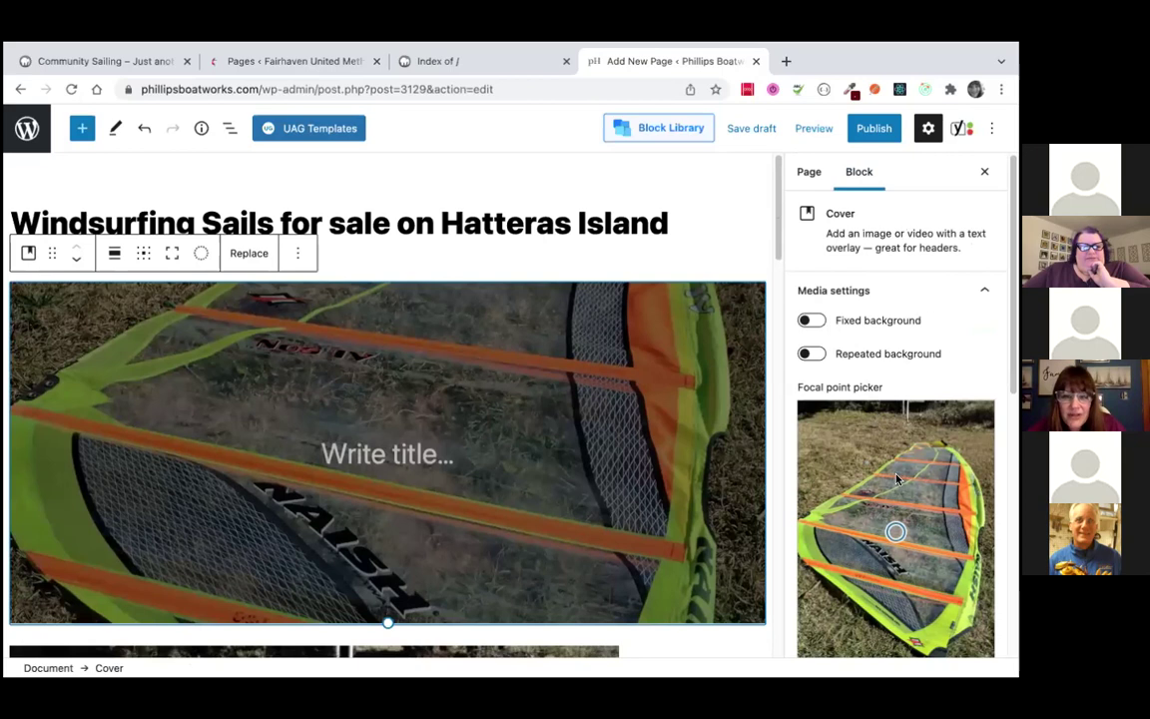
pyautogui.click(916, 569)
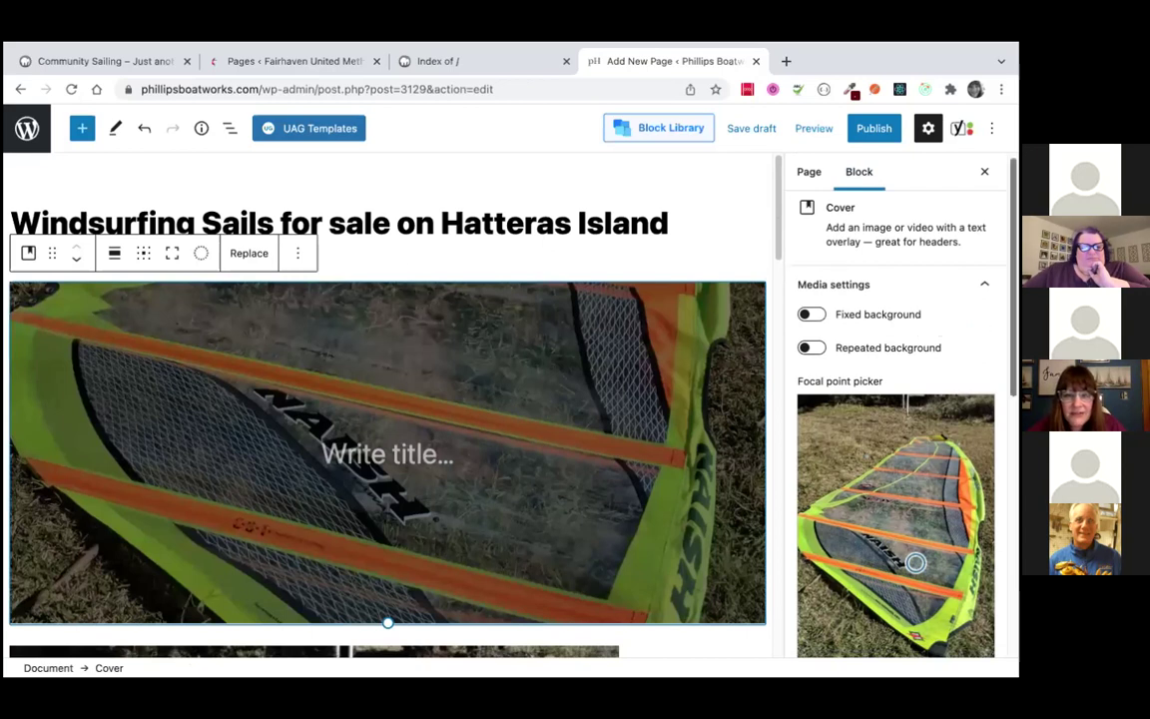
# Reduce the cover's overlay opacity to 0 and shorten the cover to a minimum height of about 319 px
pyautogui.scroll(-8, 895, 414)
pyautogui.scroll(-2, 896, 415)
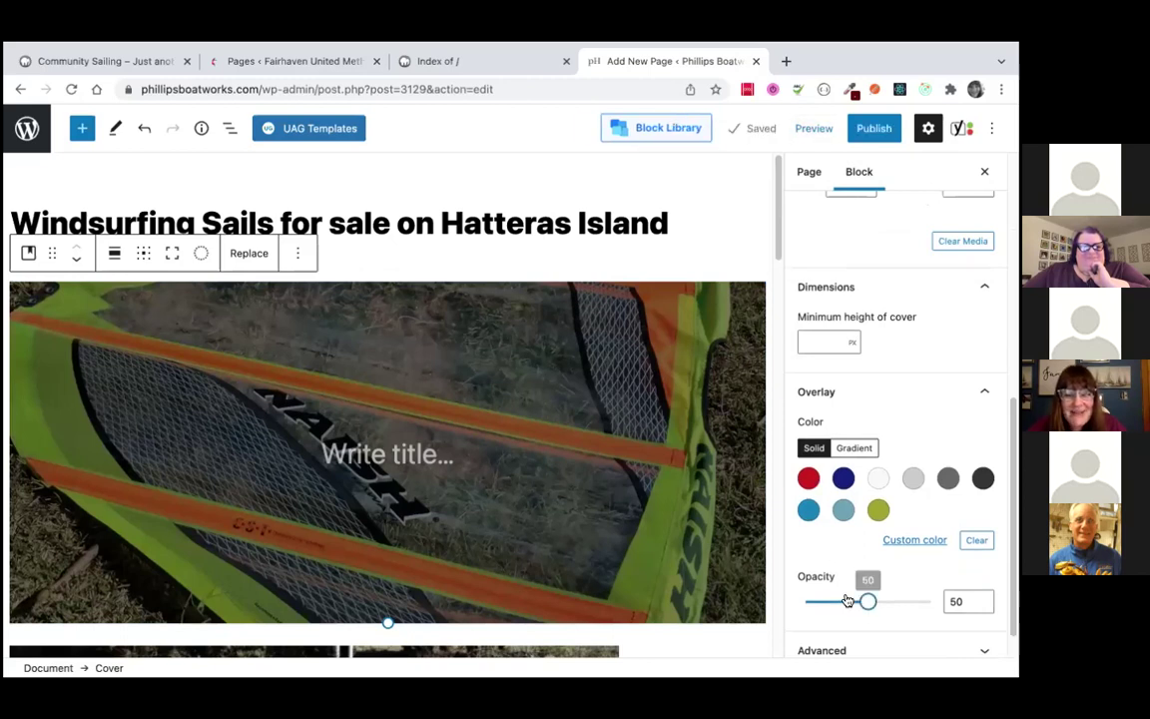
pyautogui.moveTo(870, 603); pyautogui.dragTo(787, 616)
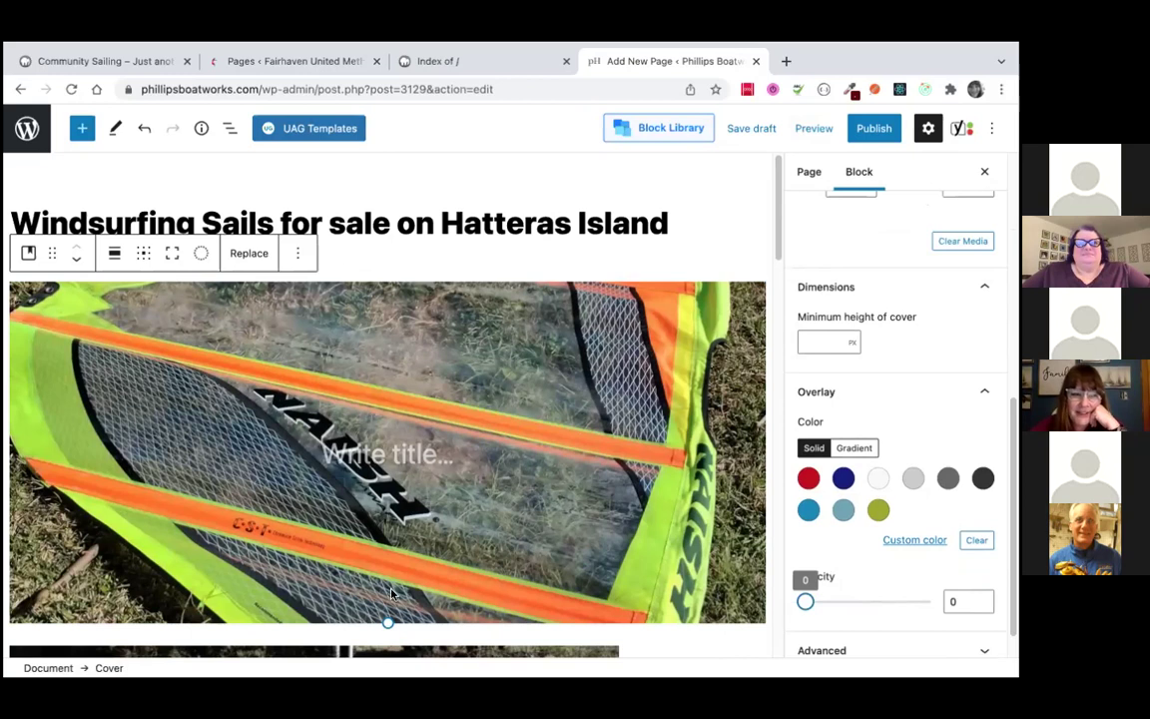
pyautogui.moveTo(388, 622); pyautogui.dragTo(447, 513)
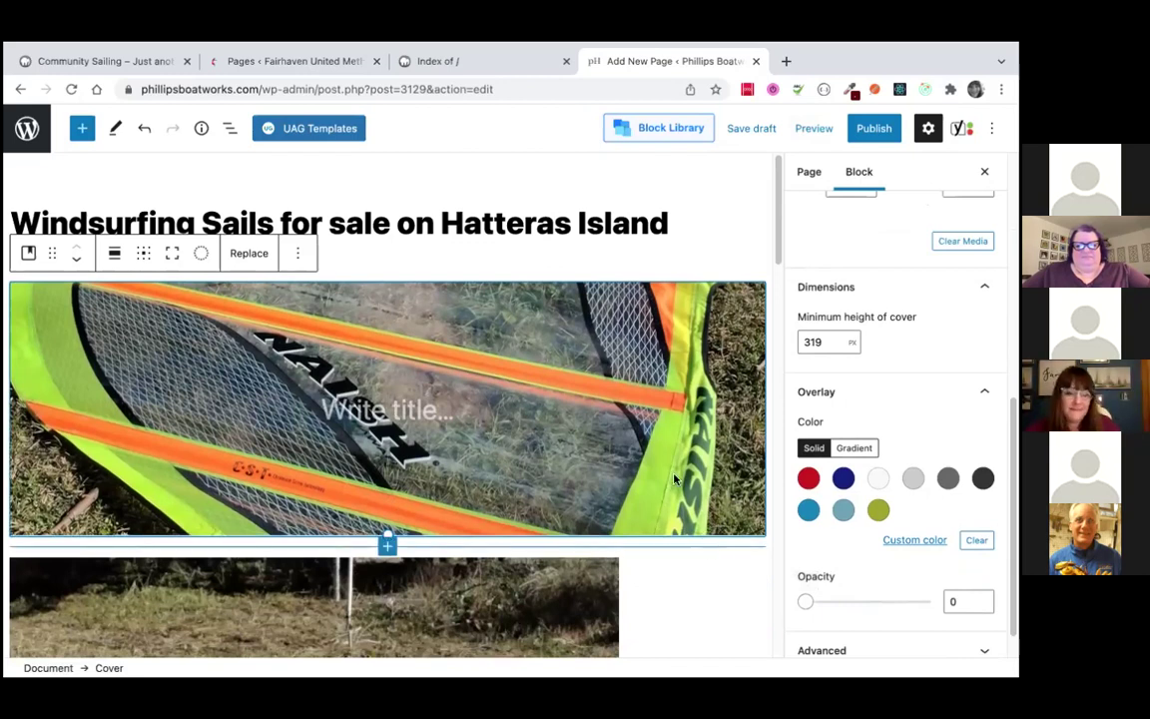
# Add an empty Heading block between the cover and the sail image
pyautogui.click(387, 548)
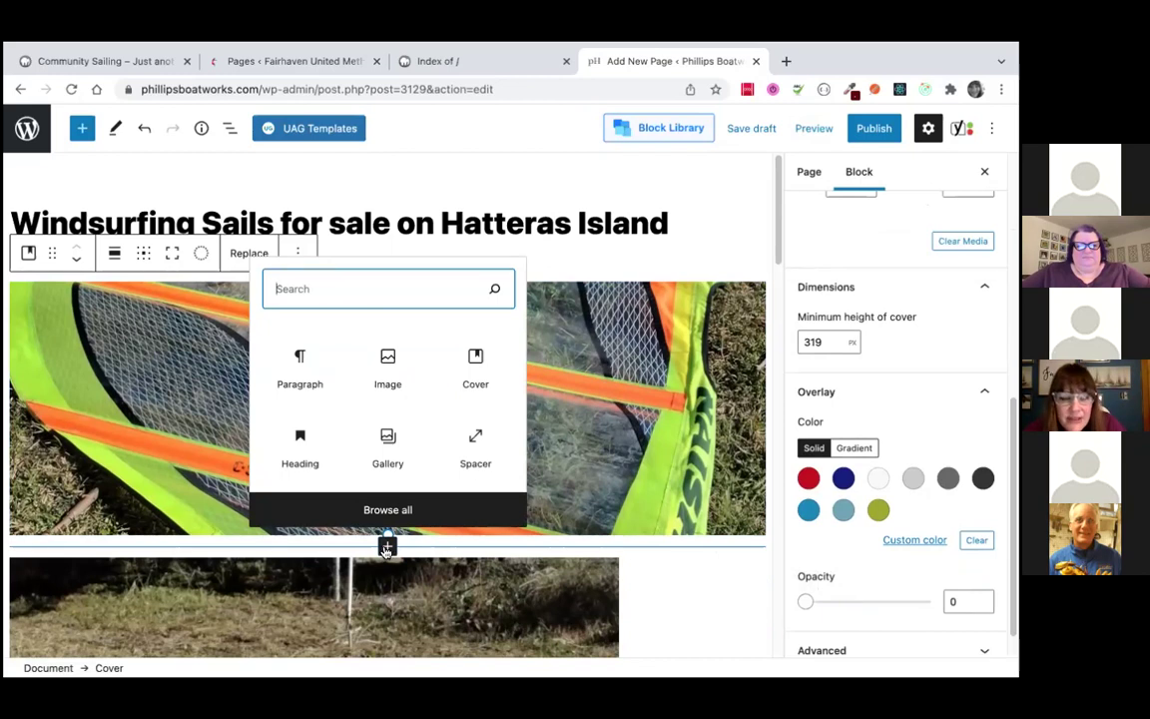
pyautogui.click(301, 461)
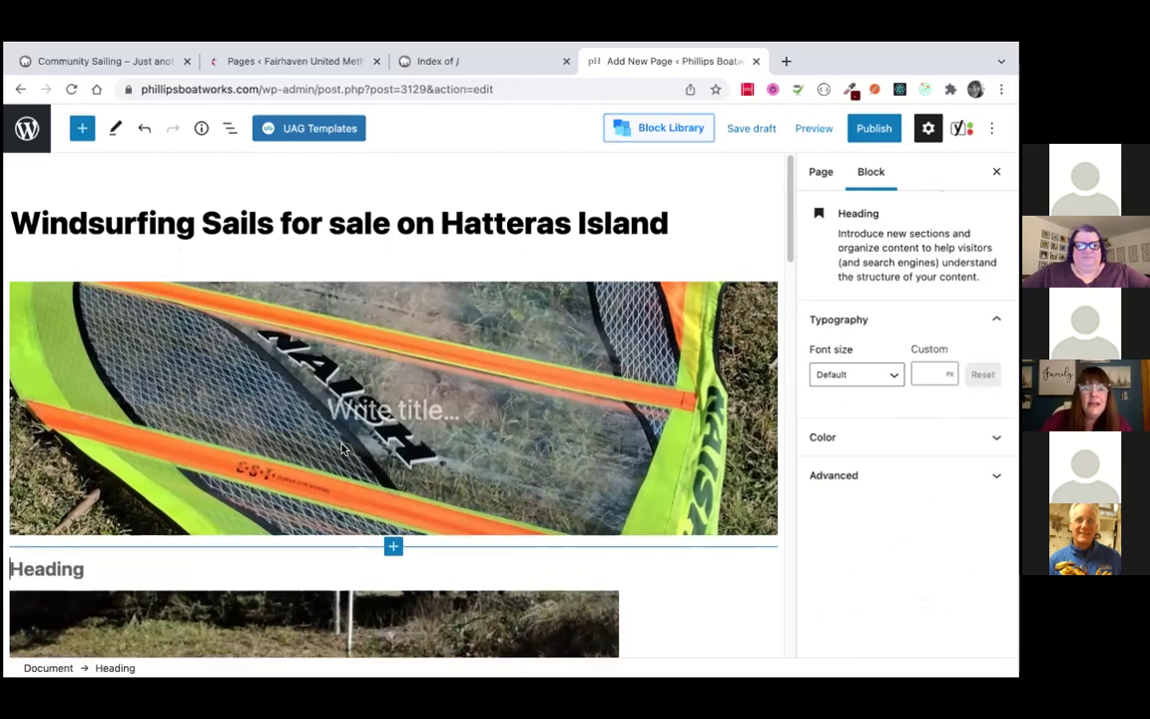
pyautogui.write('He')
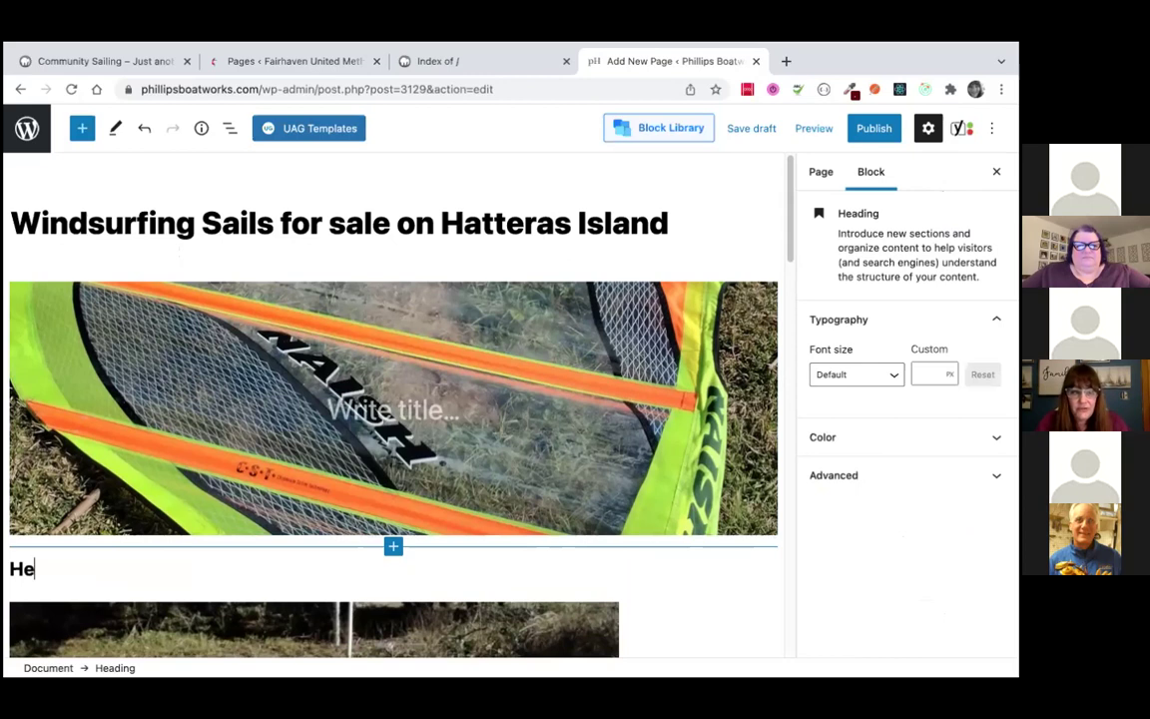
pyautogui.press('BackSpace')
pyautogui.press('BackSpace')
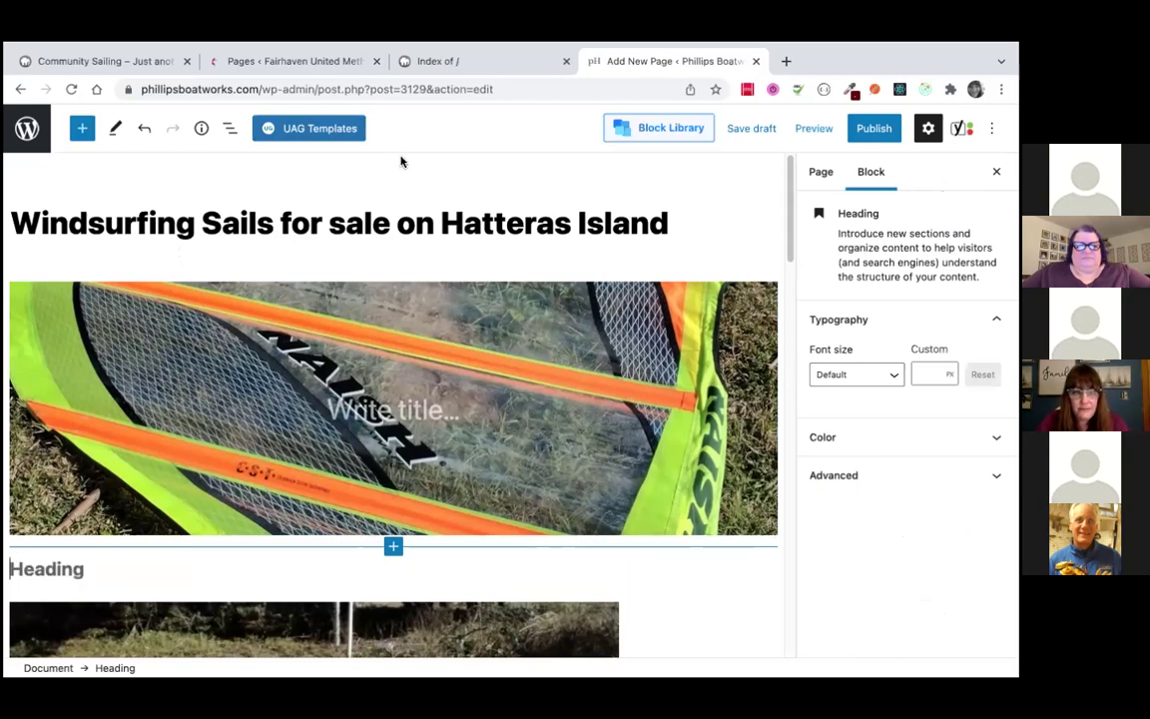
# Copy the page title's text into the new heading and set its level to H1
pyautogui.click(374, 224)
pyautogui.tripleClick(377, 221)
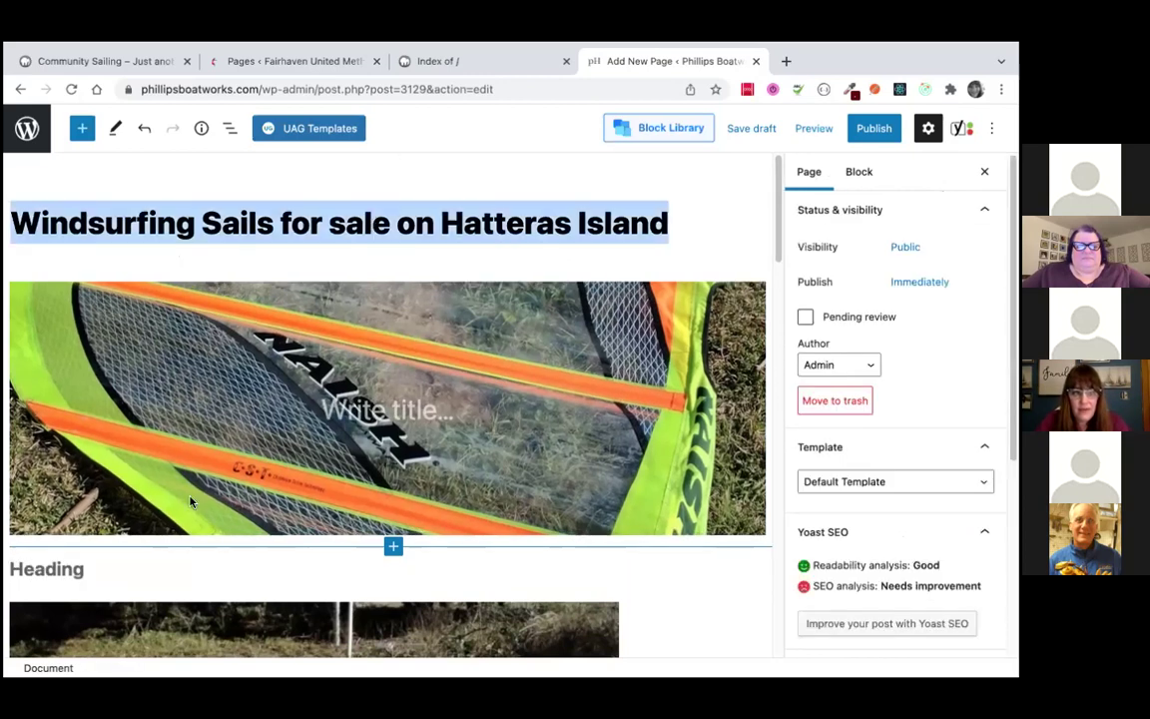
pyautogui.hotkey('ctrl', 'c')
pyautogui.click(125, 568)
pyautogui.hotkey('ctrl', 'v')
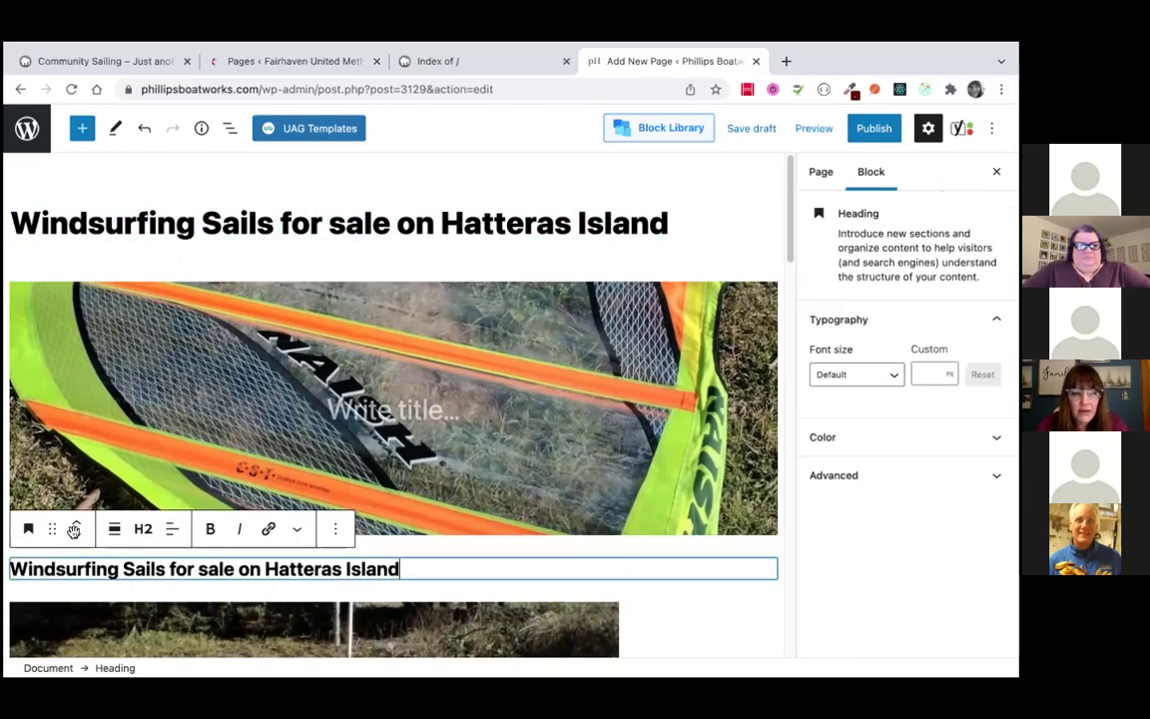
pyautogui.click(143, 529)
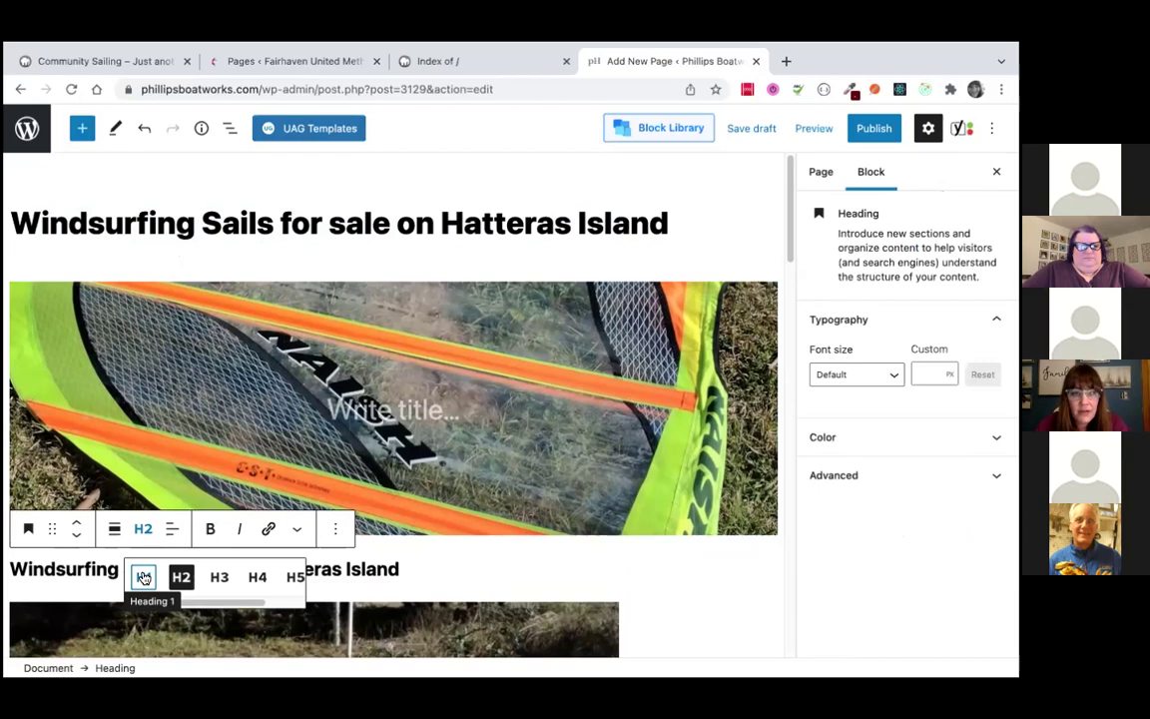
pyautogui.click(143, 576)
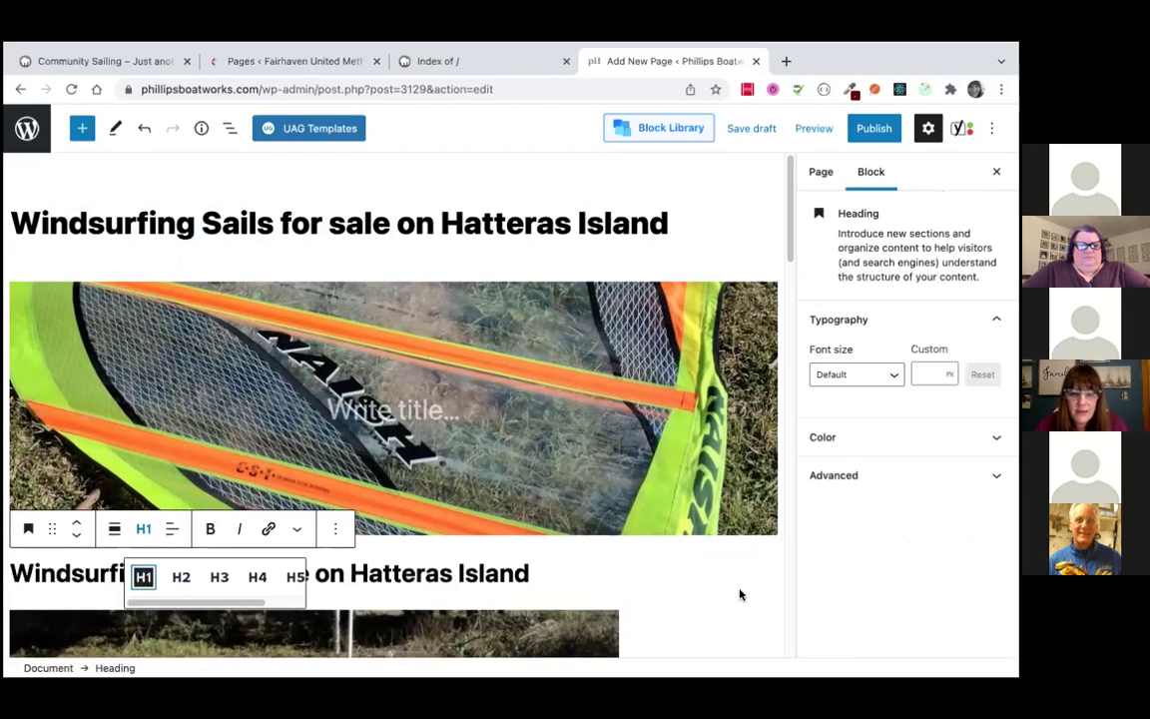
# Delete the sail image block below the heading
pyautogui.scroll(-2, 699, 599)
pyautogui.click(567, 474)
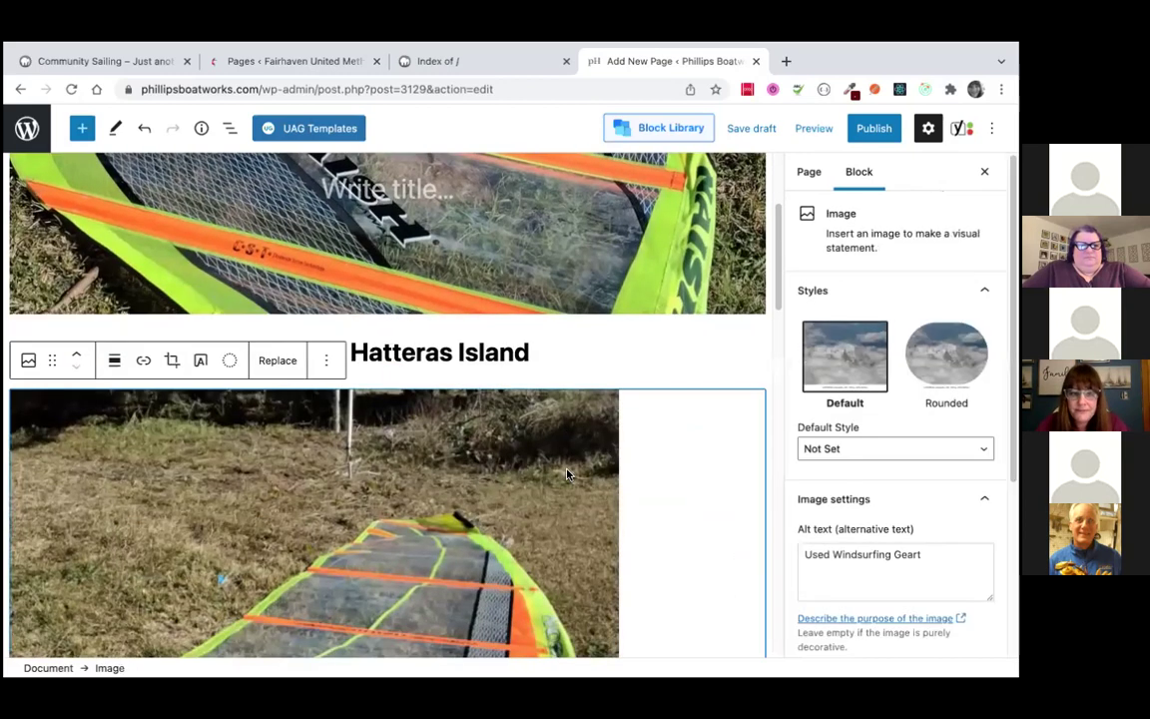
pyautogui.scroll(2, 566, 475)
pyautogui.press('Up')
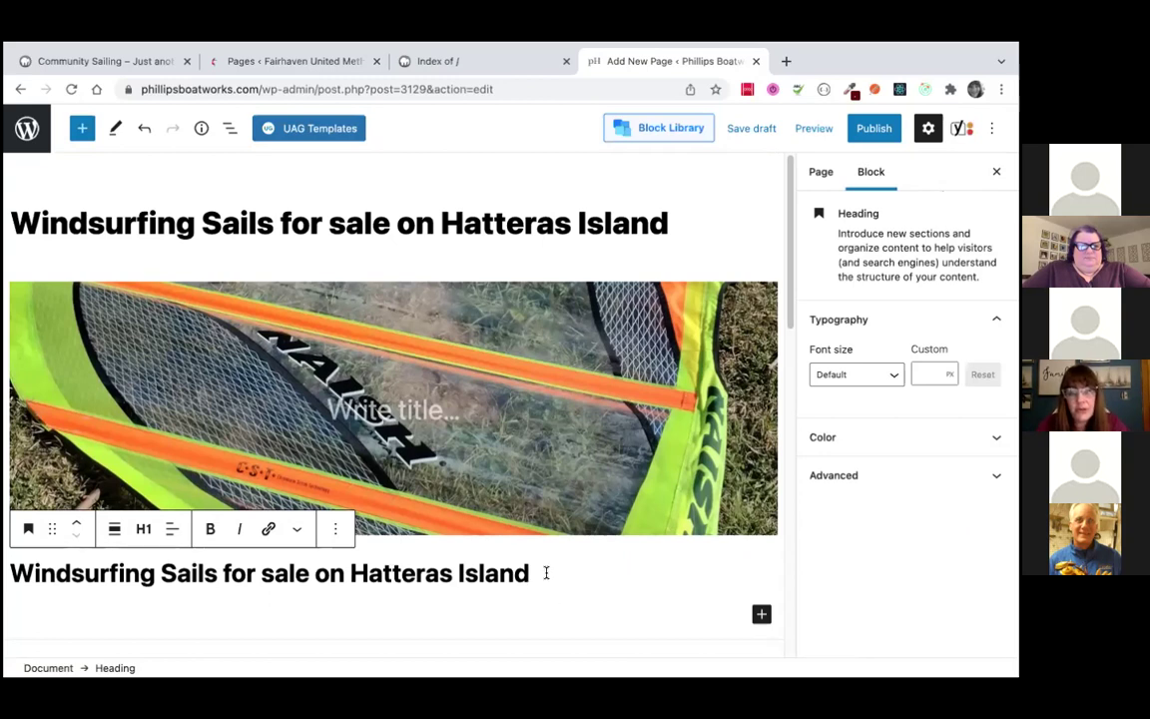
# Add an Image block below the "Windsurfing Sails for sale on Hatteras Island" heading
pyautogui.press('Return')
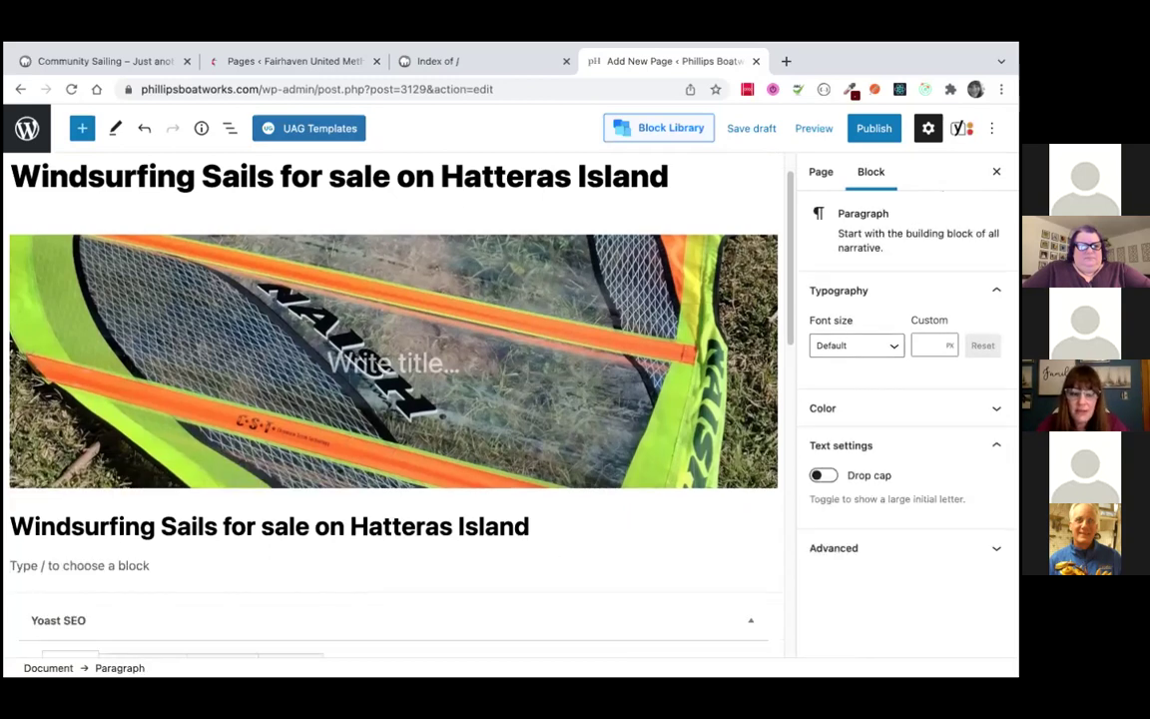
pyautogui.write('/')
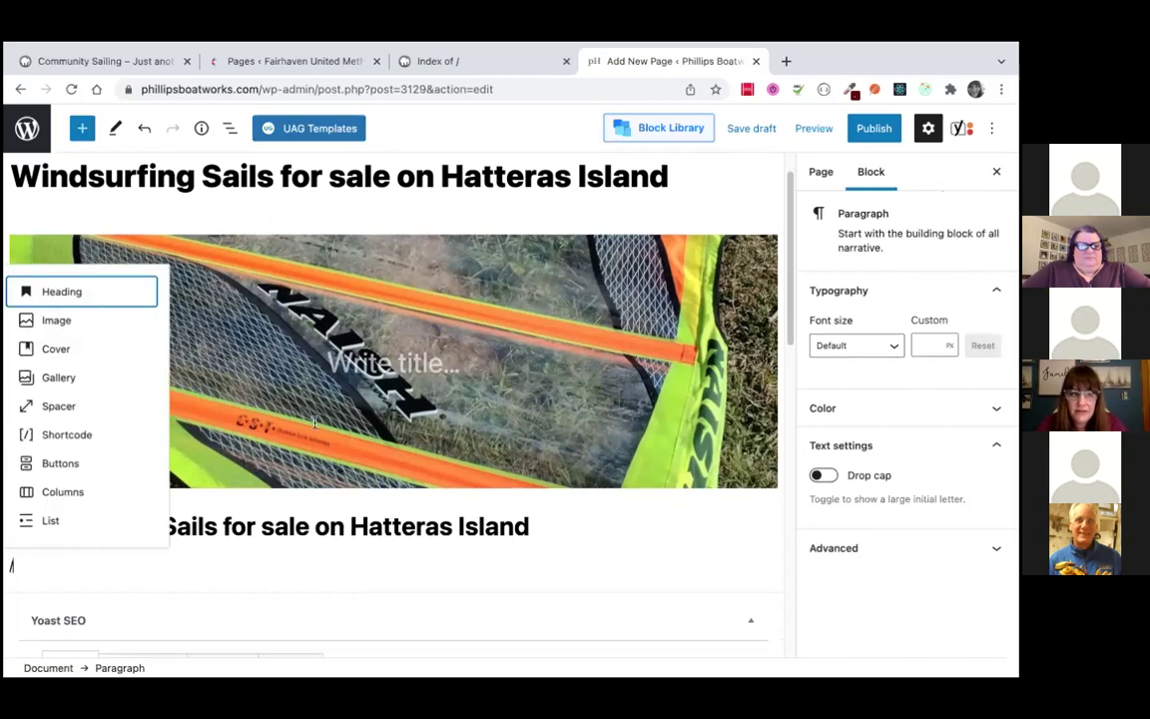
pyautogui.click(106, 320)
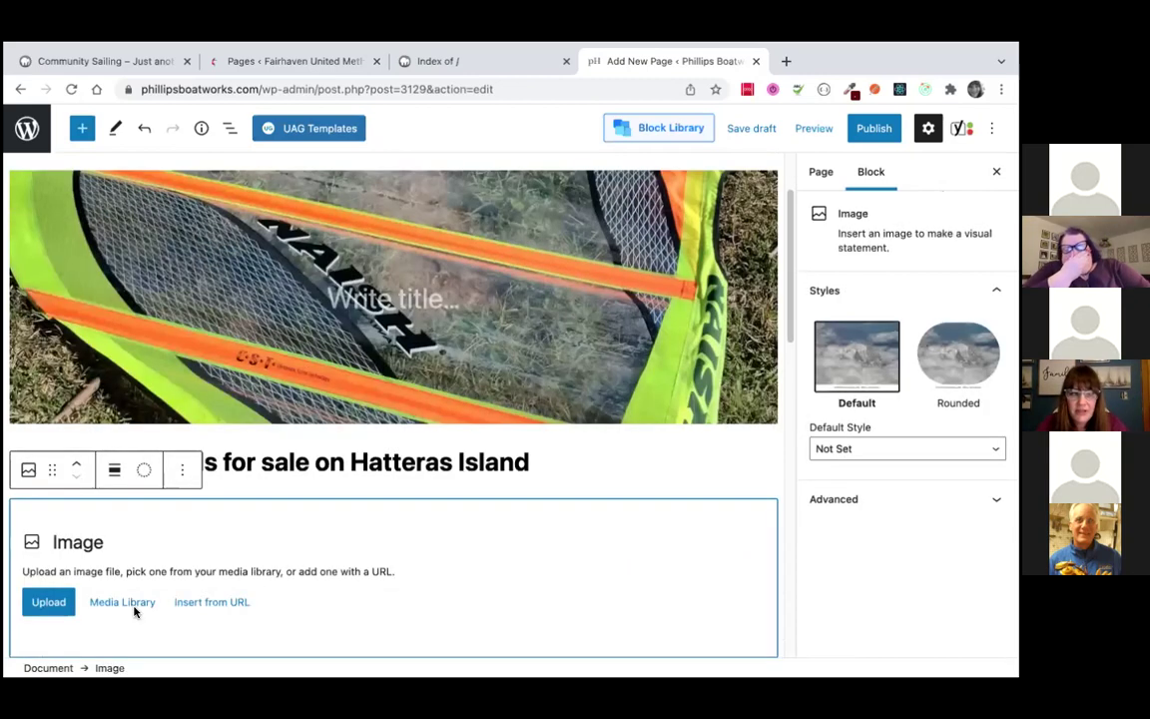
pyautogui.click(532, 459)
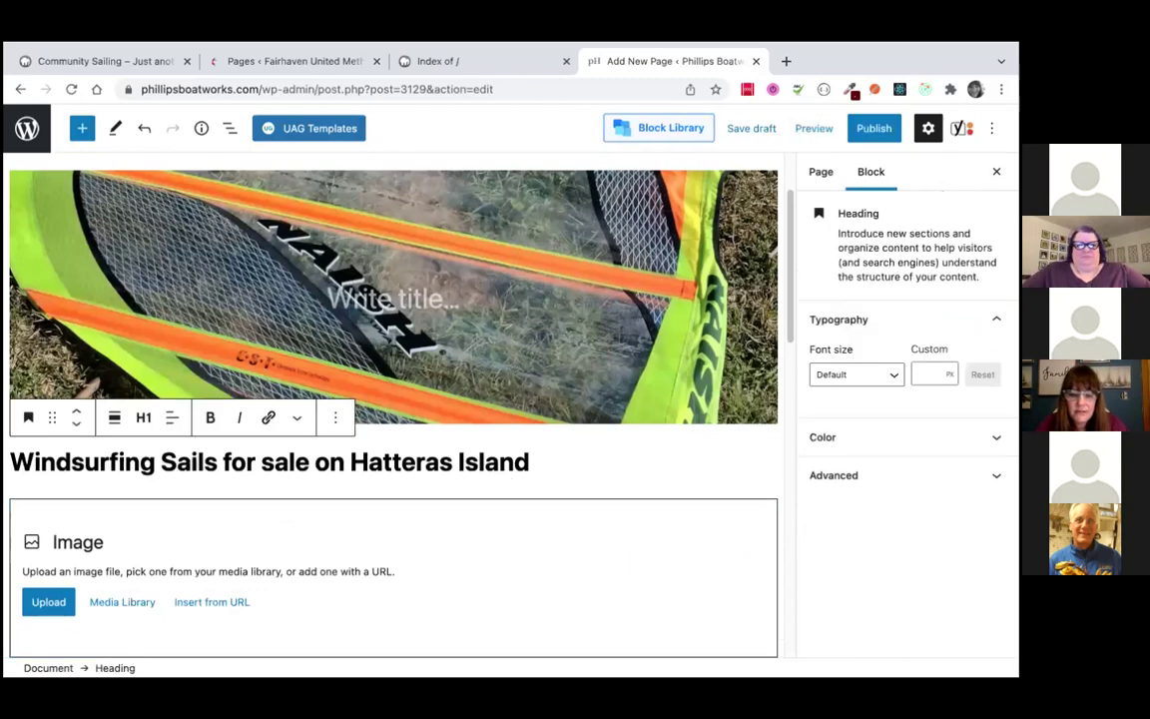
pyautogui.press('Return')
pyautogui.write('/')
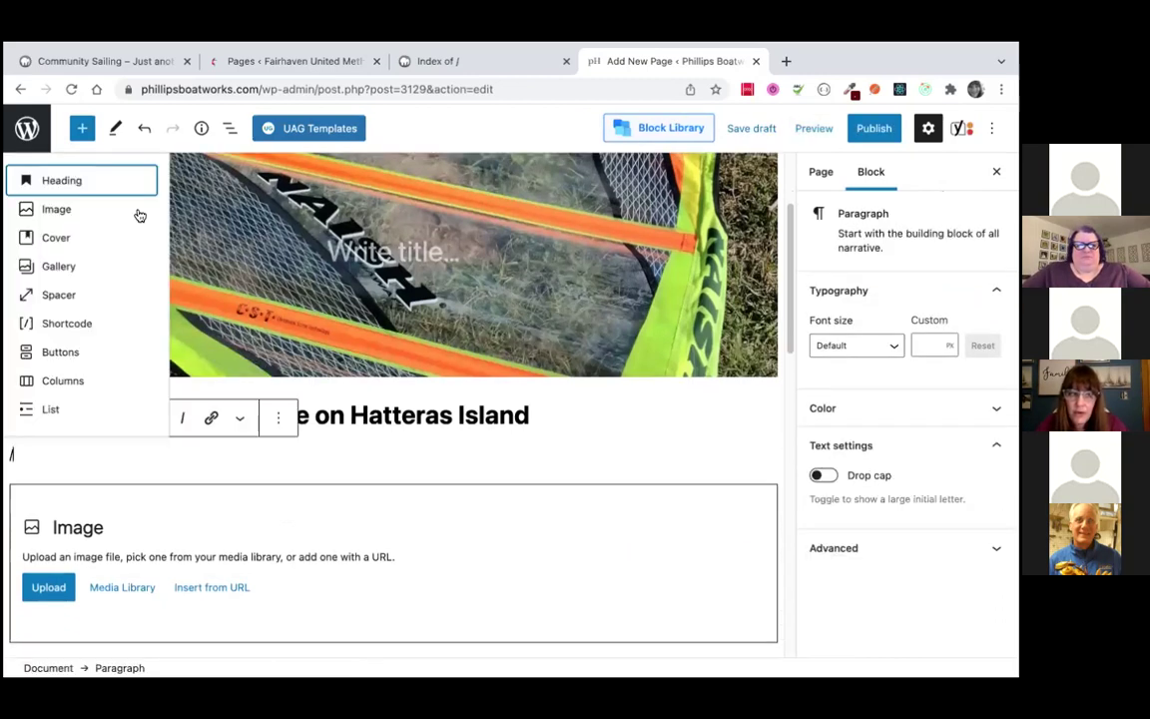
pyautogui.click(140, 209)
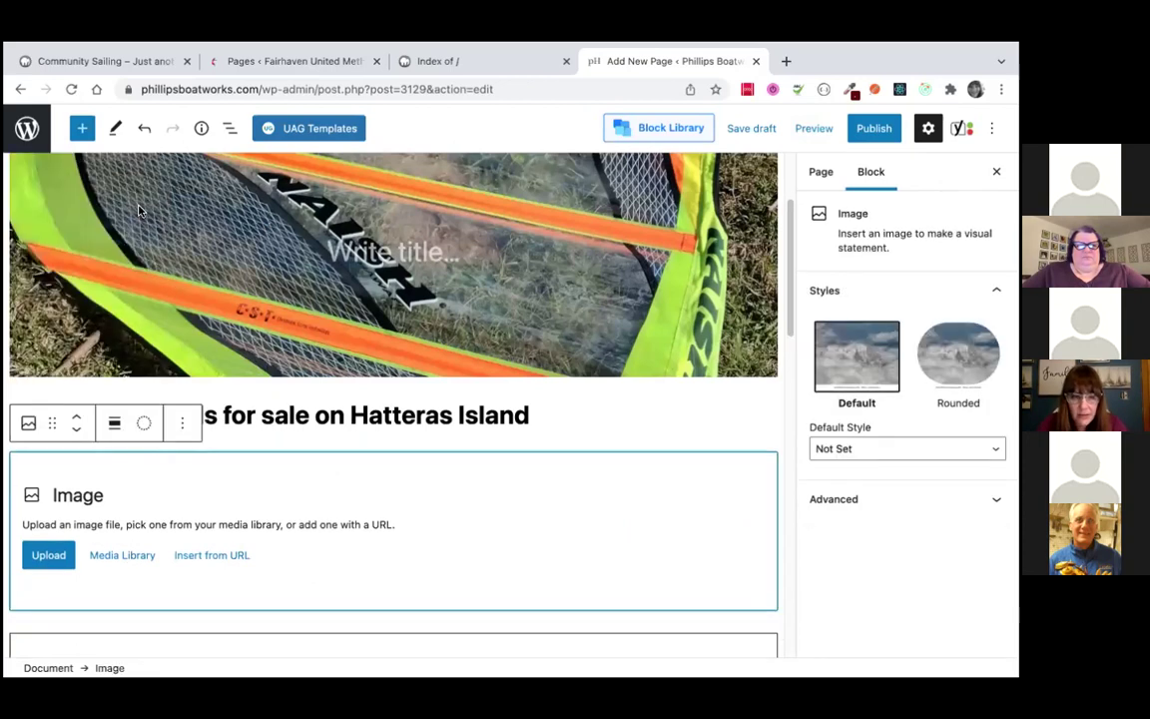
pyautogui.click(182, 423)
pyautogui.scroll(-2, 194, 391)
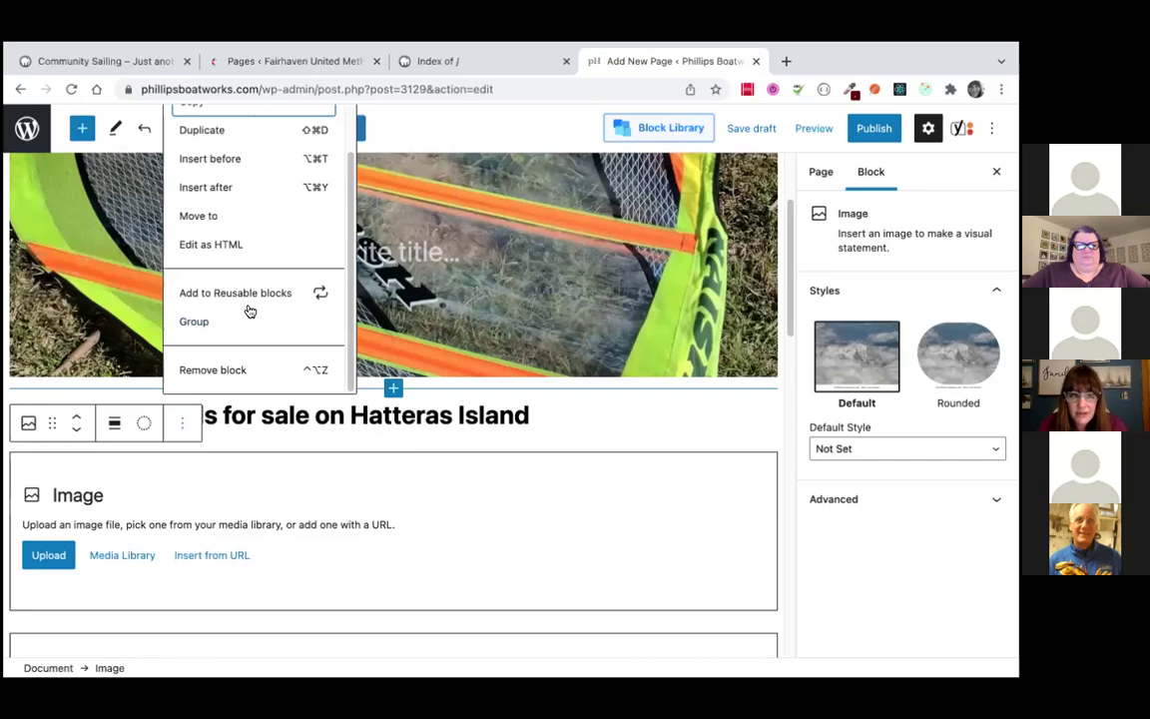
pyautogui.click(232, 370)
pyautogui.hotkey('ctrl', 'z')
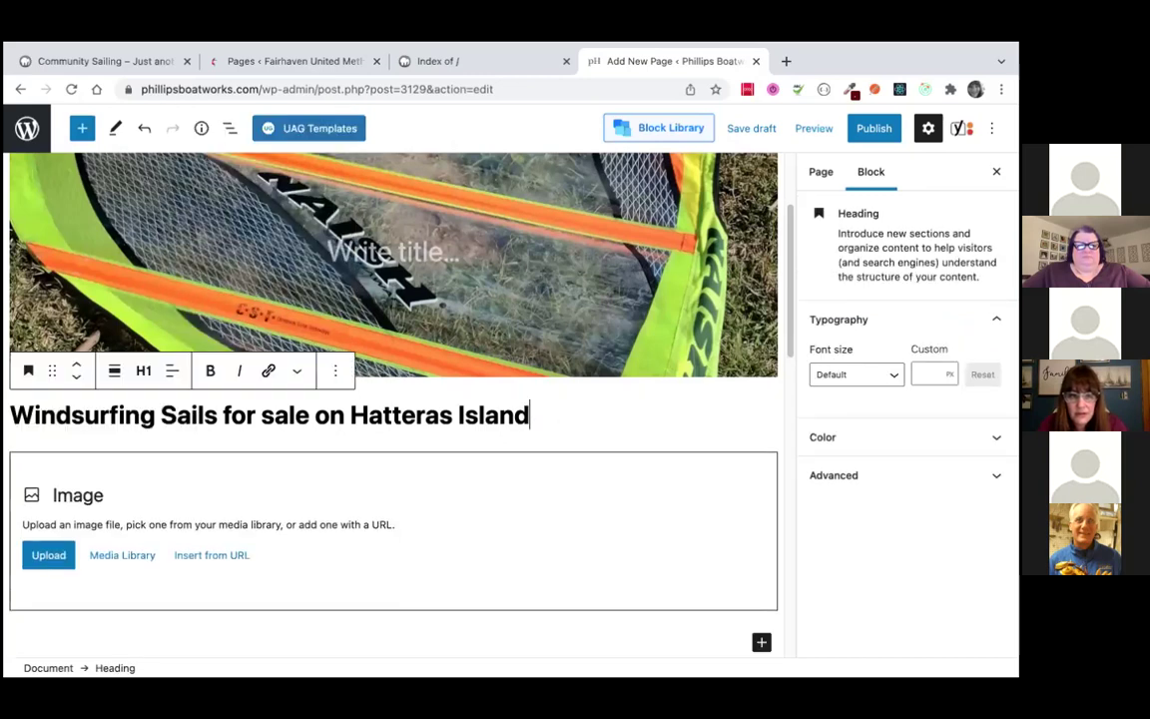
# Insert a 50/50 Columns block below the "Windsurfing Sails for sale on Hatteras Island" heading and add two more columns to it
pyautogui.press('Return')
pyautogui.write('/col')
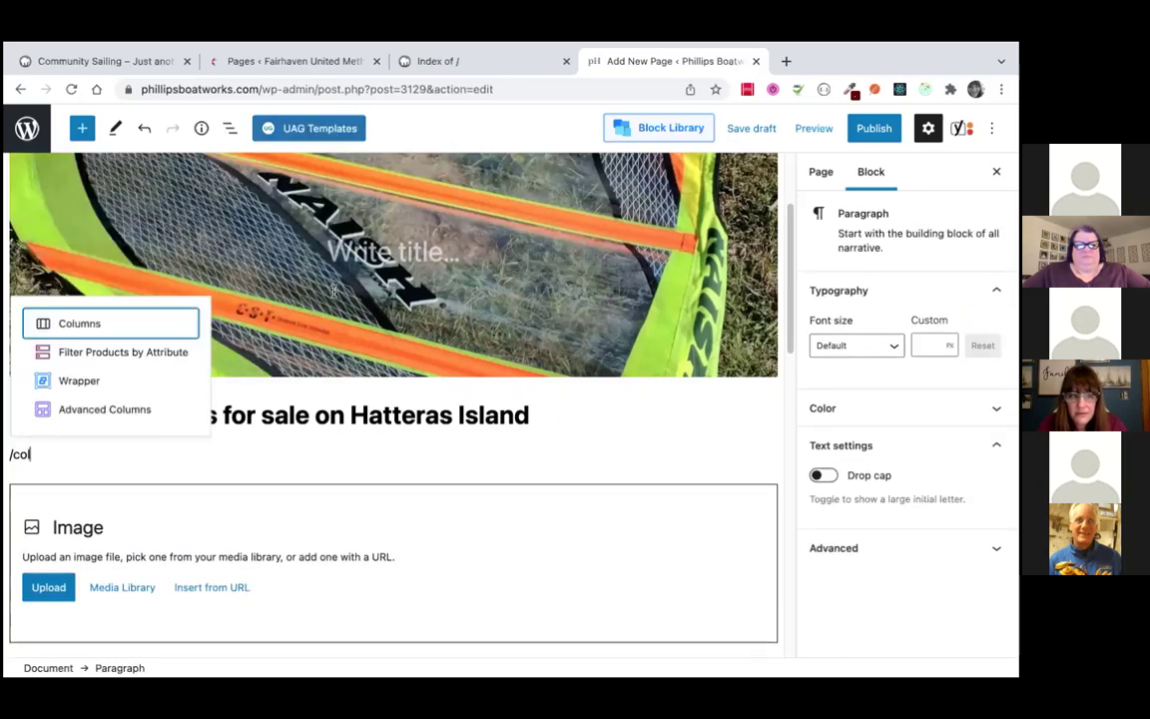
pyautogui.click(162, 328)
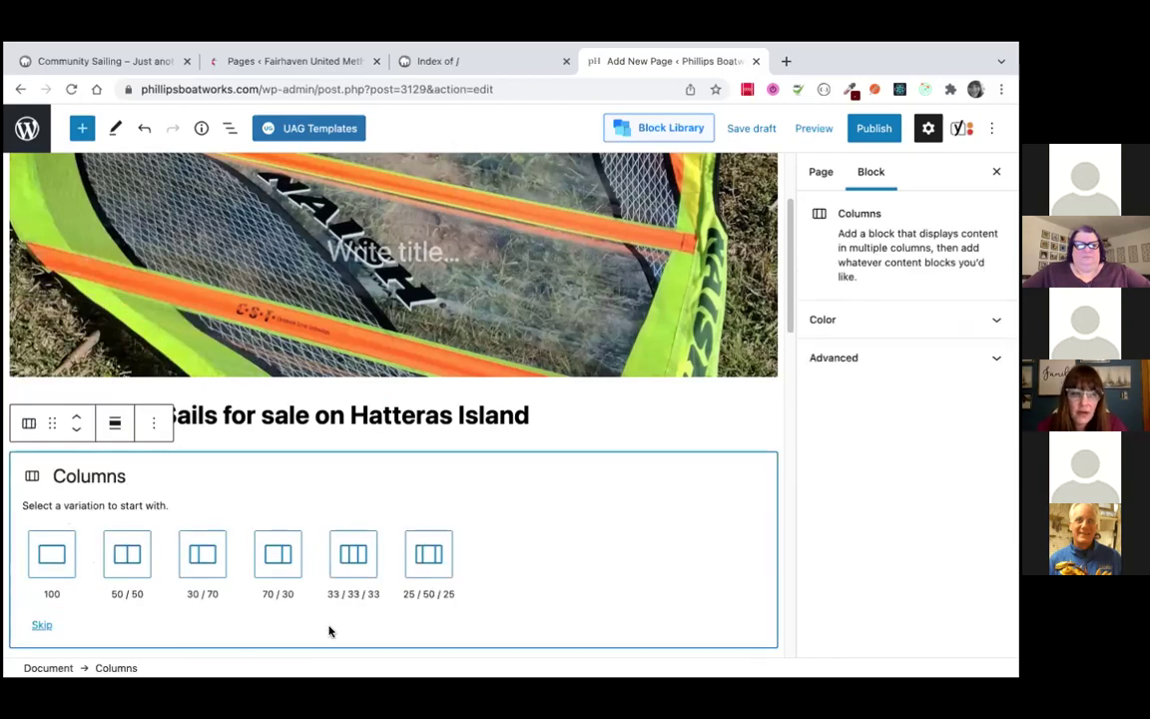
pyautogui.click(139, 556)
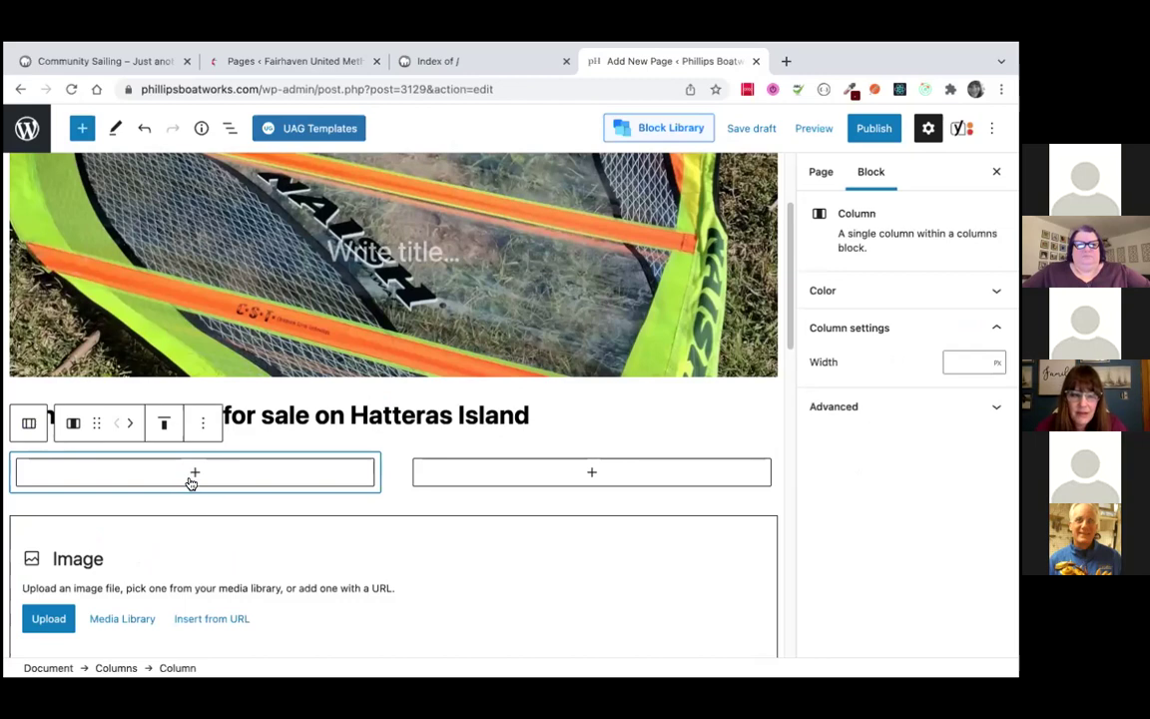
pyautogui.moveTo(393, 473)
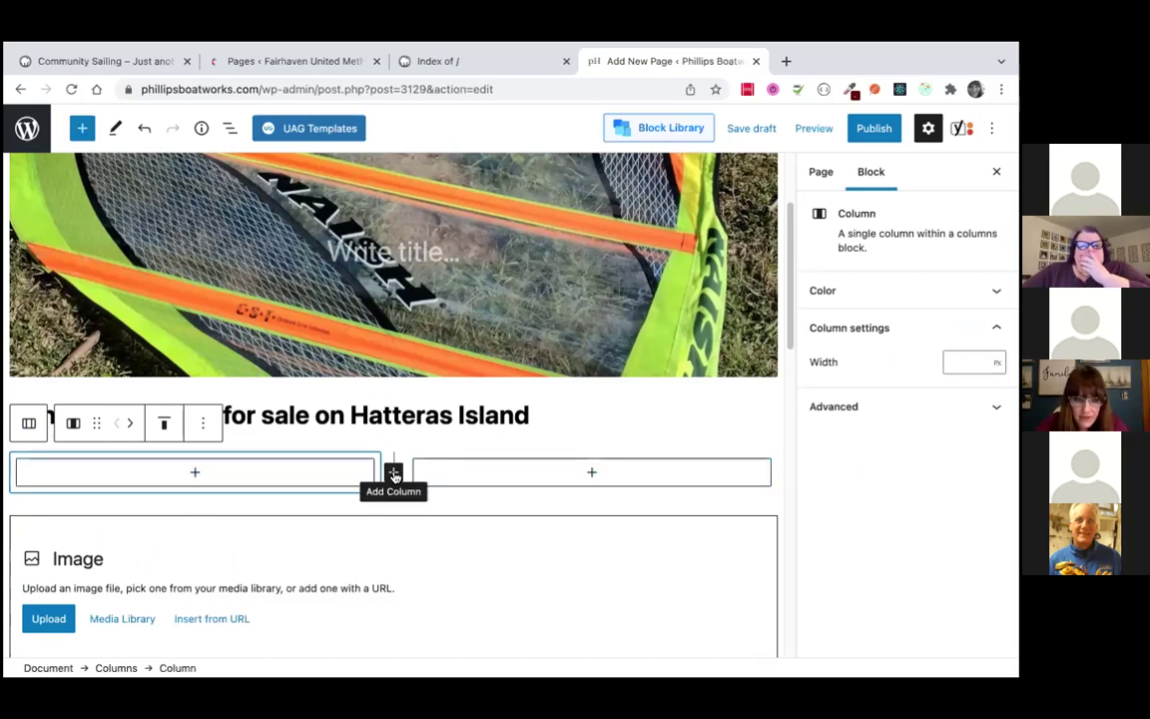
pyautogui.click(393, 473)
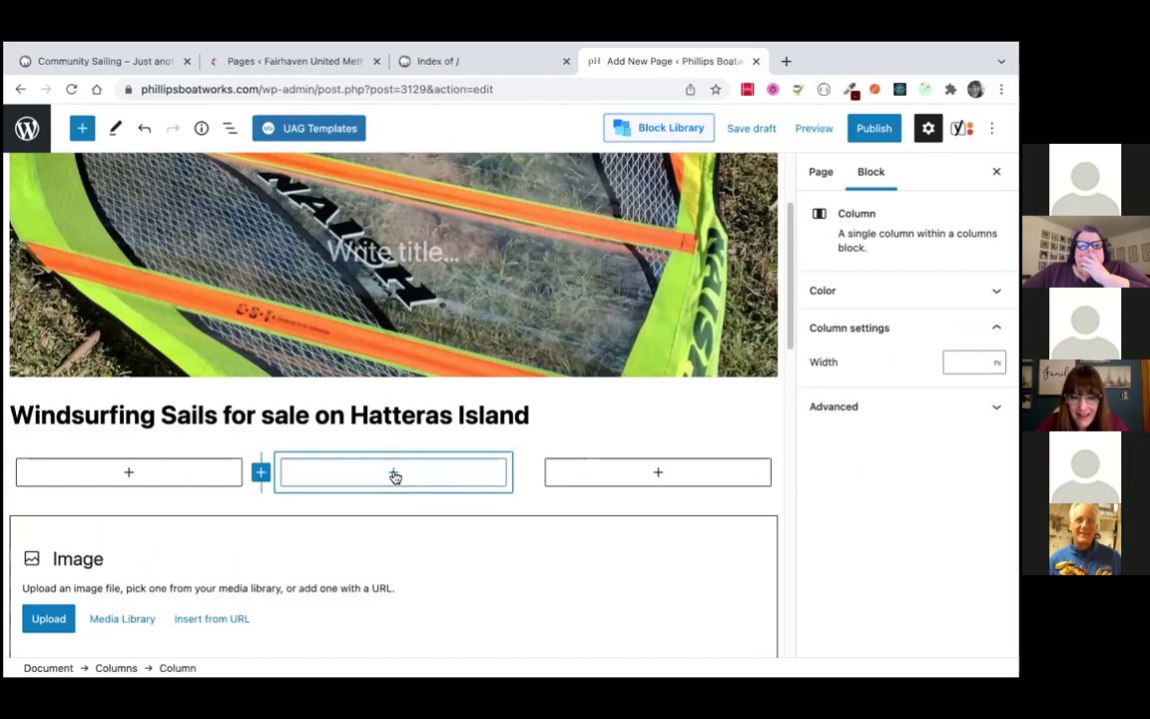
pyautogui.click(528, 473)
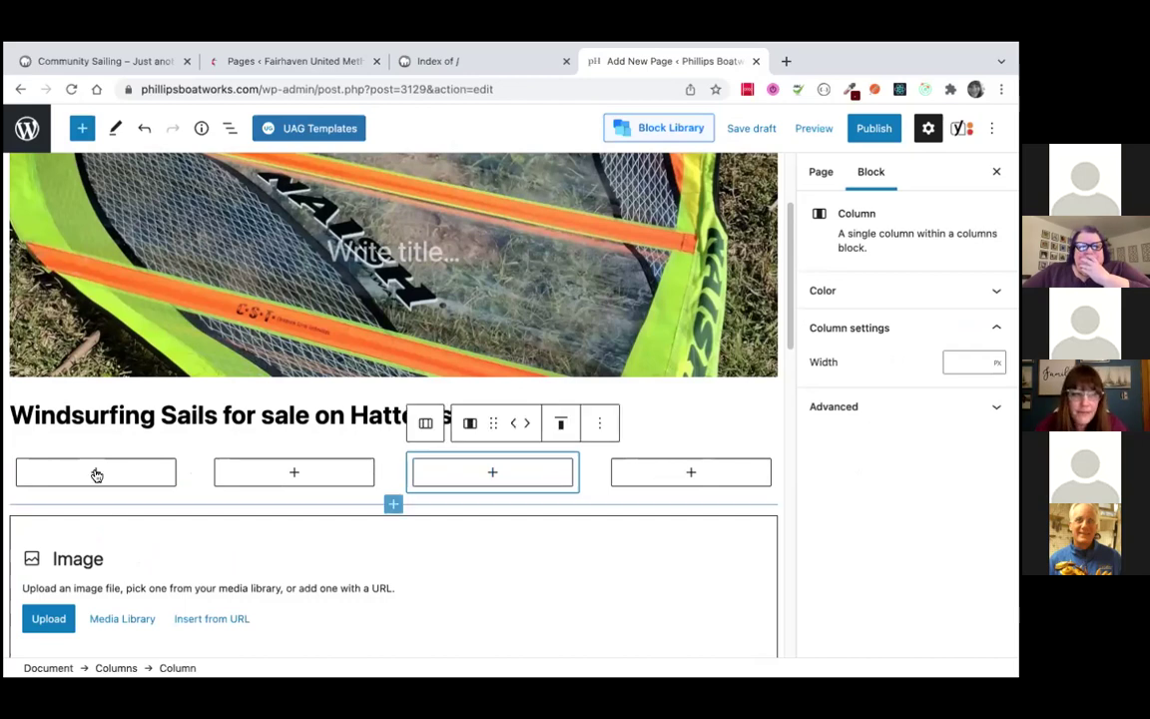
# Add an Image block to the first column and fill it with sail002a from the media library
pyautogui.click(96, 473)
pyautogui.write('im')
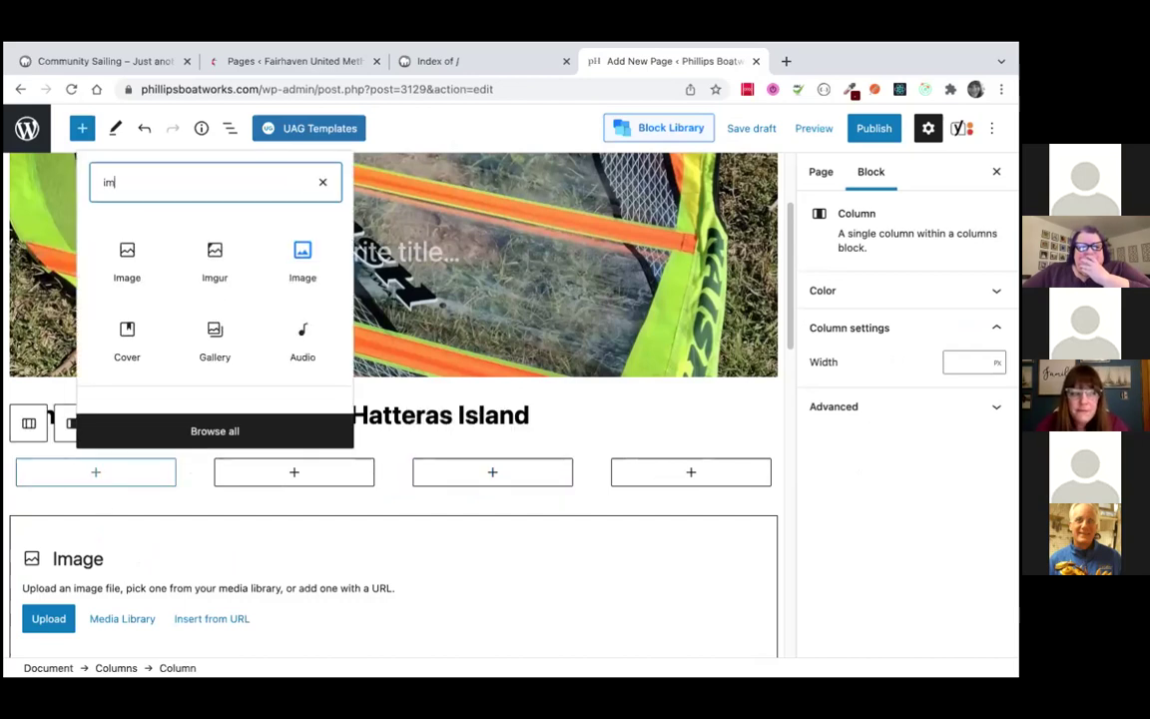
pyautogui.click(127, 208)
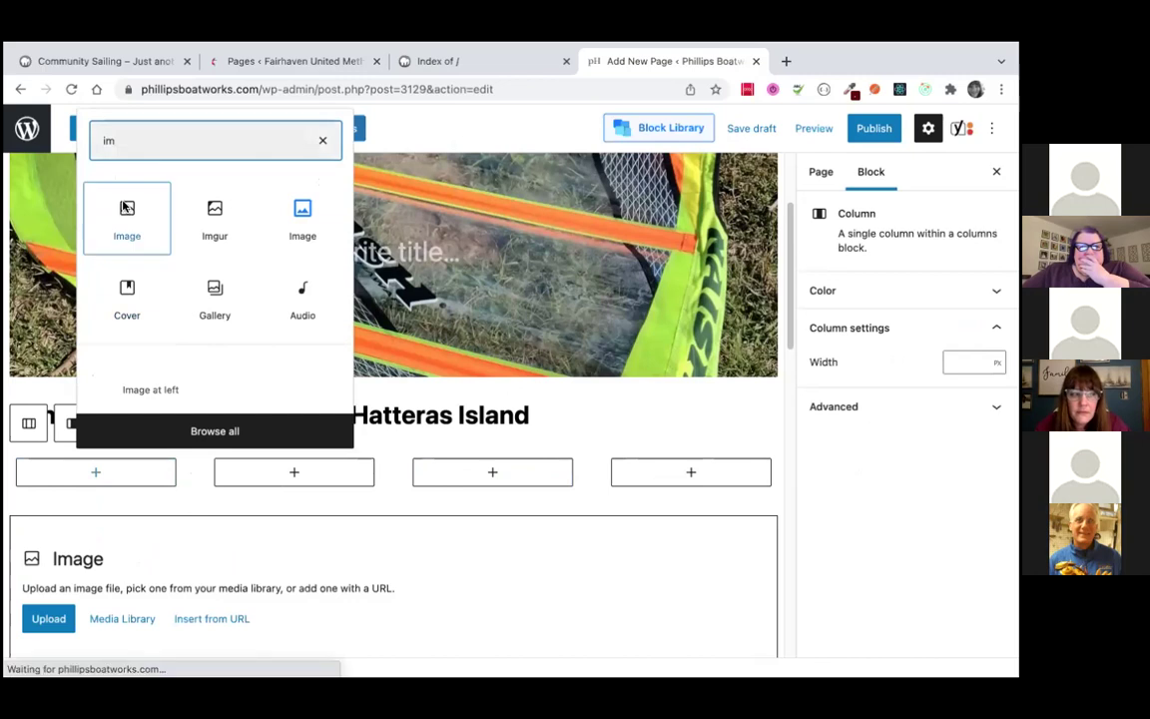
pyautogui.click(80, 297)
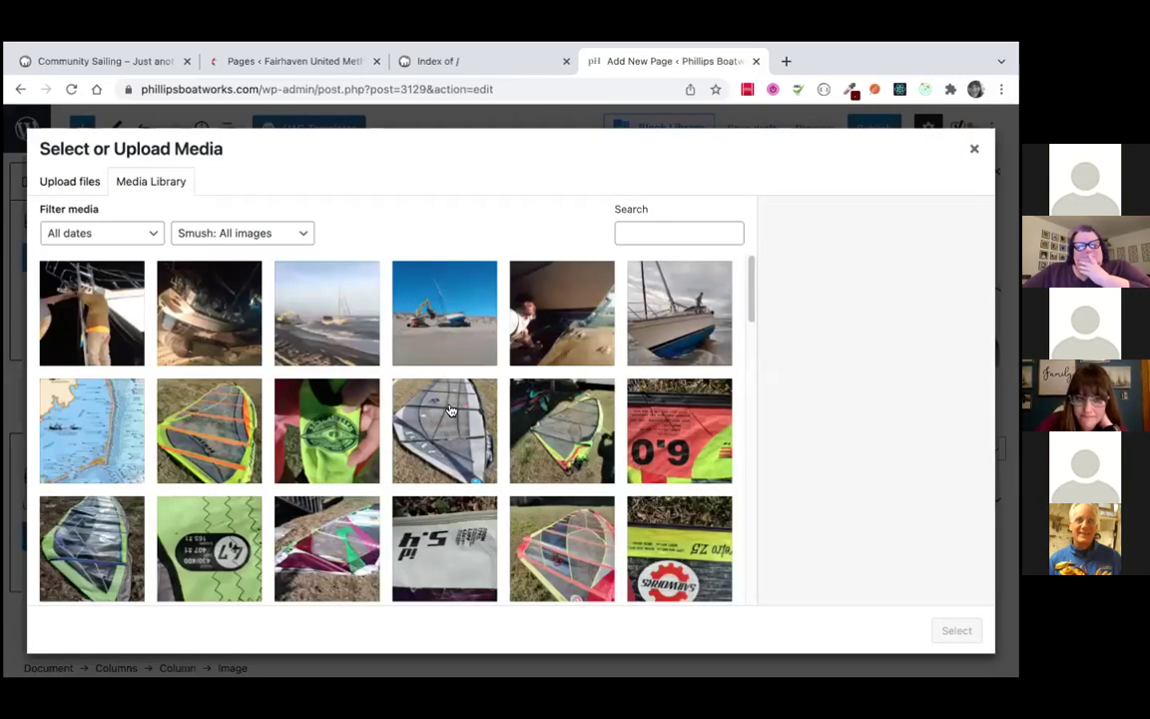
pyautogui.click(409, 391)
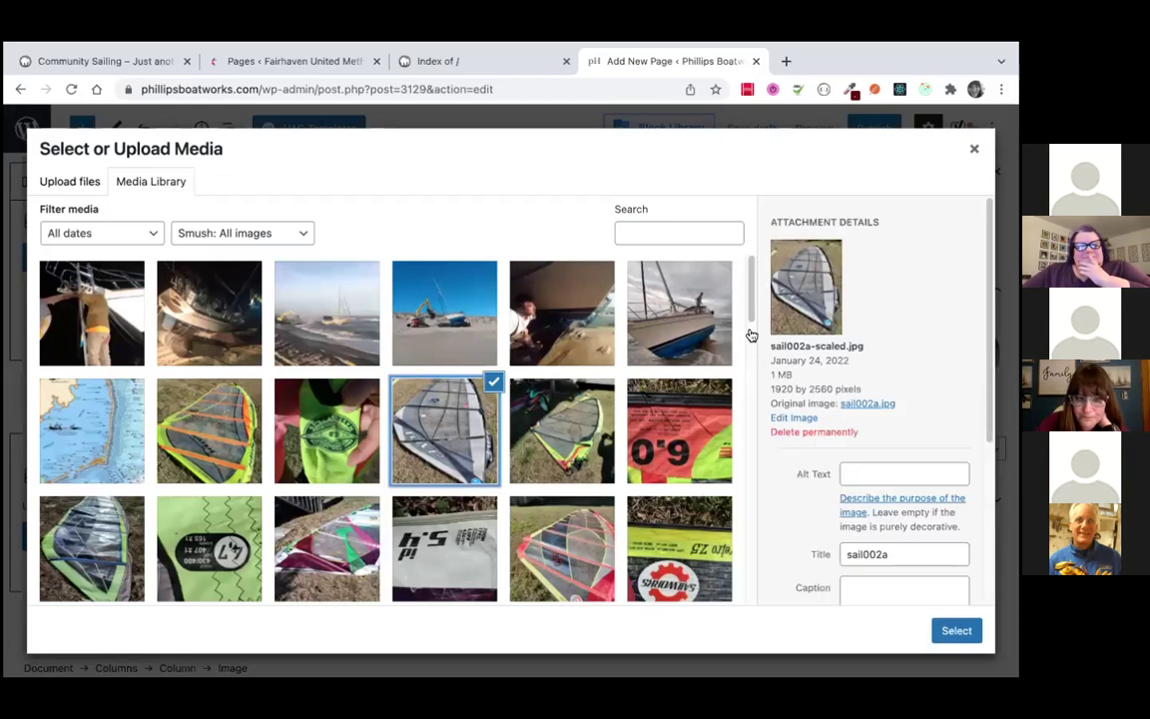
pyautogui.click(964, 628)
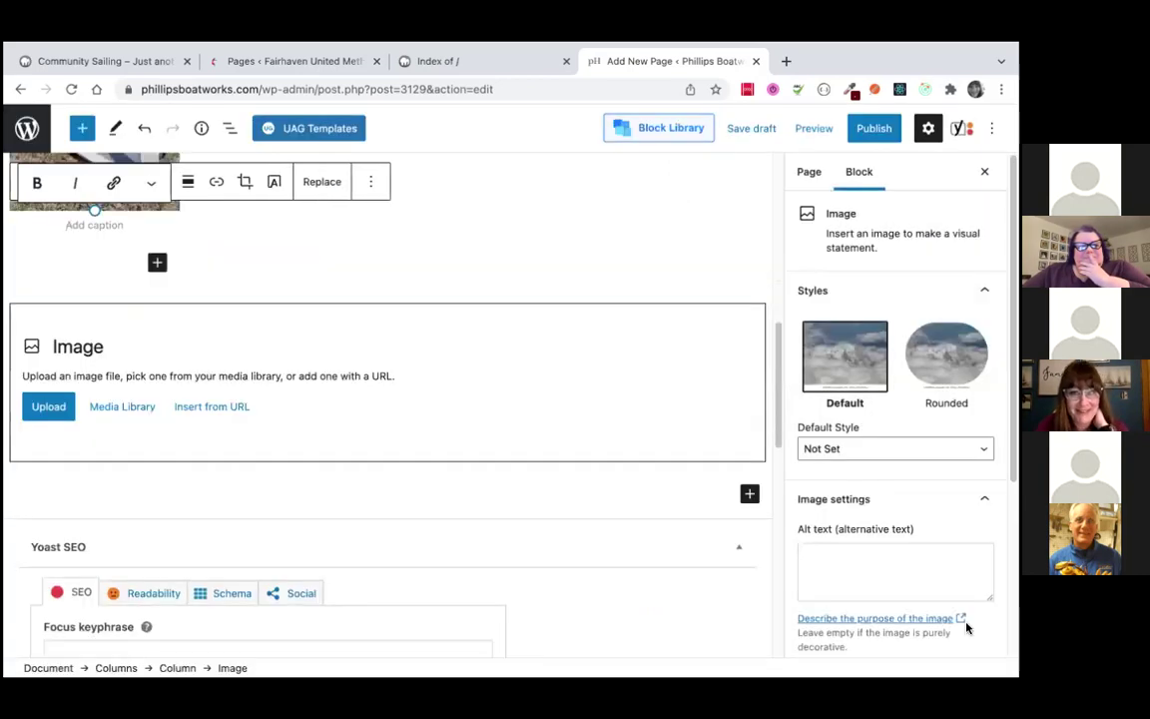
# Add an Image block to the second column and fill it with sail004a from the media library
pyautogui.scroll(3, 472, 328)
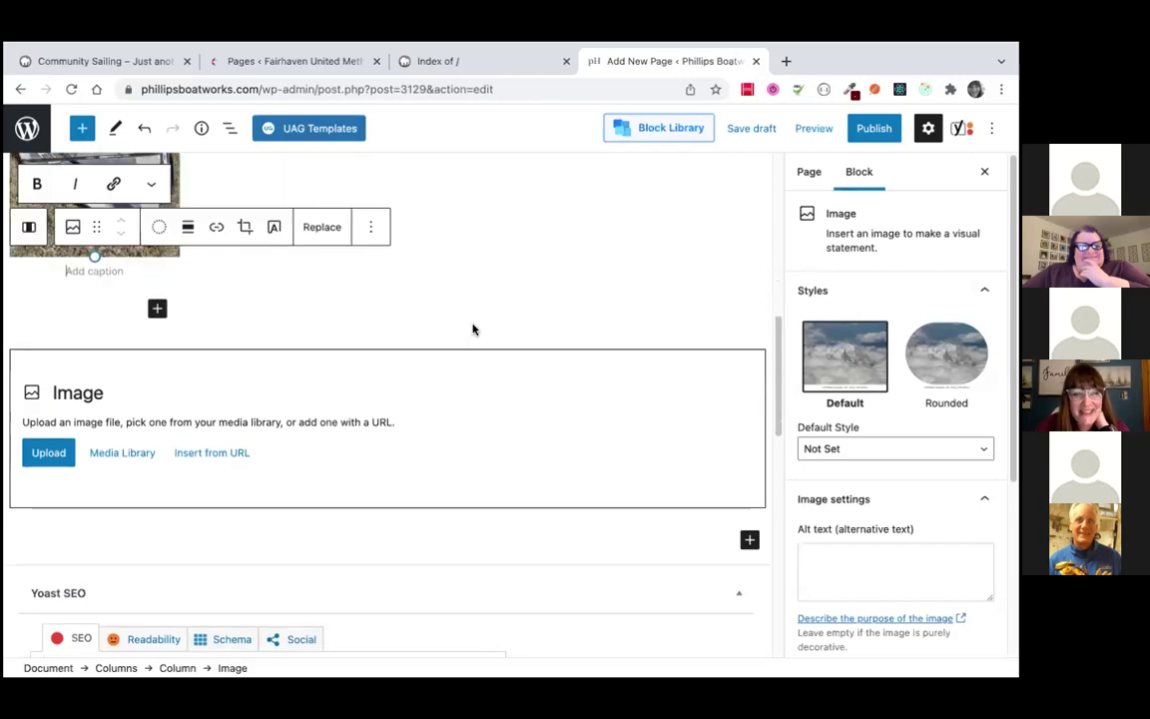
pyautogui.scroll(1, 473, 329)
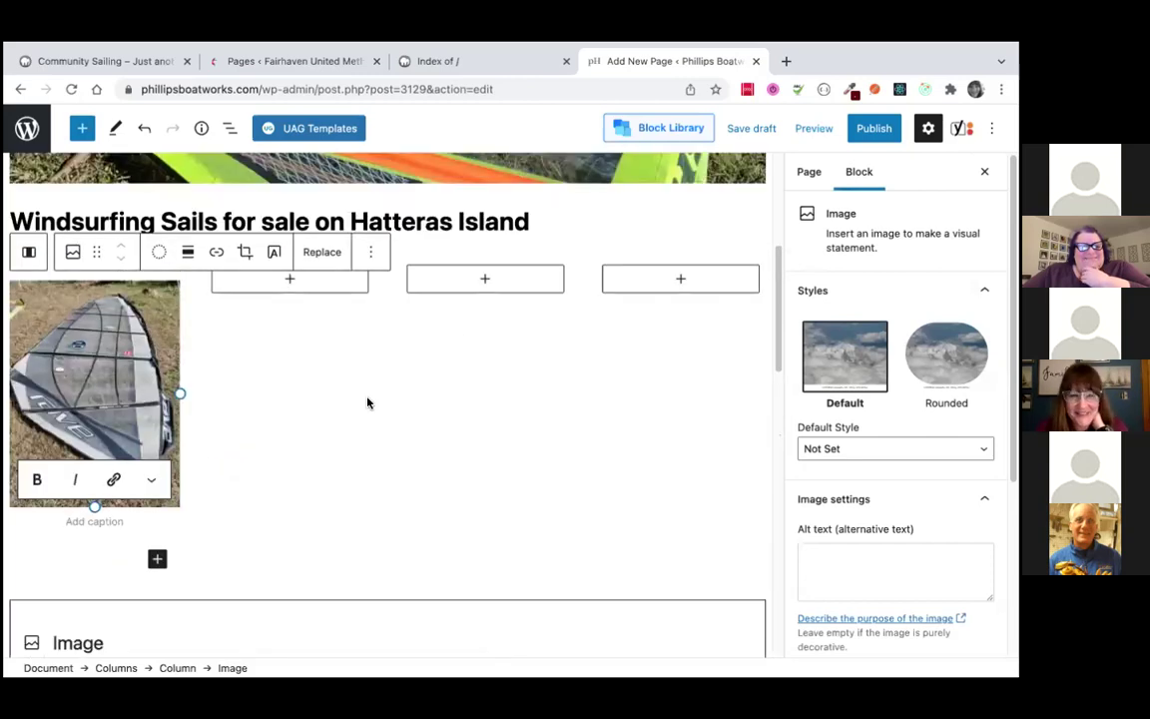
pyautogui.click(288, 282)
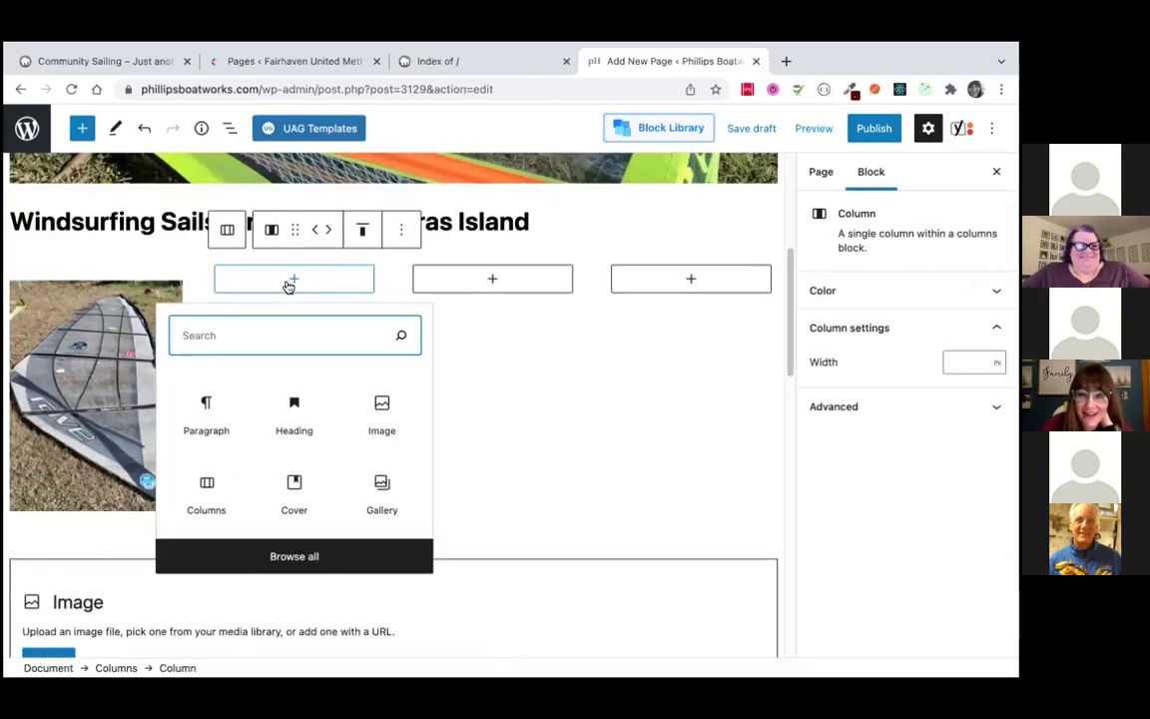
pyautogui.click(380, 409)
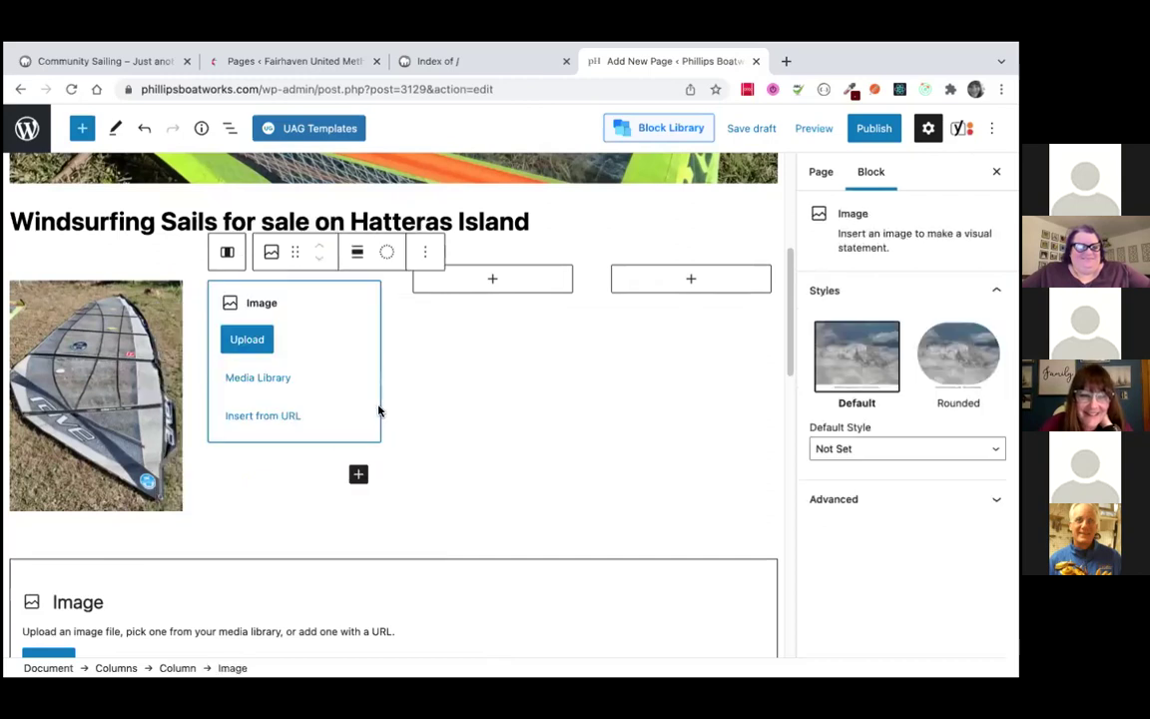
pyautogui.click(271, 380)
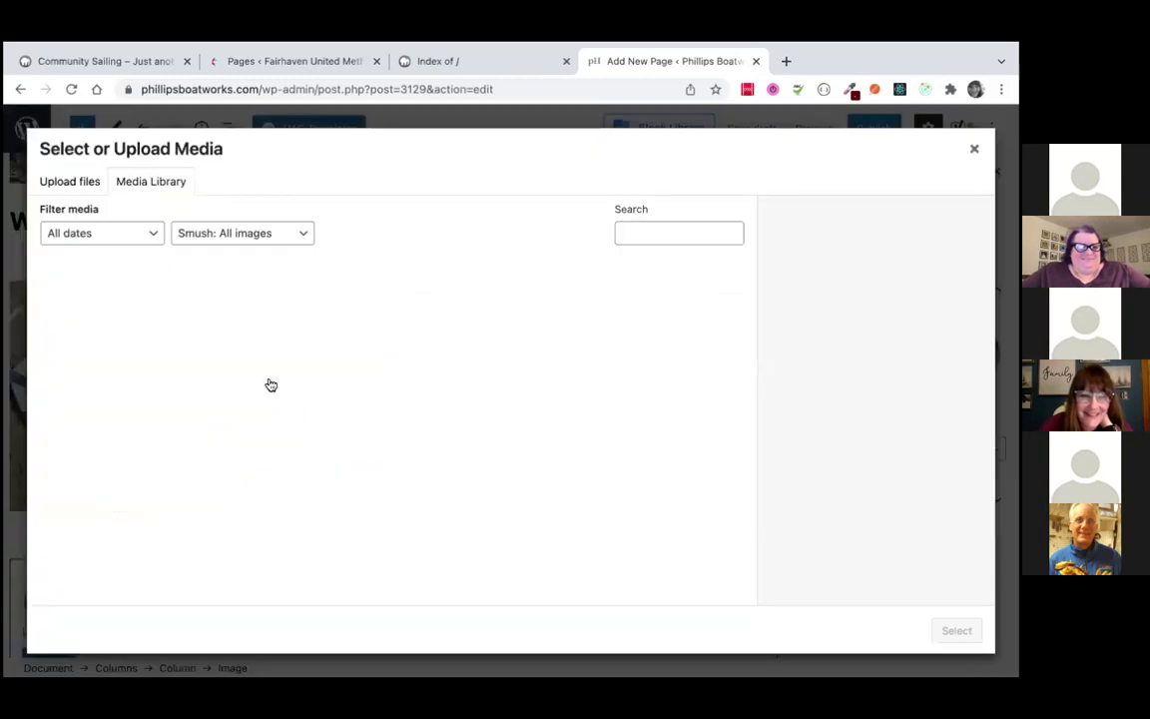
pyautogui.scroll(-2, 540, 338)
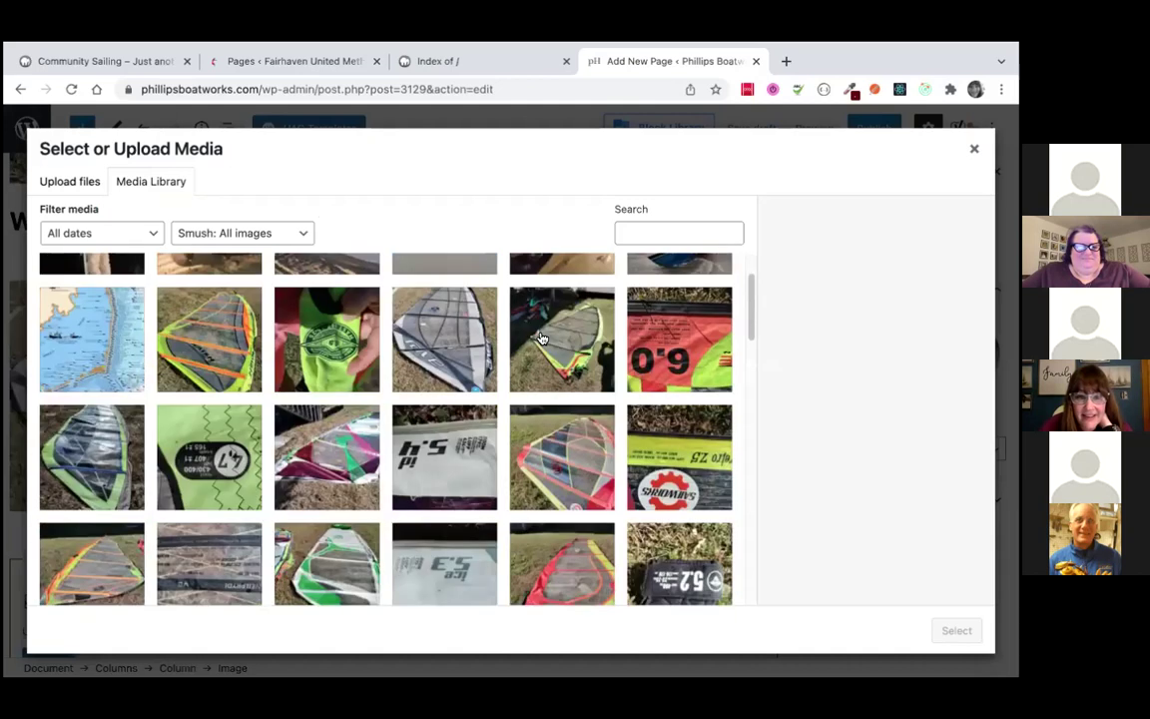
pyautogui.click(89, 419)
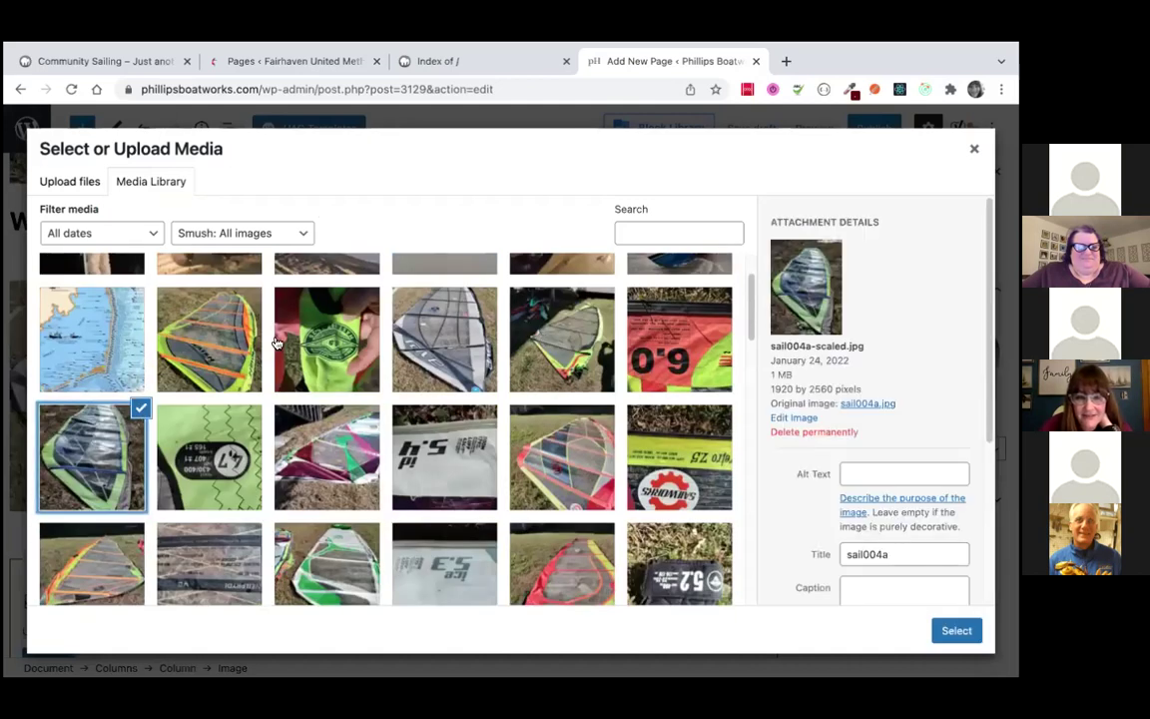
pyautogui.click(956, 631)
# Add an Image block to the third column and fill it with sail006a from the media library
pyautogui.scroll(-2, 532, 326)
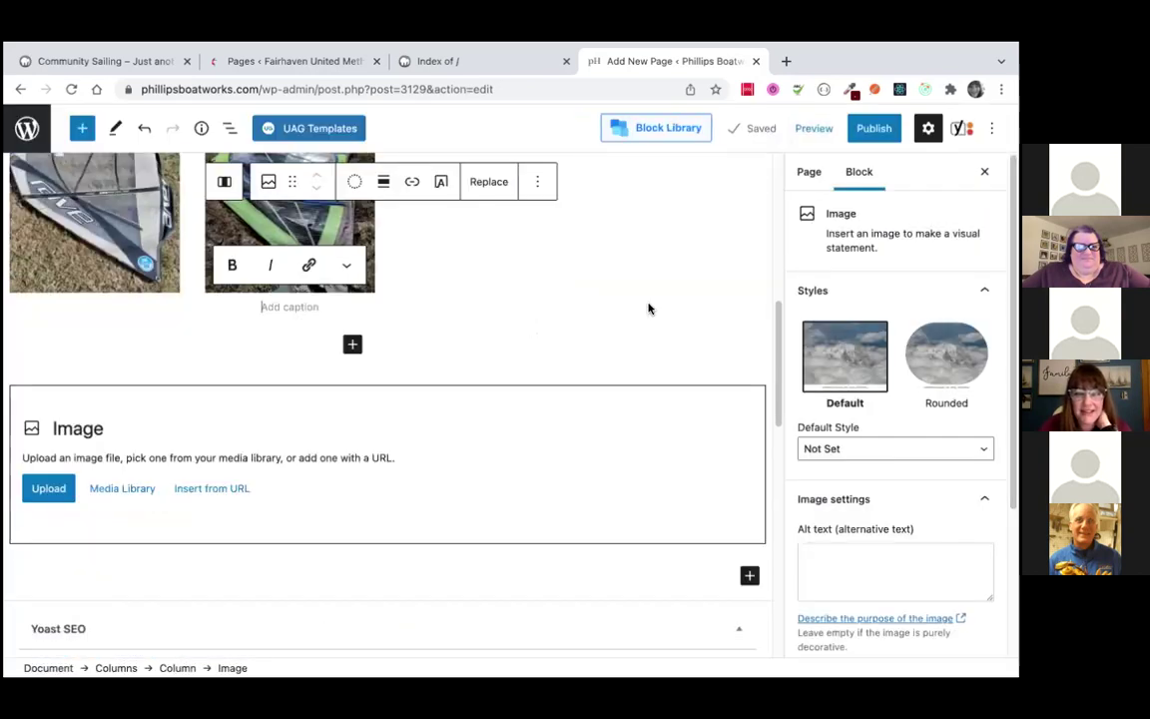
pyautogui.scroll(3, 670, 321)
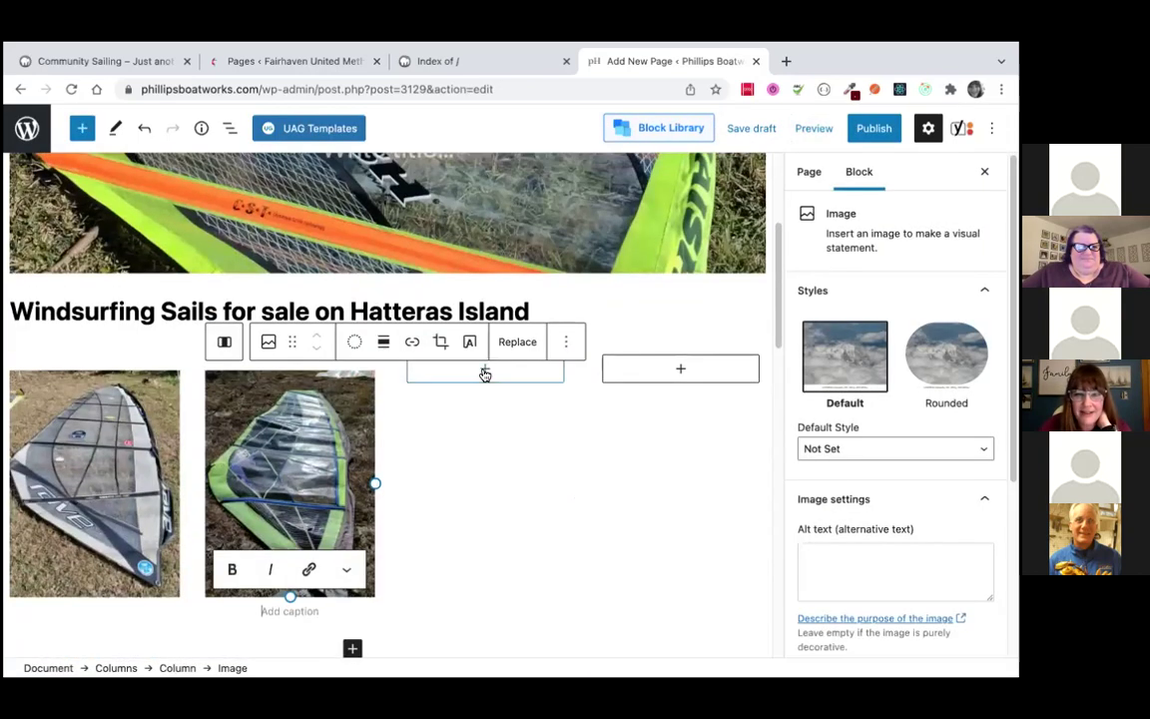
pyautogui.click(484, 373)
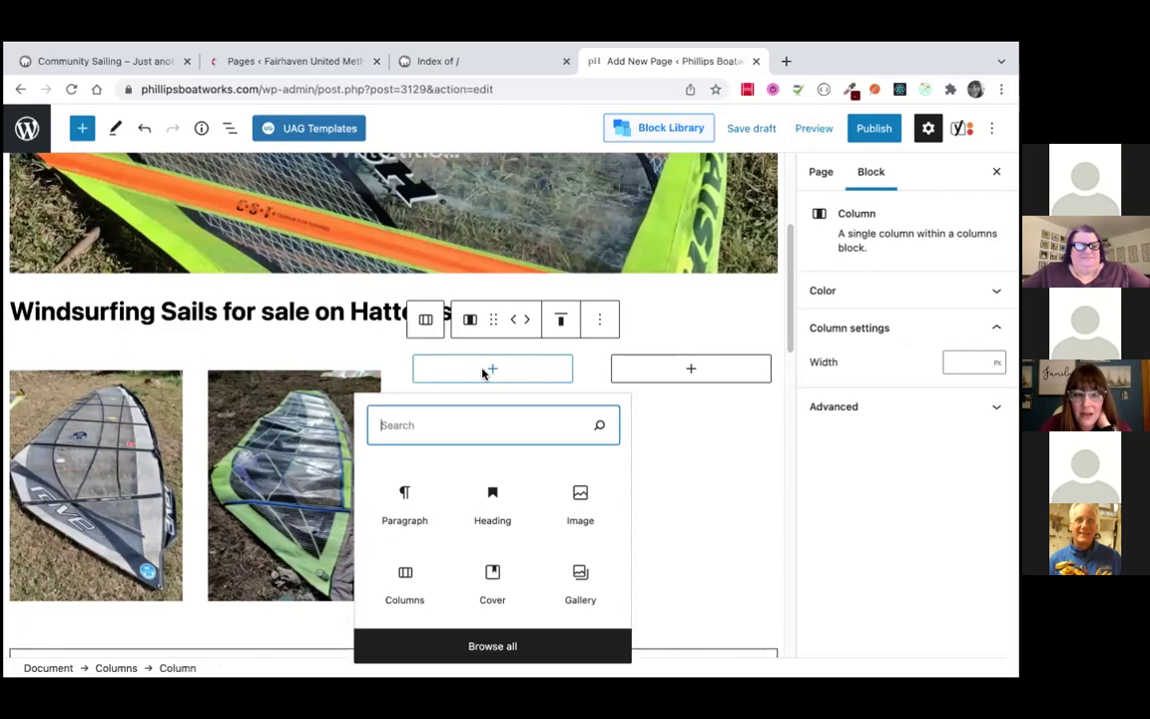
pyautogui.click(580, 498)
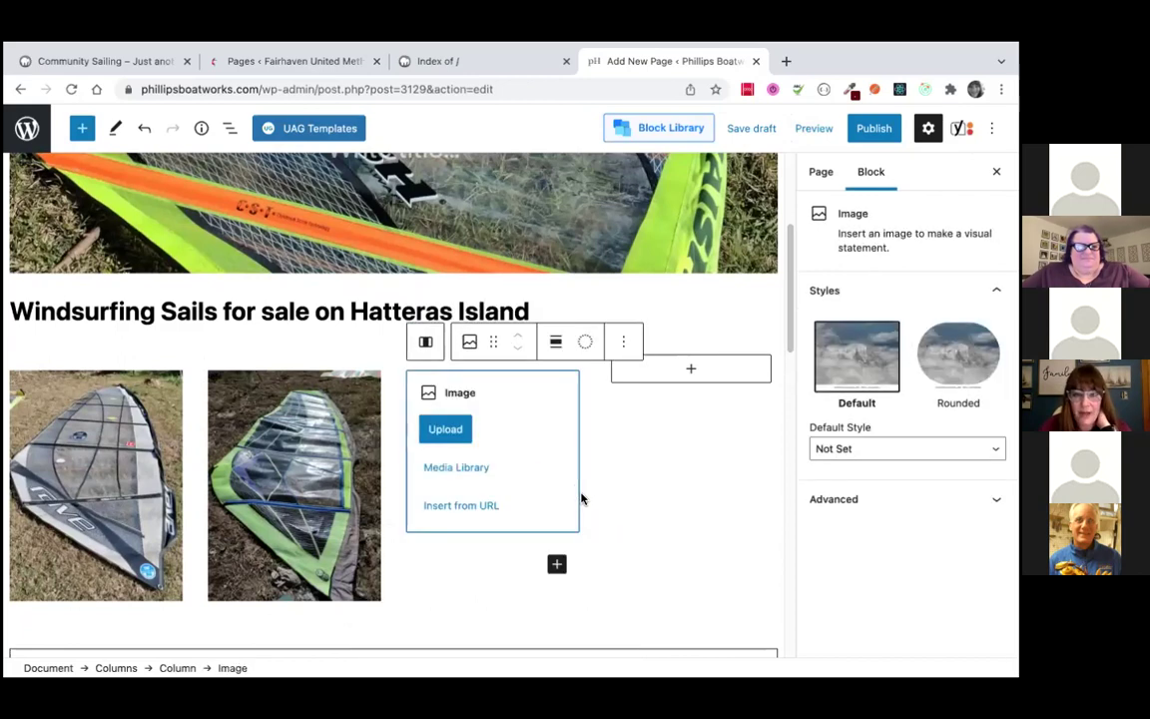
pyautogui.click(462, 469)
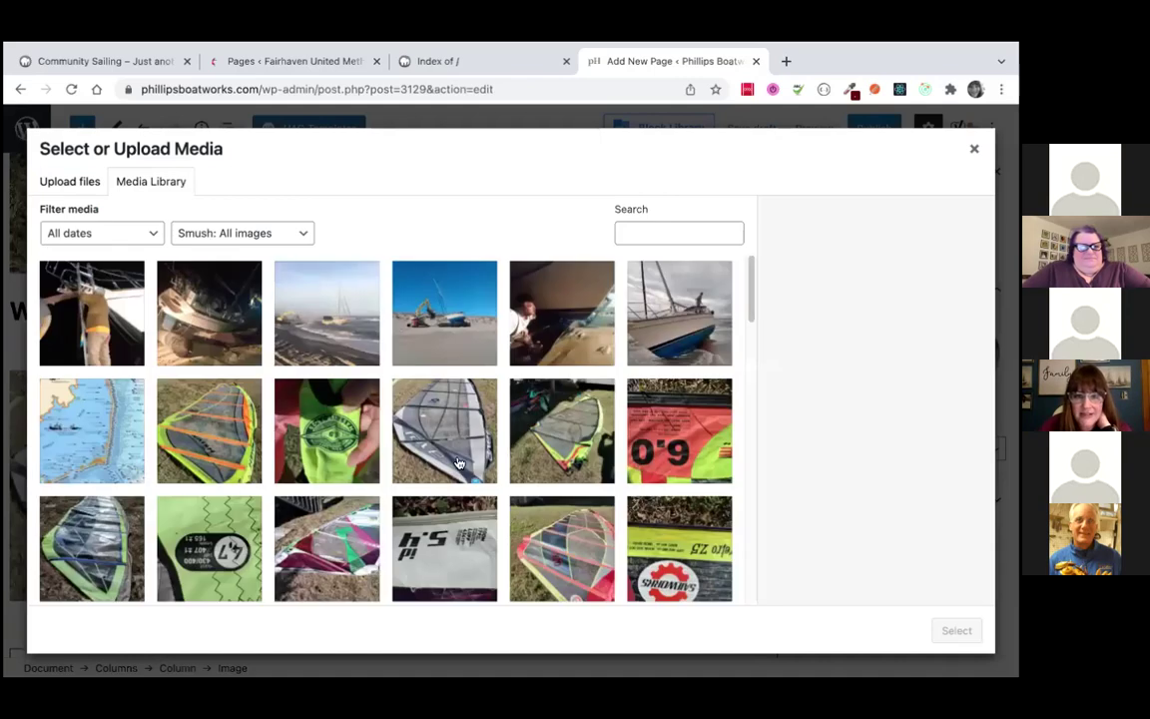
pyautogui.scroll(-2, 456, 431)
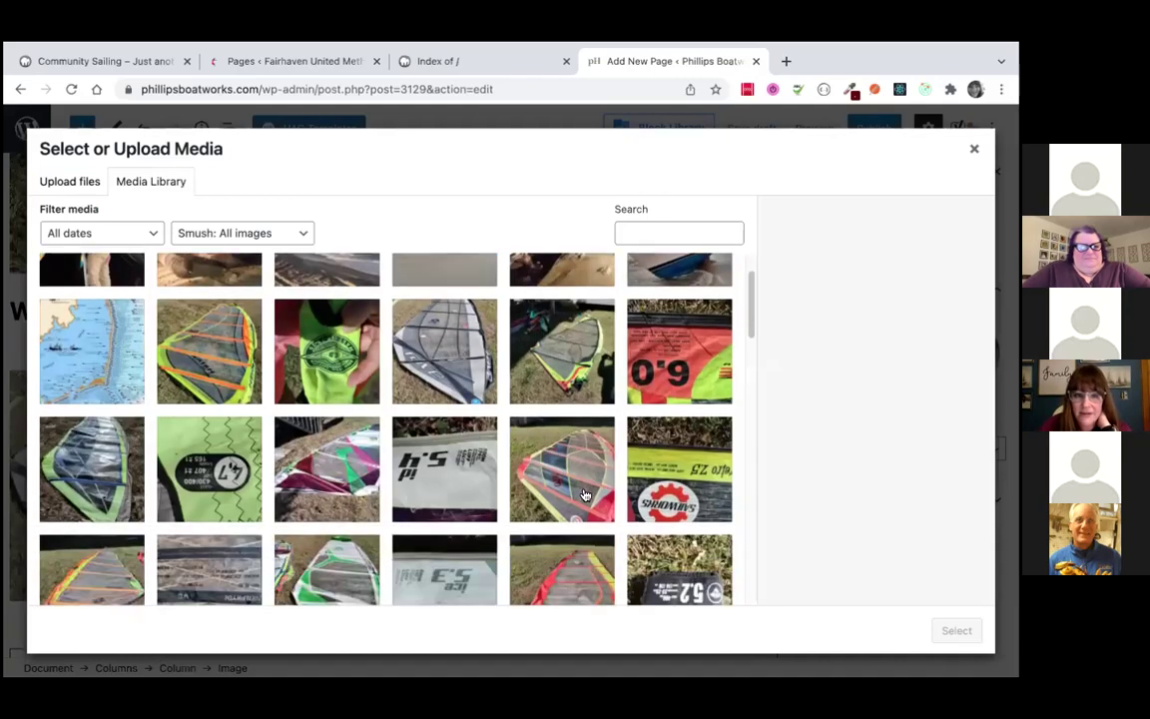
pyautogui.click(529, 448)
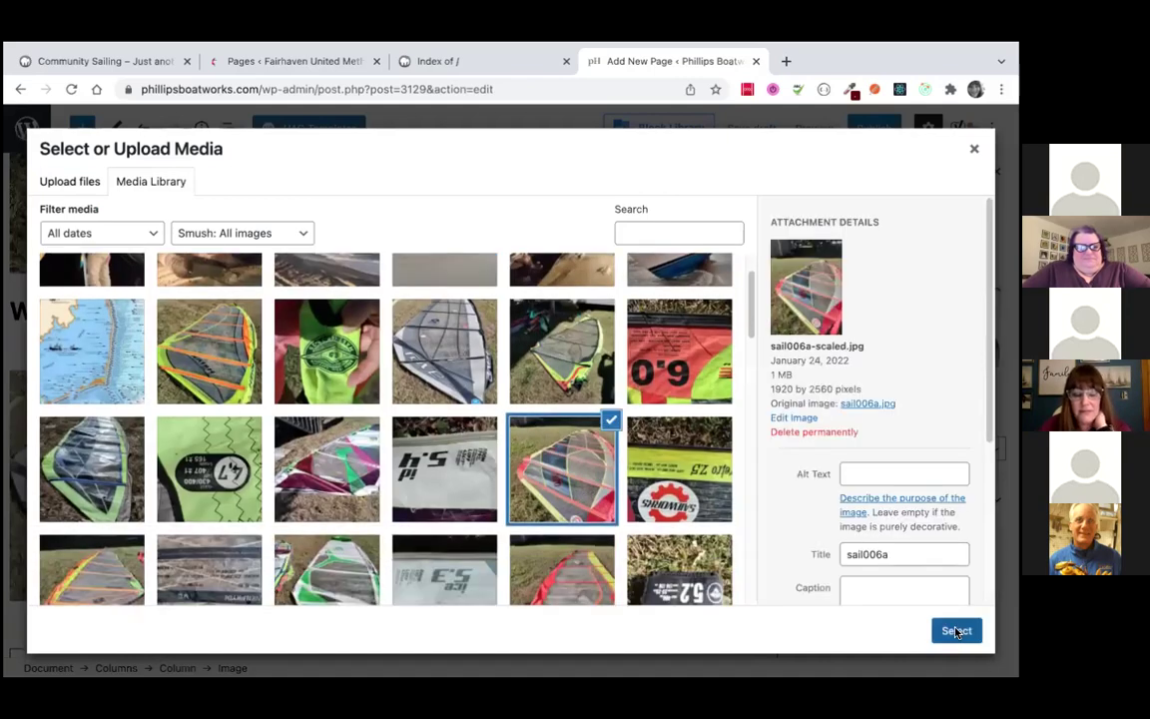
pyautogui.click(955, 631)
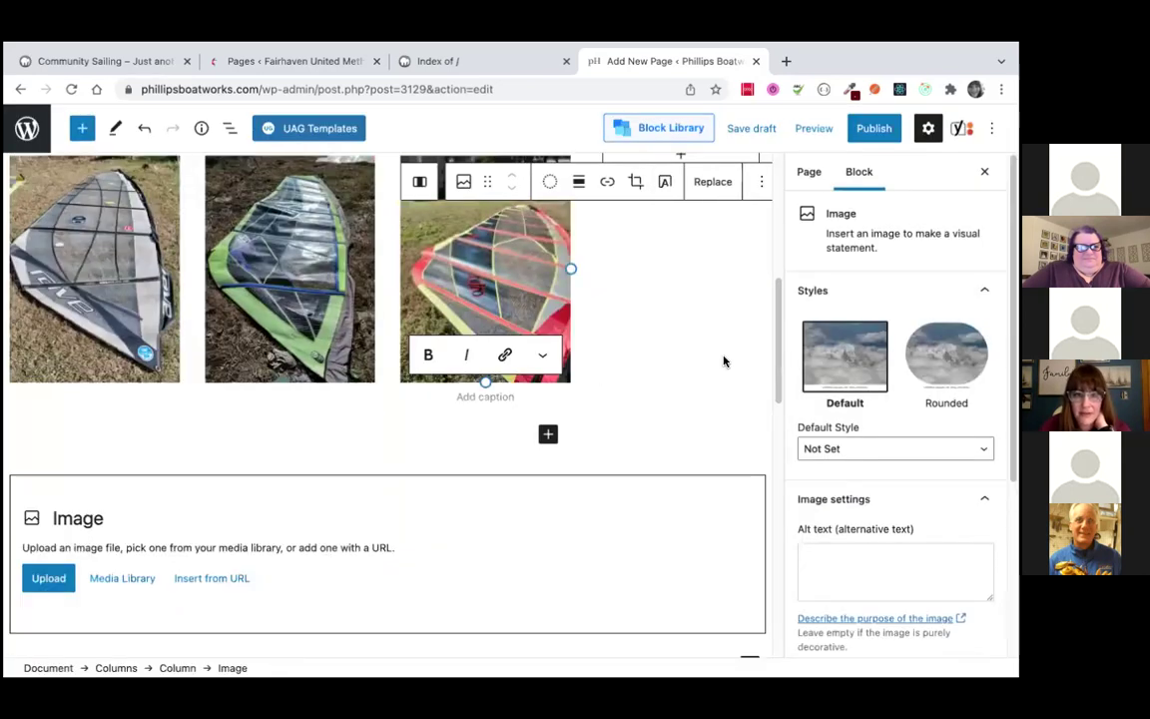
# Add an Image block to the fourth column and fill it with sail008a from the media library
pyautogui.scroll(3, 724, 362)
pyautogui.click(683, 316)
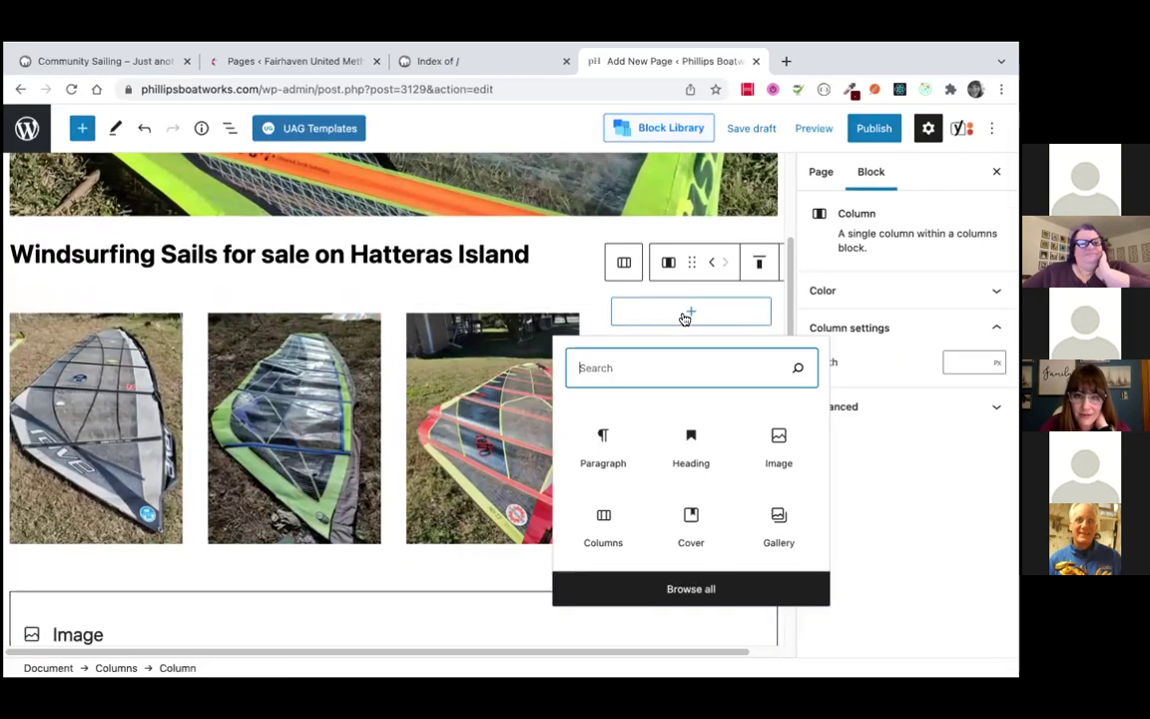
pyautogui.click(777, 444)
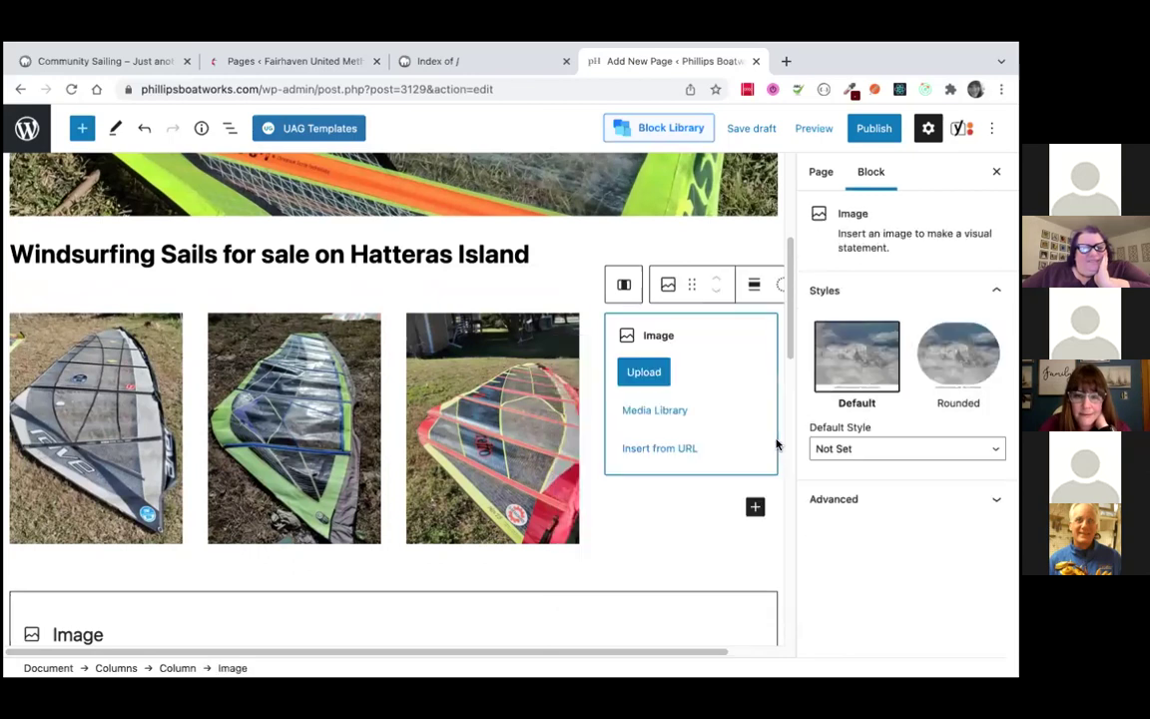
pyautogui.click(671, 413)
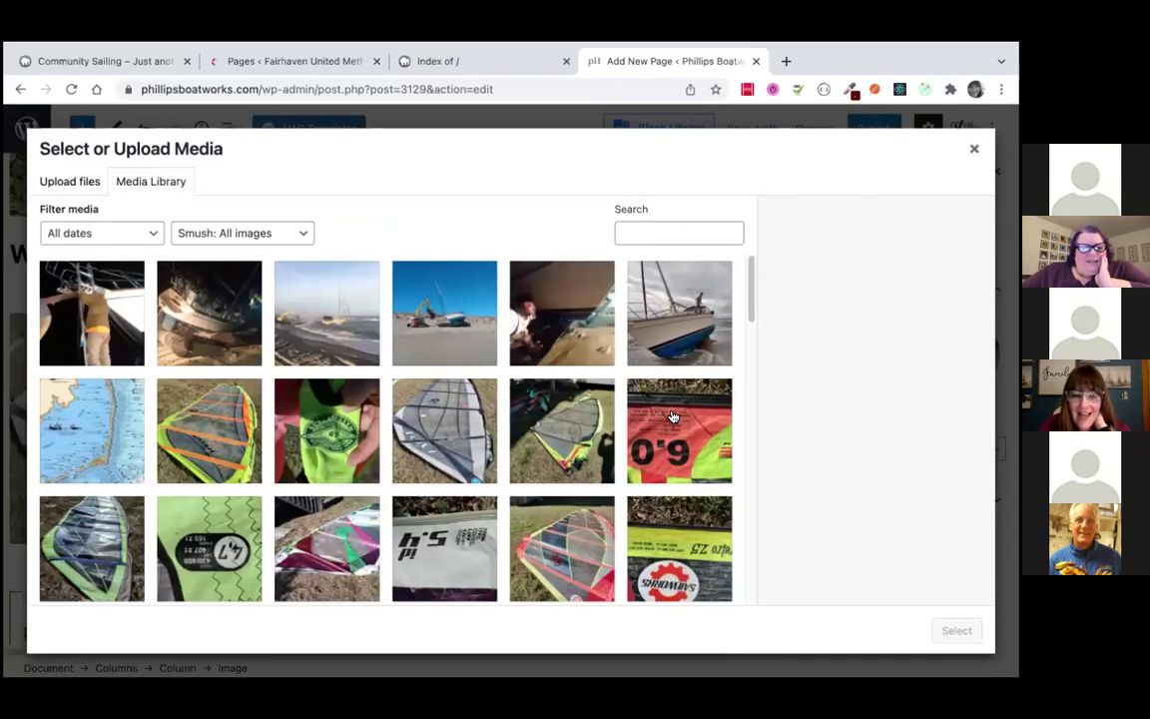
pyautogui.scroll(-2, 671, 415)
pyautogui.scroll(-2, 671, 415)
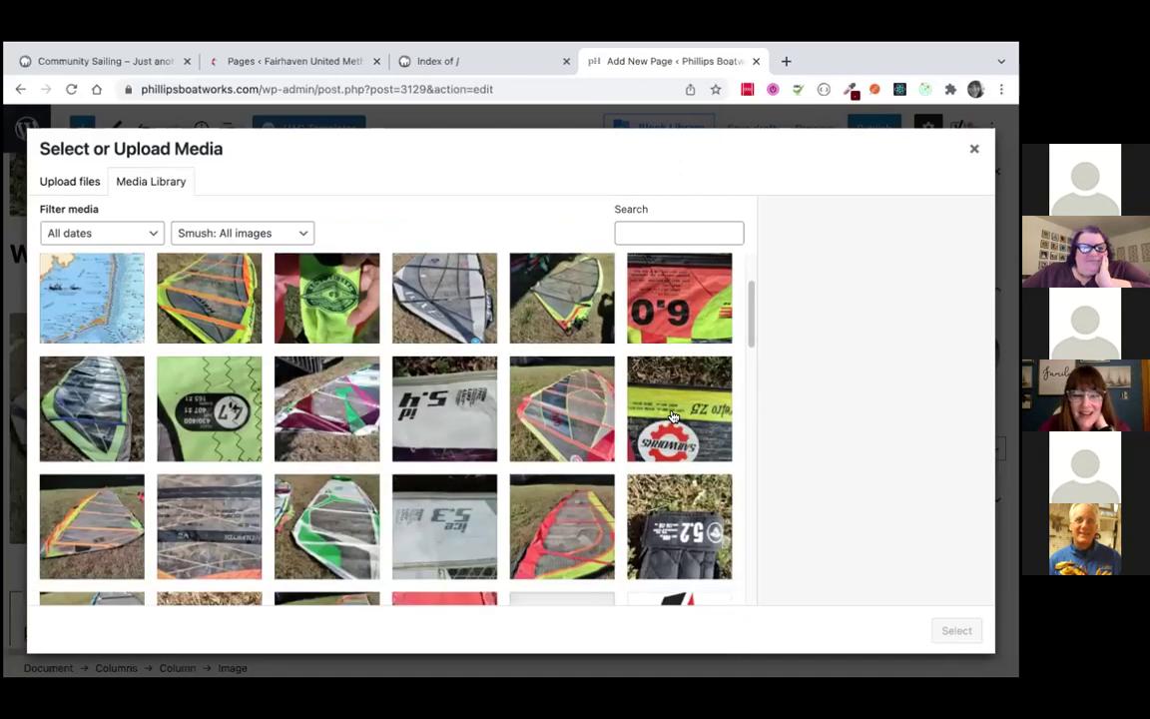
pyautogui.click(299, 439)
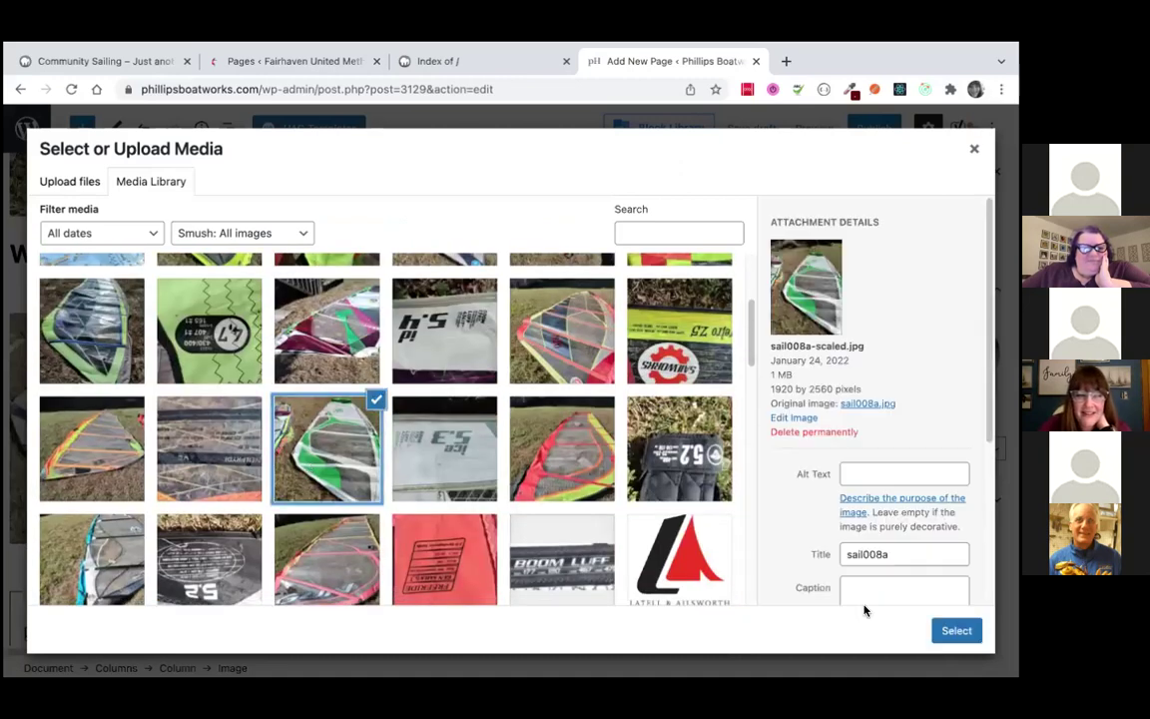
pyautogui.click(960, 629)
# Crop the first column's sail image to the 3:4 portrait aspect ratio, trying 9:16 before applying the crop
pyautogui.scroll(-3, 739, 416)
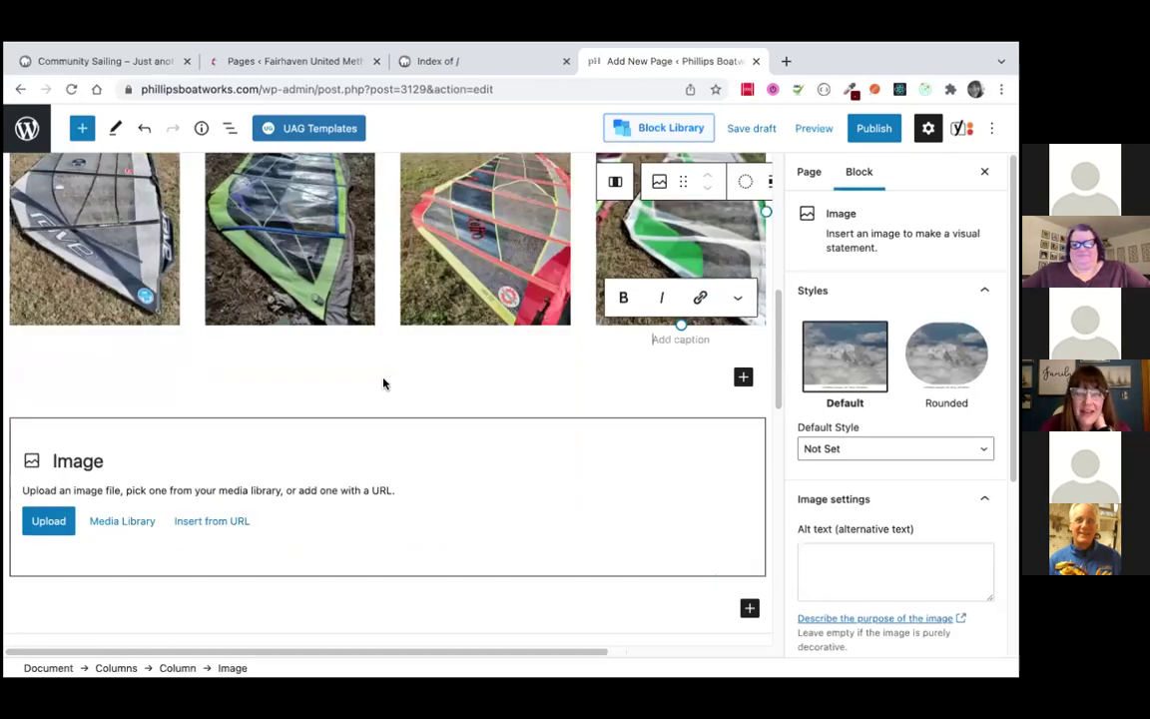
pyautogui.scroll(1, 384, 383)
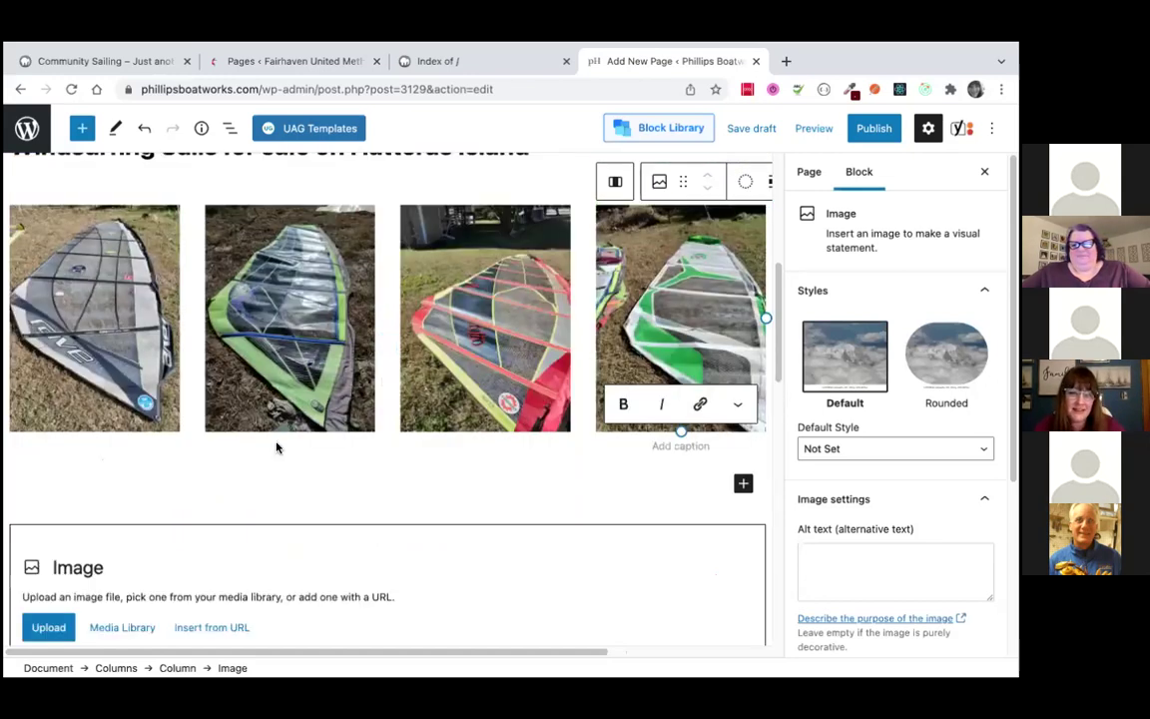
pyautogui.scroll(1, 277, 447)
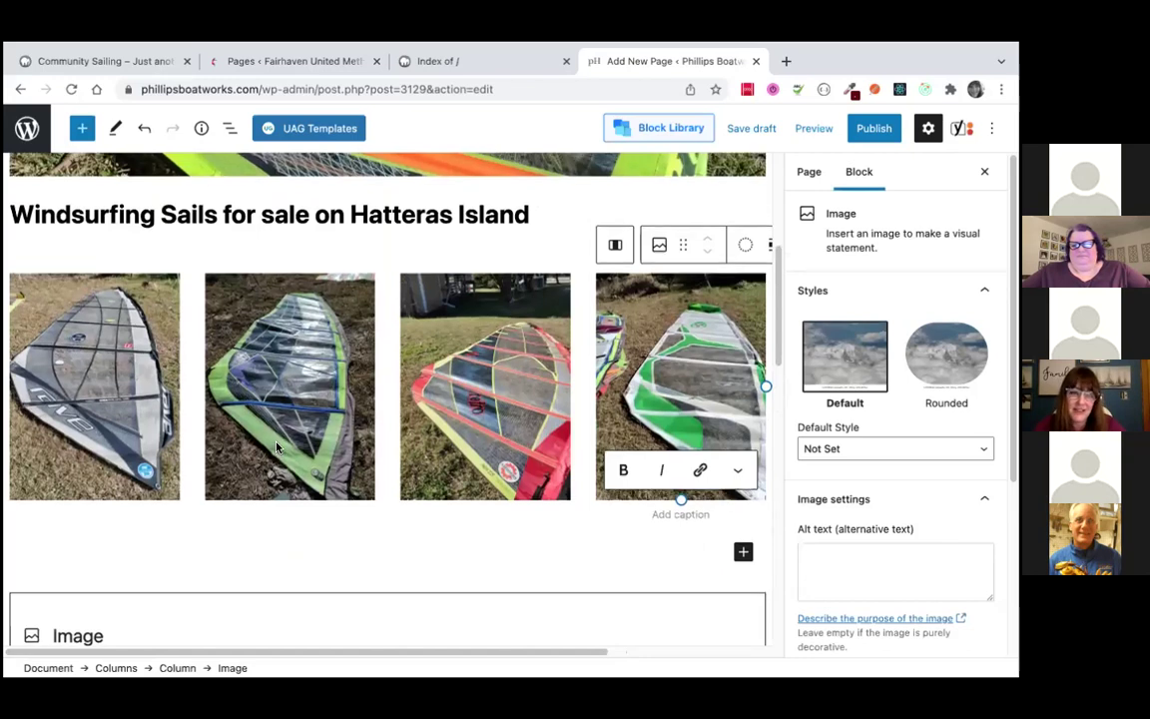
pyautogui.scroll(1, 247, 397)
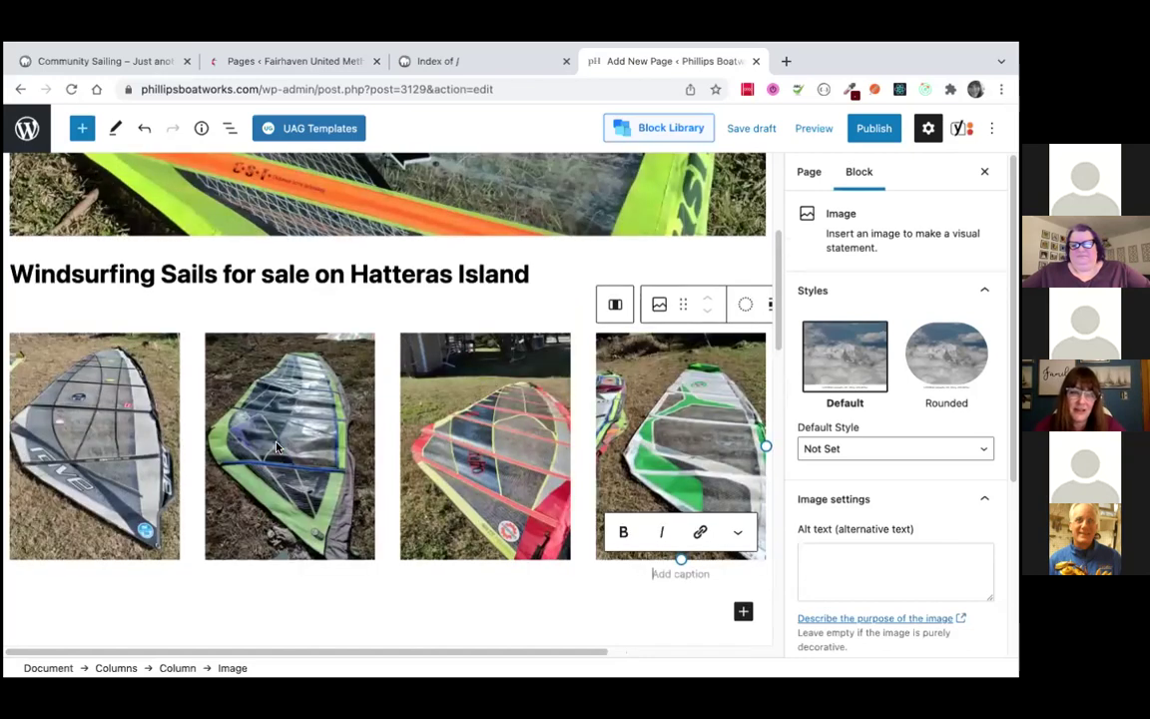
pyautogui.click(116, 399)
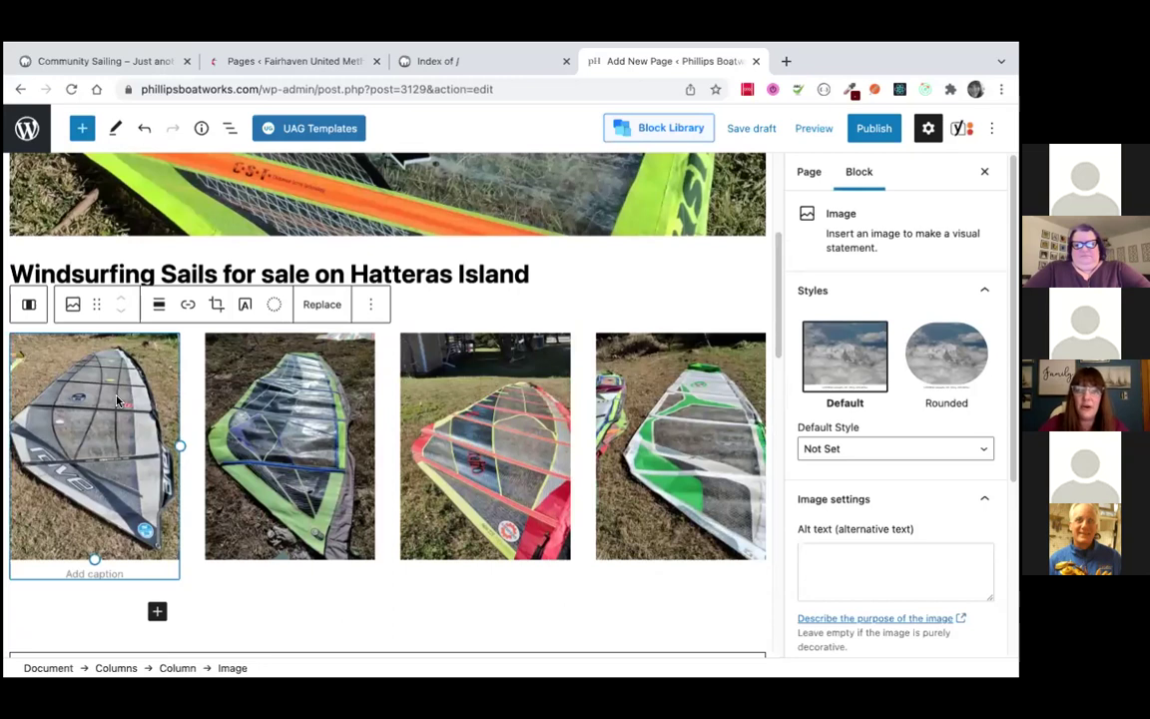
pyautogui.click(216, 306)
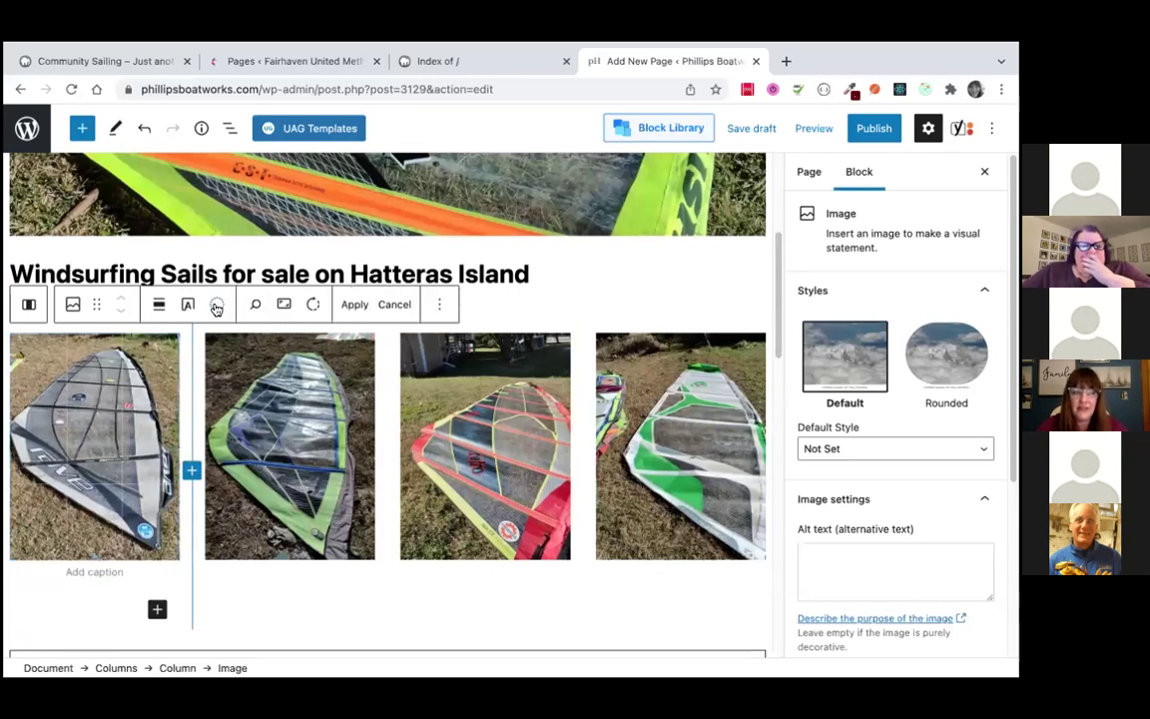
pyautogui.click(285, 304)
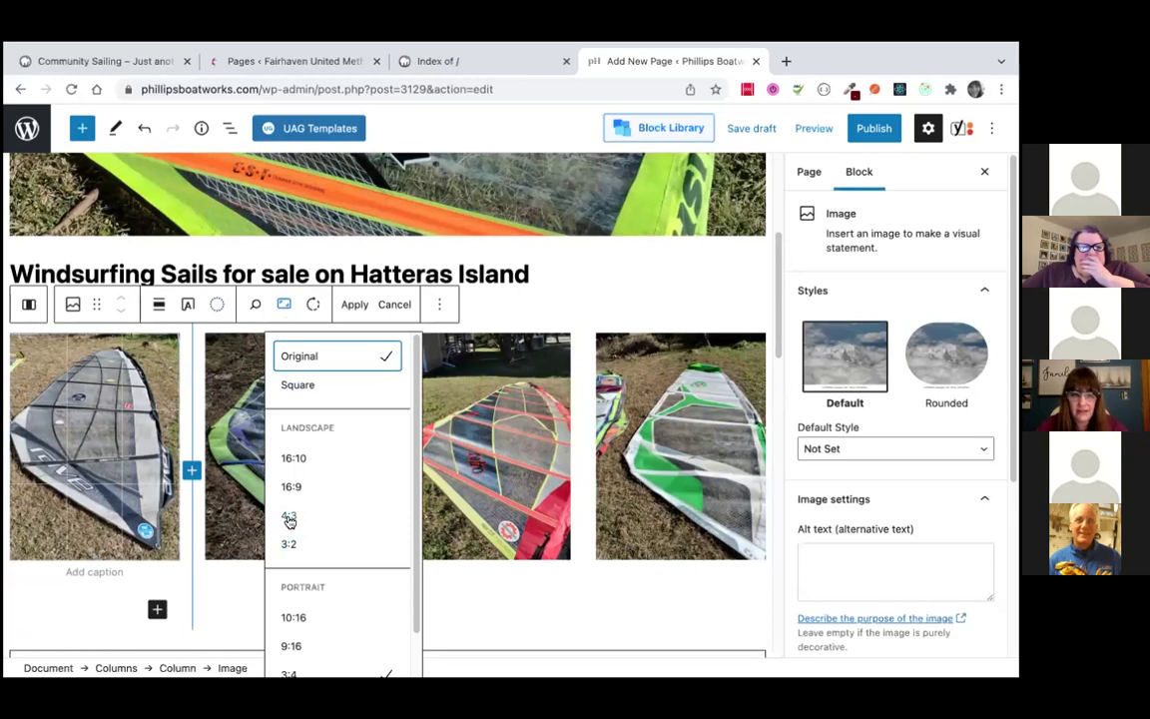
pyautogui.scroll(-1, 289, 520)
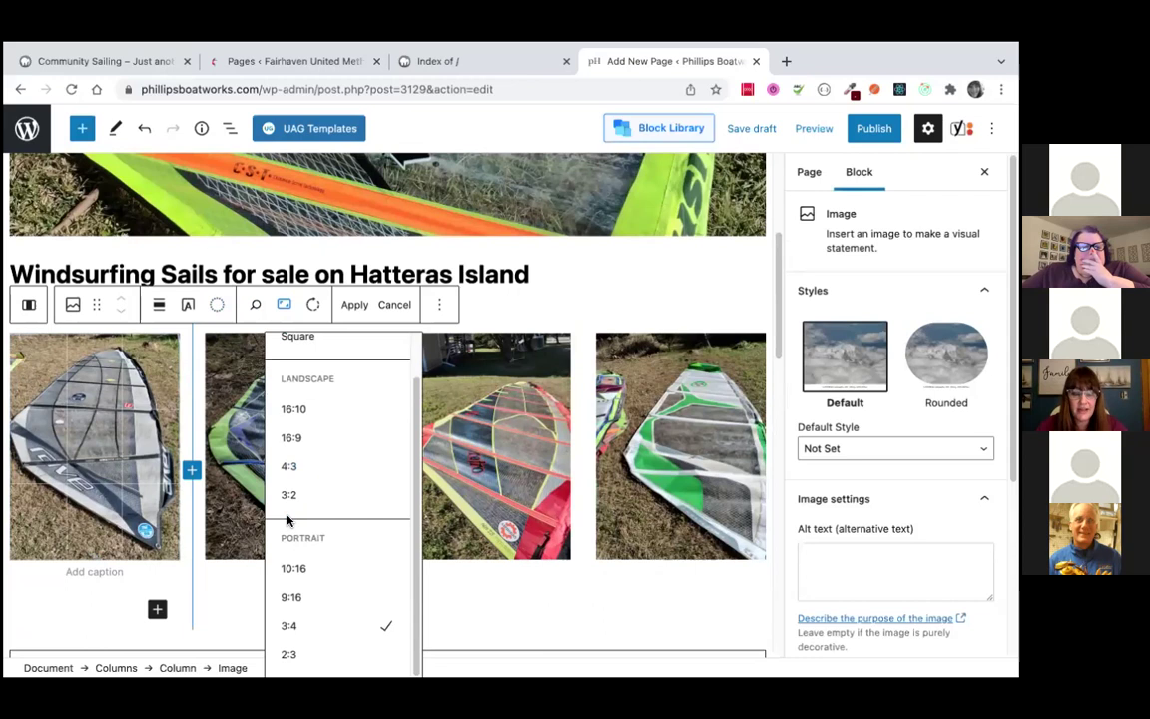
pyautogui.click(290, 596)
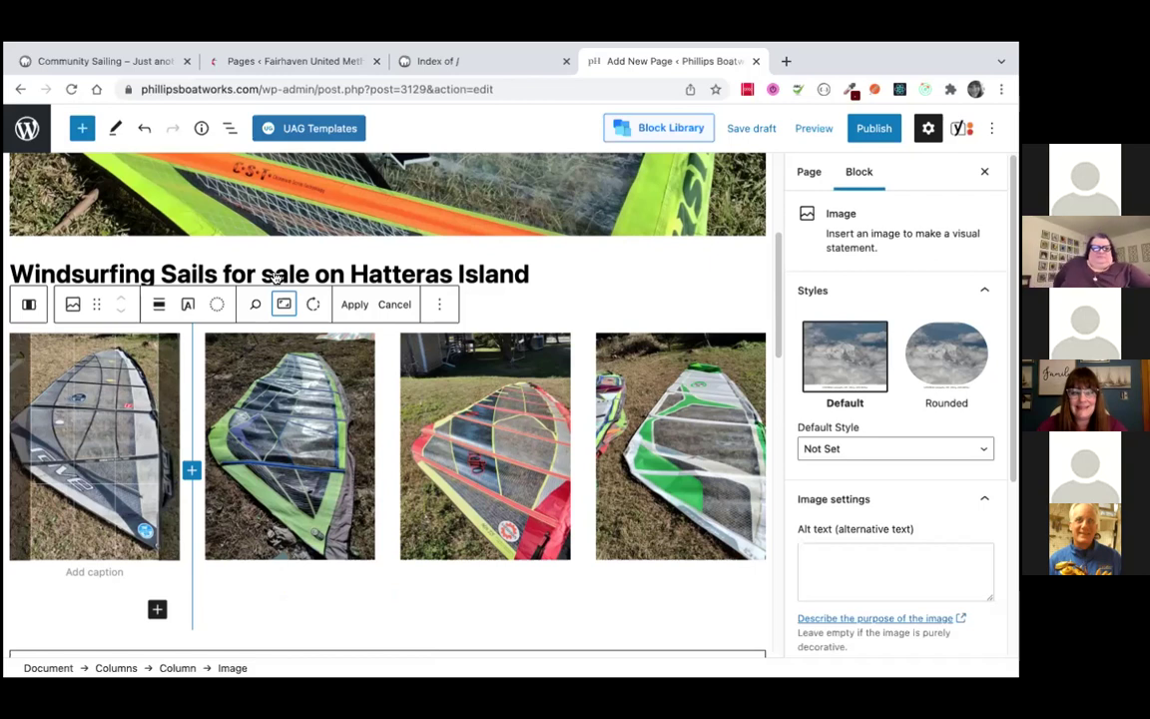
pyautogui.click(283, 308)
pyautogui.scroll(-1, 300, 609)
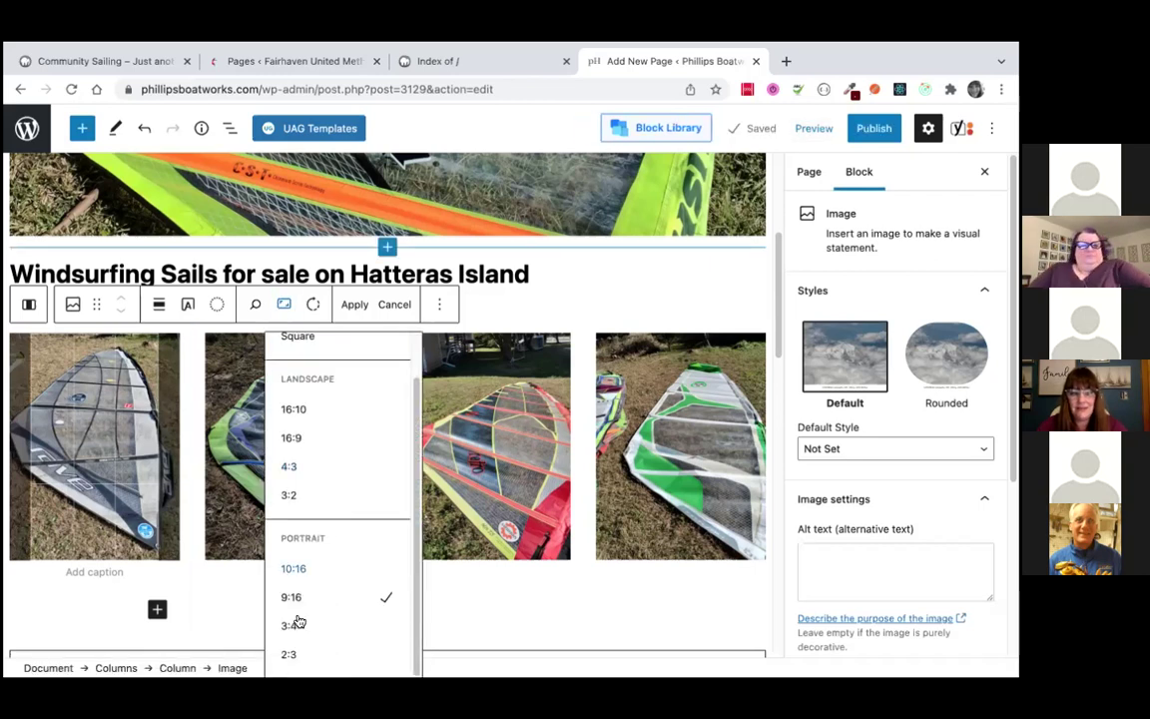
pyautogui.click(296, 627)
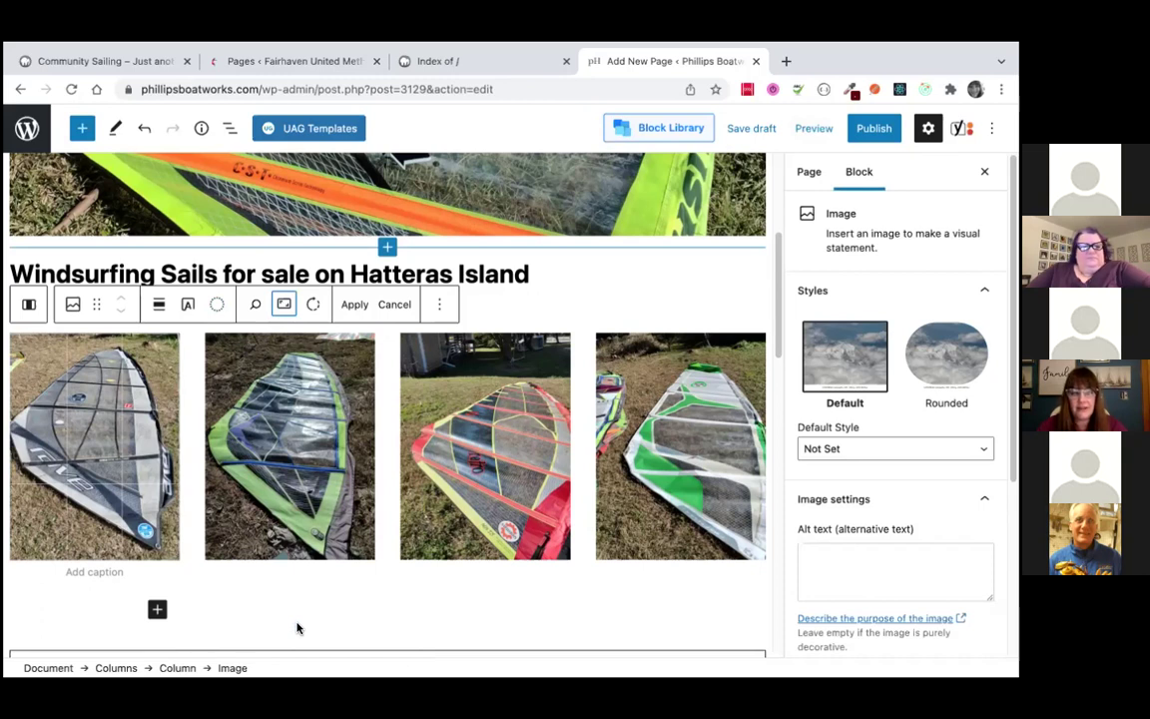
pyautogui.click(355, 304)
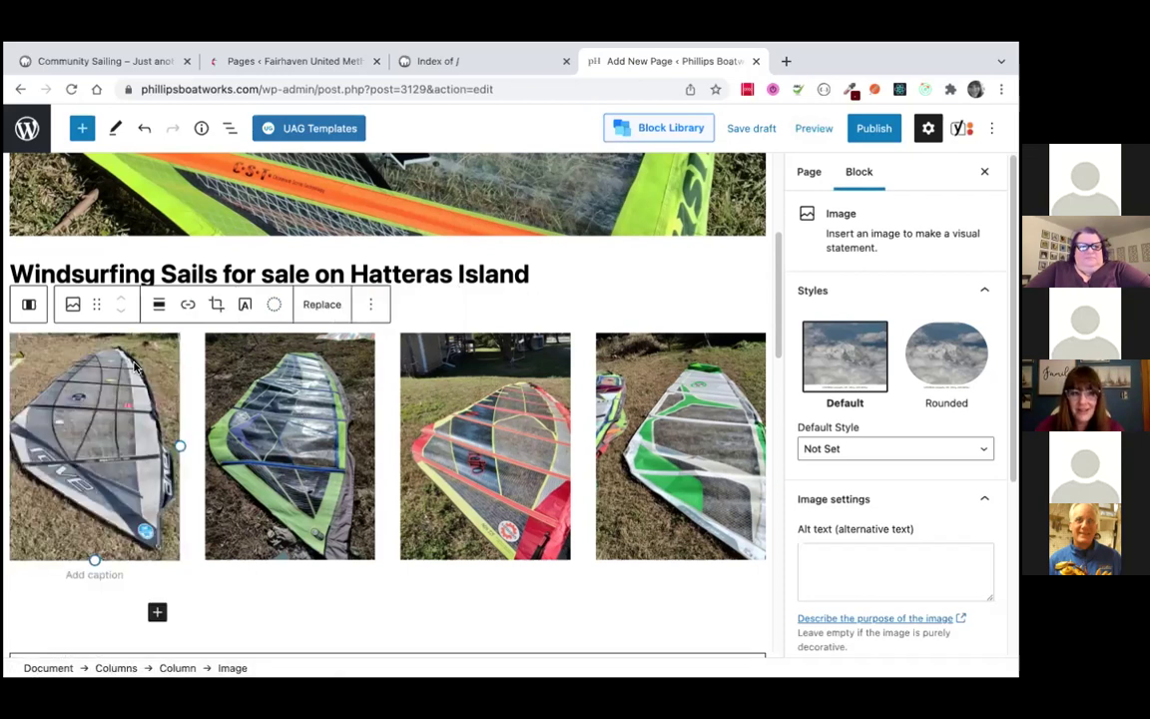
# Set the first column's sail image size to Medium
pyautogui.scroll(-1, 899, 503)
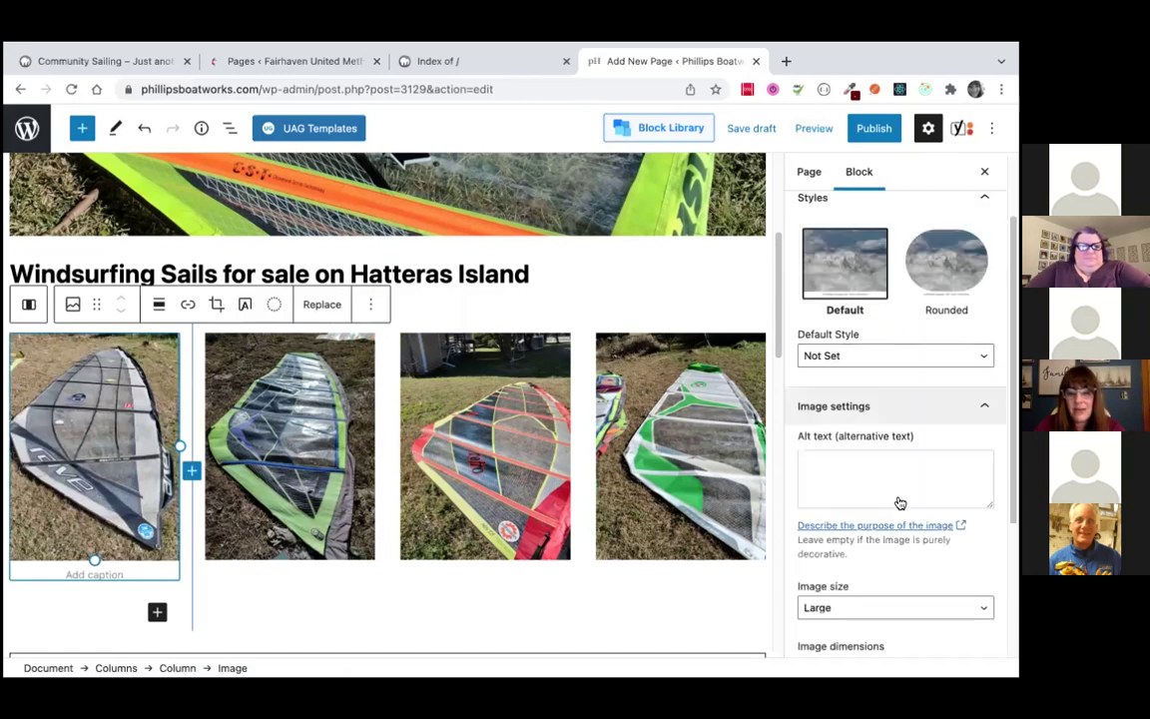
pyautogui.scroll(-2, 899, 502)
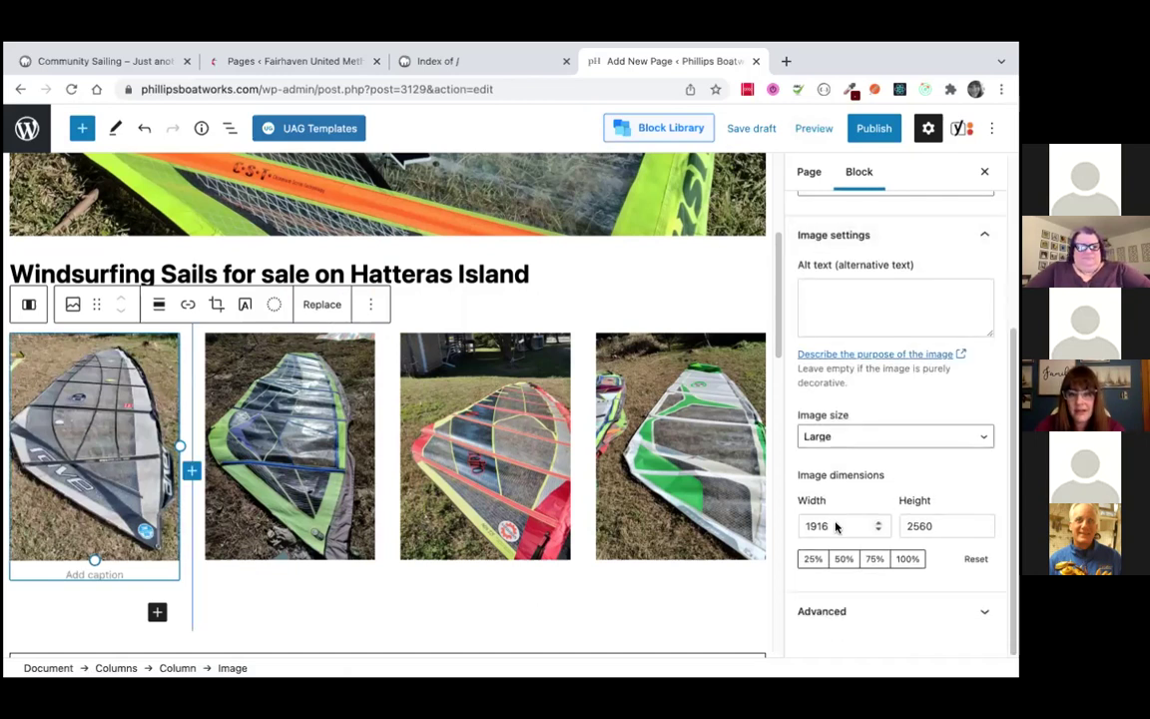
pyautogui.click(885, 436)
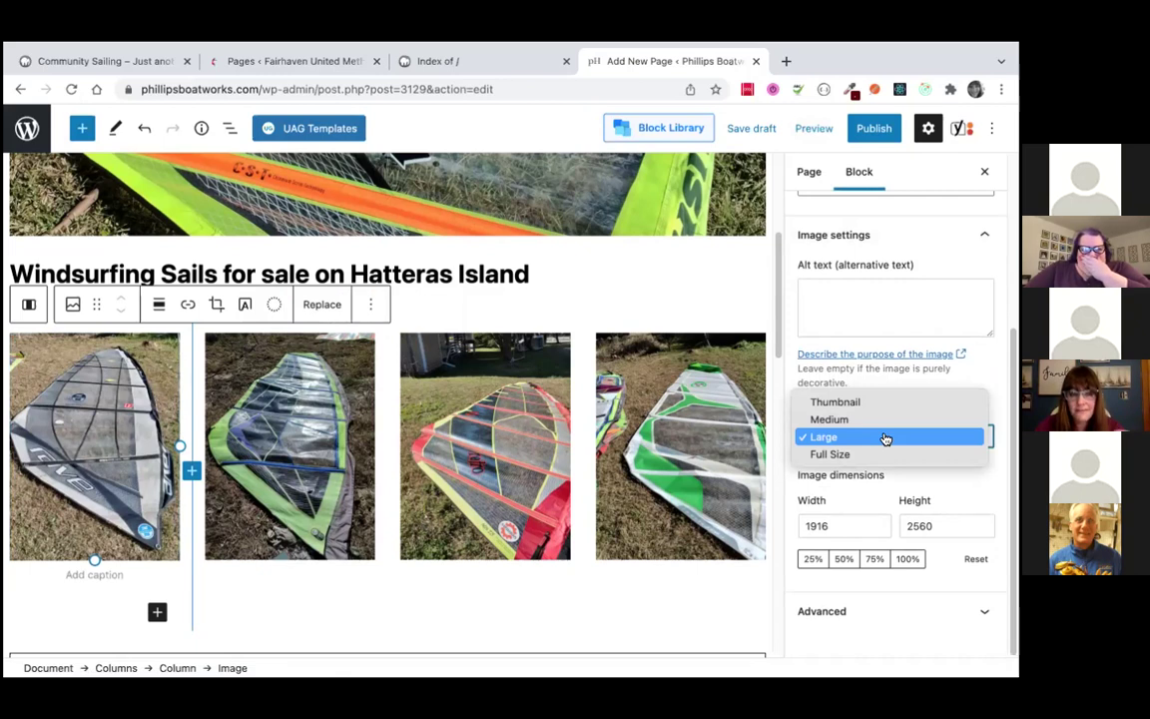
pyautogui.click(884, 421)
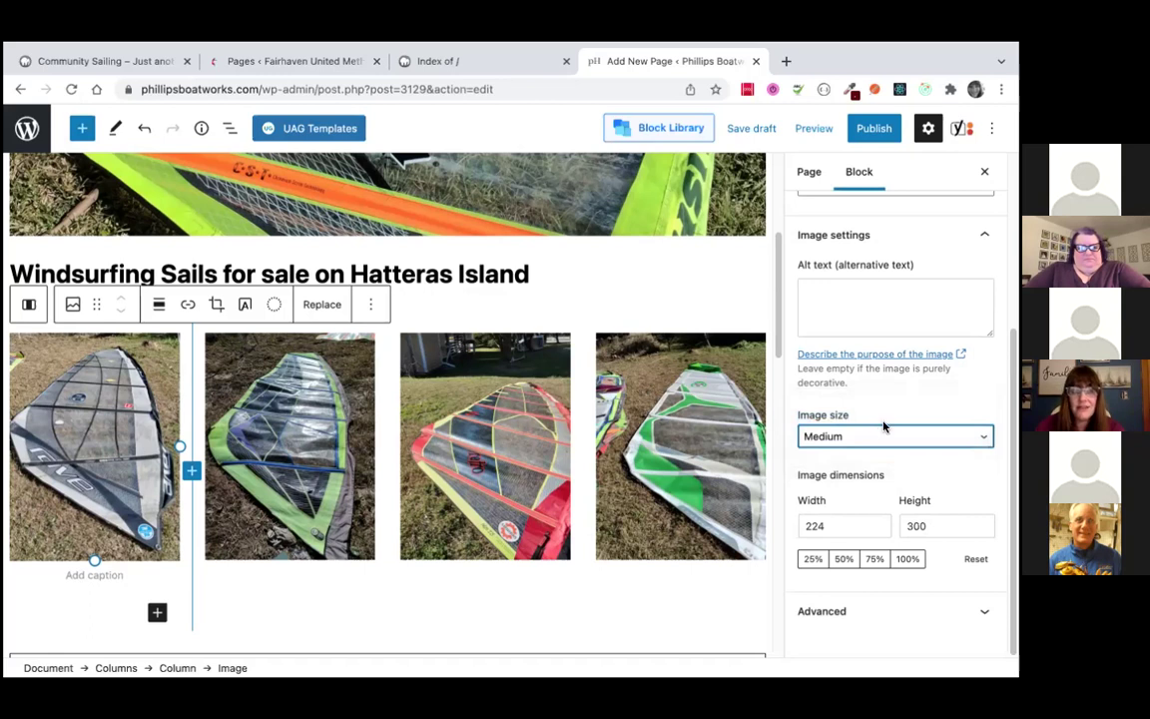
# Align the first column's sail image to wide width
pyautogui.click(157, 307)
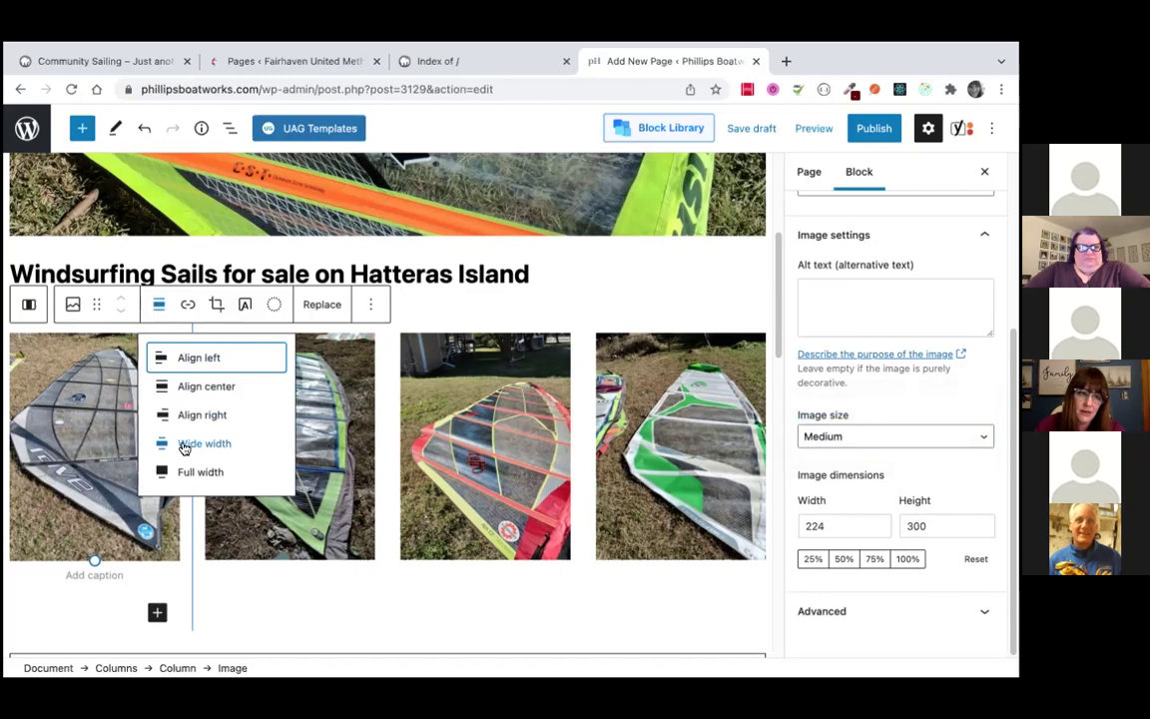
pyautogui.click(184, 446)
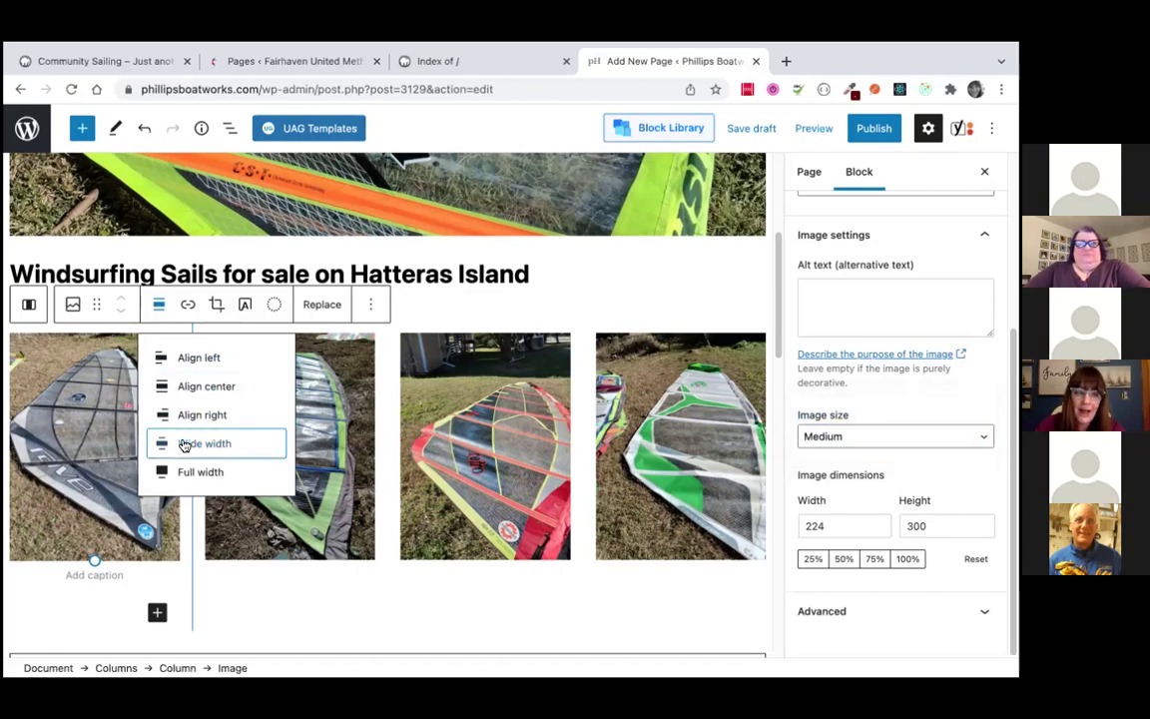
pyautogui.click(184, 445)
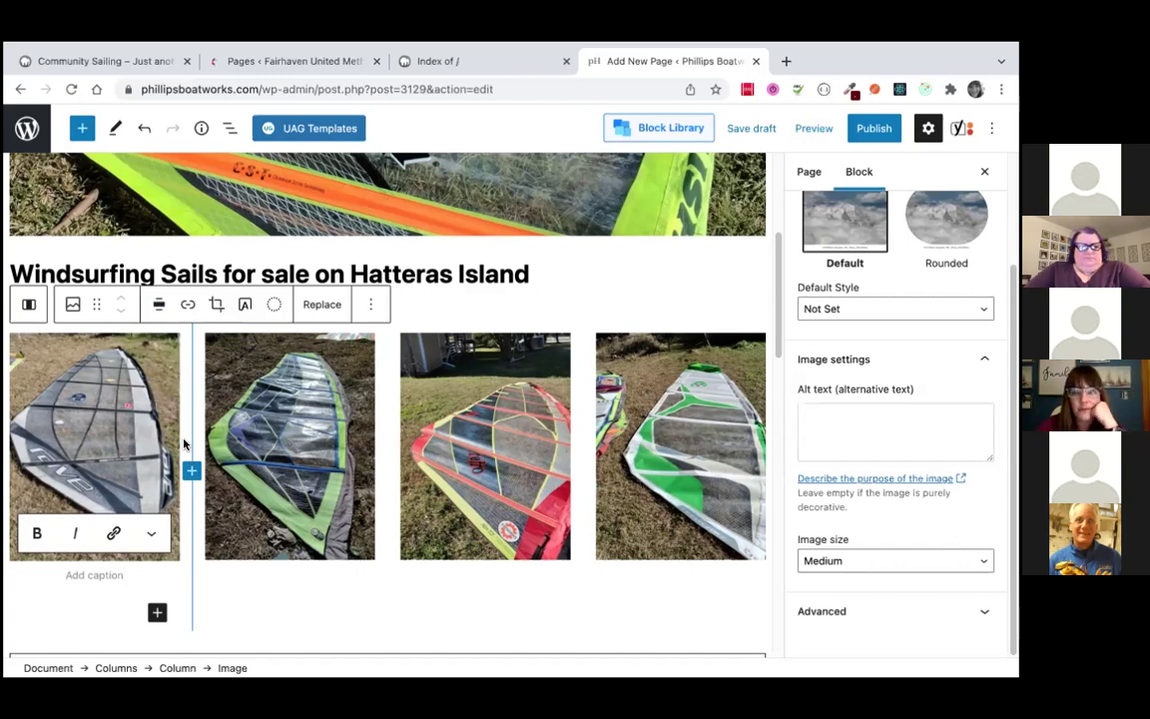
# Crop the second column's sail image to the 3:4 portrait aspect ratio and apply the crop
pyautogui.click(269, 441)
pyautogui.click(412, 306)
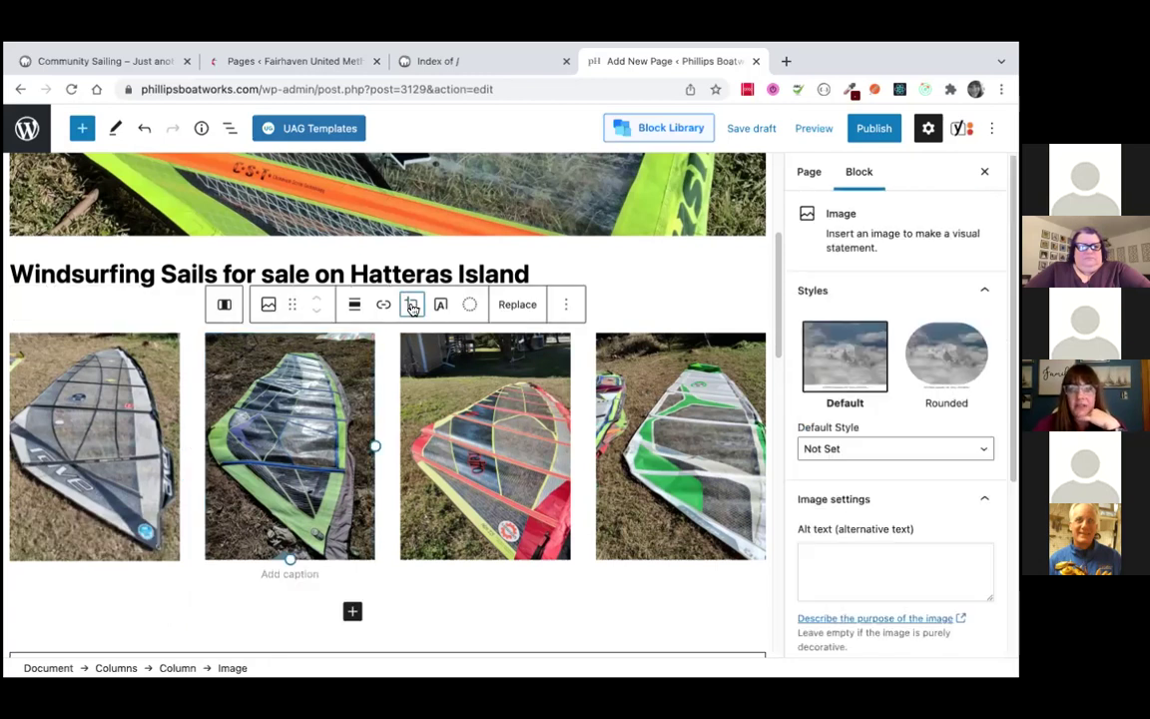
pyautogui.click(479, 307)
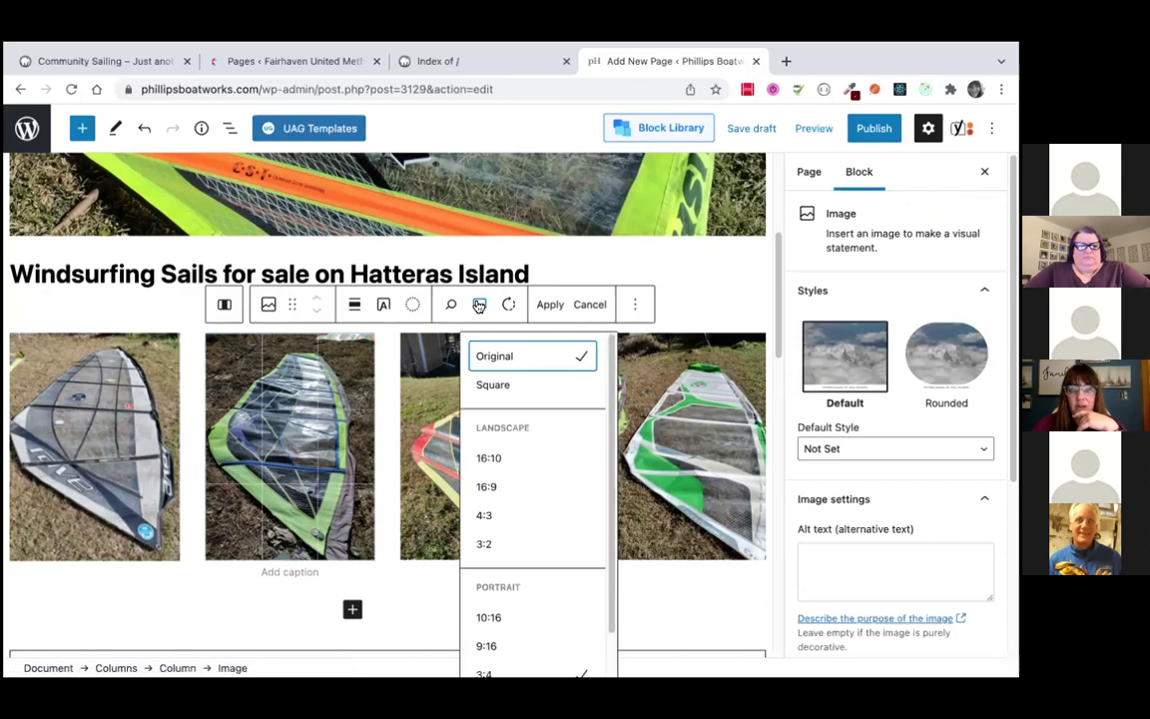
pyautogui.scroll(-1, 491, 629)
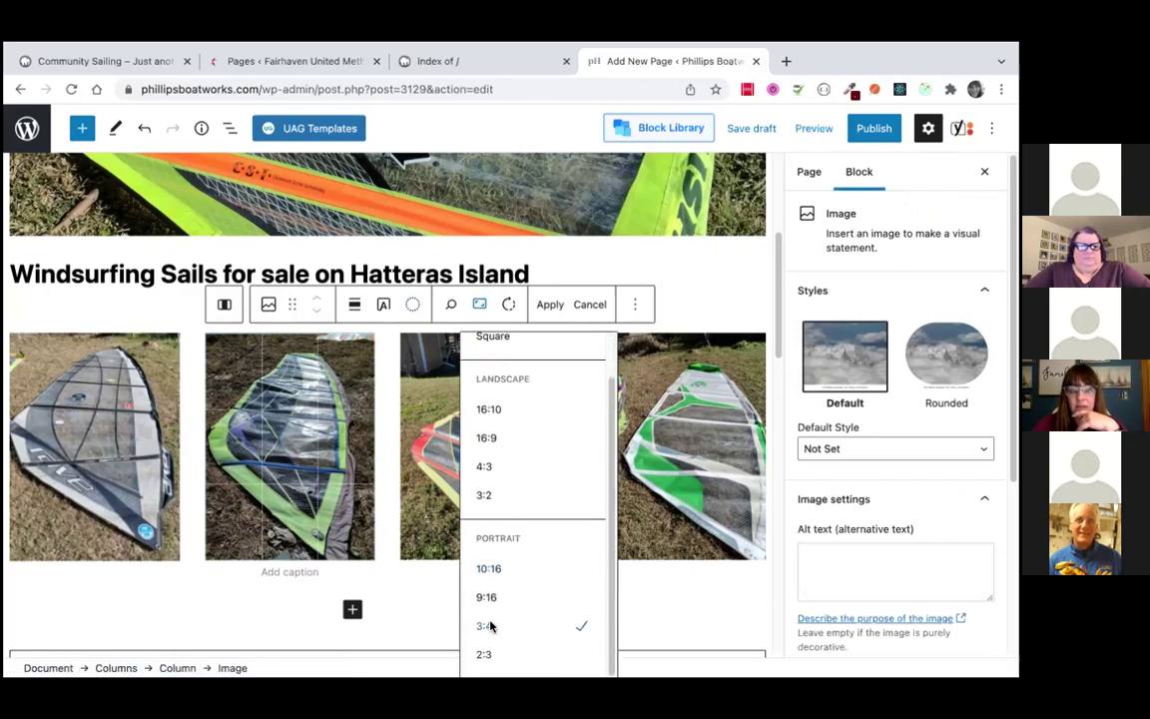
pyautogui.click(490, 626)
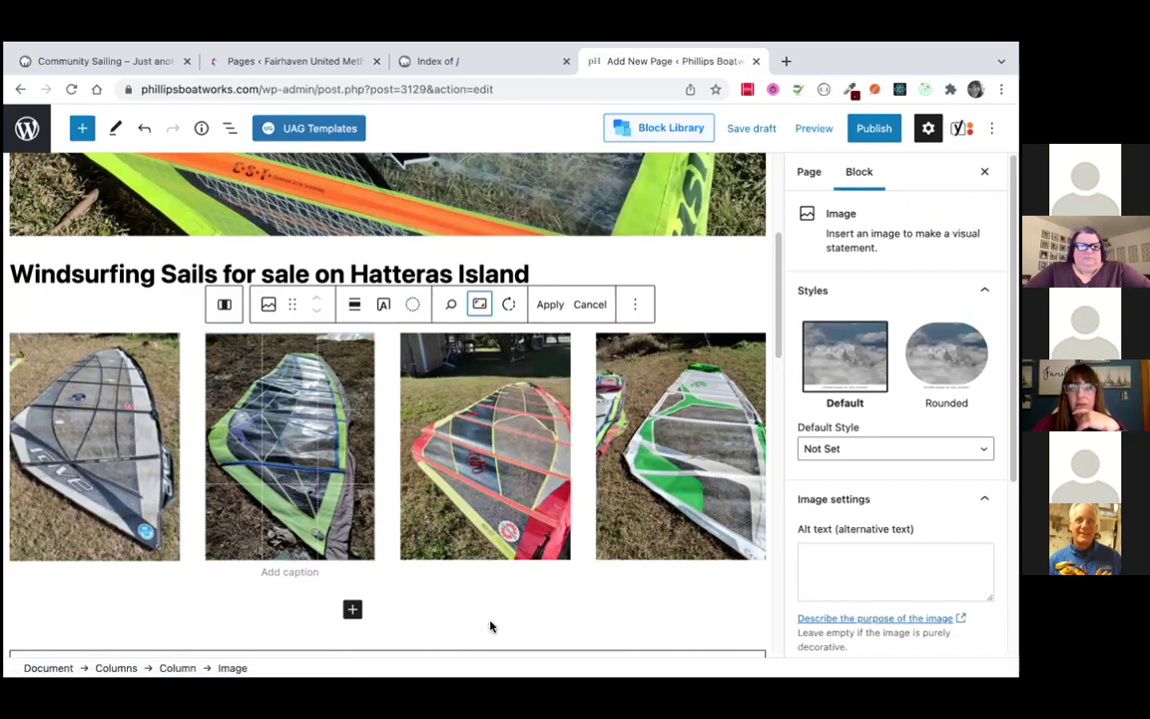
pyautogui.click(549, 305)
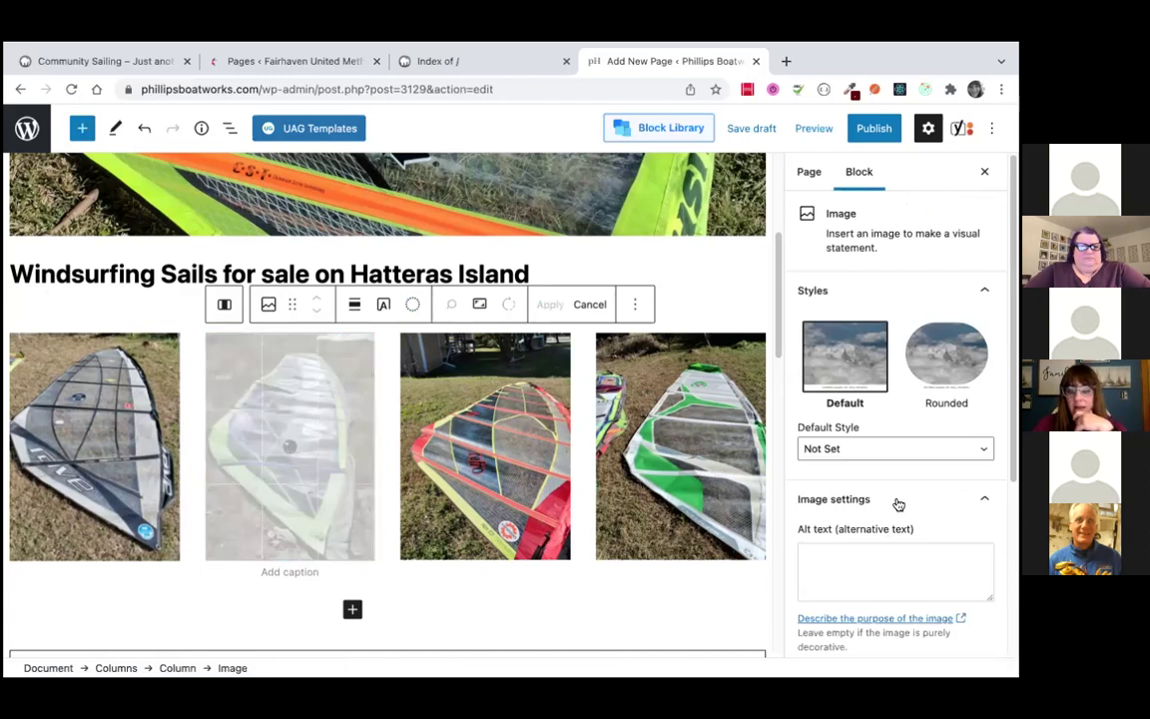
# Set the second column's sail image size to Medium
pyautogui.scroll(-3, 898, 504)
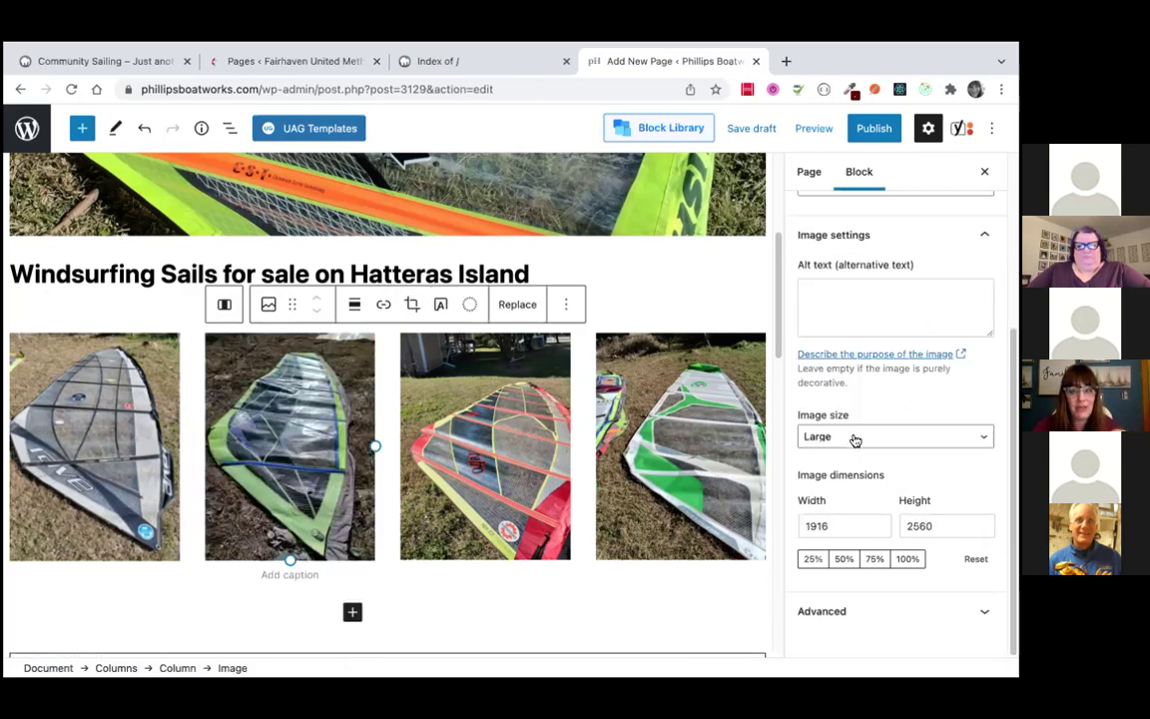
pyautogui.click(855, 440)
pyautogui.click(848, 419)
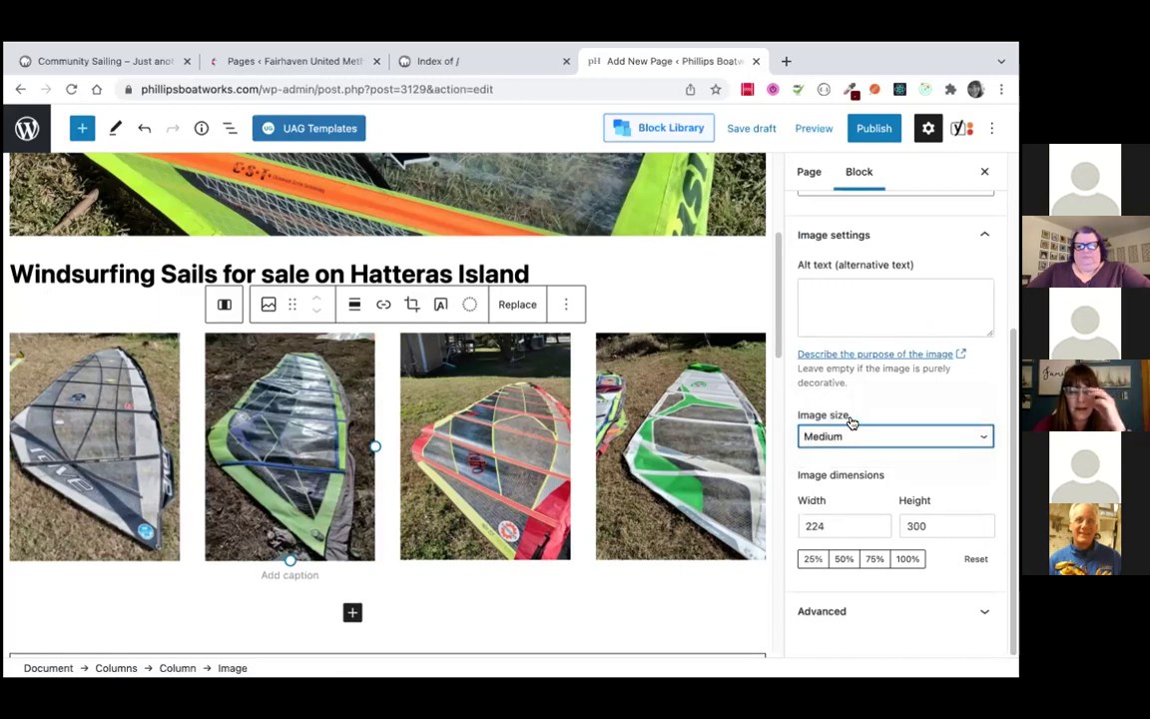
# Save the draft and start cropping the third column's sail image at the 3:4 portrait aspect ratio
pyautogui.click(540, 442)
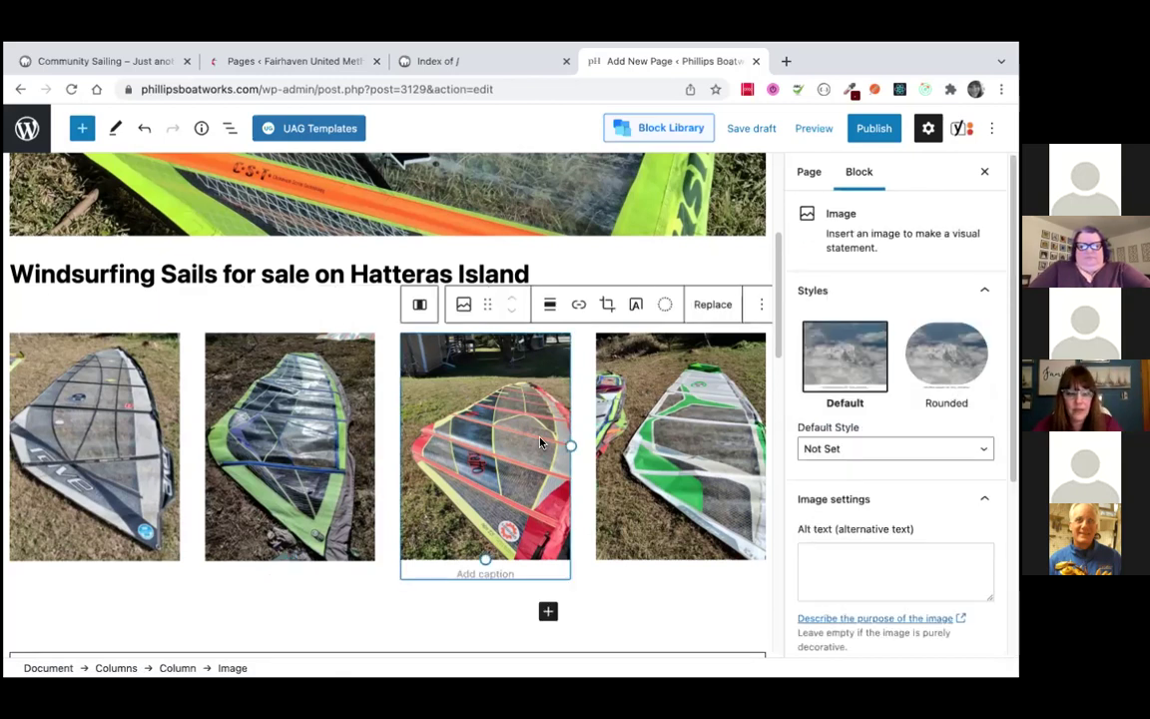
pyautogui.hotkey('ctrl', 's')
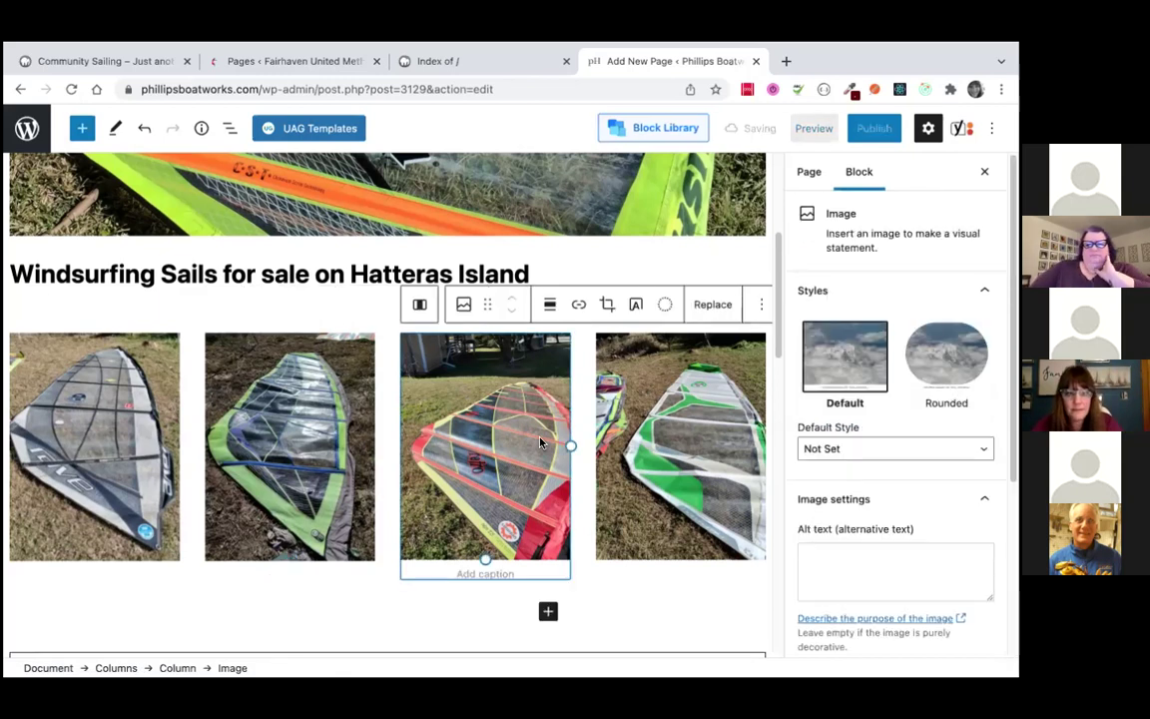
pyautogui.click(605, 306)
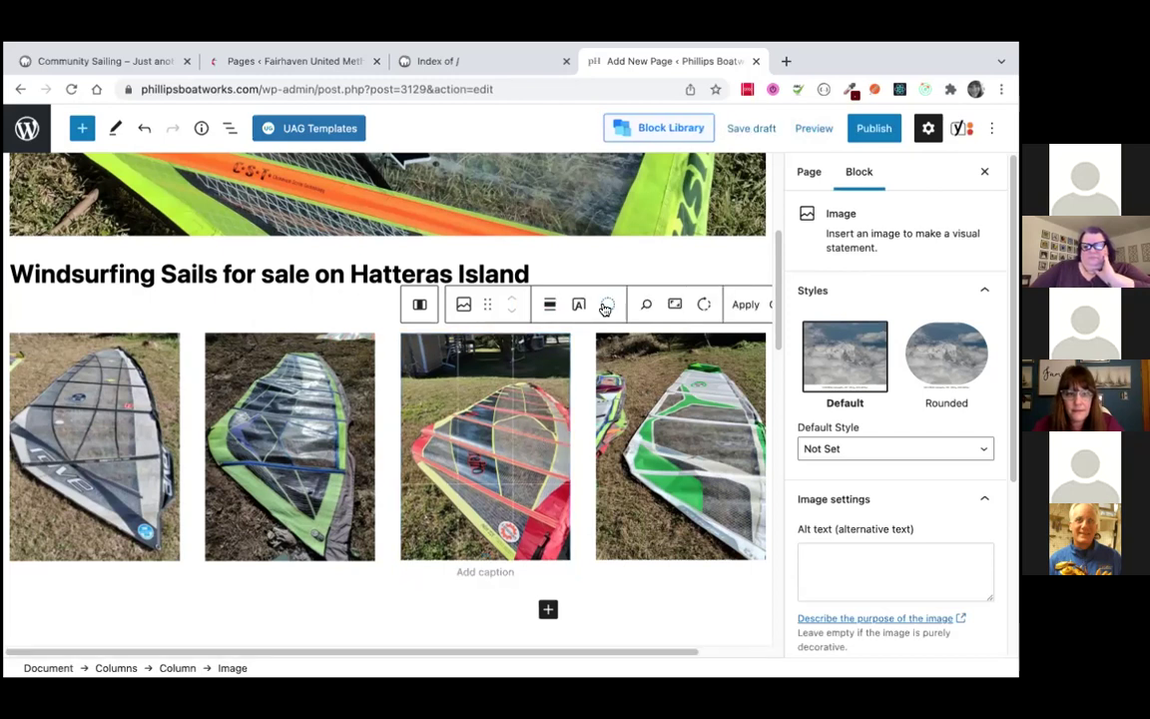
pyautogui.click(674, 306)
pyautogui.scroll(-1, 704, 479)
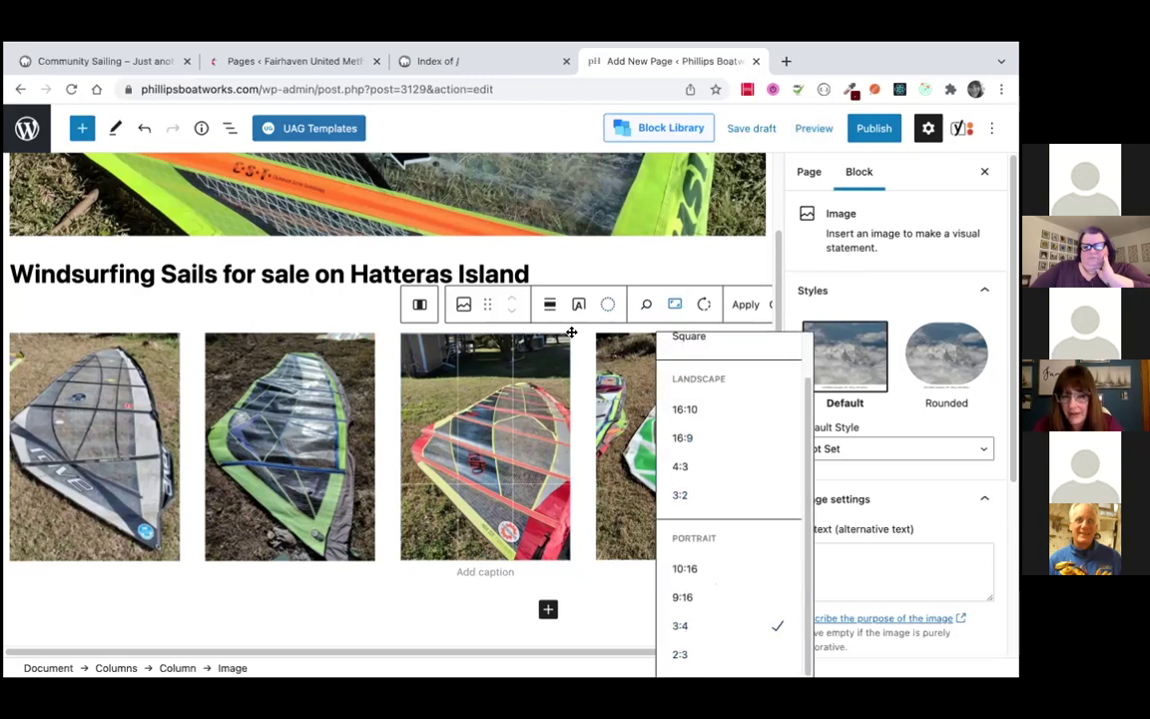
# Set the third column's sail image size to Medium
pyautogui.click(924, 497)
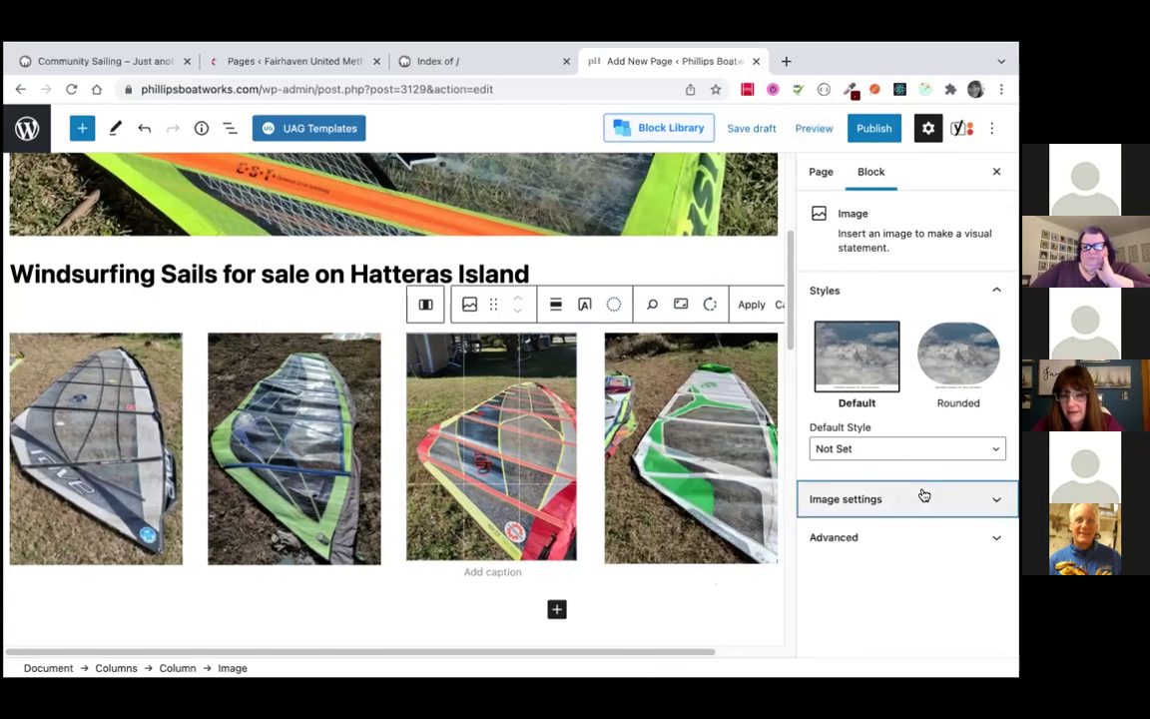
pyautogui.click(924, 495)
pyautogui.scroll(-2, 919, 495)
pyautogui.click(918, 502)
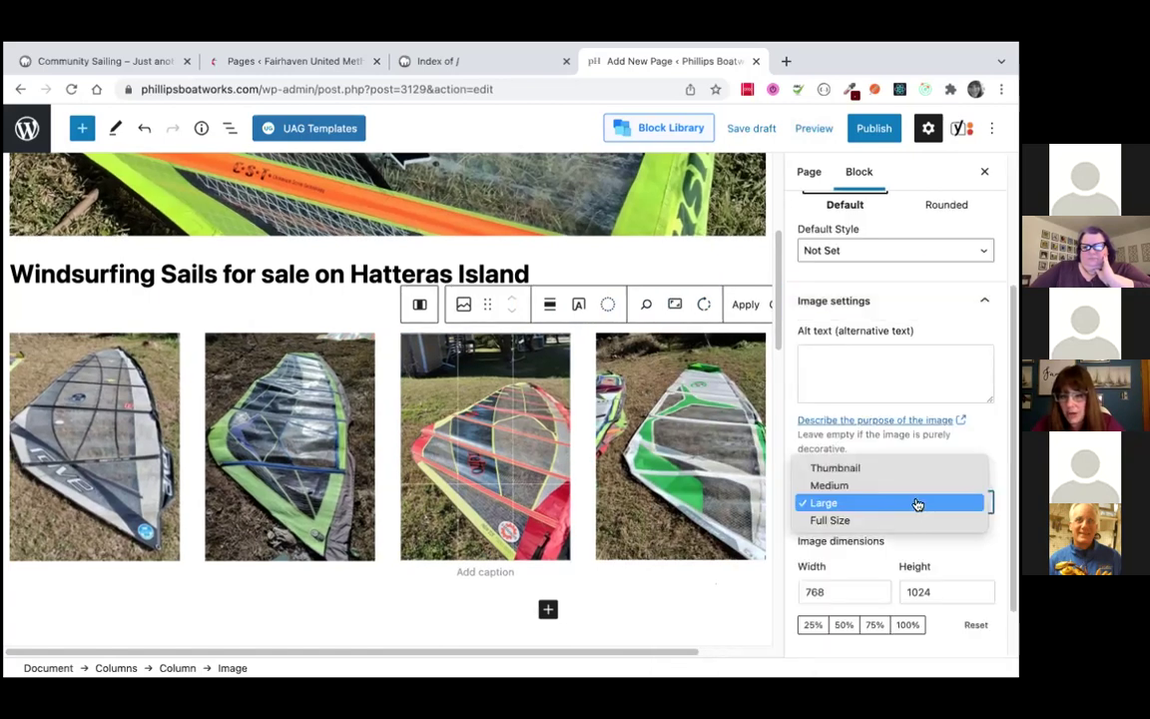
pyautogui.click(913, 486)
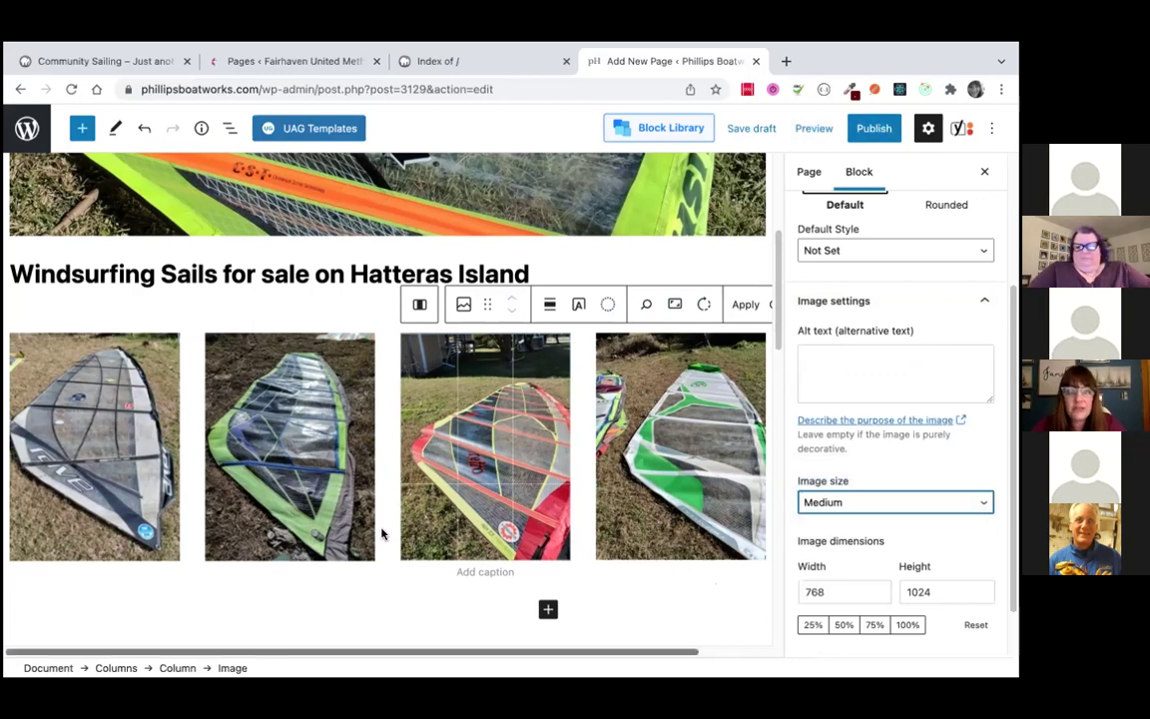
# Insert a Products by Category block below the sail image in the third column
pyautogui.scroll(-2, 580, 491)
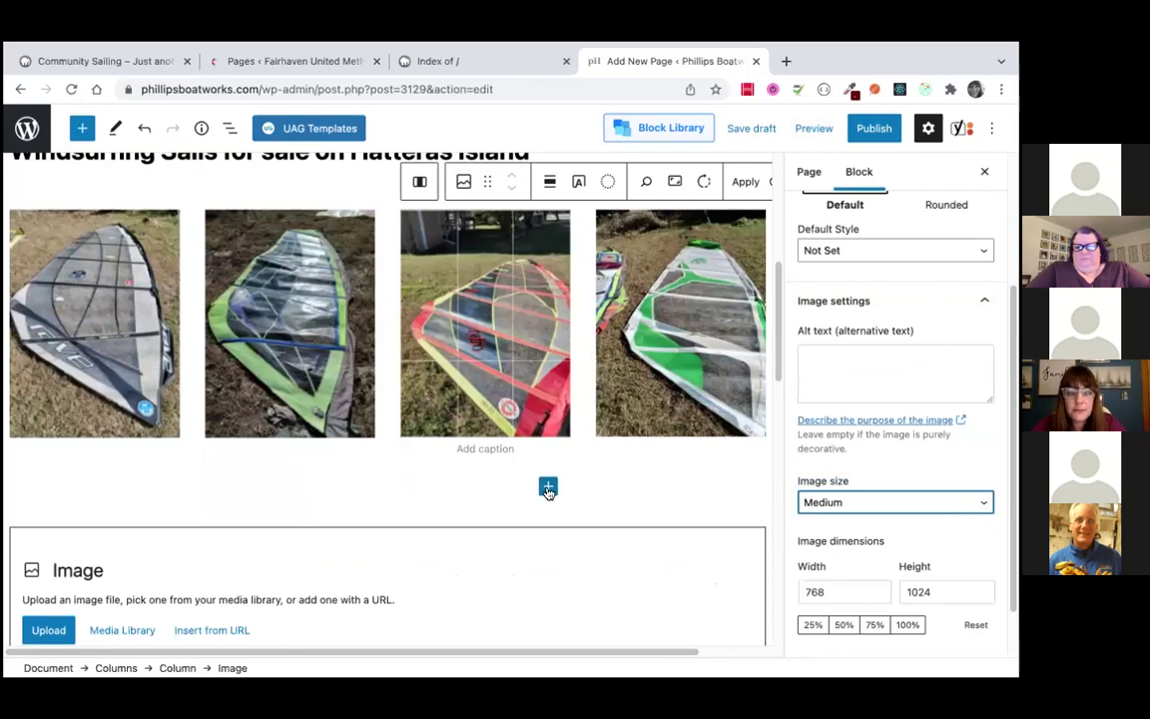
pyautogui.click(548, 490)
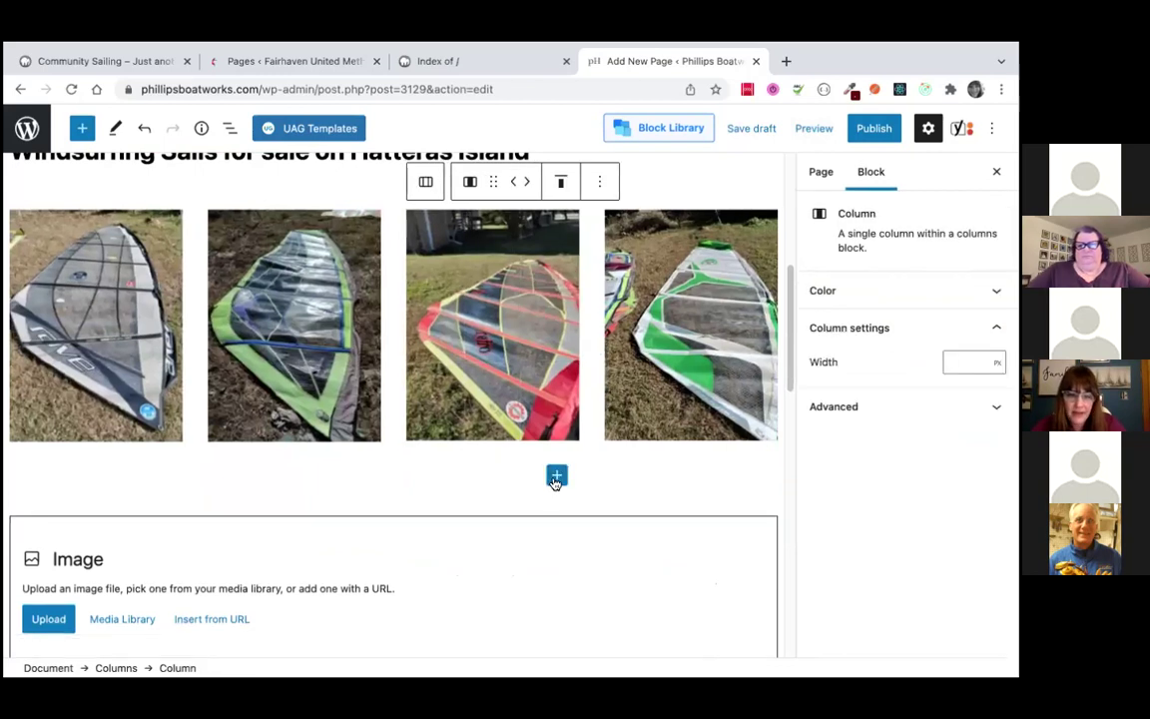
pyautogui.click(556, 478)
pyautogui.write('woo')
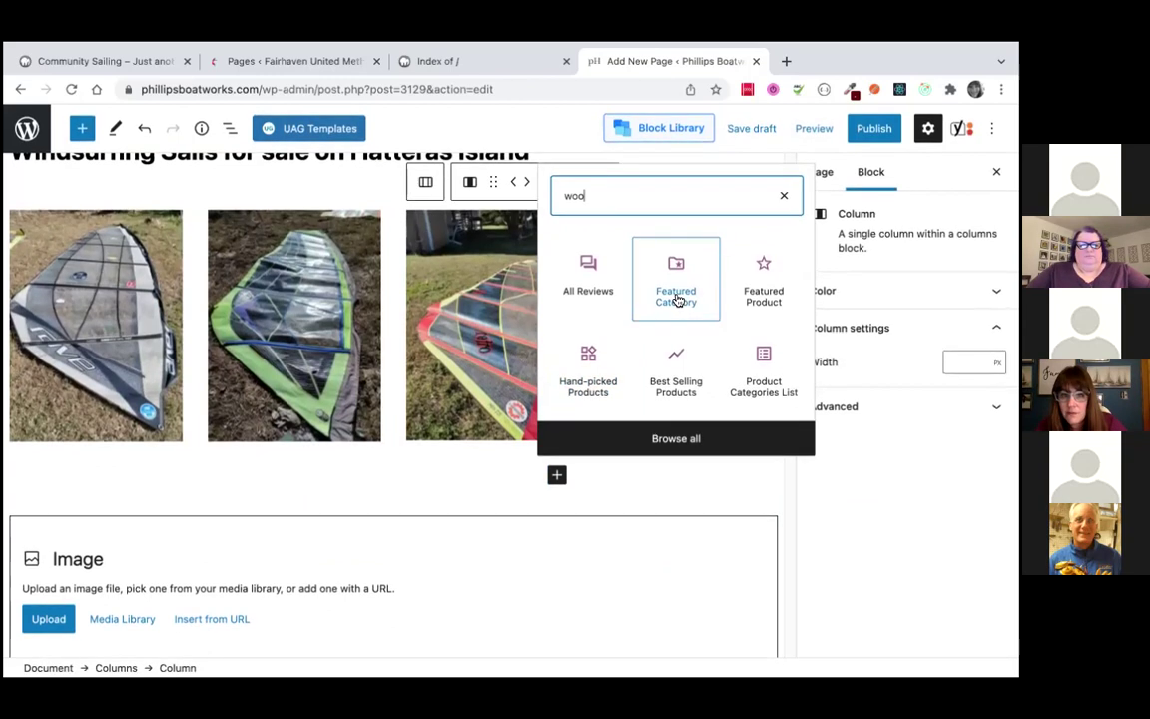
pyautogui.press('BackSpace')
pyautogui.press('BackSpace')
pyautogui.press('BackSpace')
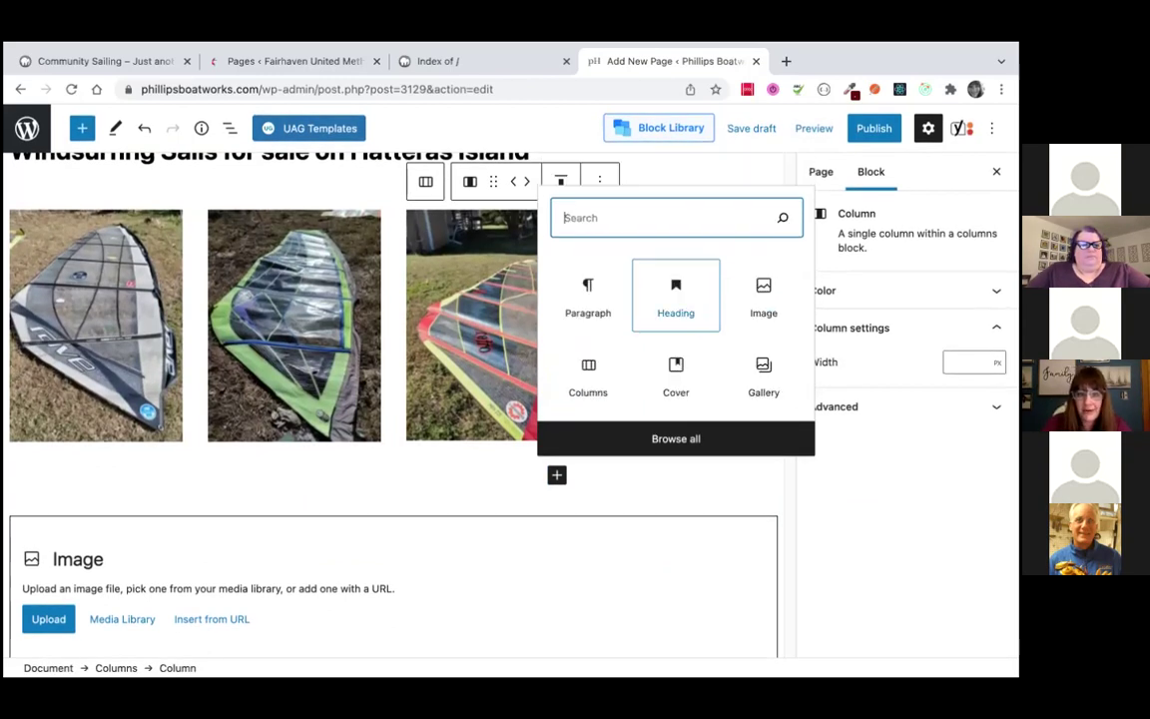
pyautogui.write('pro')
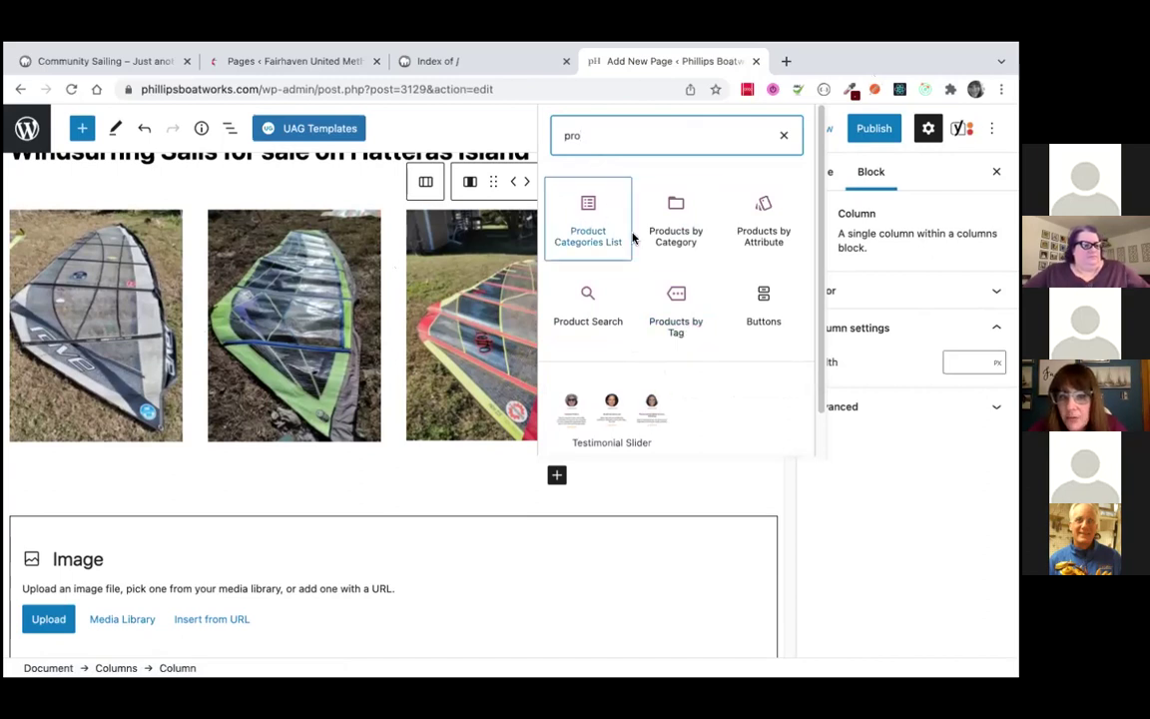
pyautogui.click(674, 245)
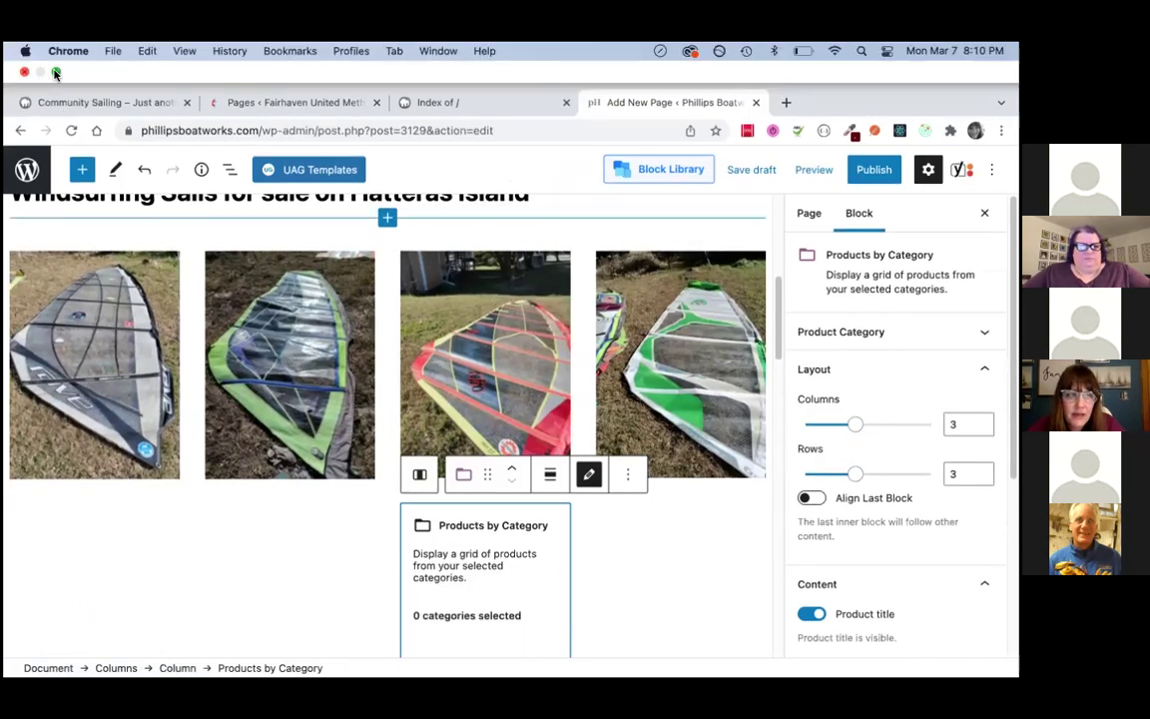
# Exit the browser's full-screen view and undo the insertion of the Products by Category block in the third column
pyautogui.click(55, 72)
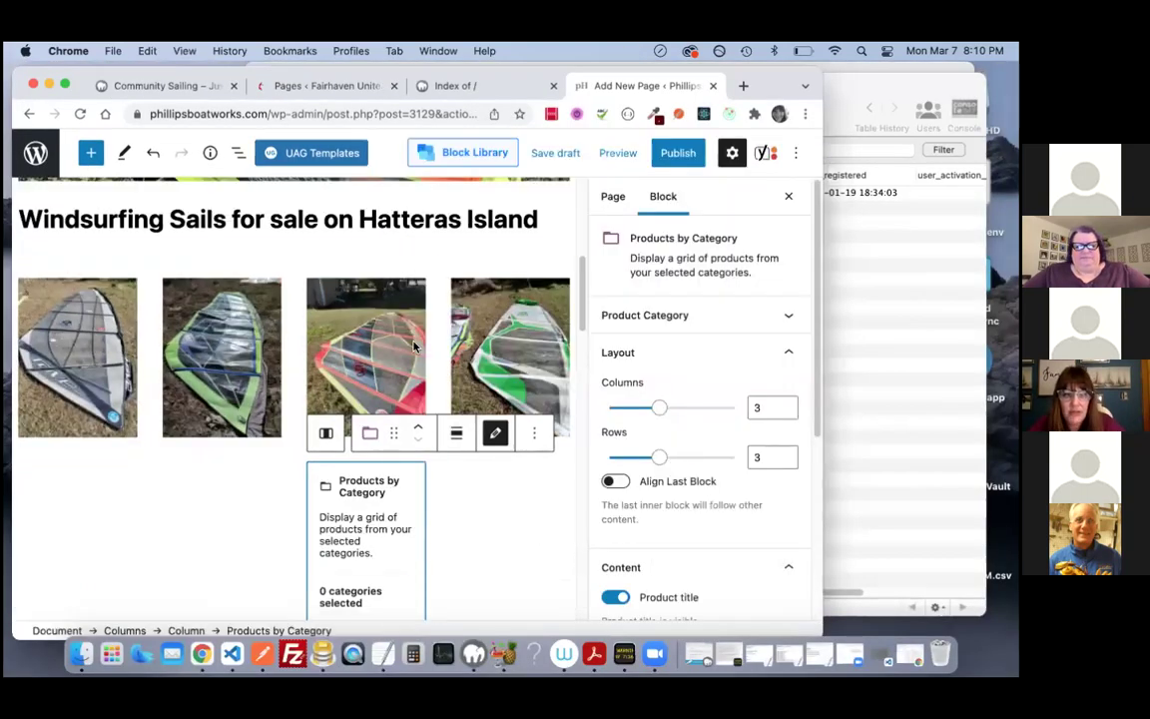
pyautogui.scroll(-2, 393, 232)
pyautogui.scroll(-1, 393, 233)
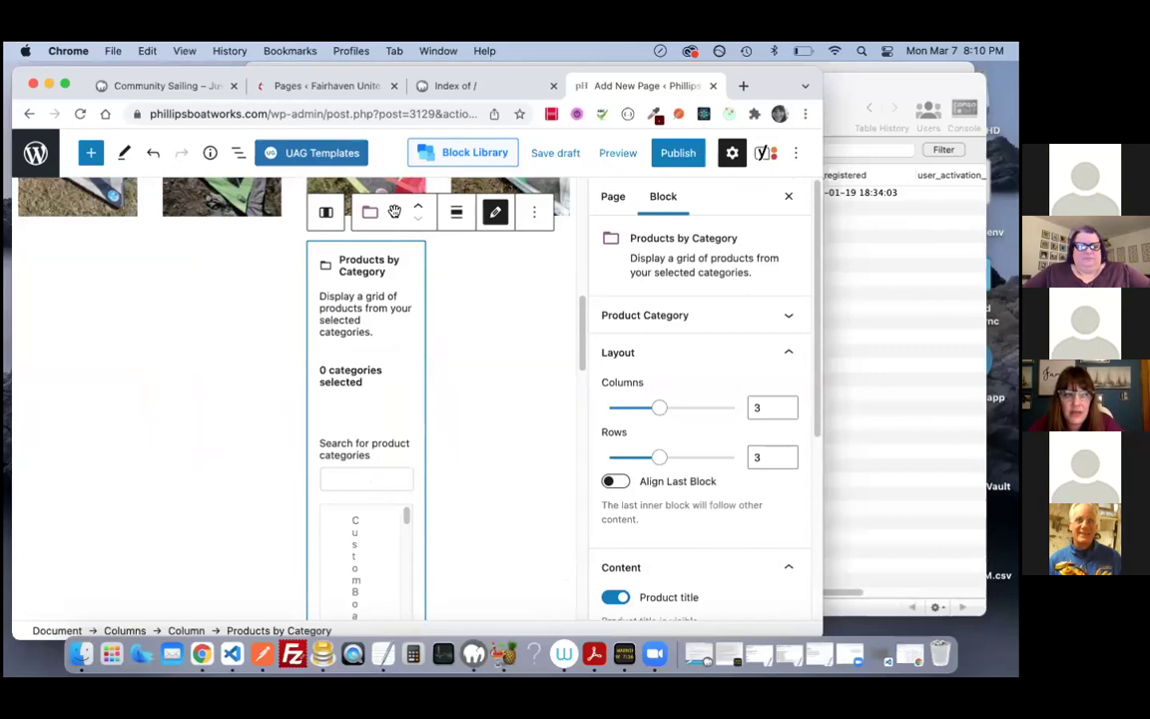
pyautogui.moveTo(272, 327); pyautogui.dragTo(231, 431)
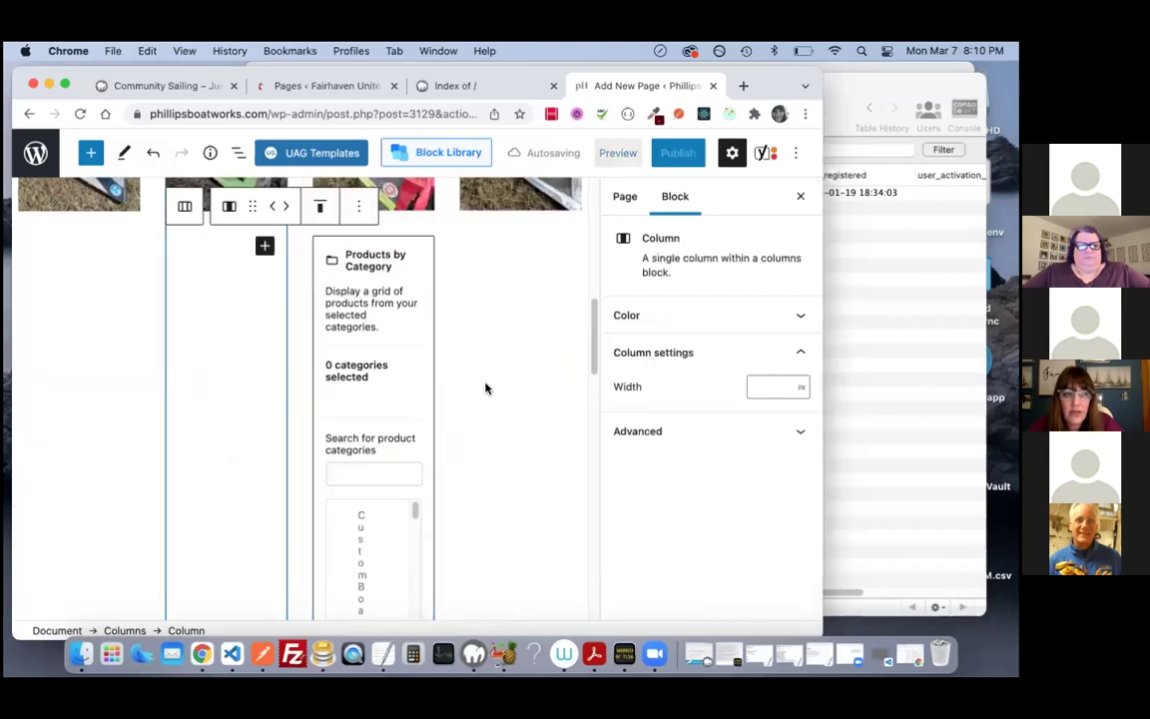
pyautogui.click(408, 256)
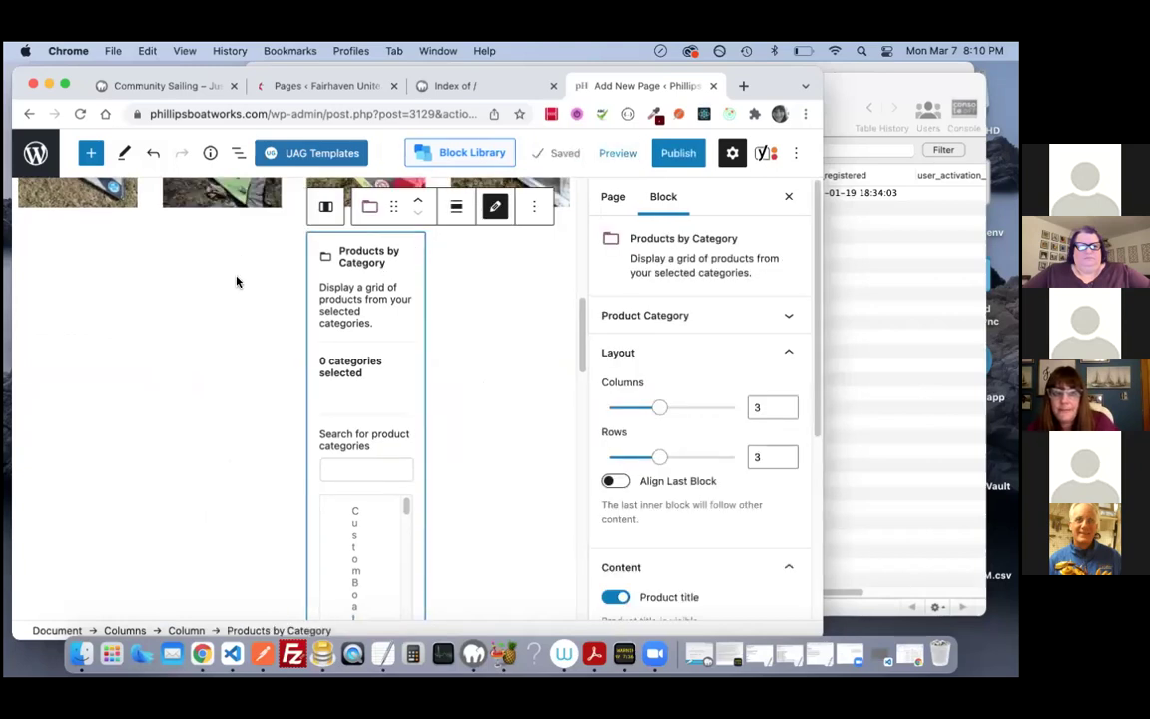
pyautogui.press('super+z')
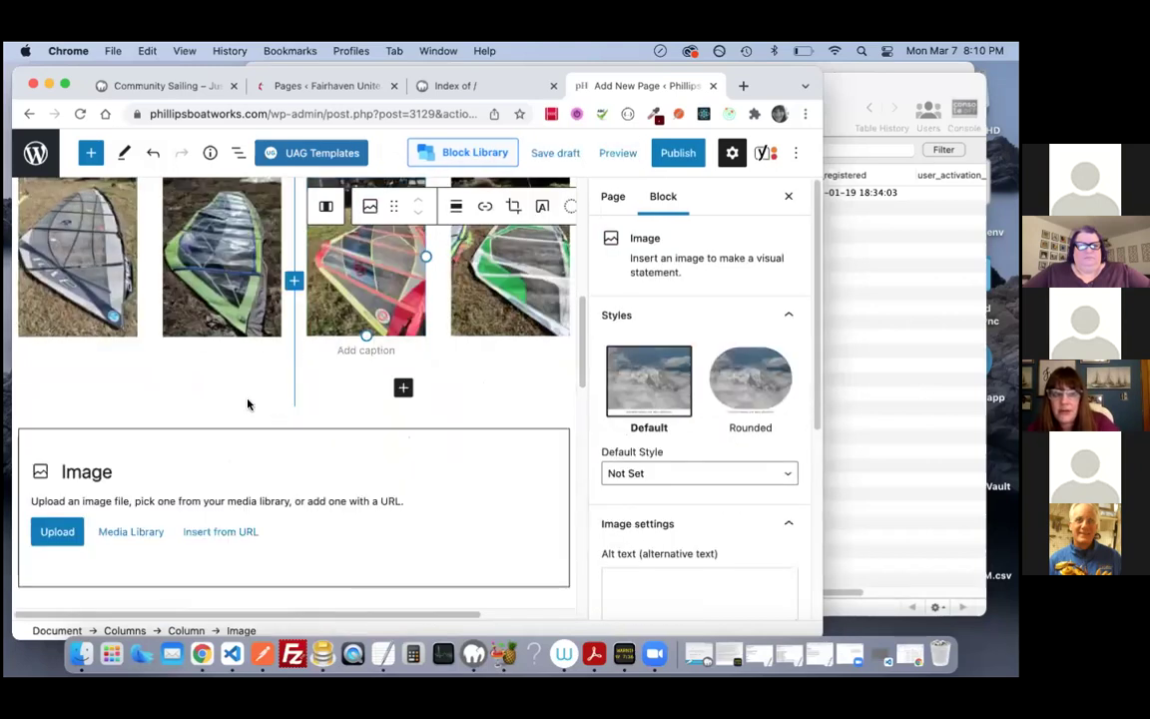
# Insert a Products by Category block between the four-column sail row and the empty Image block
pyautogui.click(292, 436)
pyautogui.click(298, 428)
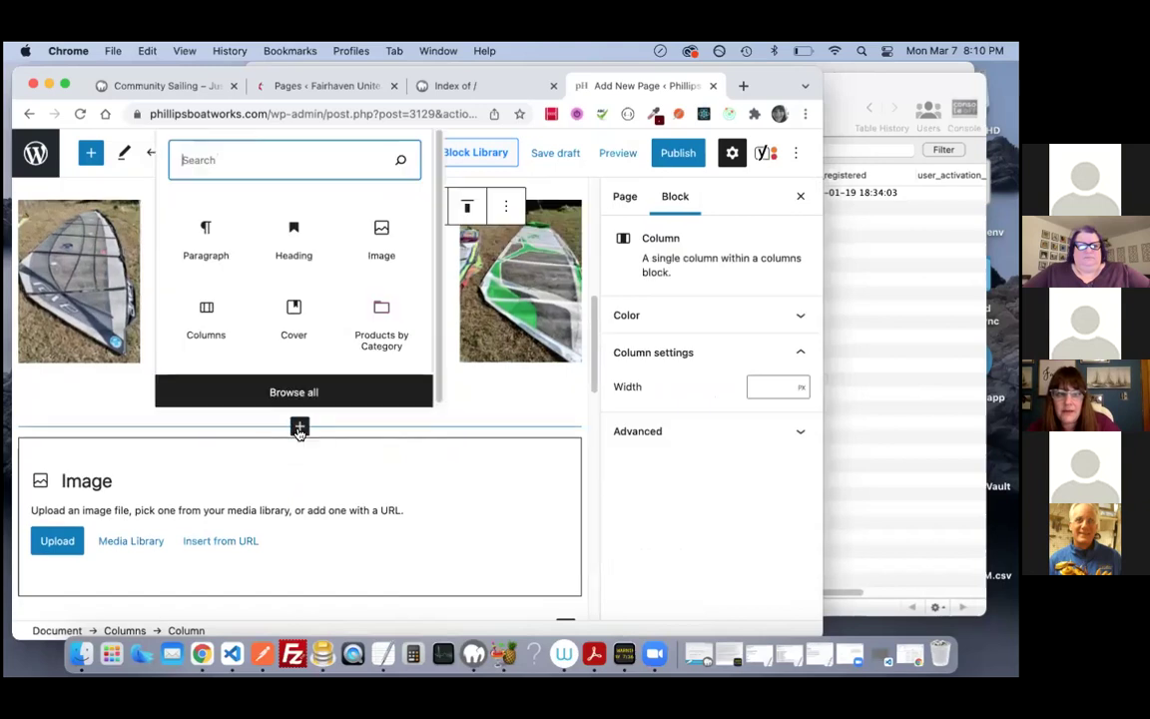
pyautogui.write('p')
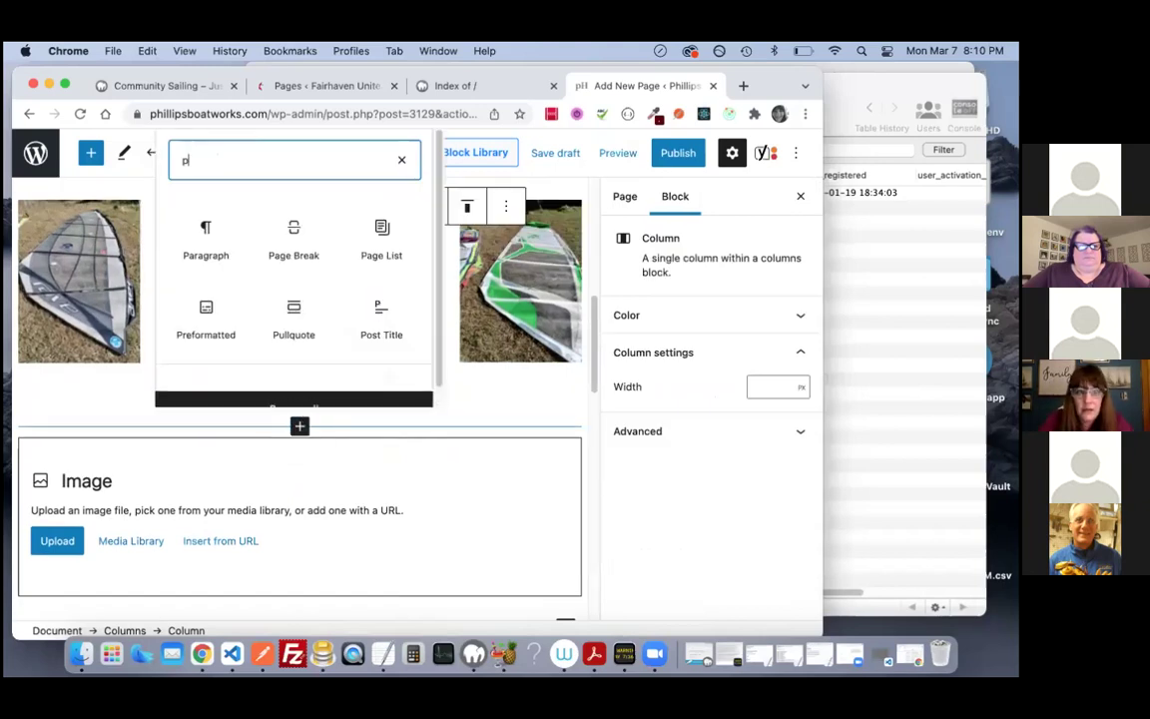
pyautogui.write('rod')
pyautogui.click(201, 248)
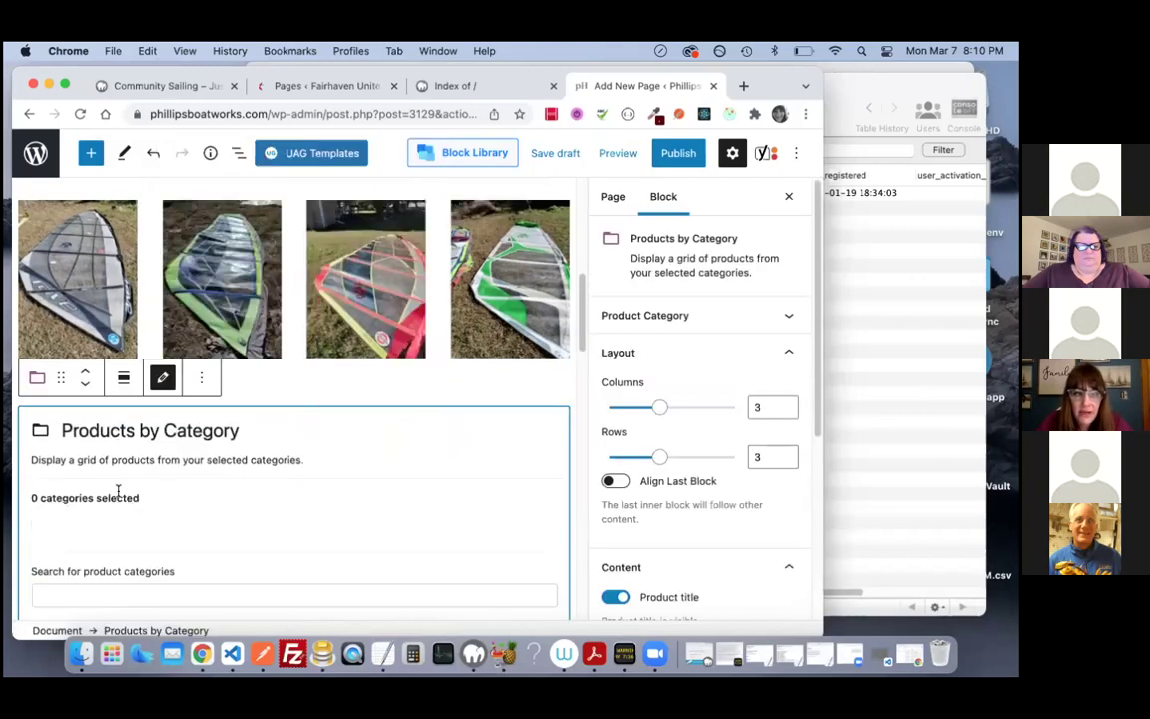
# Search the block's product categories for "sail", select Outer Banks Sailing and finish the block's setup
pyautogui.scroll(-3, 248, 430)
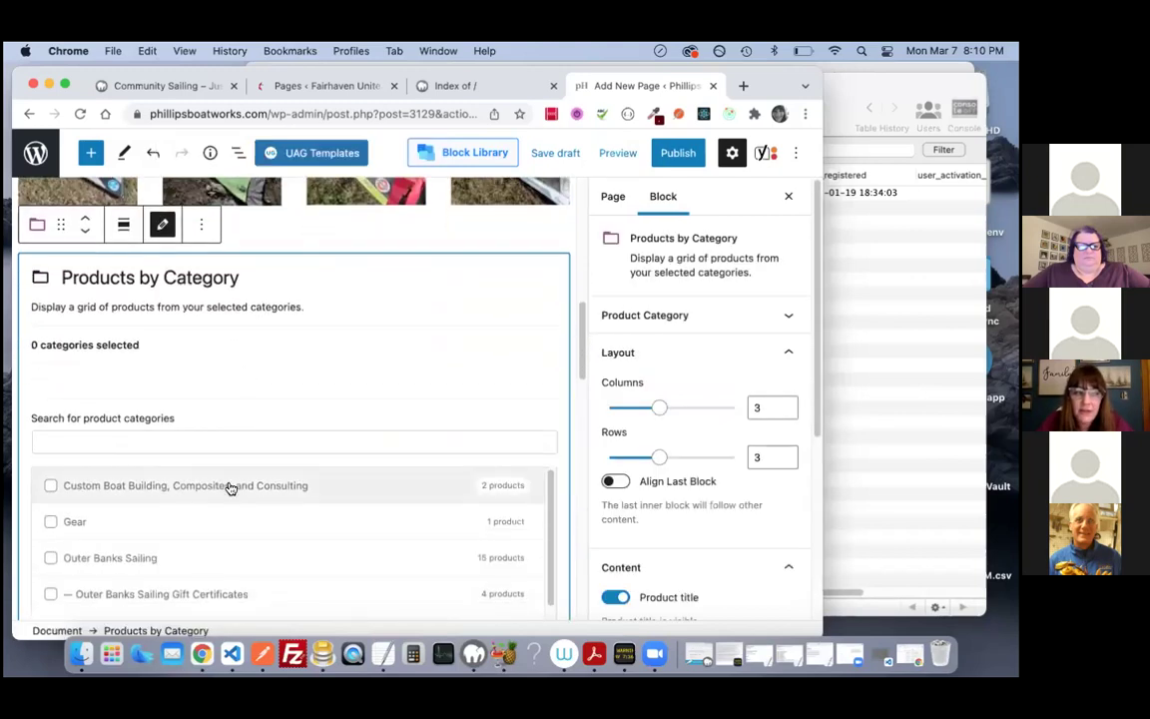
pyautogui.scroll(-5, 211, 439)
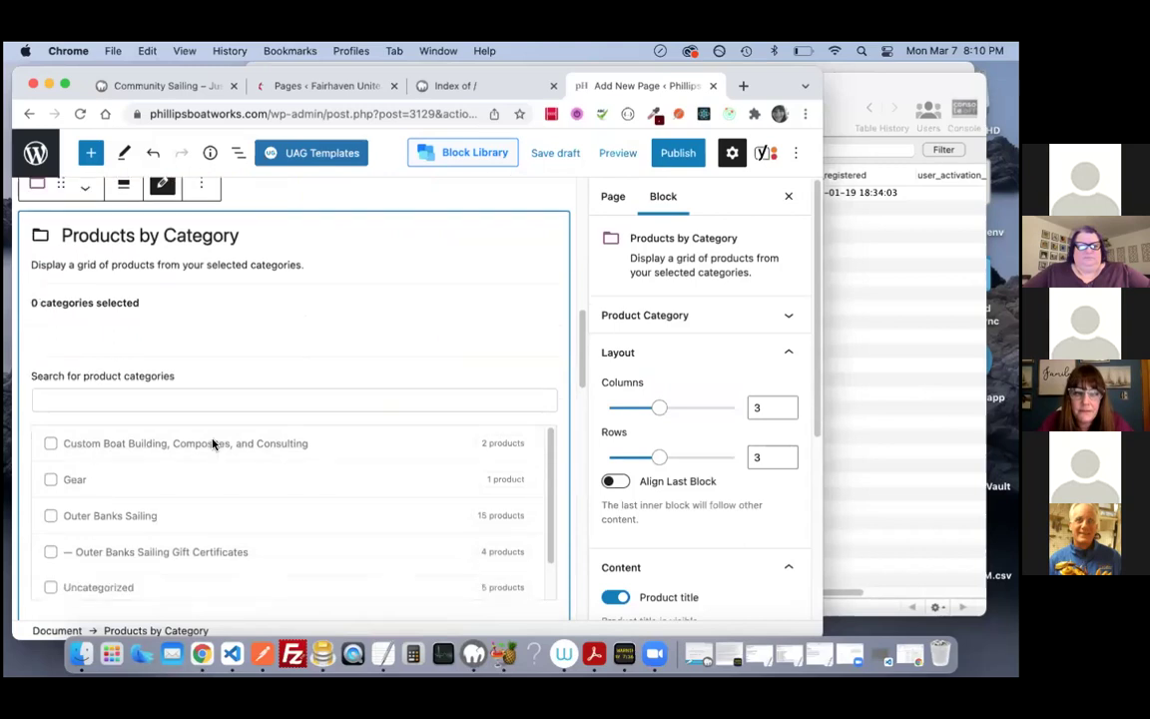
pyautogui.scroll(3, 211, 444)
pyautogui.click(206, 319)
pyautogui.write('sail')
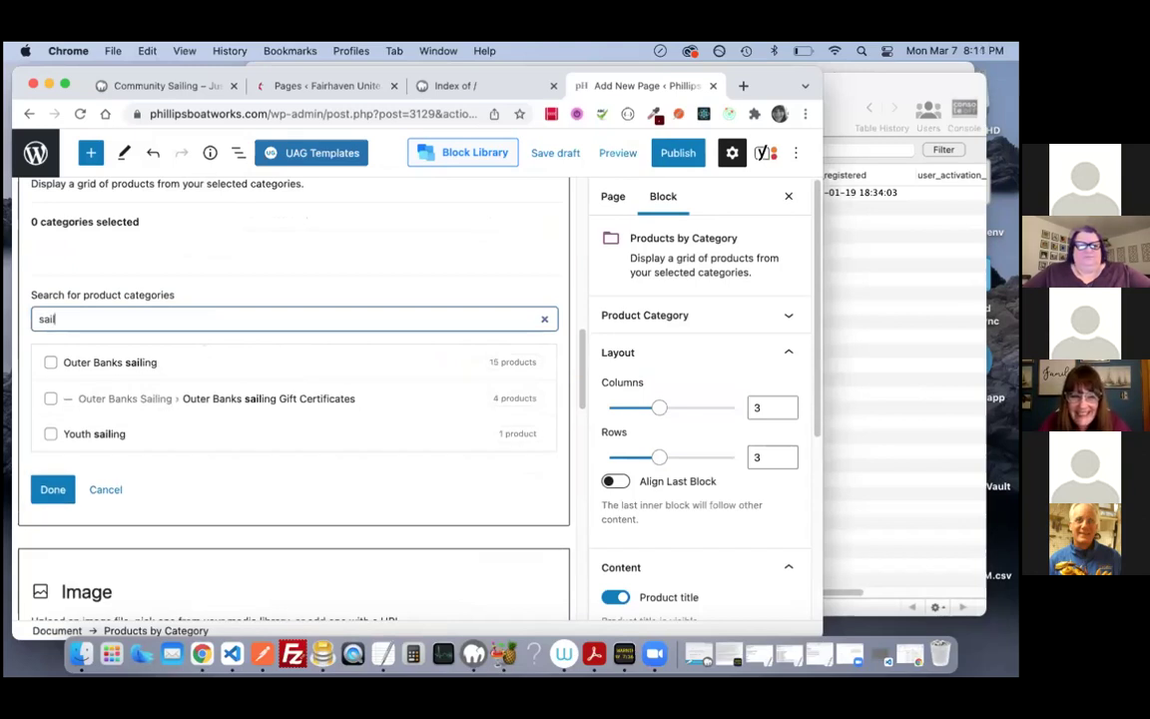
pyautogui.click(138, 365)
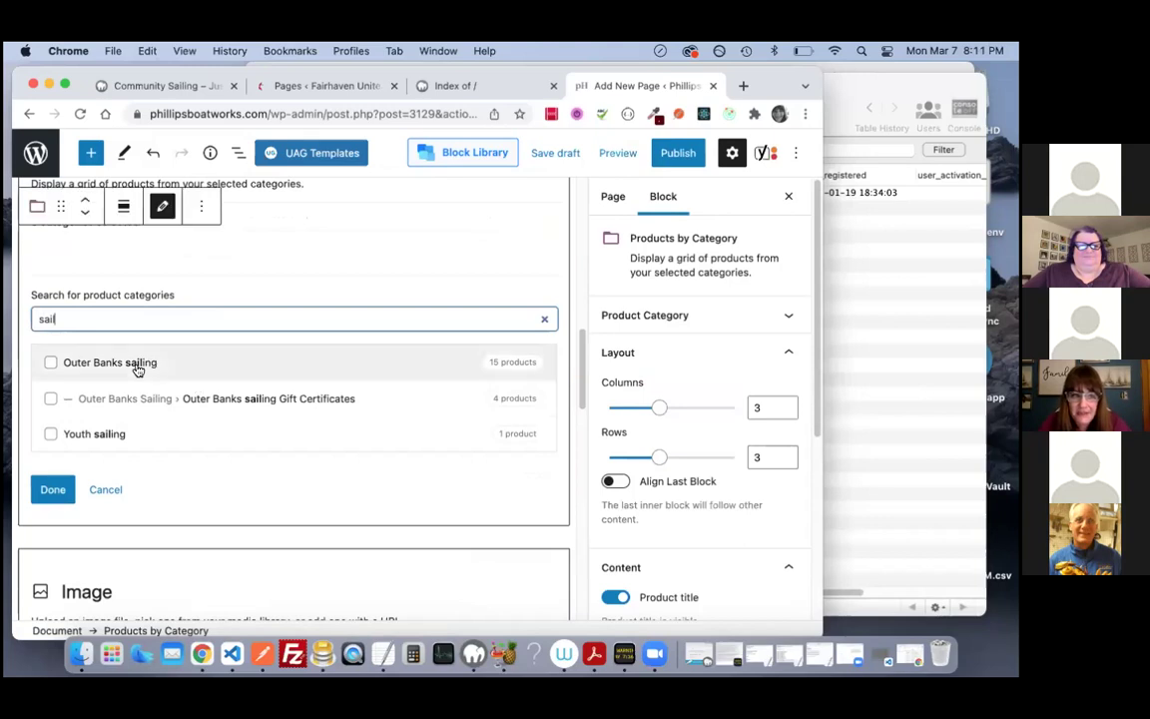
pyautogui.click(62, 489)
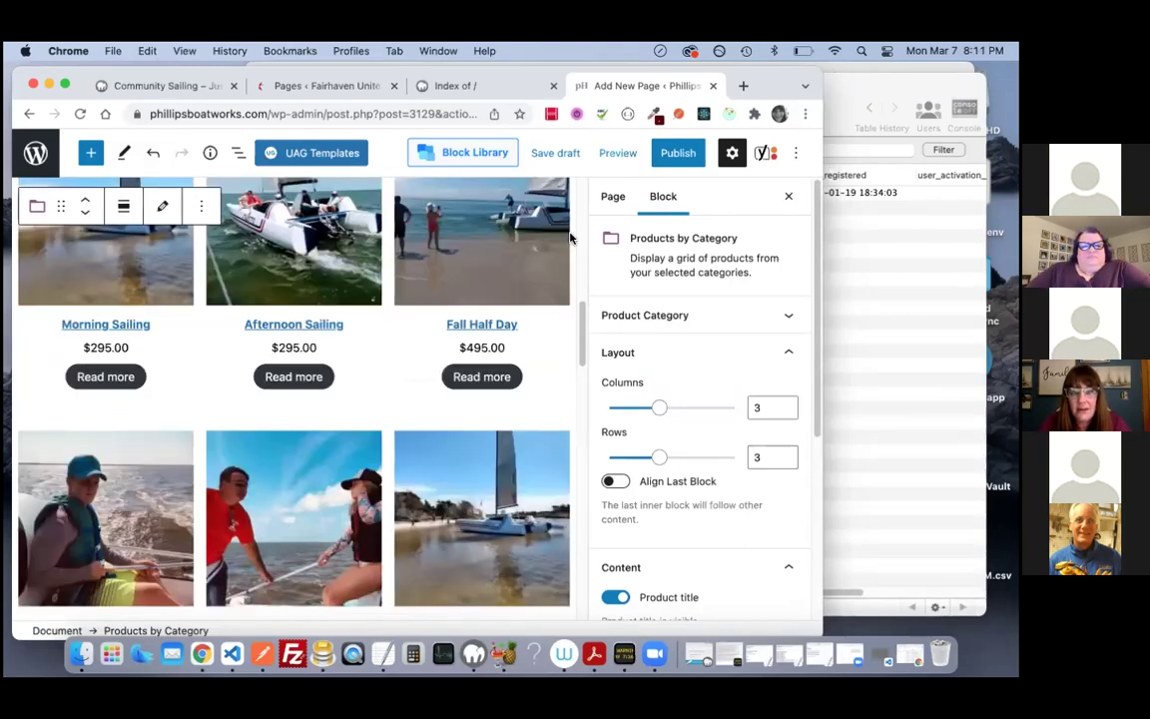
# Publish the windsurfing-sails page, view it live and widen the browser window
pyautogui.click(675, 153)
pyautogui.click(675, 154)
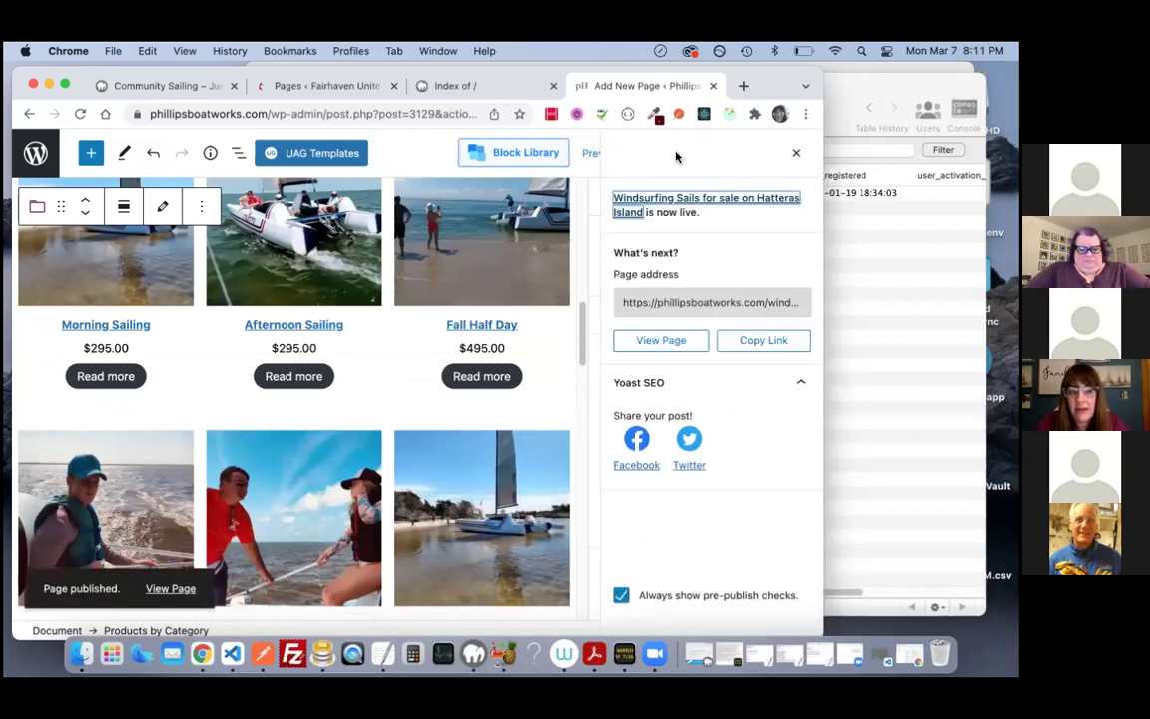
pyautogui.click(169, 589)
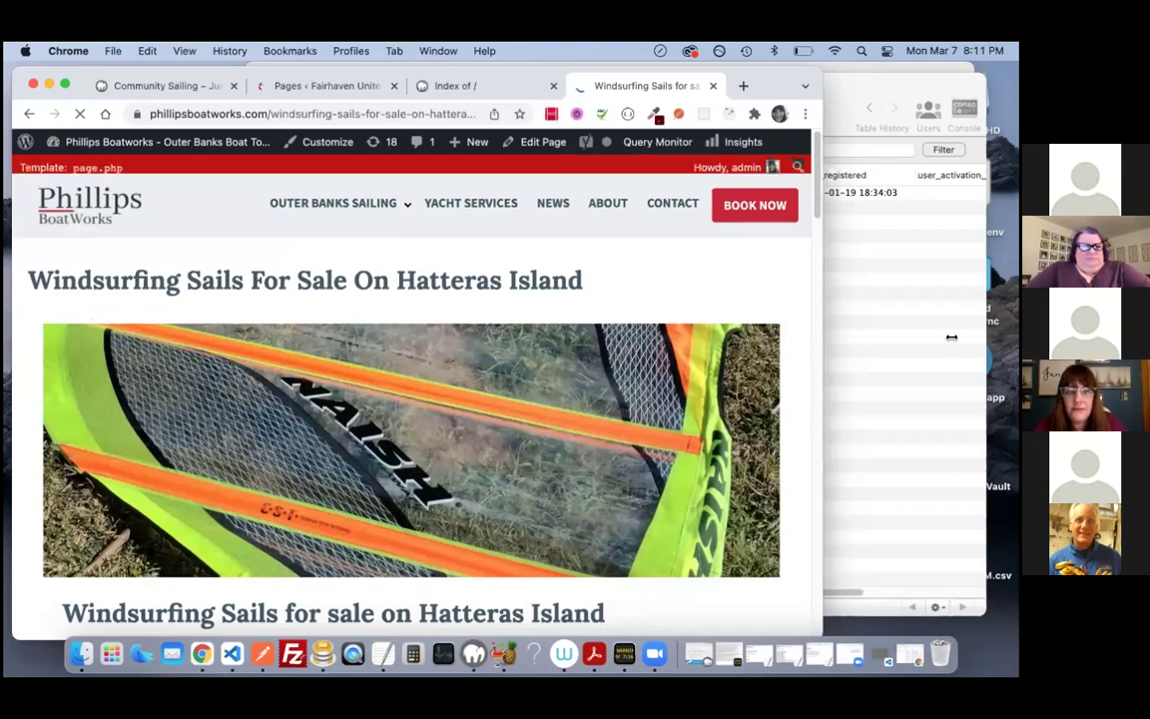
pyautogui.moveTo(951, 338); pyautogui.dragTo(969, 337)
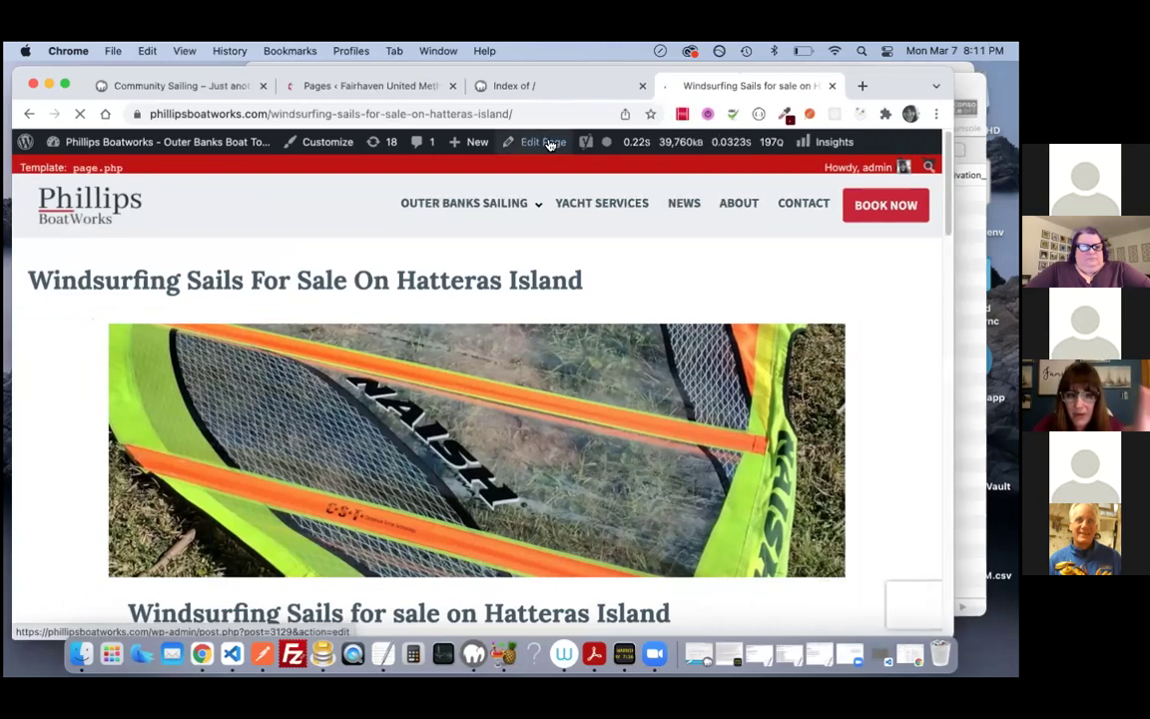
# Reopen the page for editing, align the cover image to full width and update the page
pyautogui.click(549, 145)
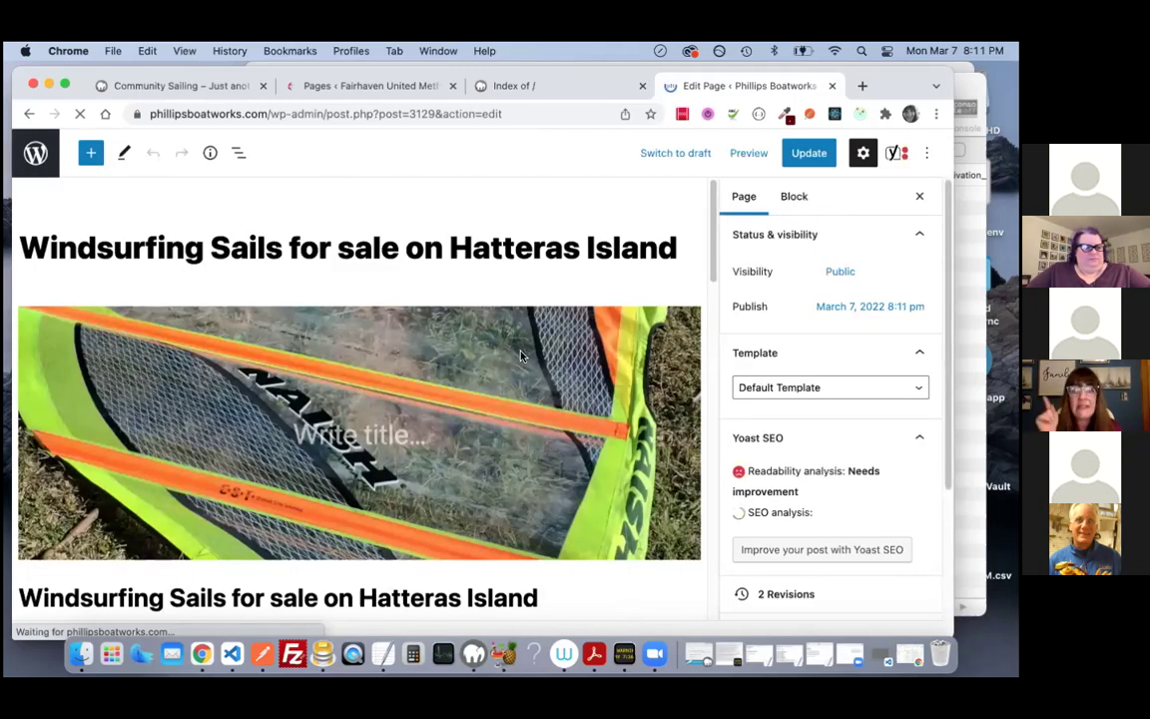
pyautogui.click(520, 355)
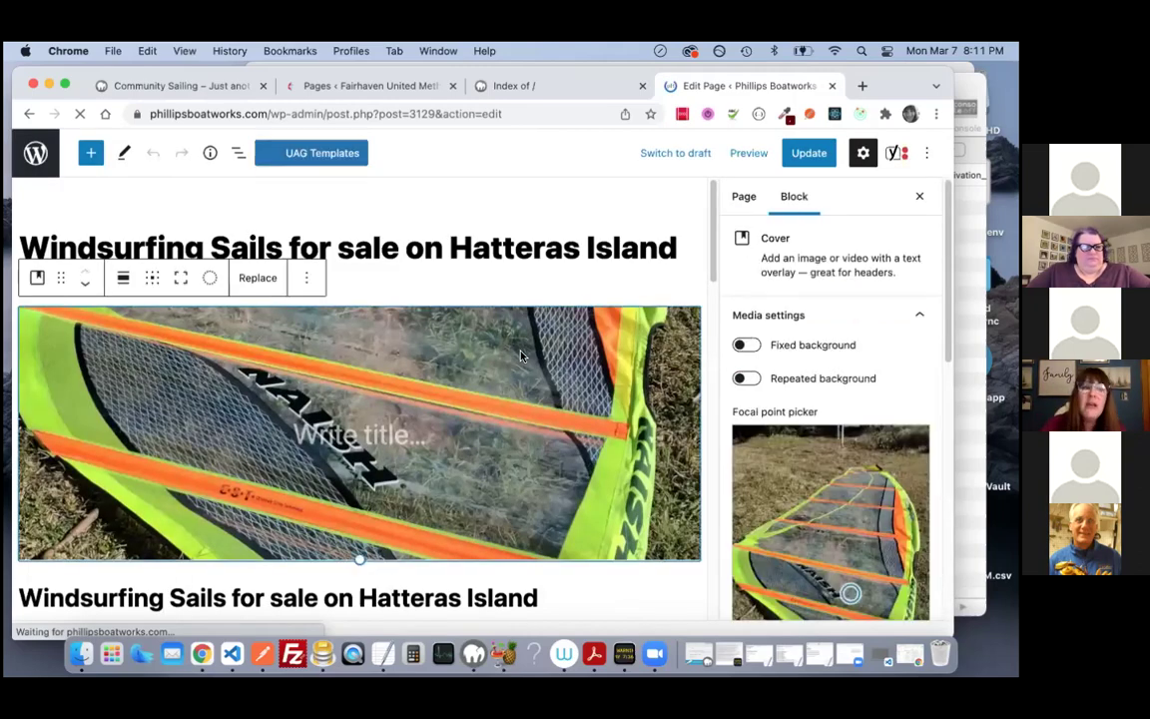
pyautogui.click(122, 280)
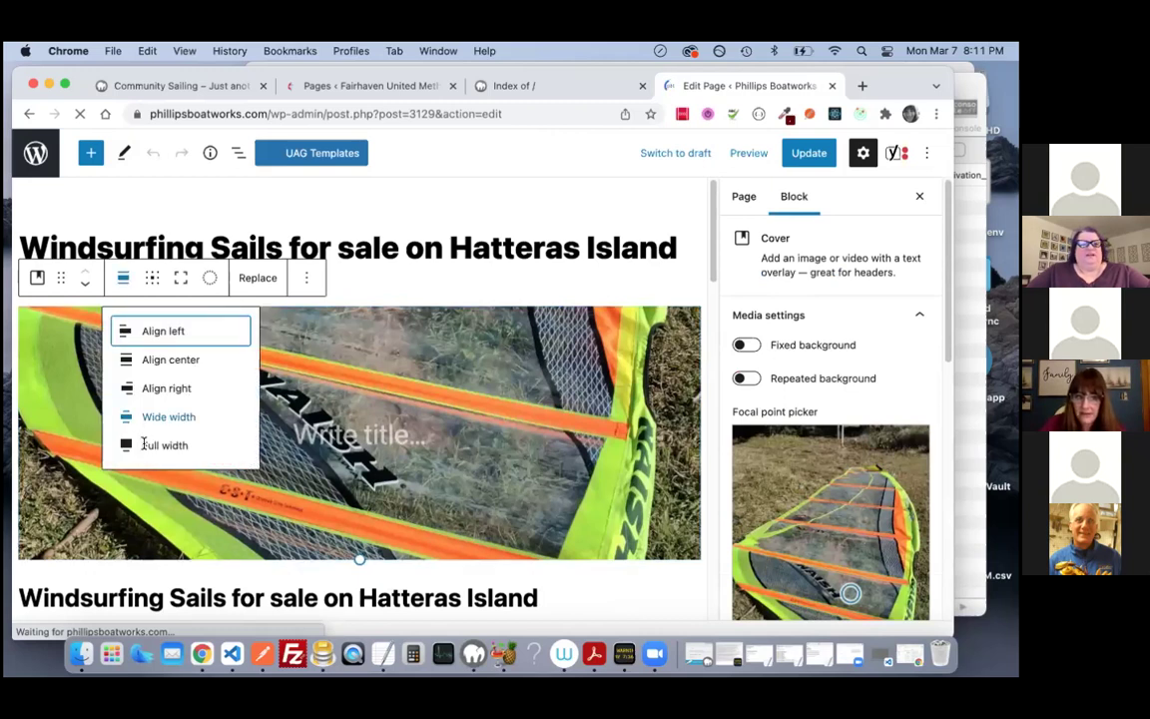
pyautogui.click(143, 446)
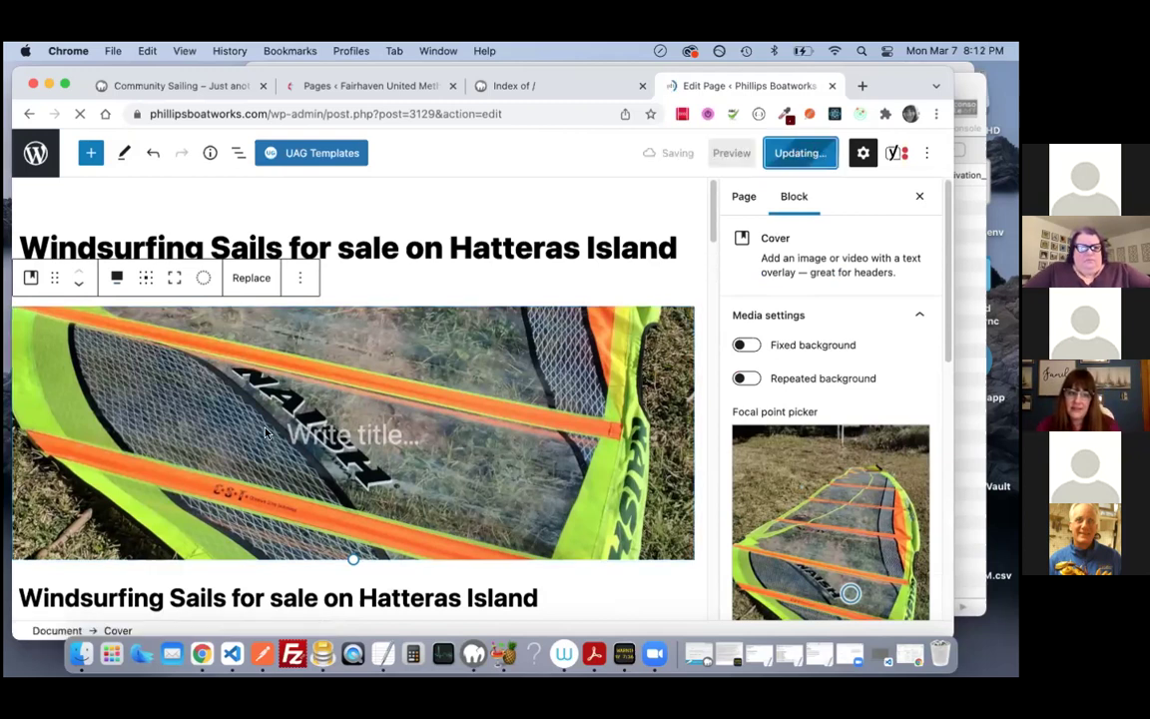
# Review the sail images, product grid and empty Image block in the editor and open the updated page live
pyautogui.scroll(-5, 265, 431)
pyautogui.scroll(-3, 266, 431)
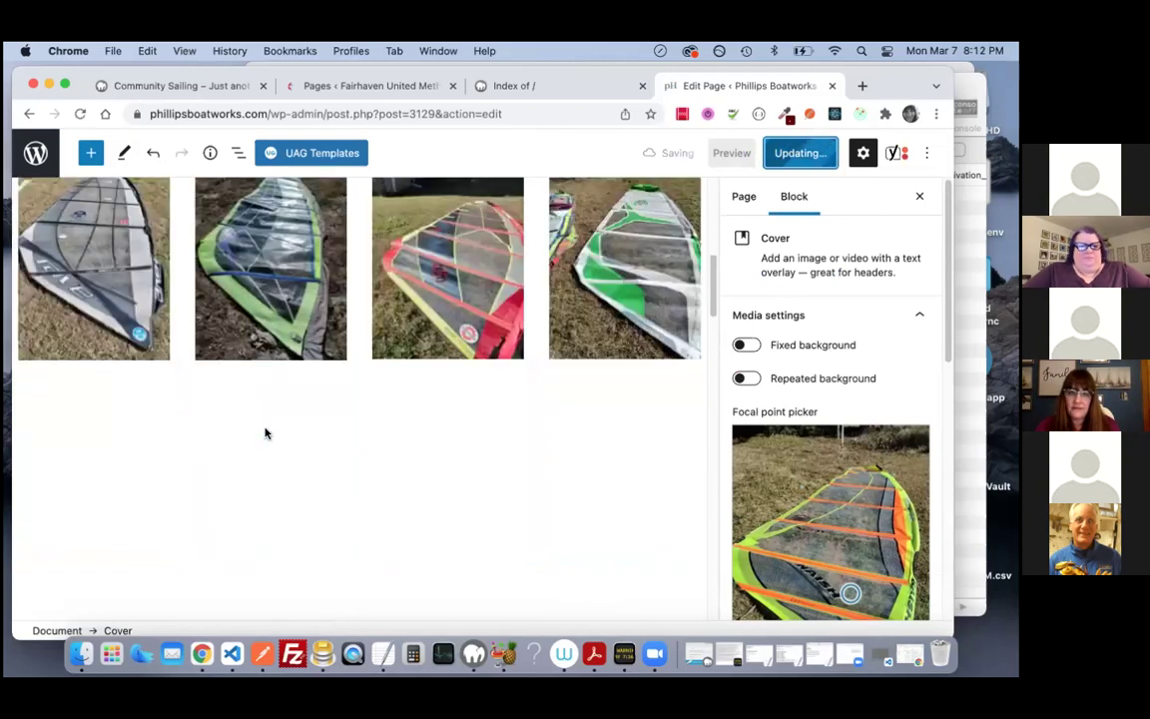
pyautogui.scroll(-2, 265, 433)
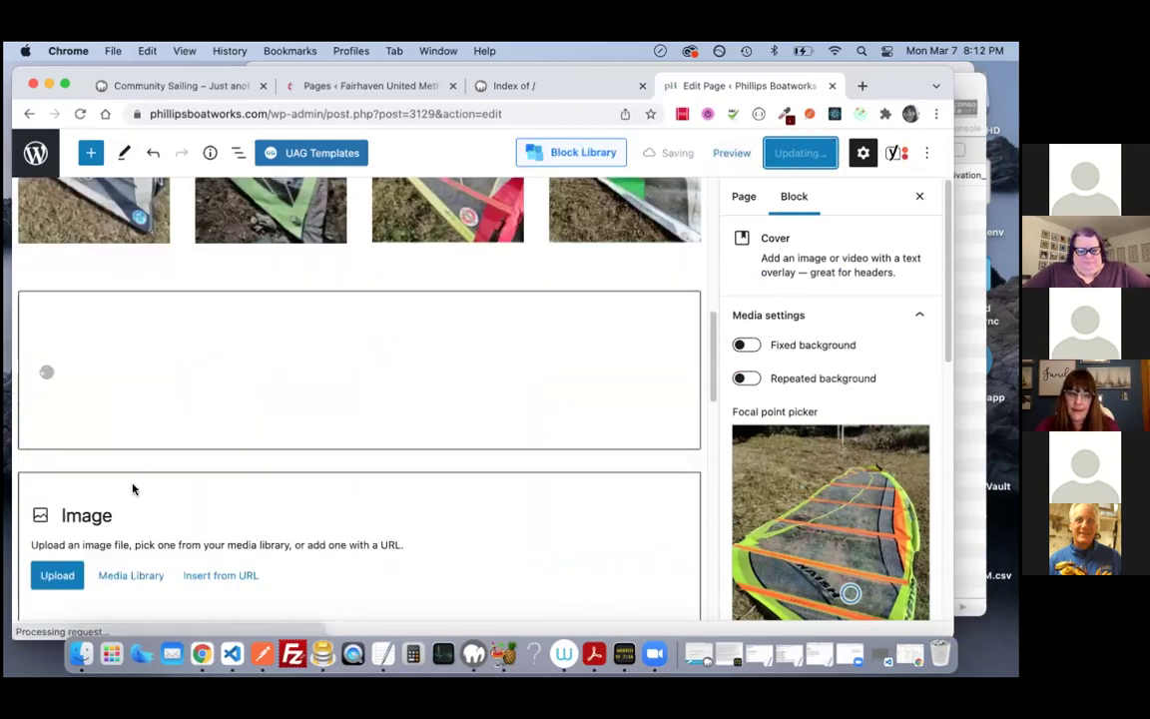
pyautogui.scroll(3, 133, 489)
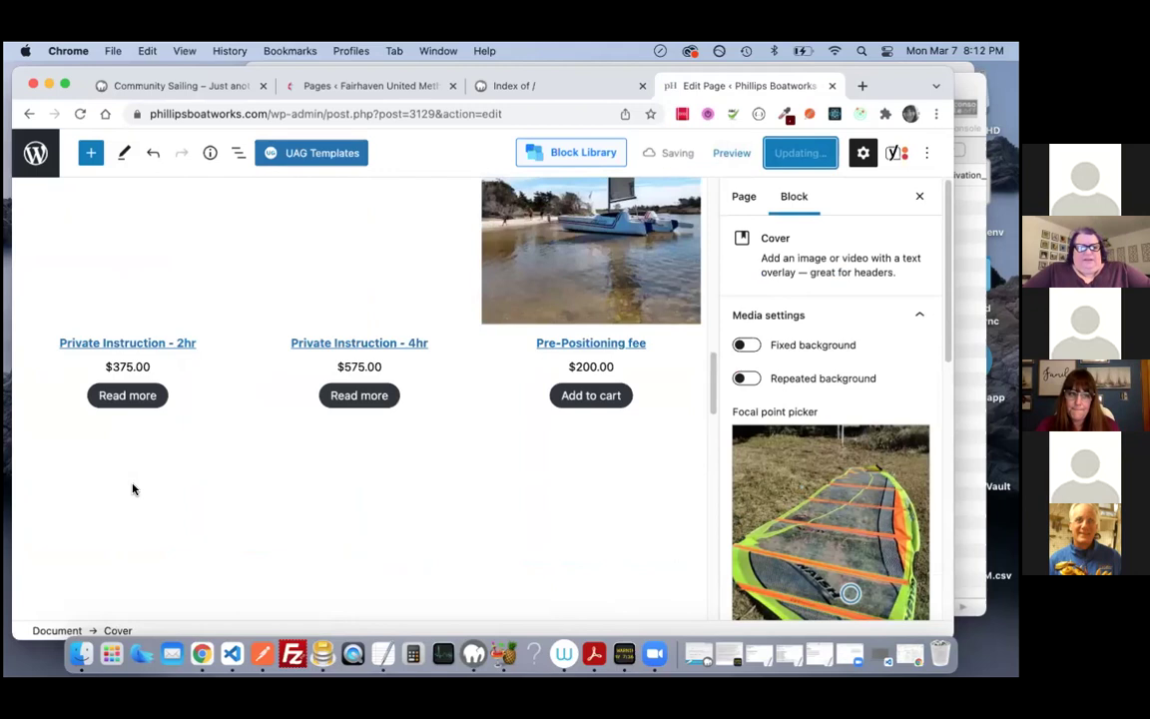
pyautogui.scroll(-3, 133, 489)
pyautogui.click(135, 490)
pyautogui.scroll(-5, 135, 481)
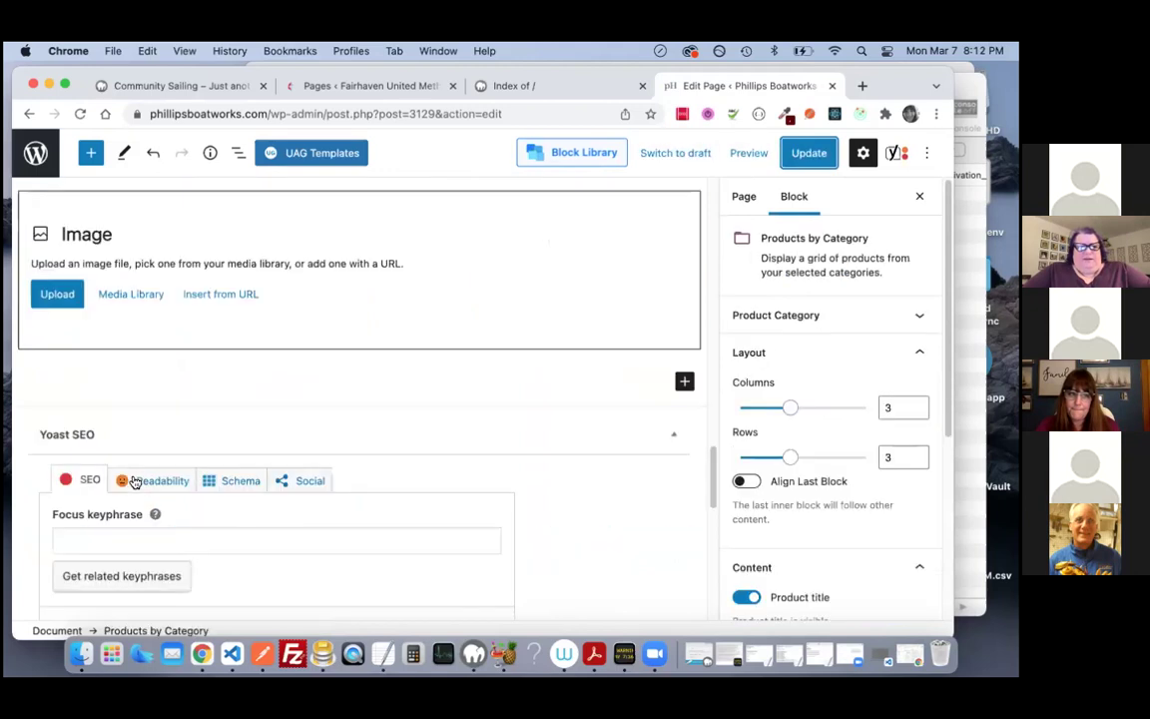
pyautogui.scroll(-5, 135, 481)
pyautogui.click(160, 588)
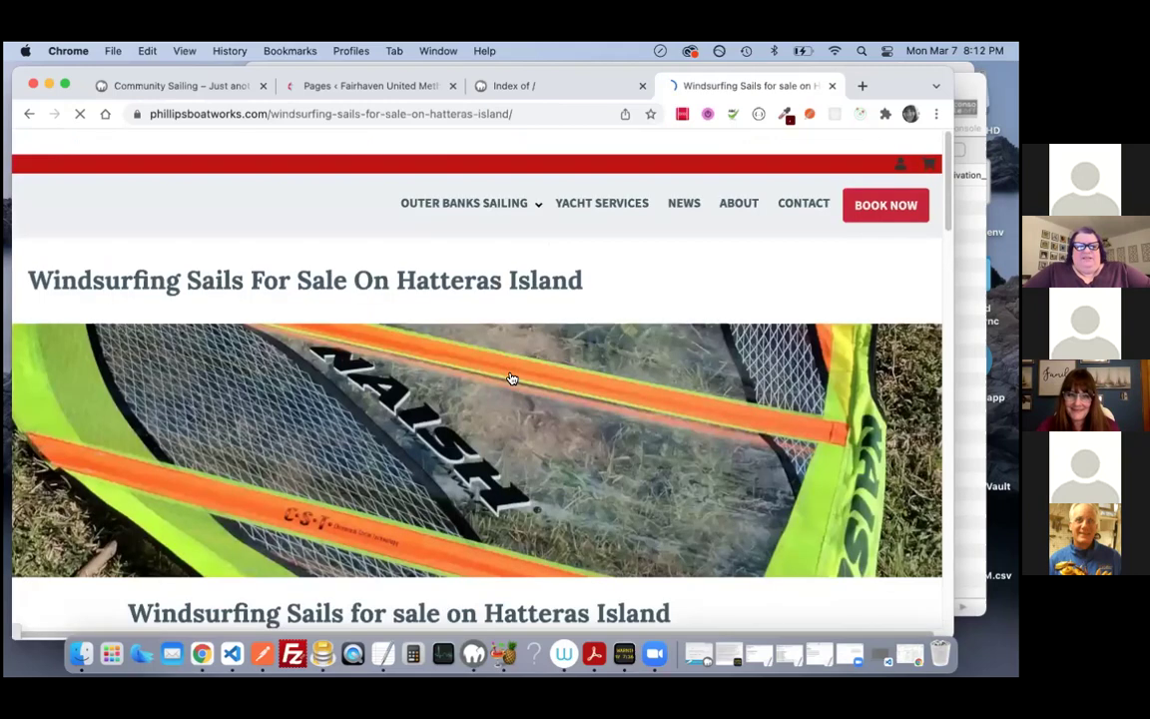
# Examine the live windsurfing-sails page from the full-width cover through the four sail images to the product grid
pyautogui.scroll(-3, 877, 302)
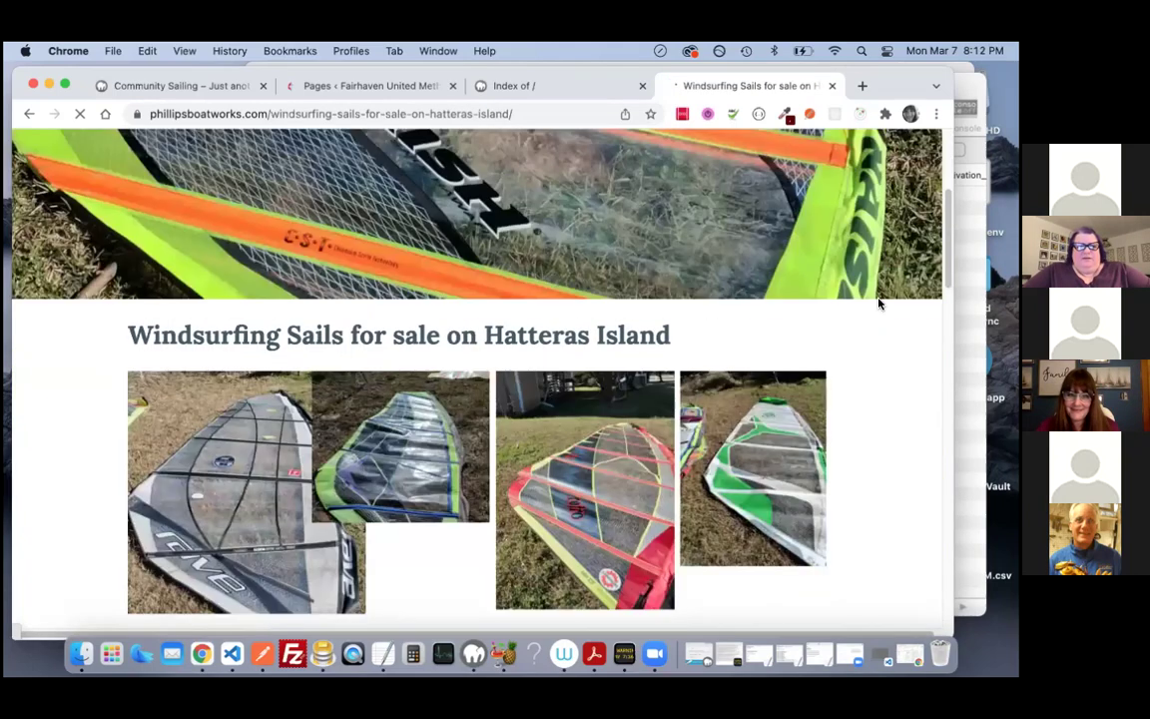
pyautogui.scroll(-3, 879, 304)
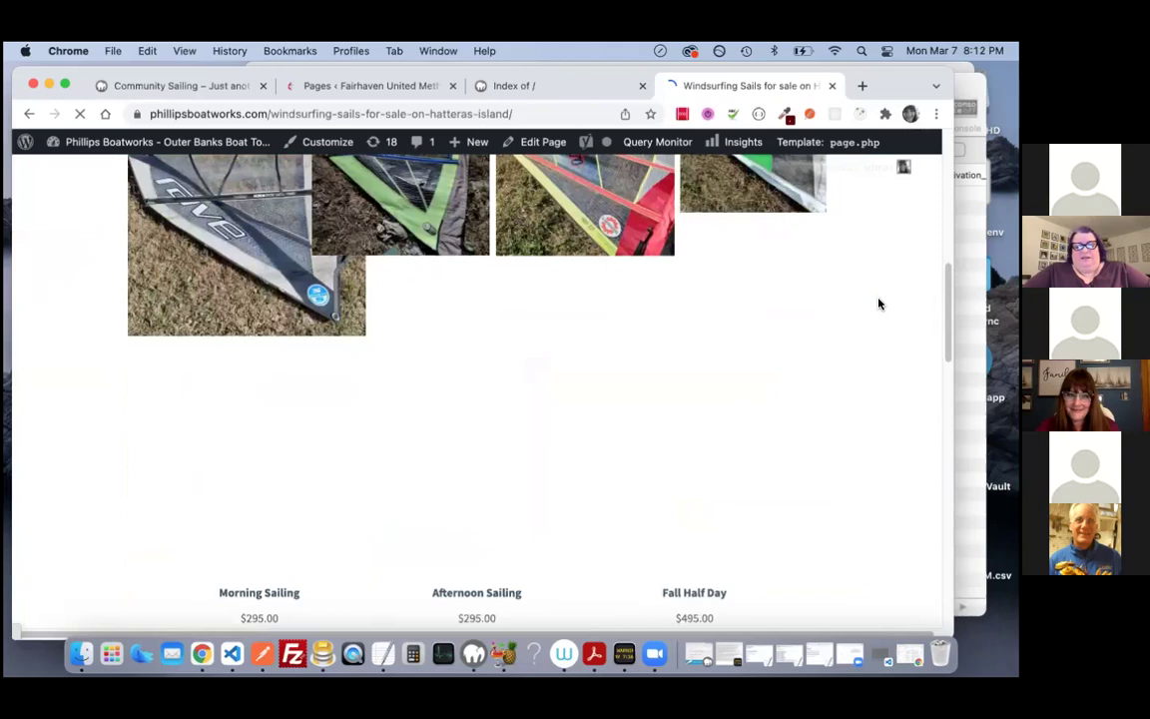
pyautogui.scroll(-2, 879, 304)
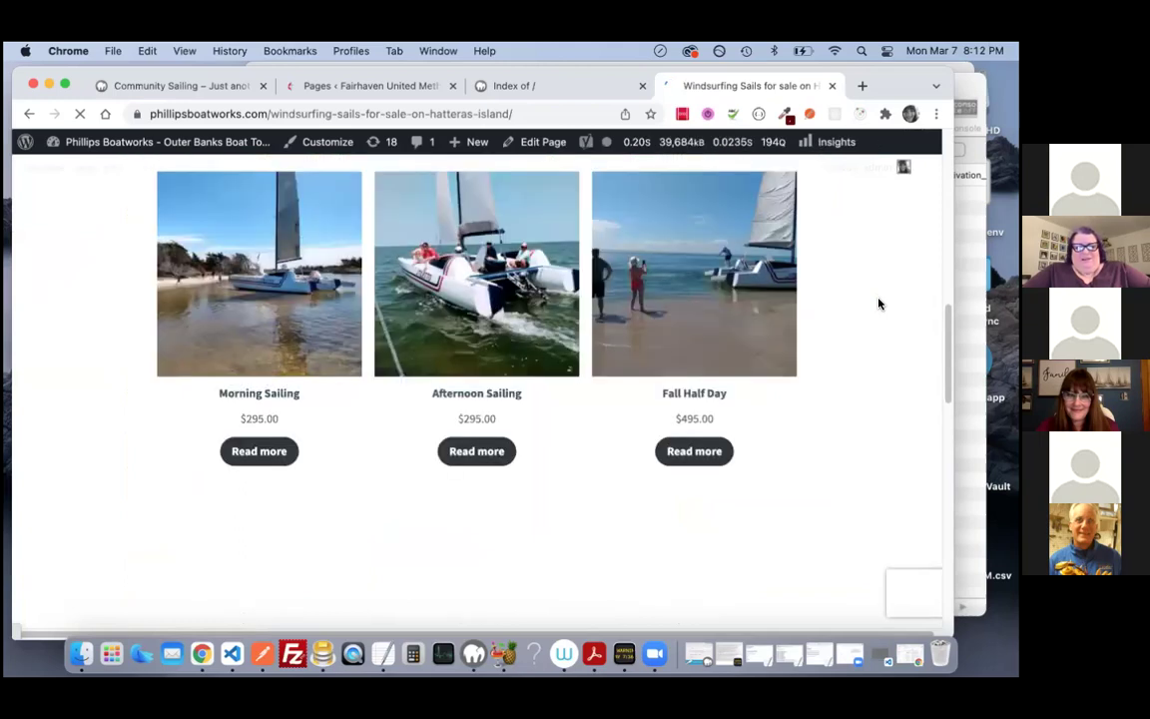
pyautogui.scroll(-4, 878, 304)
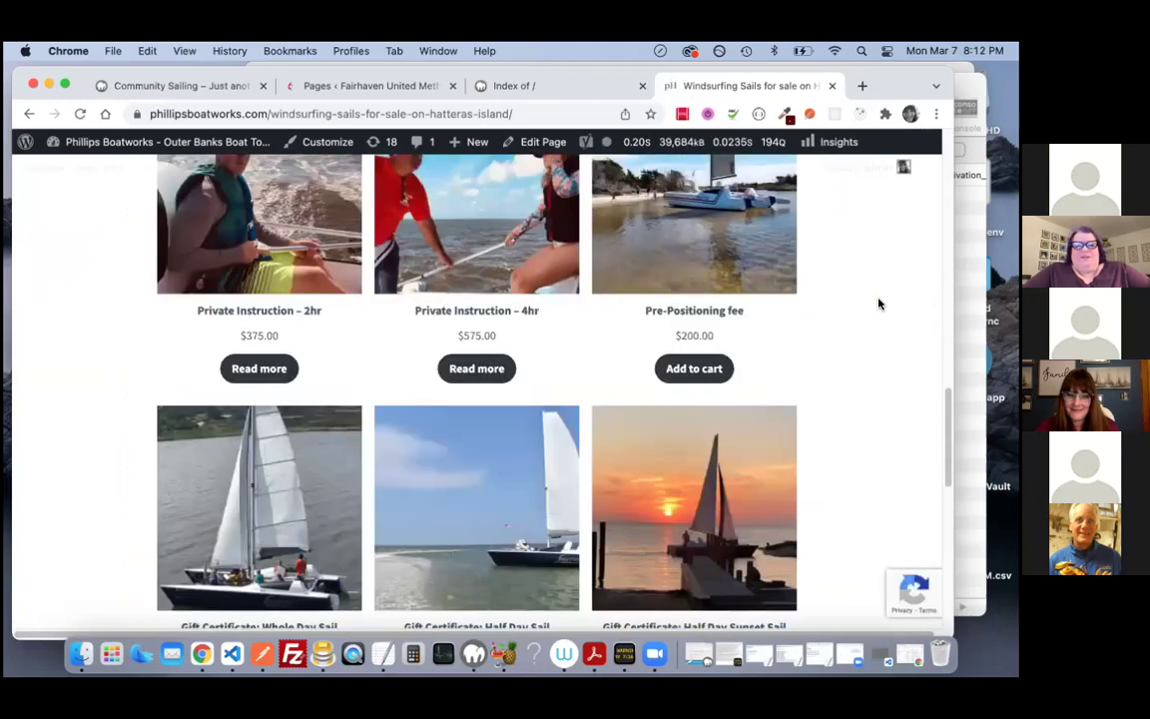
pyautogui.scroll(-1, 878, 304)
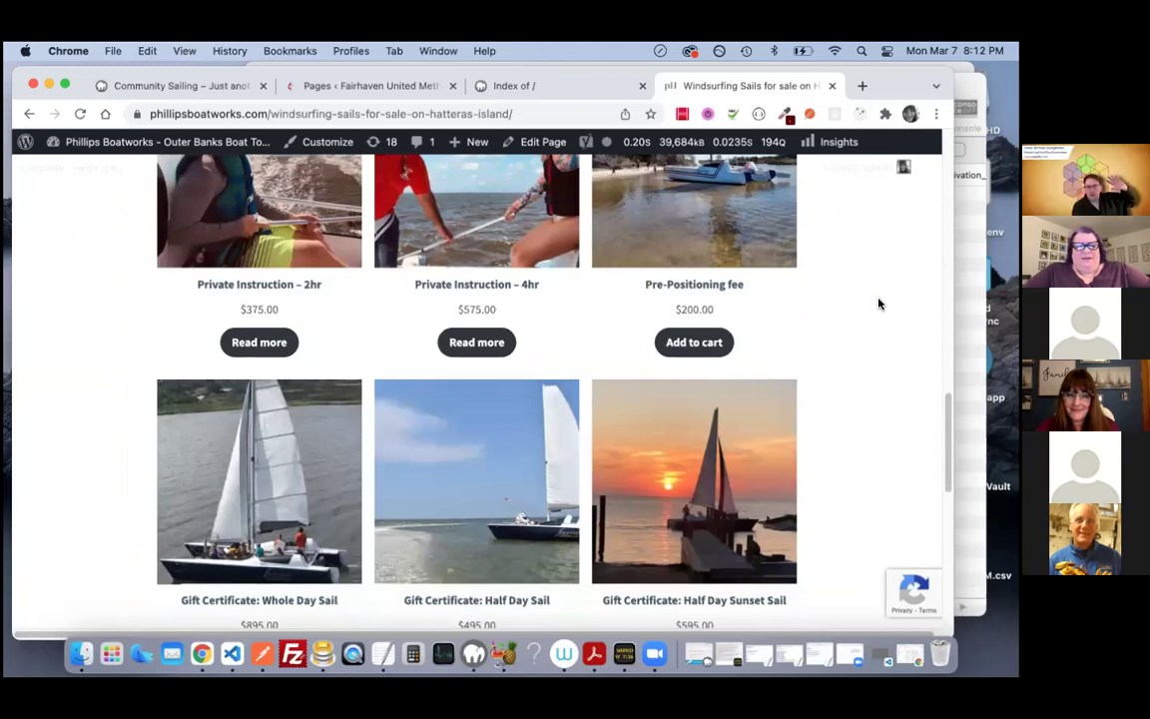
pyautogui.scroll(-2, 879, 304)
pyautogui.scroll(3, 879, 304)
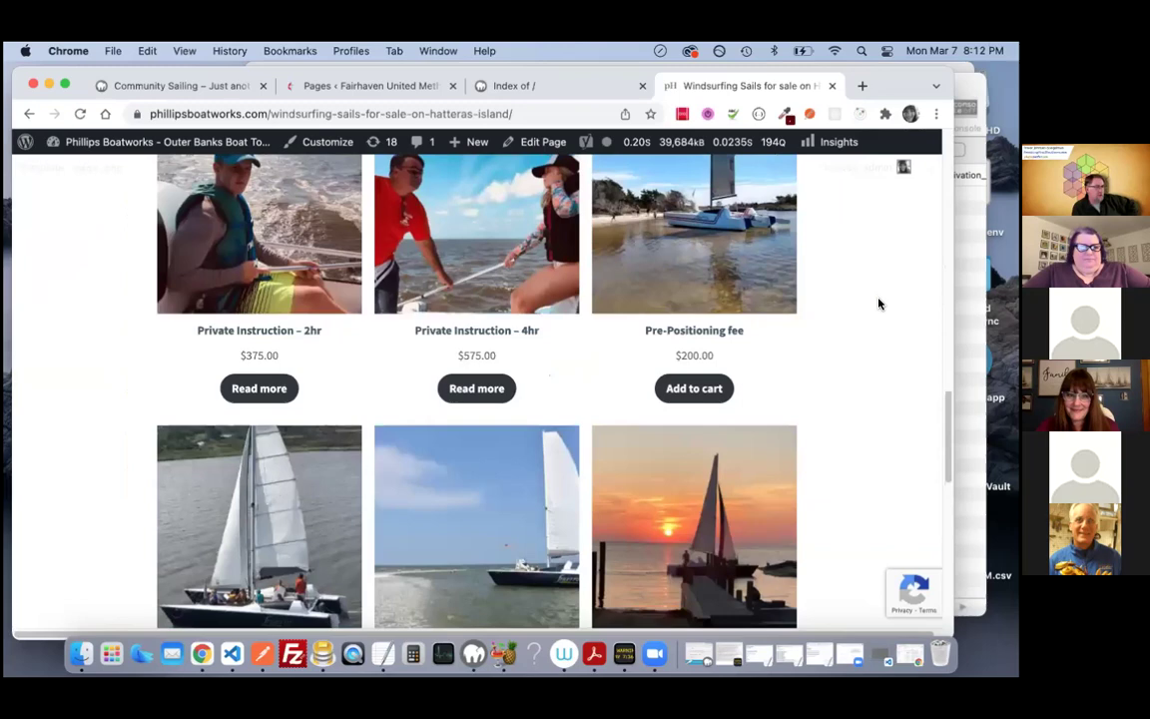
pyautogui.scroll(2, 878, 303)
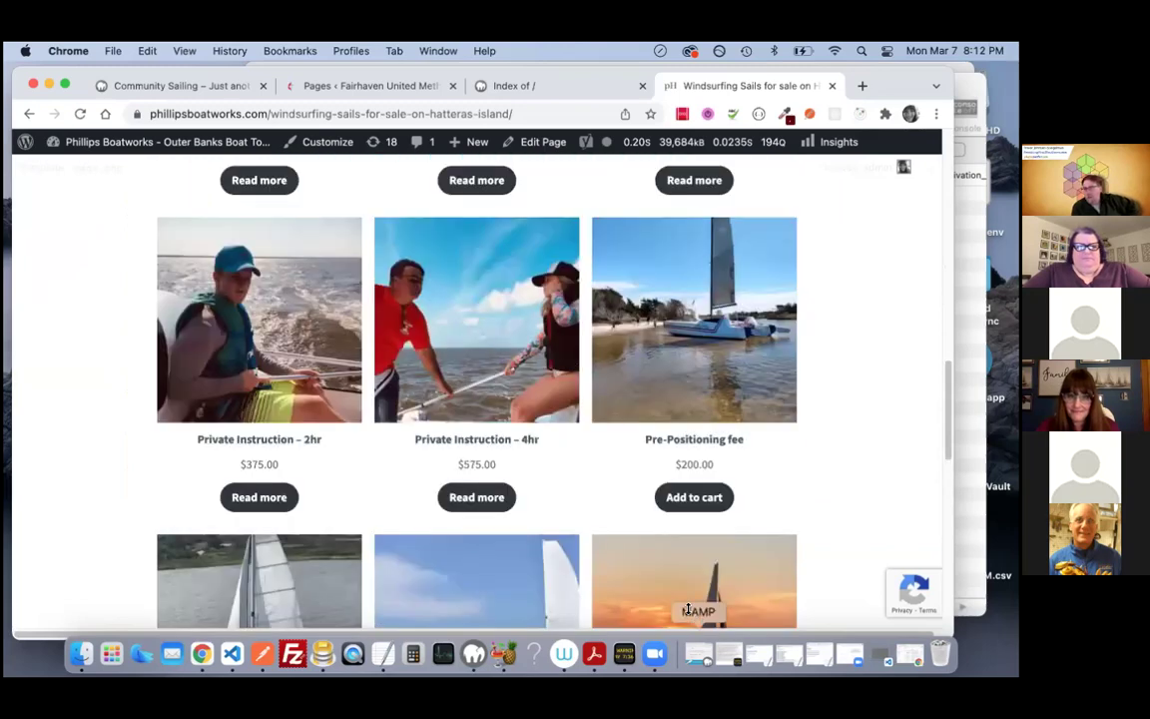